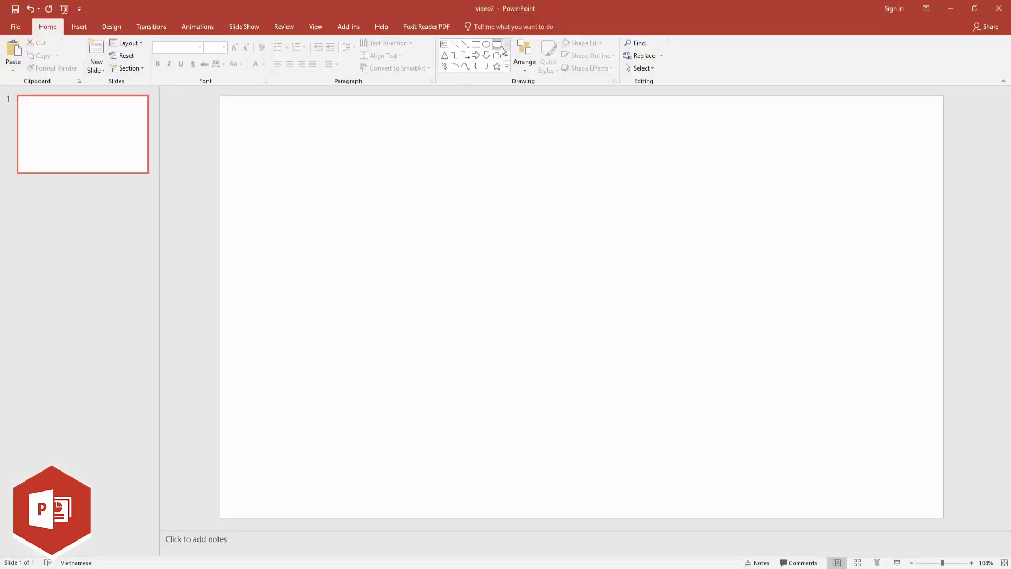
Draw a large rounded rectangle near the middle of the slide.
left_click(499, 46)
left_click_drag(459, 260, 662, 403)
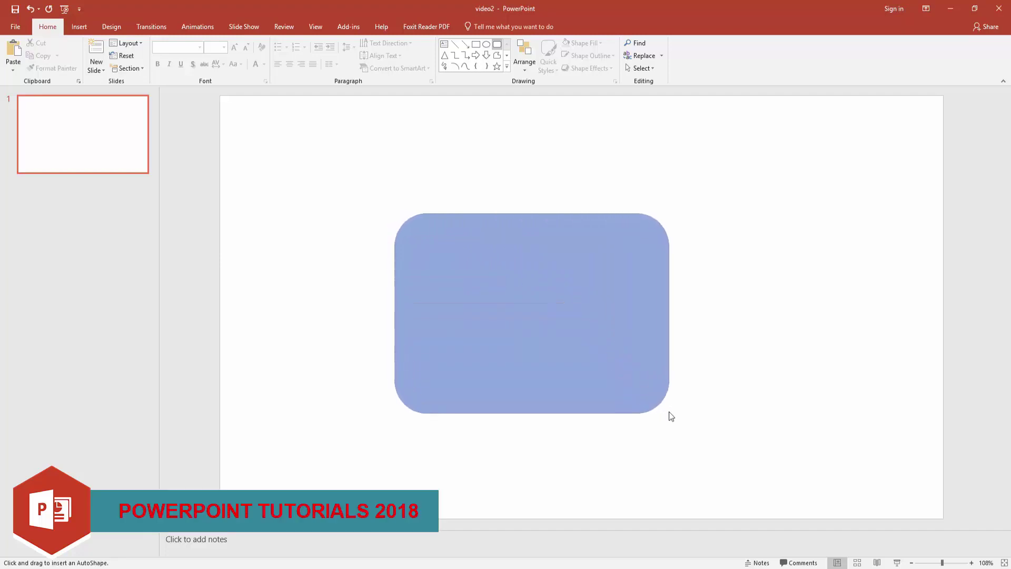
left_click_drag(662, 403, 669, 412)
left_click(539, 253)
Give the rounded rectangle a light grey fill and no outline.
left_click(585, 42)
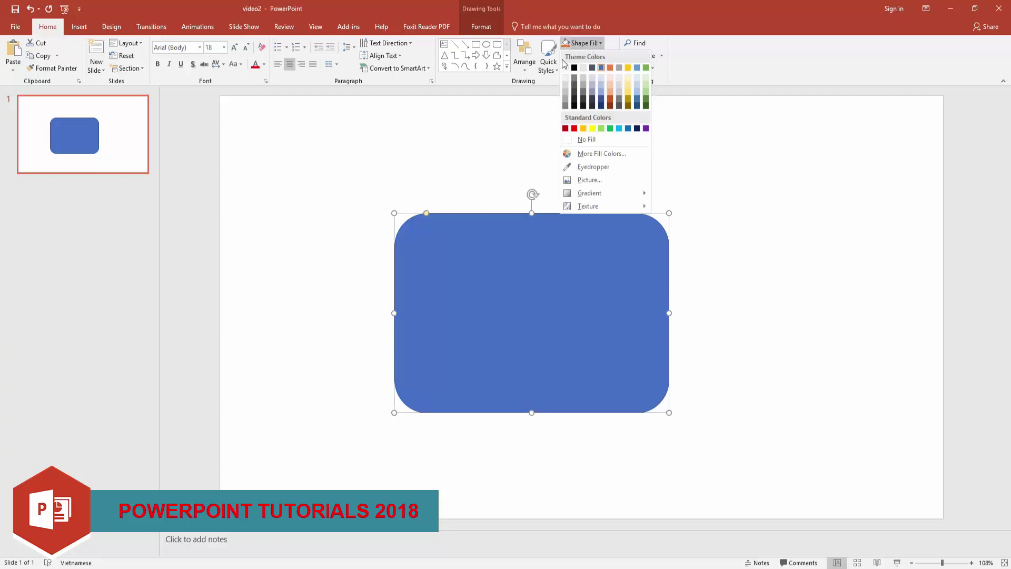
left_click(582, 138)
left_click(583, 43)
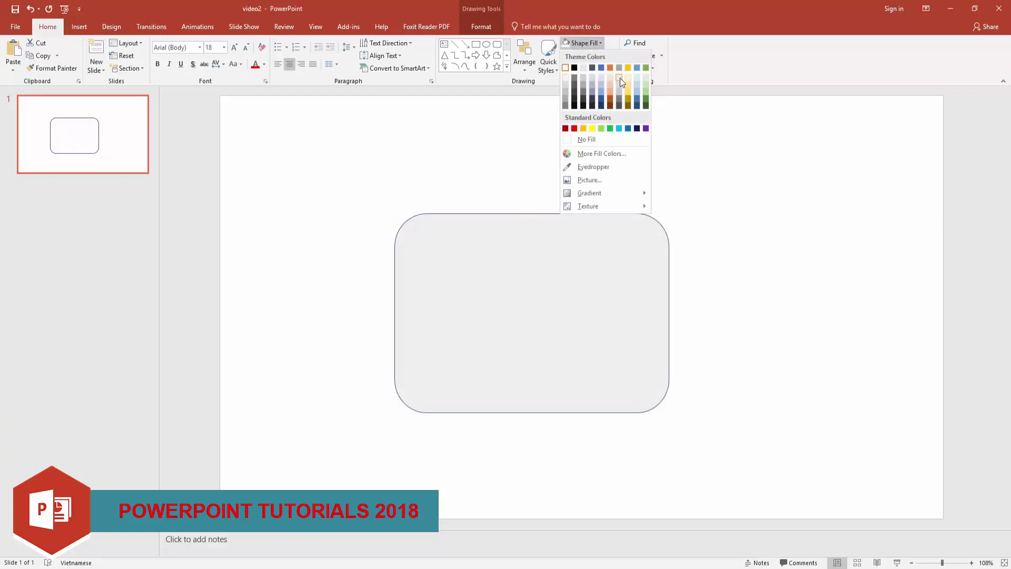
left_click(621, 86)
left_click(590, 56)
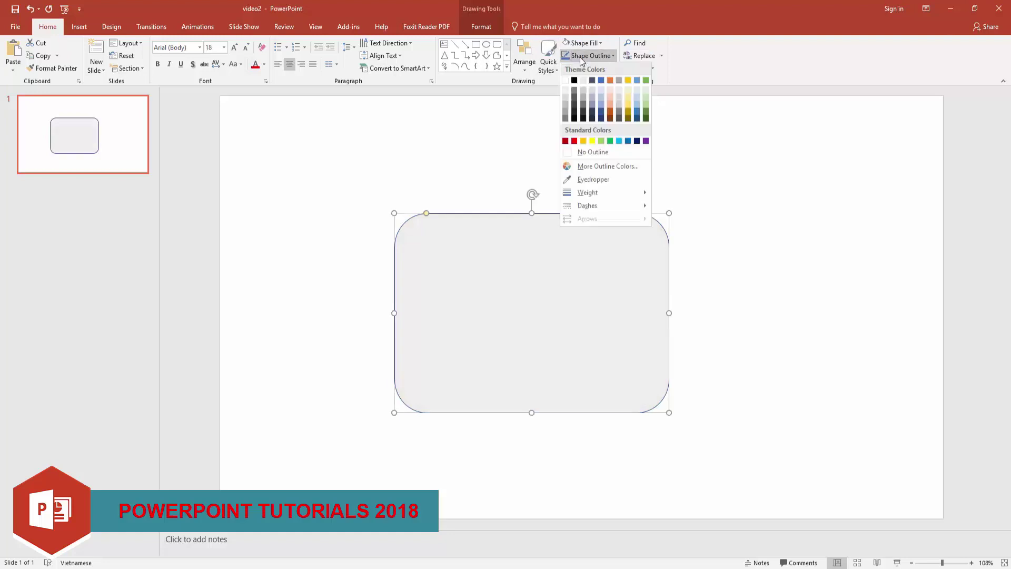
left_click(595, 179)
left_click(748, 222)
left_click(748, 222)
Draw a rectangular band across the grey card, enlarging the card and stretching the band to fit.
left_click(476, 46)
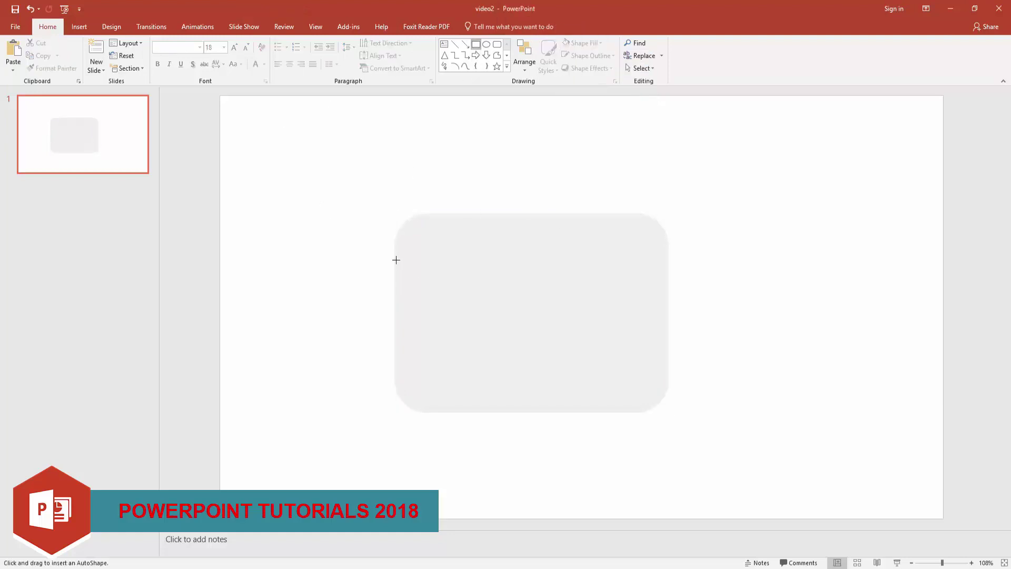
left_click_drag(405, 321, 673, 369)
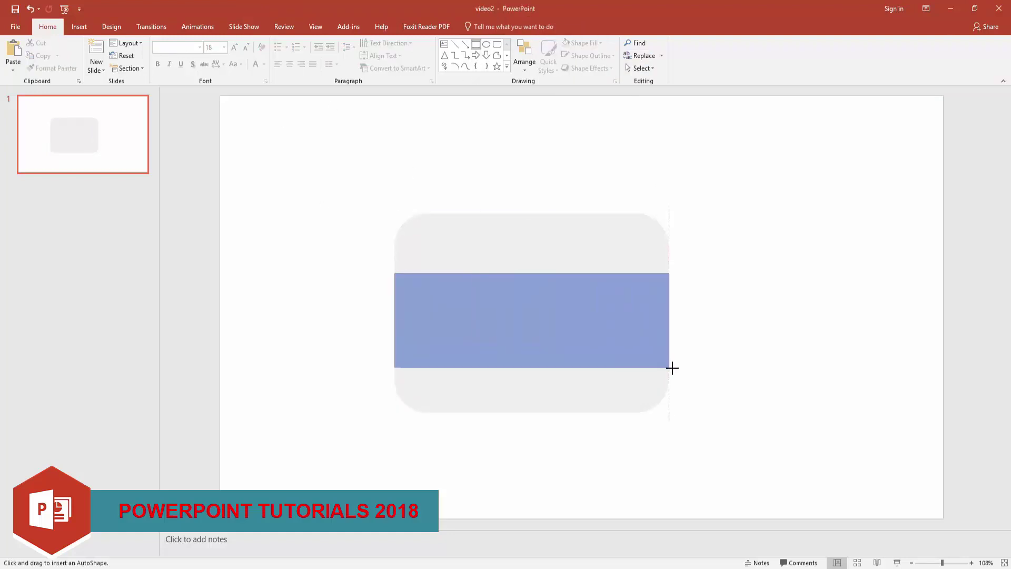
left_click_drag(673, 369, 669, 365)
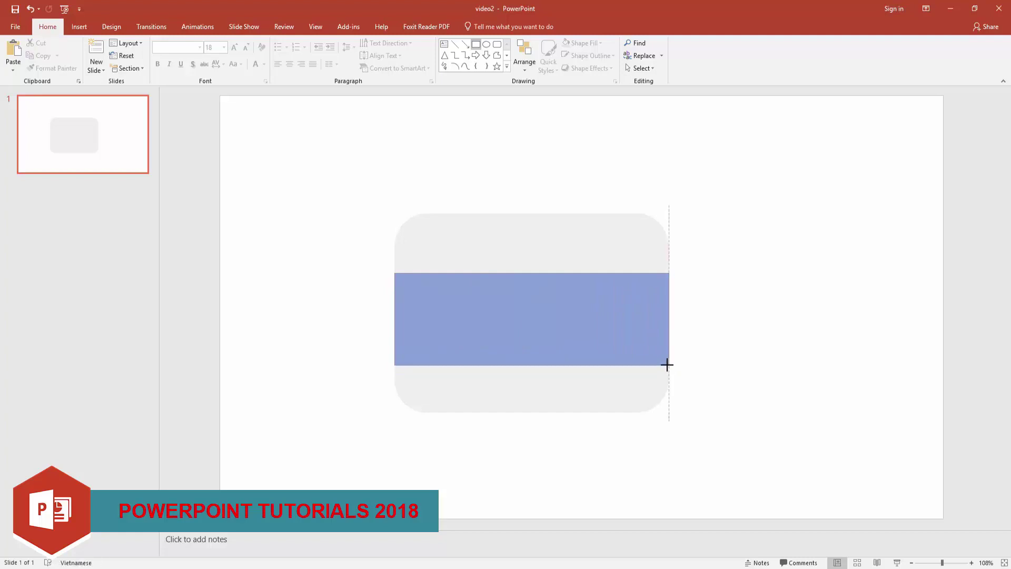
left_click_drag(531, 273, 530, 258)
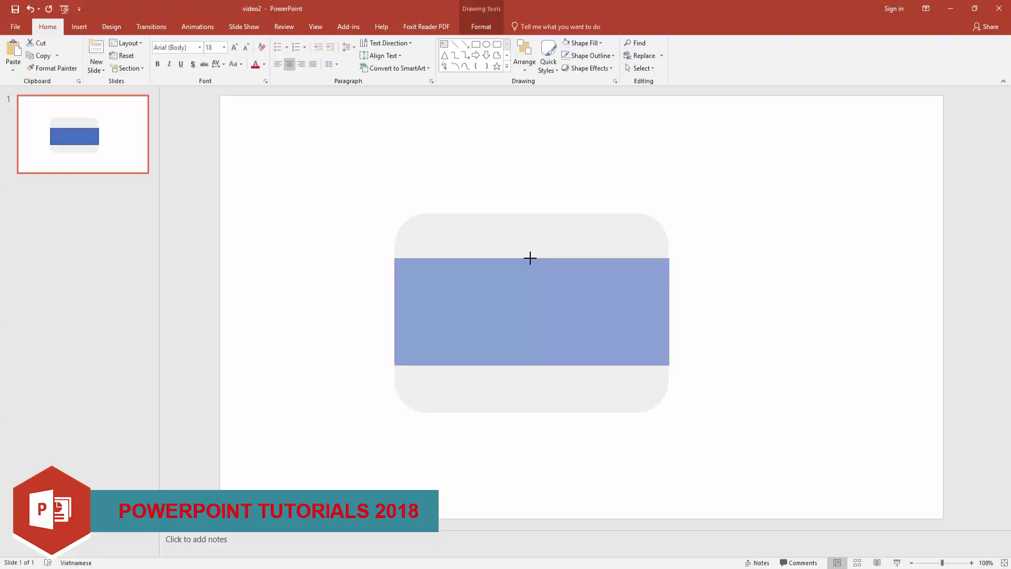
left_click(632, 399)
mouse_move(670, 413)
left_mouse_down()
mouse_move(735, 409)
mouse_move(726, 409)
left_mouse_up()
left_click(665, 311)
left_click_drag(669, 311, 726, 312)
left_click_drag(558, 248, 560, 250)
left_click_drag(560, 365, 561, 375)
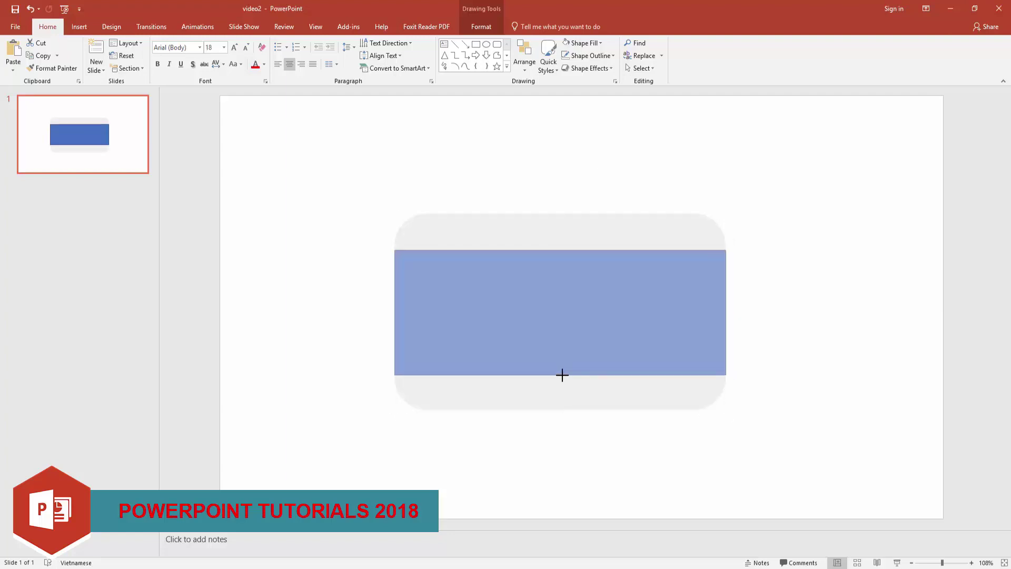
Fill the band dark navy and remove its outline.
left_click(585, 42)
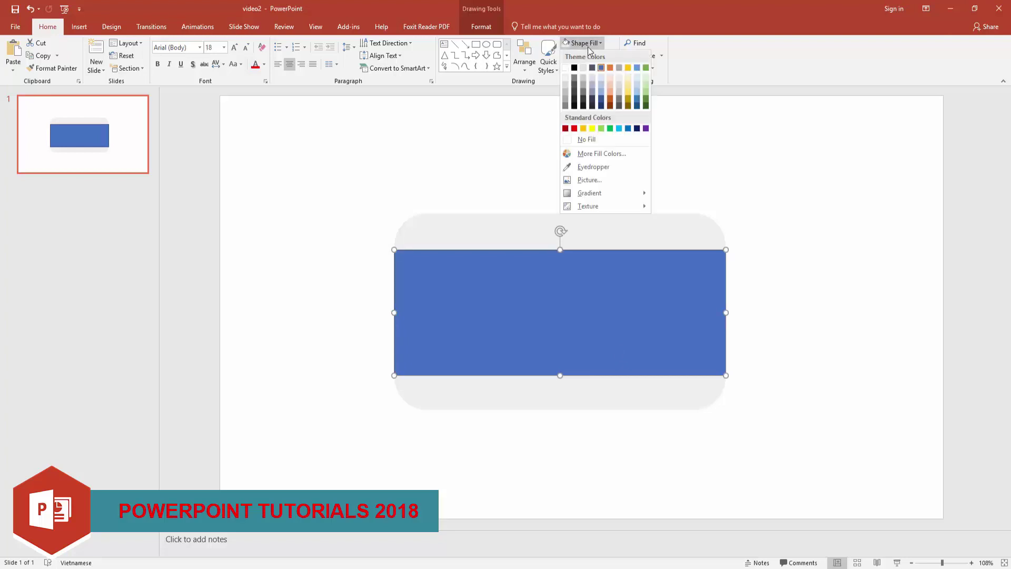
left_click(637, 129)
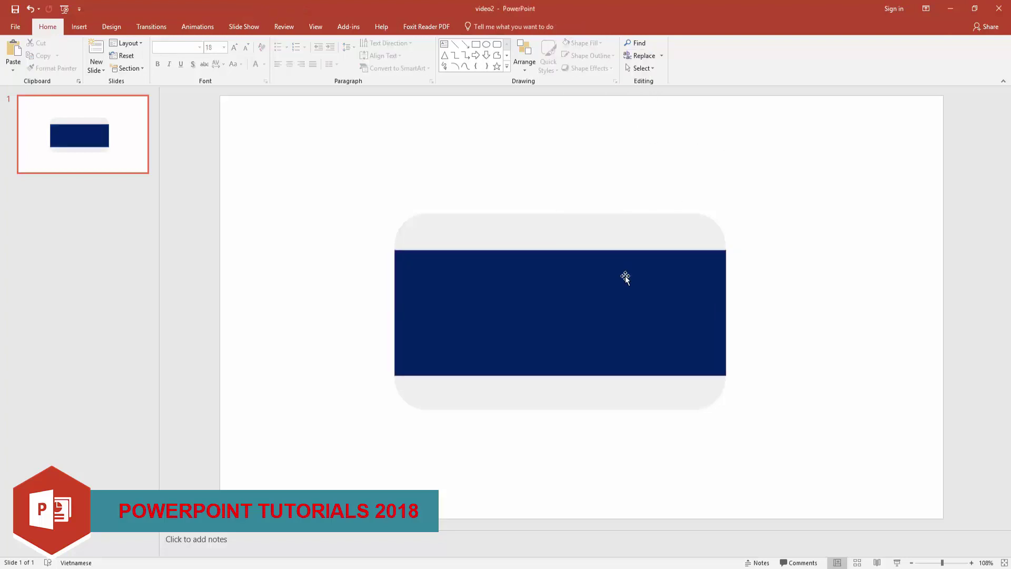
left_click(588, 55)
left_click(688, 142)
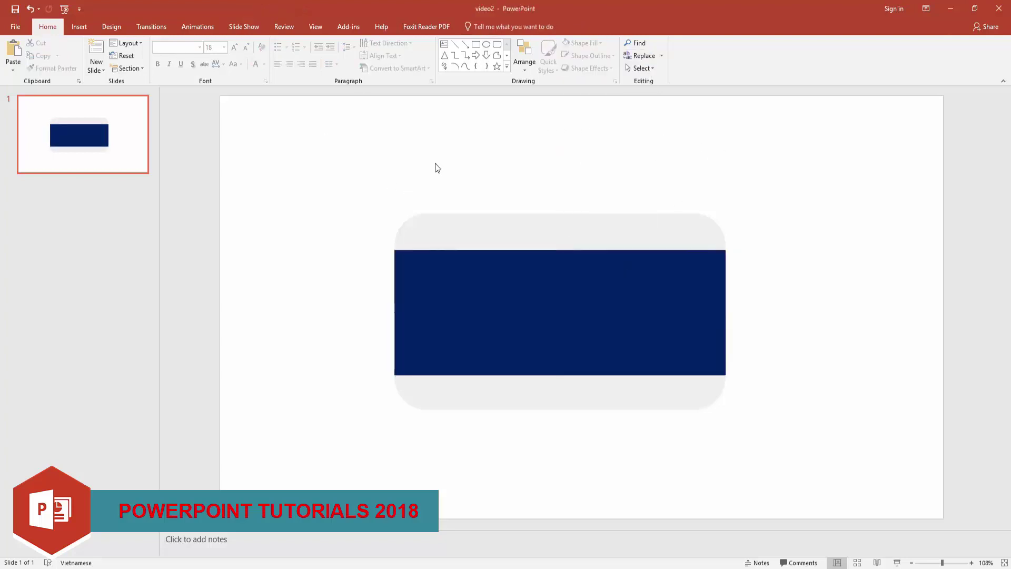
Add a yellow, outline-free small rounded rectangle at the card's top right.
left_click(498, 45)
left_click_drag(614, 181, 678, 200)
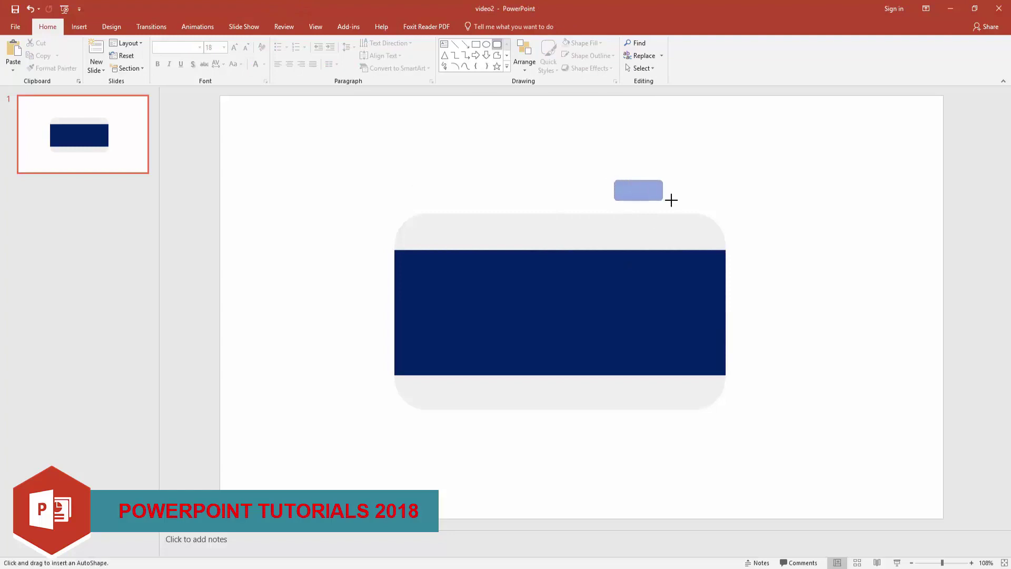
left_click(580, 43)
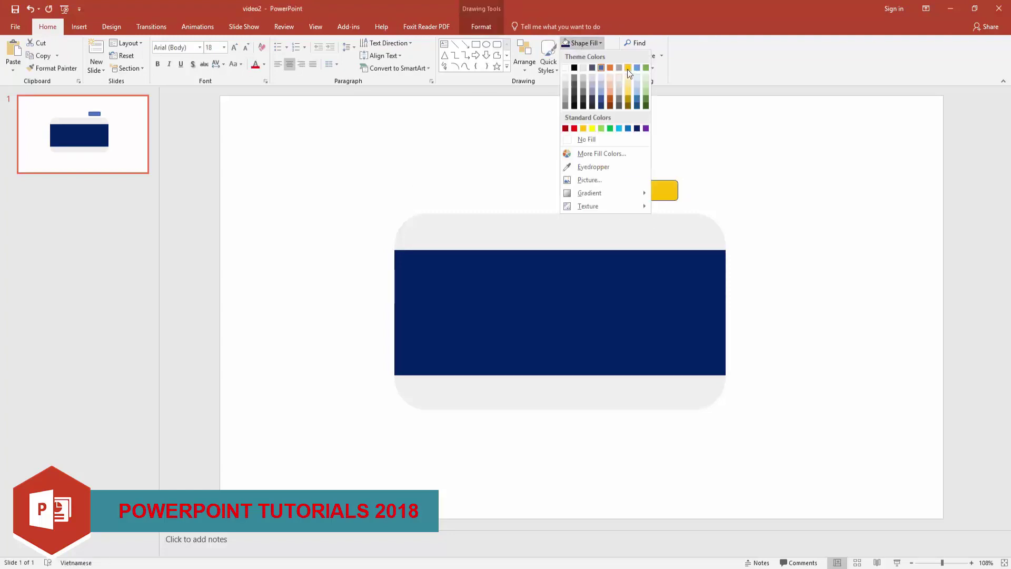
left_click(628, 68)
left_click(588, 55)
left_click(592, 152)
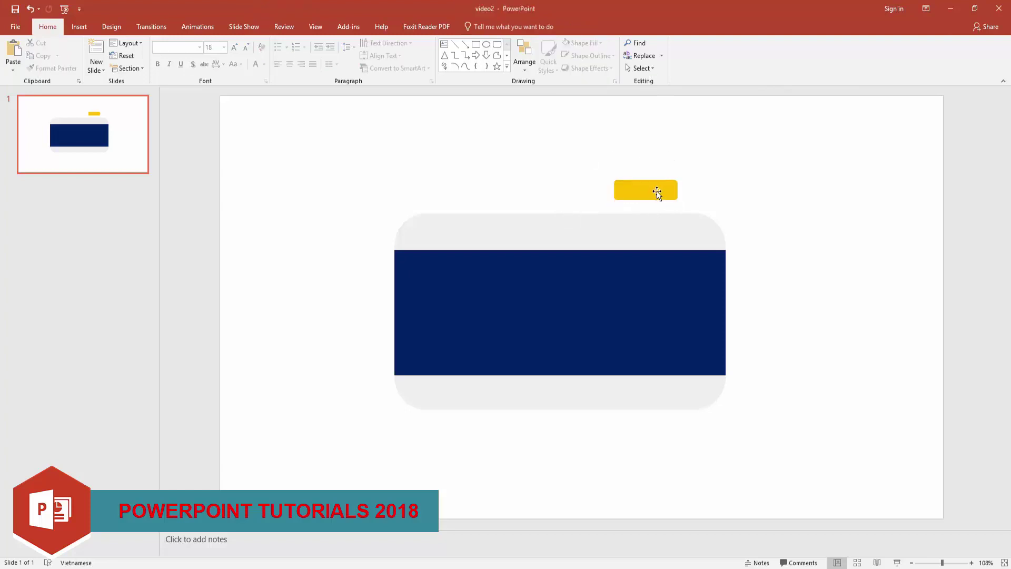
left_click_drag(658, 190, 673, 233)
left_click(635, 166)
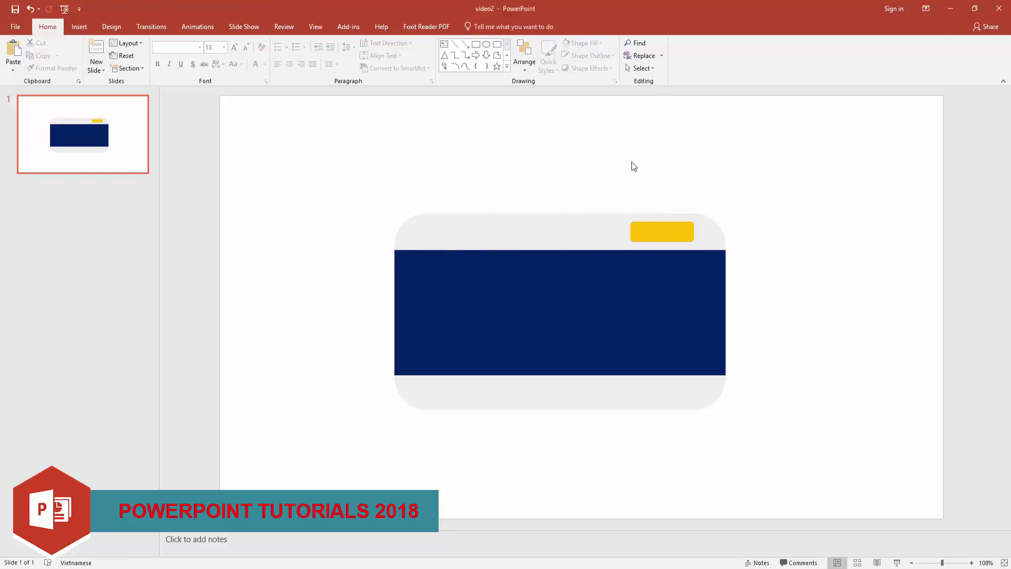
Add a thin navy rounded tab without outline above the yellow block.
left_click(498, 49)
left_click_drag(630, 171, 673, 179)
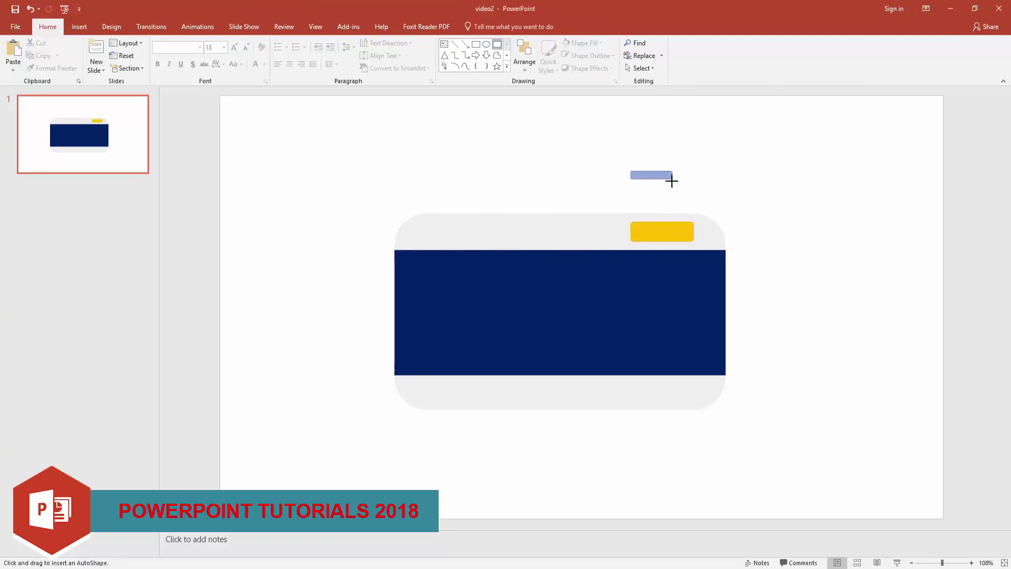
left_click(604, 59)
left_click(643, 126)
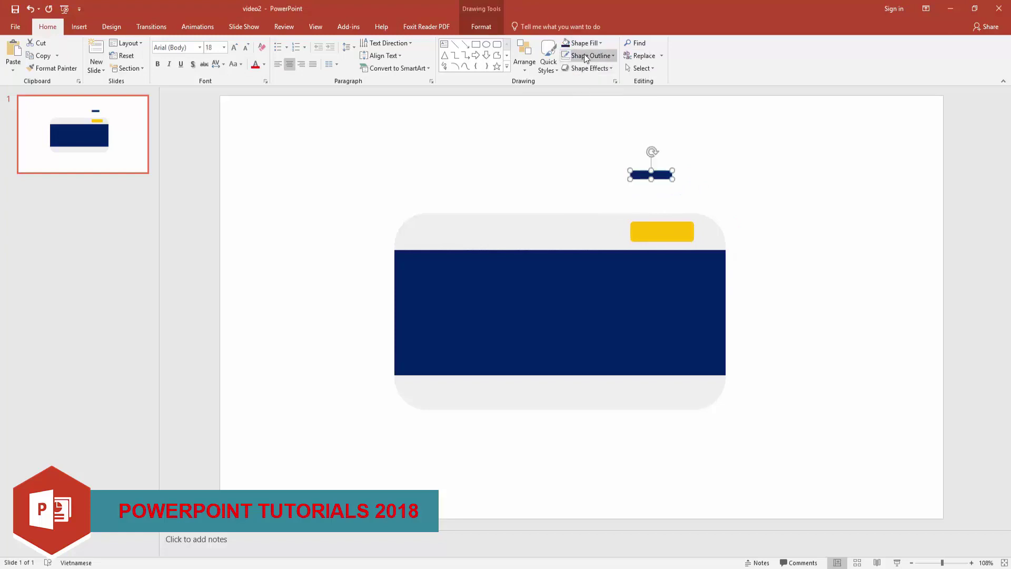
left_click(585, 56)
left_click(591, 153)
left_click_drag(658, 175, 669, 210)
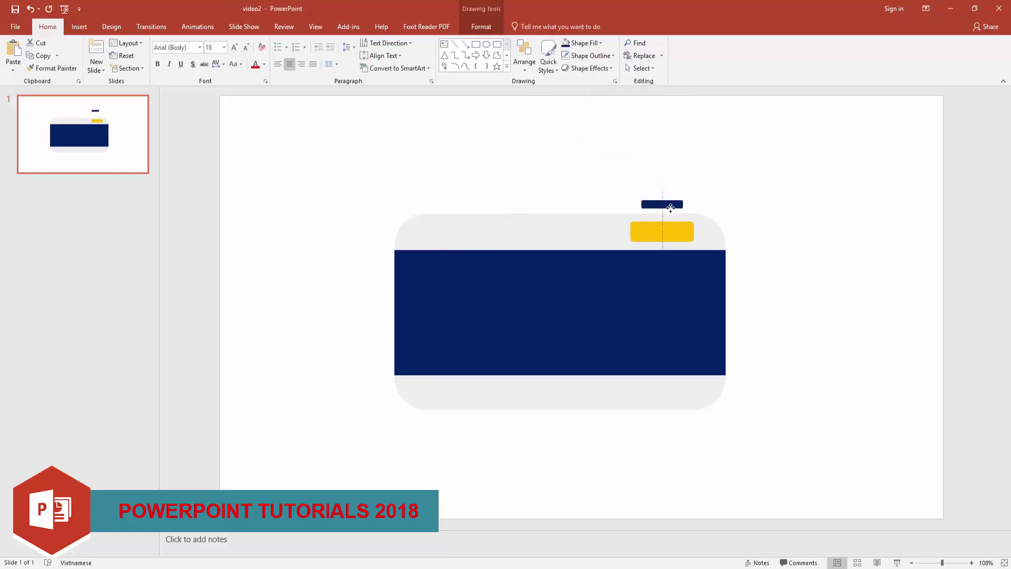
left_click(333, 137)
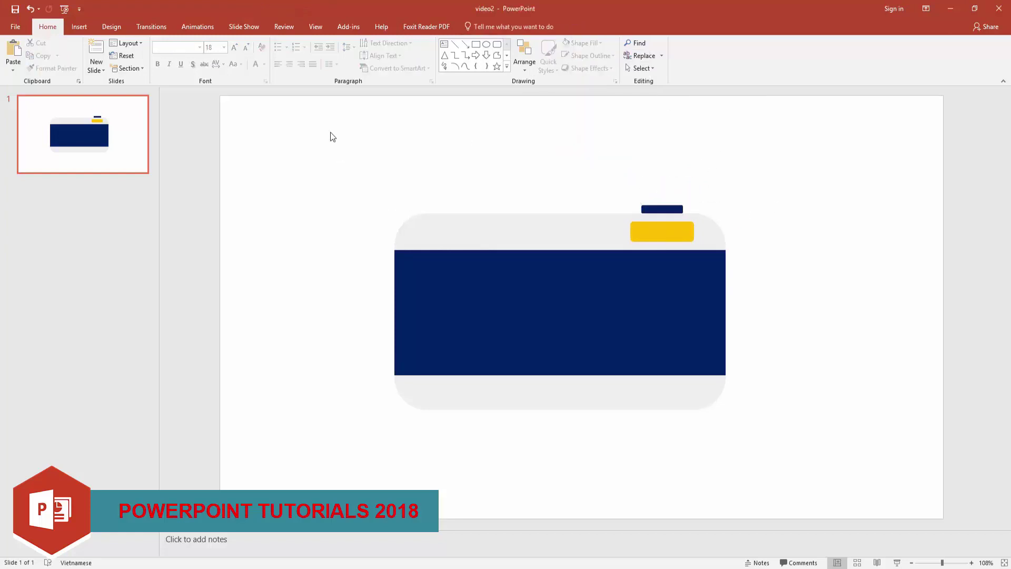
Draw a Donut shape on the navy band, size it, and thin its ring.
left_click(509, 55)
left_click(509, 56)
left_click(508, 55)
left_click(508, 55)
left_click(507, 55)
left_click(508, 55)
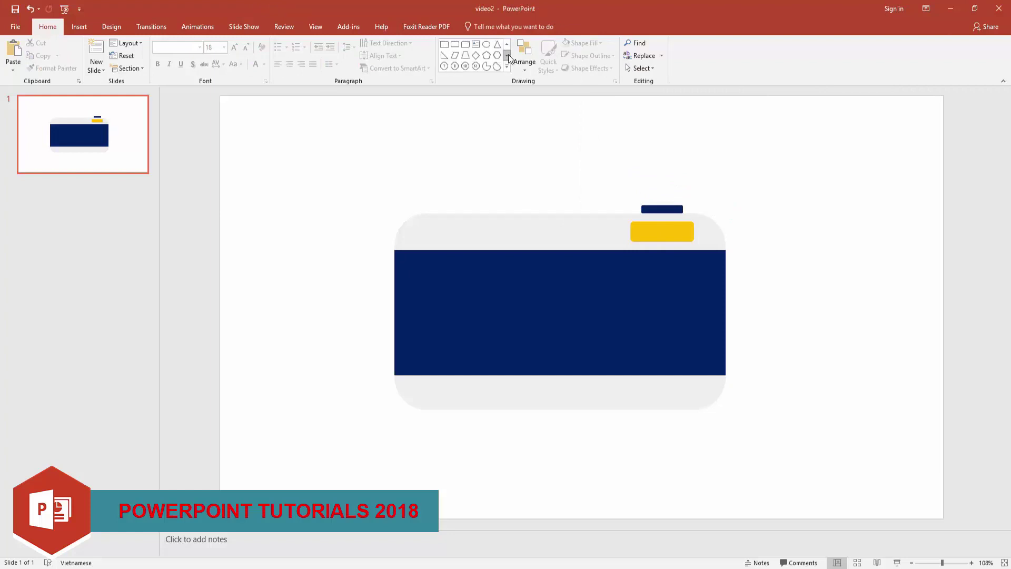
left_click(507, 55)
left_click(508, 55)
left_click(486, 66)
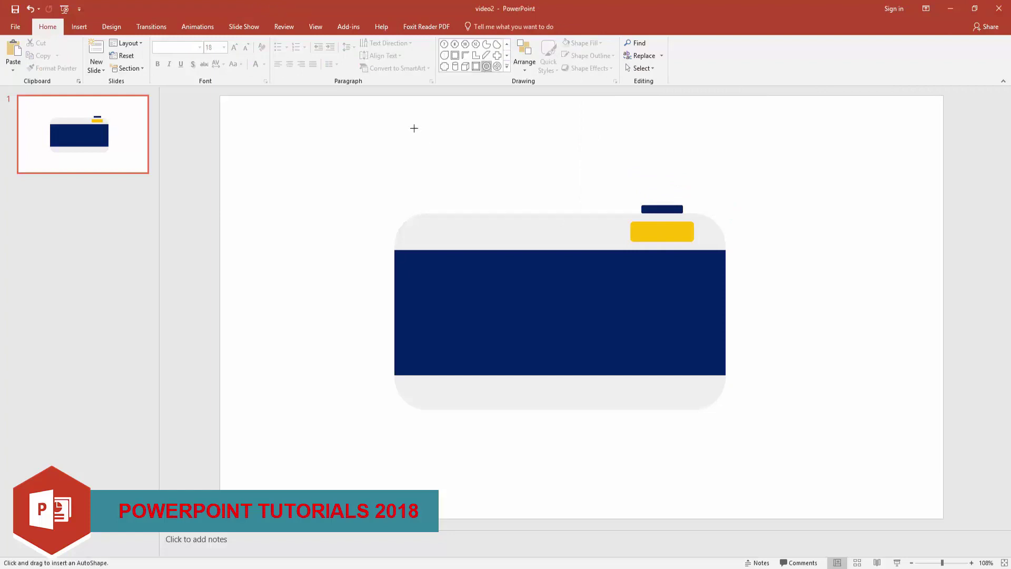
left_click_drag(414, 128, 538, 256)
left_click_drag(518, 185, 585, 298)
mouse_move(604, 369)
left_mouse_down()
mouse_move(564, 325)
mouse_move(575, 328)
mouse_move(578, 297)
left_mouse_up()
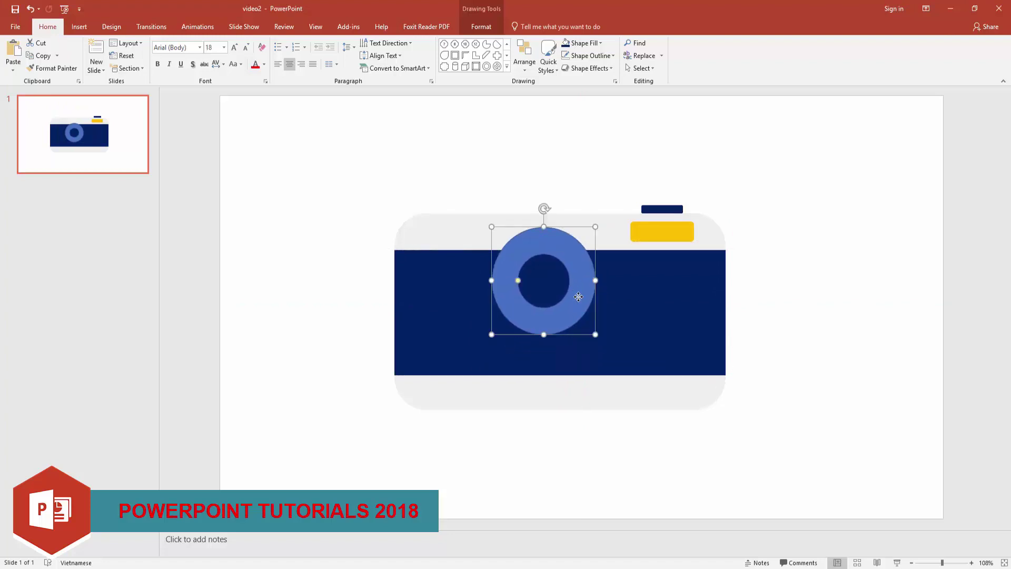
left_click_drag(595, 334, 602, 346)
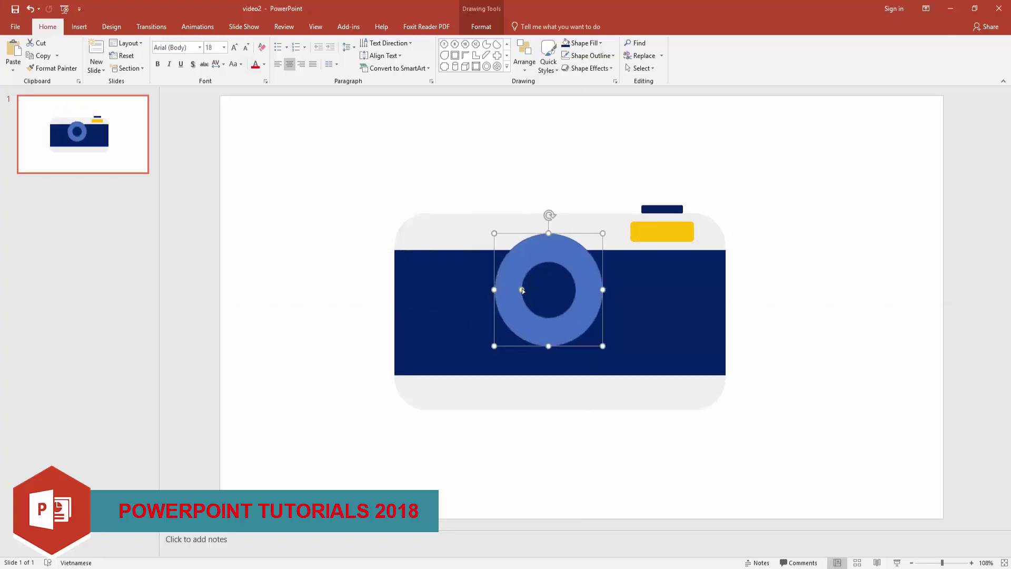
left_click_drag(522, 290, 514, 290)
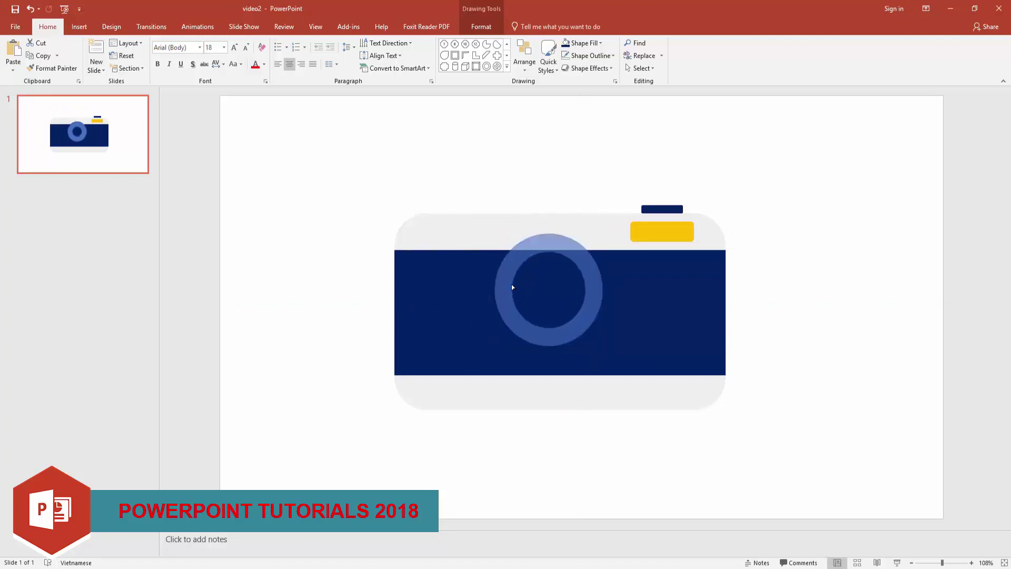
Fill the ring white and remove its outline.
left_click(589, 47)
left_click(565, 68)
left_click(590, 55)
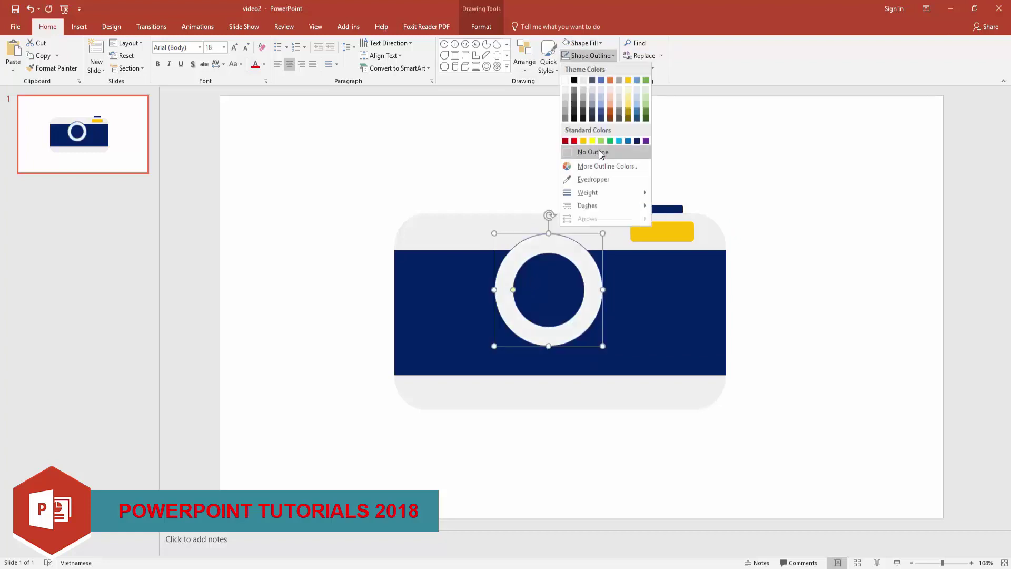
left_click(600, 153)
left_click(598, 153)
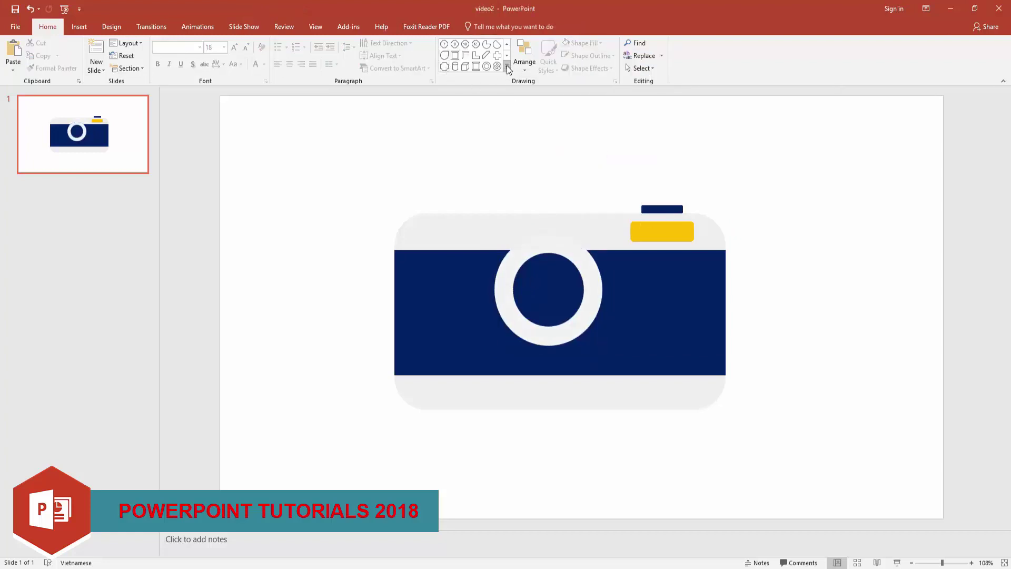
Draw a circle and move it onto the camera lens.
left_click(507, 45)
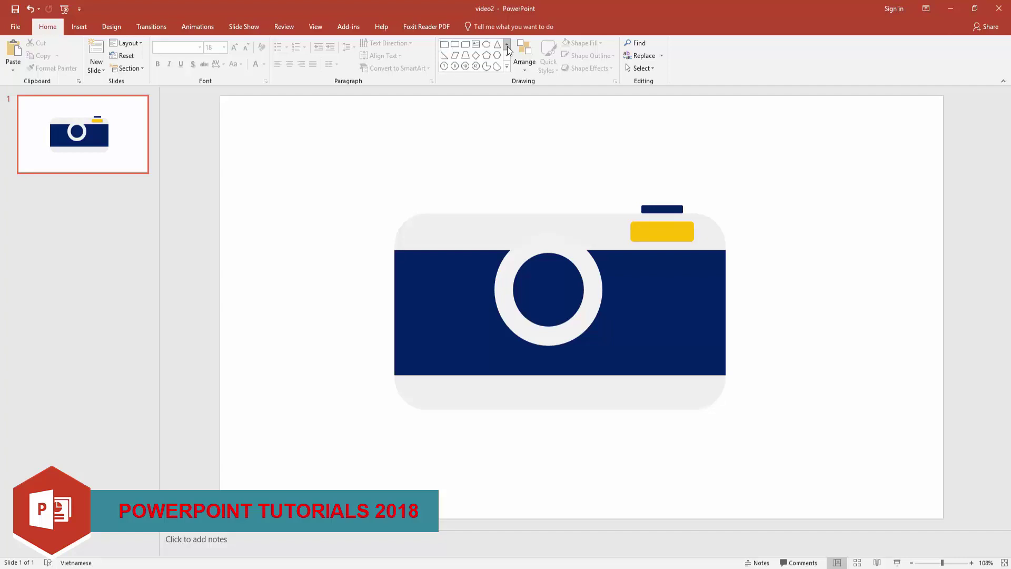
left_click(507, 45)
left_click(506, 45)
left_click(487, 66)
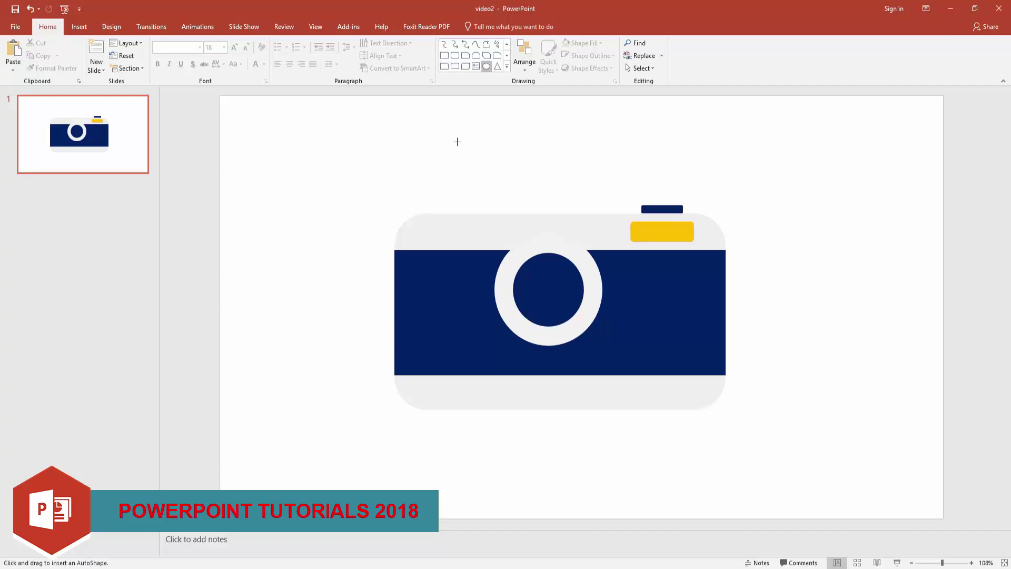
left_click_drag(457, 142, 578, 257)
mouse_move(539, 214)
left_mouse_down()
mouse_move(572, 309)
mouse_move(445, 286)
left_mouse_up()
Bring the lens ring to the front and place the circle behind its centre.
right_click(474, 284)
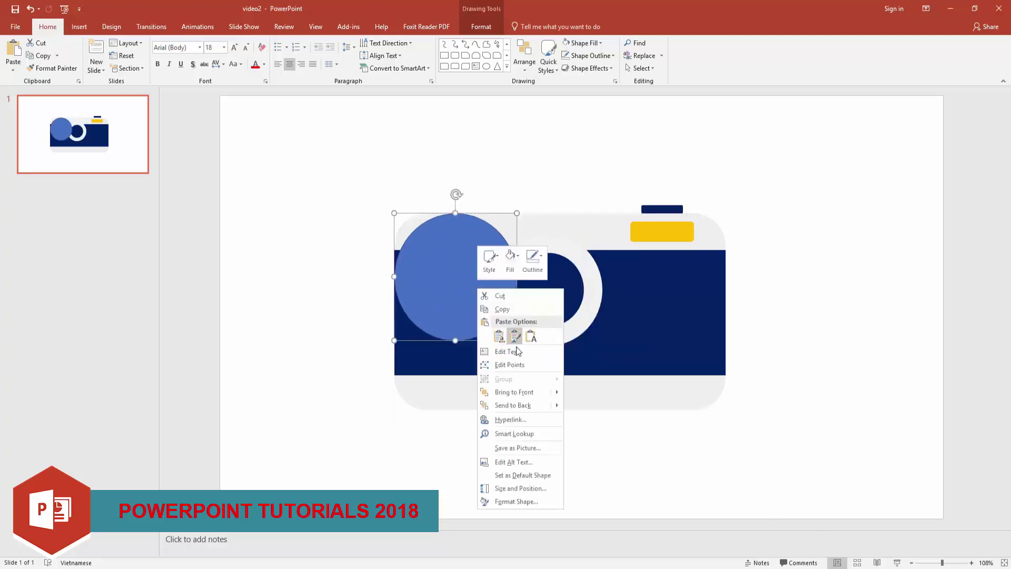
left_click(501, 404)
right_click(494, 297)
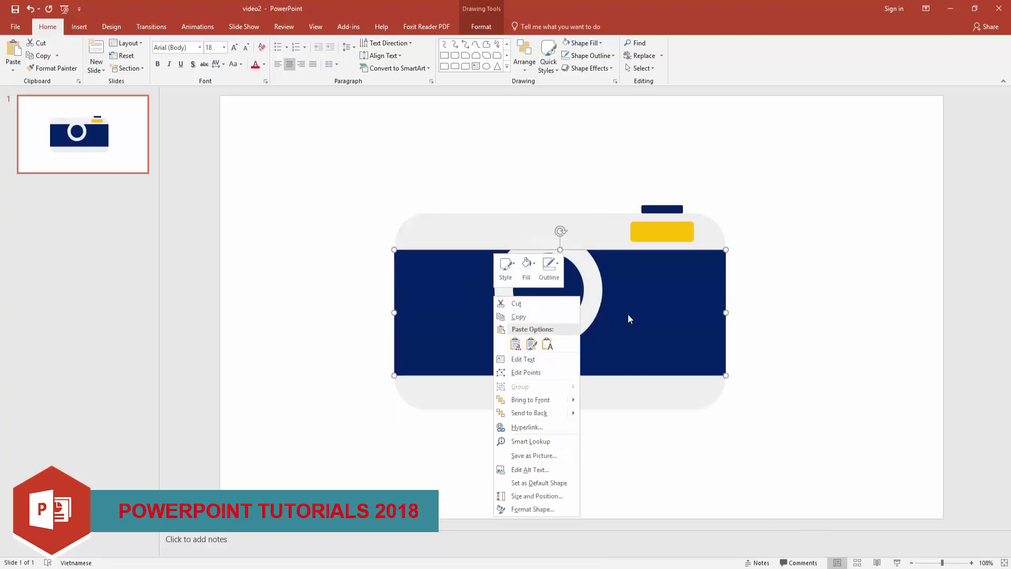
left_click(621, 311)
key("ctrl+z")
right_click(593, 305)
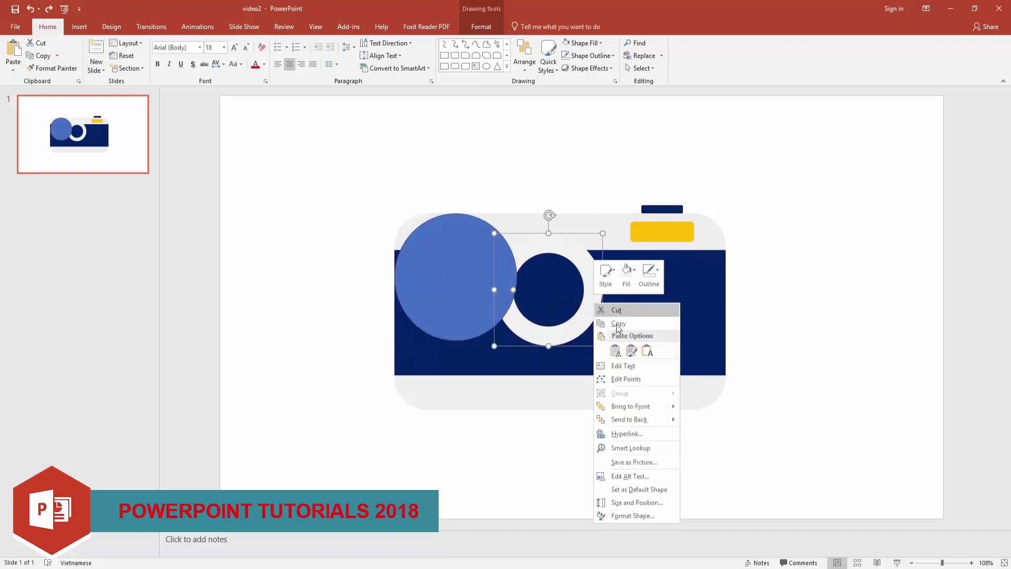
left_click(621, 406)
left_click_drag(441, 287, 529, 298)
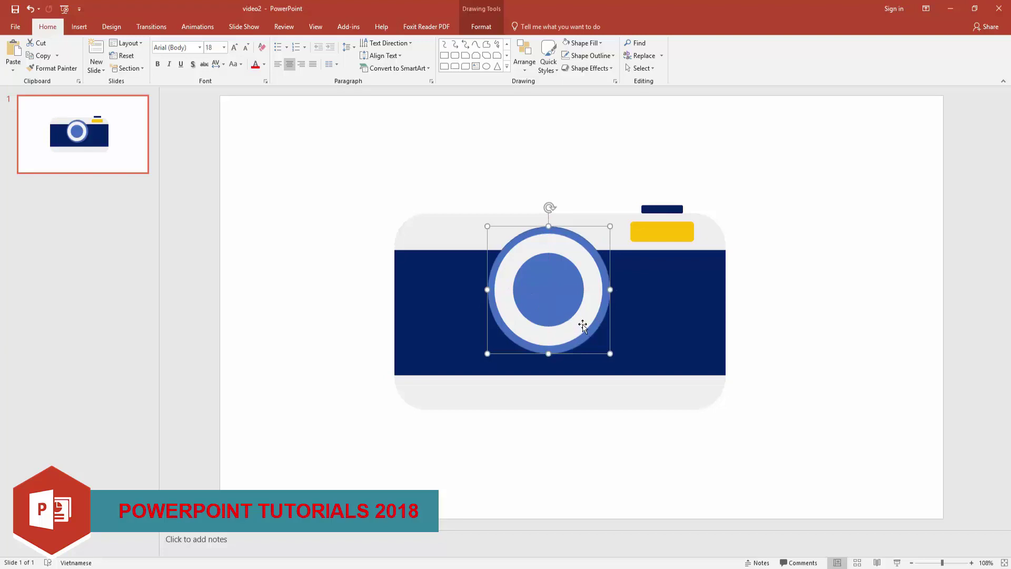
Make the circle gold with no outline and align it centred with the white ring.
left_click(600, 42)
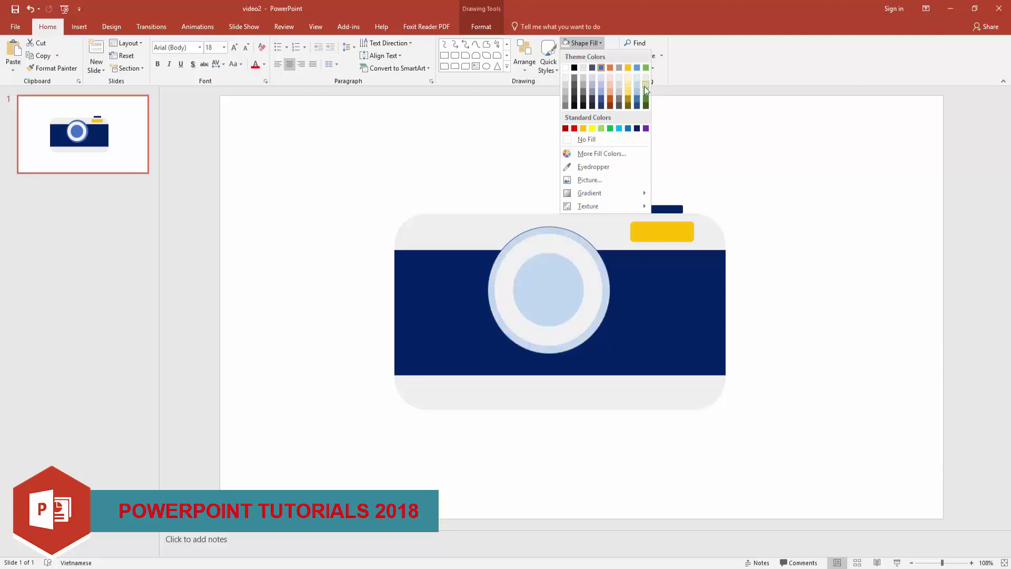
left_click(582, 130)
left_click(583, 60)
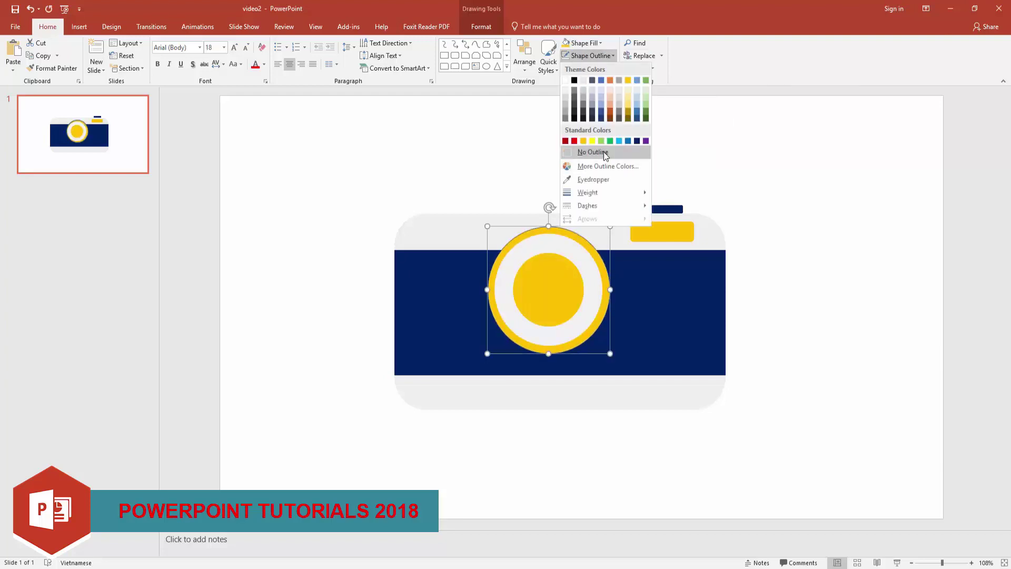
left_click(606, 154)
left_click(522, 245, "shift")
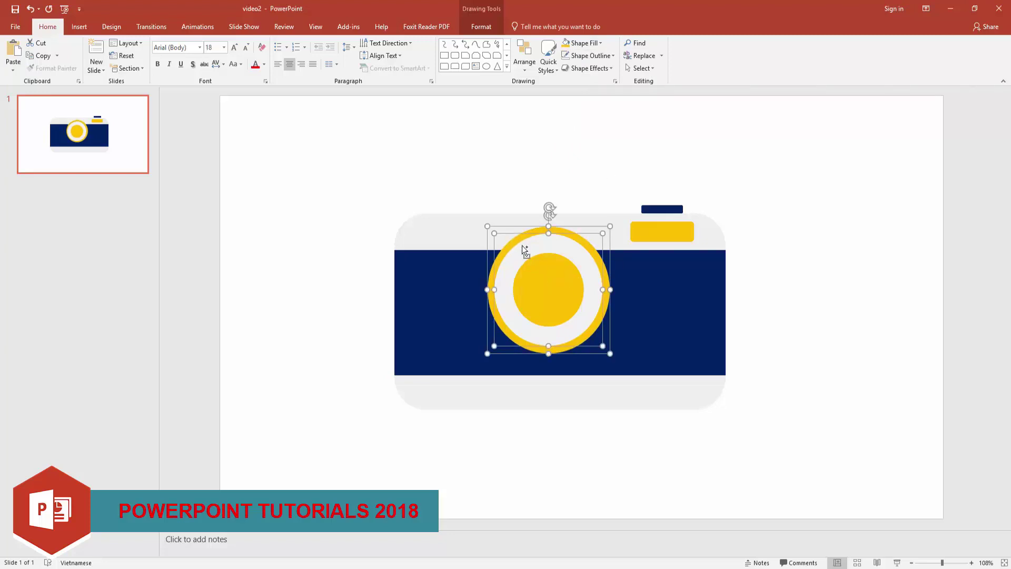
left_click(527, 63)
left_click(635, 227)
left_click(480, 26)
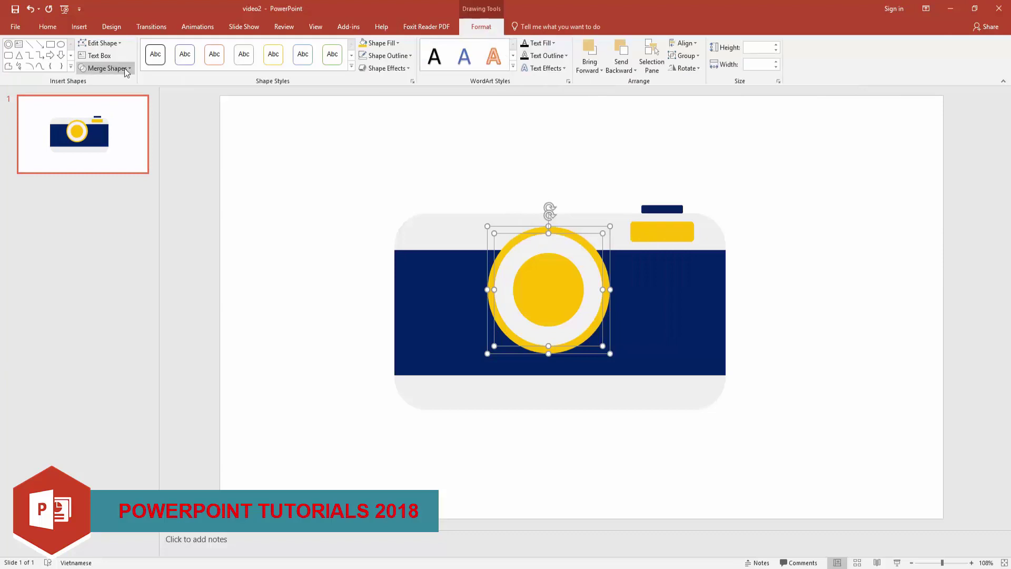
left_click(124, 68)
left_click(114, 132)
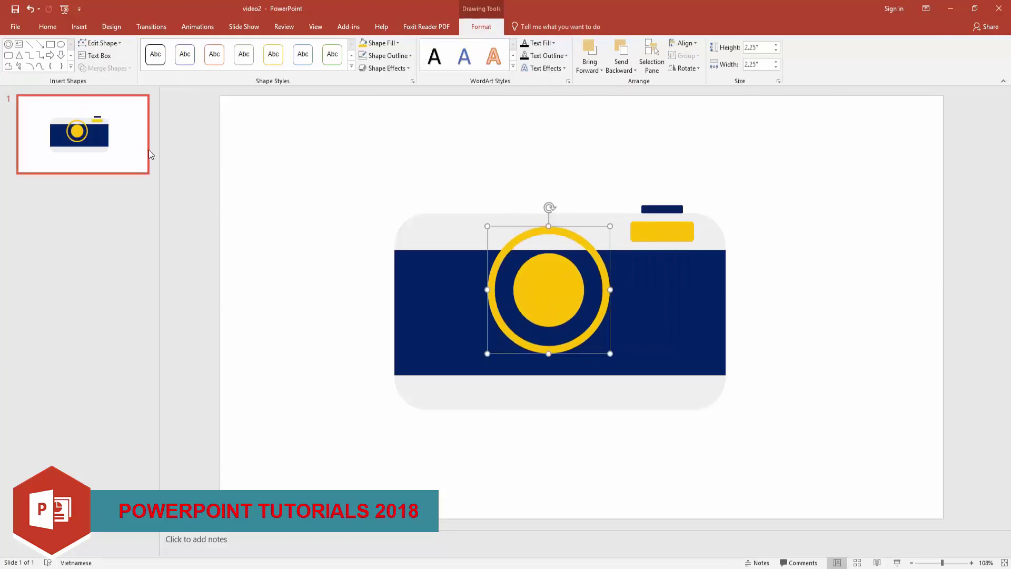
key("ctrl+z")
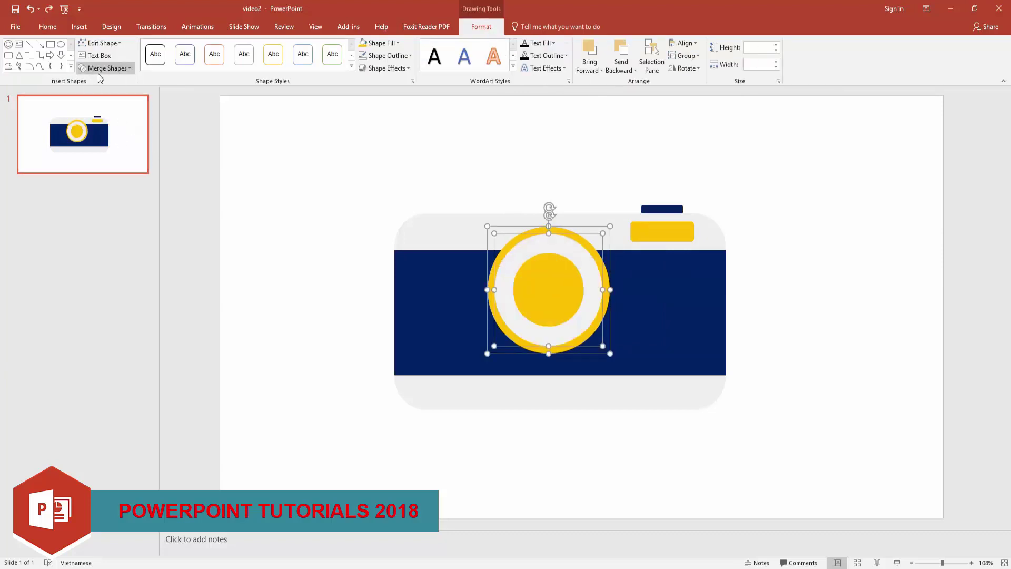
left_click(108, 68)
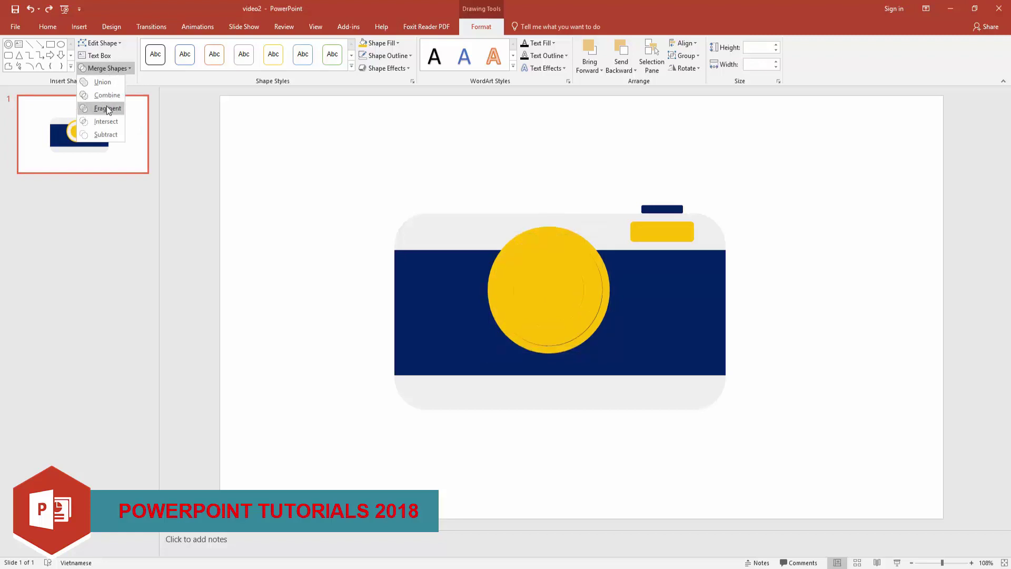
left_click(105, 135)
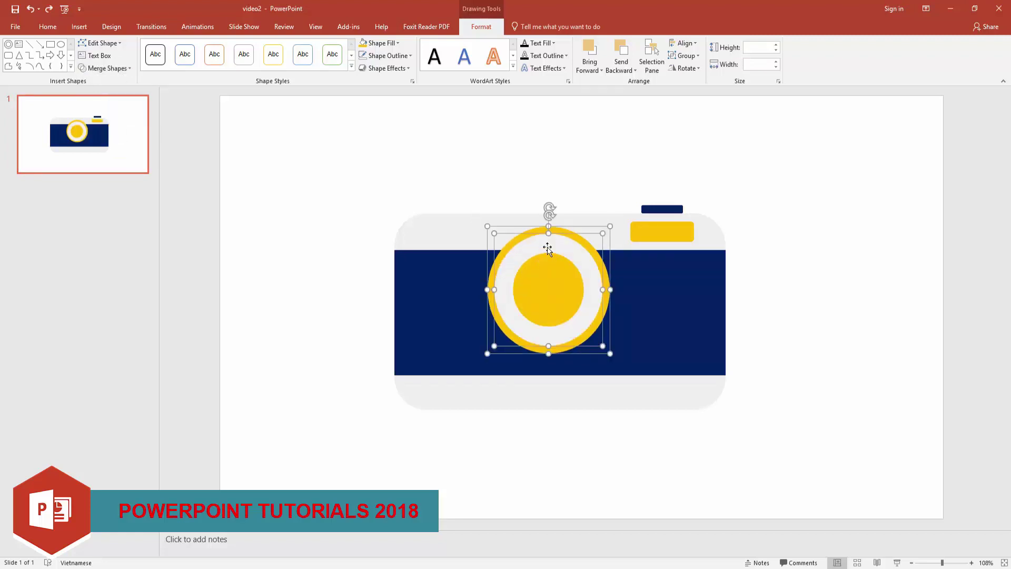
left_click(559, 298)
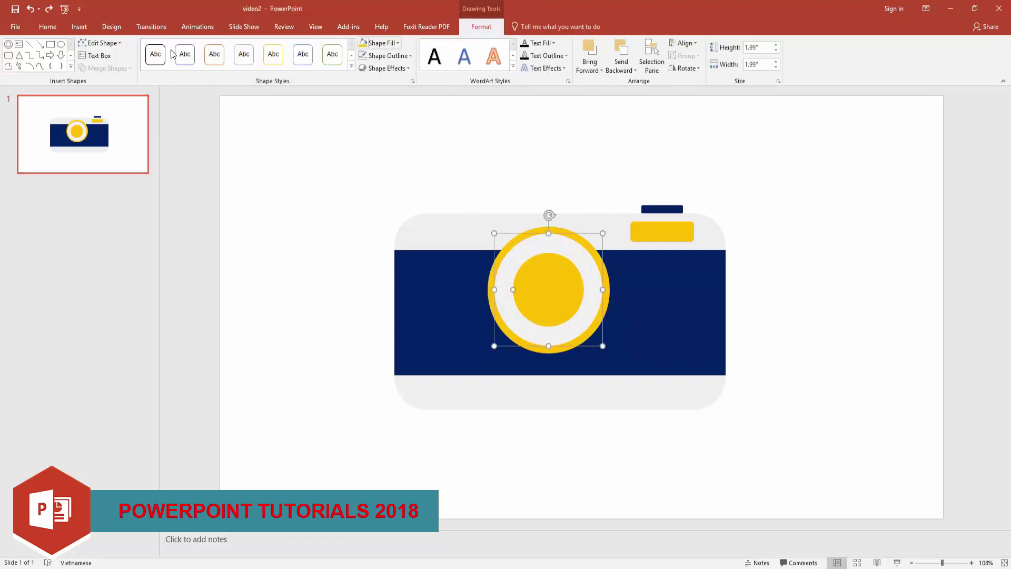
left_click(555, 288)
left_click(593, 282)
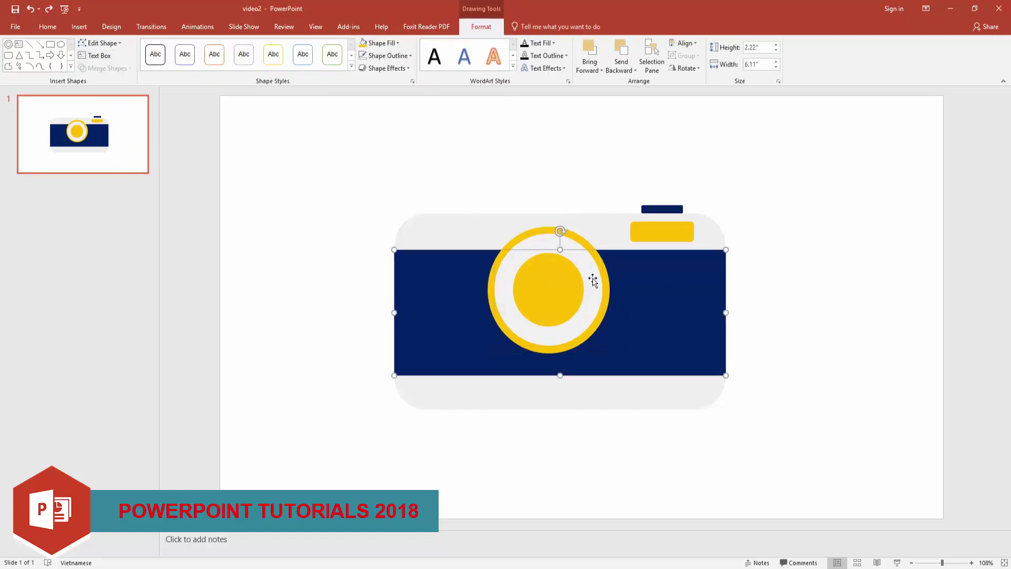
left_click(593, 282, "shift")
left_click(120, 69)
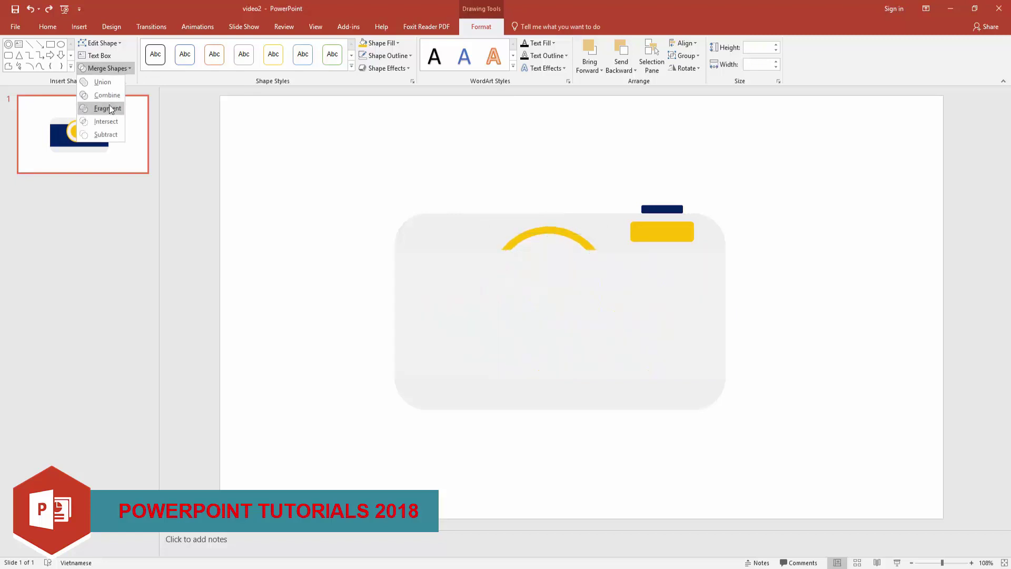
left_click(816, 271)
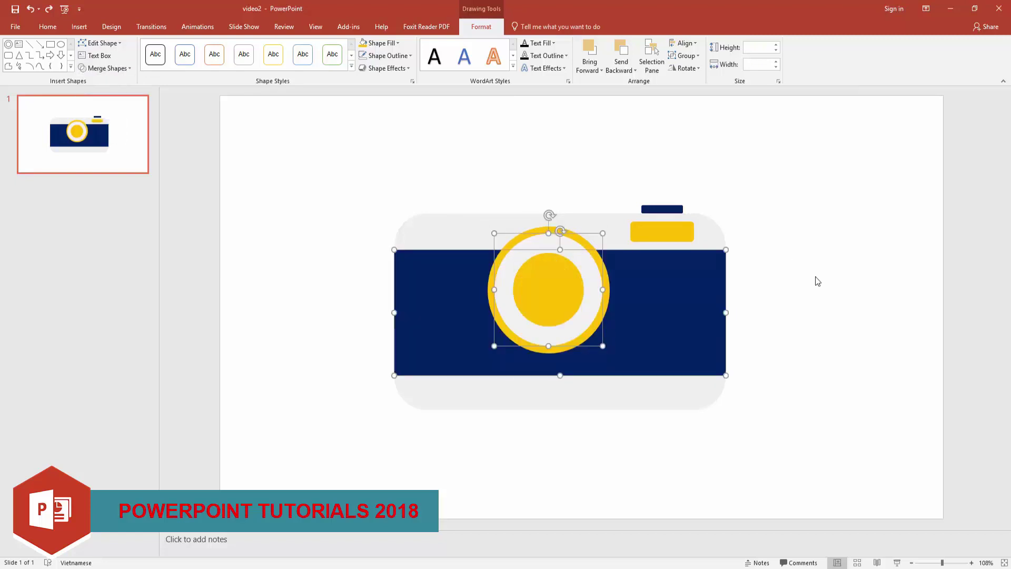
left_click(809, 211)
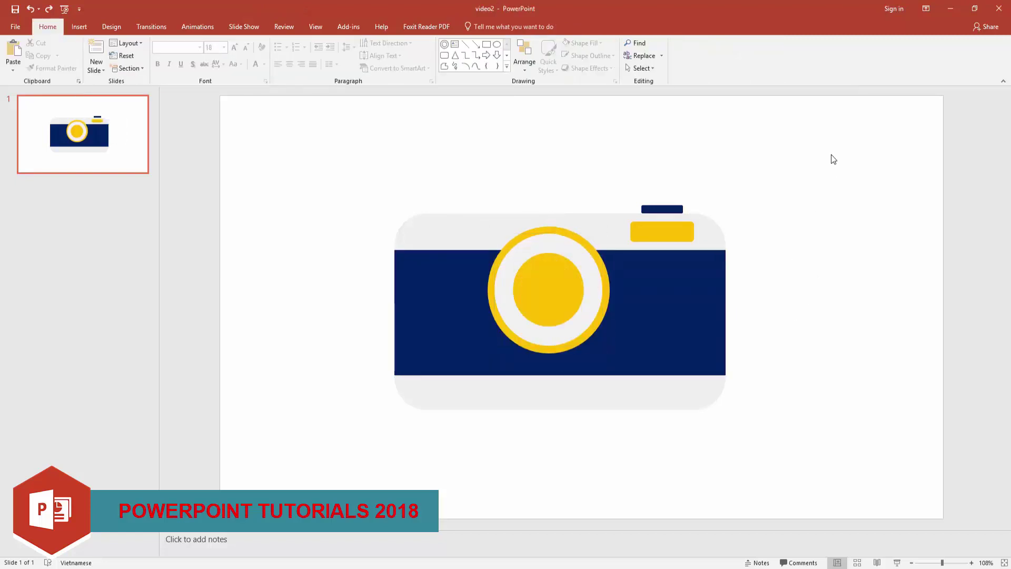
Group all camera shapes, shrink the group, and move it right.
left_click_drag(837, 147, 385, 424)
right_click(665, 279)
mouse_move(691, 345)
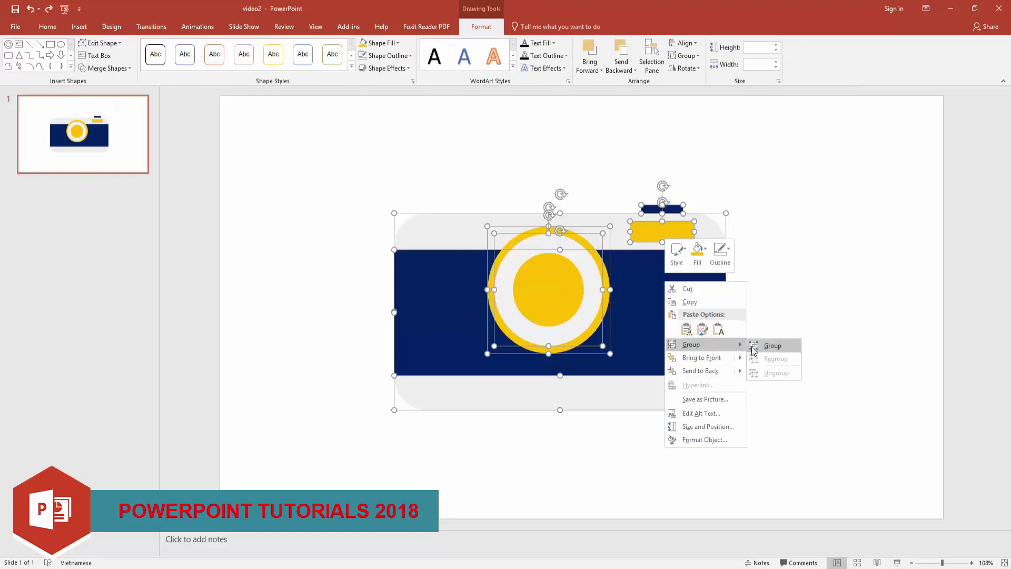
left_click(772, 345)
left_click_drag(728, 410, 564, 307)
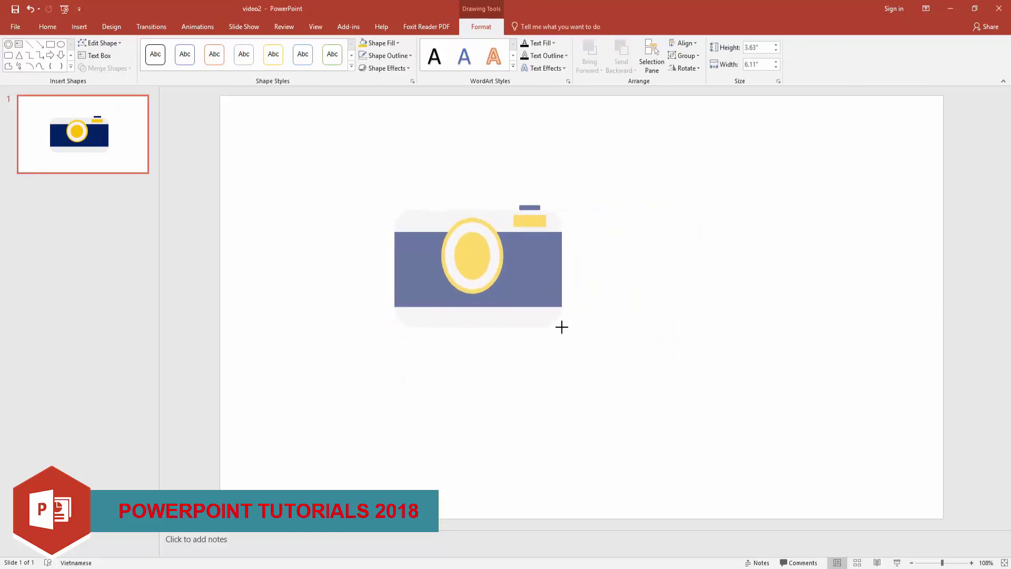
key("Escape")
left_click_drag(539, 252, 621, 252)
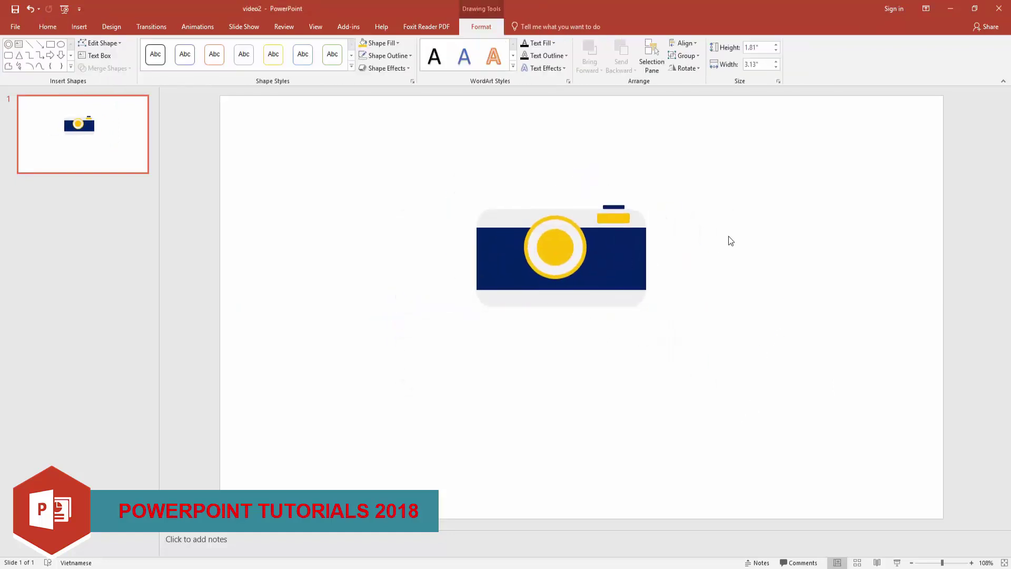
left_click(769, 327)
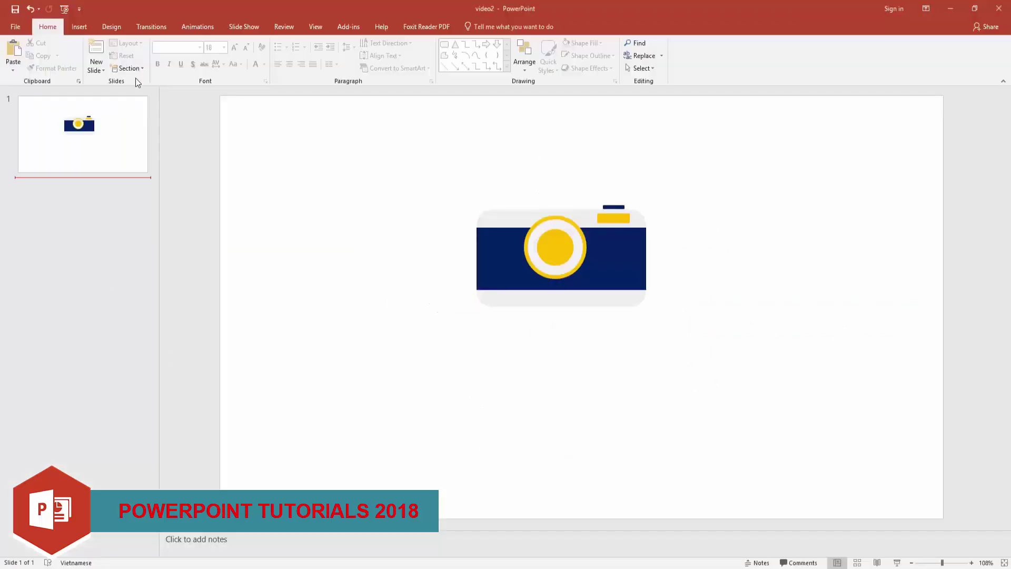
Add a new Blank second slide.
left_click(97, 69)
left_click(115, 214)
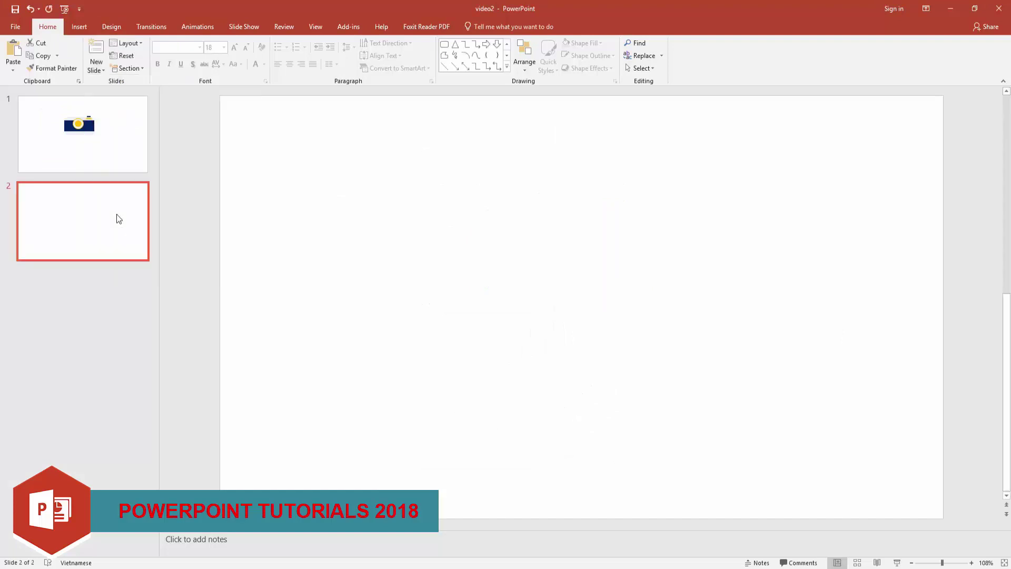
left_click(448, 43)
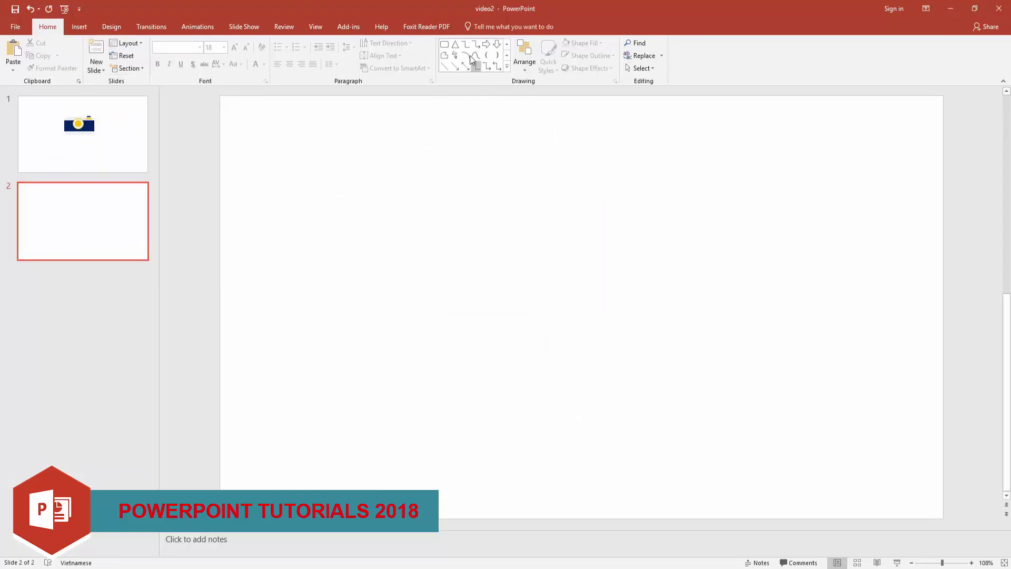
Draw a rounded-rectangle camera body with a large trapezoid on top.
left_click_drag(415, 208, 604, 332)
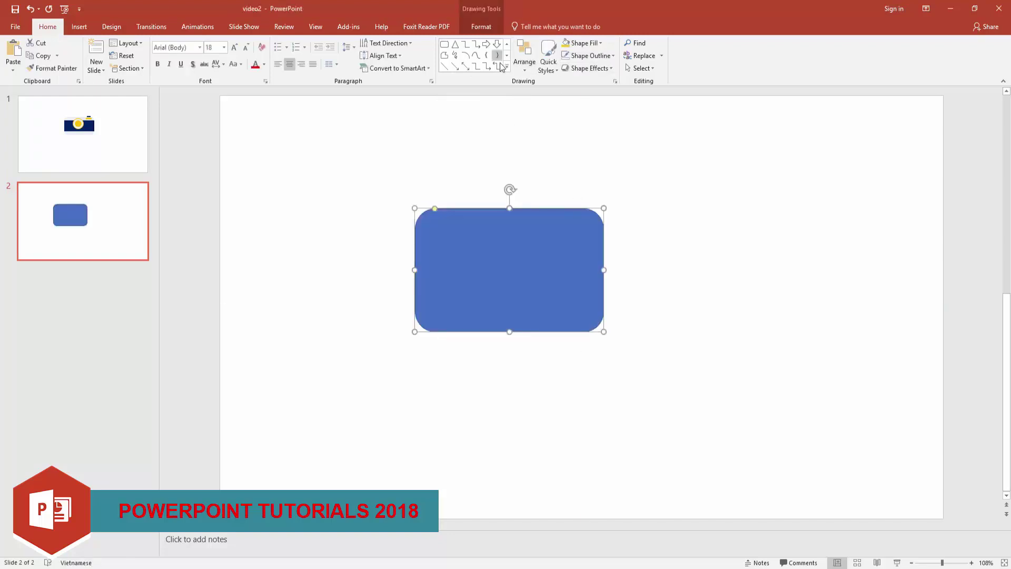
left_click(483, 140)
left_click(507, 58)
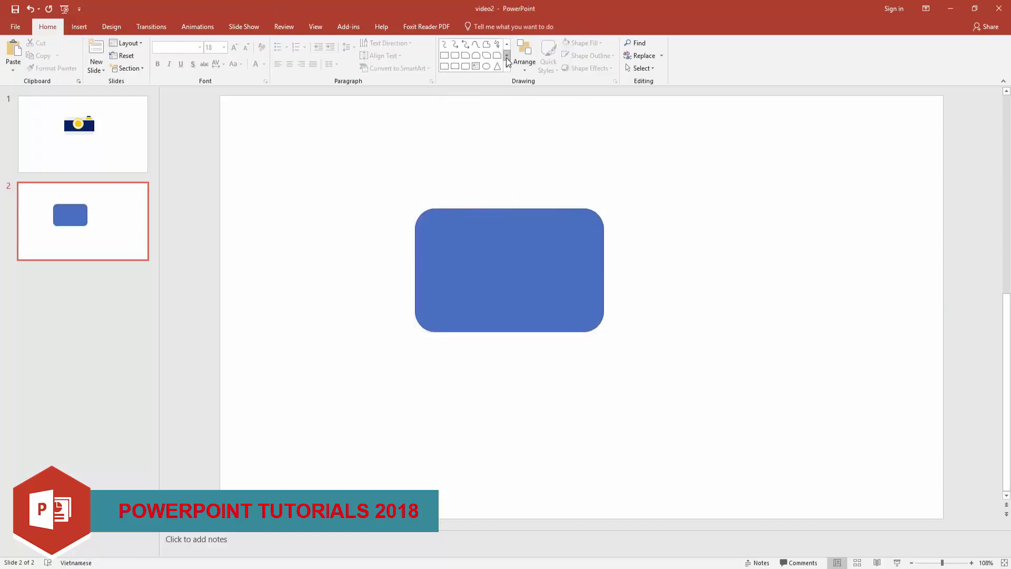
left_click(507, 58)
left_click(506, 55)
left_click(465, 55)
mouse_move(497, 138)
left_mouse_down()
mouse_move(545, 167)
mouse_move(554, 158)
mouse_move(522, 197)
mouse_move(570, 200)
left_mouse_up()
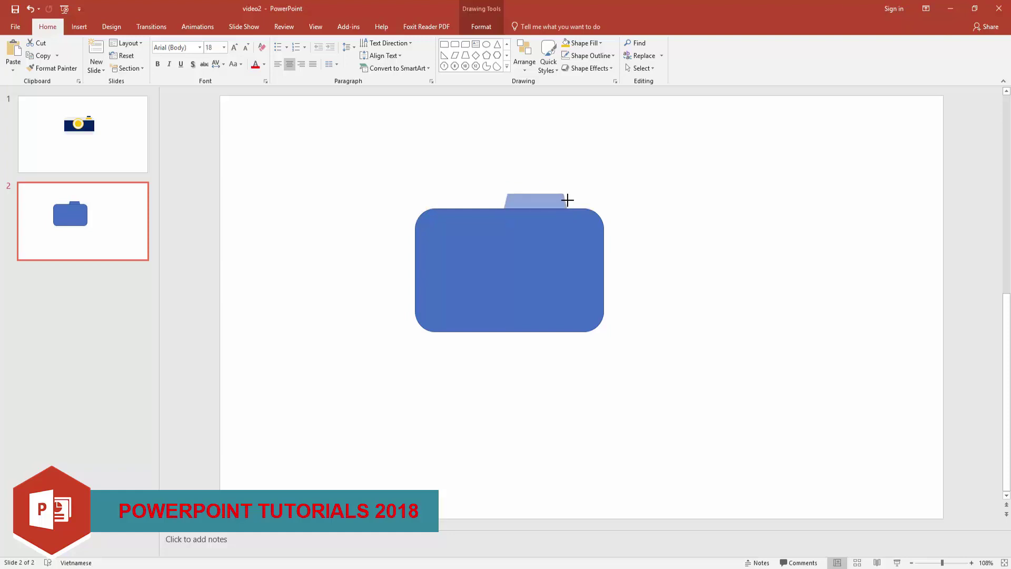
left_click(423, 117)
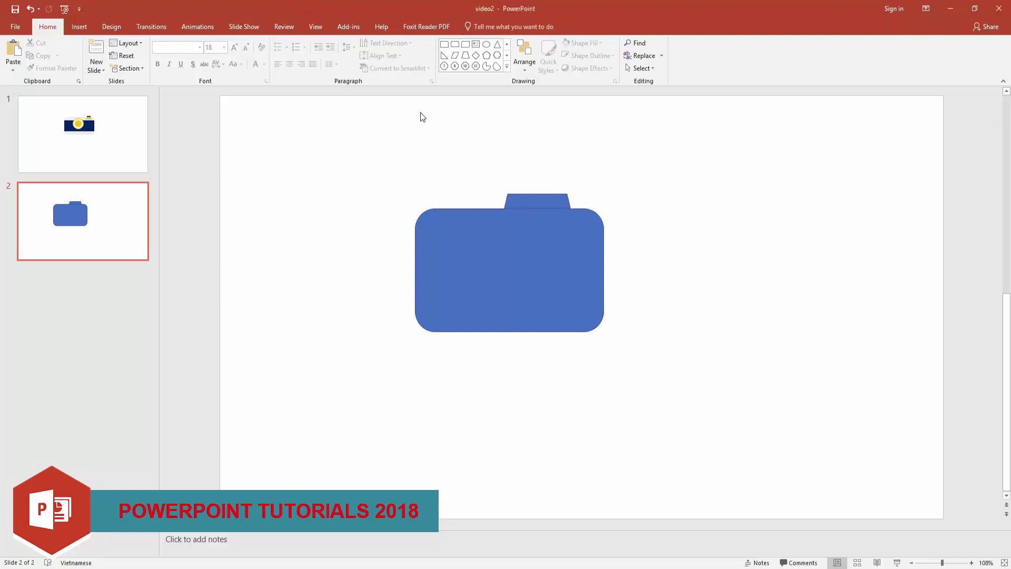
Add a small trapezoid on the body's top-left and adjust the body's height.
left_click(465, 55)
left_click_drag(423, 135, 448, 209)
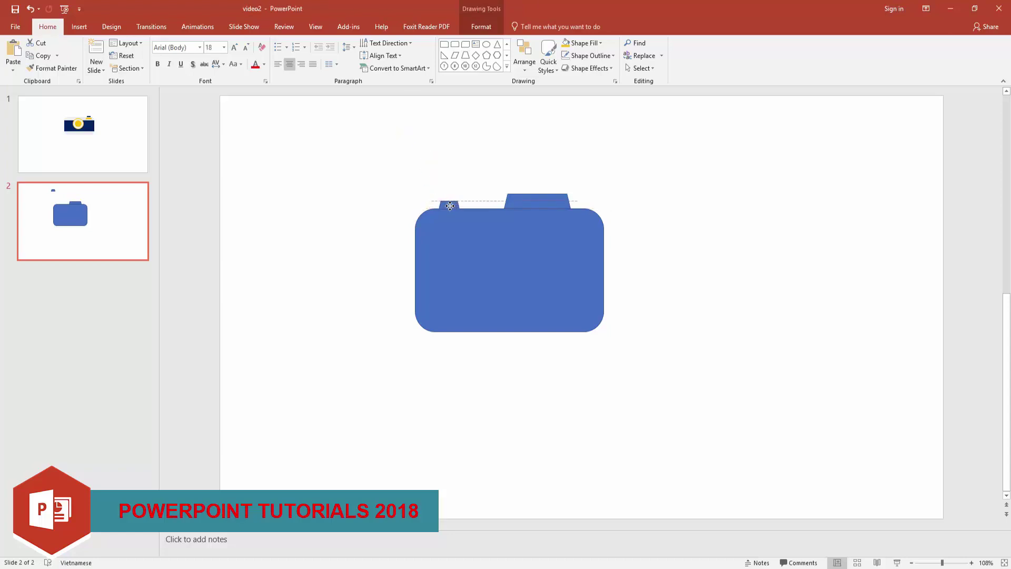
left_click(720, 205)
left_click(526, 327)
mouse_move(510, 332)
left_mouse_down()
mouse_move(509, 307)
mouse_move(509, 320)
left_mouse_up()
left_click_drag(679, 158, 314, 369)
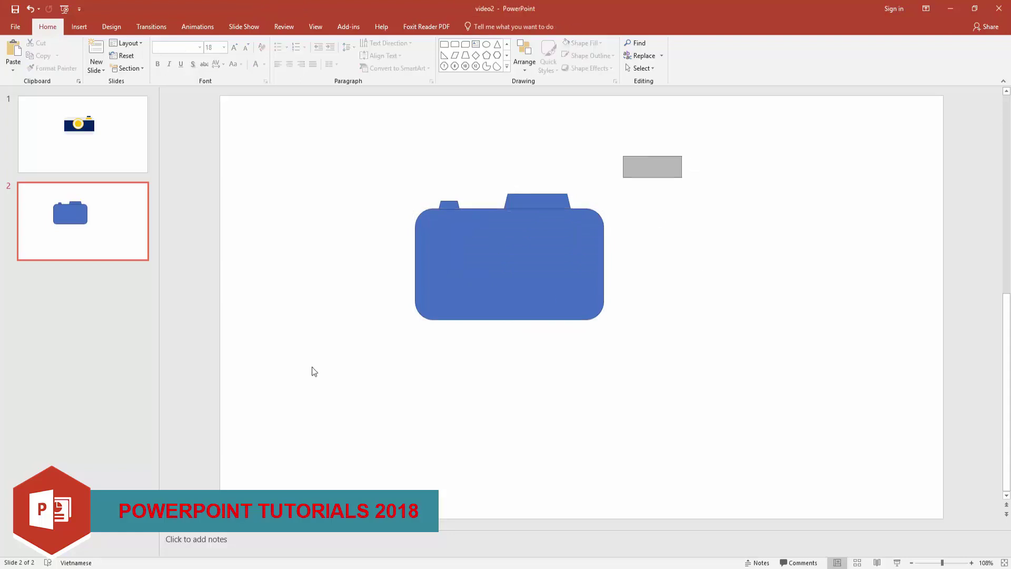
Fill all camera pieces black with no outline.
left_click(585, 43)
left_click(577, 72)
left_click(591, 55)
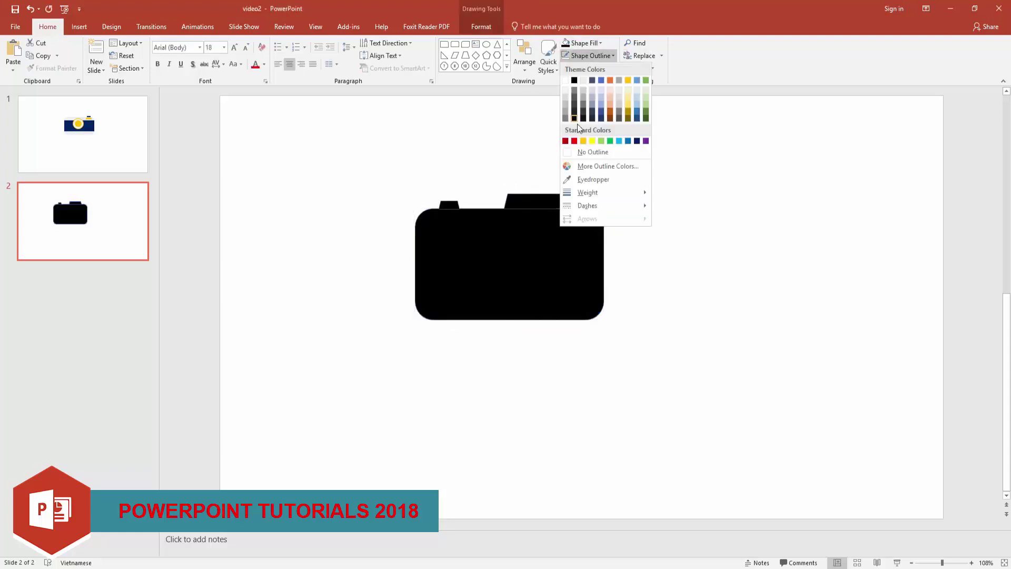
left_click(588, 153)
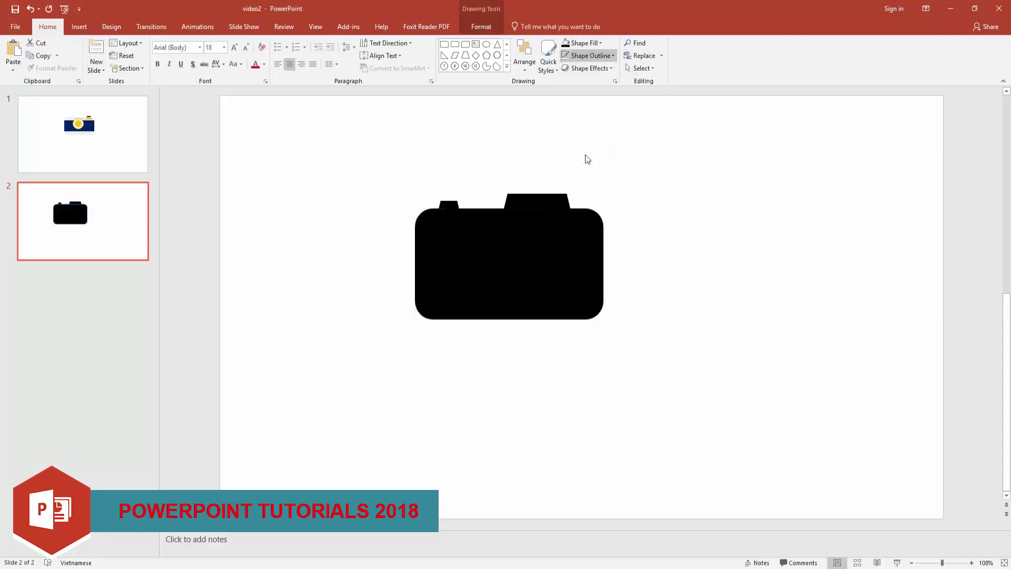
Draw a rounded rectangle inset within the black camera body and size it to fit.
left_click(456, 46)
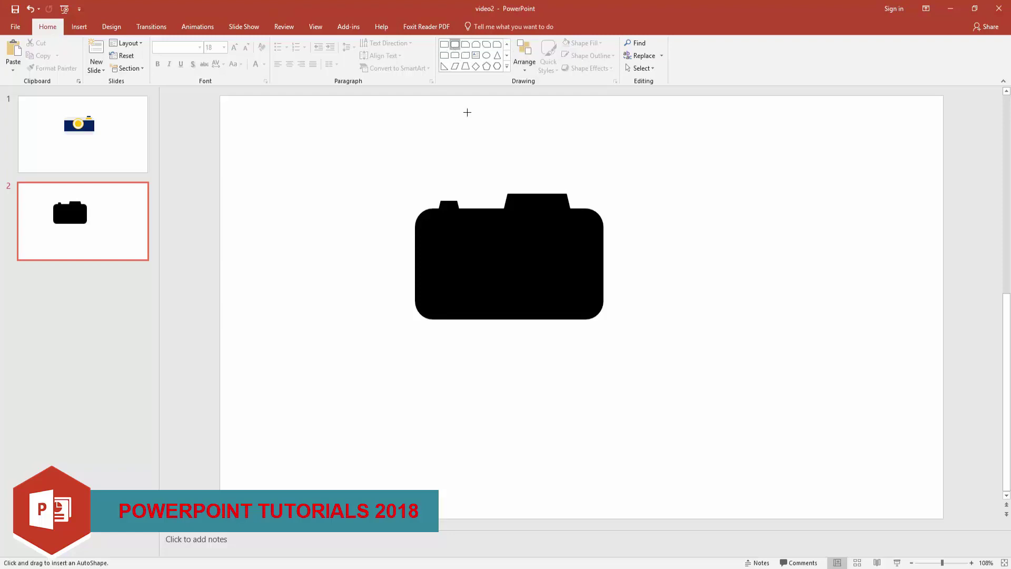
left_click_drag(428, 219, 595, 311)
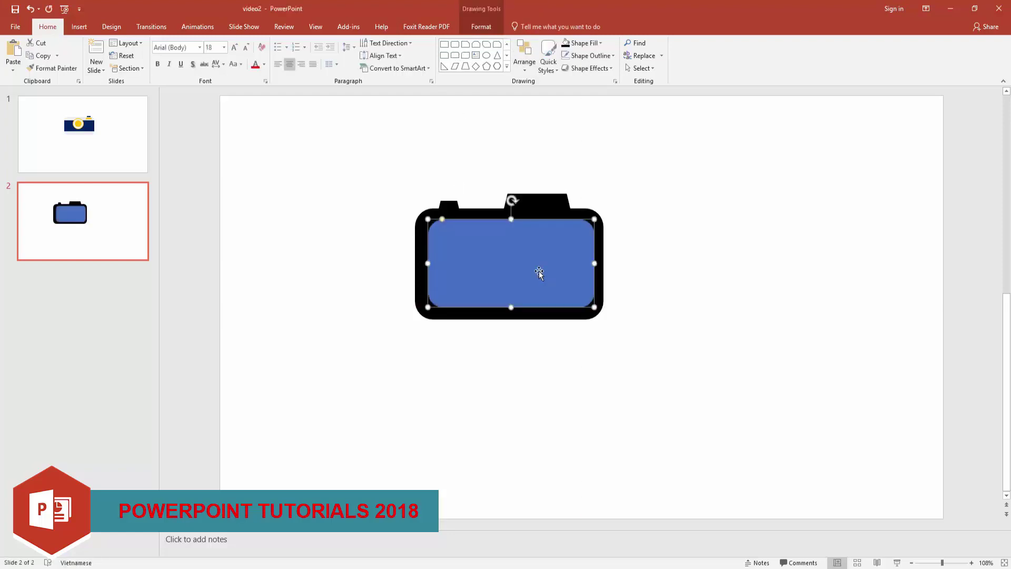
left_click_drag(539, 273, 539, 272)
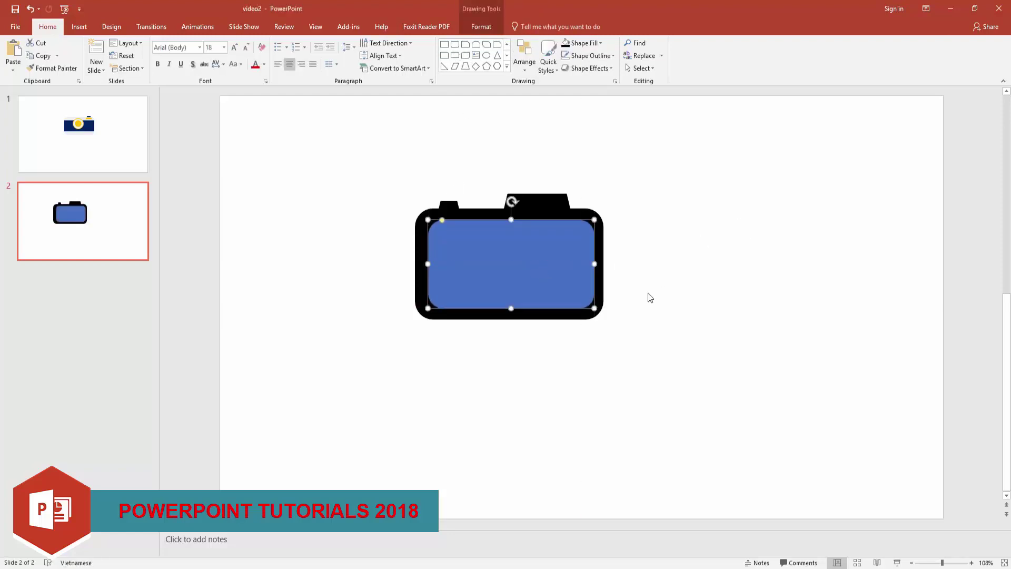
left_click_drag(595, 308, 600, 309)
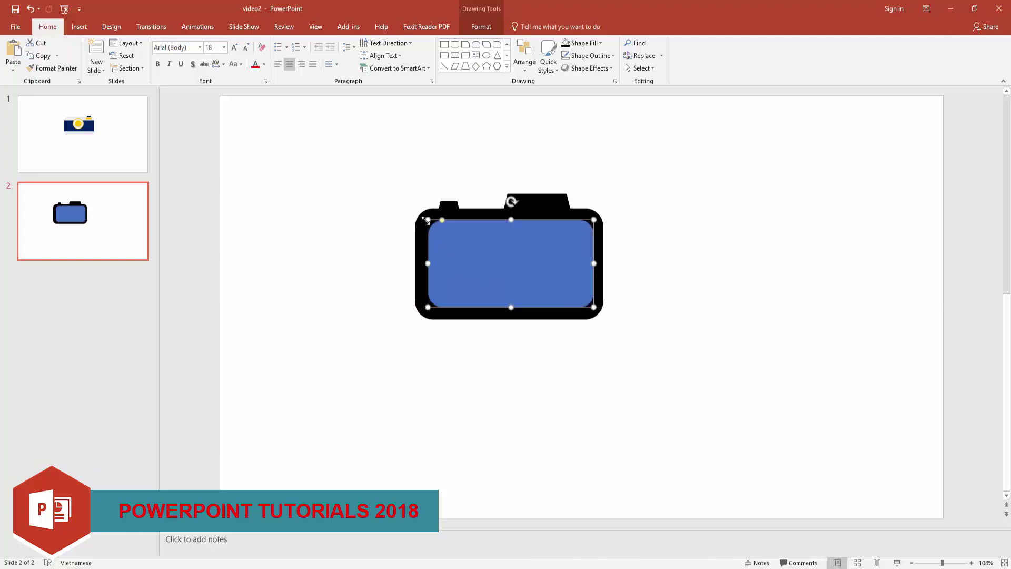
left_click_drag(595, 220, 611, 205)
left_click_drag(507, 305, 508, 312)
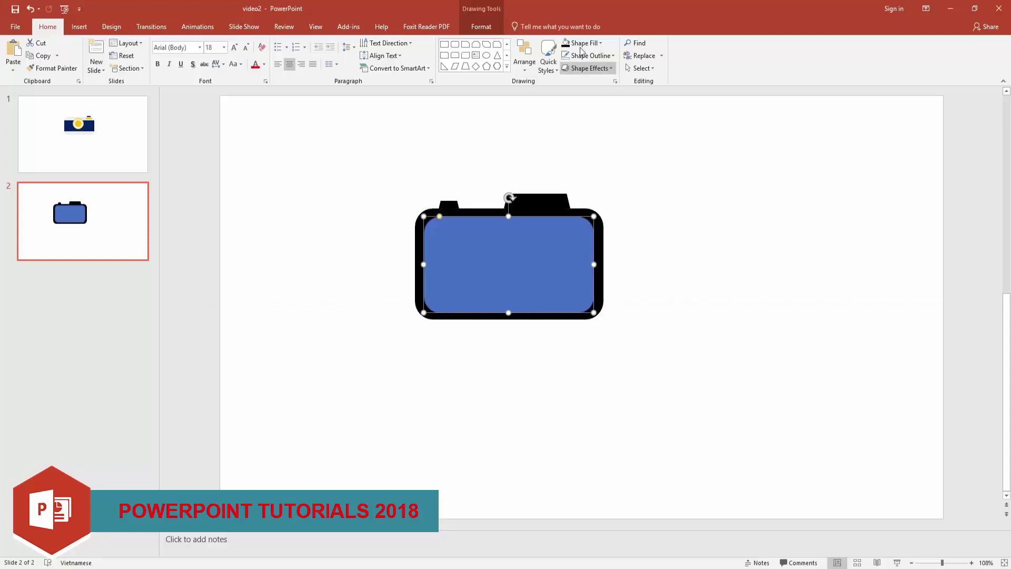
left_click(580, 43)
Set the inset rectangle to no fill with a thick white outline.
left_click(567, 66)
left_click(582, 43)
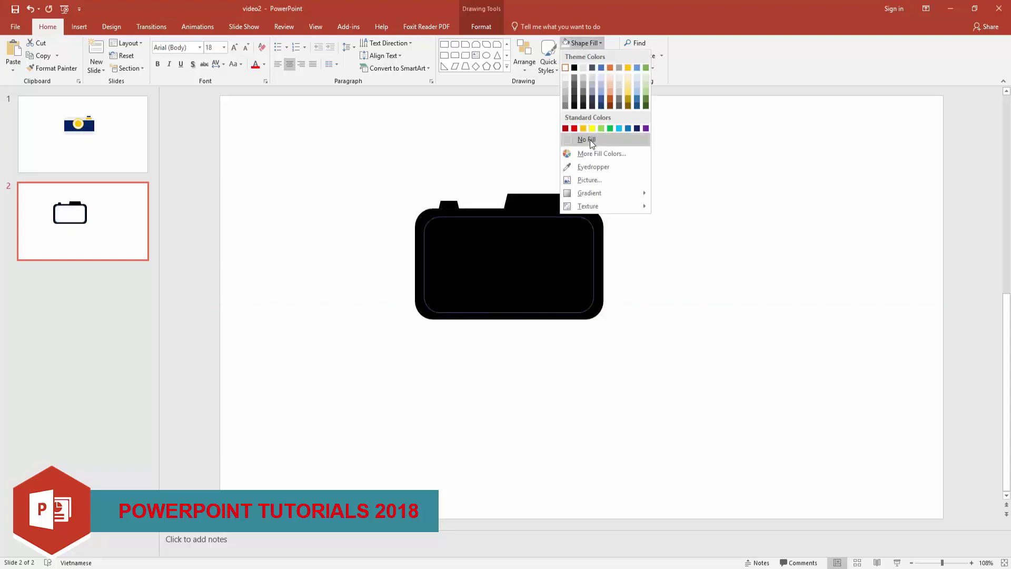
left_click(590, 140)
left_click(590, 55)
left_click(583, 153)
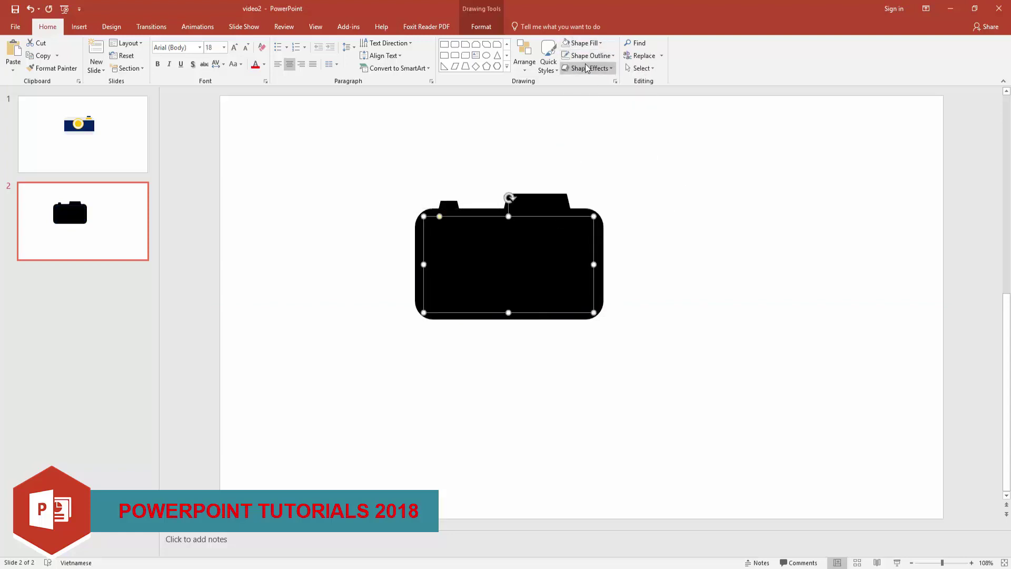
left_click(589, 55)
left_click(567, 87)
left_click(612, 56)
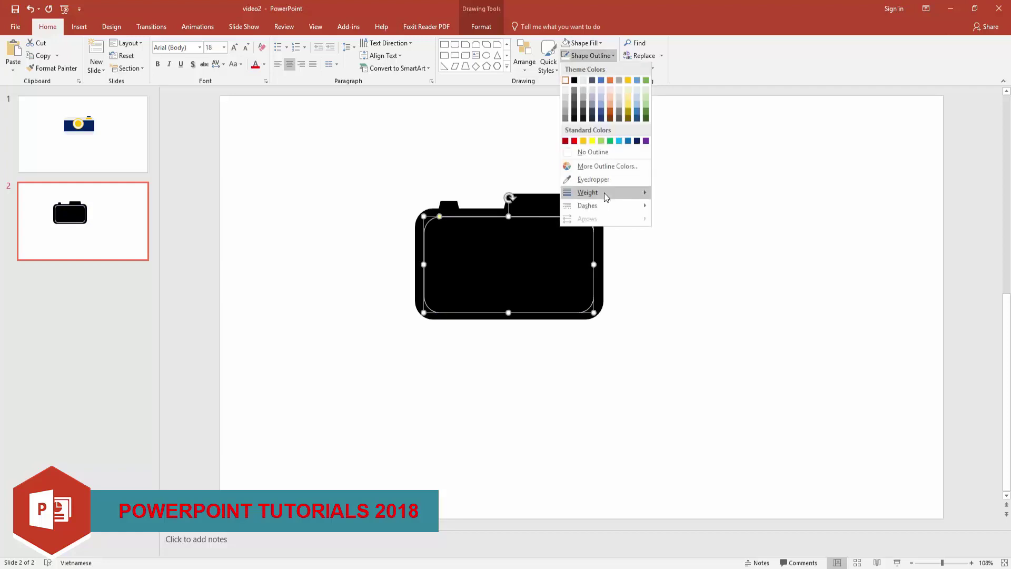
left_click(700, 248)
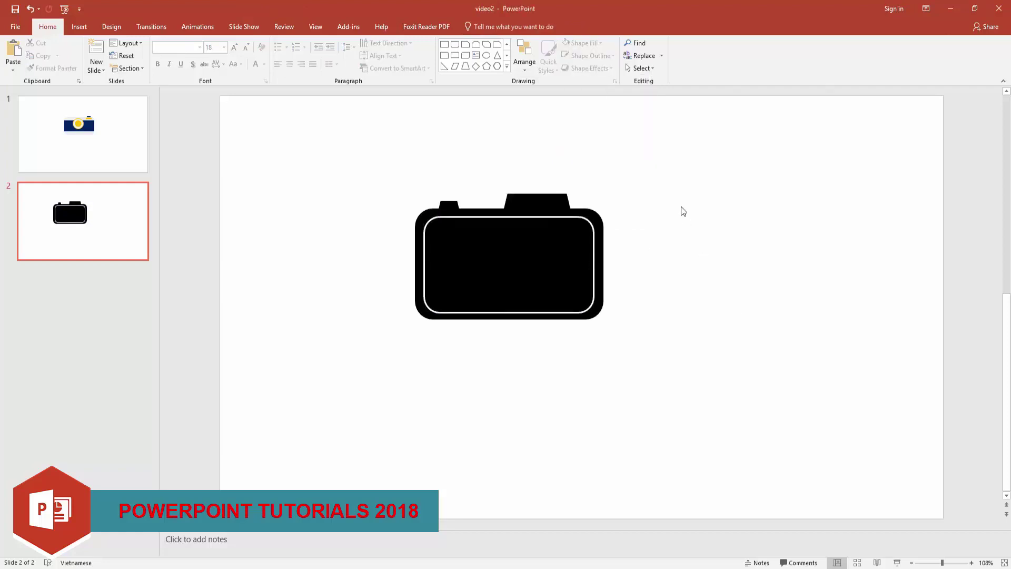
left_click(507, 55)
left_click(506, 55)
Draw a white Donut shape on the right side of the camera body.
left_click(507, 55)
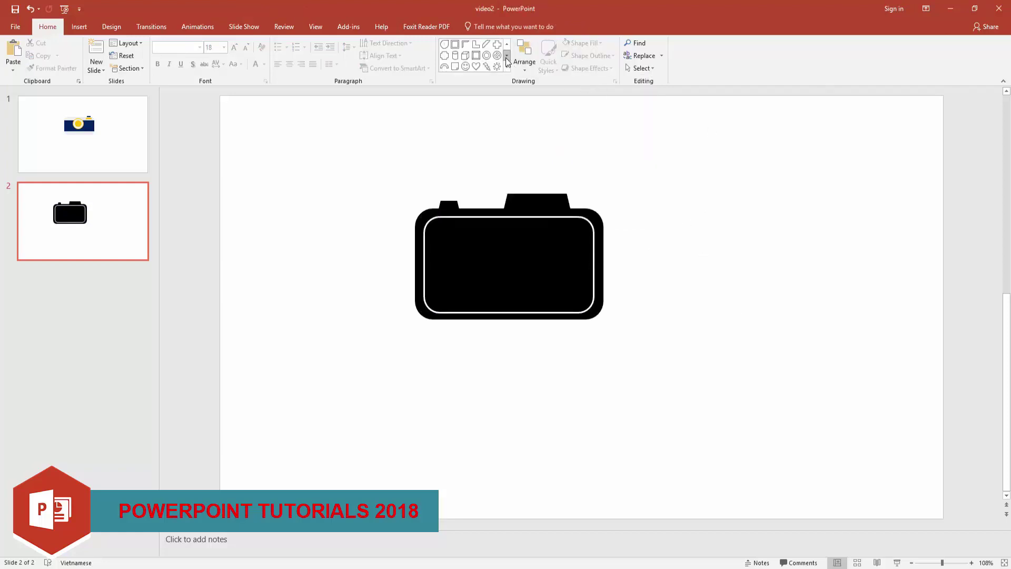
left_click(487, 55)
mouse_move(492, 242)
left_mouse_down()
mouse_move(560, 319)
mouse_move(567, 275)
left_mouse_up()
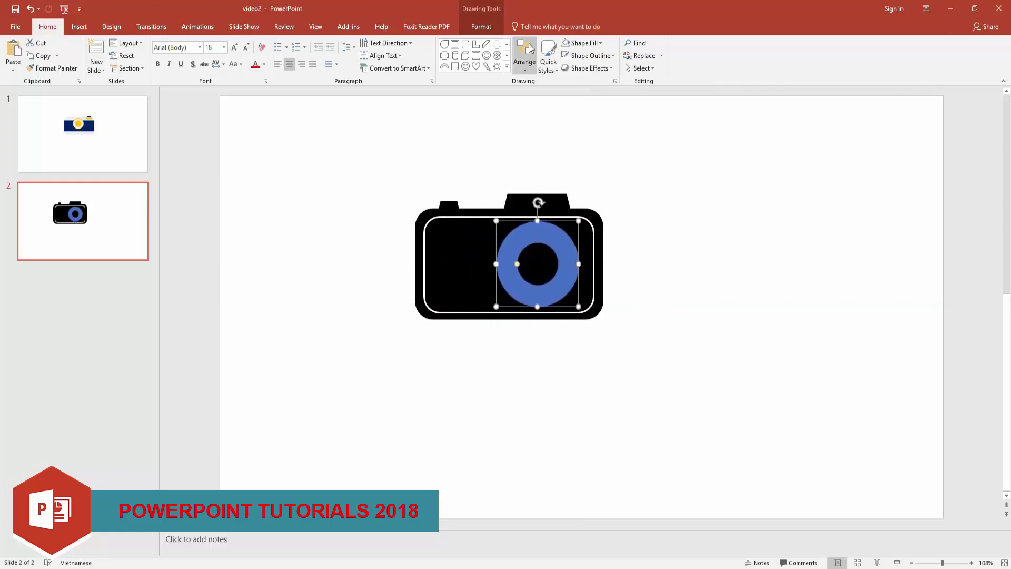
left_click(584, 43)
left_click(567, 68)
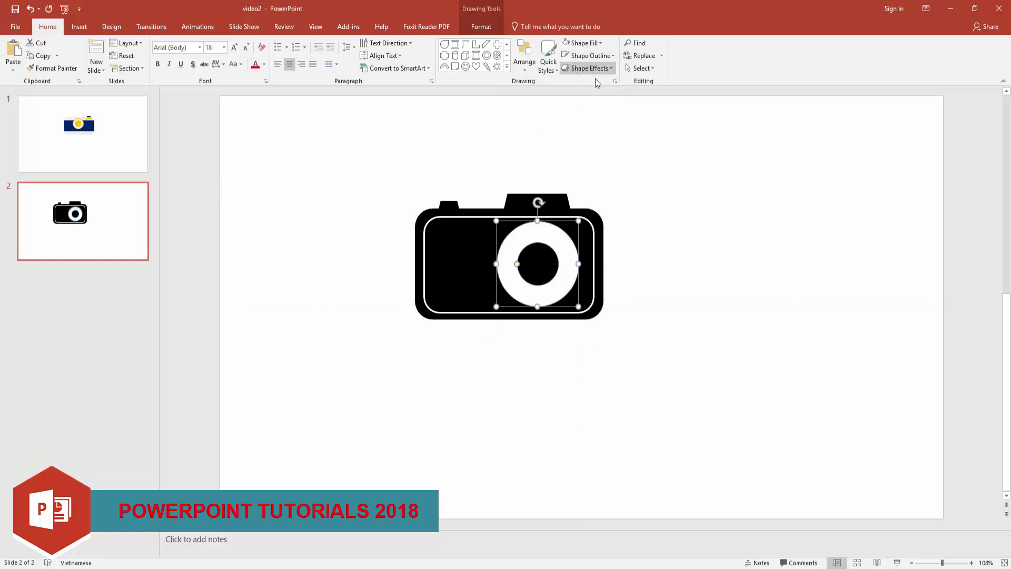
key("Escape")
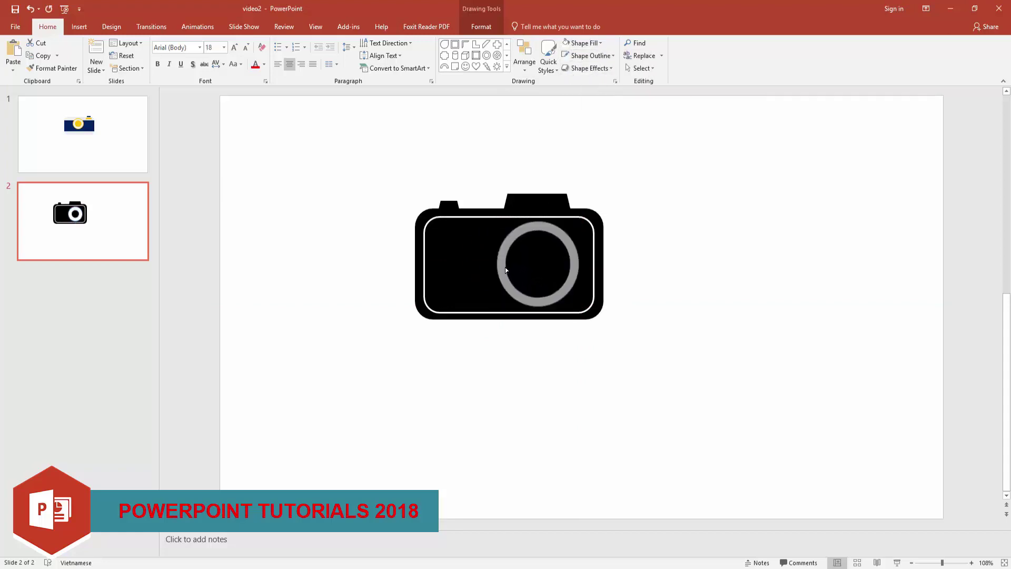
Give the lens ring a purple 2¼ pt outline.
left_click(507, 271)
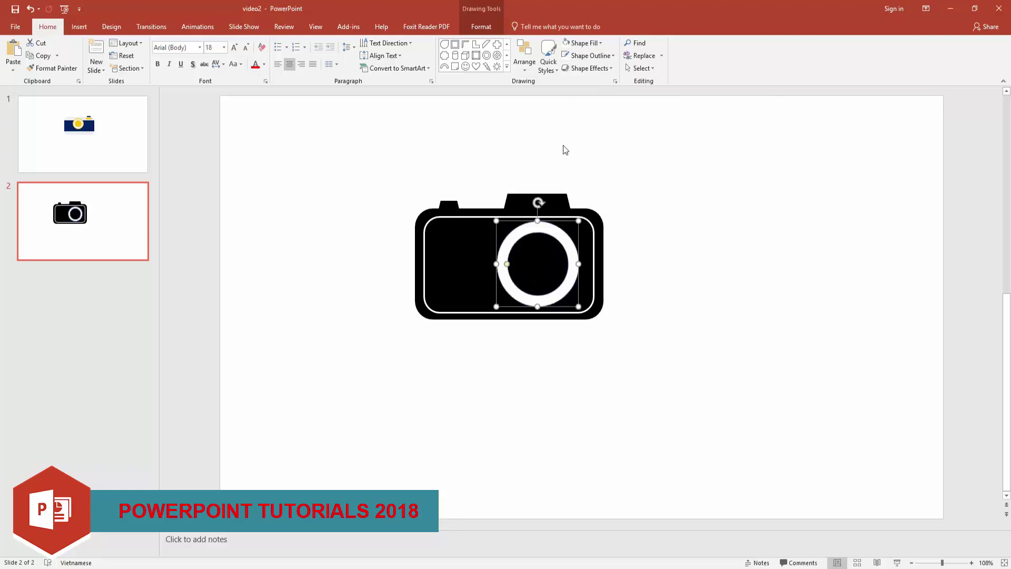
left_click(613, 55)
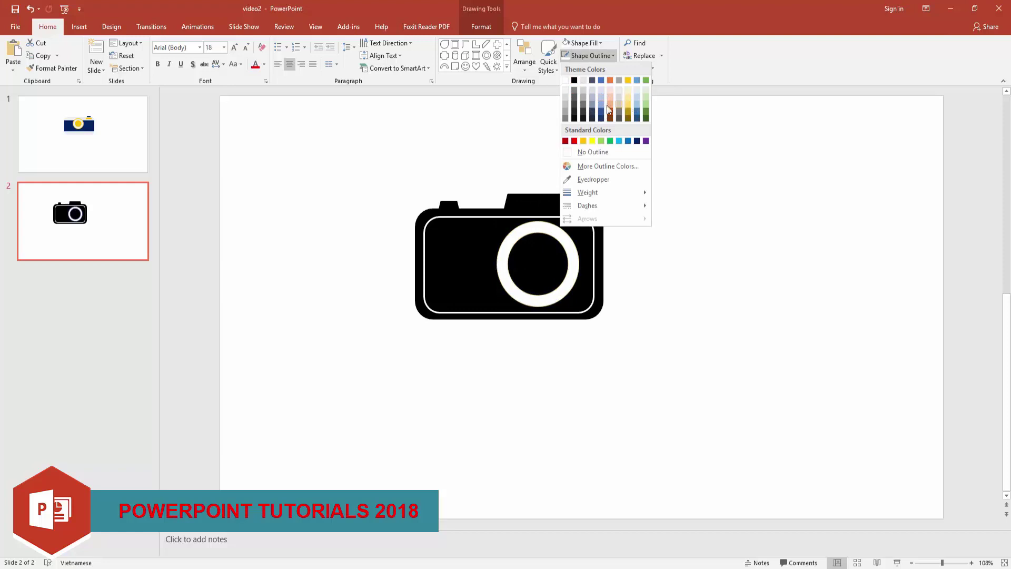
left_click(646, 141)
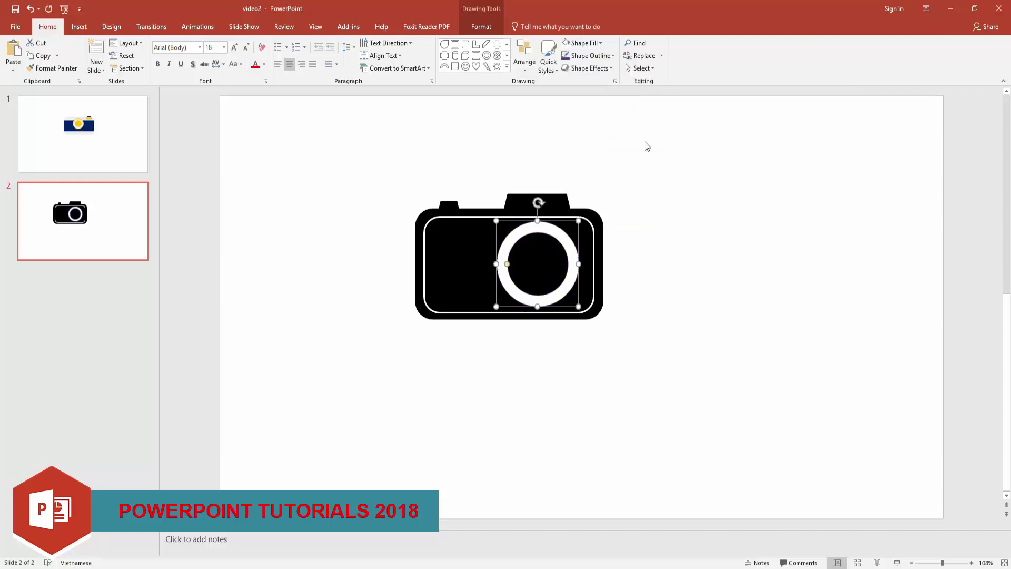
left_click(578, 57)
mouse_move(587, 192)
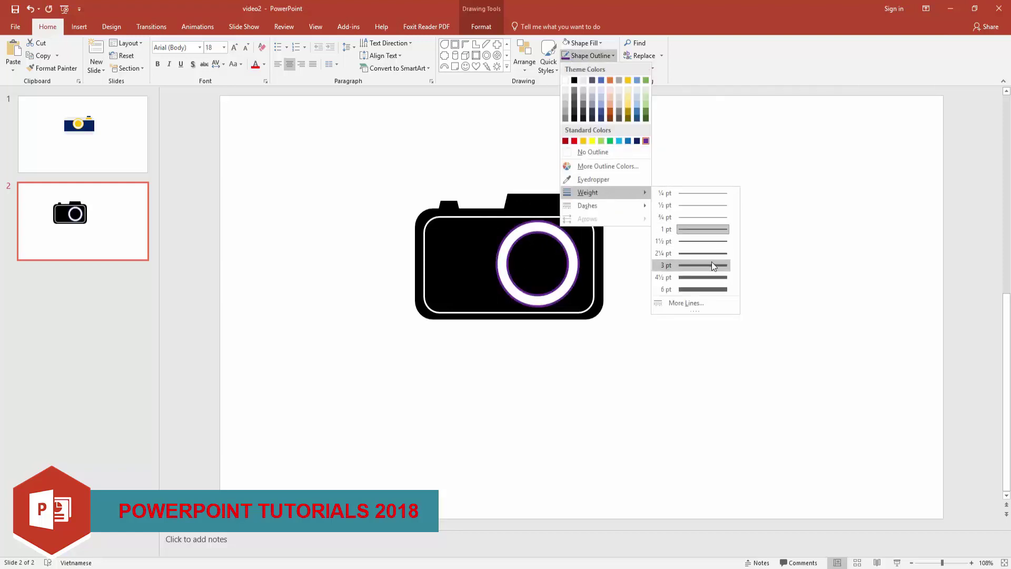
left_click(710, 253)
left_click(638, 166)
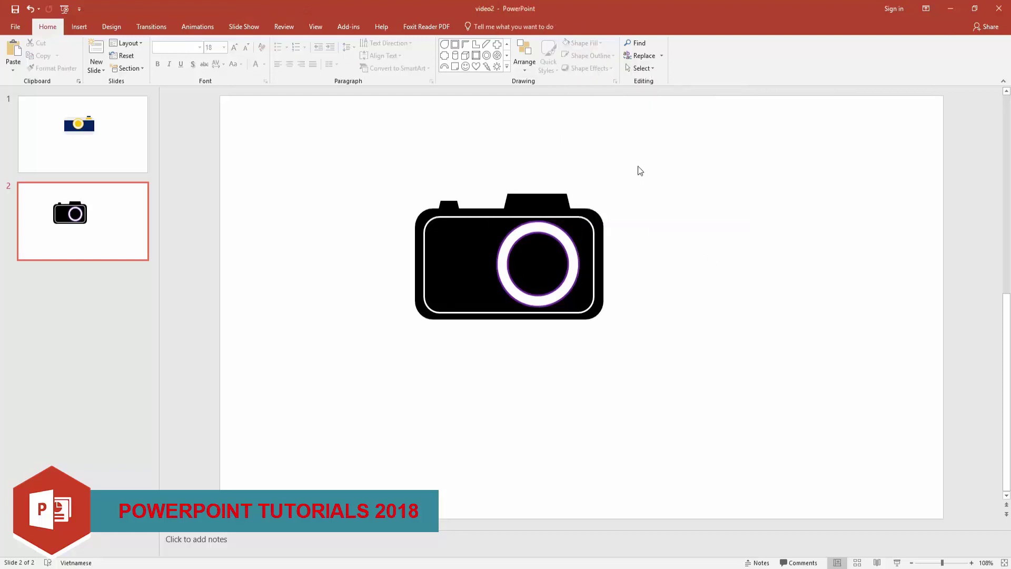
scroll(508, 65, "down", 2)
Draw an arc beside the camera, lengthen its sweep and give it a 3 pt line.
left_click(465, 56)
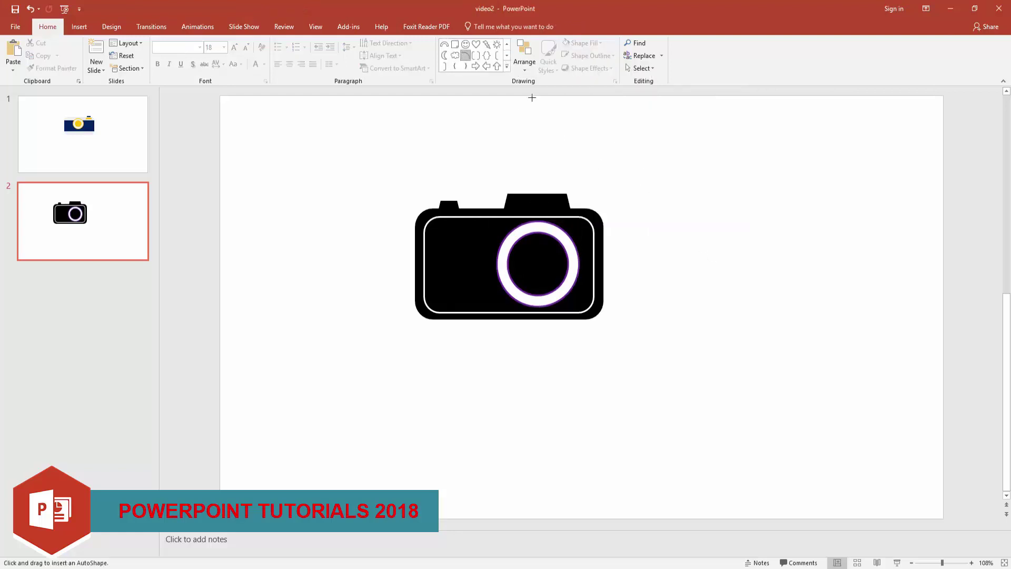
left_click_drag(650, 184, 631, 221)
left_click(616, 219)
left_click(665, 179)
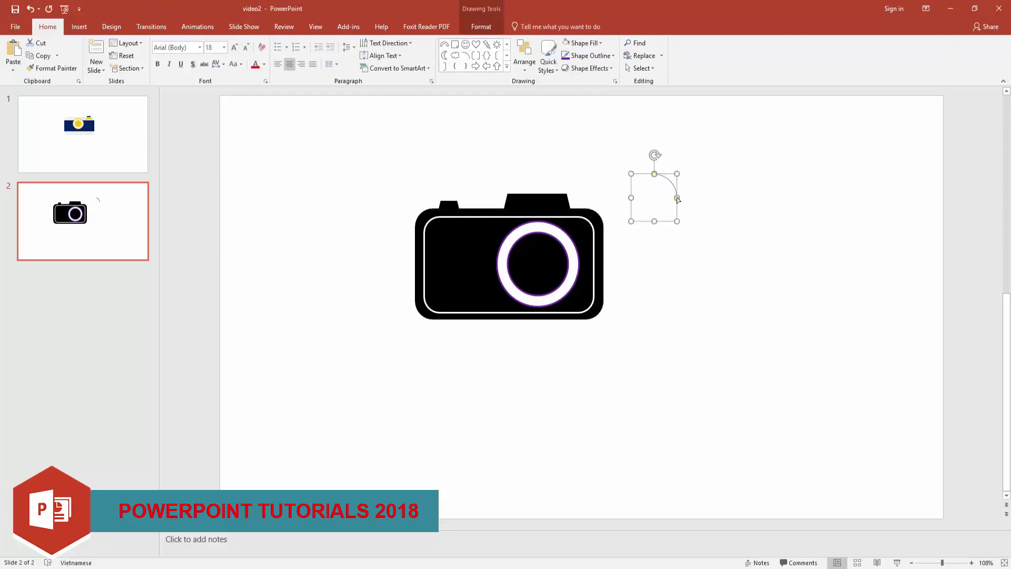
left_click_drag(678, 199, 659, 218)
left_click(590, 55)
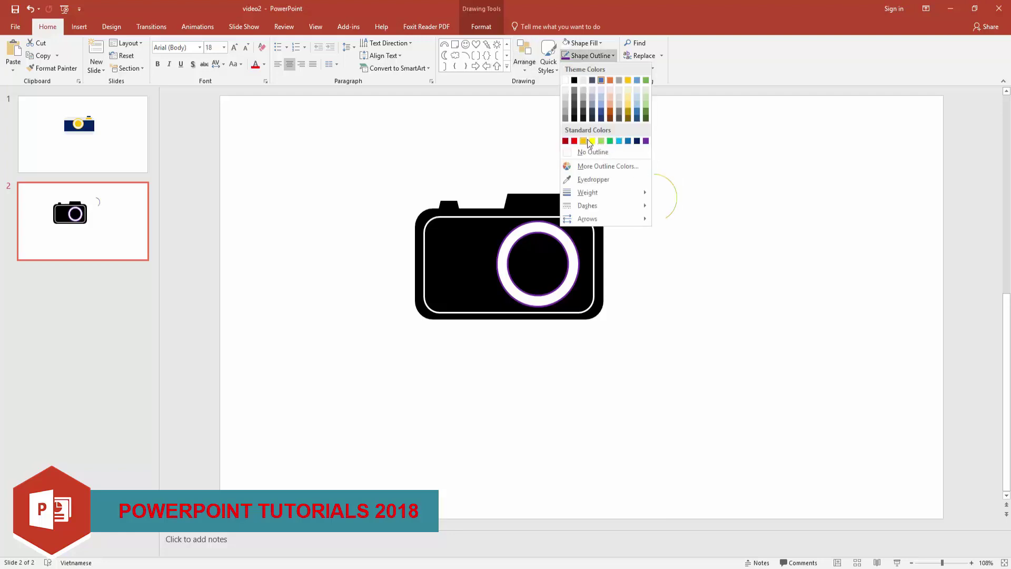
mouse_move(588, 192)
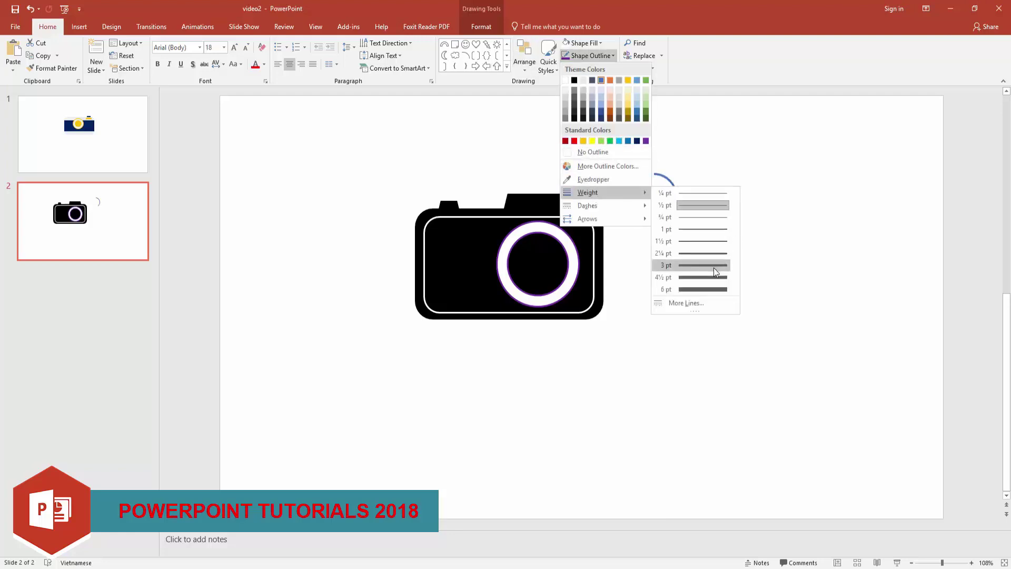
left_click(714, 269)
Rotate the arc, move it inside the lens and make its outline white.
left_click_drag(652, 154, 648, 241)
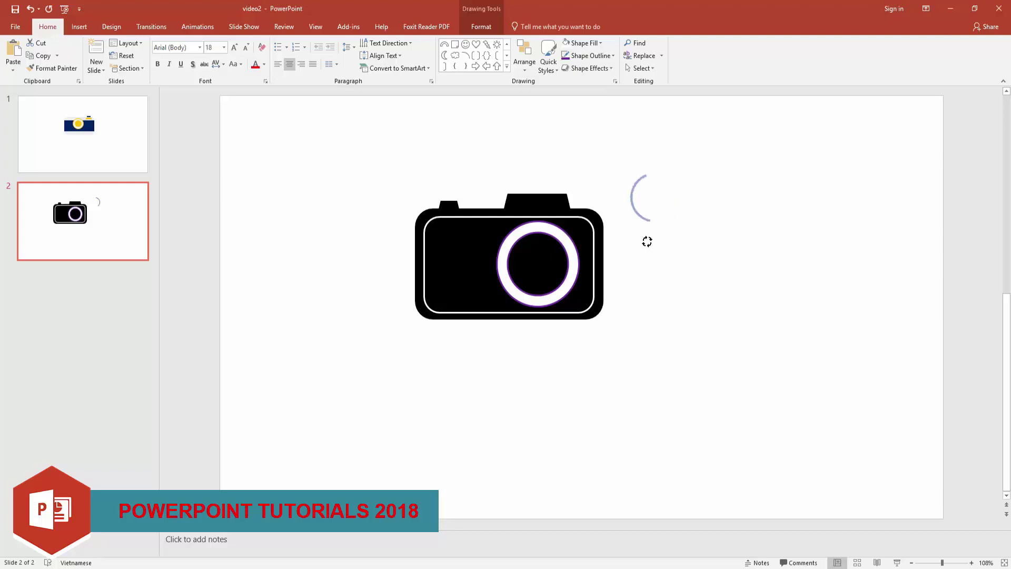
left_click(631, 221)
left_click_drag(638, 189, 527, 253)
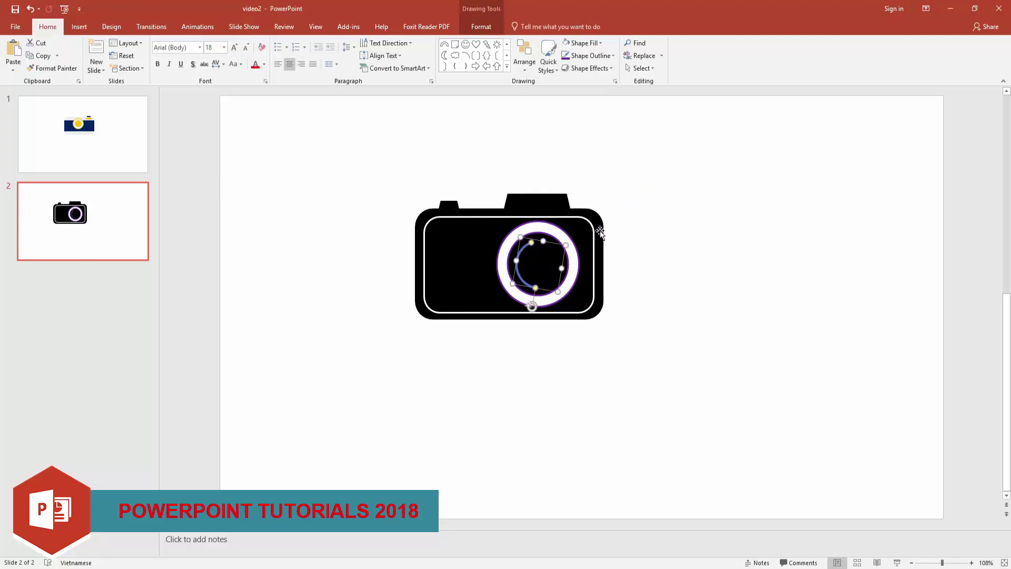
left_click(613, 56)
left_click(564, 80)
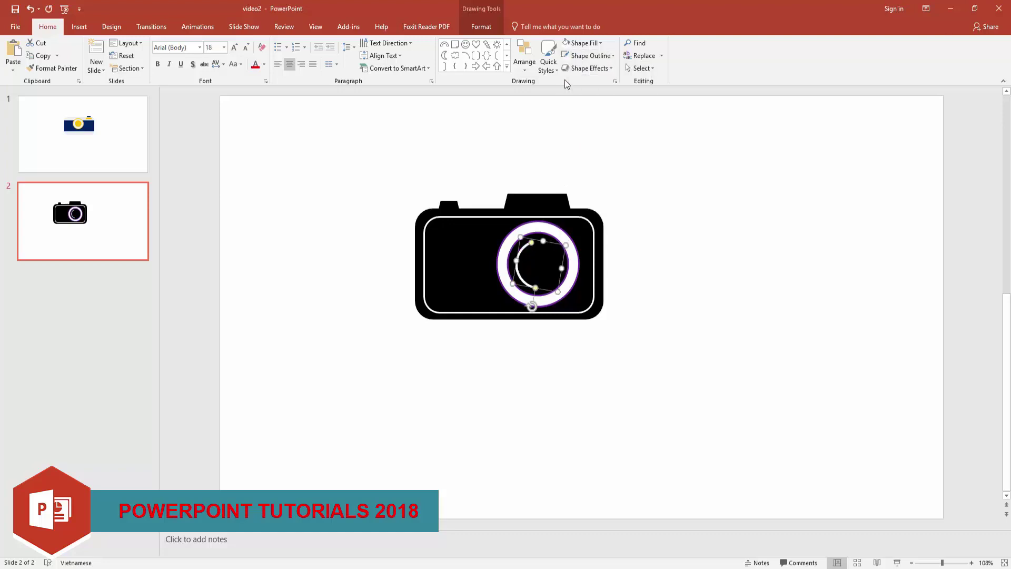
left_click(669, 138)
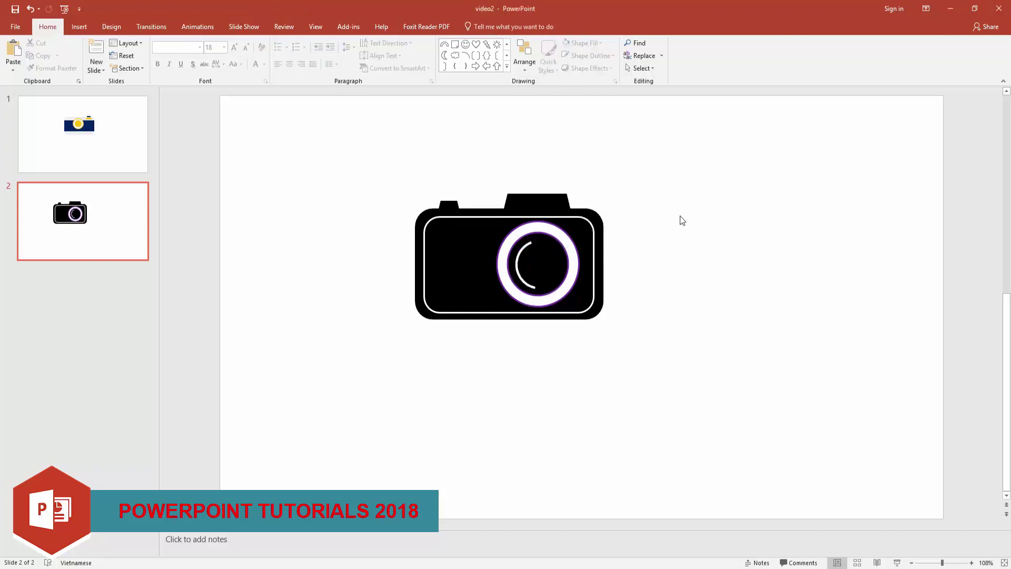
Group all the camera shapes and move the group higher on the slide.
left_click_drag(680, 147, 307, 403)
right_click(477, 253)
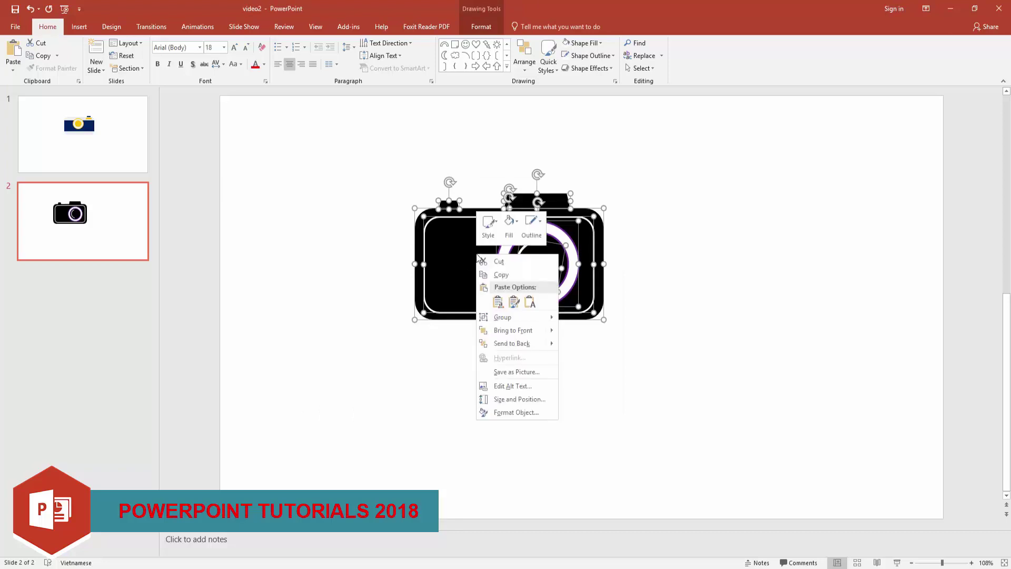
left_click(579, 317)
left_click(695, 309)
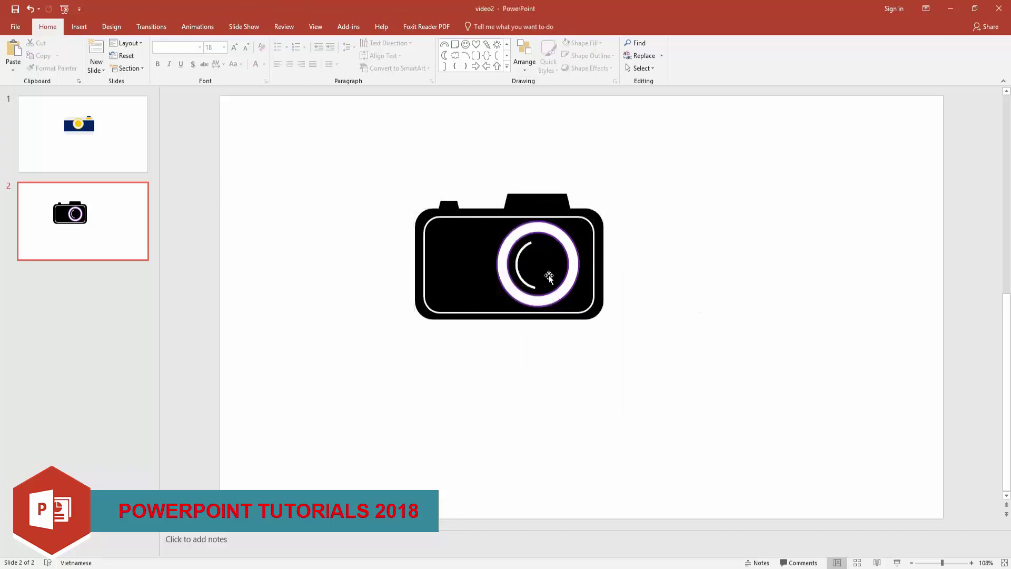
left_click_drag(549, 275, 555, 227)
key("Escape")
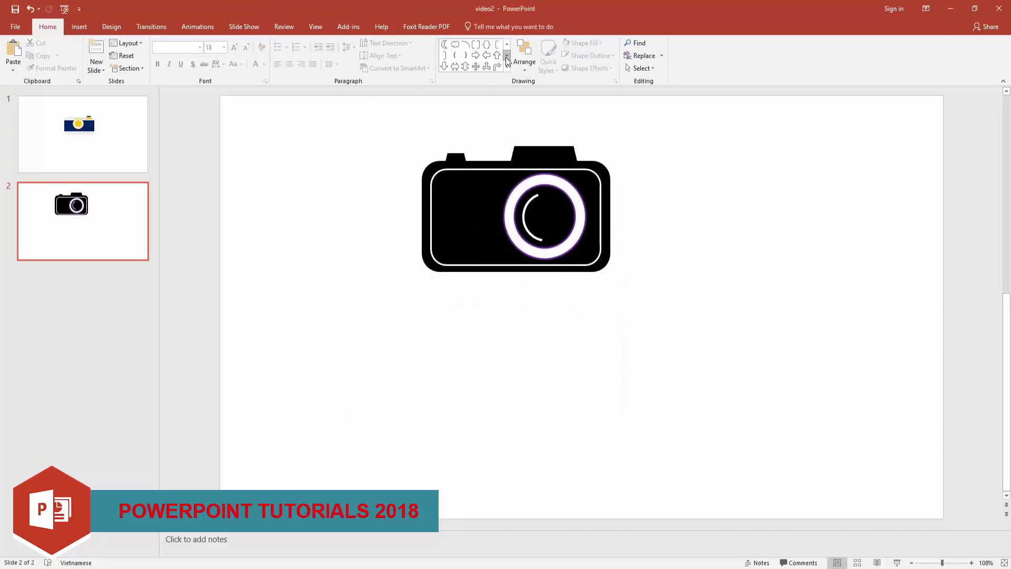
Draw a tall vertical bar centred beneath the camera lens.
left_click(507, 46)
left_click(507, 46)
left_click(507, 47)
left_click(506, 46)
left_click(507, 47)
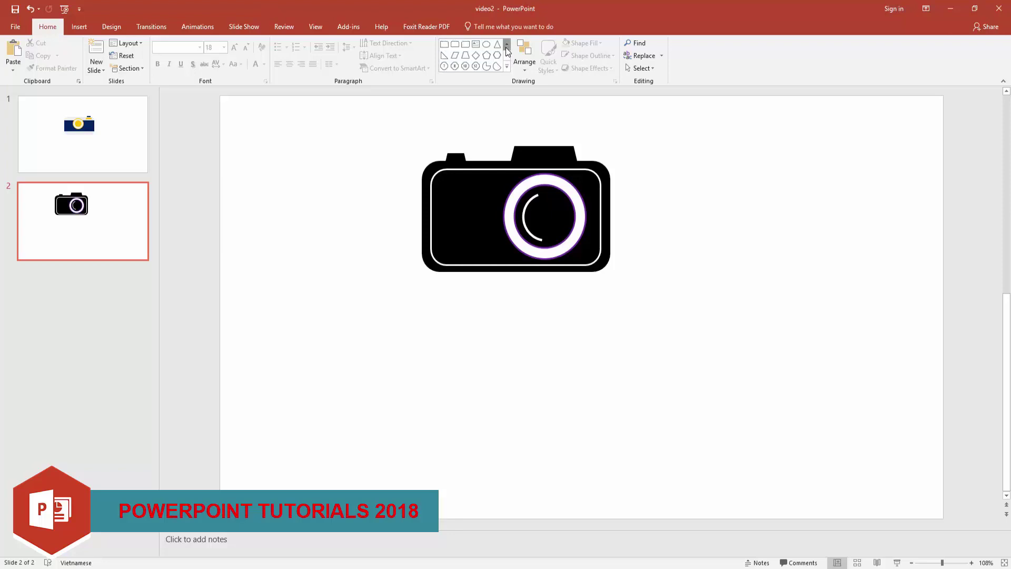
left_click(506, 47)
left_click(506, 46)
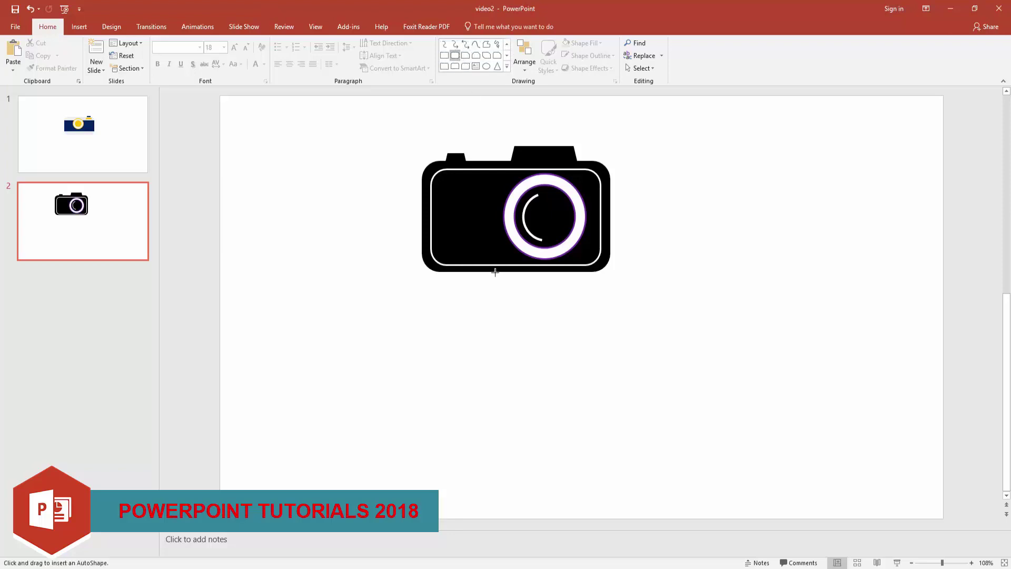
left_click_drag(495, 272, 516, 366)
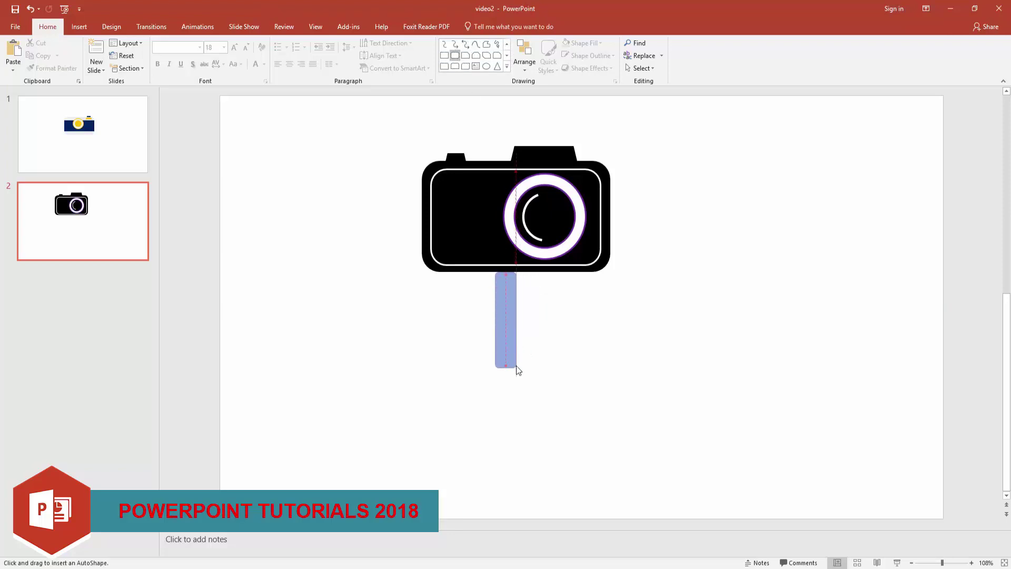
left_click_drag(509, 318, 523, 319)
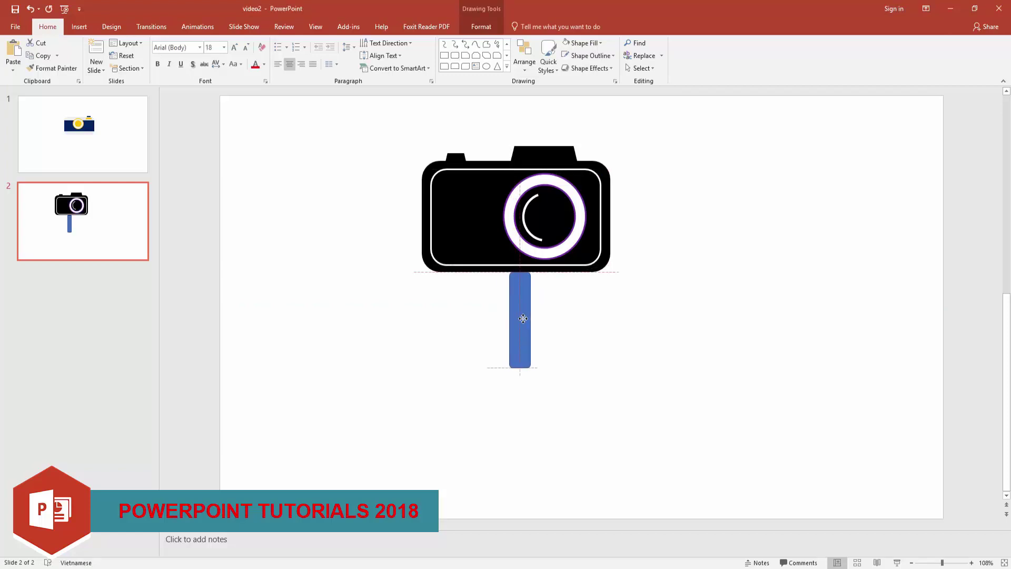
left_click_drag(524, 318, 523, 319)
left_click(478, 112)
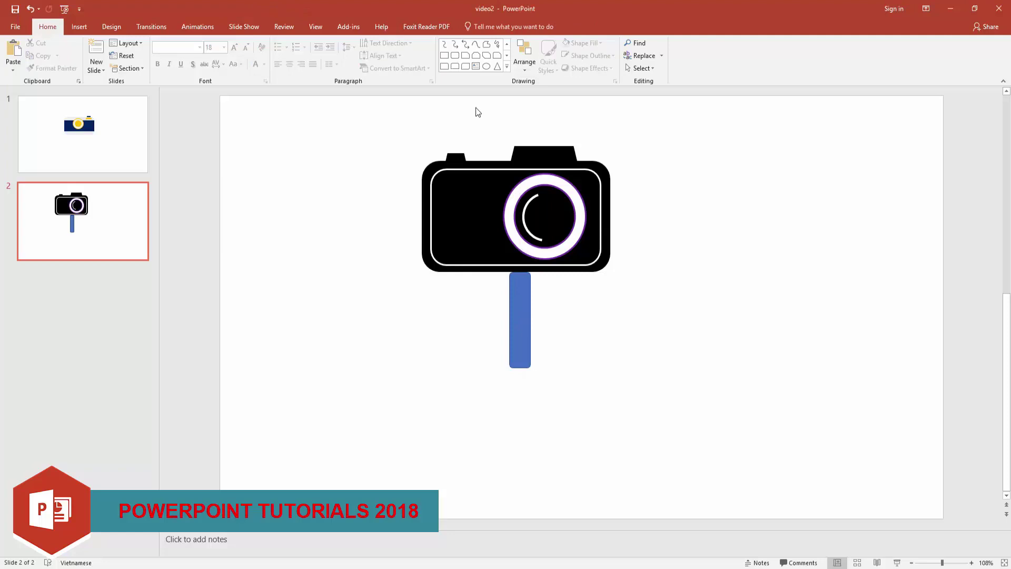
Draw a rounded-rectangle leg angled diagonally below the vertical bar.
left_click(455, 57)
left_click_drag(511, 314, 425, 332)
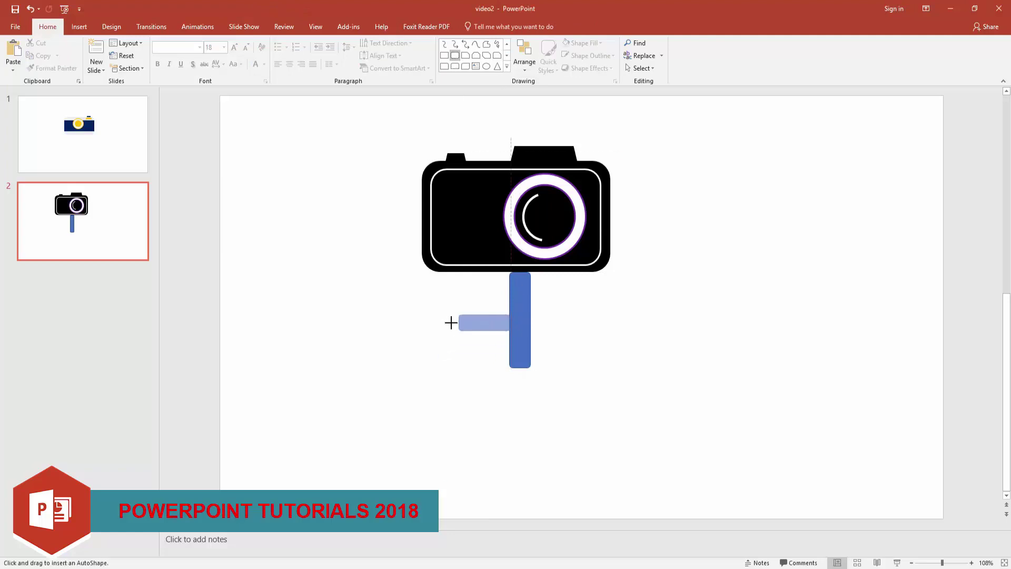
mouse_move(466, 295)
left_mouse_down()
mouse_move(445, 303)
mouse_move(495, 350)
left_mouse_up()
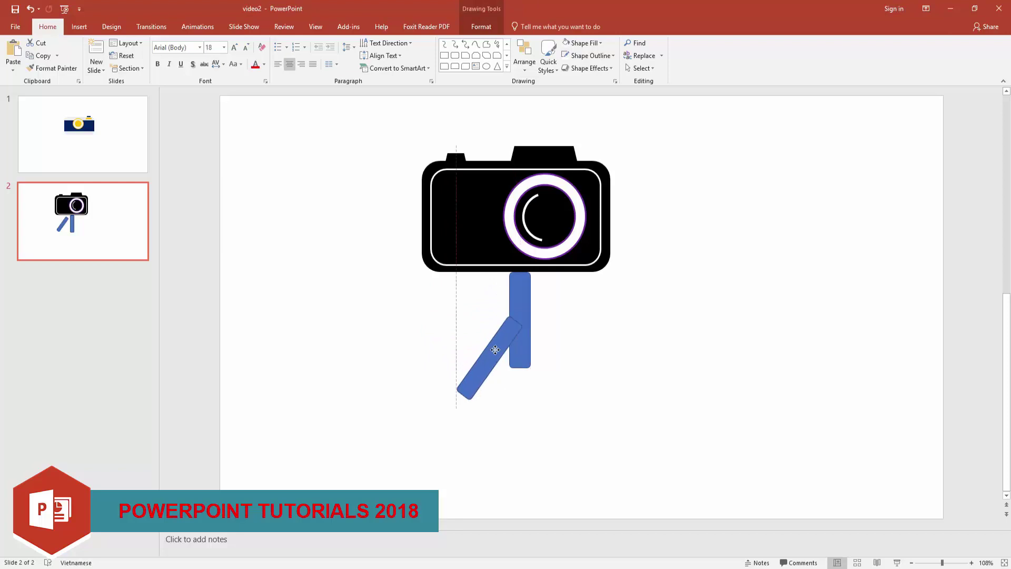
Copy and paste the leg, tilt the copy the opposite way, and place it right of the bar.
right_click(494, 349)
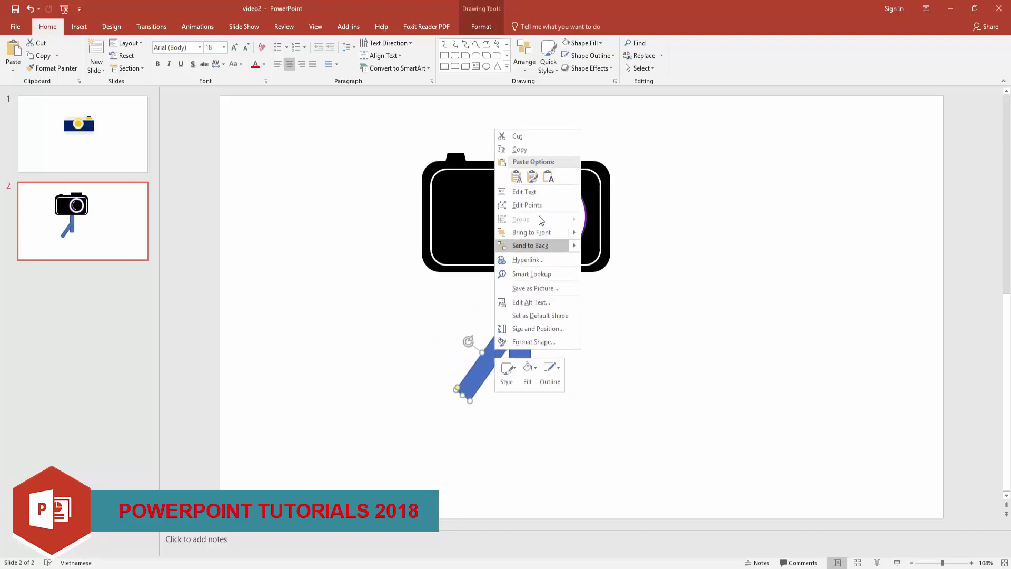
left_click(519, 150)
right_click(621, 311)
left_click(642, 331)
left_click_drag(570, 355, 576, 352)
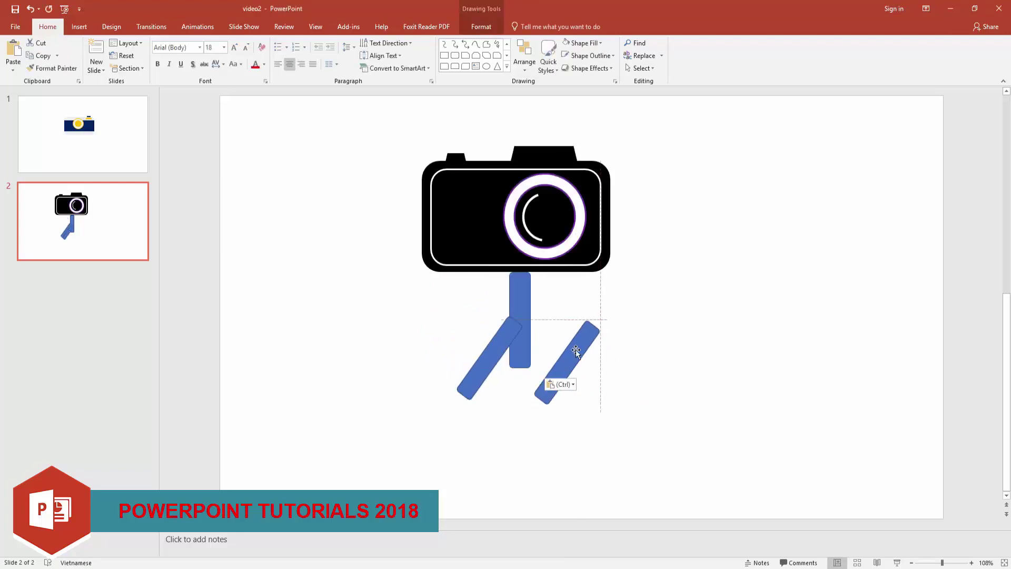
left_click_drag(600, 315, 614, 309)
left_click_drag(587, 343, 549, 344)
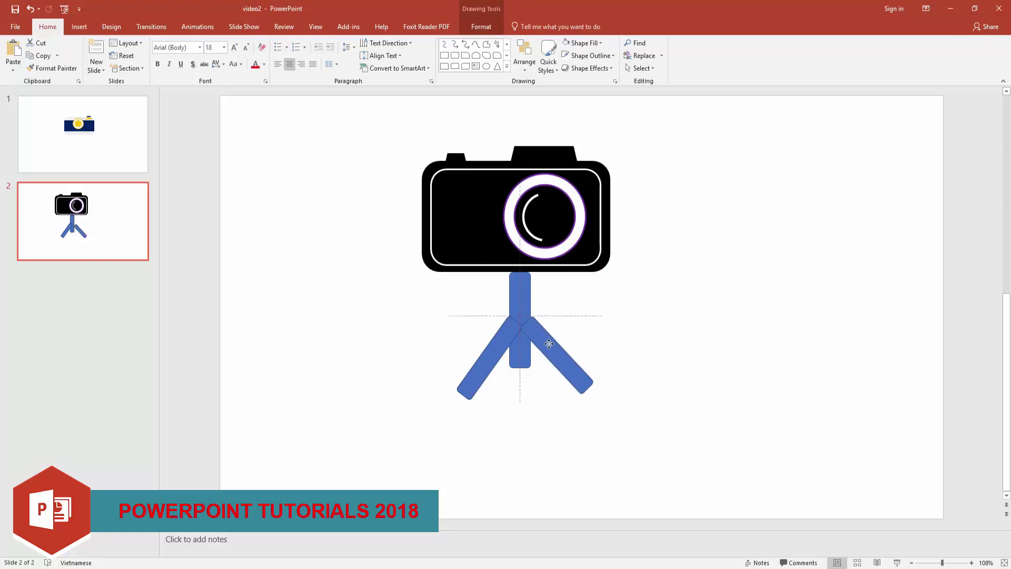
Select the three tripod bars, nudge them up under the camera, and group them.
left_click(634, 307)
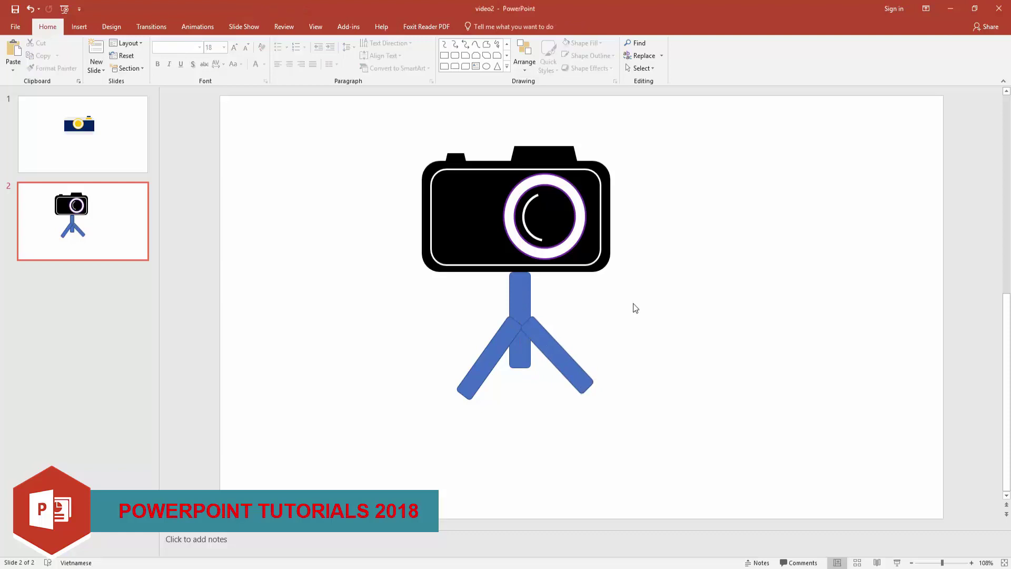
left_click_drag(605, 292, 471, 392)
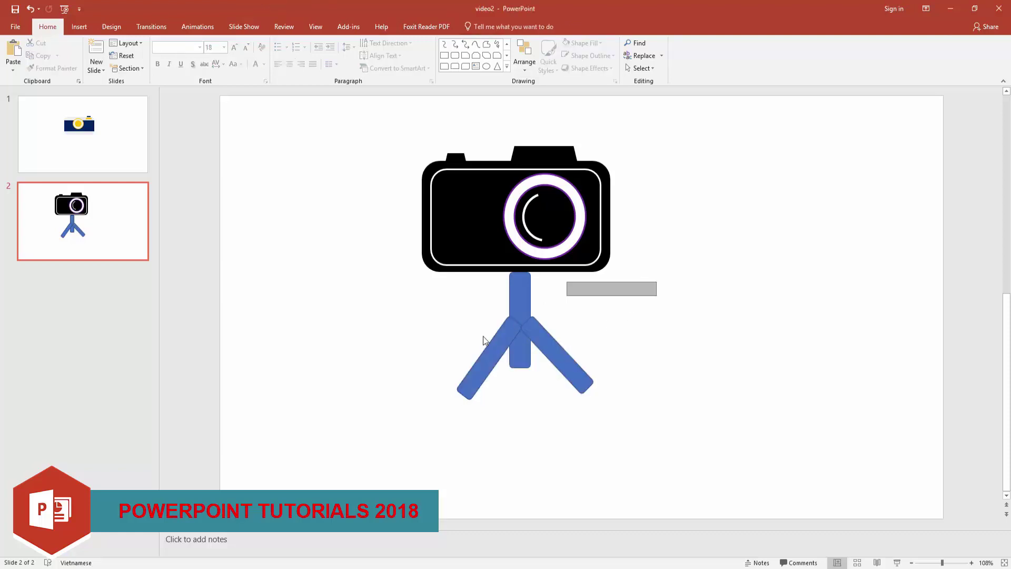
left_click_drag(658, 281, 409, 398)
left_click(520, 304, "shift")
left_click_drag(520, 304, 519, 298)
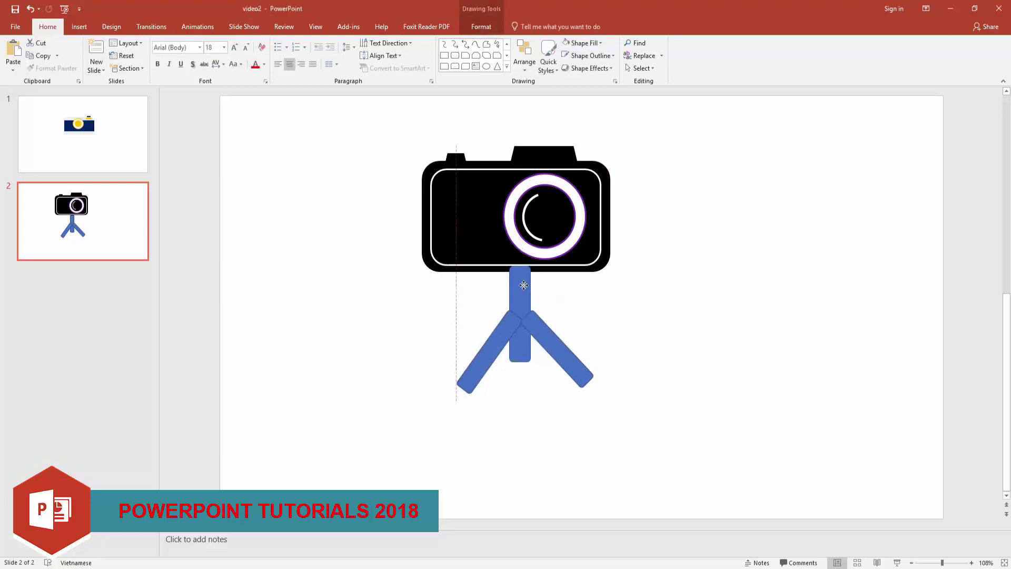
right_click(526, 284)
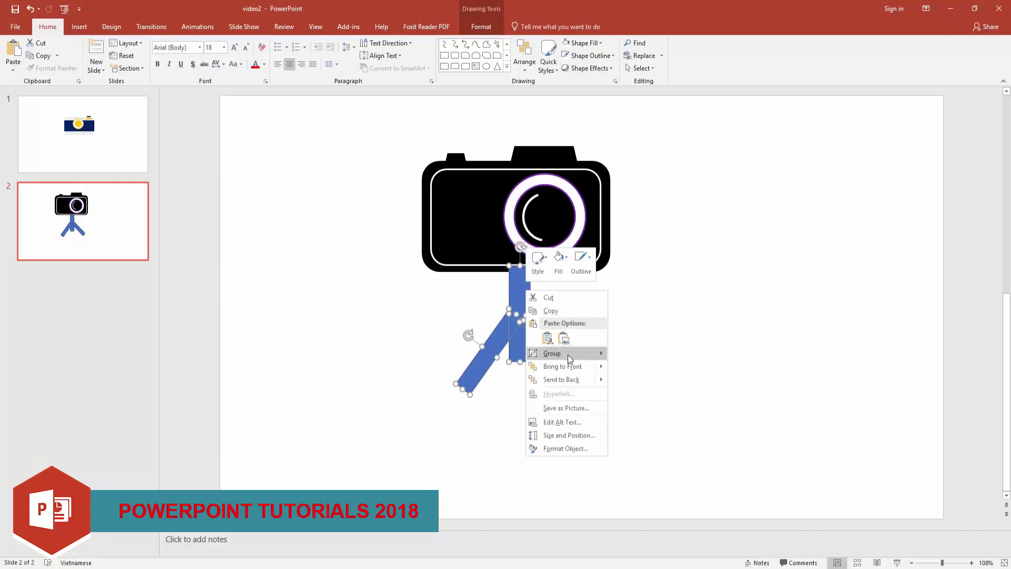
left_click(630, 354)
Fill the tripod black with no outline, narrow it slightly and recentre it under the camera.
left_click(578, 43)
left_click(579, 70)
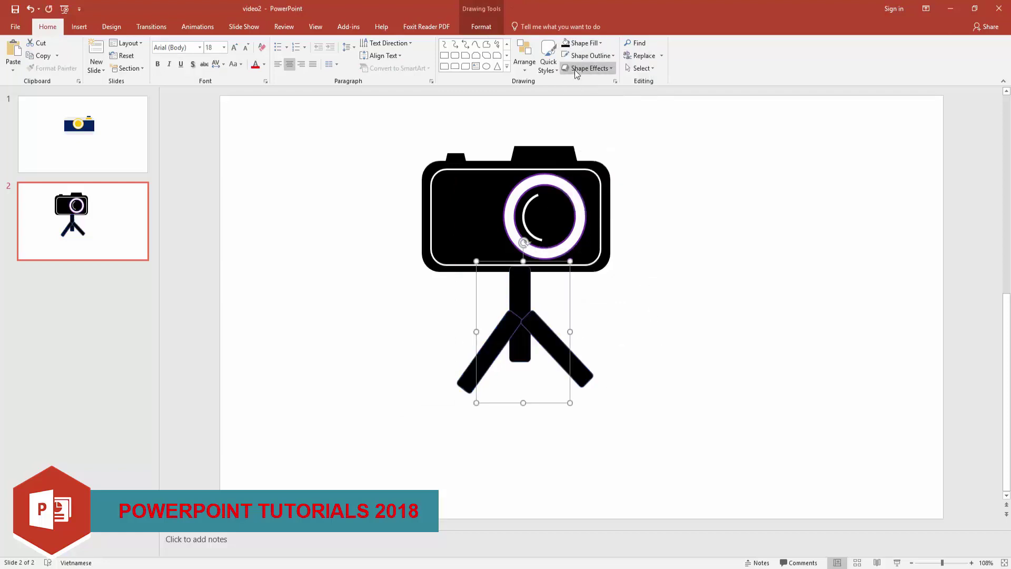
left_click(591, 56)
left_click(592, 151)
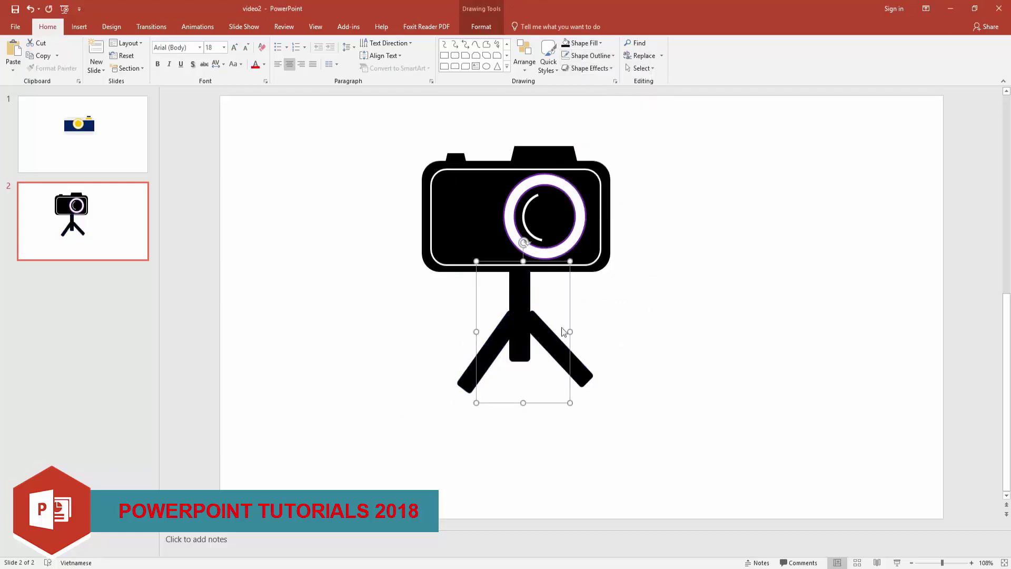
left_click_drag(570, 331, 565, 331)
left_click_drag(495, 342, 499, 338)
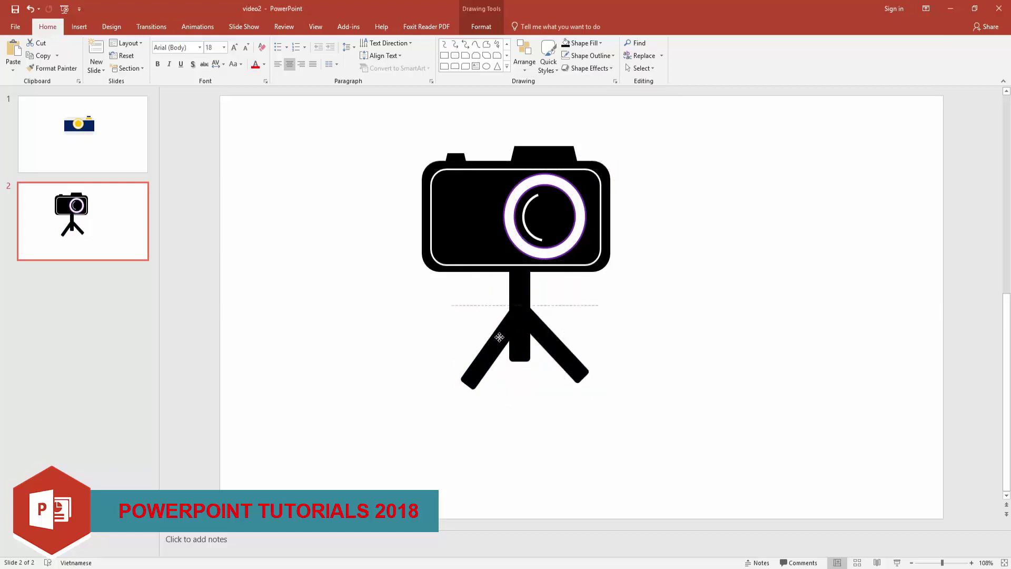
Reselect the tripod group, then select the camera and tripod together.
left_click(630, 321)
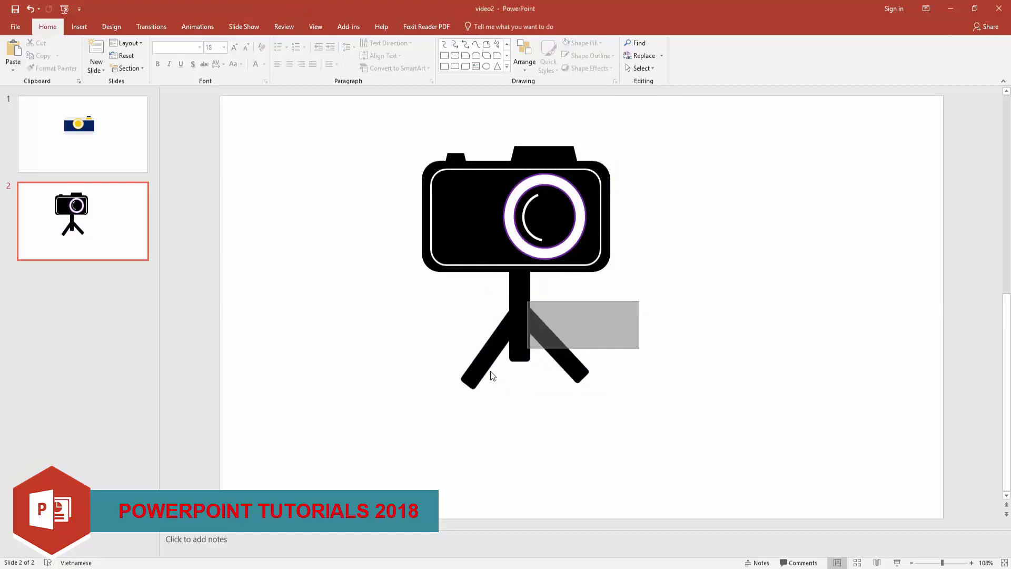
left_click(521, 322)
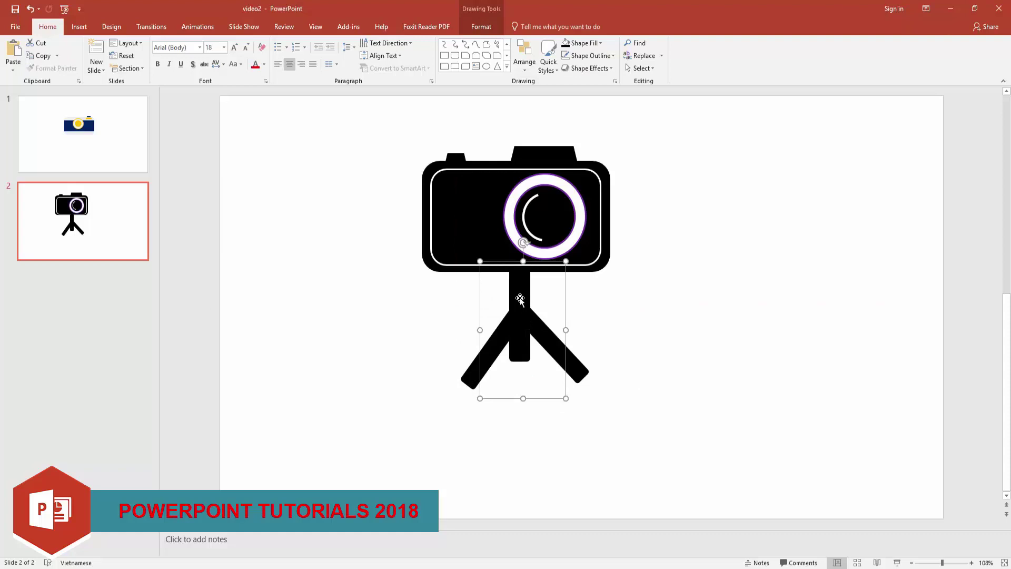
right_click(520, 299)
left_click(553, 383)
left_click(684, 304)
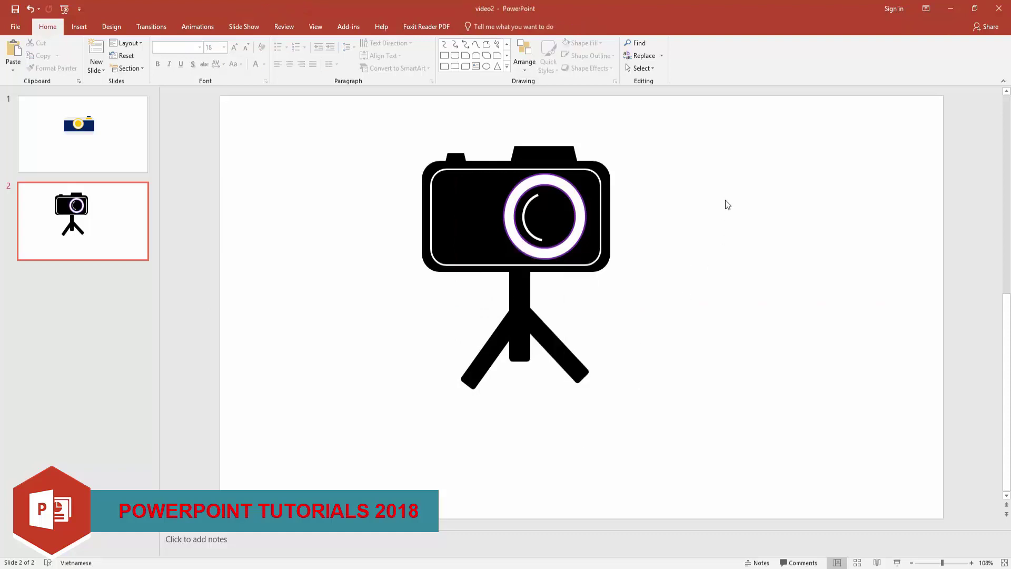
left_click_drag(700, 144, 309, 477)
Group the camera with the tripod, shrink the group and move it lower and right.
right_click(476, 224)
mouse_move(506, 286)
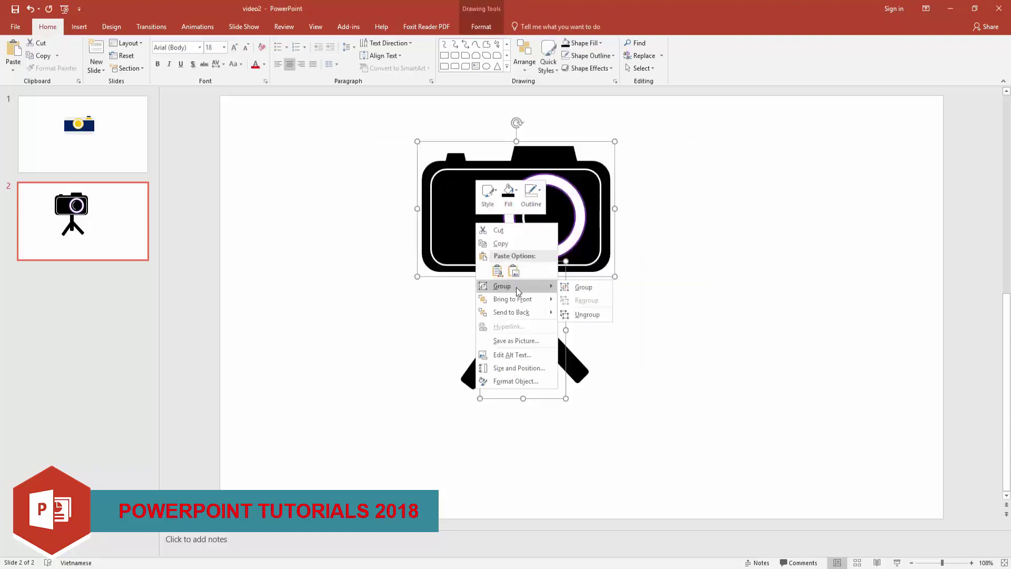
left_click(584, 287)
left_click_drag(615, 398, 548, 310)
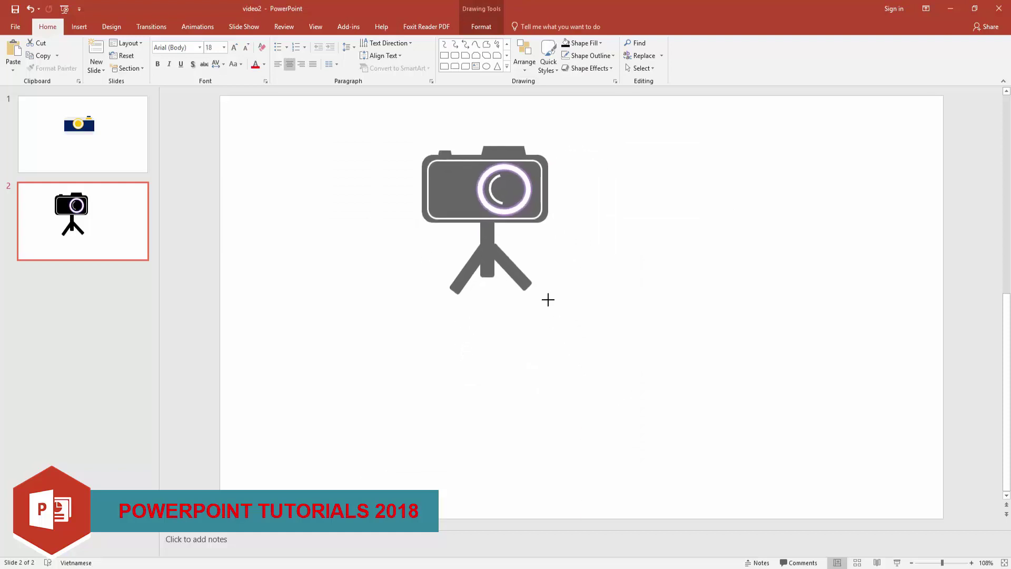
left_click_drag(504, 270, 563, 315)
left_click(309, 324)
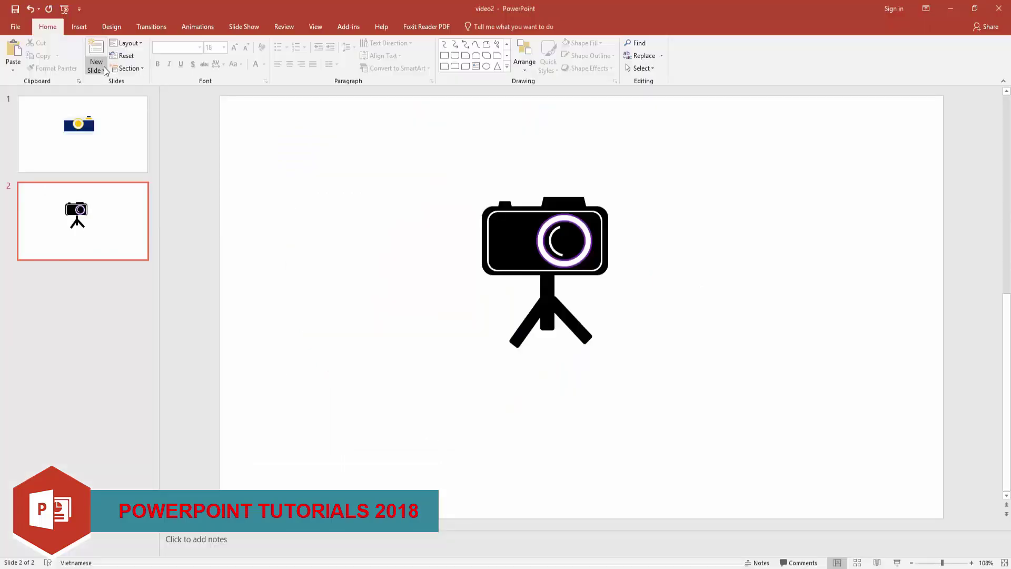
left_click(103, 66)
Add a blank third slide and draw a large rounded rectangle on it.
left_click(123, 222)
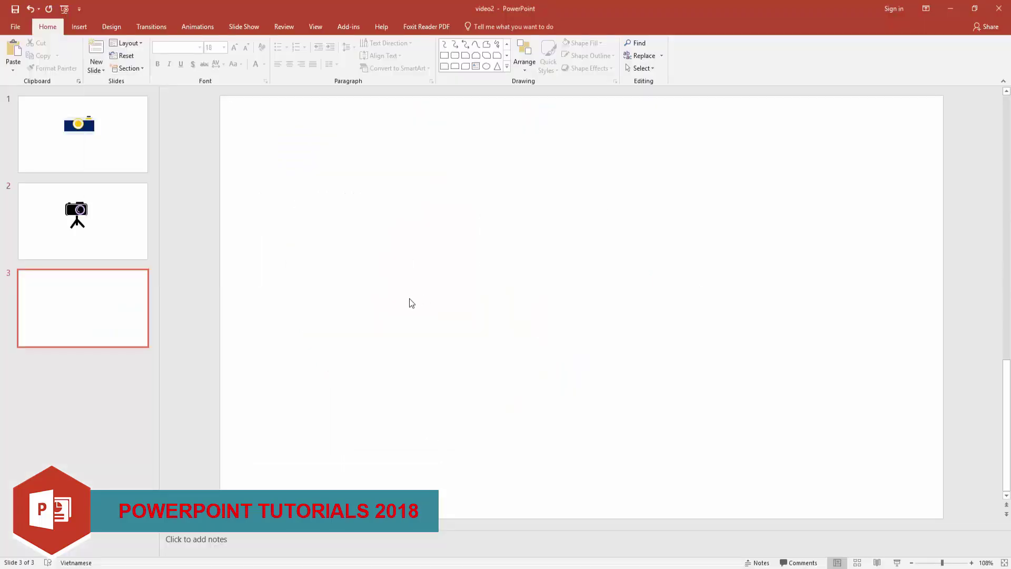
left_click(507, 44)
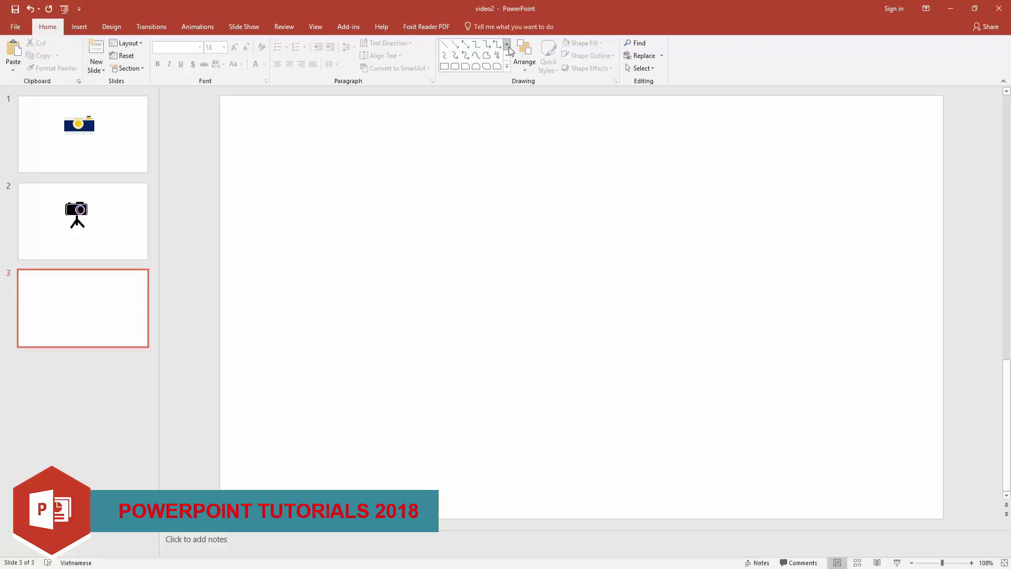
left_click(455, 66)
left_click_drag(410, 243, 607, 356)
Fill the rounded rectangle very light grey and remove its outline.
left_click(583, 48)
left_click(564, 69)
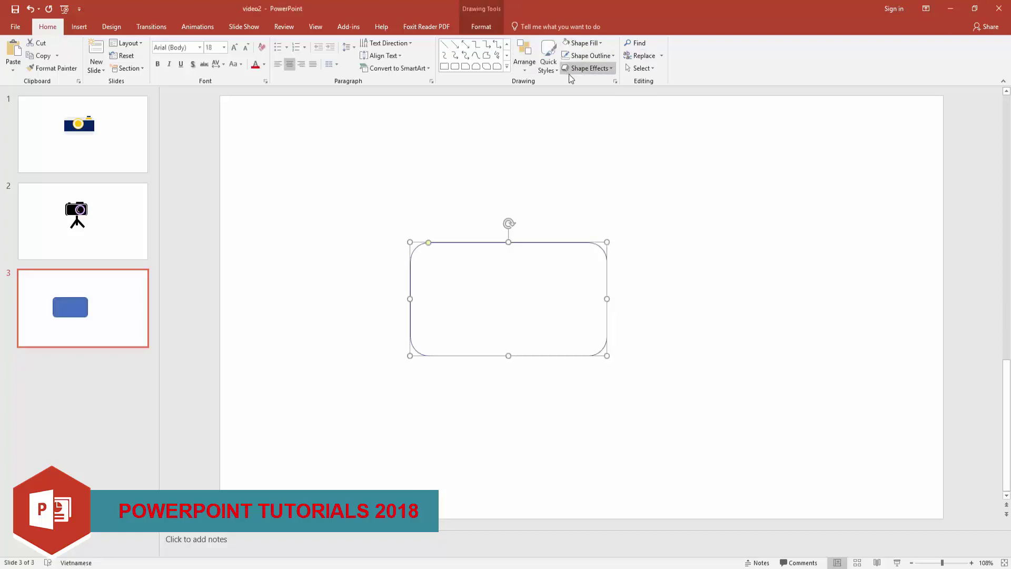
left_click(582, 44)
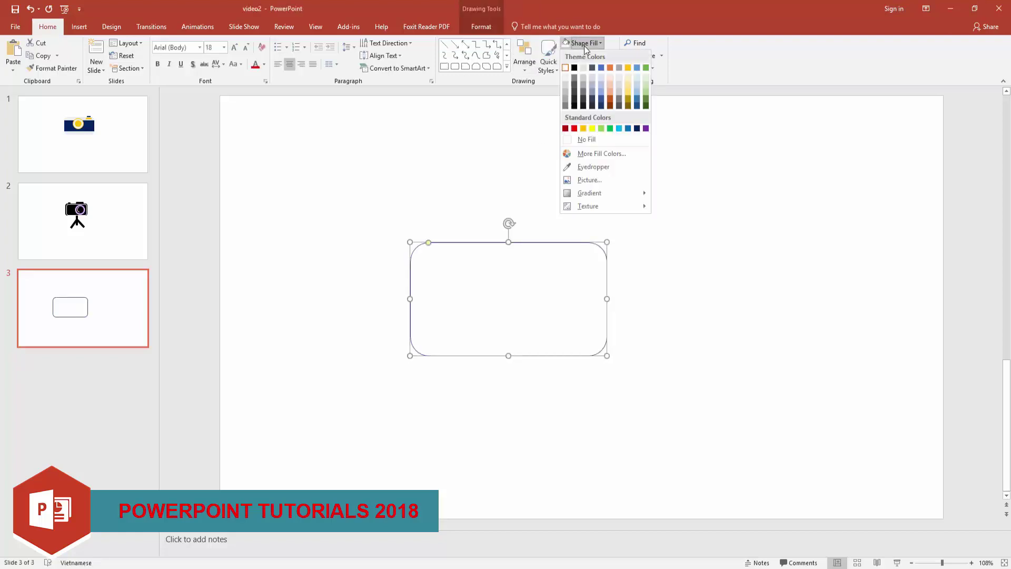
left_click(619, 79)
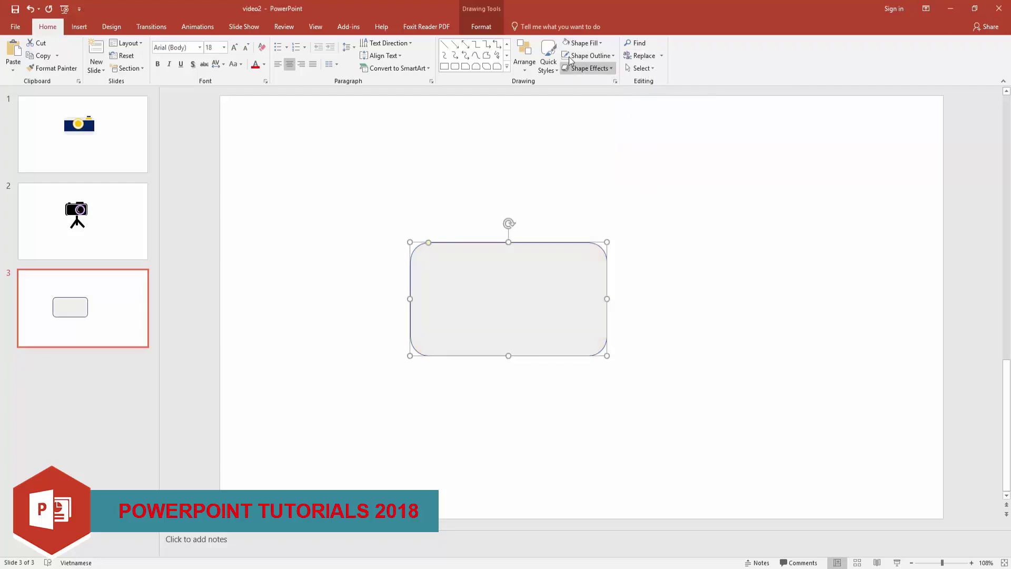
left_click(590, 56)
left_click(593, 152)
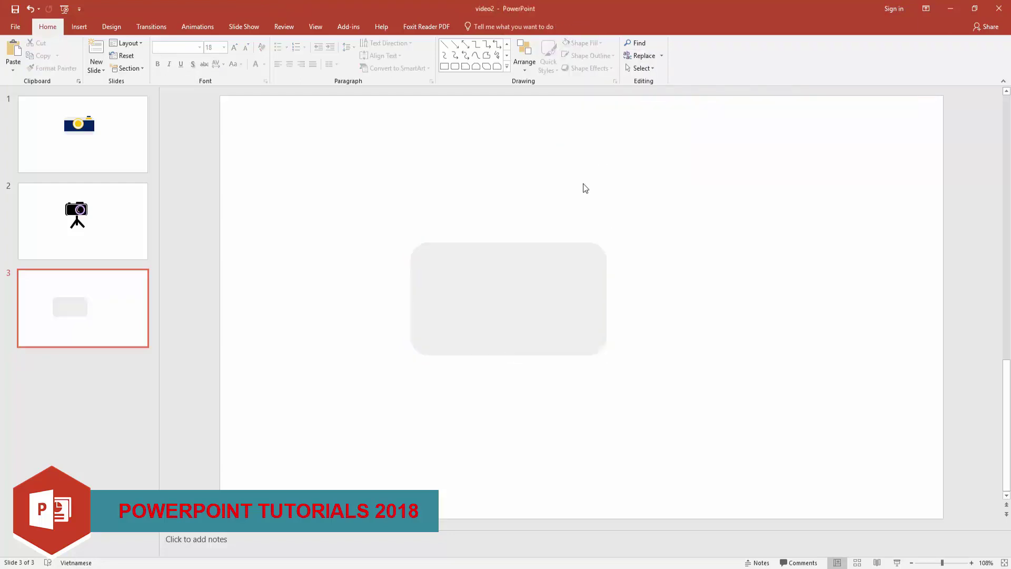
left_click(583, 183)
Draw a purple, outline-free trapezoid on the grey body's top edge.
left_click(507, 60)
left_click(508, 58)
left_click(466, 66)
mouse_move(443, 138)
left_mouse_down()
mouse_move(474, 155)
mouse_move(476, 143)
mouse_move(452, 238)
left_mouse_up()
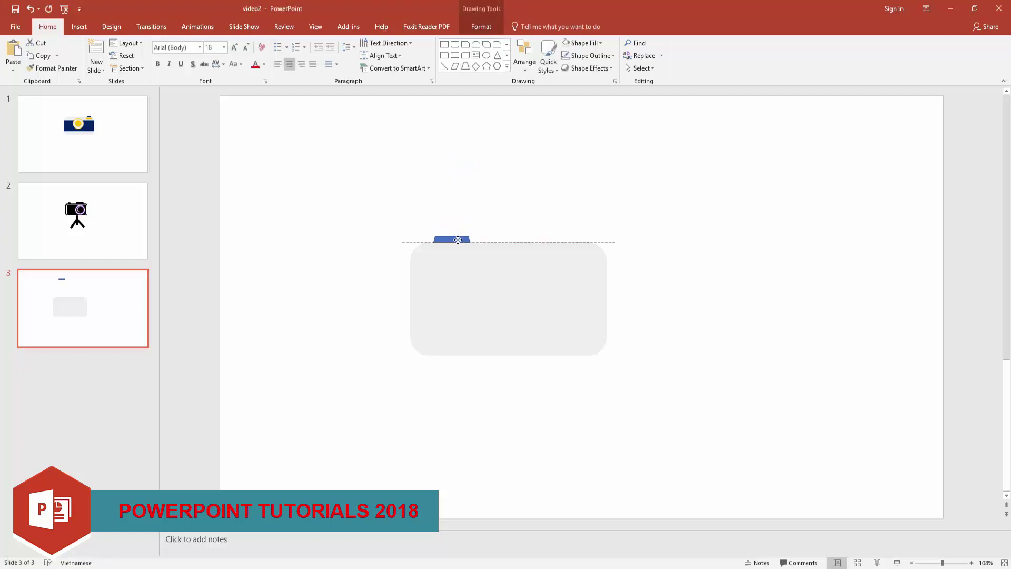
left_click(600, 43)
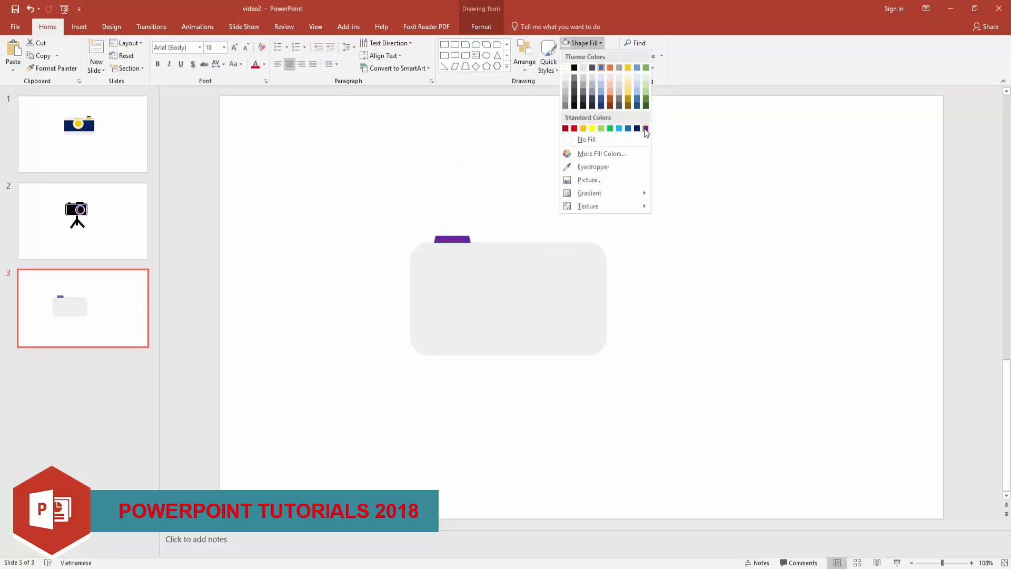
left_click(646, 129)
left_click(590, 55)
left_click(587, 151)
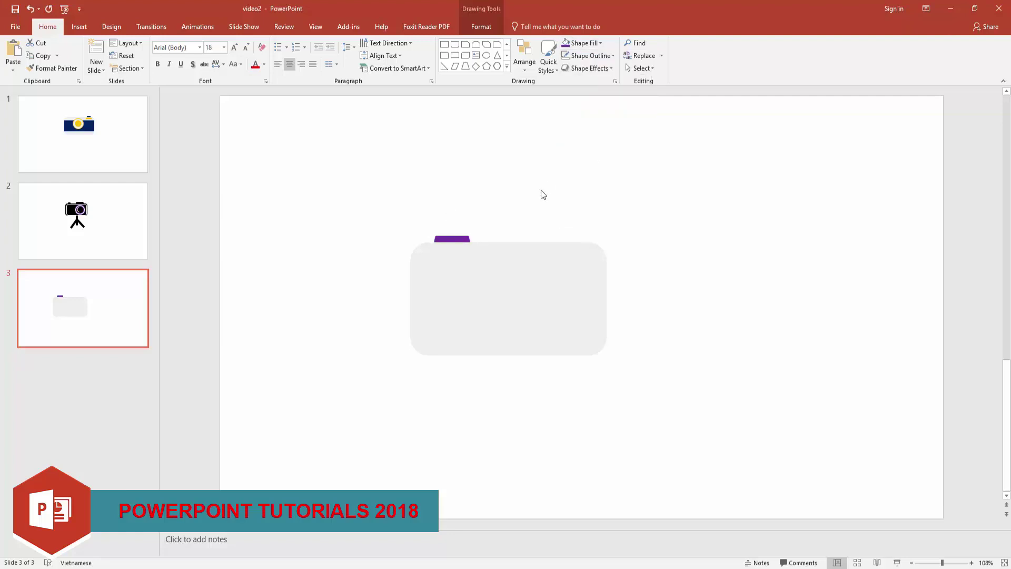
left_click(542, 192)
left_click_drag(457, 242, 458, 239)
left_click(527, 222)
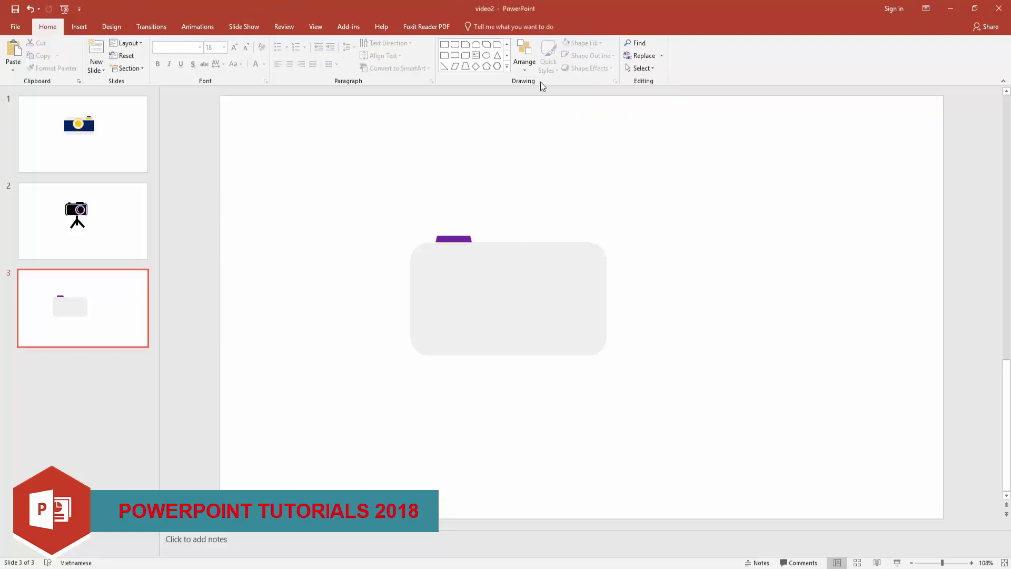
Add a small light grey, outline-free rounded rectangle above the body's right side.
left_click(455, 46)
left_click_drag(564, 202, 611, 219)
left_click(581, 42)
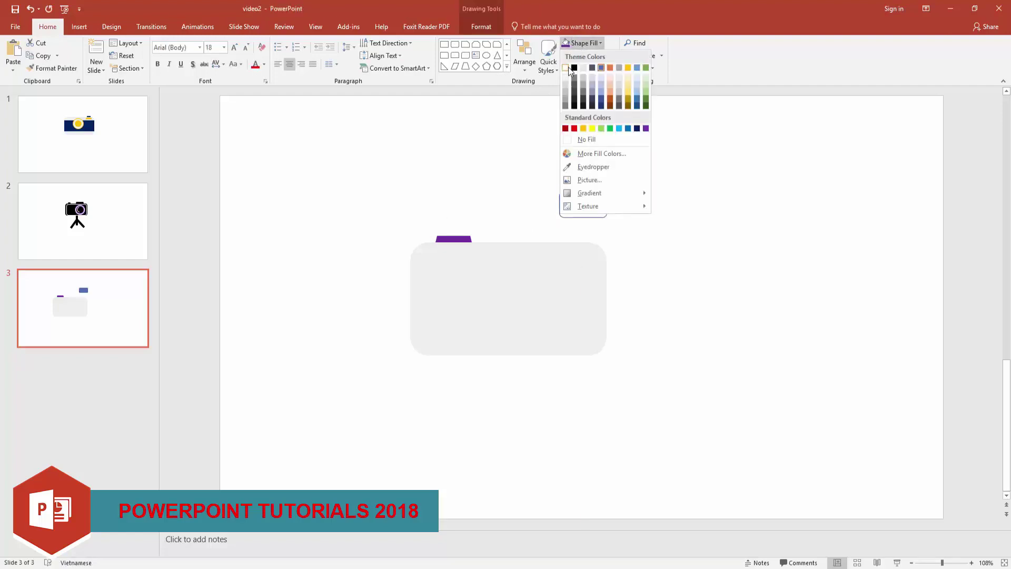
left_click(569, 69)
left_click(573, 44)
left_click(618, 79)
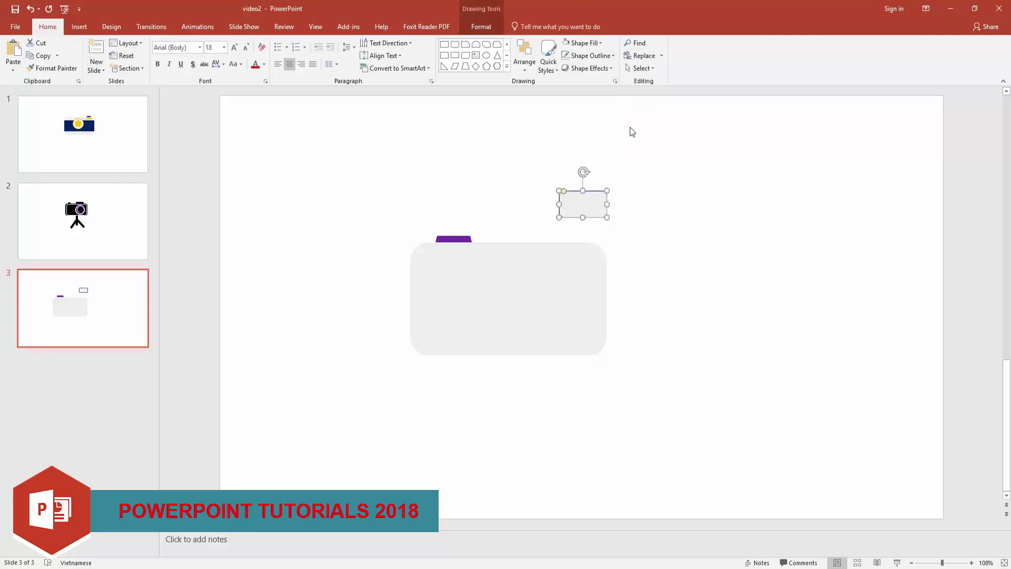
left_click(580, 54)
left_click(593, 151)
left_click_drag(605, 201, 578, 226)
Draw a light-coloured 3 pt horizontal line across the flash rectangle.
left_click(587, 212)
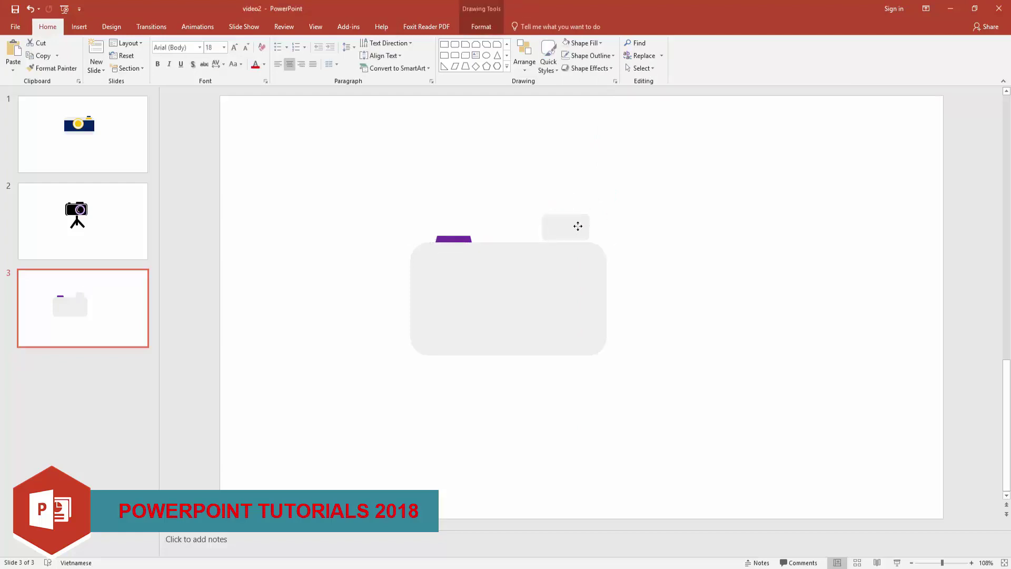
left_click(672, 226)
left_click(507, 44)
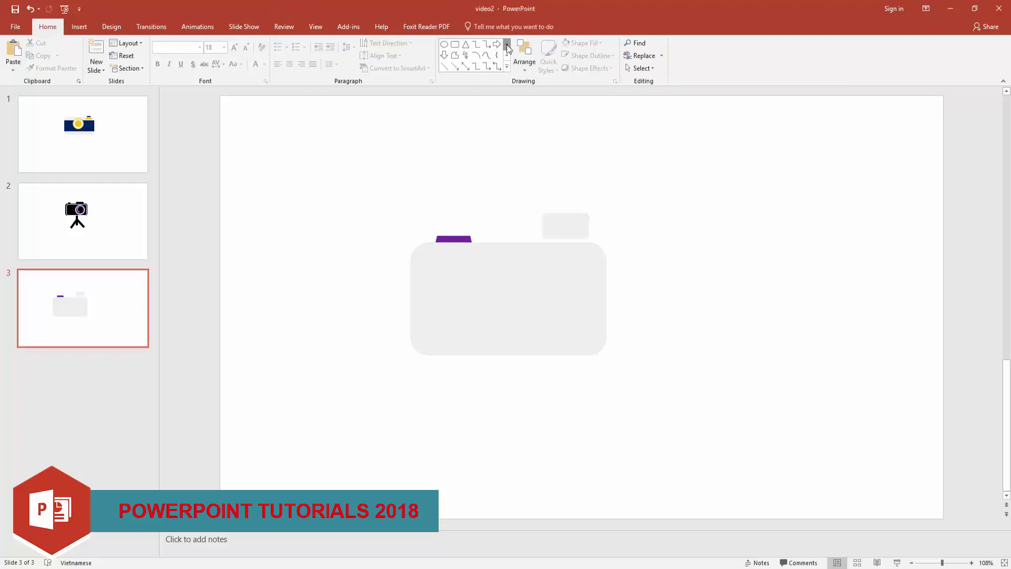
left_click(444, 68)
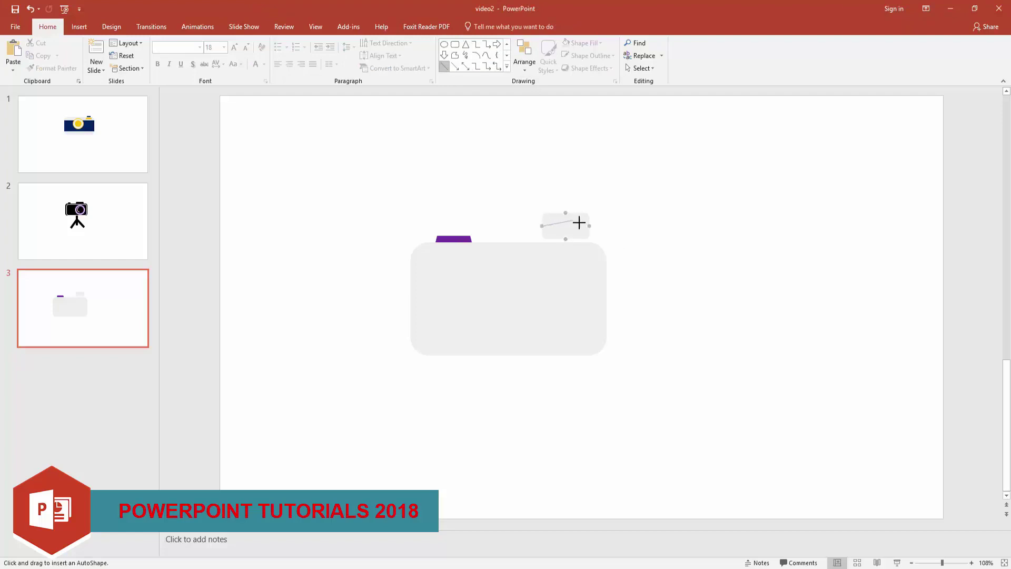
left_click_drag(580, 222, 589, 225)
left_click(591, 55)
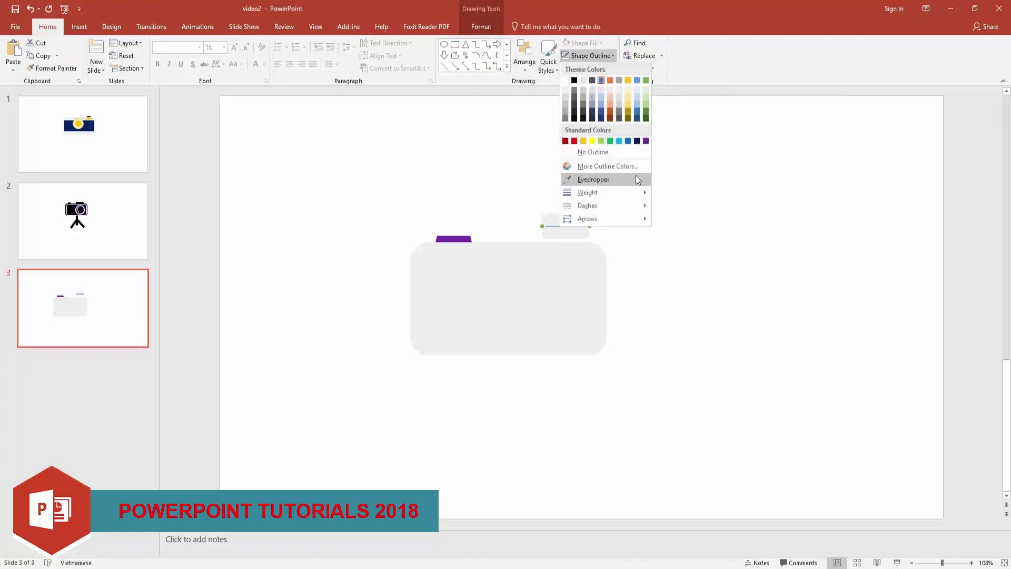
left_click(567, 93)
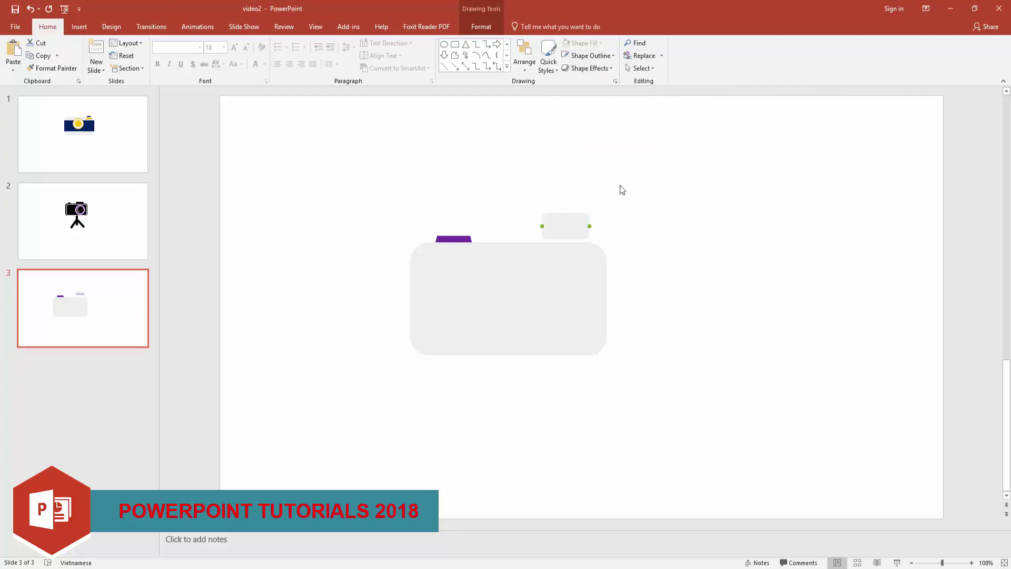
left_click(592, 58)
mouse_move(588, 192)
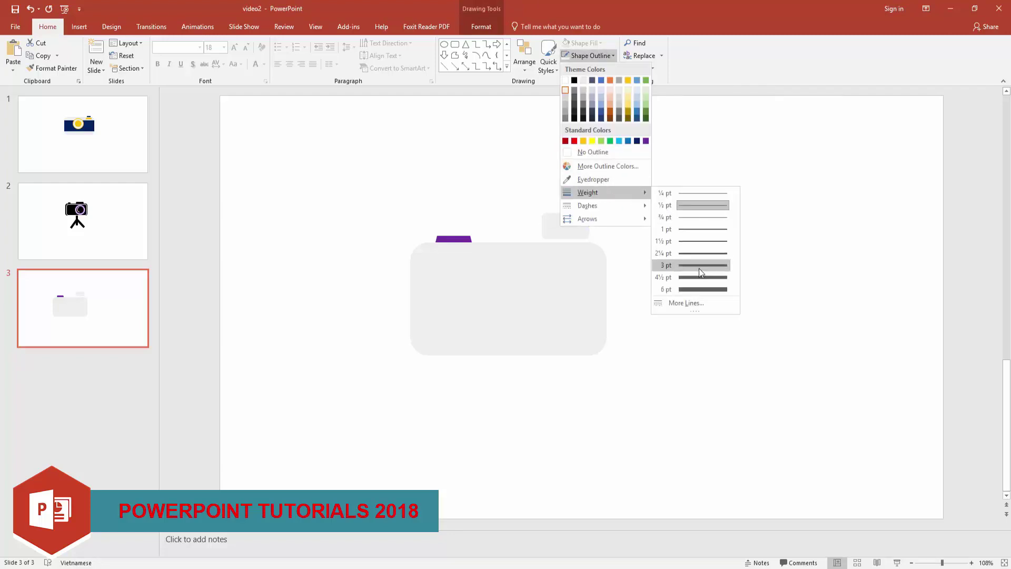
left_click(701, 272)
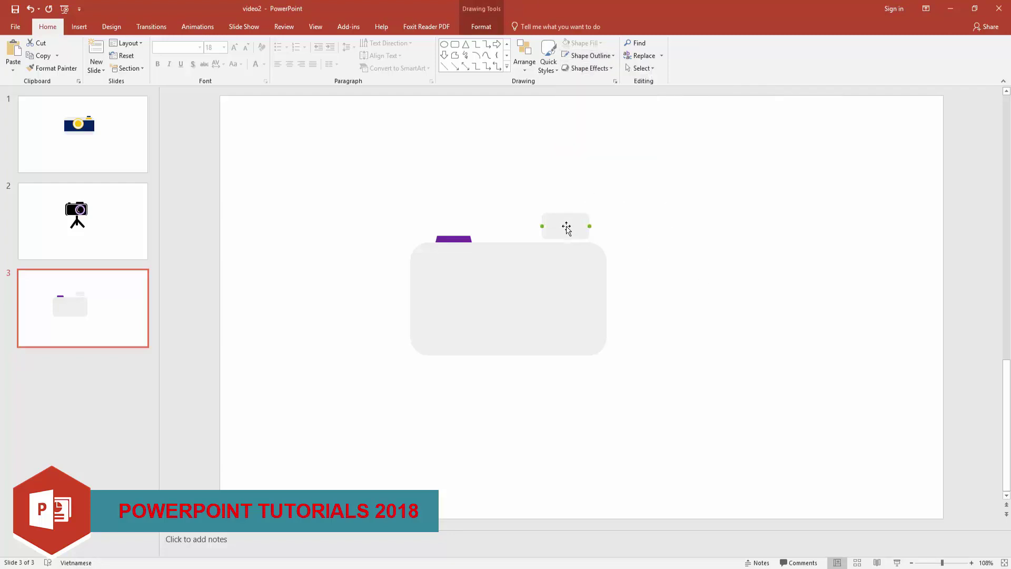
Make the flash rectangle's grey fill slightly darker.
scroll(568, 230, "up", 5, "ctrl")
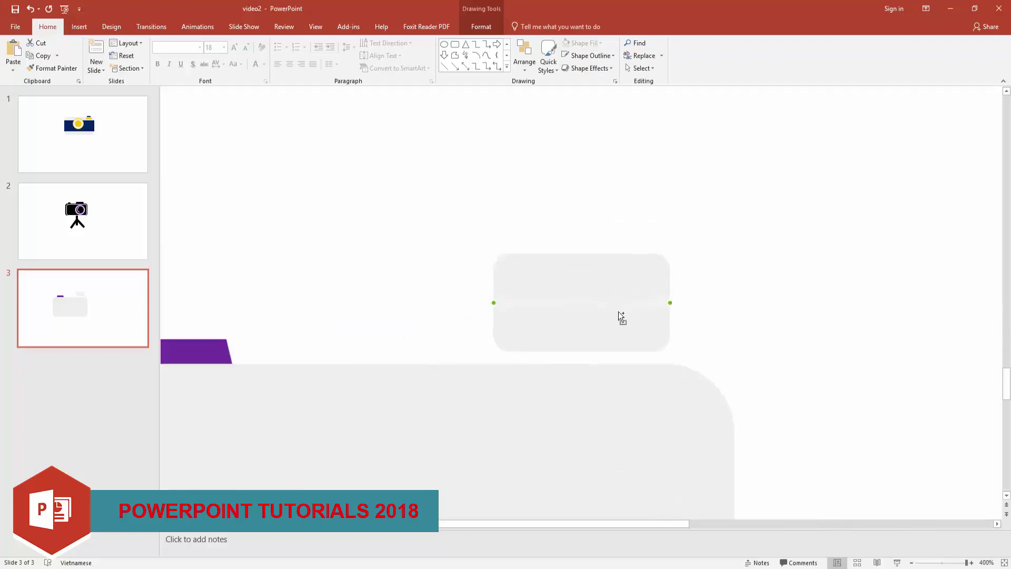
left_click(586, 282)
left_click(583, 44)
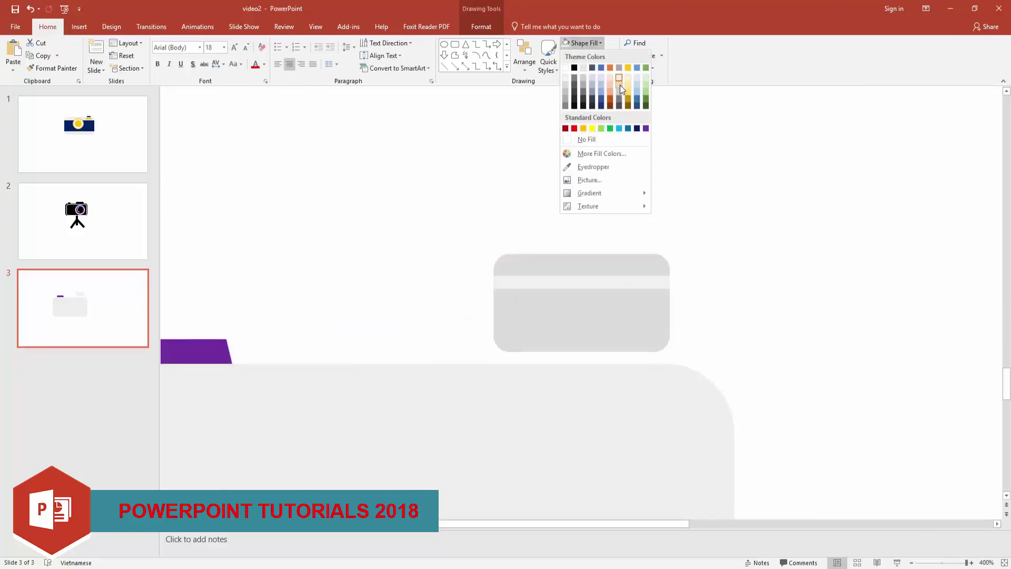
left_click(569, 287)
Copy the light line and paste two more stripes onto the flash.
left_click(578, 280)
right_click(579, 281)
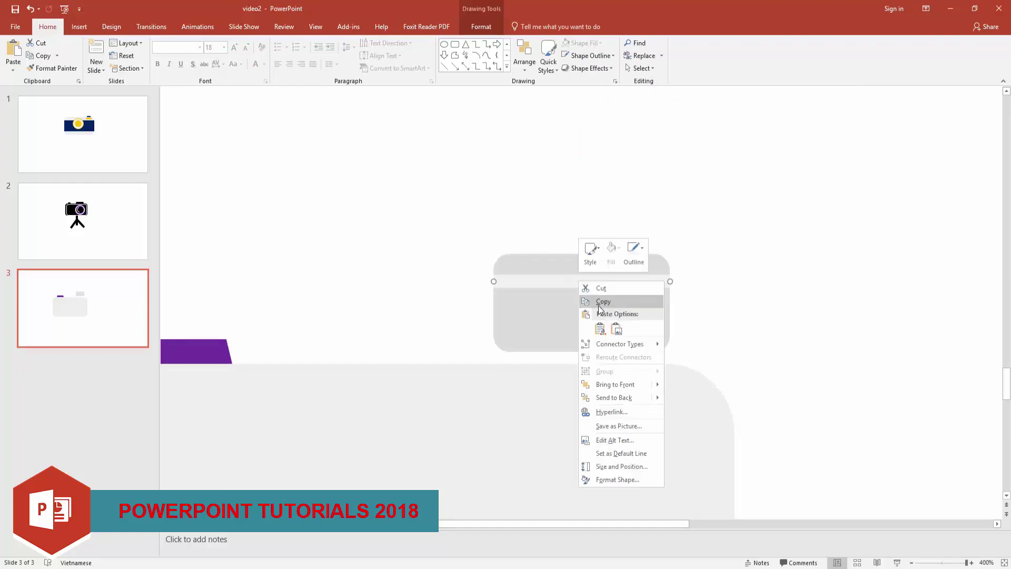
left_click(604, 301)
right_click(589, 307)
left_click(622, 354)
mouse_move(572, 323)
left_mouse_down()
mouse_move(539, 308)
mouse_move(541, 324)
left_mouse_up()
right_click(558, 305)
left_click(580, 354)
left_click(706, 242)
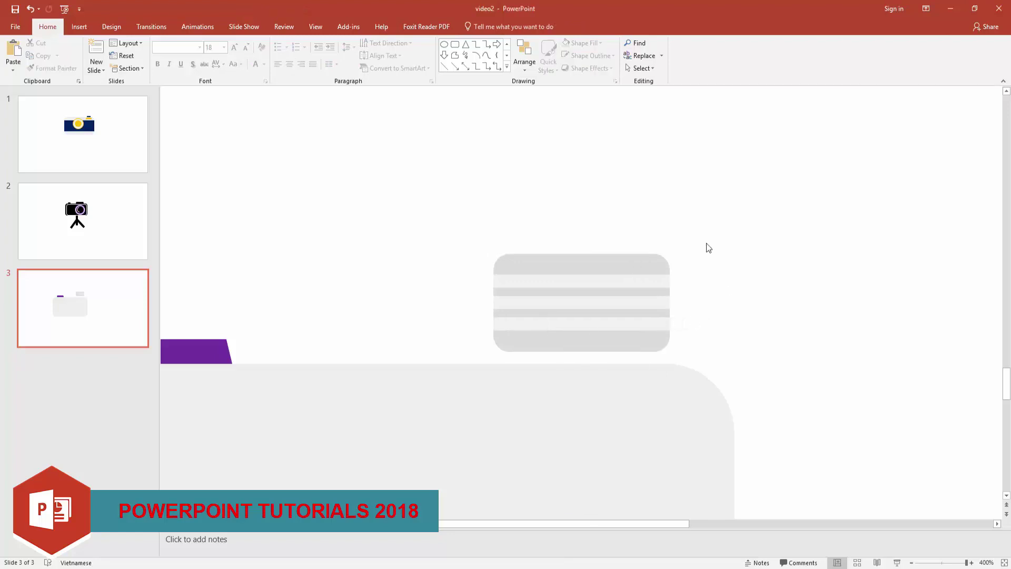
scroll(706, 241, "down", 1)
scroll(776, 241, "down", 5, "ctrl")
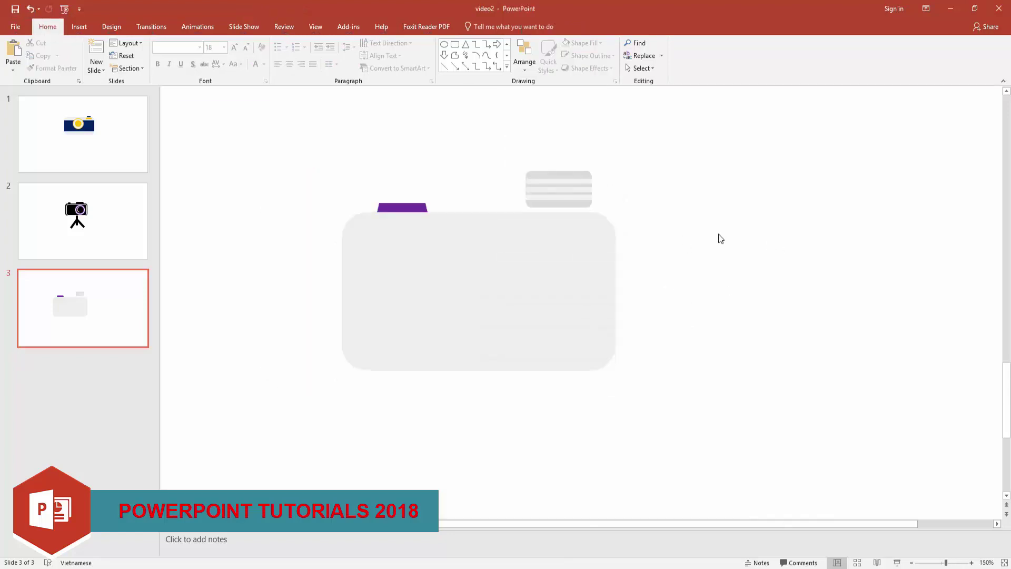
Draw a donut ring and centre it on the camera body.
left_click(444, 44)
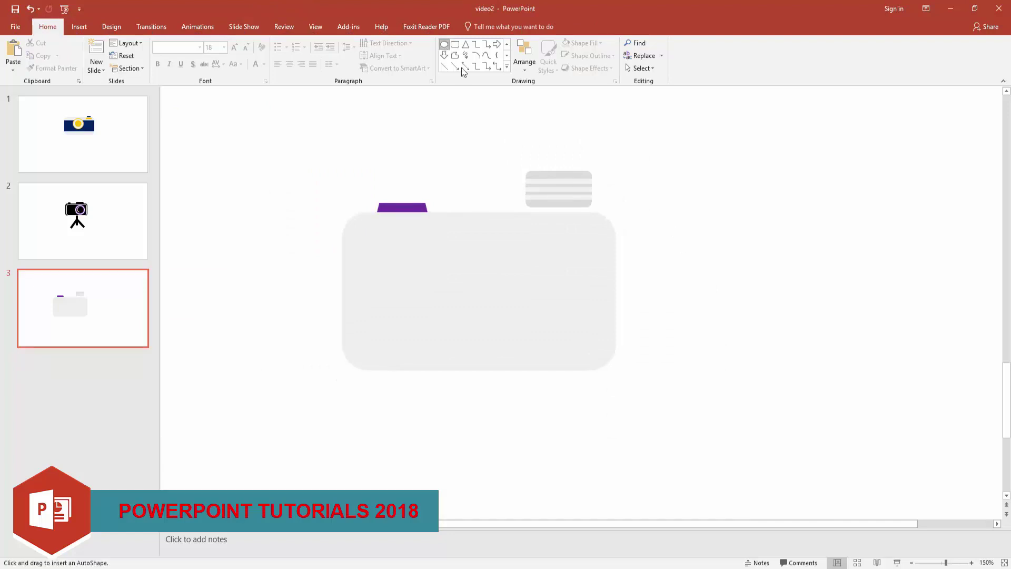
left_click(507, 55)
left_click(507, 57)
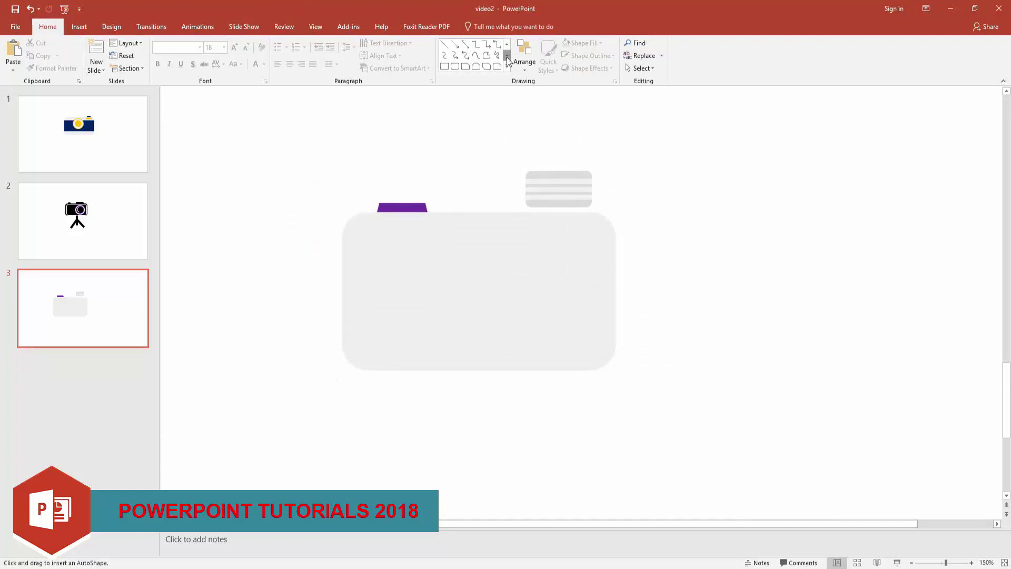
left_click(506, 57)
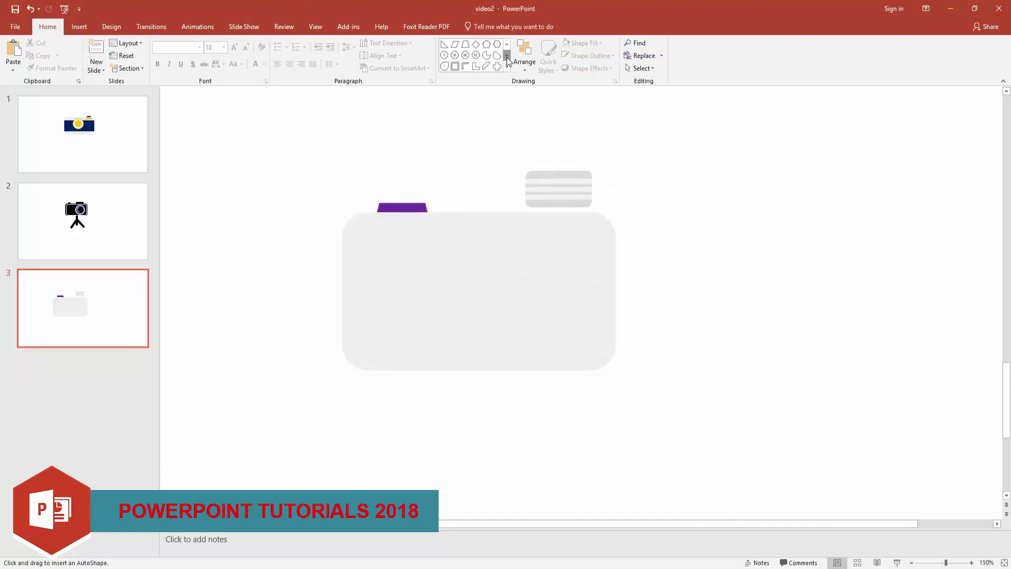
left_click(506, 57)
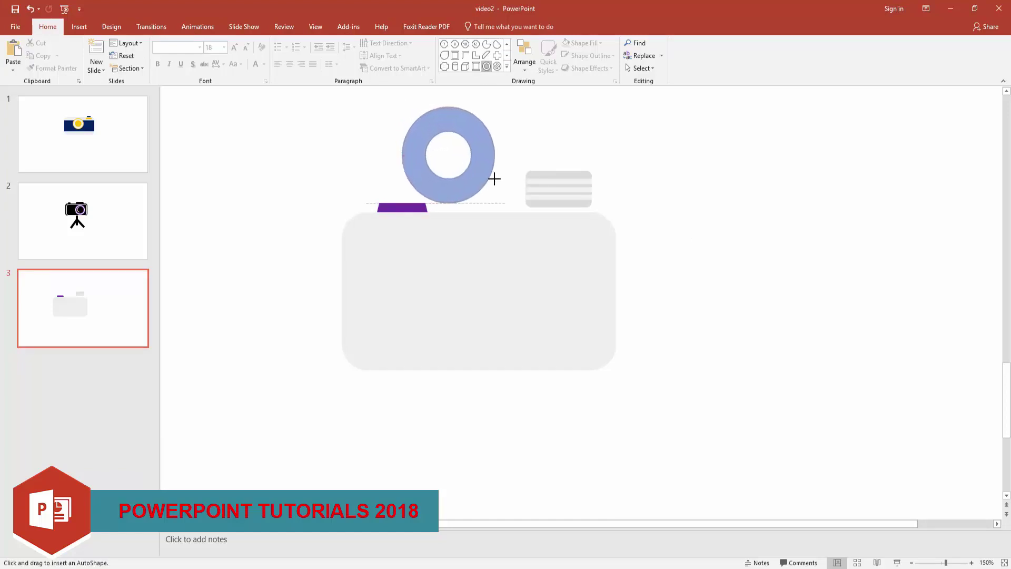
left_click_drag(404, 107, 503, 209)
mouse_move(497, 197)
left_mouse_down()
mouse_move(524, 326)
mouse_move(551, 353)
left_mouse_up()
left_click_drag(533, 335, 522, 319)
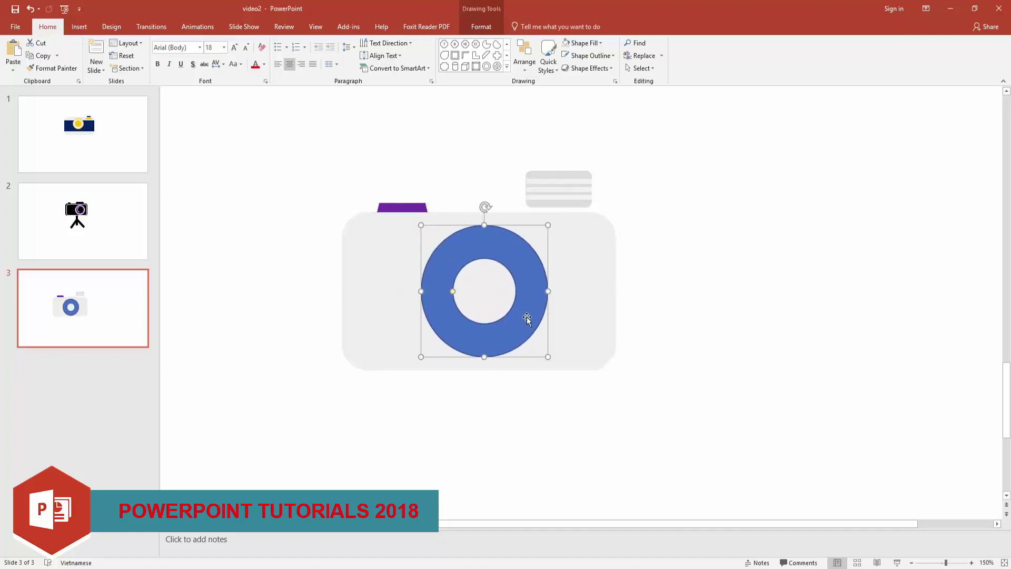
left_click(750, 233)
Remove the ring's existing outline.
right_click(520, 258)
left_click(586, 43)
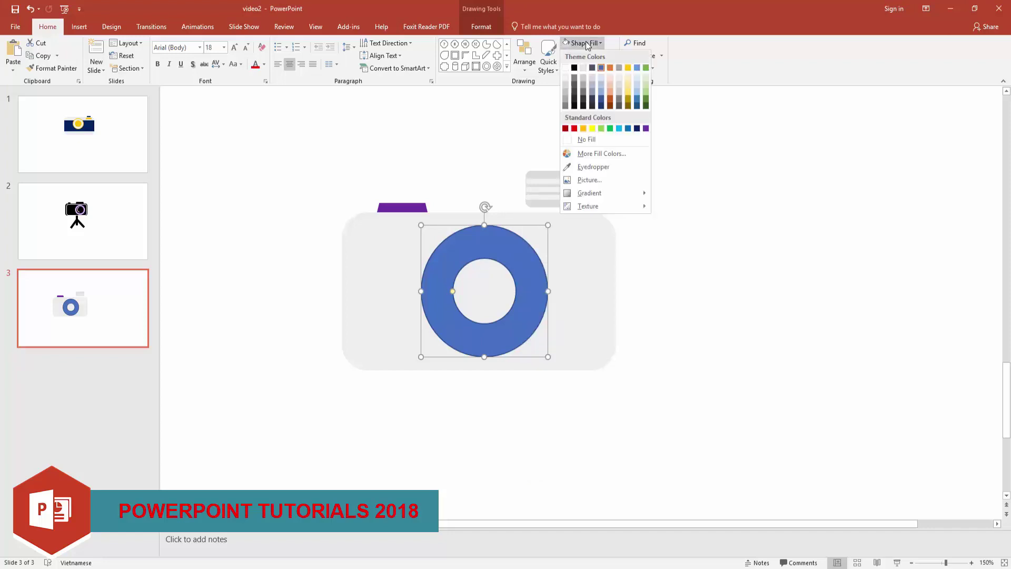
left_click(587, 44)
left_click(590, 58)
left_click(591, 153)
left_click(592, 157)
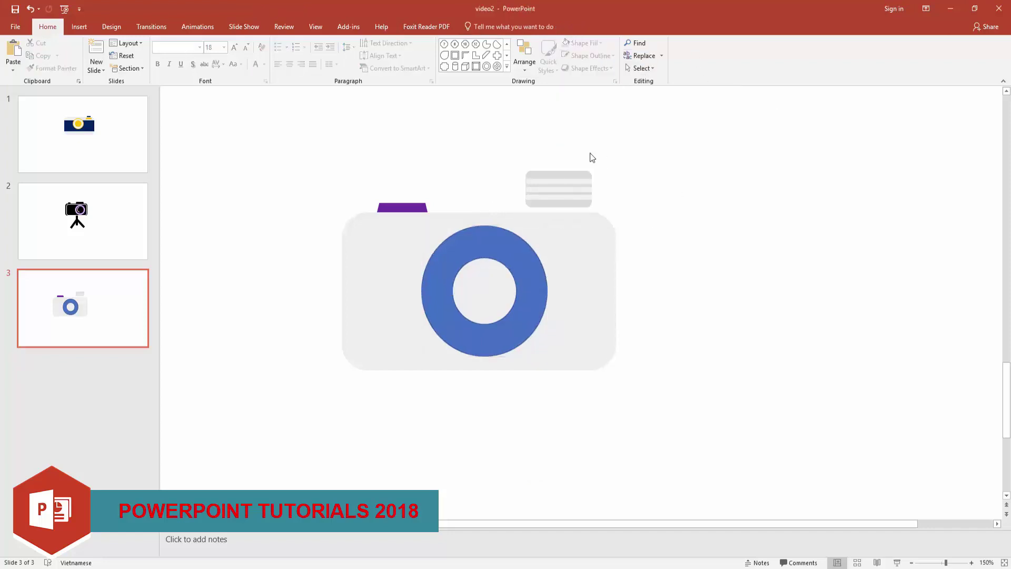
Give the blue ring a black outline at 2¼ pt weight.
left_click(492, 240)
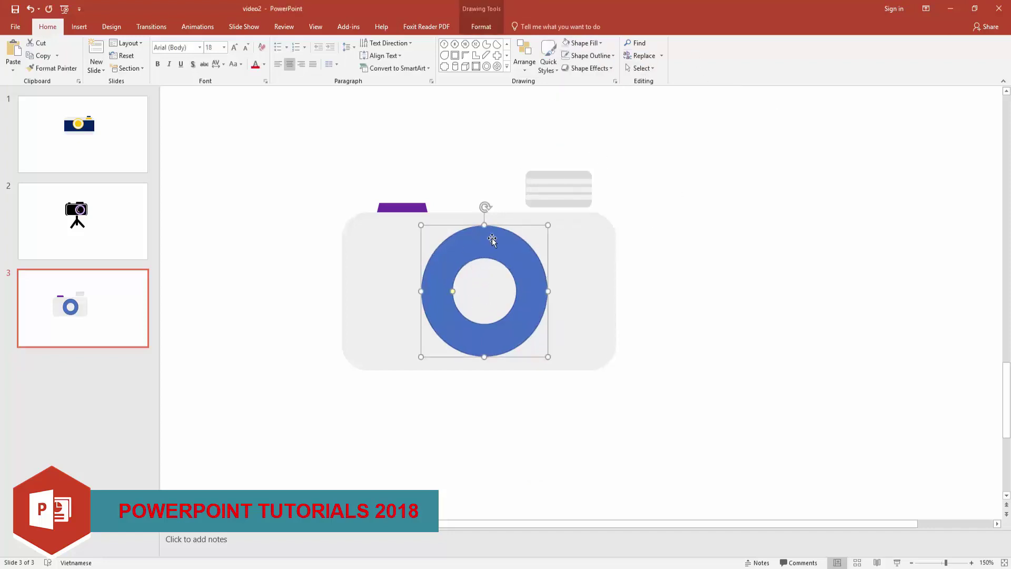
left_click(590, 55)
left_click(575, 81)
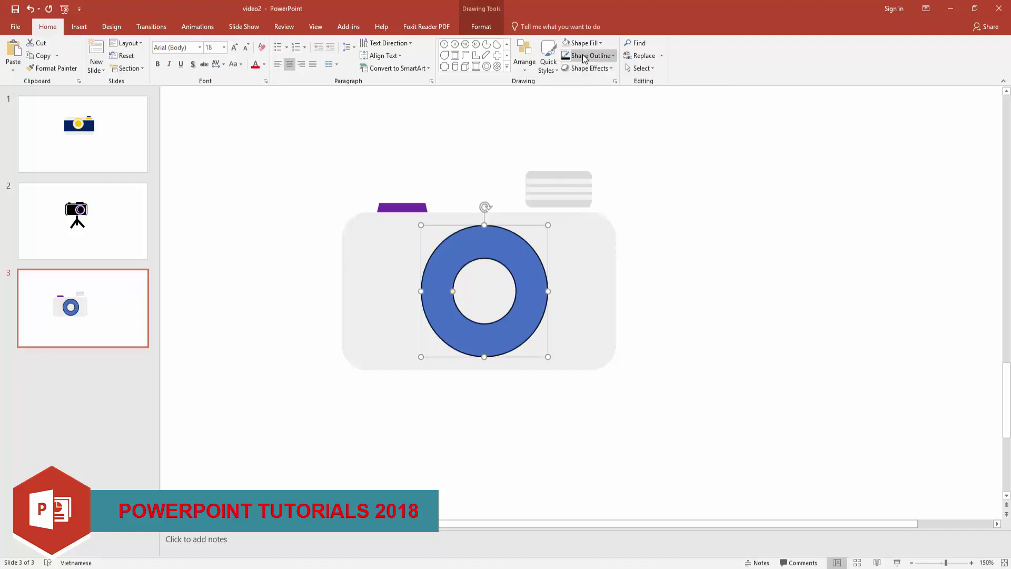
left_click(590, 55)
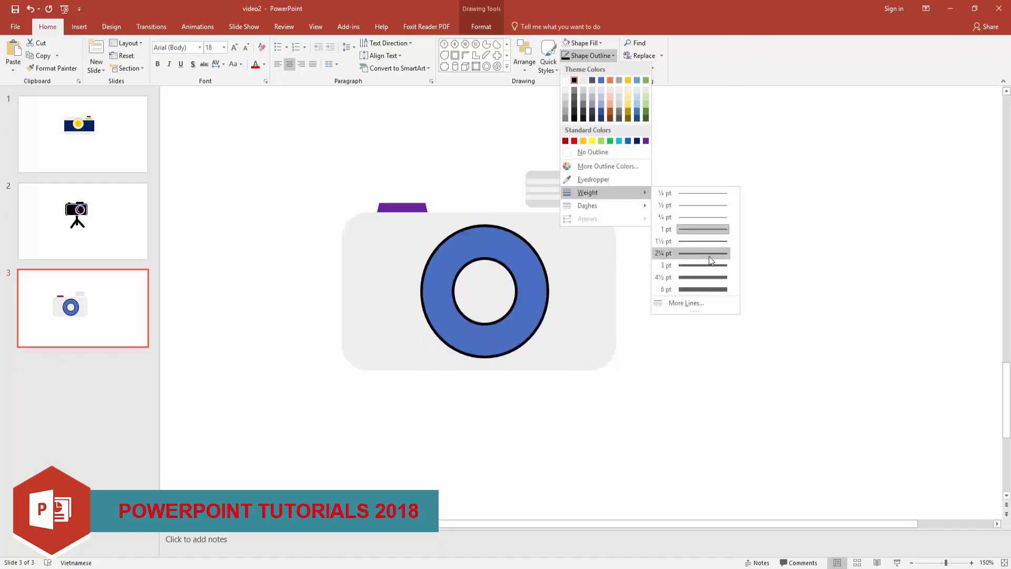
left_click(709, 256)
left_click(711, 258)
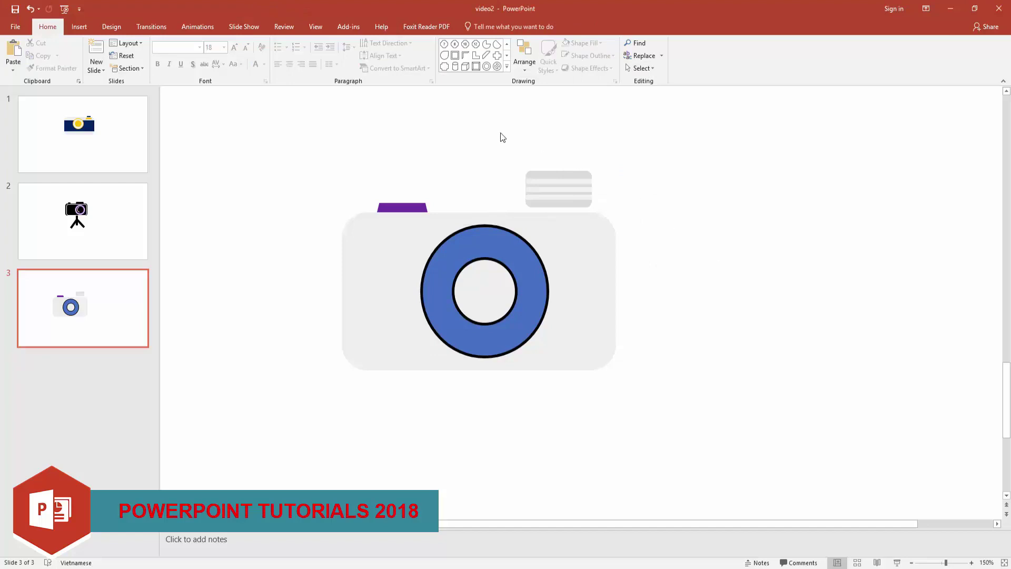
left_click(507, 44)
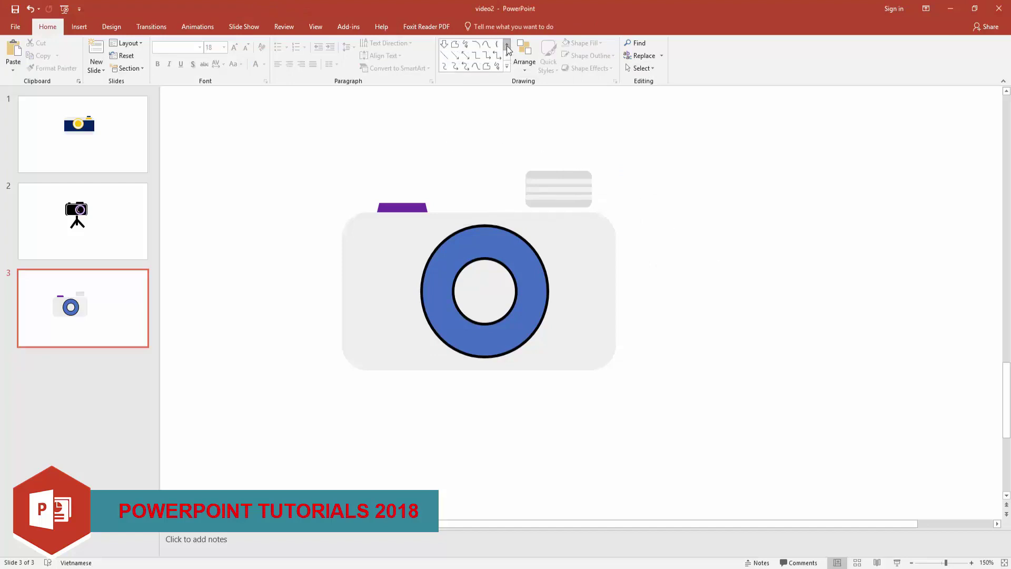
Draw a circle in the ring's centre with no outline and a dark blue-grey fill.
left_click(445, 56)
left_click_drag(707, 181, 789, 266)
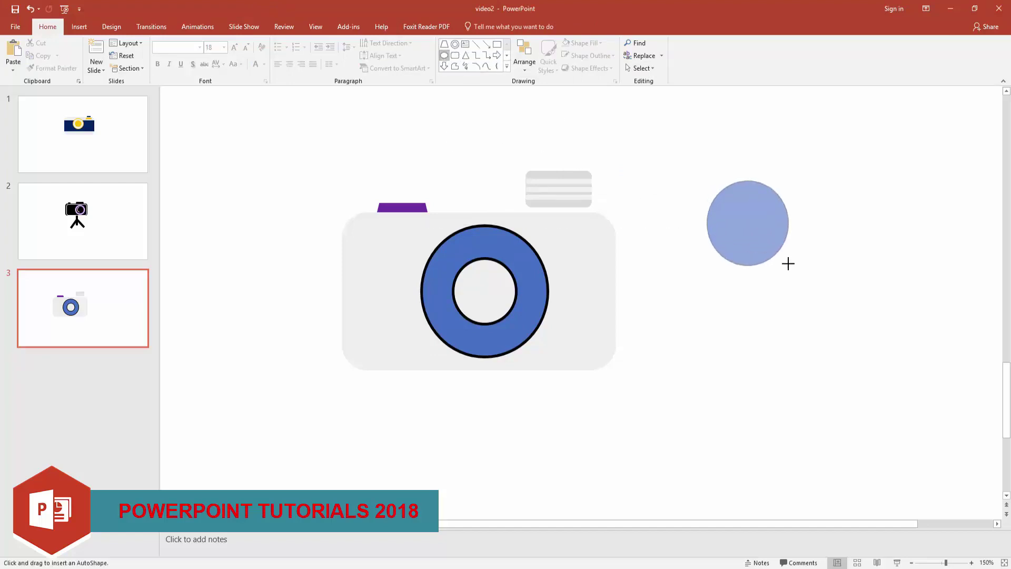
left_click_drag(764, 226, 501, 296)
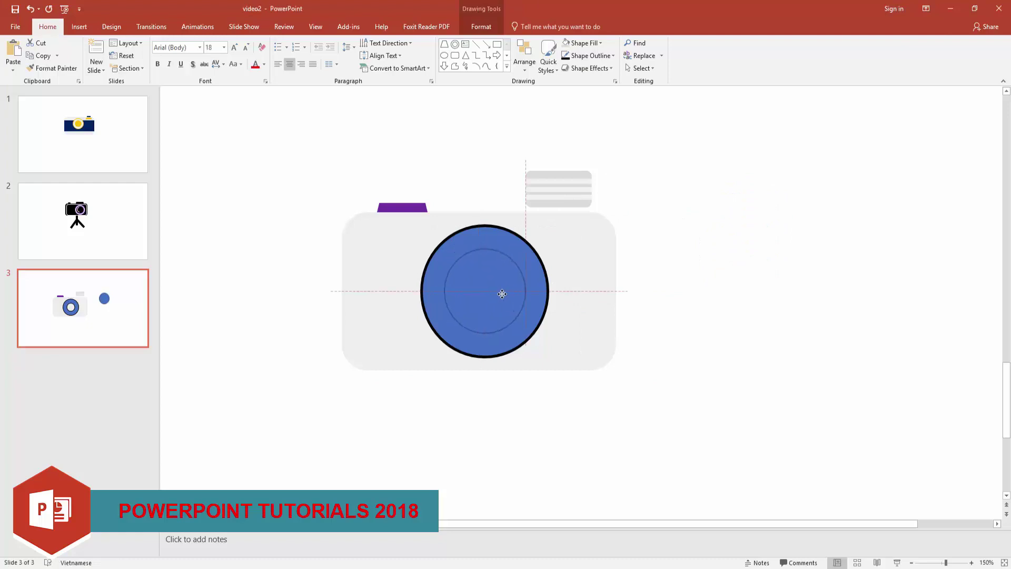
left_click(591, 56)
left_click(585, 166)
left_click(582, 43)
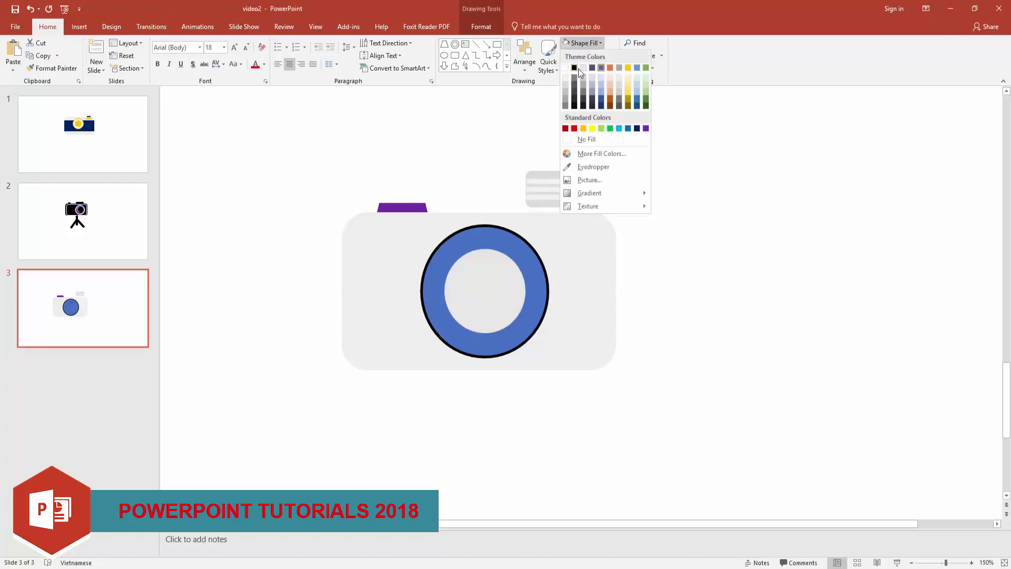
left_click(592, 68)
left_click(689, 186)
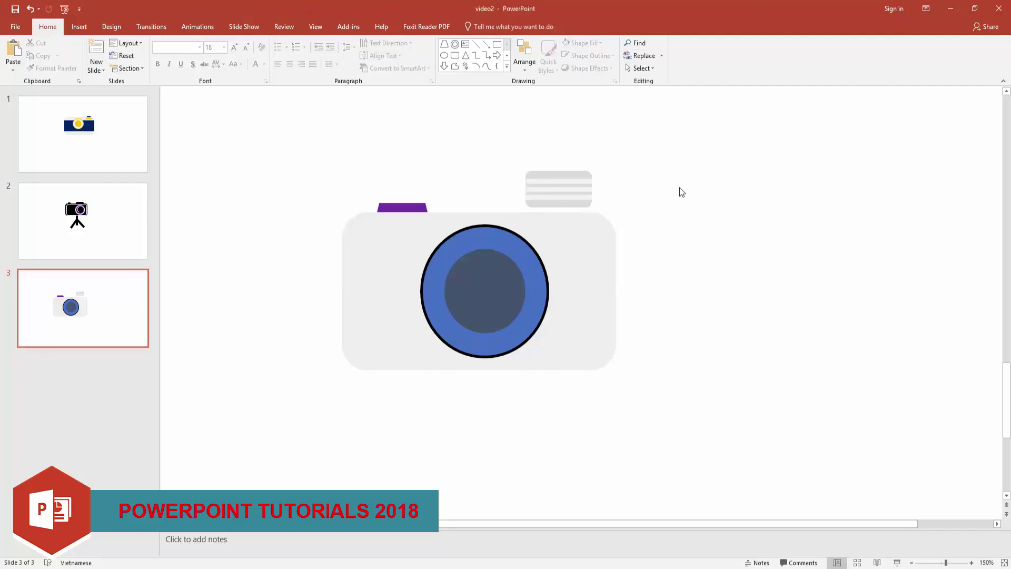
Add two small white, outline-free highlight dots, one large and one small, on the lens.
mouse_move(720, 183)
left_mouse_down()
mouse_move(736, 195)
mouse_move(492, 270)
left_mouse_up()
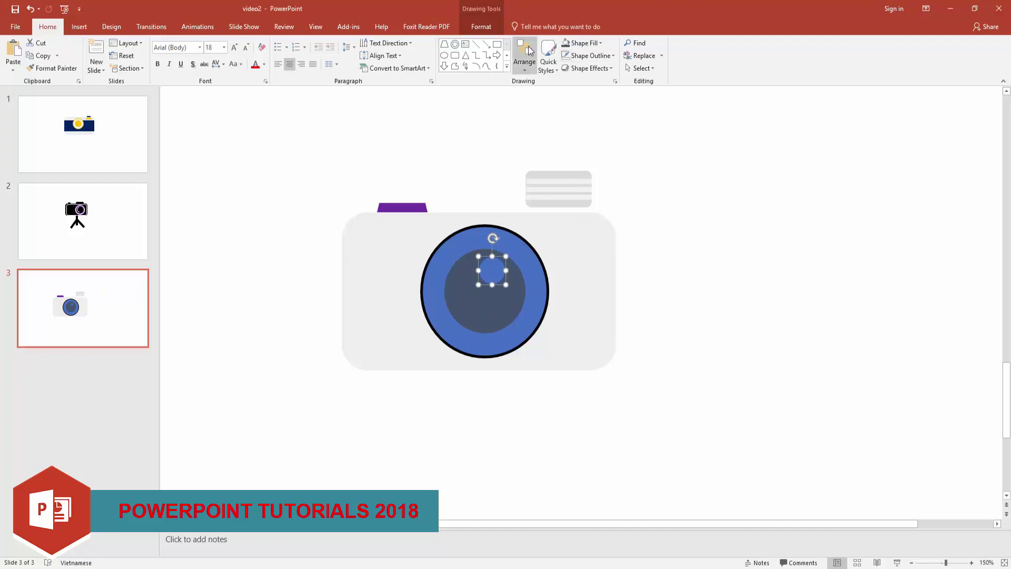
left_click(582, 43)
left_click(565, 68)
left_click(590, 56)
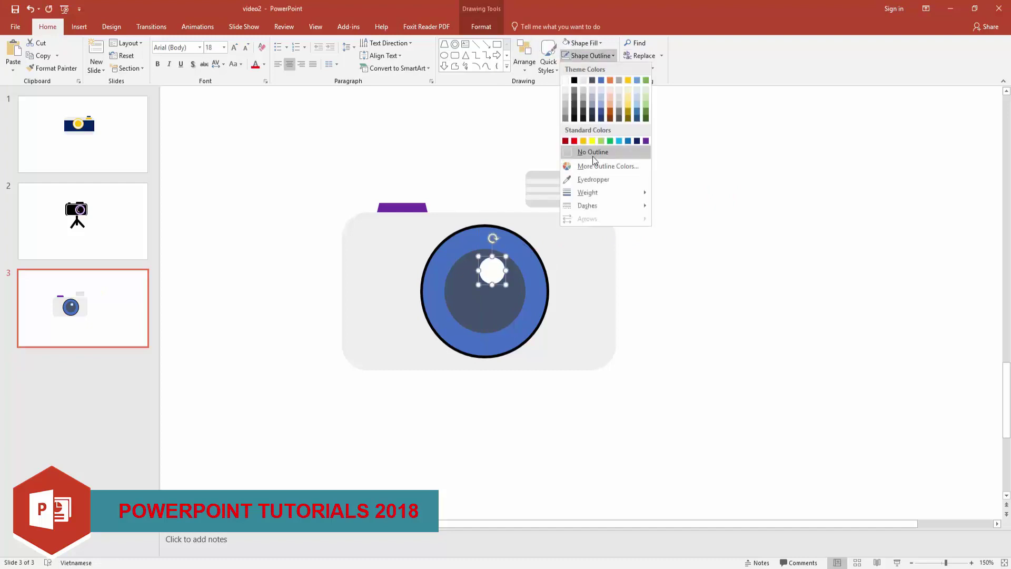
left_click(593, 152)
left_click(502, 99)
mouse_move(712, 167)
left_mouse_down()
mouse_move(730, 184)
mouse_move(457, 313)
left_mouse_up()
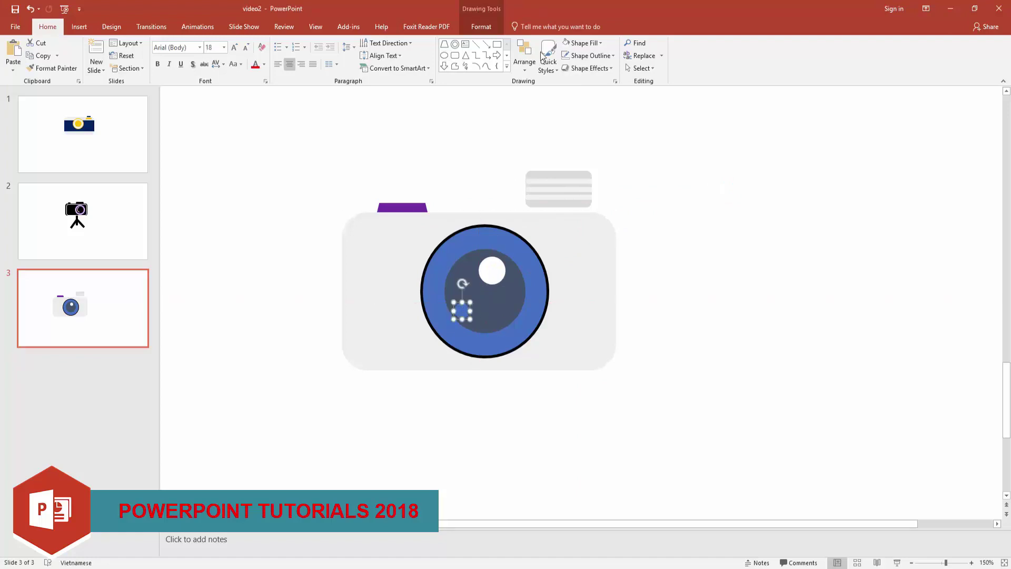
left_click(582, 43)
left_click(565, 67)
left_click(582, 56)
left_click(592, 153)
left_click(721, 164)
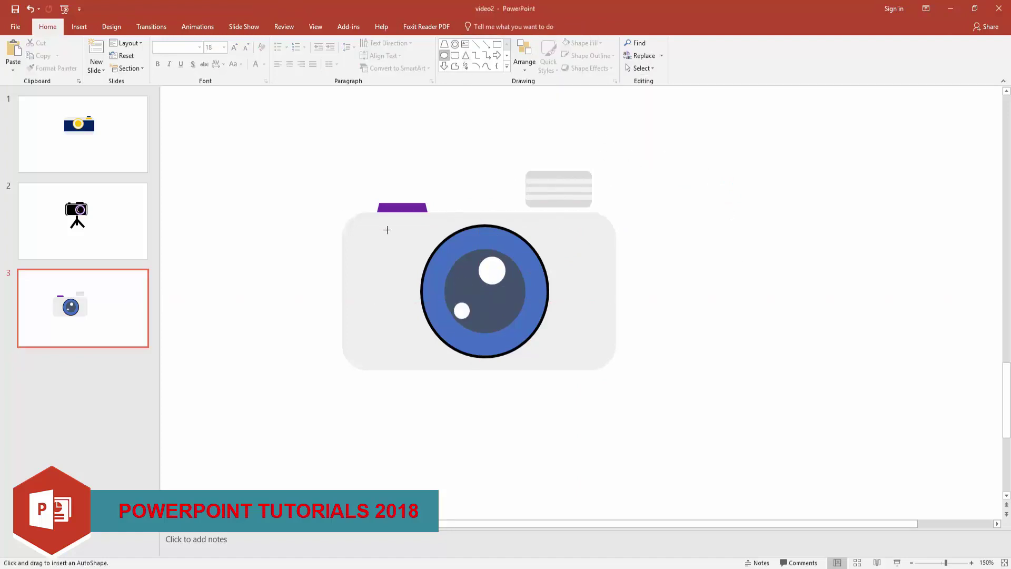
Draw a small button dot below the purple bump, filled white with no outline.
mouse_move(398, 242)
left_mouse_down()
mouse_move(406, 249)
mouse_move(396, 233)
left_mouse_up()
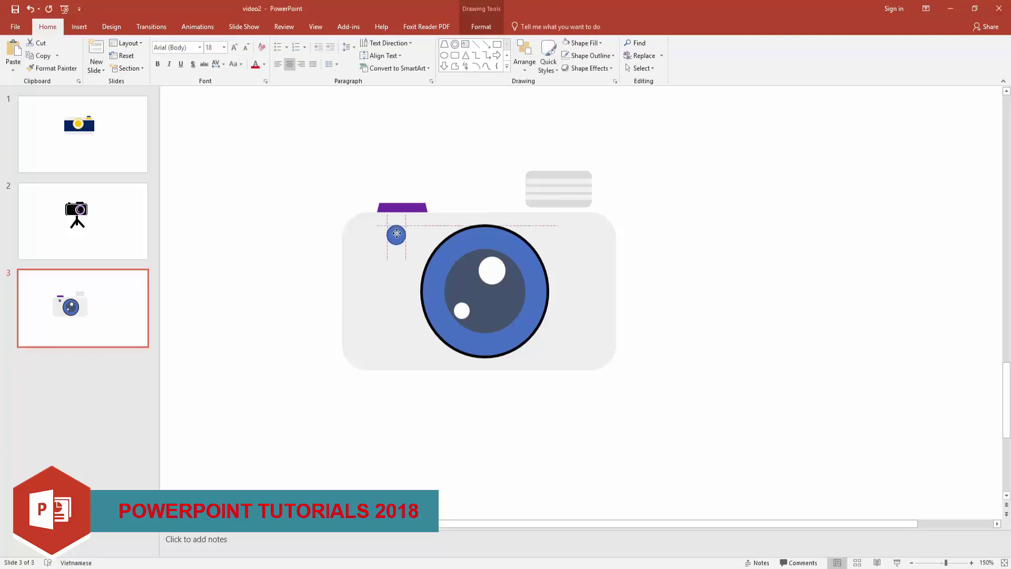
left_click(585, 43)
left_click(569, 68)
left_click(590, 56)
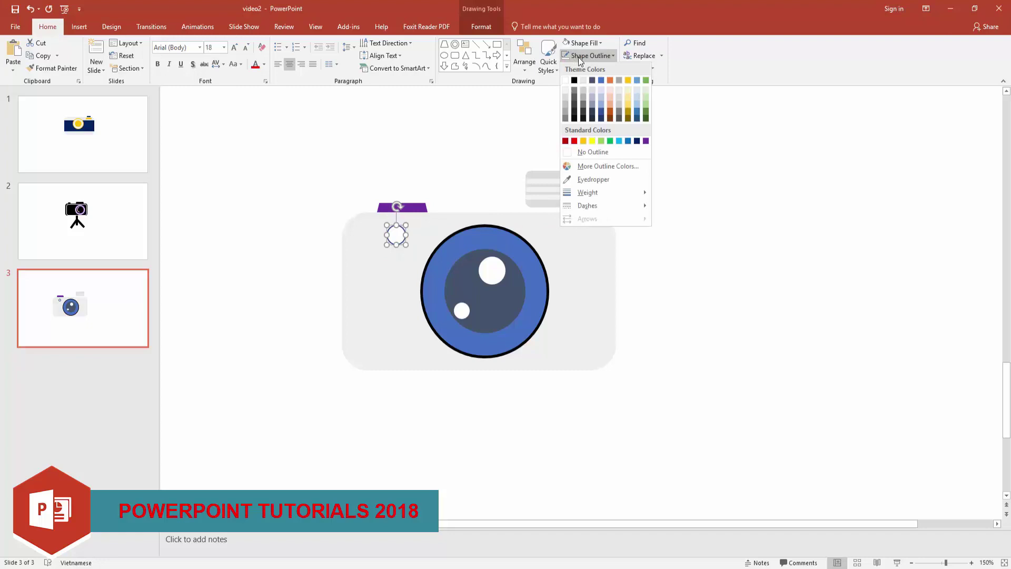
left_click(587, 151)
left_click(578, 89)
Fill the camera body Gray Accent 3 Lighter 60% and nudge the purple top piece into place.
left_click(398, 236)
left_click(640, 140)
key("Tab")
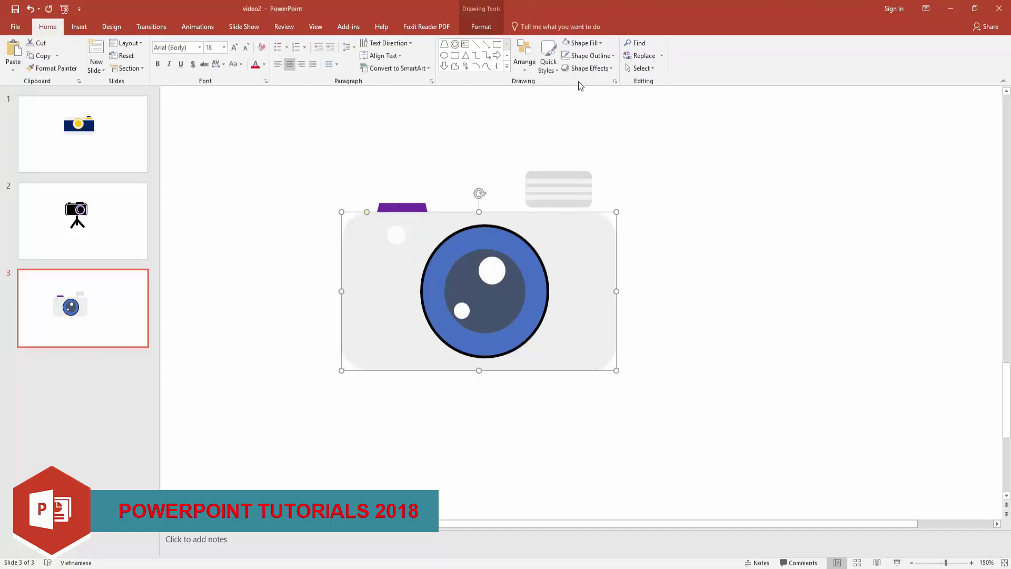
left_click(583, 43)
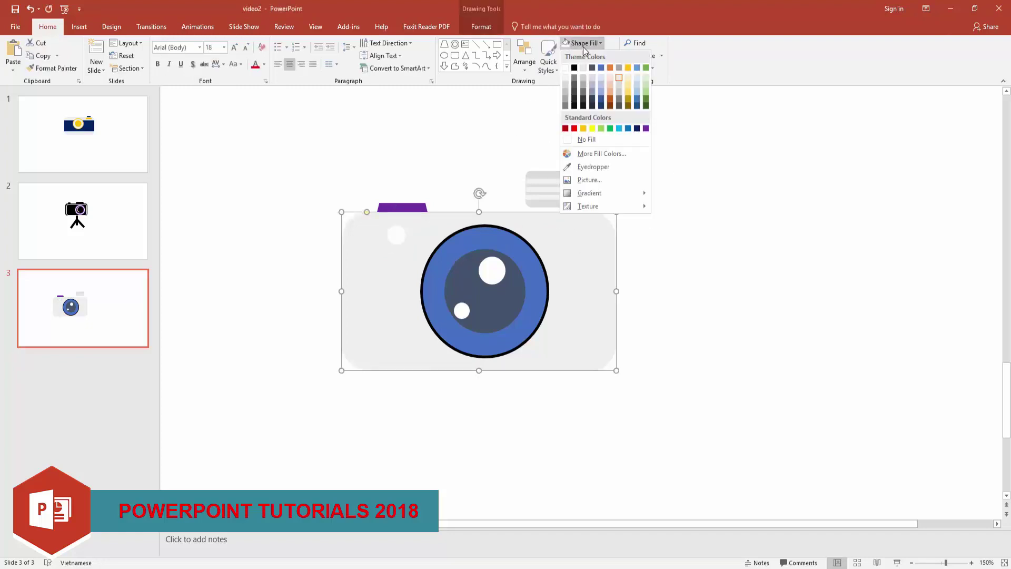
left_click(619, 85)
left_click(689, 158)
left_click_drag(414, 209, 414, 206)
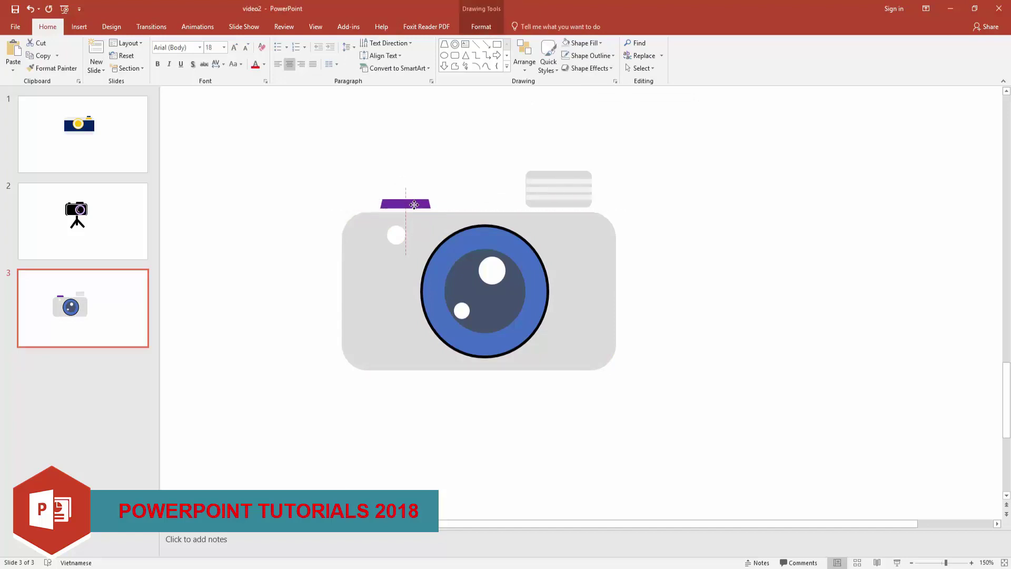
Group all the camera parts into one object and shrink it.
left_click(636, 239)
mouse_move(679, 150)
left_mouse_down()
mouse_move(315, 382)
mouse_move(299, 404)
left_mouse_up()
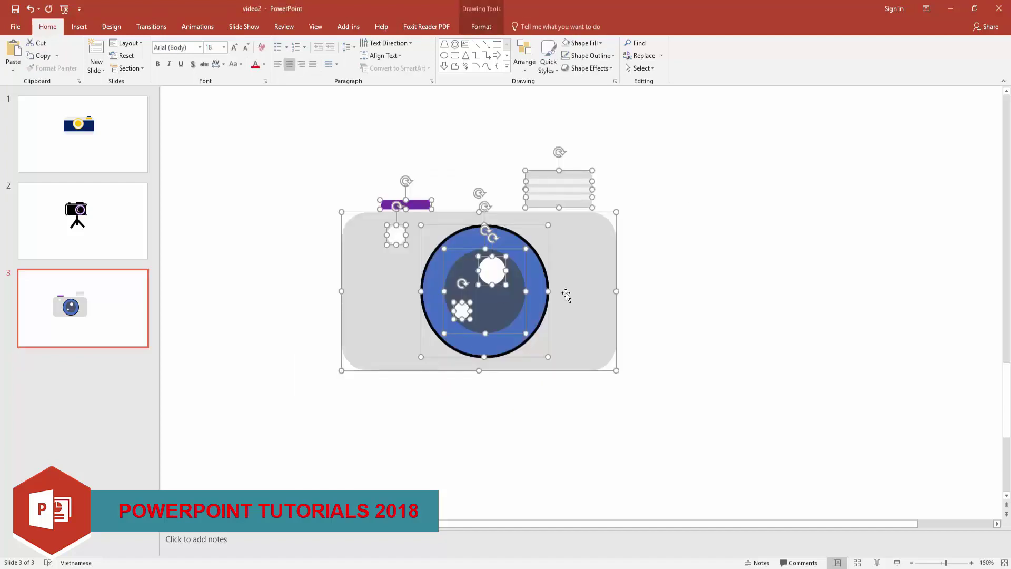
right_click(579, 271)
left_click(679, 330)
left_click_drag(620, 374, 506, 273)
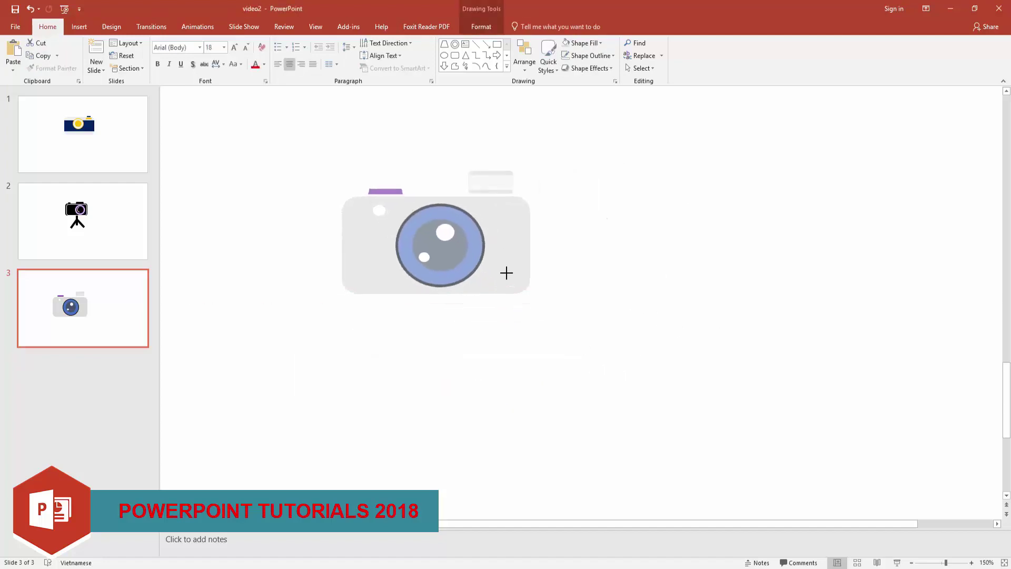
Draw a large circle beside the camera, filled gold with no outline.
left_click(415, 87)
left_click_drag(616, 193, 817, 366)
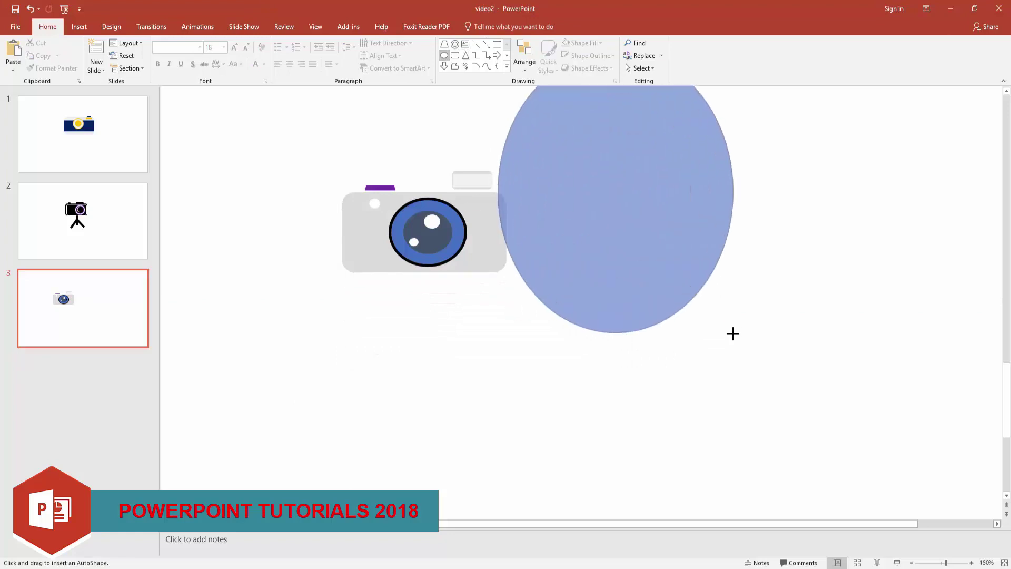
left_click_drag(759, 307, 682, 275)
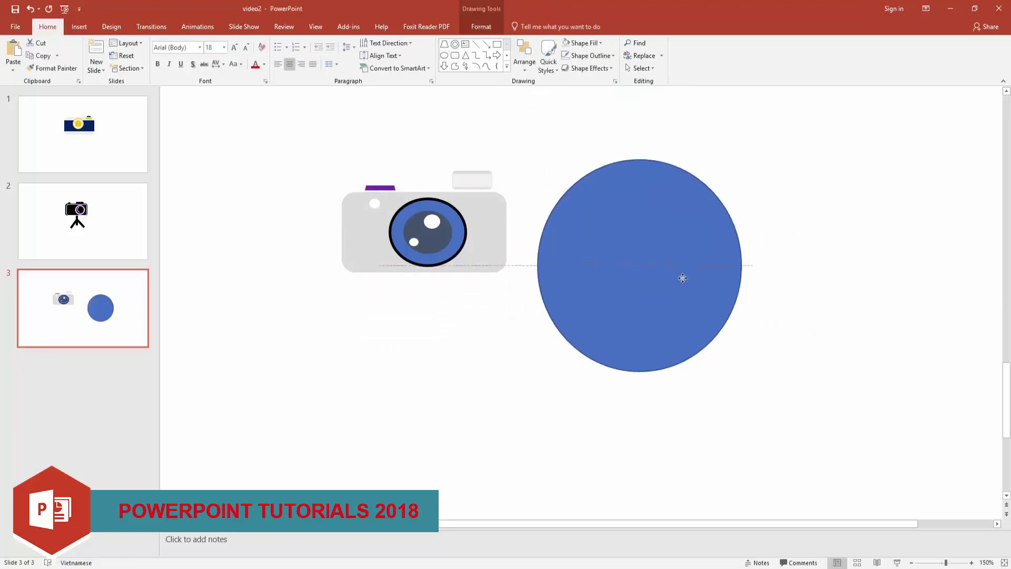
left_click(584, 42)
left_click(628, 68)
left_click(590, 55)
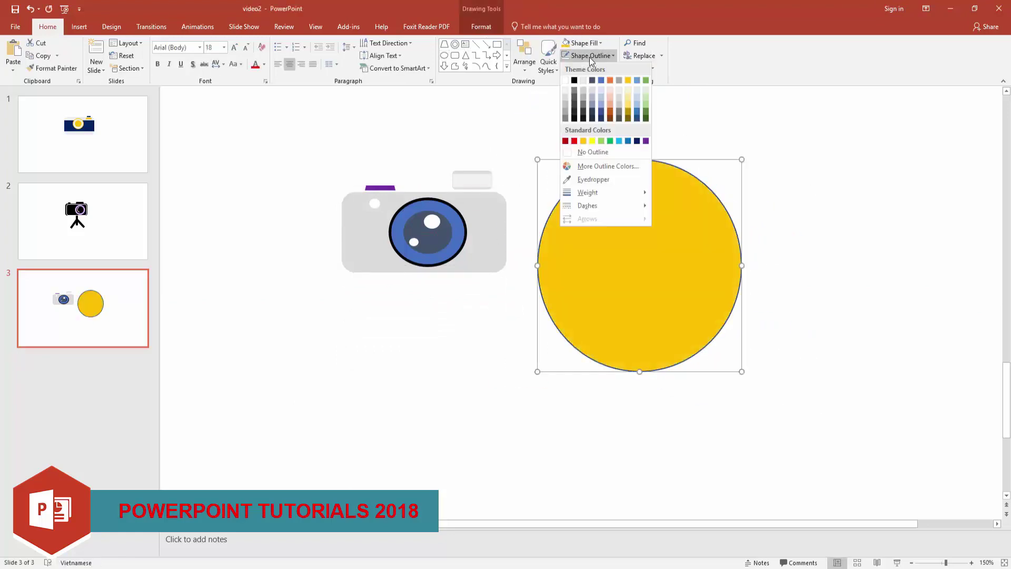
left_click(593, 151)
Send the gold circle behind the camera, fit the camera inside it, and centre the icon on the slide.
left_click_drag(668, 281, 457, 247)
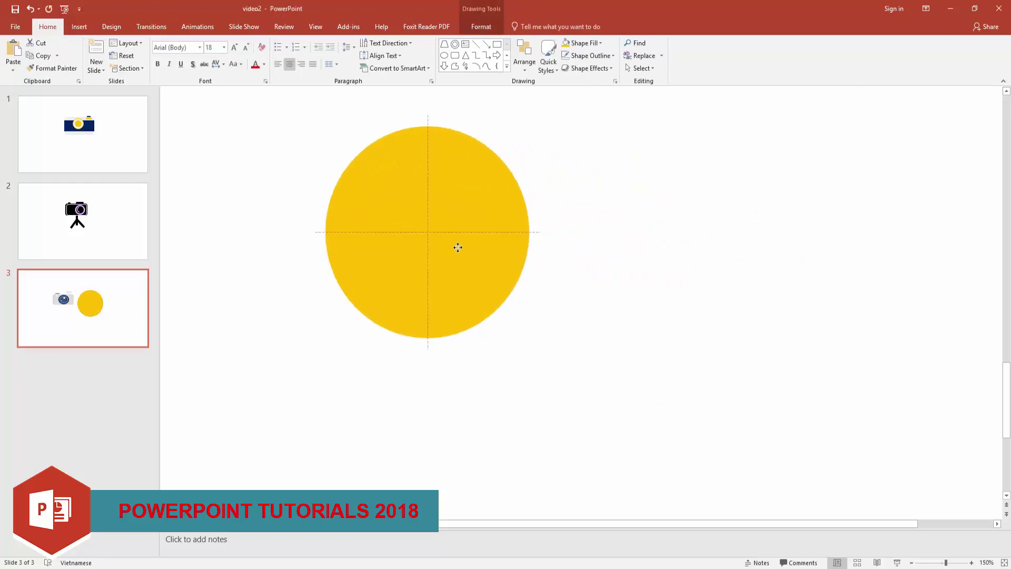
right_click(458, 248)
left_click(493, 364)
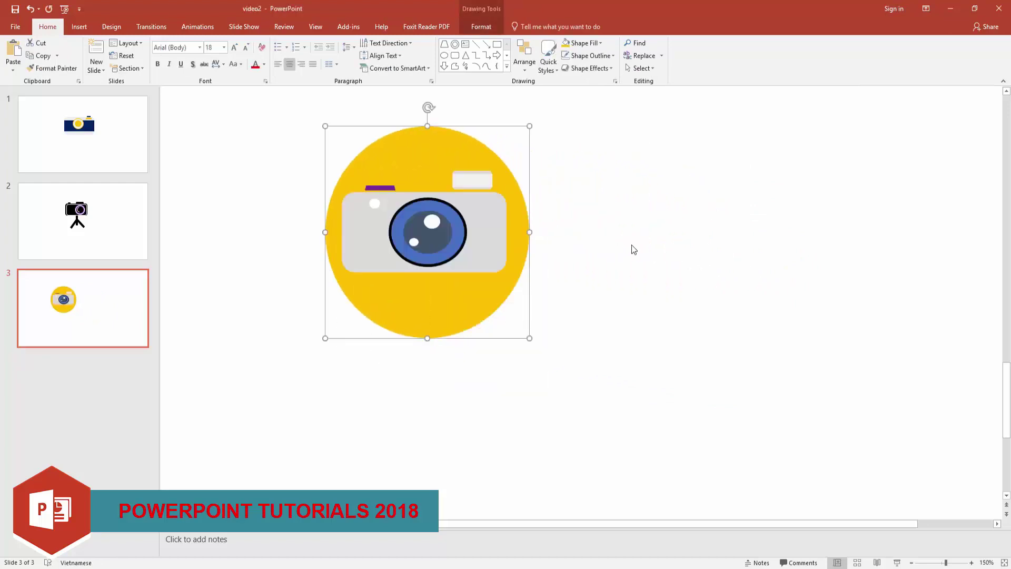
left_click(486, 220)
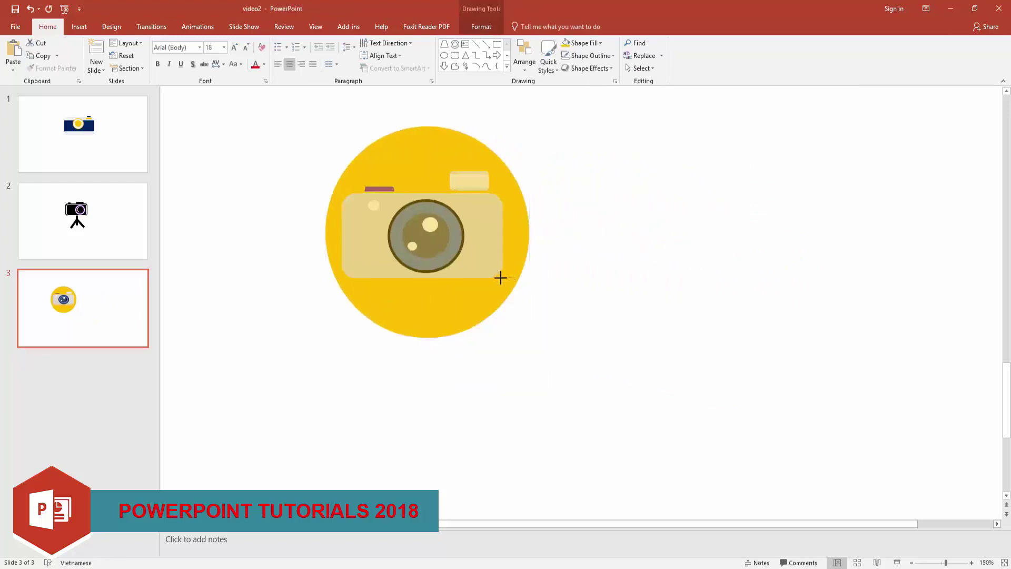
mouse_move(510, 277)
left_mouse_down()
mouse_move(484, 256)
mouse_move(483, 237)
left_mouse_up()
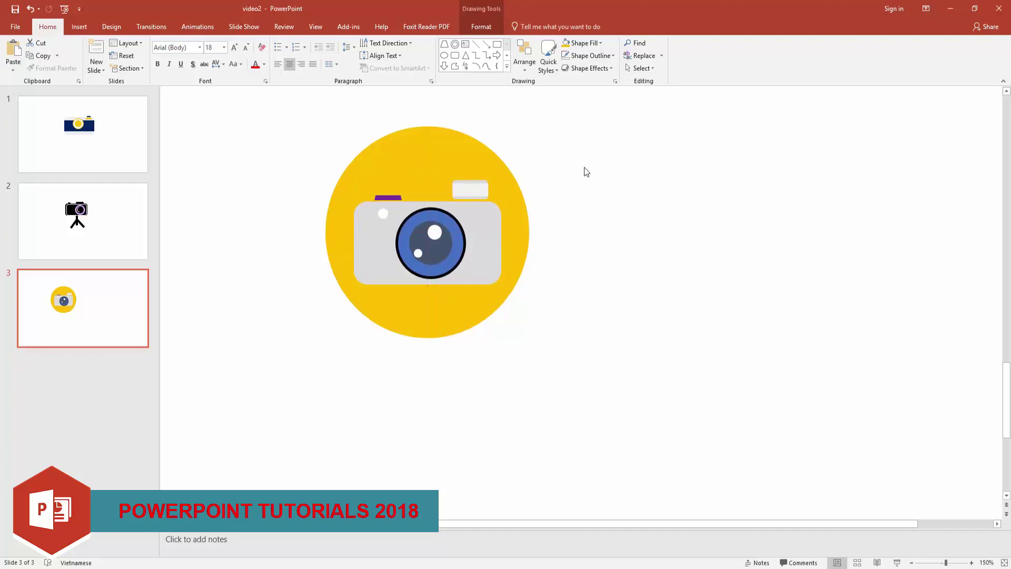
key("ctrl+a")
right_click(469, 200)
key("Escape")
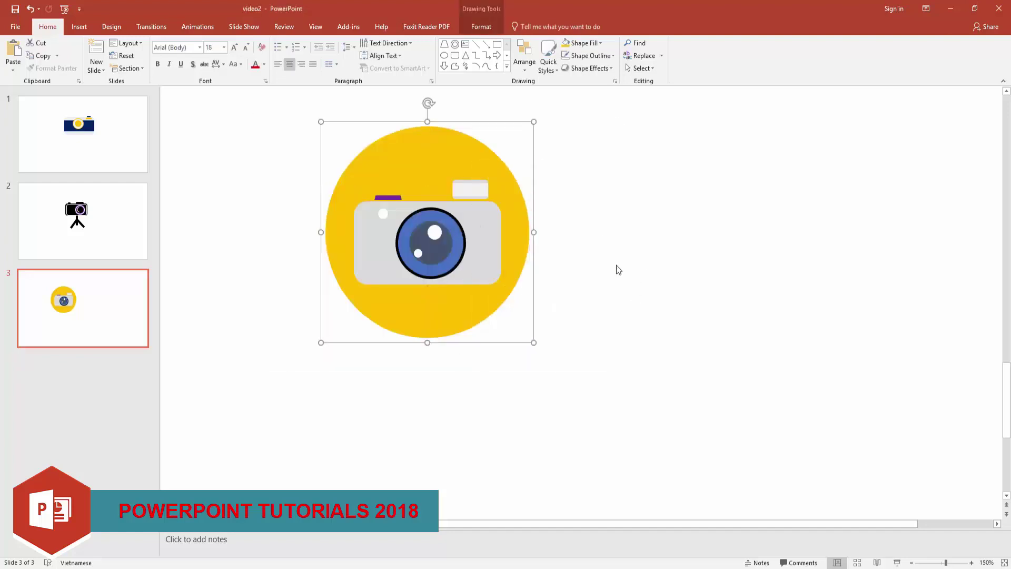
left_click_drag(522, 263, 650, 318)
left_click(890, 305)
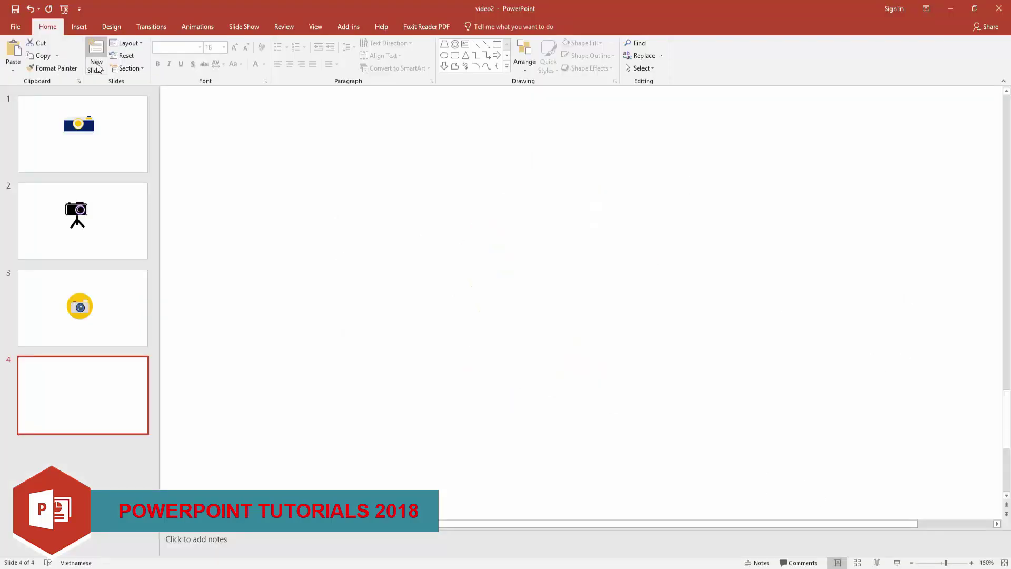
Draw a large rounded rectangle on slide 4 with no outline and a dark grey fill.
left_click_drag(427, 222, 653, 348)
left_click(586, 43)
left_click(637, 141)
left_click(592, 56)
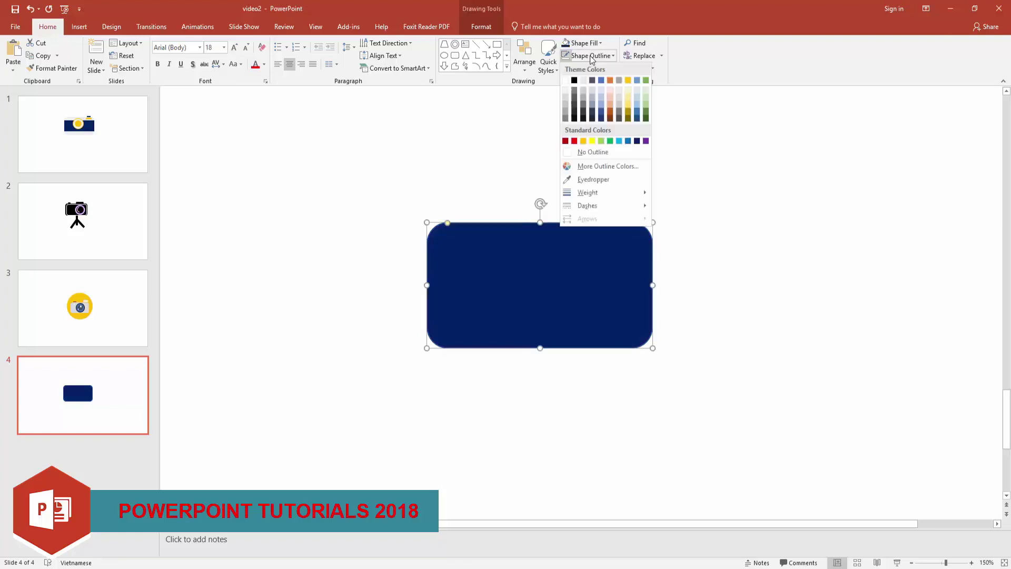
left_click(593, 152)
left_click(515, 190)
left_click(572, 232)
left_click(585, 42)
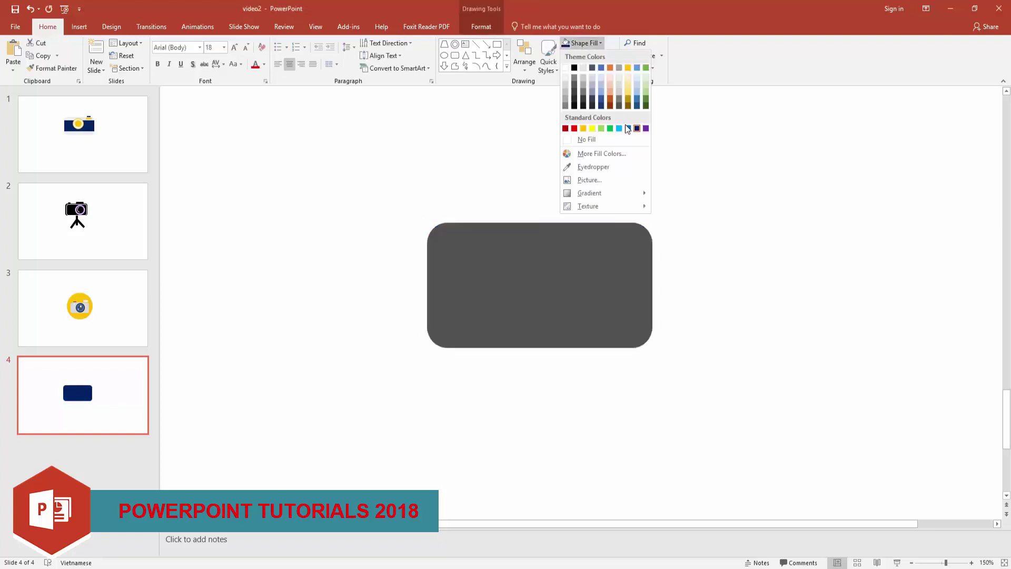
left_click(574, 103)
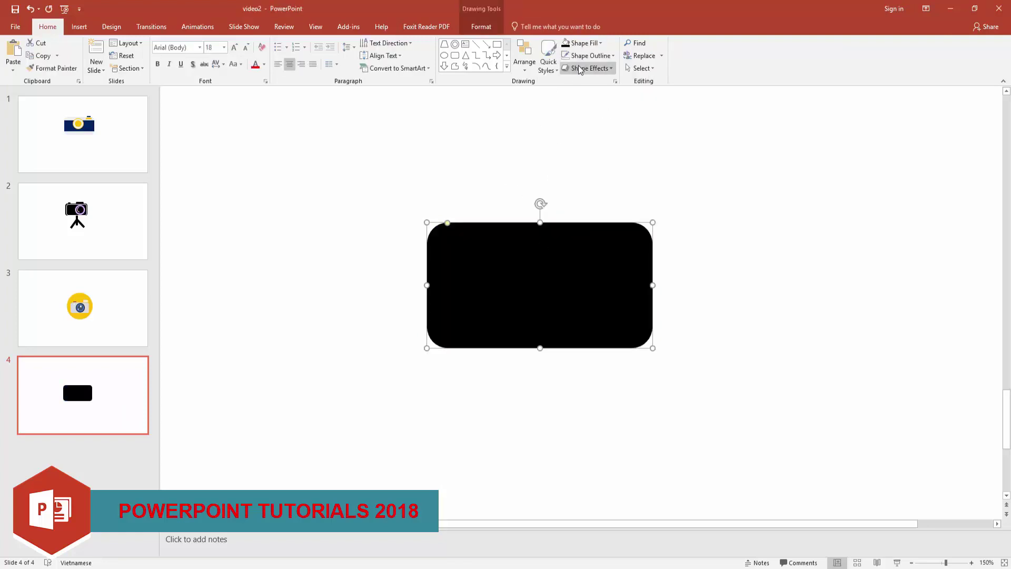
left_click(583, 43)
left_click(575, 91)
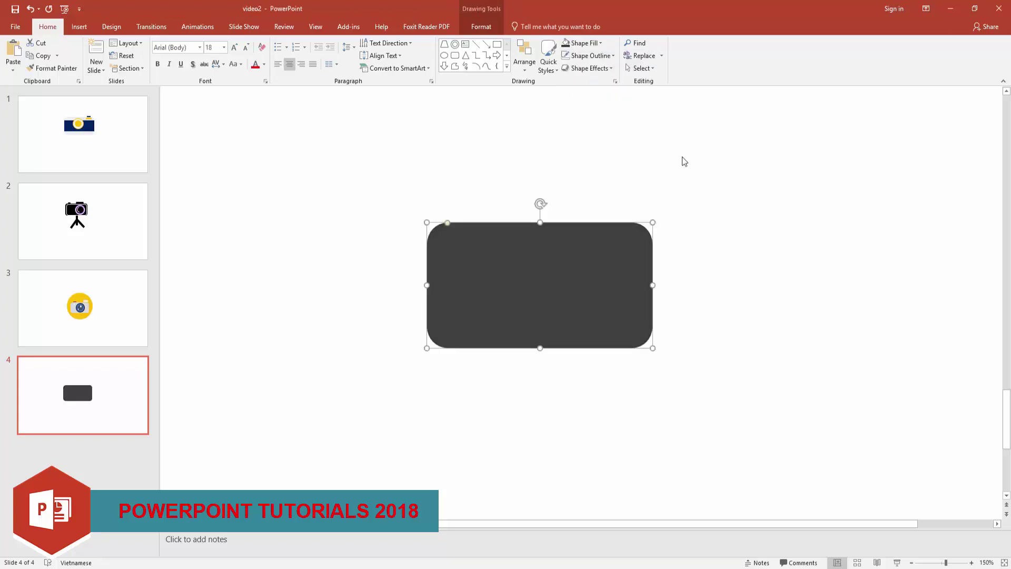
left_click(533, 131)
left_click(507, 56)
Draw a small blue rounded-rectangle tab on the body's top edge.
left_click(507, 55)
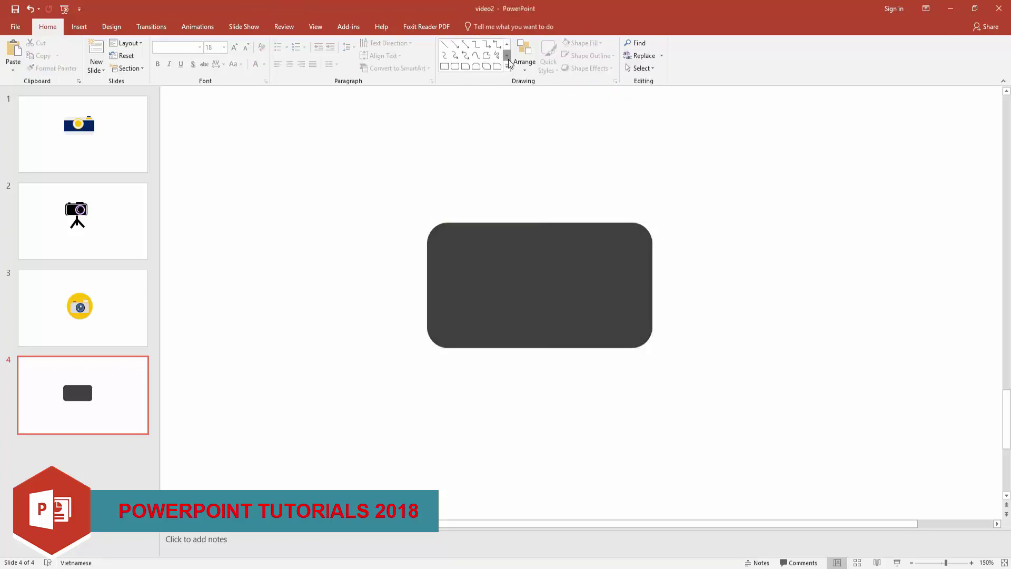
left_click(506, 56)
left_click(507, 56)
left_click(465, 66)
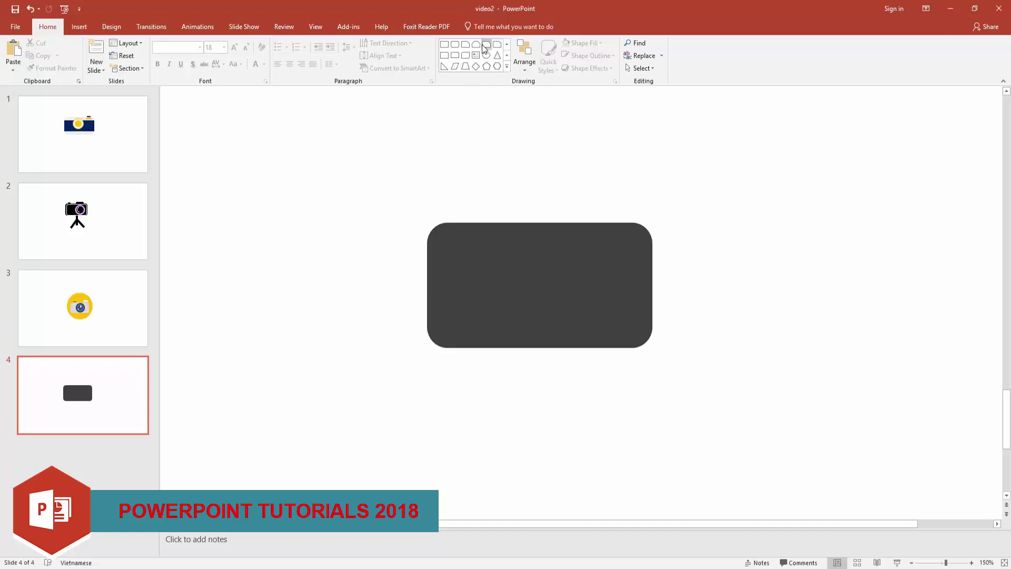
left_click(506, 56)
left_click(507, 46)
left_click(506, 67)
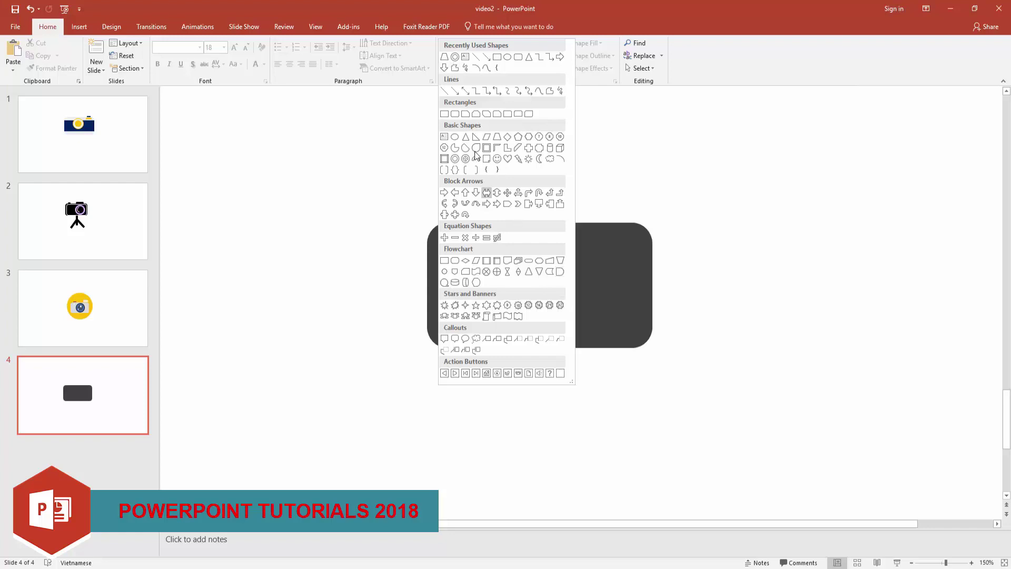
left_click(456, 114)
mouse_move(528, 143)
left_mouse_down()
mouse_move(596, 173)
mouse_move(589, 164)
mouse_move(584, 216)
left_mouse_up()
left_click(523, 164)
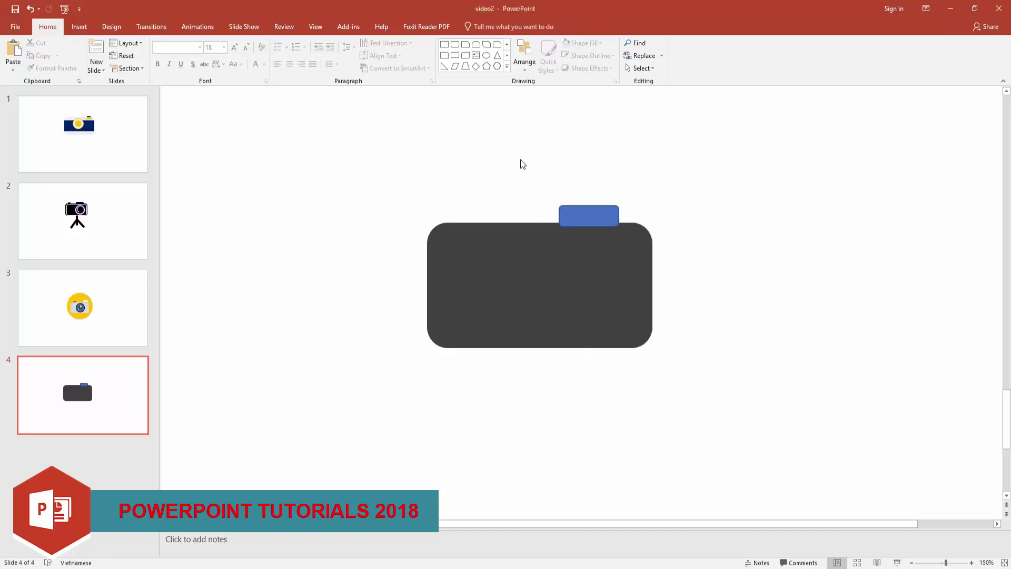
Add a Flowchart: Delay shape rotated upright and sized as a dome on the tab.
left_click(507, 67)
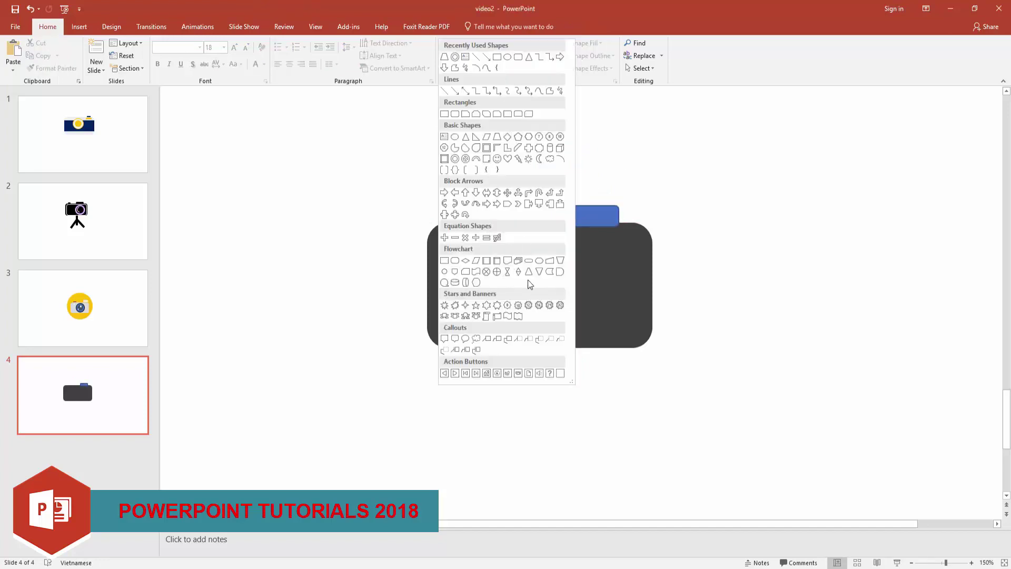
left_click(560, 271)
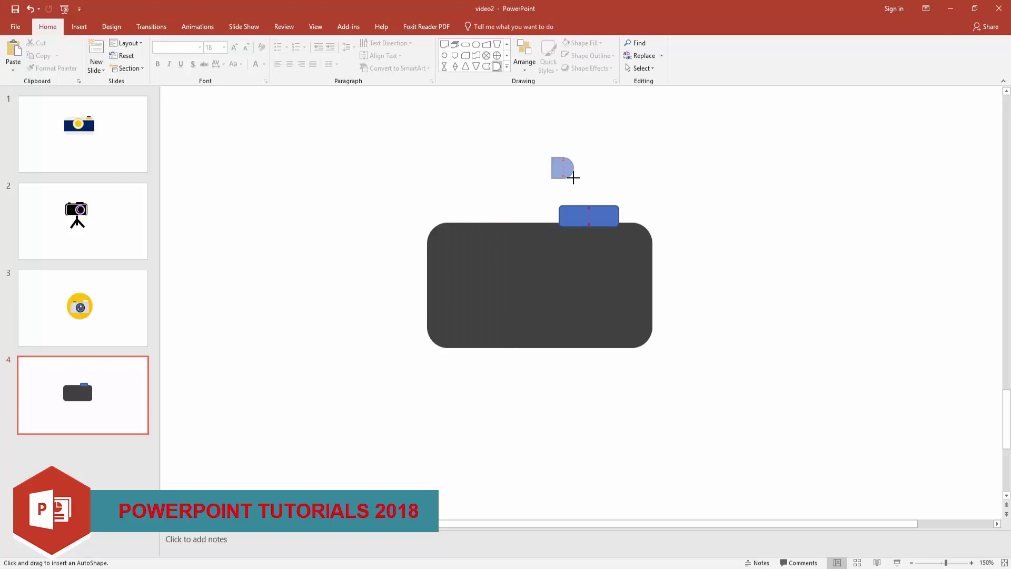
left_click_drag(575, 185, 575, 185)
mouse_move(562, 140)
left_mouse_down()
mouse_move(533, 169)
mouse_move(589, 197)
mouse_move(612, 193)
left_mouse_up()
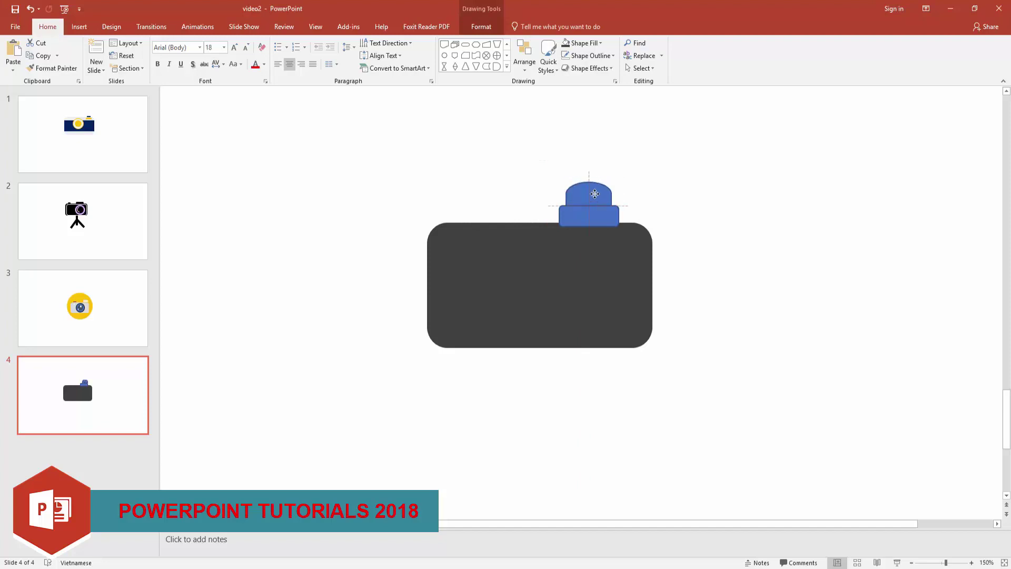
left_click(640, 180)
left_click(587, 195)
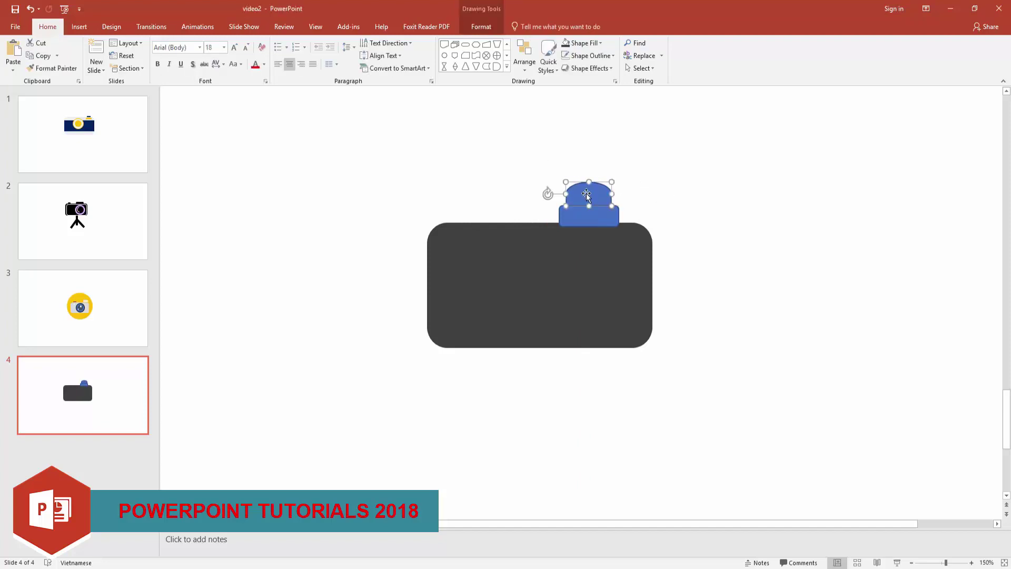
mouse_move(589, 205)
left_mouse_down()
mouse_move(588, 215)
mouse_move(614, 199)
mouse_move(560, 198)
left_mouse_up()
left_click(666, 199)
left_click(589, 197)
left_click(666, 185)
Move the camera body and tab lower and reseat the blue dome on the body's top edge.
scroll(697, 211, "up", 2)
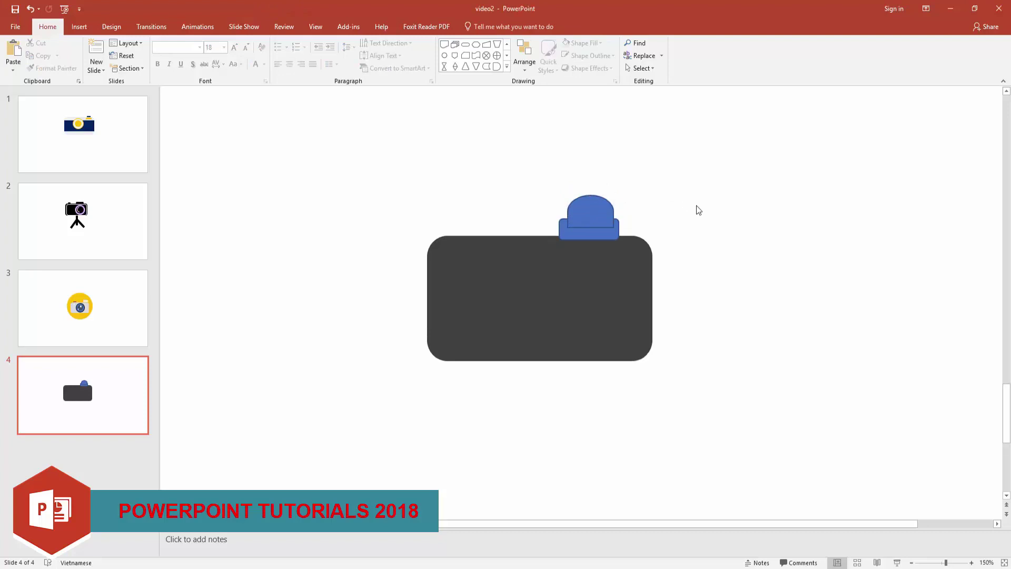
scroll(699, 210, "up", 3)
scroll(662, 313, "down", 3)
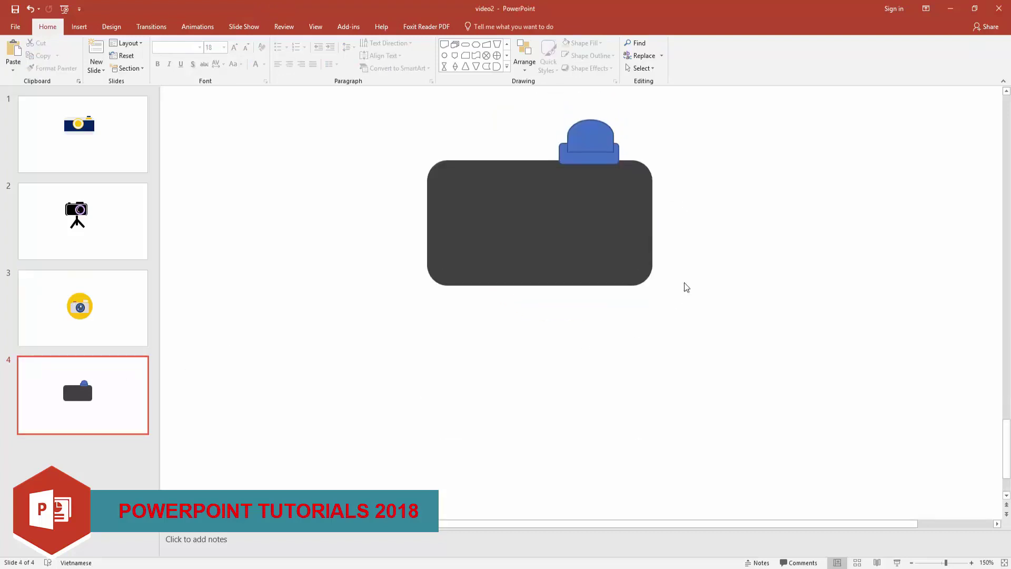
left_click_drag(542, 293, 543, 404)
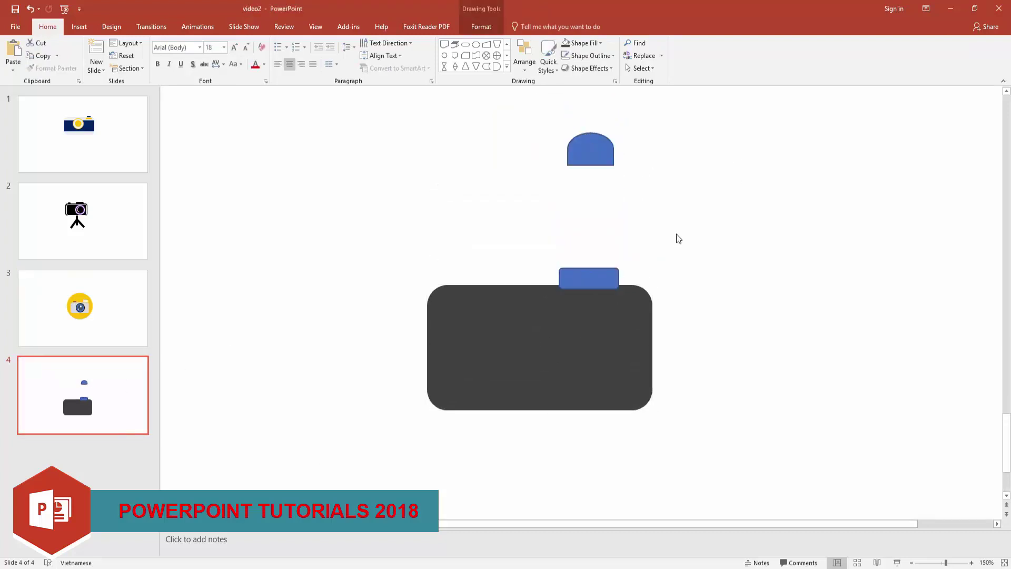
left_click_drag(589, 161, 588, 269)
left_click(675, 250)
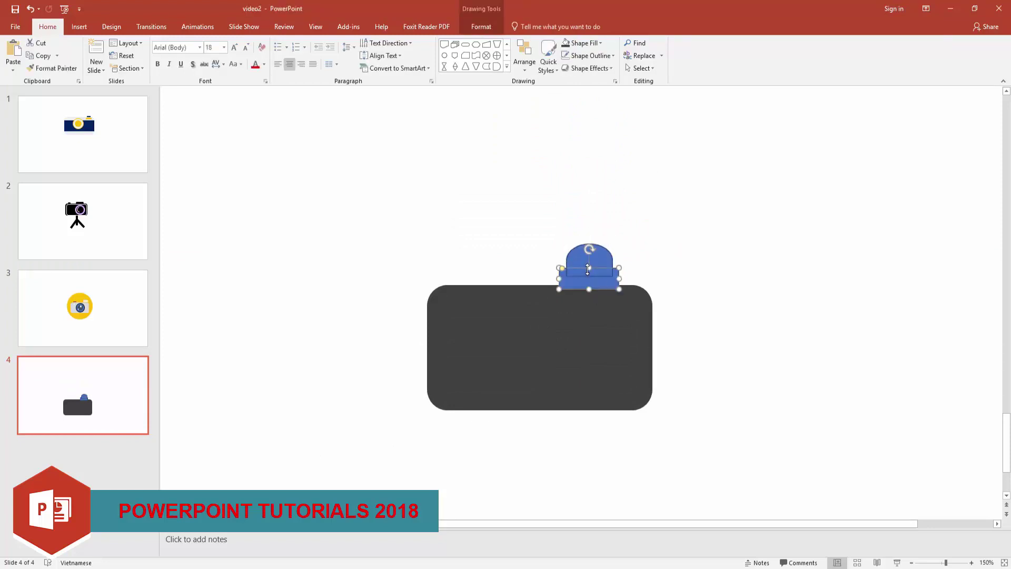
left_click(548, 260)
left_click_drag(594, 266, 599, 272)
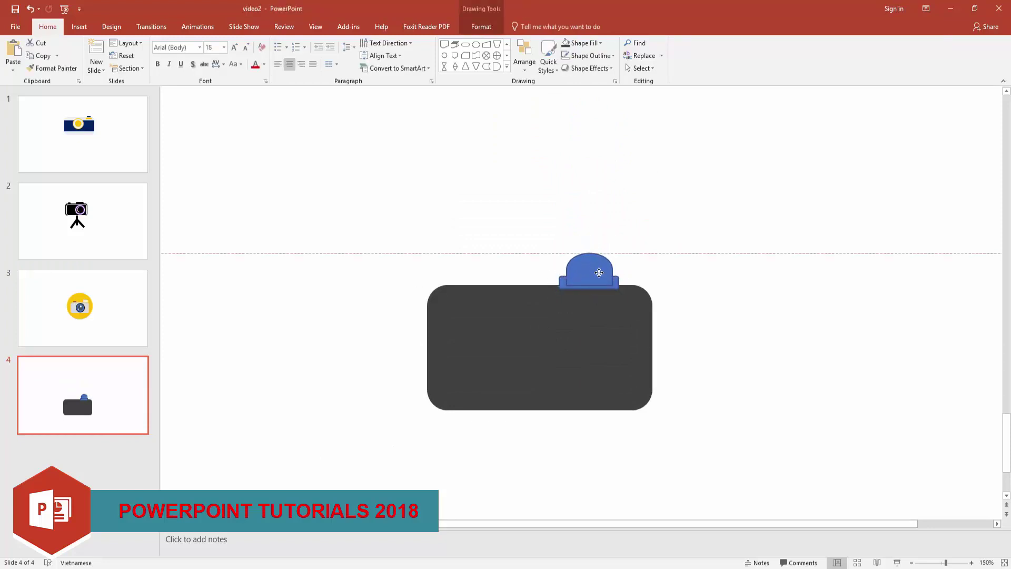
left_click(634, 228)
Draw a dark grey, outline-free rounded rectangle above the camera body and narrow it slightly.
left_click(507, 46)
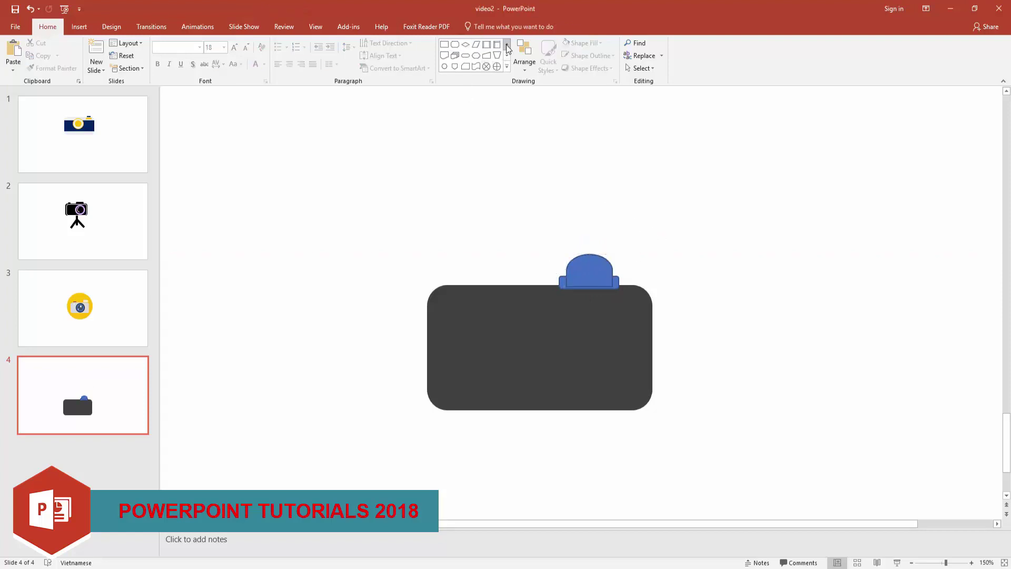
left_click(456, 46)
left_click_drag(548, 114, 624, 170)
left_click(590, 43)
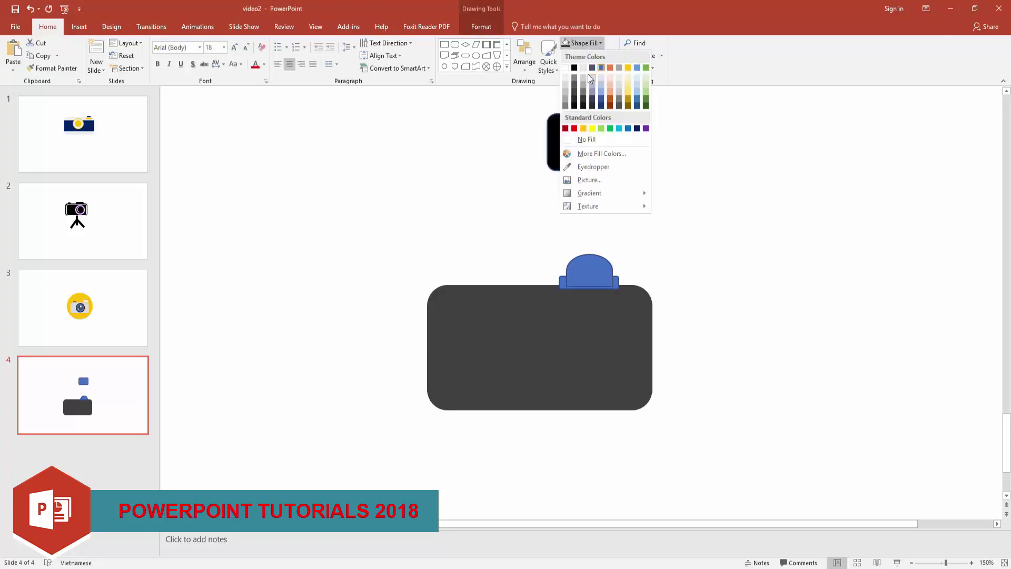
left_click(576, 93)
left_click(590, 55)
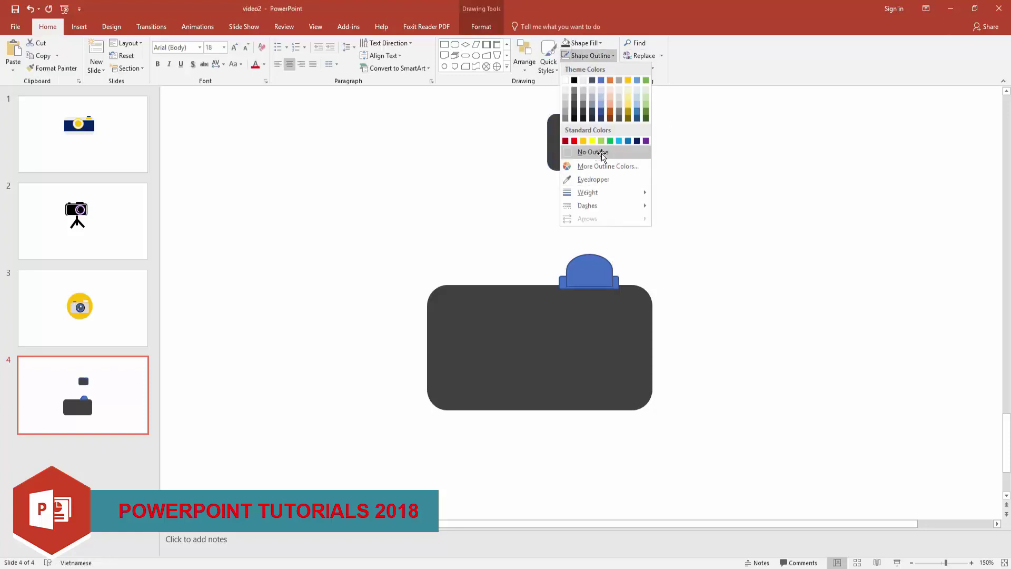
left_click(591, 154)
left_click_drag(624, 143, 618, 144)
Add a smaller white, outline-free rounded rectangle inside the dark one as the flash window.
left_click(455, 44)
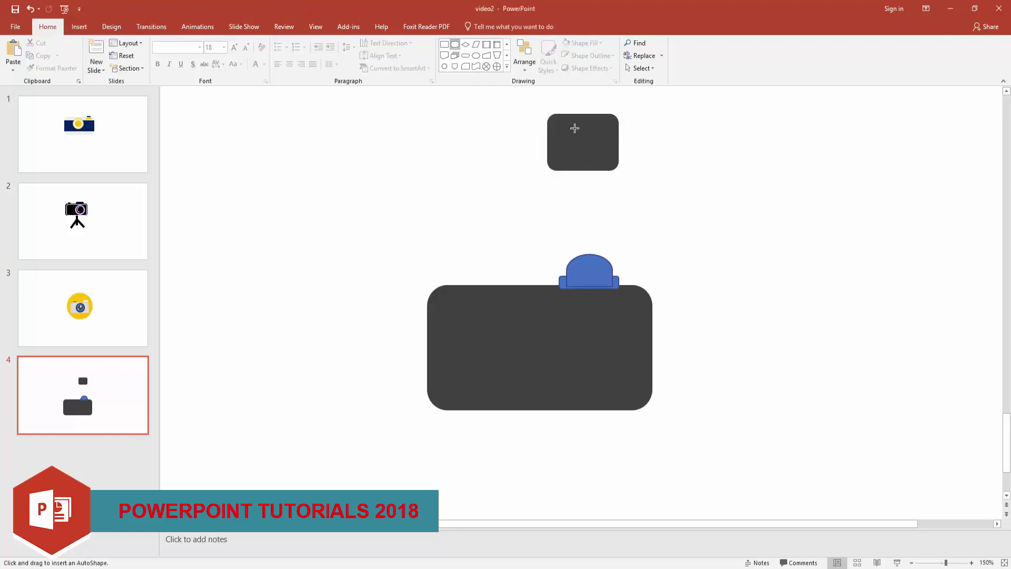
mouse_move(559, 128)
left_mouse_down()
mouse_move(612, 155)
mouse_move(595, 145)
left_mouse_up()
left_click(600, 42)
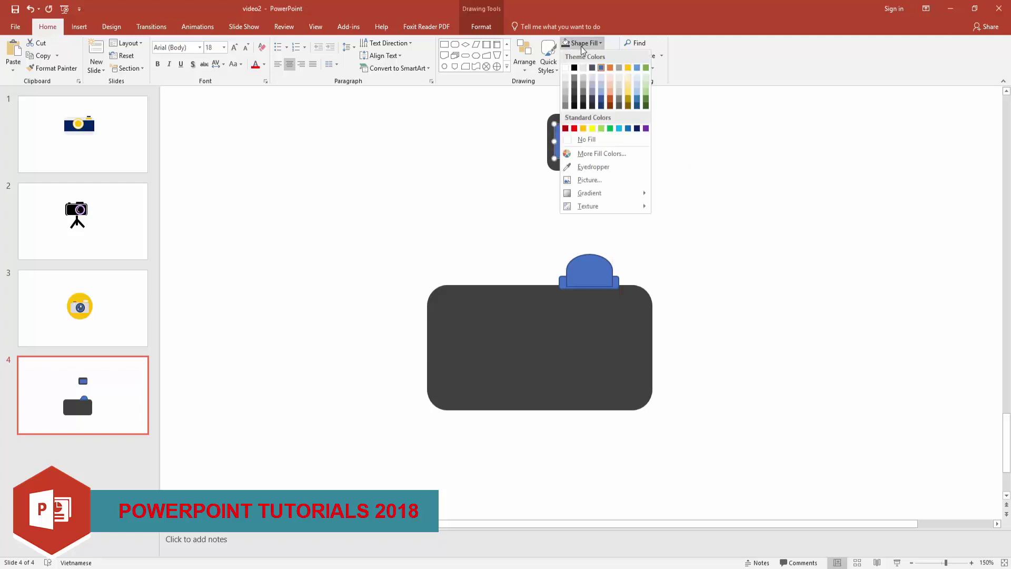
left_click(566, 66)
left_click(613, 55)
left_click(595, 151)
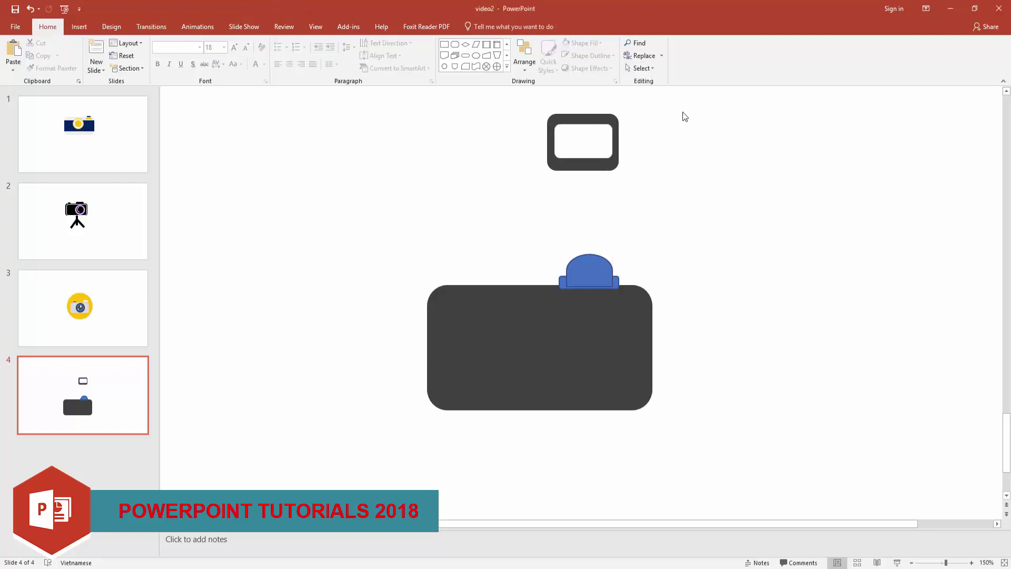
Lengthen the dark rectangle's bottom edge and move the flash head down toward the body.
left_click_drag(684, 109, 512, 205)
left_click(584, 167)
left_click_drag(583, 171, 582, 179)
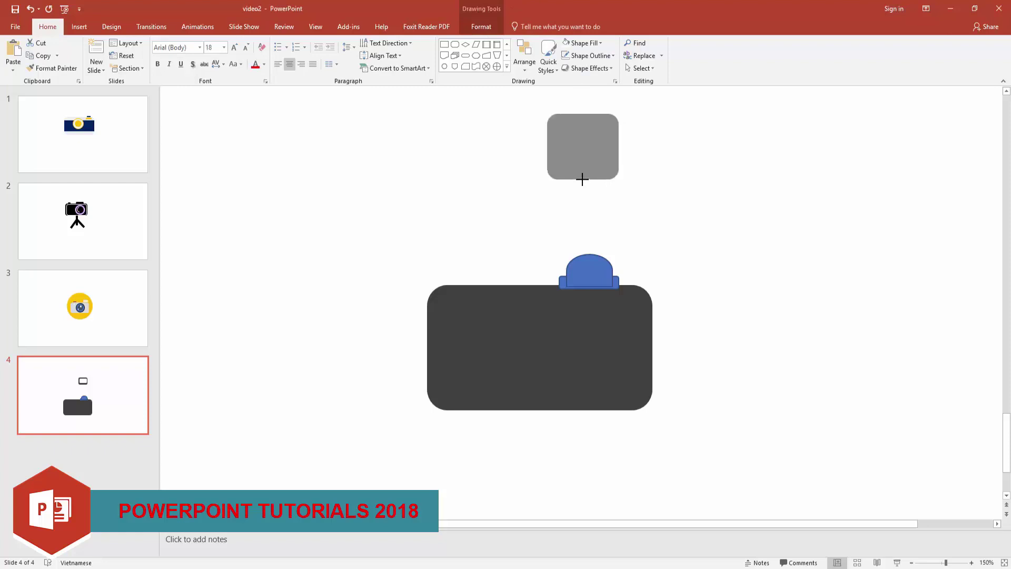
left_click_drag(656, 108, 521, 205)
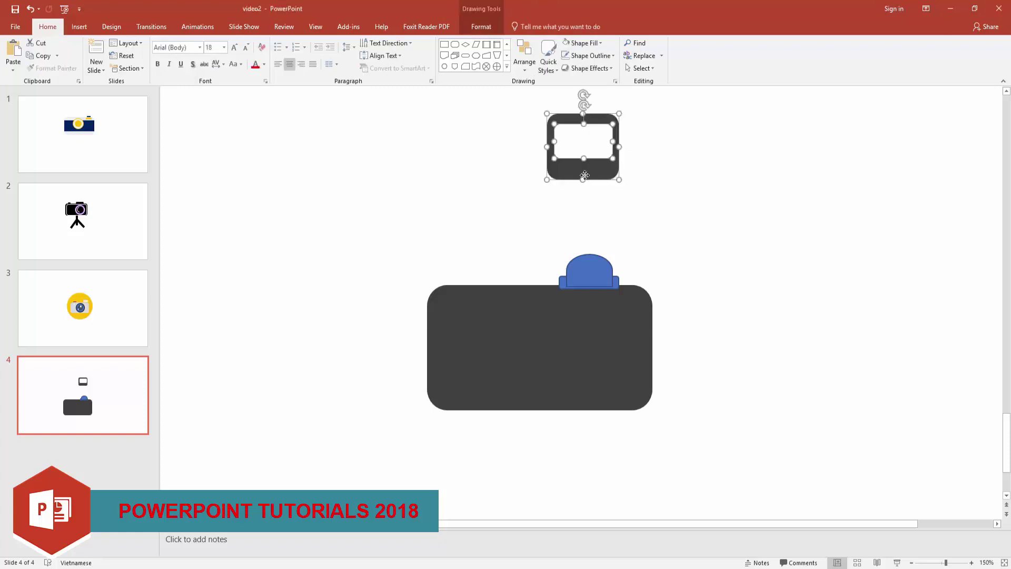
left_click_drag(589, 169, 589, 237)
Copy the blue dome, flip the copy upside down, and place it under the flash head.
left_click(593, 263)
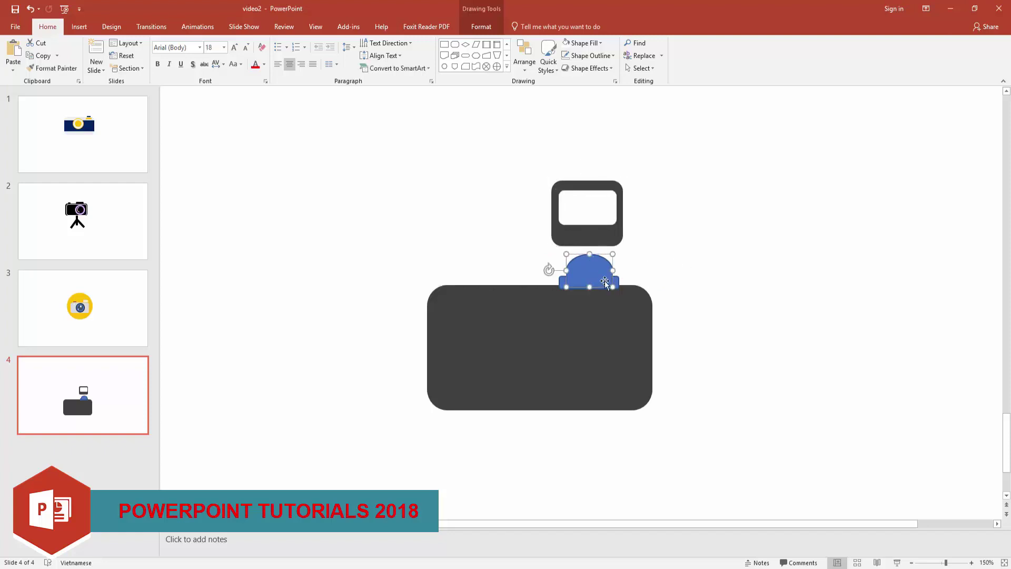
right_click(604, 282)
left_click(619, 288)
right_click(688, 231)
left_click(700, 253)
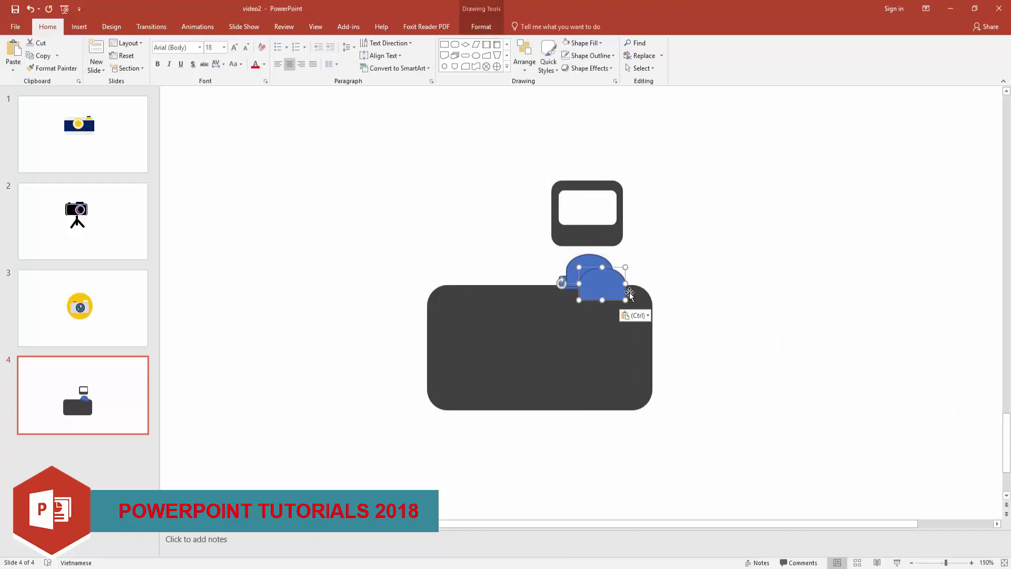
mouse_move(561, 285)
left_mouse_down()
mouse_move(630, 271)
mouse_move(643, 285)
mouse_move(561, 210)
mouse_move(589, 225)
left_mouse_up()
left_click(552, 232)
Give the flipped dome a dark grey fill and no outline.
left_click_drag(665, 138, 545, 252)
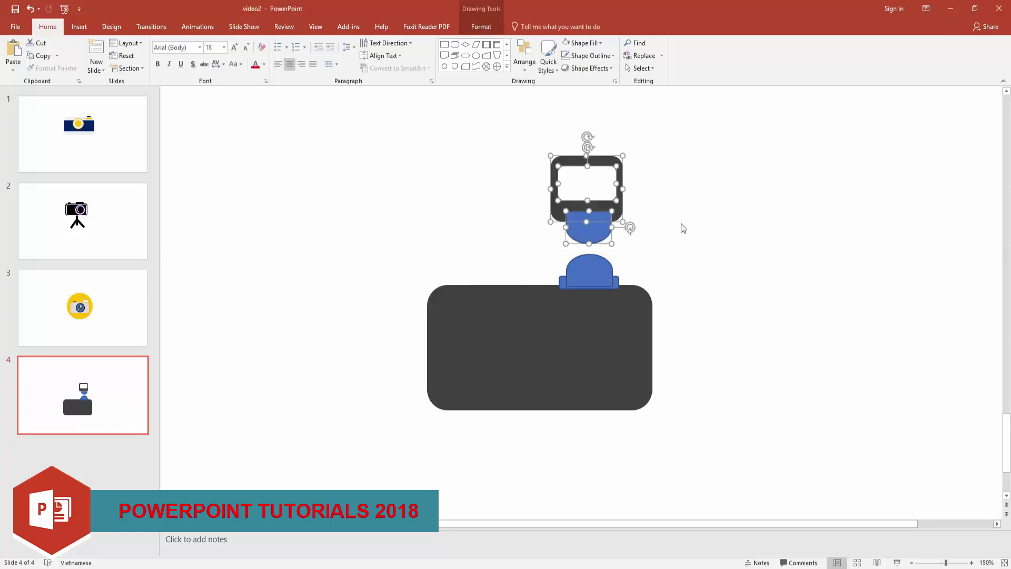
left_click(590, 168, "shift")
left_click(585, 43)
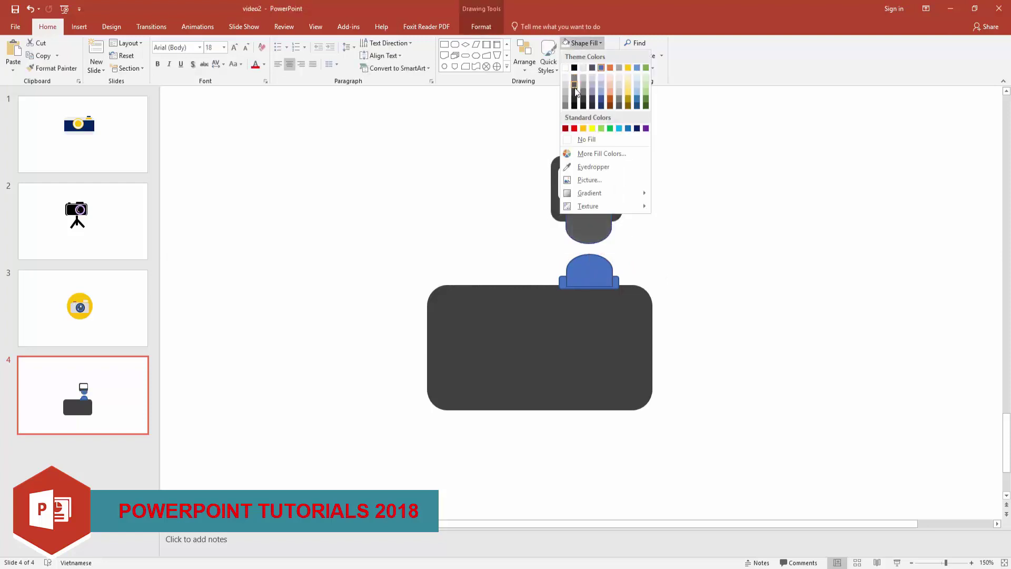
left_click(575, 95)
left_click(646, 198)
left_click(588, 232)
left_click(587, 55)
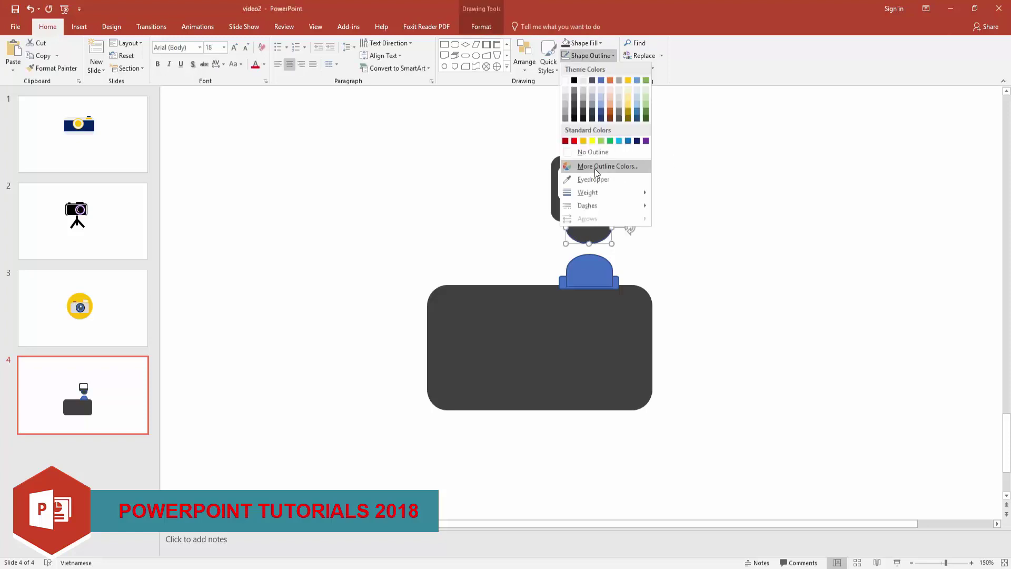
left_click(590, 152)
left_click(719, 167)
Recolour the original blue dome dark grey and lower the flash assembly onto the neck.
left_click_drag(454, 384, 421, 416)
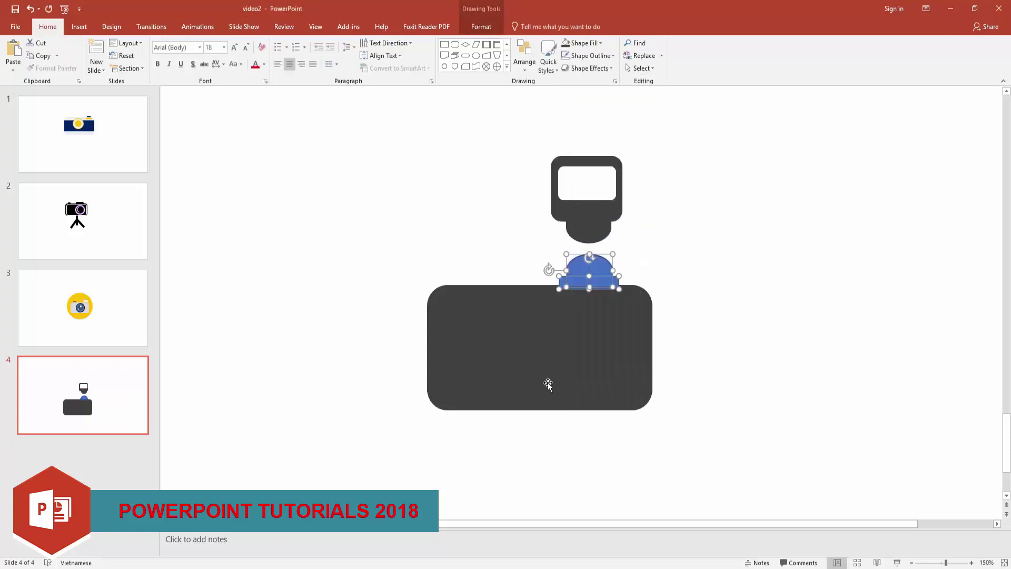
left_click(600, 43)
left_click(575, 79)
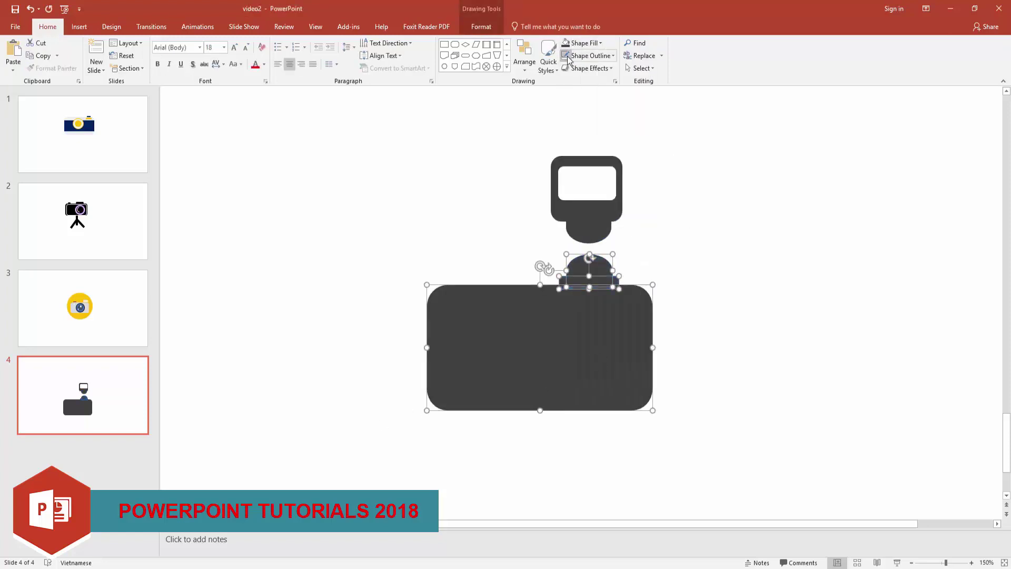
left_click(662, 136)
left_click_drag(594, 232, 594, 243)
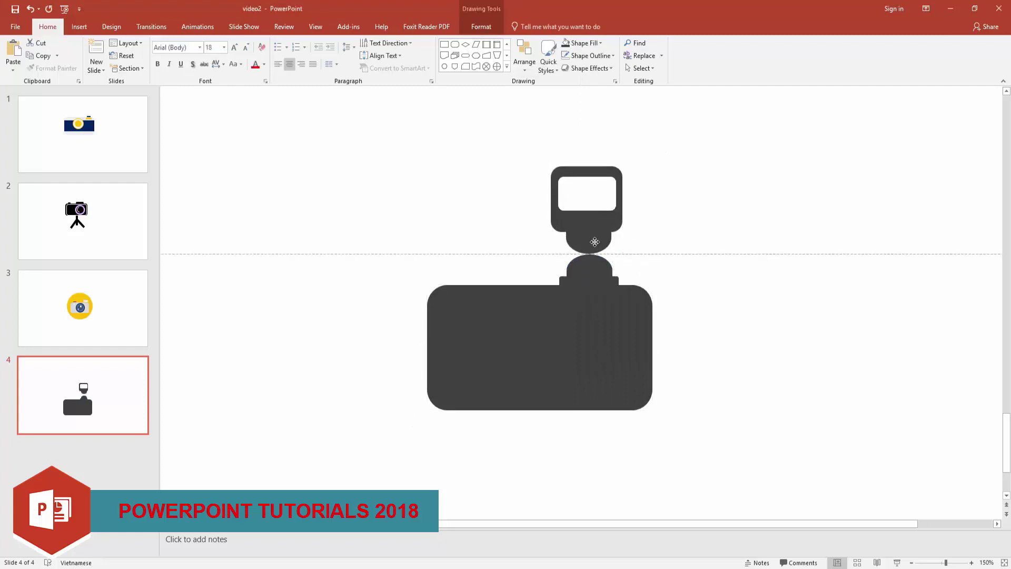
left_click(774, 195)
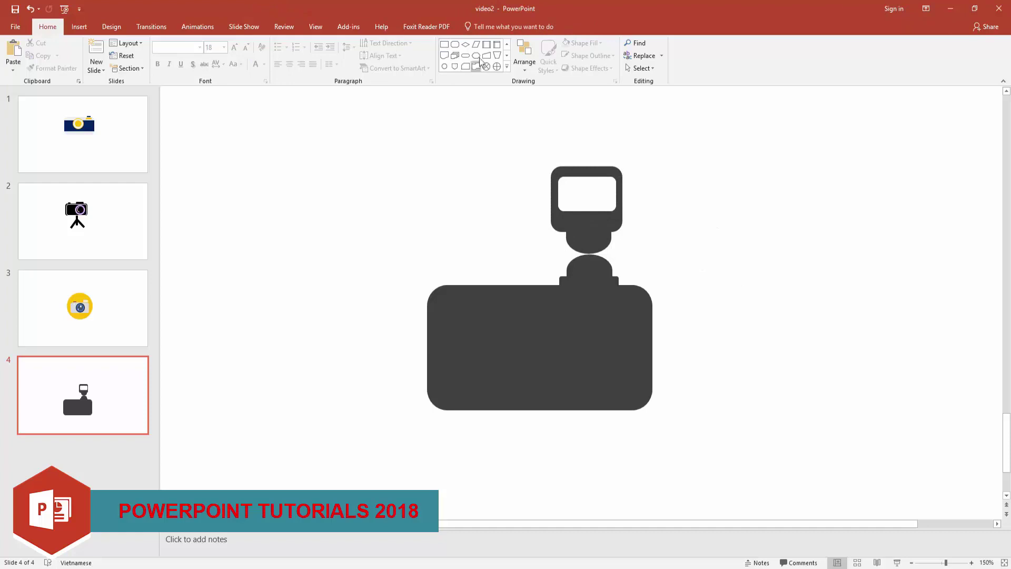
Add an upside-down dark grey trapezoid bump on the camera body's top left edge.
left_click(498, 54)
left_click_drag(389, 150, 442, 167)
left_click_drag(416, 136, 418, 212)
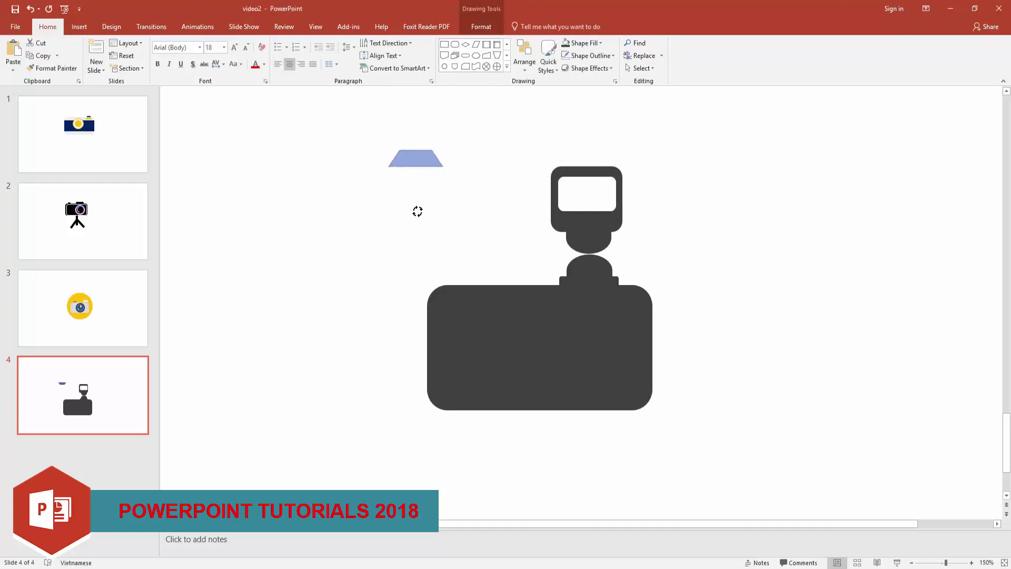
left_click_drag(421, 161, 481, 284)
left_click(525, 314, "shift")
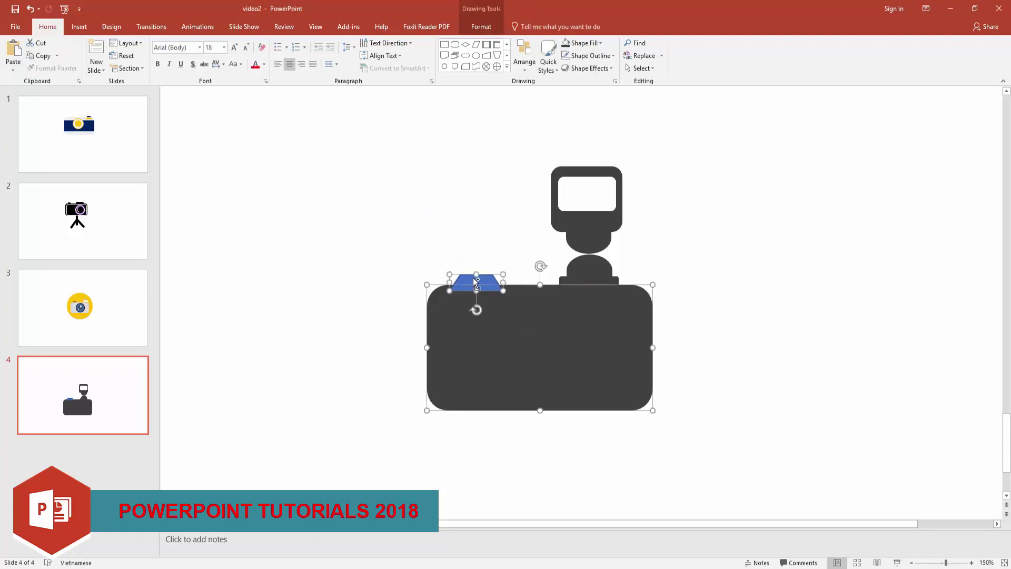
left_click(568, 43)
left_click(751, 167)
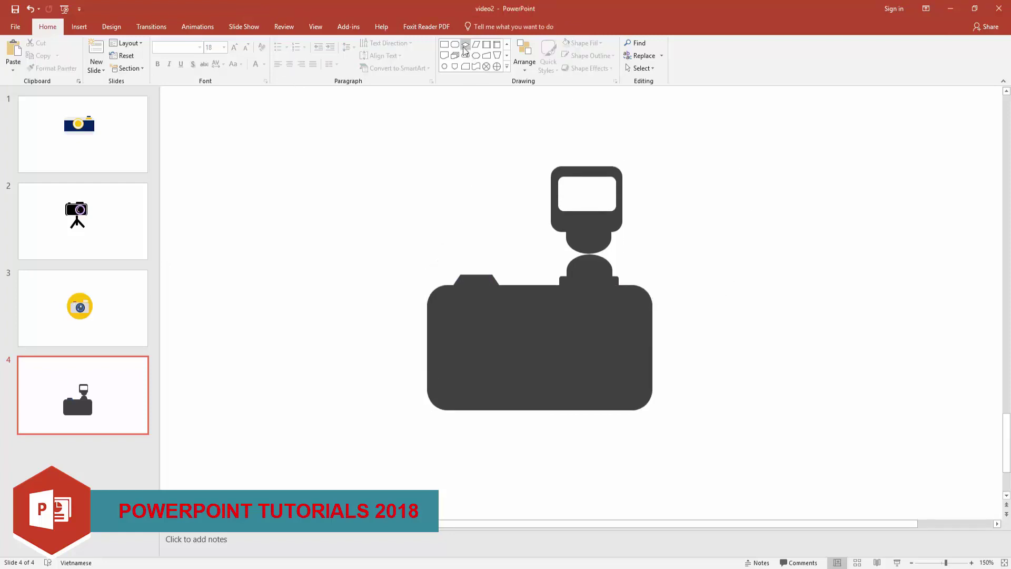
Add a small white circle with no outline at the body's upper left.
left_click(507, 67)
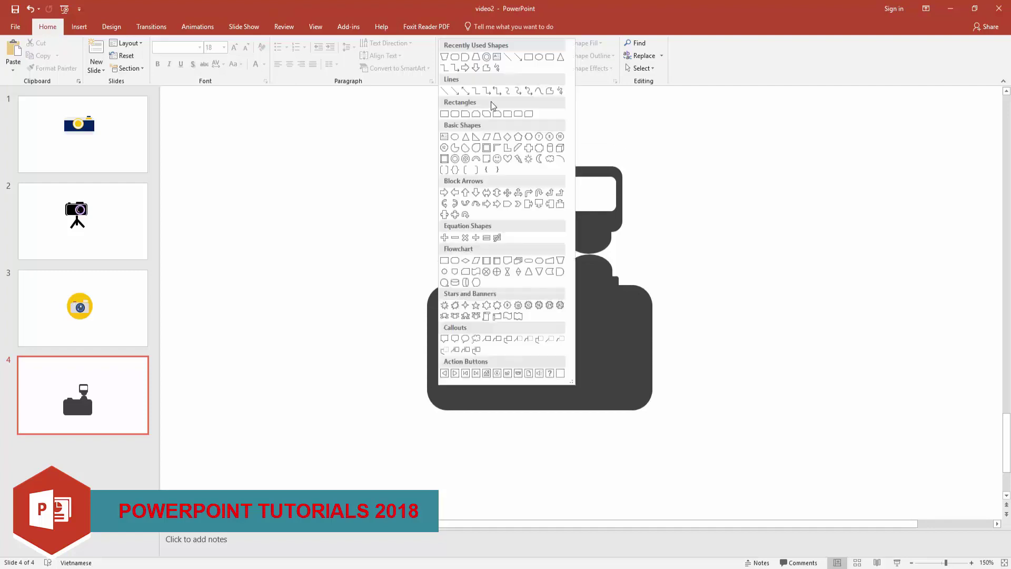
left_click(457, 61)
left_click(476, 56)
left_click_drag(389, 99, 427, 135)
left_click_drag(420, 128, 447, 305)
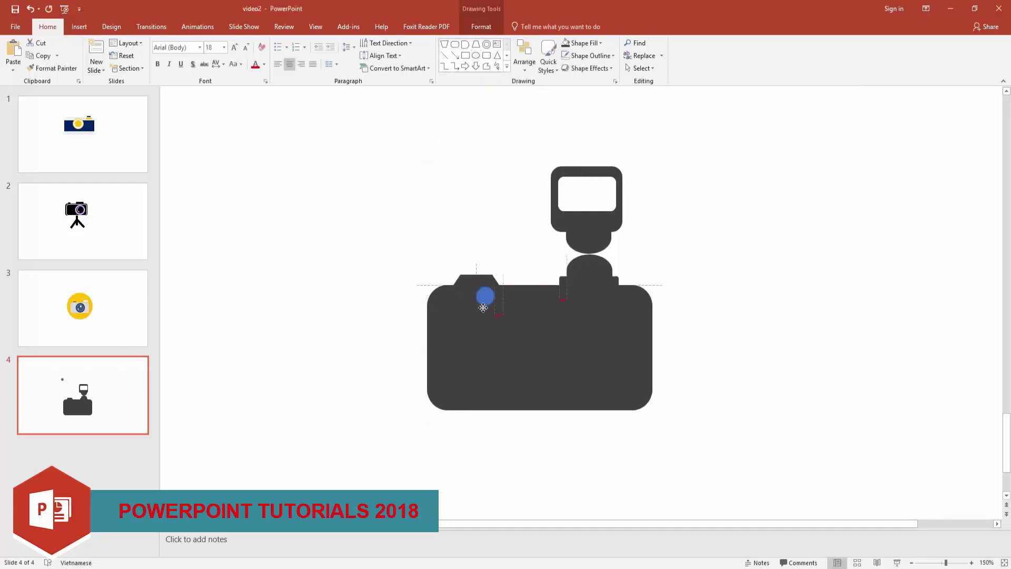
left_click(599, 43)
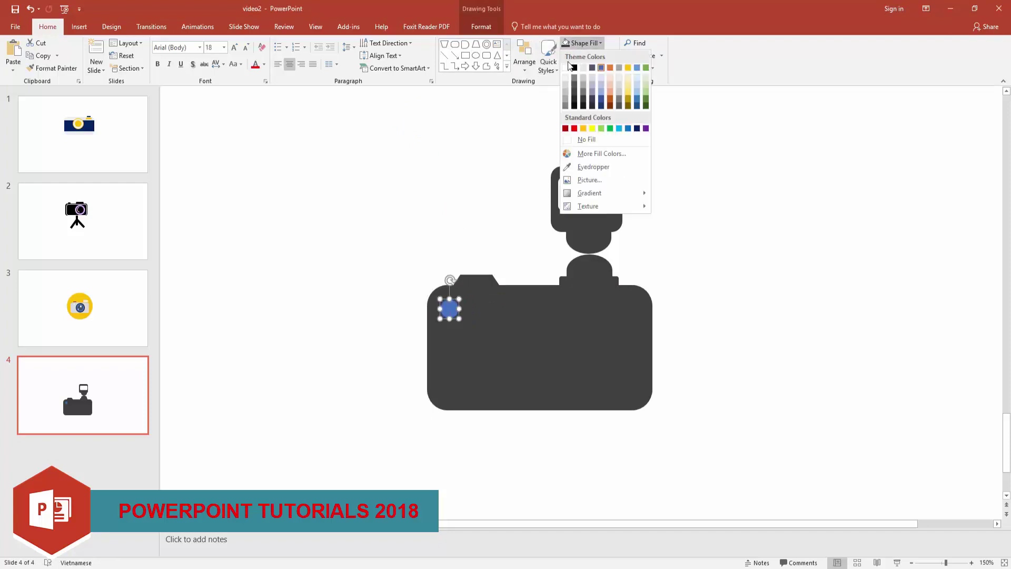
left_click(565, 67)
left_click(591, 55)
left_click(590, 152)
left_click(684, 169)
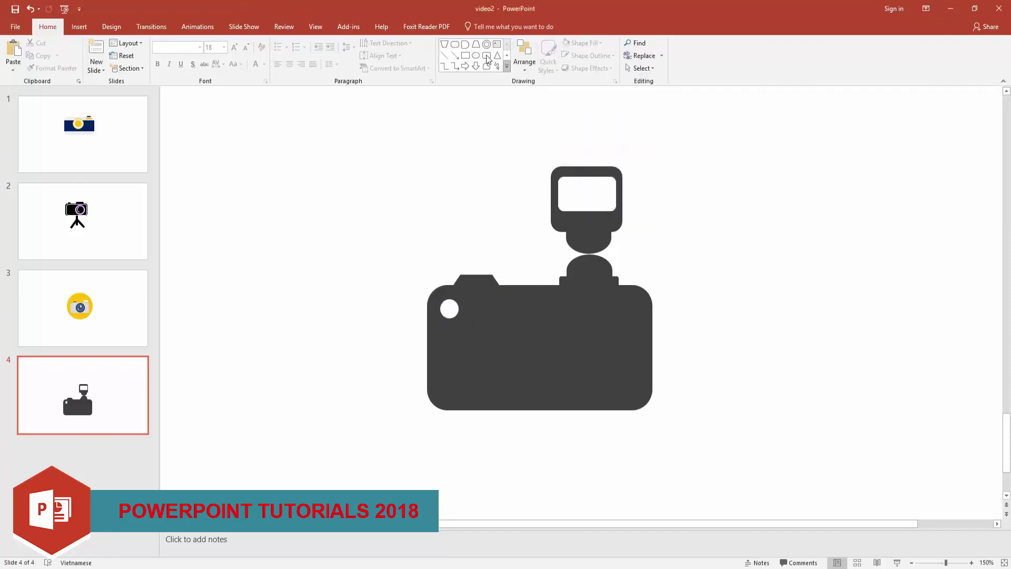
left_click(507, 65)
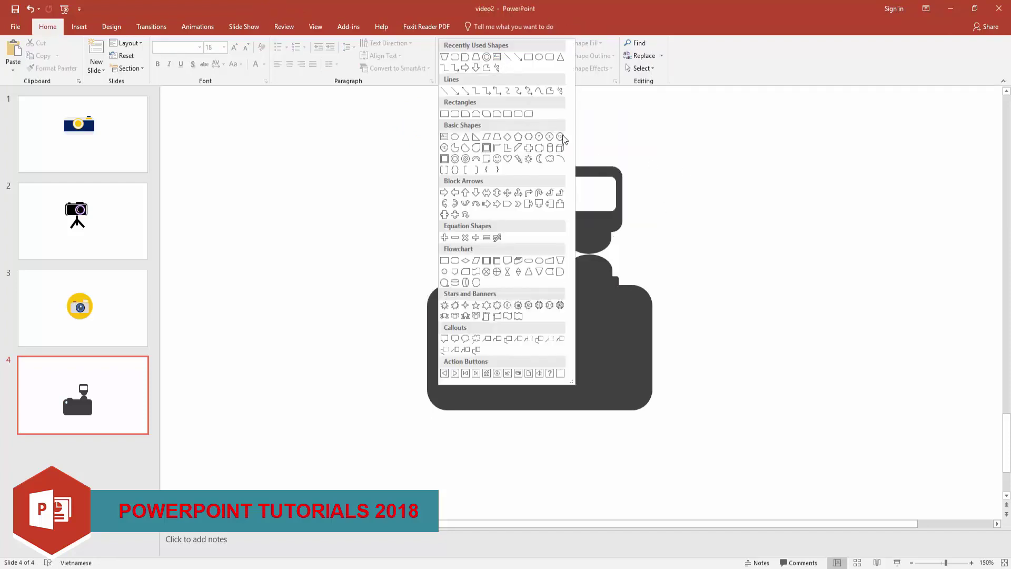
Place a white donut lens ring with a 3 pt red outline on the camera body.
left_click(486, 58)
left_click_drag(314, 185, 418, 284)
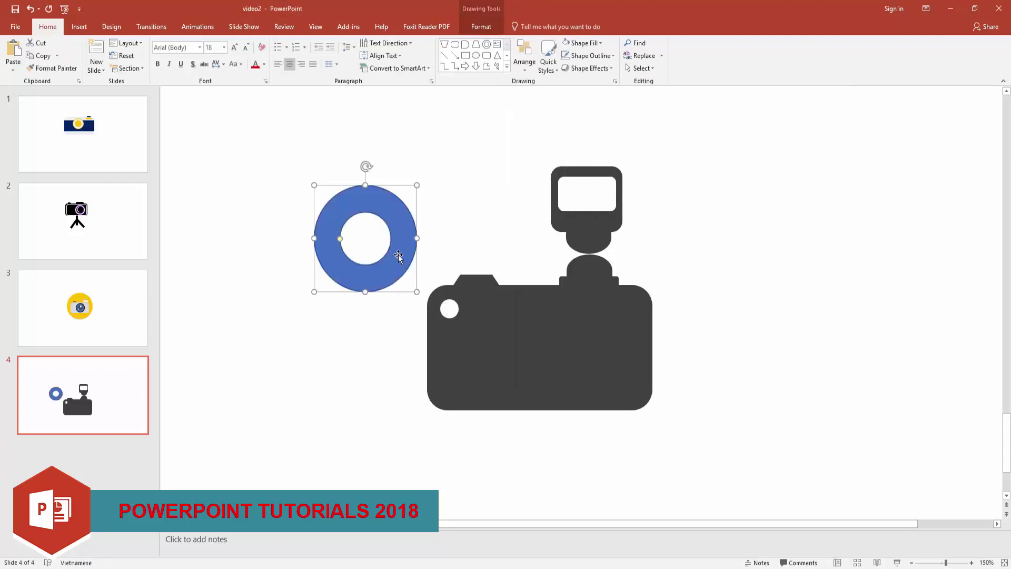
mouse_move(403, 250)
left_mouse_down()
mouse_move(604, 365)
mouse_move(584, 362)
left_mouse_up()
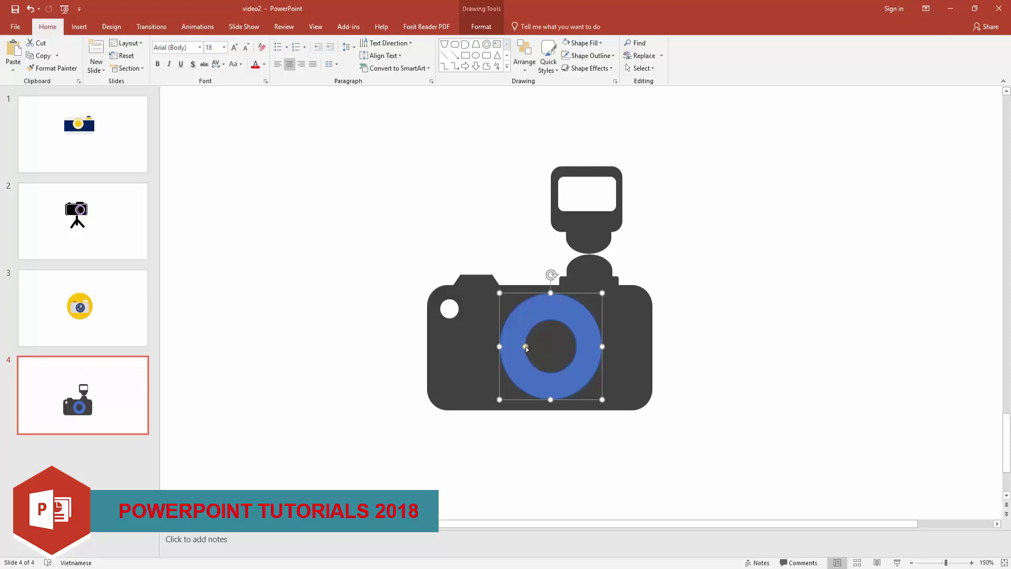
right_click(566, 323)
left_click(673, 158)
left_click(585, 43)
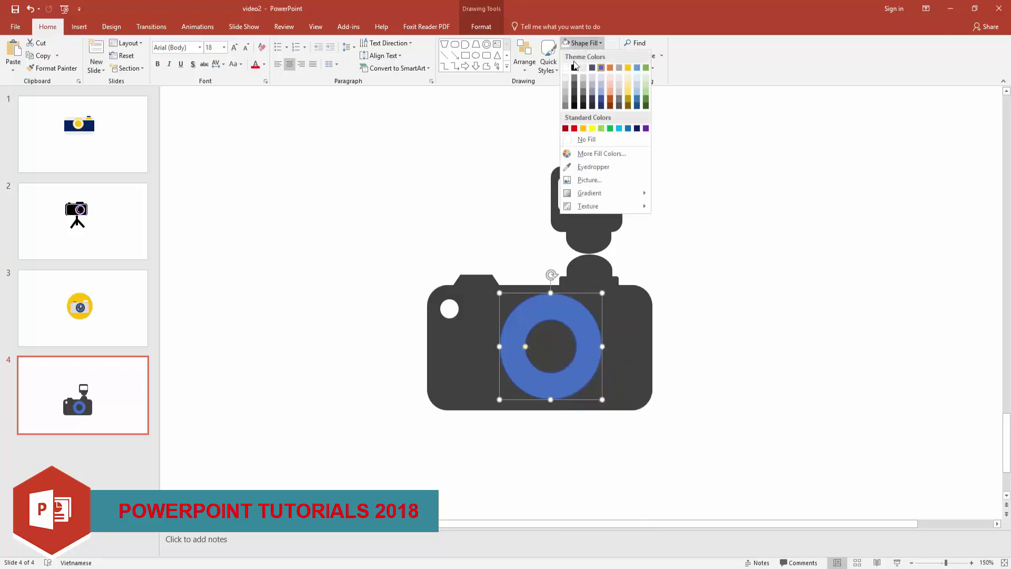
left_click(570, 62)
left_click(590, 55)
left_click(575, 140)
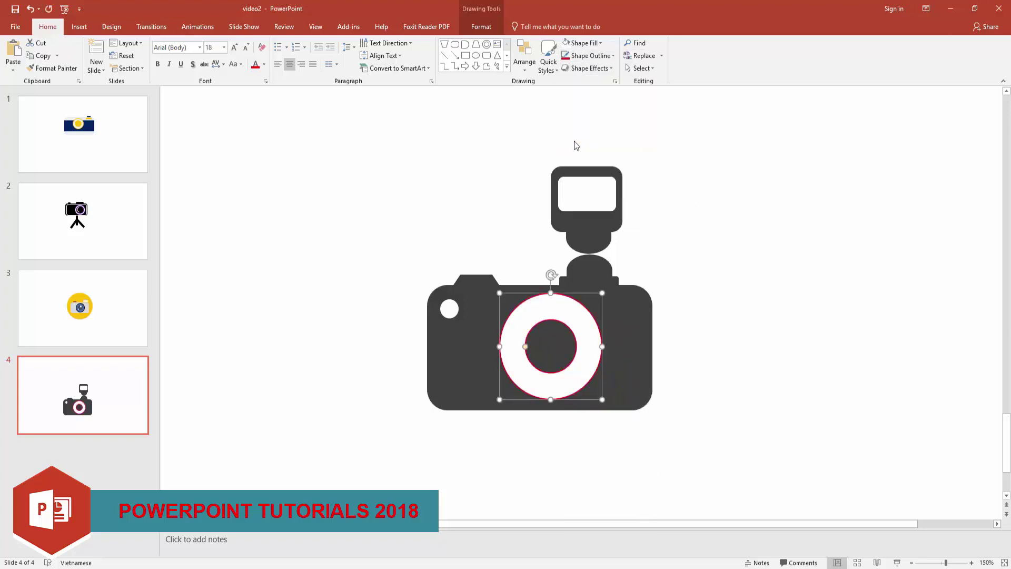
left_click(590, 55)
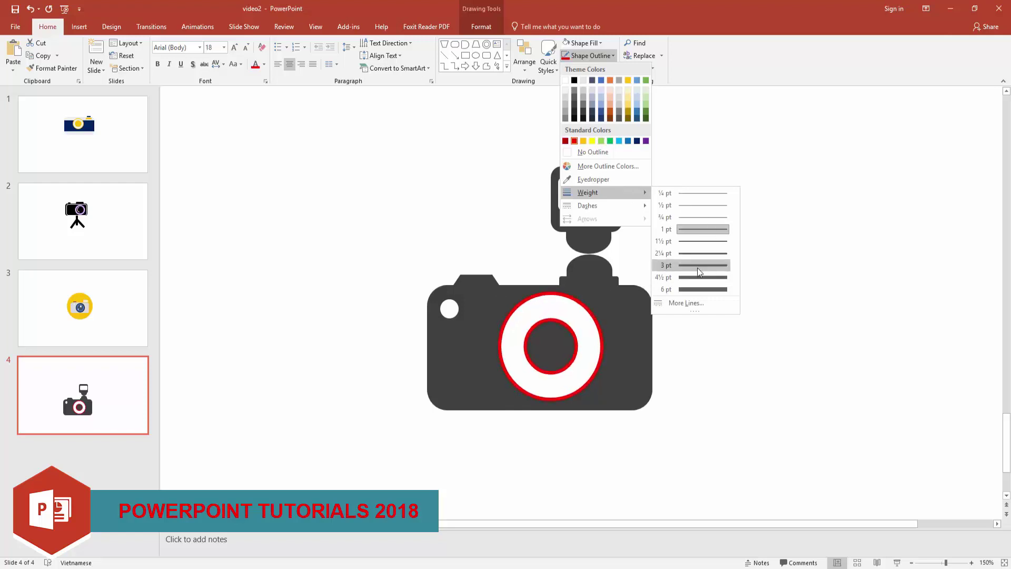
left_click(697, 267)
mouse_move(536, 293)
left_mouse_down()
mouse_move(514, 301)
mouse_move(583, 354)
mouse_move(512, 337)
left_mouse_up()
Nudge the lens ring slightly lower, leaving its outline weight unchanged.
left_click(751, 298)
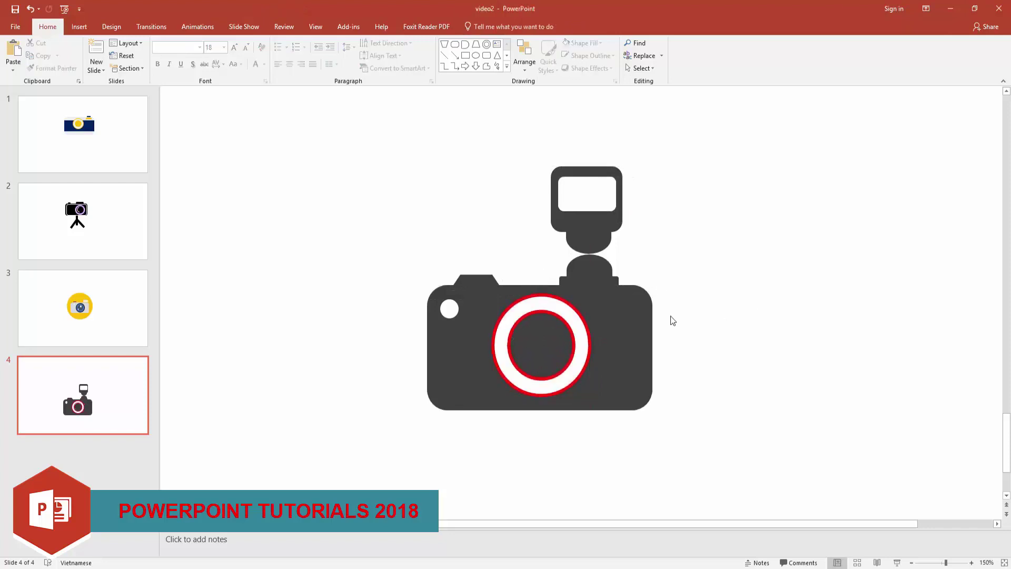
left_click(544, 304)
left_click_drag(545, 304, 484, 290)
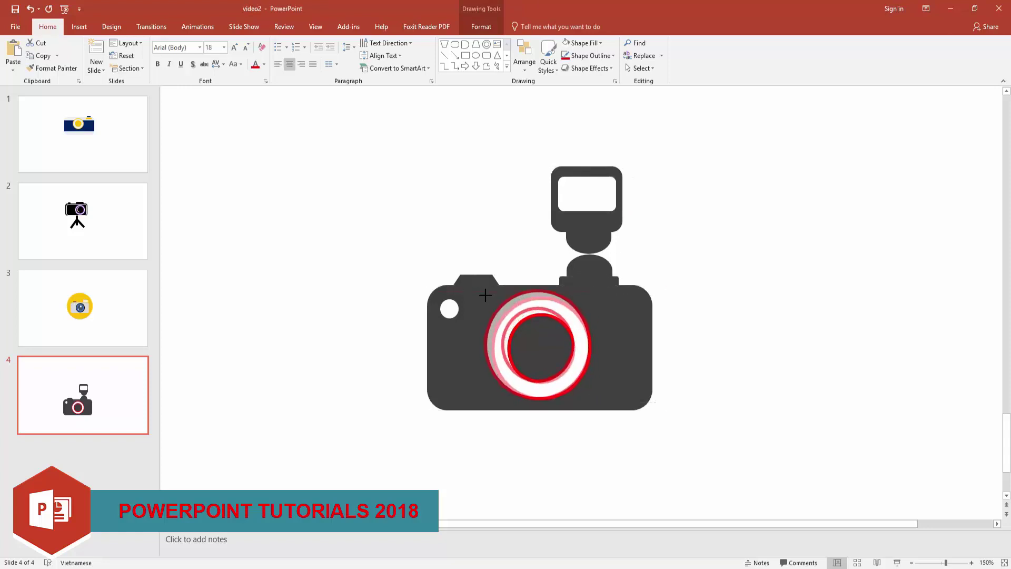
left_click_drag(581, 361, 581, 366)
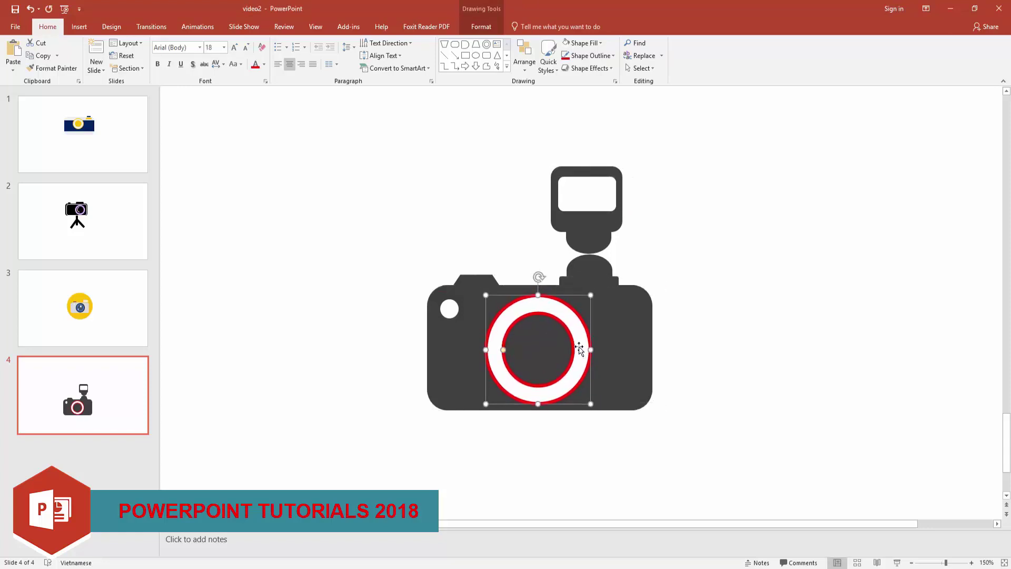
left_click(728, 349)
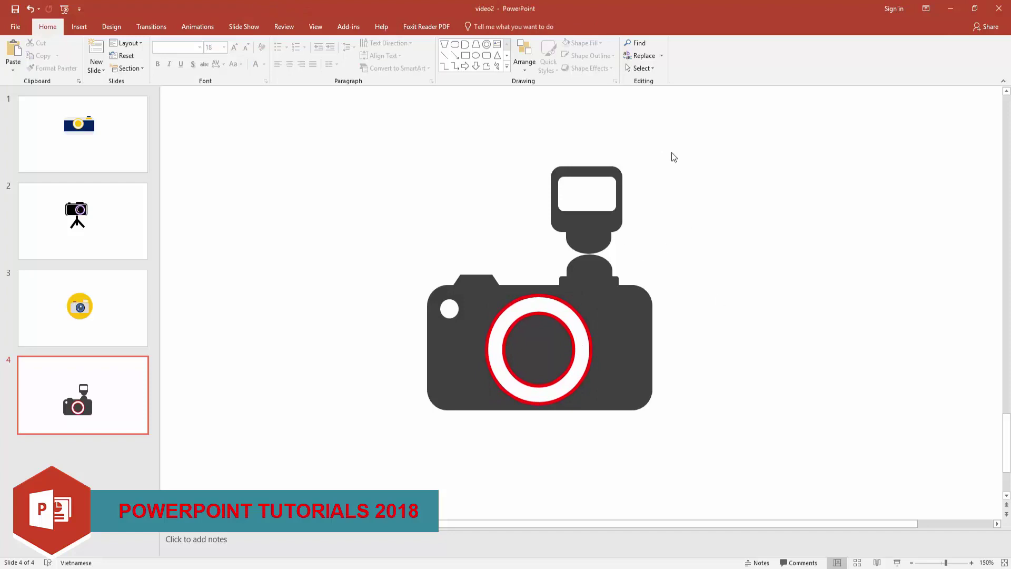
left_click(536, 299)
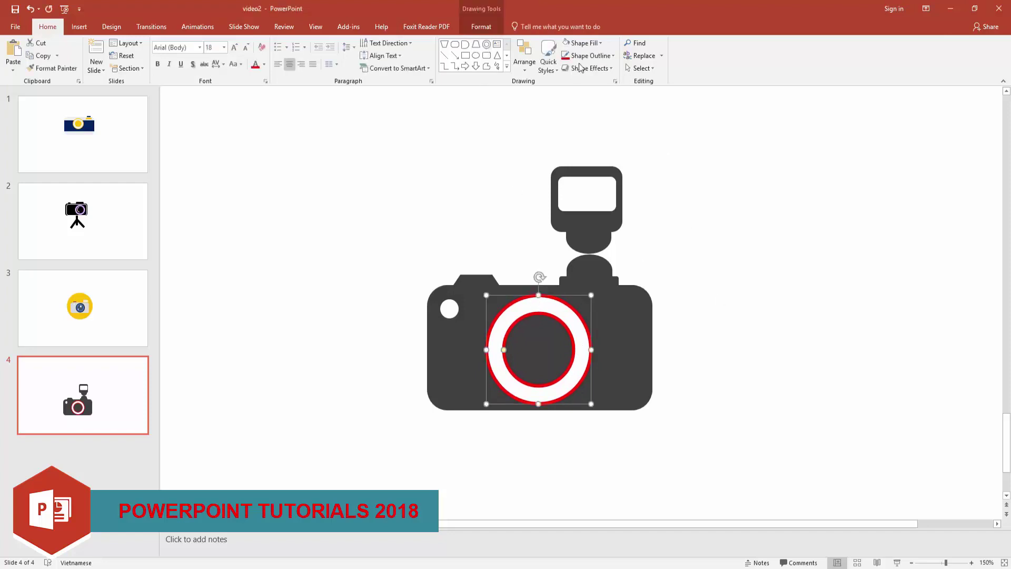
left_click(589, 56)
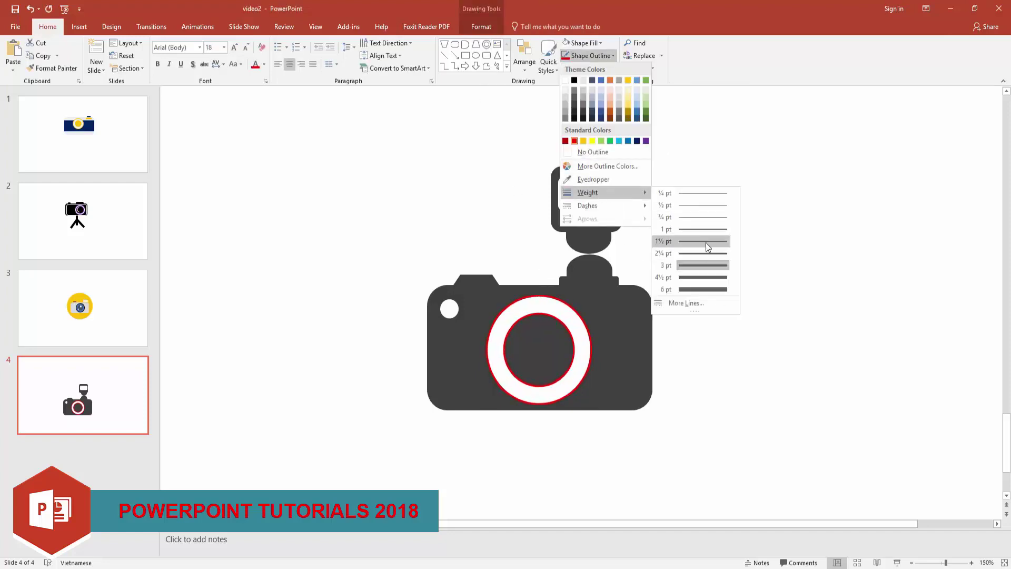
left_click(706, 243)
left_click(478, 140)
Draw a dark grey inner lens circle with a red outline inside the ring.
left_click(476, 55)
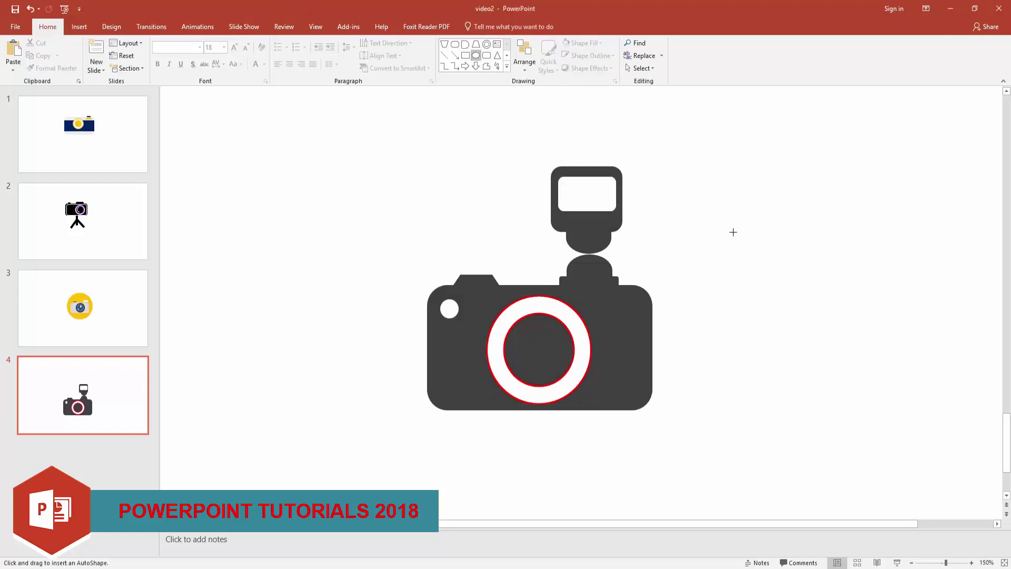
mouse_move(732, 232)
left_mouse_down()
mouse_move(786, 281)
mouse_move(537, 345)
left_mouse_up()
left_click(590, 55)
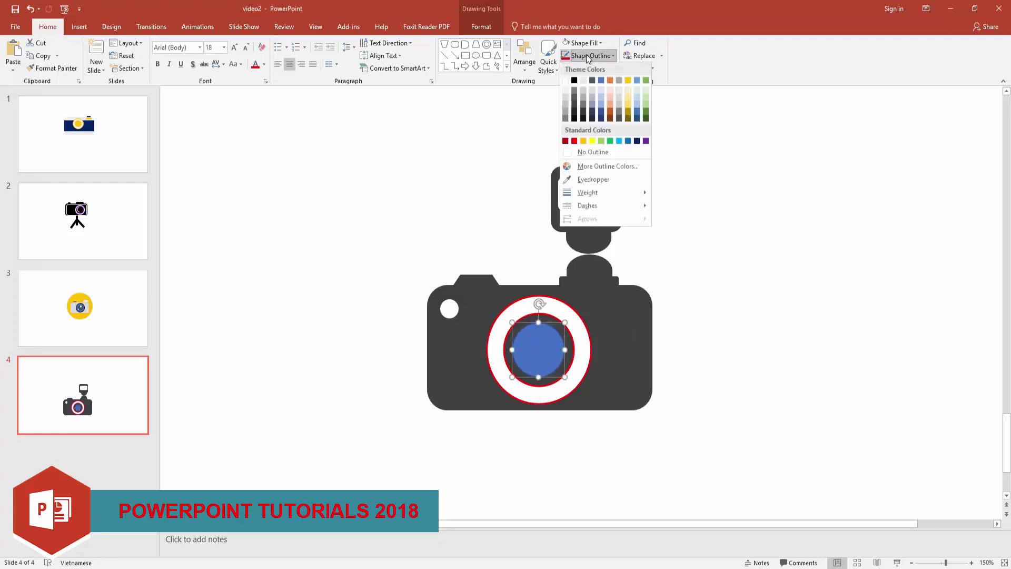
left_click(582, 152)
left_click(589, 43)
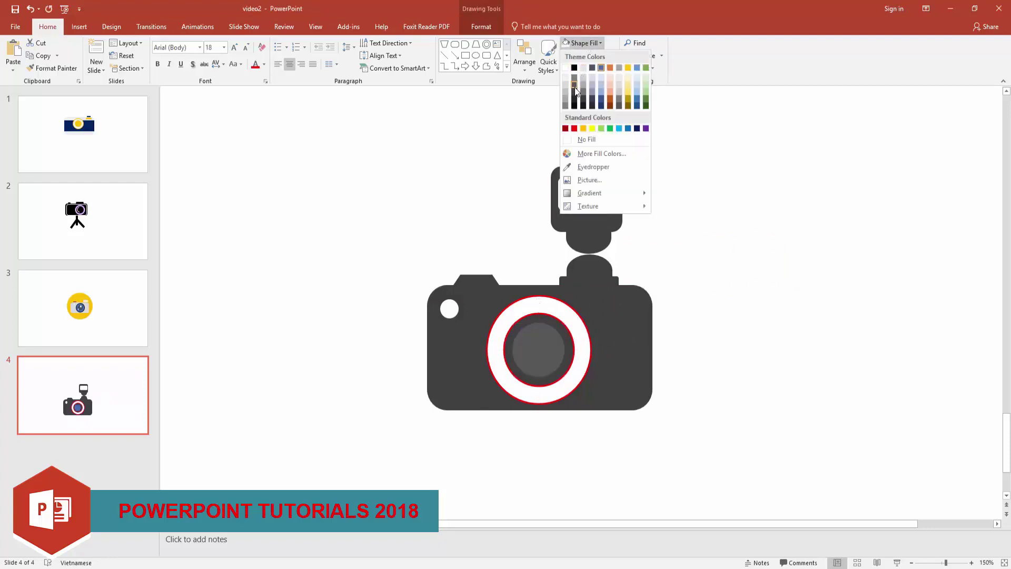
left_click(578, 90)
left_click(765, 190)
left_click(540, 358)
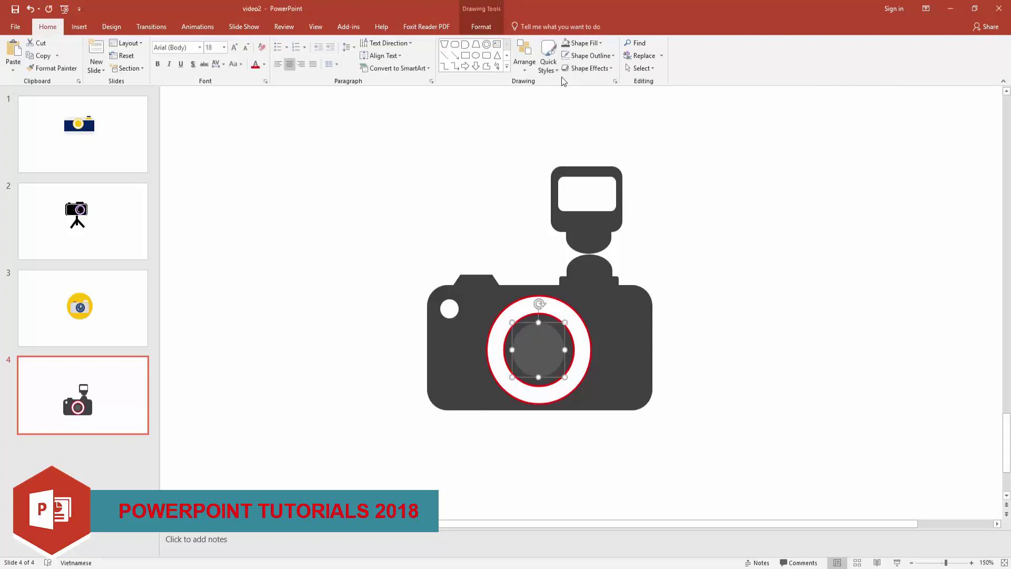
left_click(587, 55)
left_click(575, 141)
left_click(708, 161)
Add two outline-free white highlight dots on the lens, one larger and one smaller.
left_click(476, 56)
mouse_move(459, 145)
left_mouse_down()
mouse_move(481, 167)
mouse_move(548, 347)
mouse_move(536, 348)
mouse_move(552, 329)
left_mouse_up()
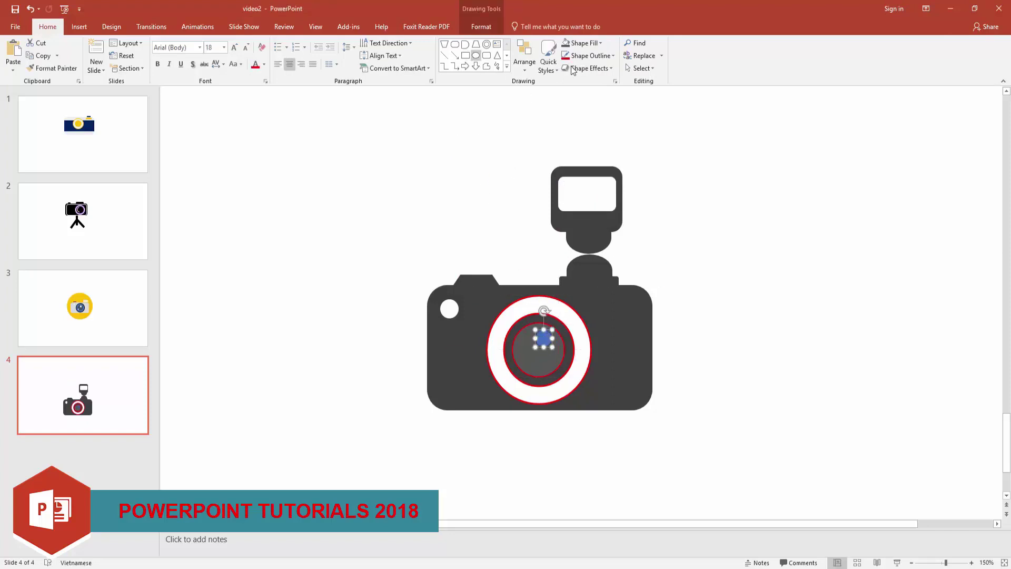
left_click(584, 42)
left_click(566, 79)
left_click(591, 55)
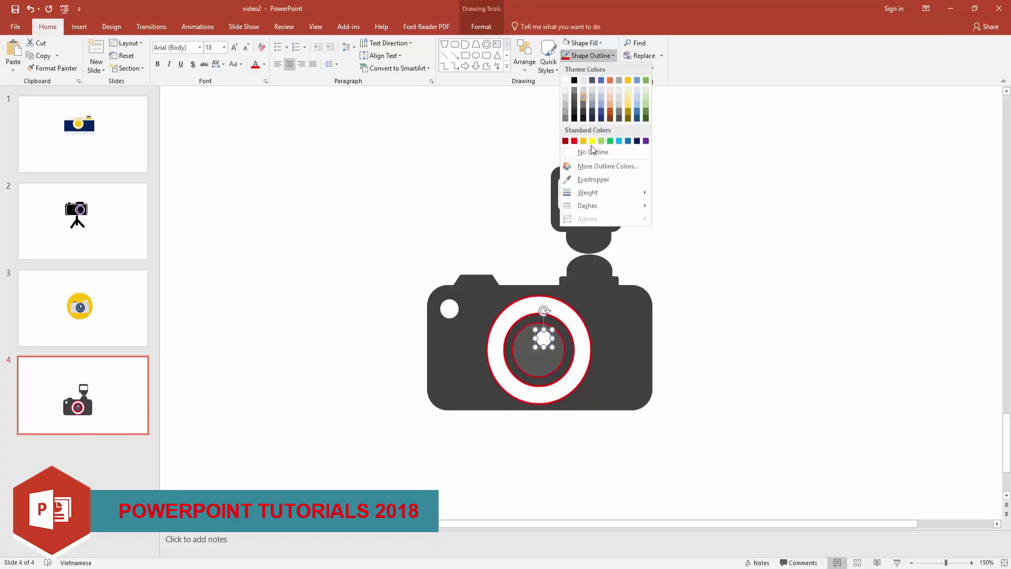
left_click(592, 152)
left_click(476, 56)
left_click_drag(465, 152, 479, 166)
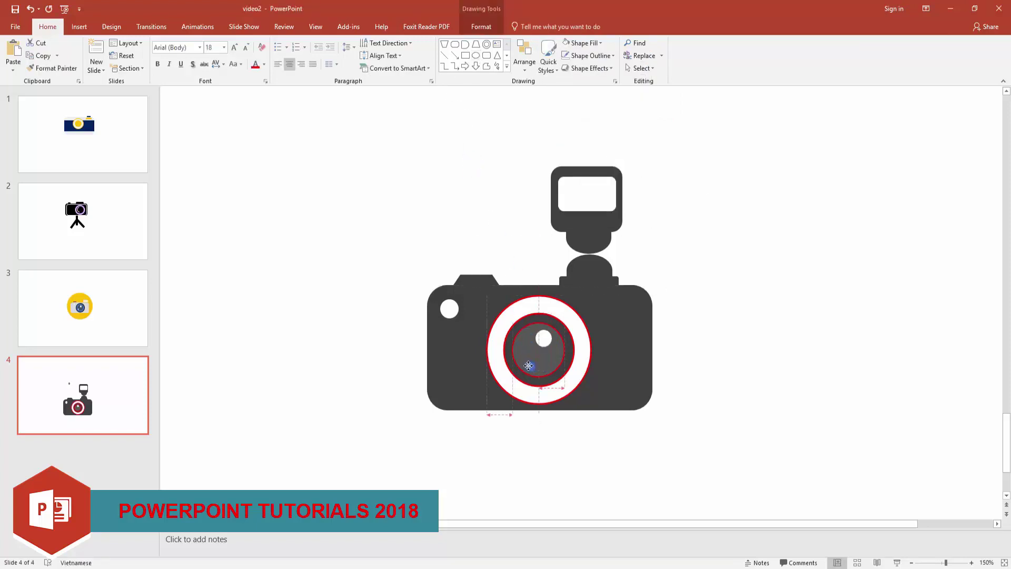
left_click(574, 43)
left_click(567, 80)
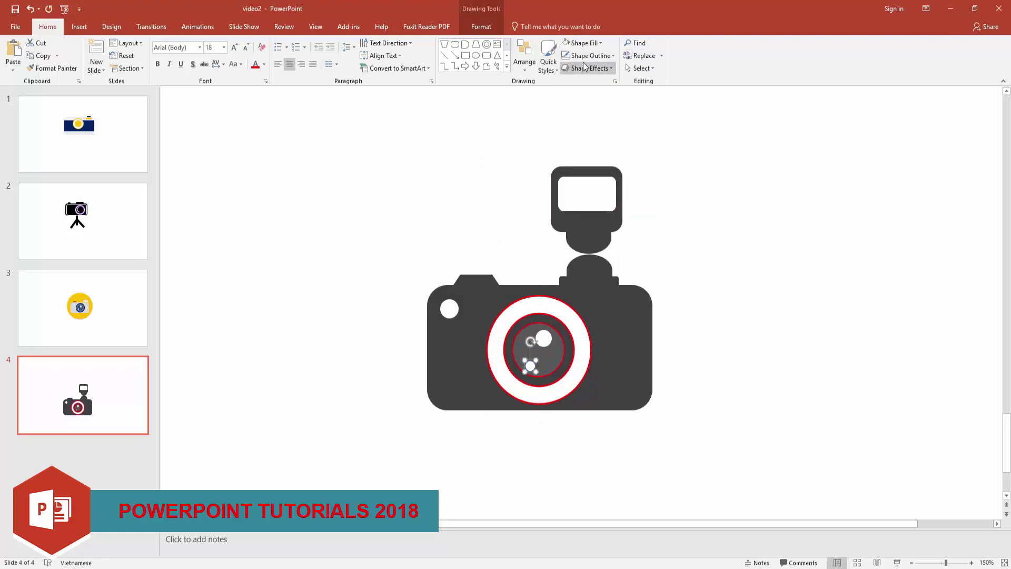
left_click(590, 56)
left_click(592, 152)
left_click(749, 240)
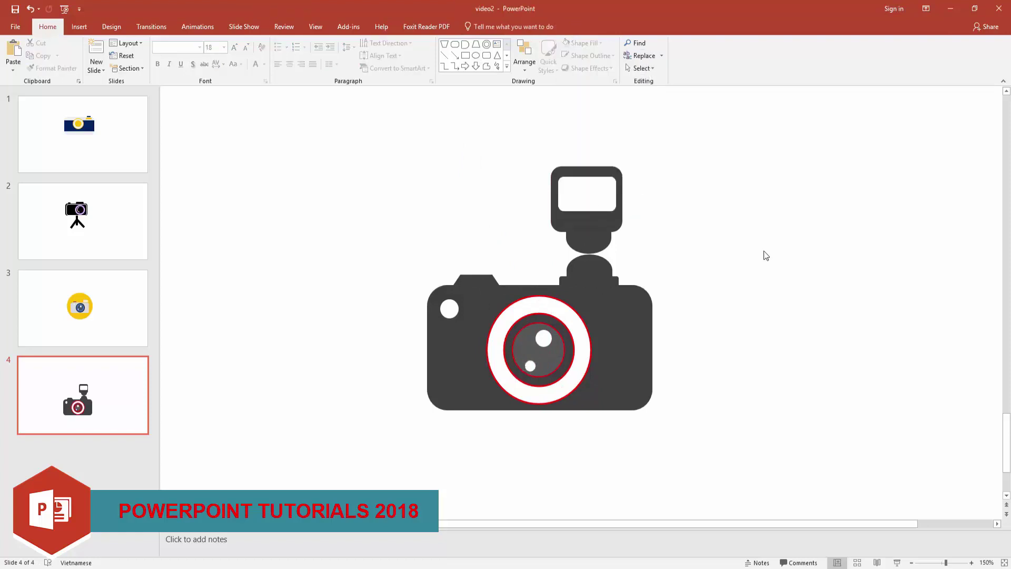
mouse_move(544, 338)
left_mouse_down()
mouse_move(552, 343)
mouse_move(537, 365)
left_mouse_up()
Group all camera shapes, shrink the group, and shift it right and down.
left_click(657, 120)
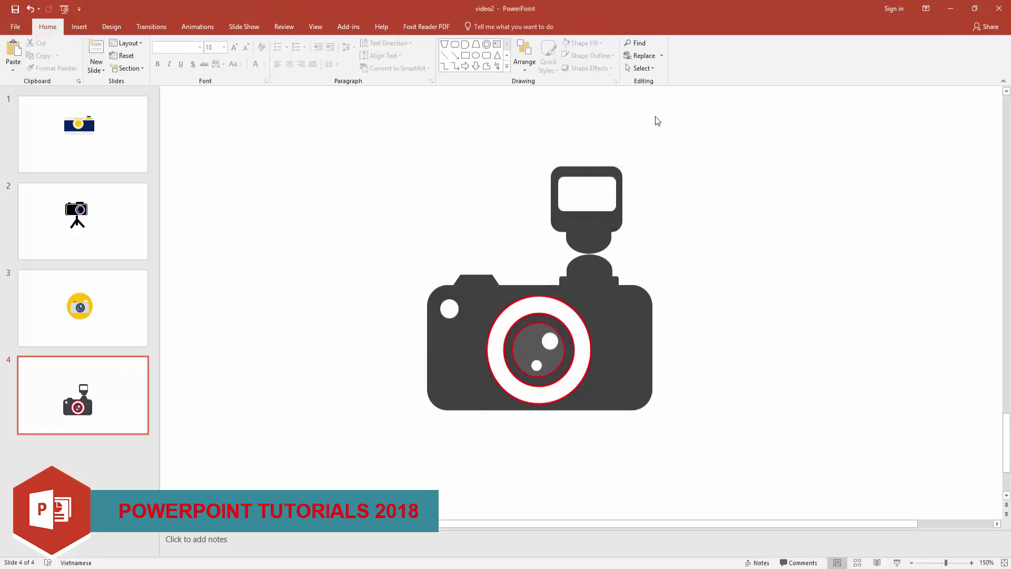
left_click(525, 69)
left_click(762, 318)
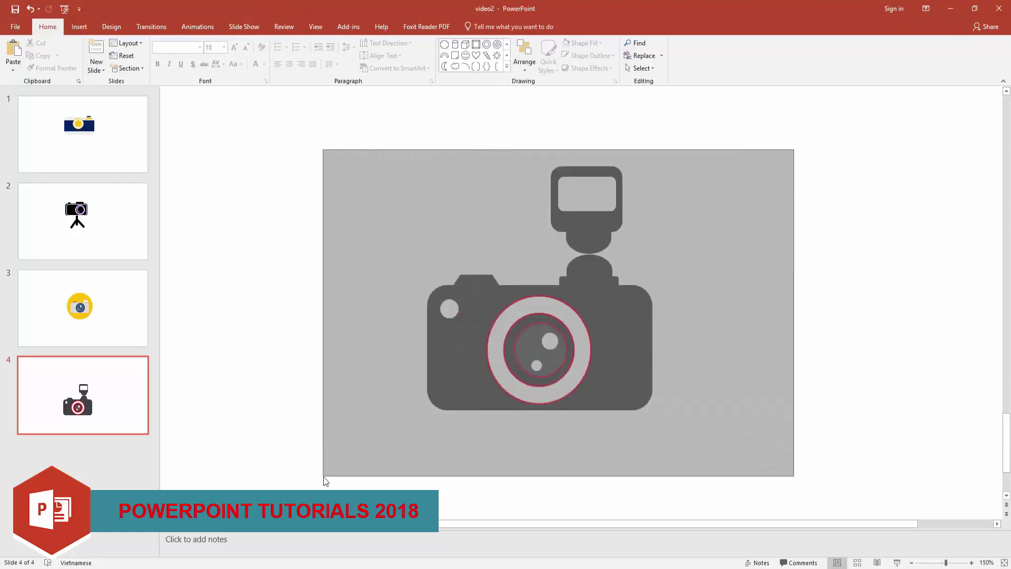
left_click_drag(796, 155, 322, 488)
right_click(634, 318)
left_click(757, 385)
left_click(775, 302)
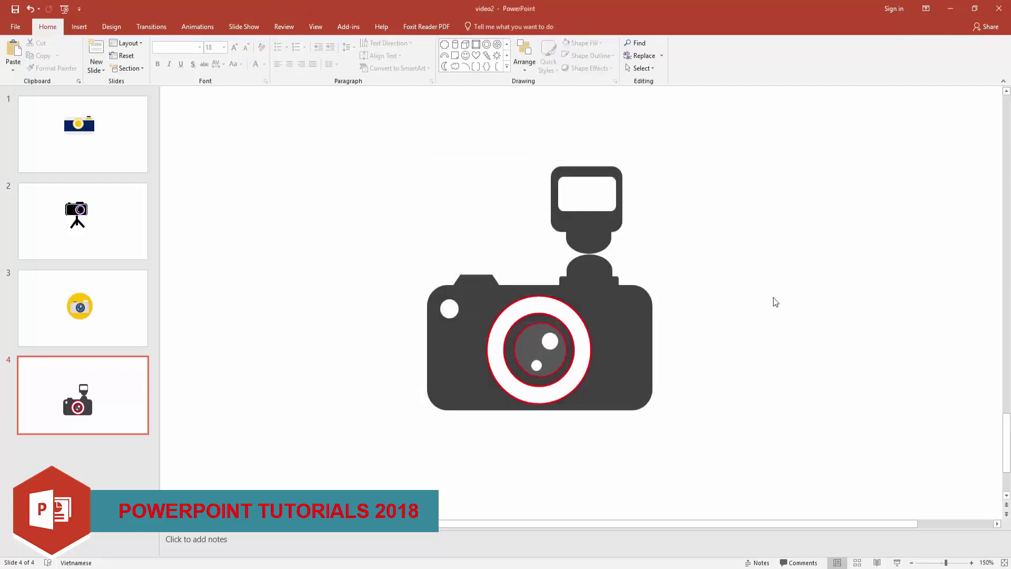
left_click(631, 356)
left_click_drag(653, 411, 593, 342)
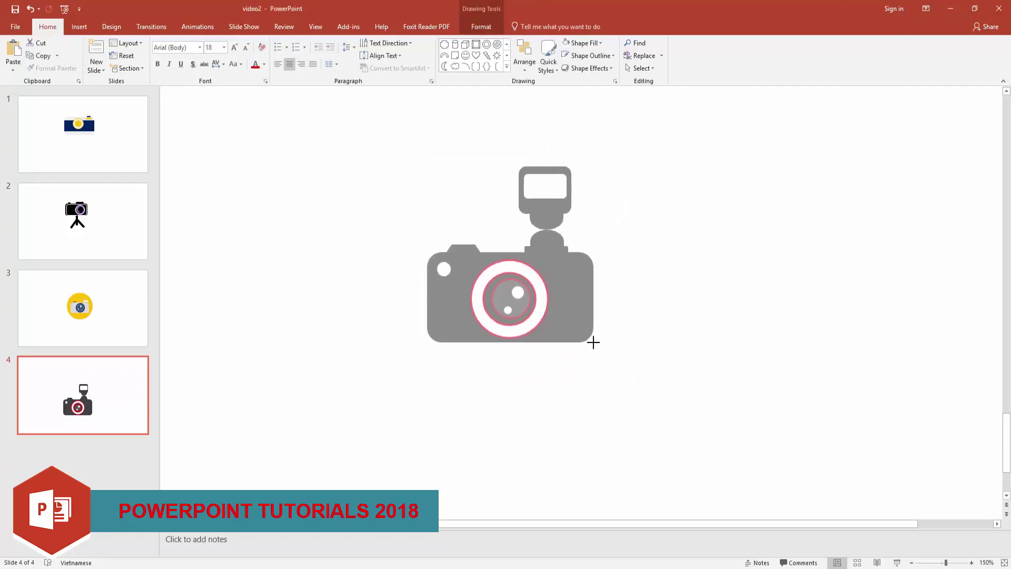
left_click_drag(509, 299, 558, 319)
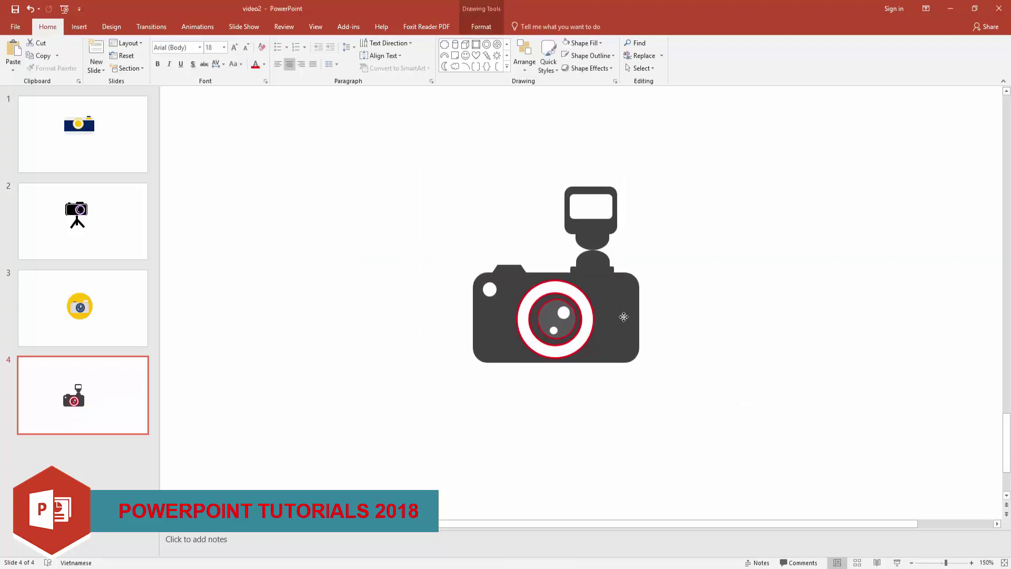
Ungroup, centre the inner lens within the ring with Align Center, then regroup.
right_click(611, 323)
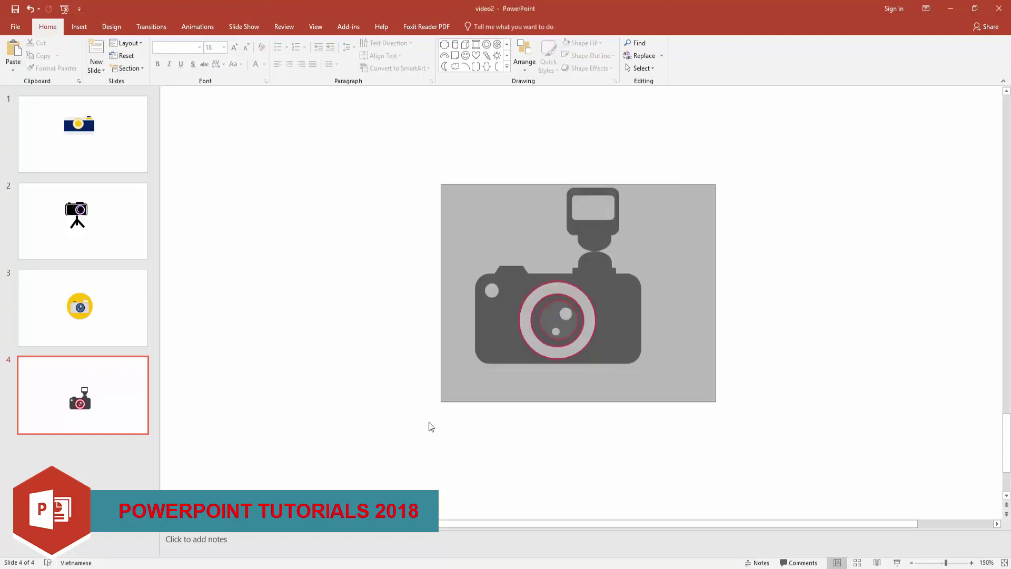
left_click(711, 410)
left_click(725, 323)
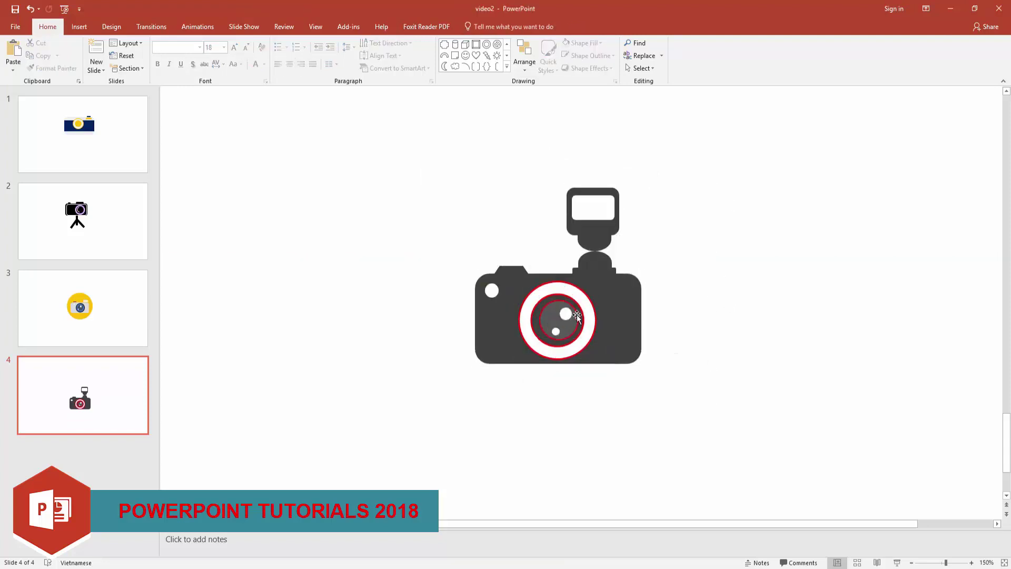
left_click(551, 311)
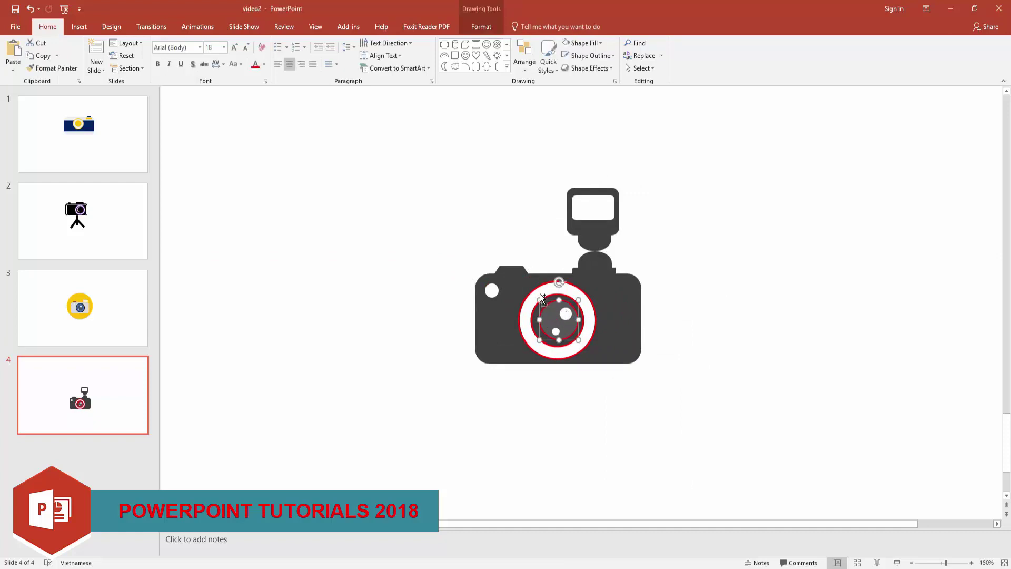
left_click(554, 297, "shift")
left_click(482, 27)
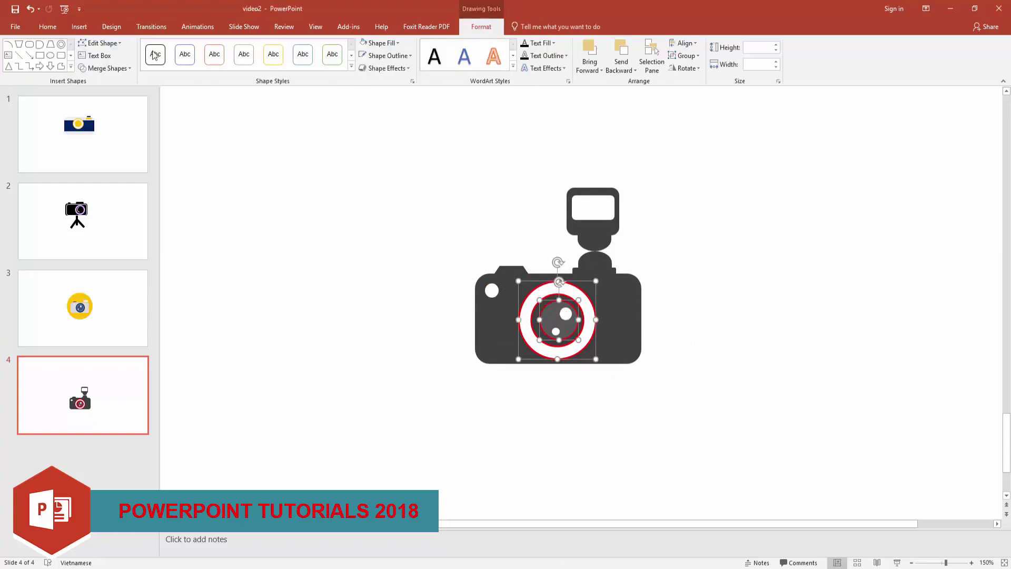
left_click(684, 44)
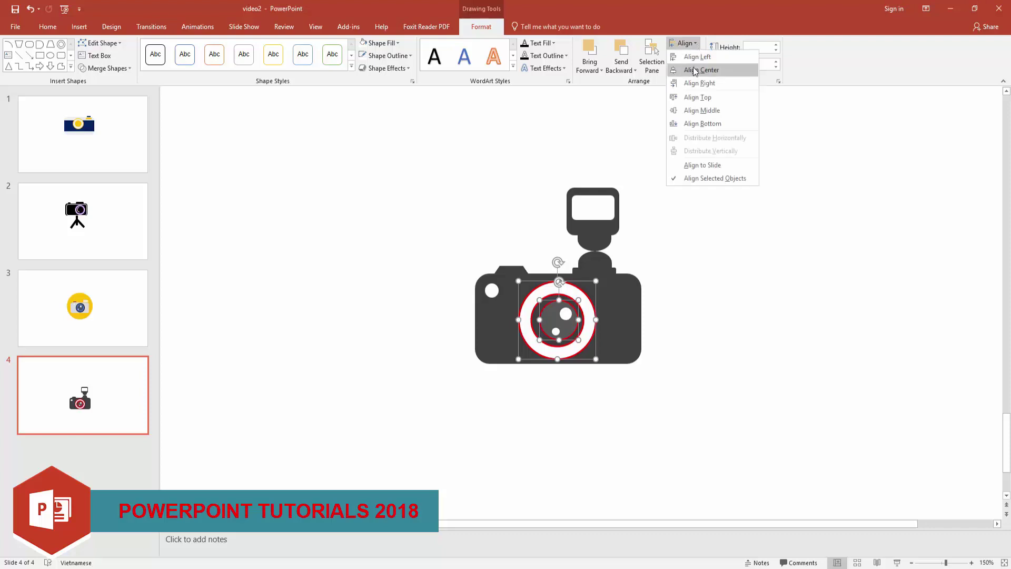
left_click(695, 70)
left_click_drag(719, 164, 437, 425)
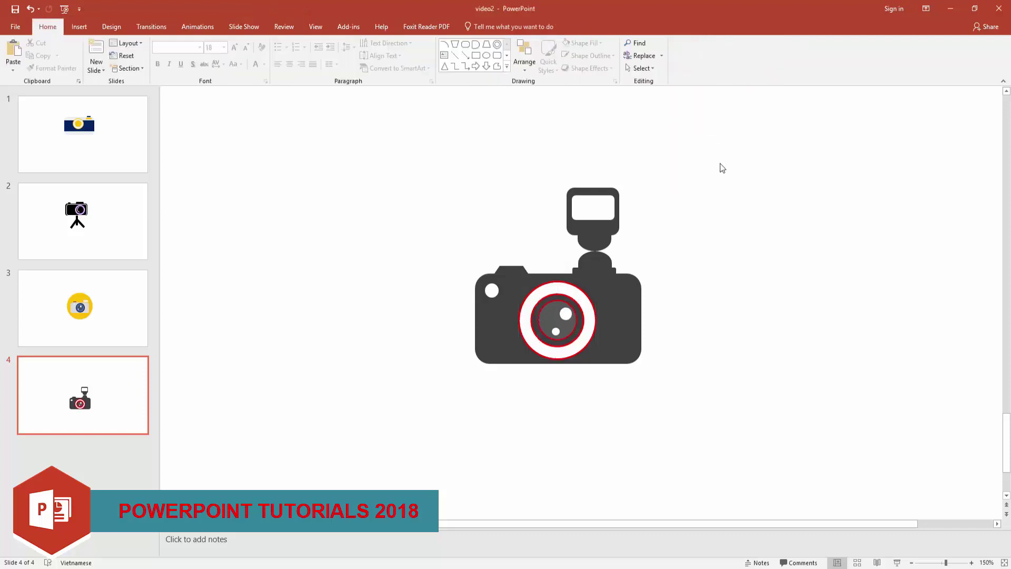
right_click(615, 306)
left_click(750, 243)
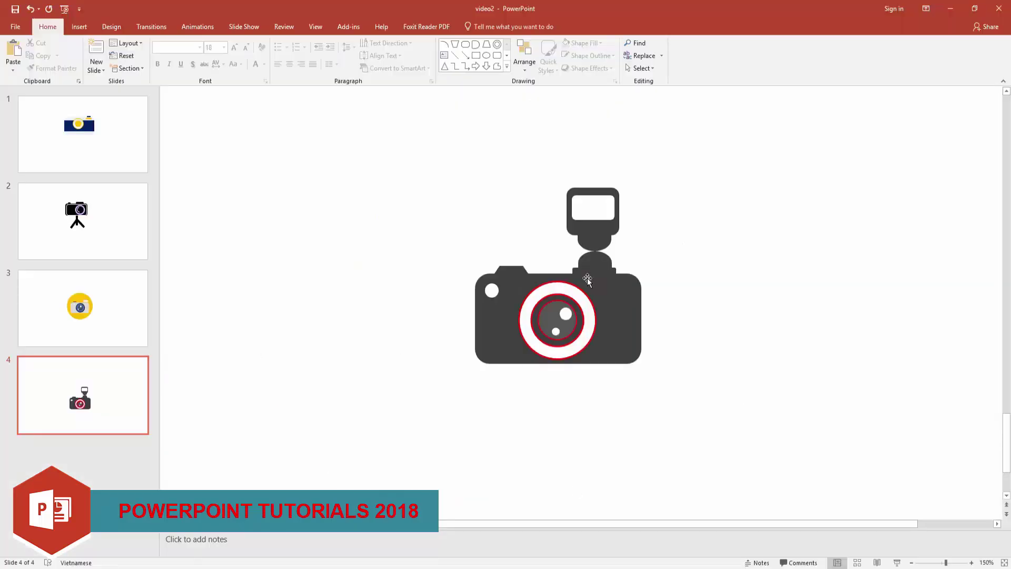
Add a new slide and draw a rounded-rectangle camera body near the centre.
left_click(95, 50)
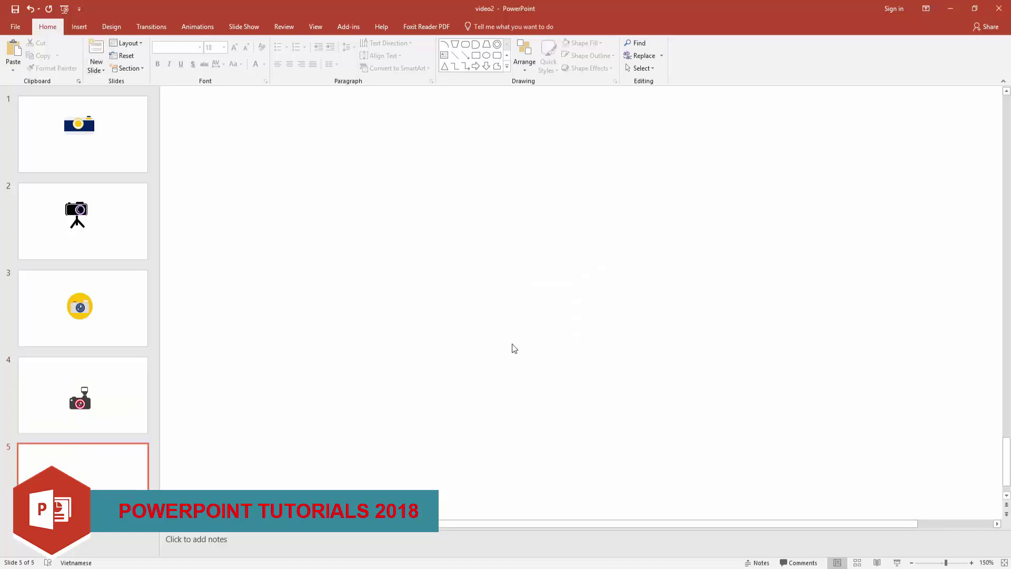
left_click(498, 56)
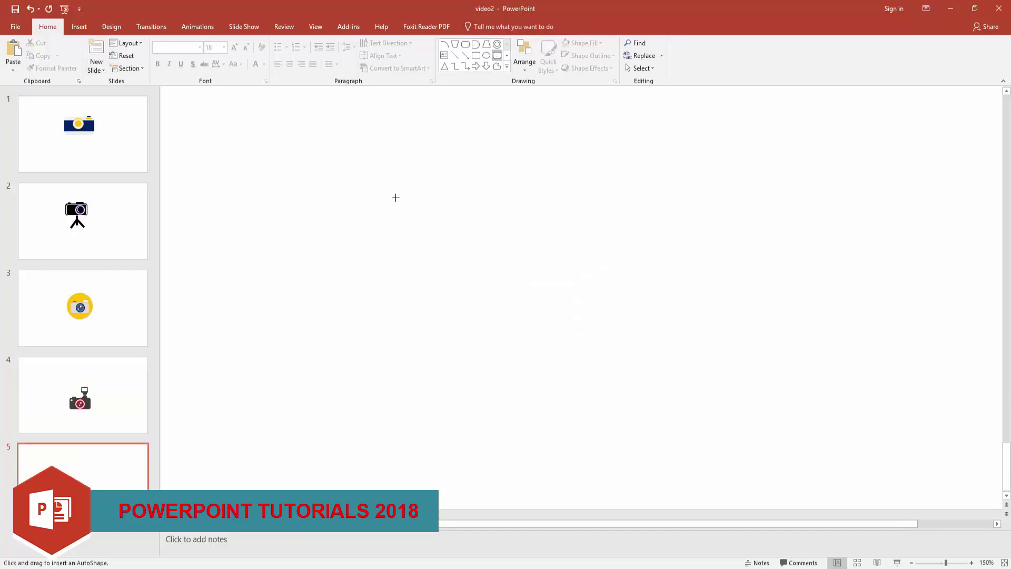
left_click_drag(427, 236, 682, 342)
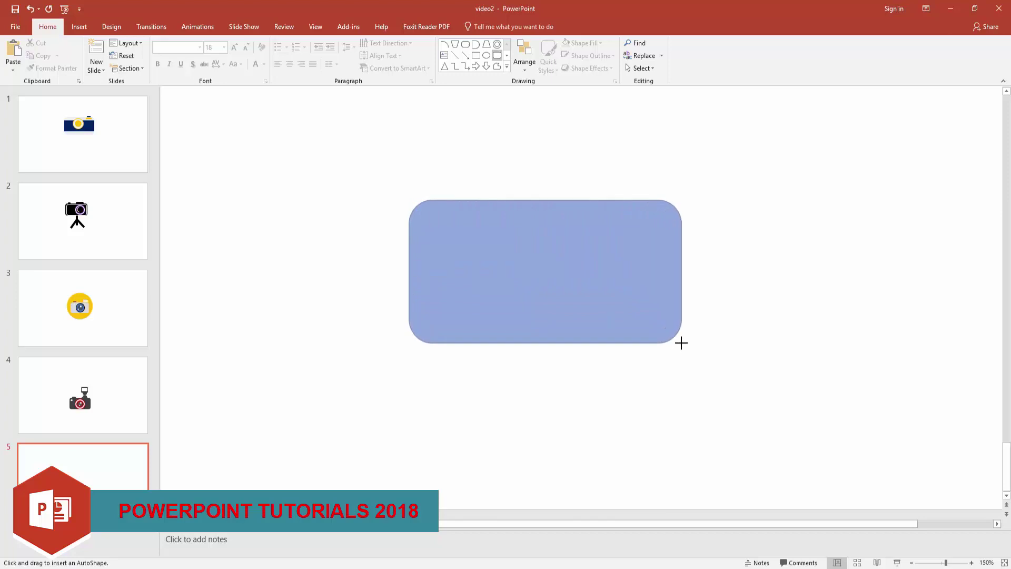
Fill the rounded rectangle dark grey (Black Lighter 25%) and remove its outline.
left_click(582, 43)
left_click(574, 67)
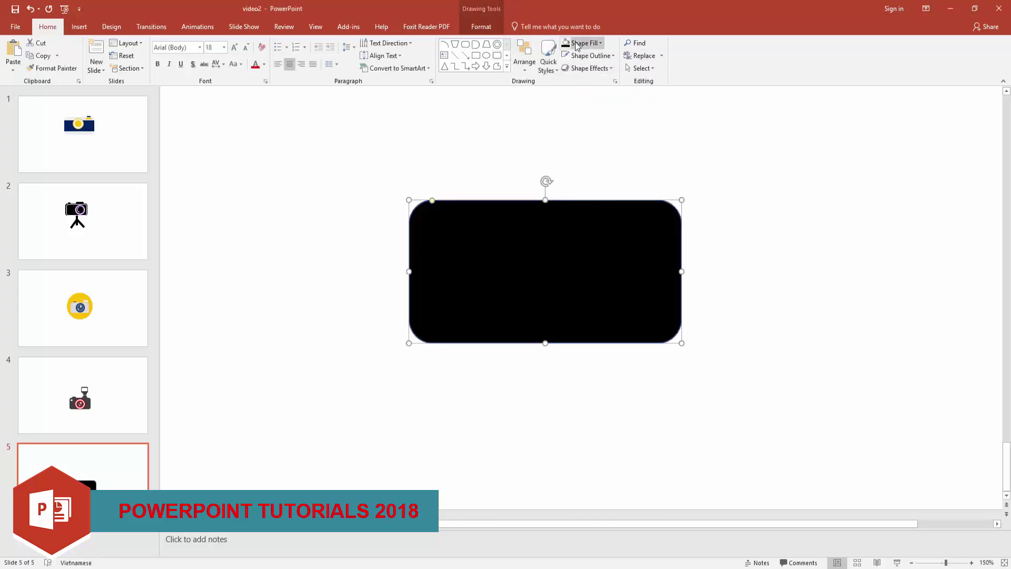
left_click(582, 43)
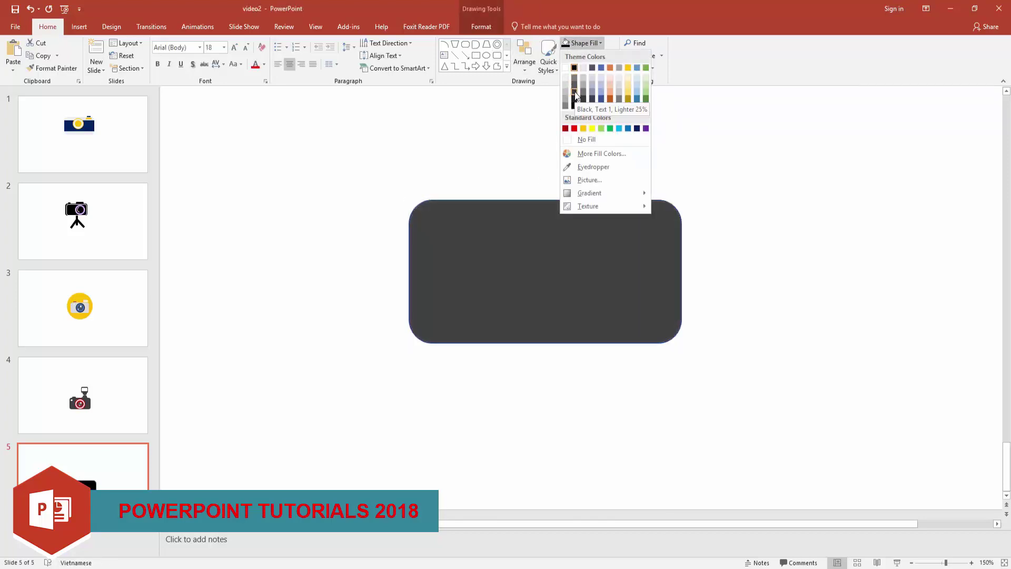
left_click(576, 95)
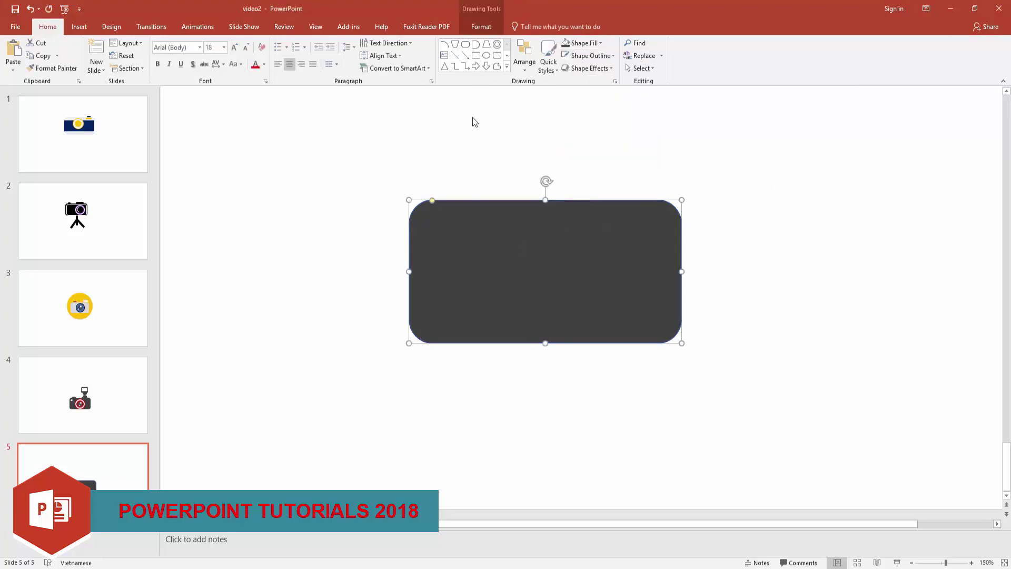
left_click(591, 55)
left_click(588, 151)
key("Escape")
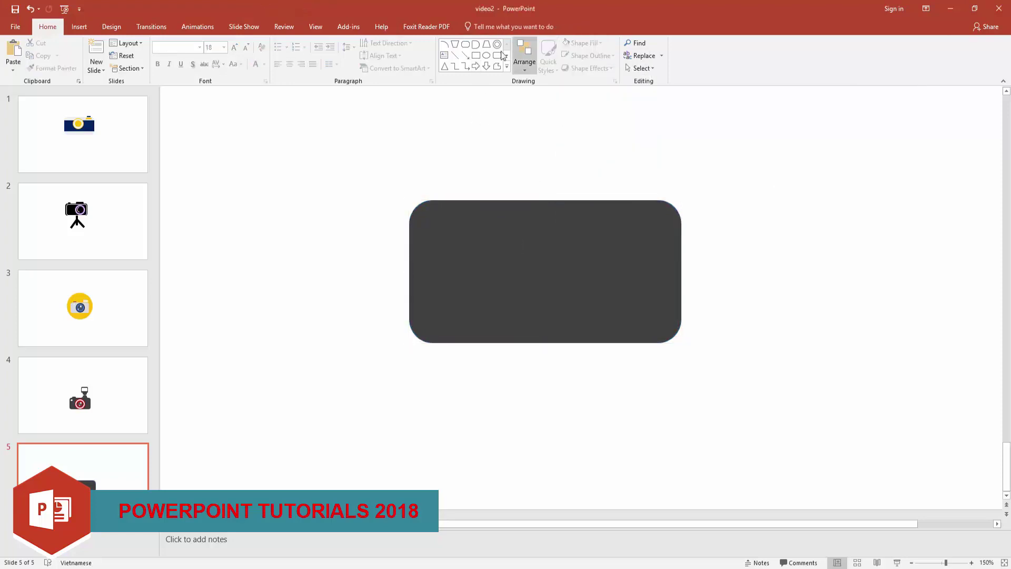
Draw a trapezoid and place it on the rectangle's top edge.
left_click(486, 44)
left_click_drag(511, 117, 600, 158)
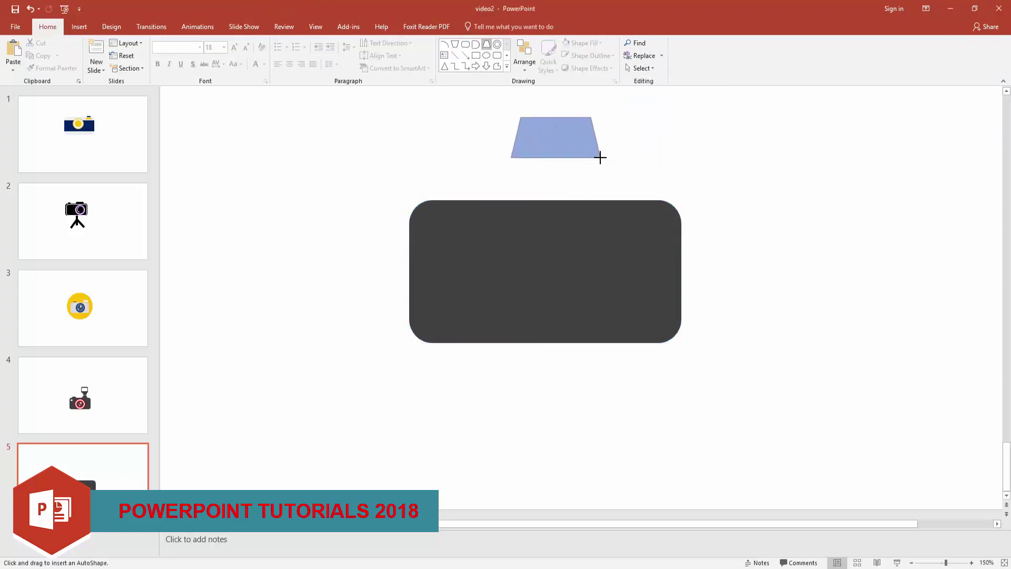
left_click_drag(600, 158, 557, 186)
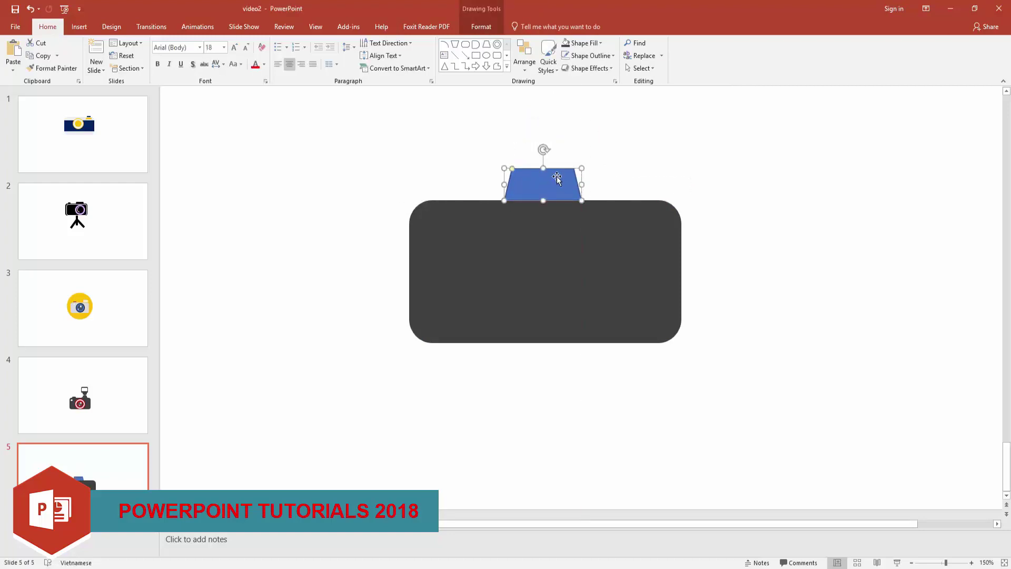
left_click(575, 129)
Copy the rectangle's dark grey, outline-free formatting onto the trapezoid and widen it.
left_click(543, 185)
left_click(545, 240)
left_click(542, 178)
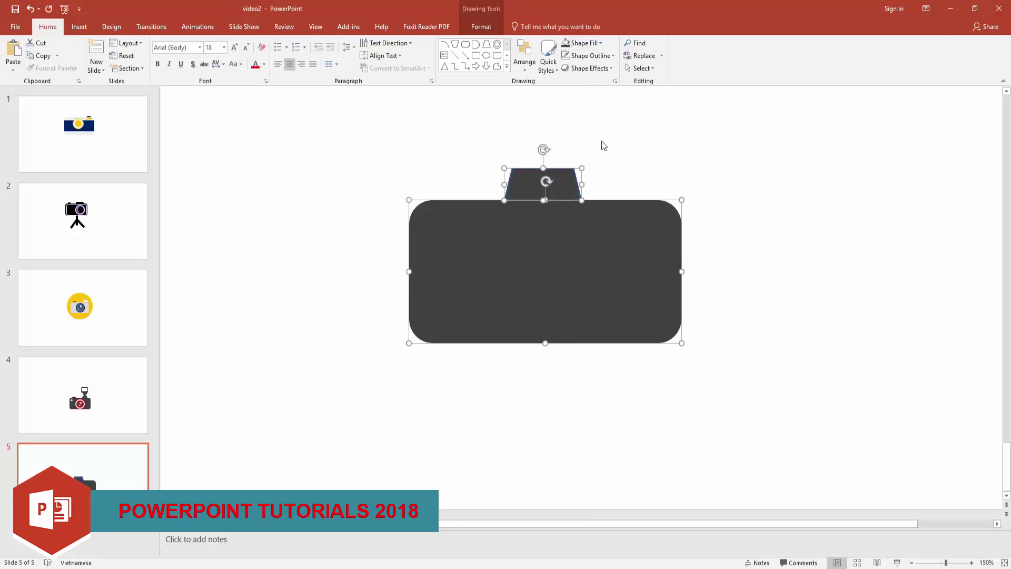
left_click(629, 140)
left_click(568, 188)
left_click_drag(581, 185, 600, 184)
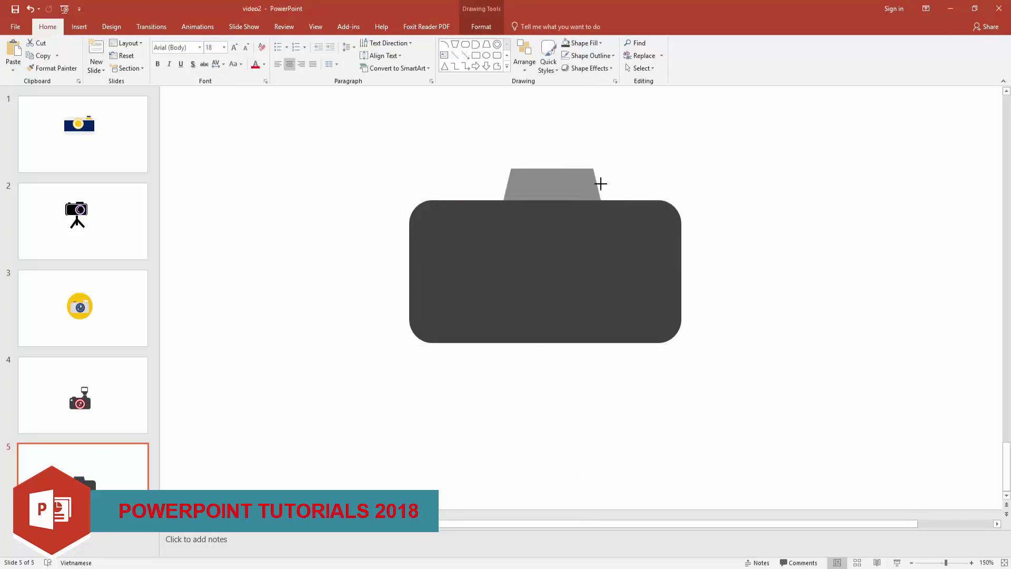
left_click(698, 173)
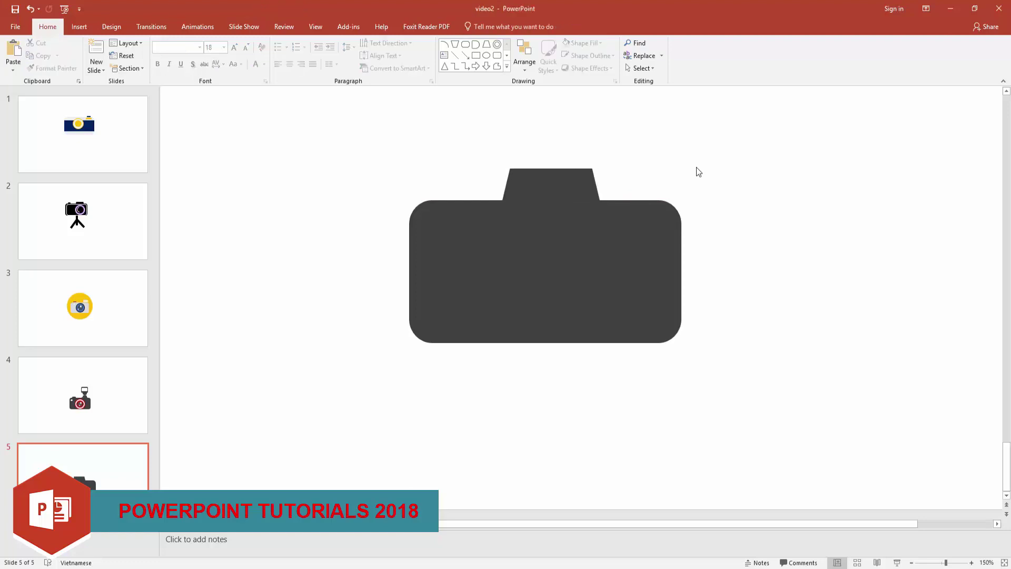
left_click(498, 44)
Draw a donut and size it to sit centred on the camera body.
mouse_move(423, 153)
left_mouse_down()
mouse_move(527, 260)
mouse_move(585, 272)
left_mouse_up()
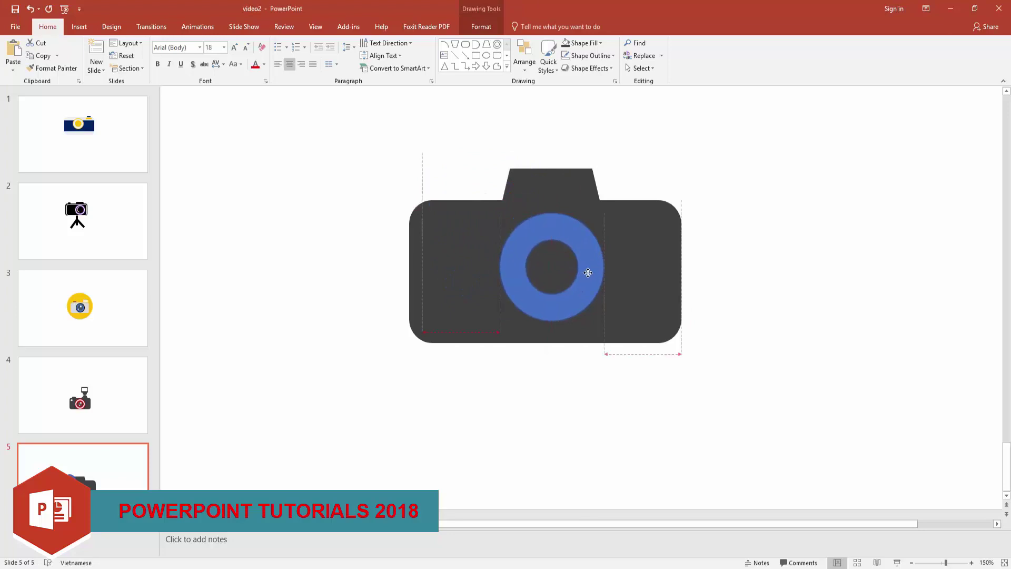
left_click_drag(588, 272, 588, 271)
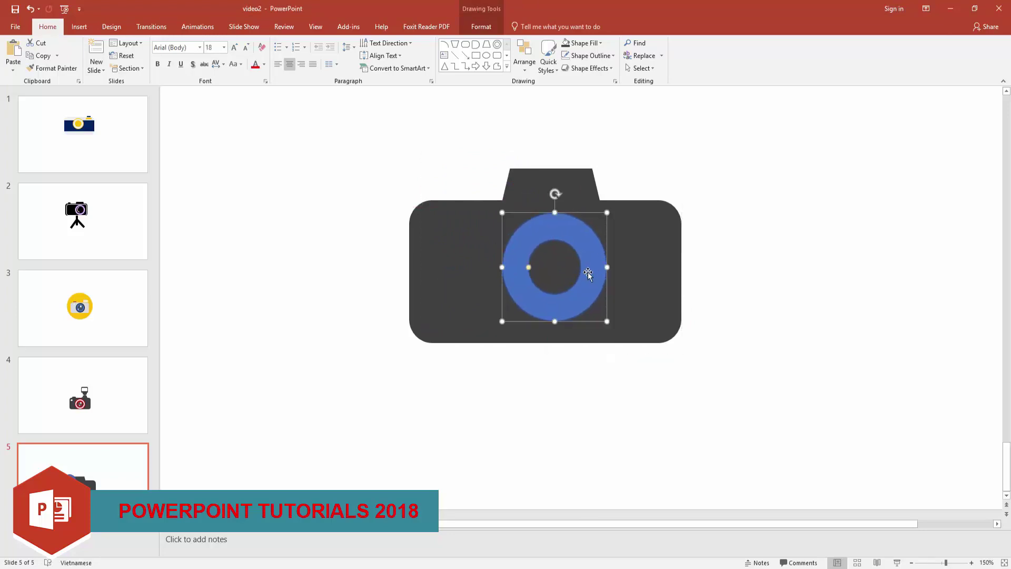
left_click_drag(502, 213, 440, 148)
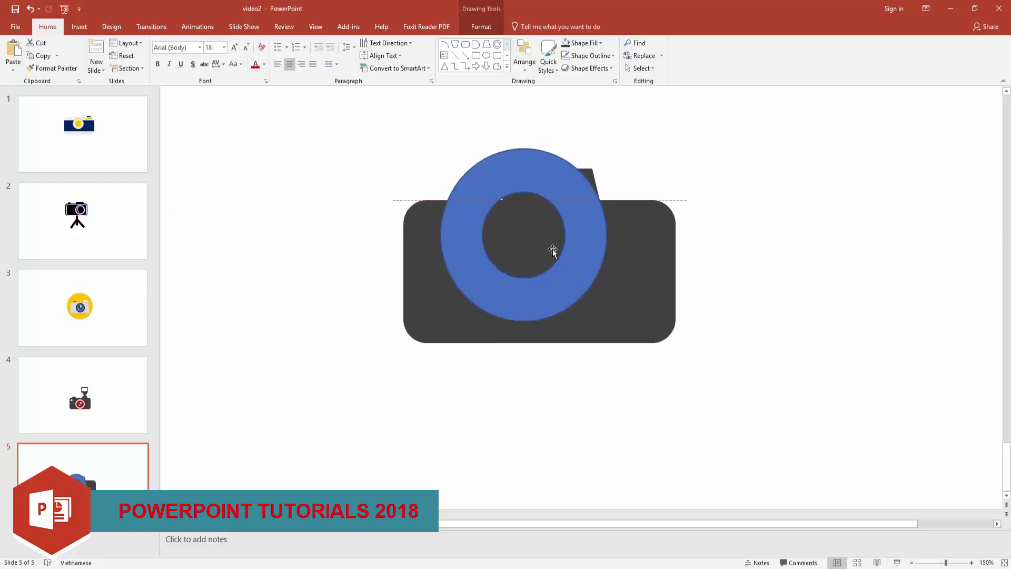
left_click_drag(580, 264, 610, 284)
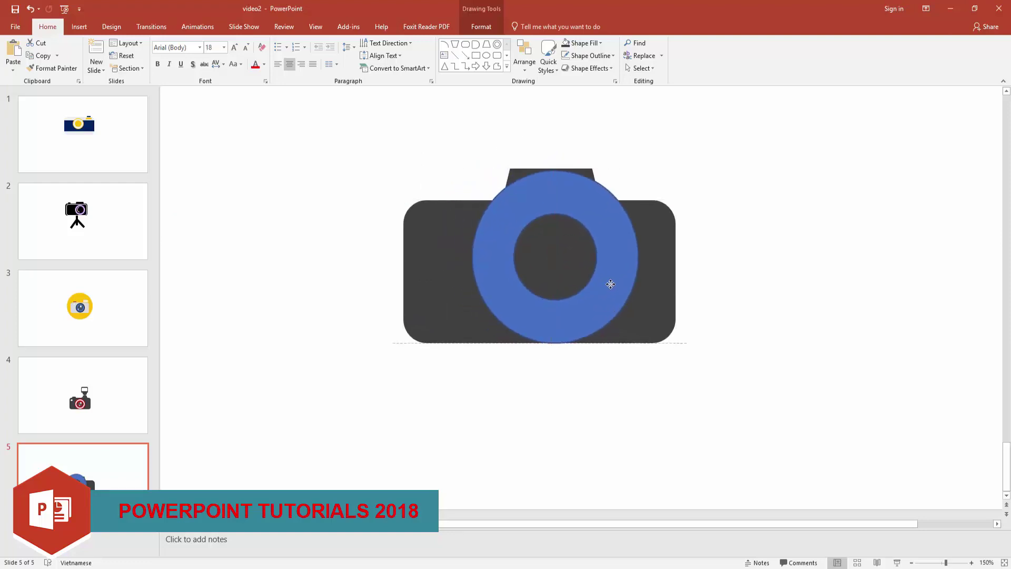
mouse_move(473, 169)
left_mouse_down()
mouse_move(500, 188)
mouse_move(490, 188)
left_mouse_up()
left_click_drag(598, 227, 585, 227)
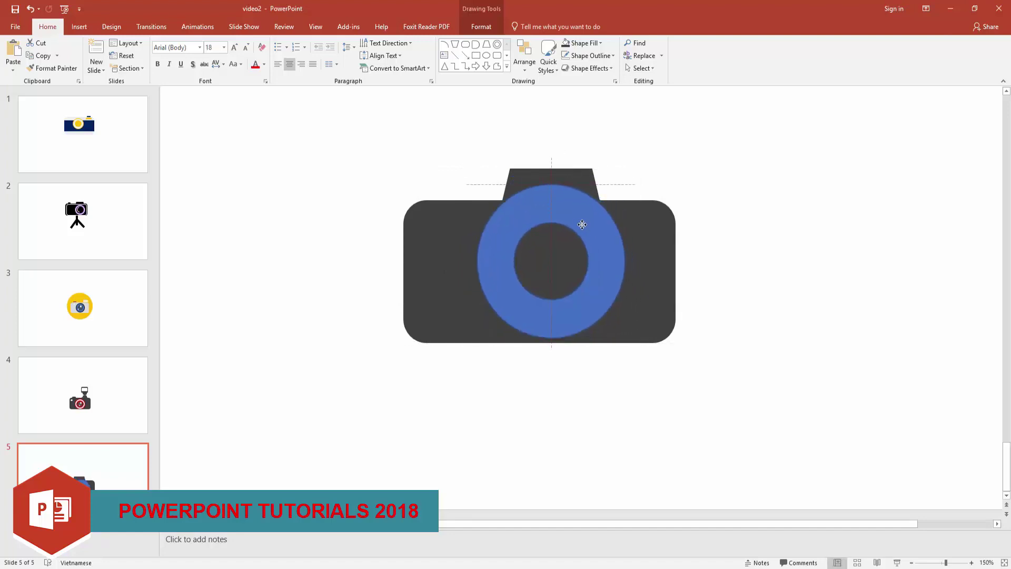
left_click_drag(582, 226, 580, 220)
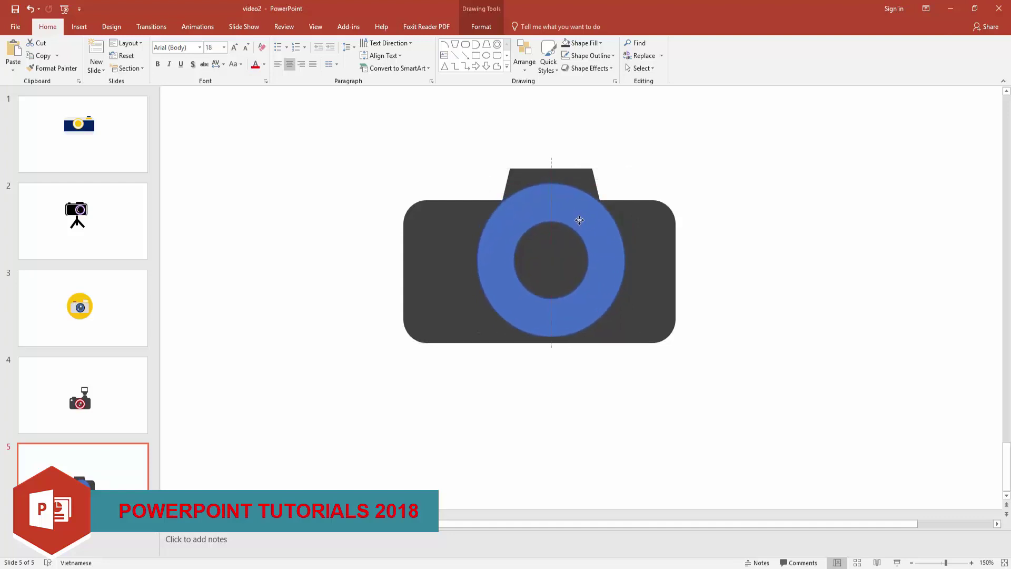
Give the donut a white outline 6 pt thick.
right_click(580, 220)
left_click(589, 56)
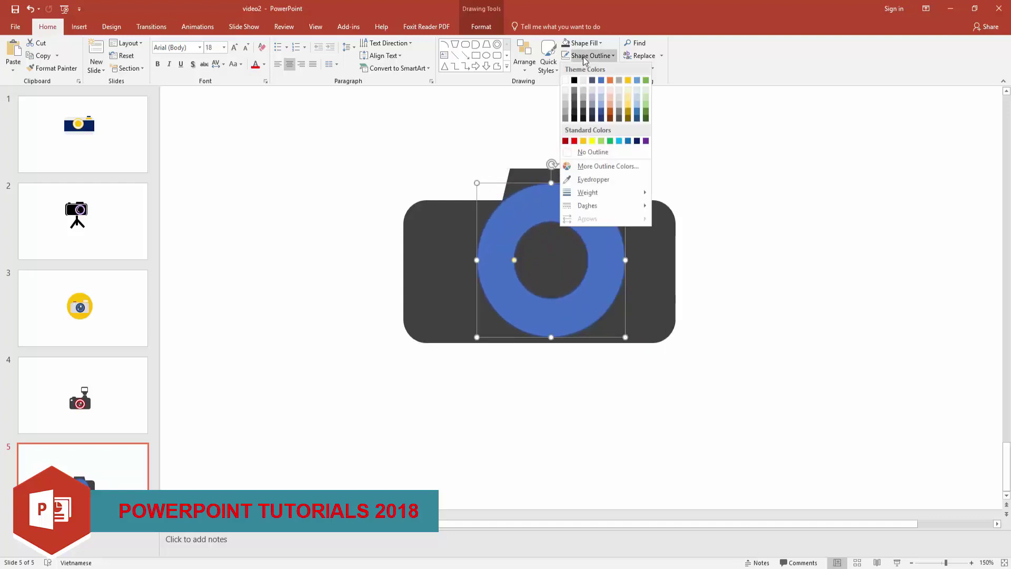
left_click(581, 152)
left_click(589, 55)
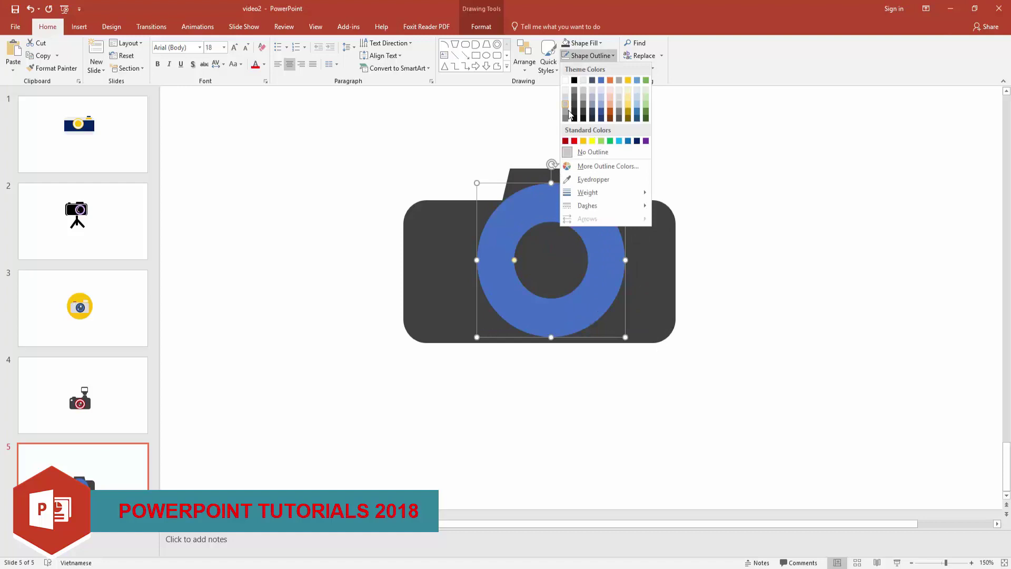
left_click(565, 81)
left_click(586, 68)
left_click(589, 55)
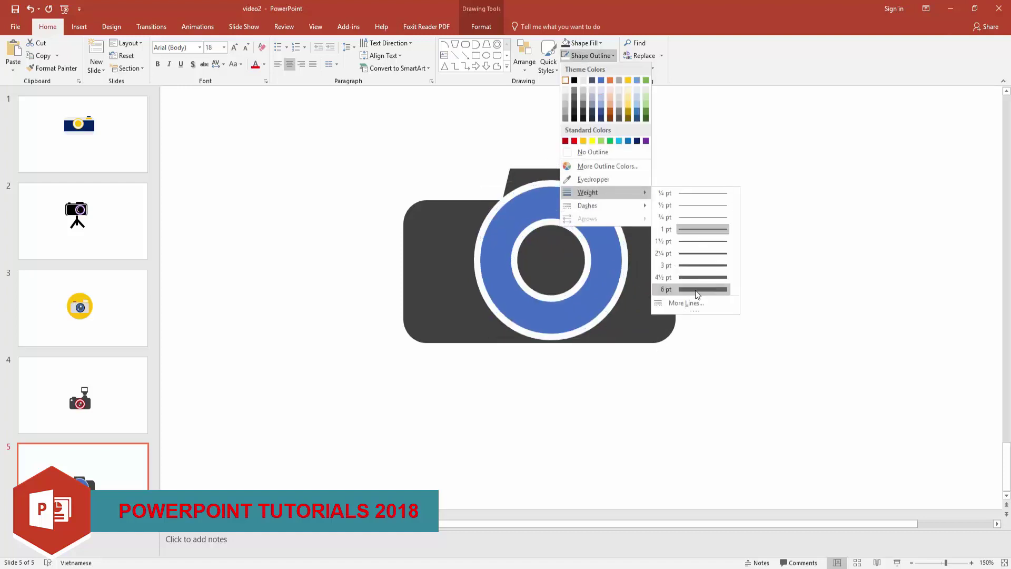
left_click(697, 290)
Widen the donut's centre hole and open the Format Shape line settings.
left_click(586, 68)
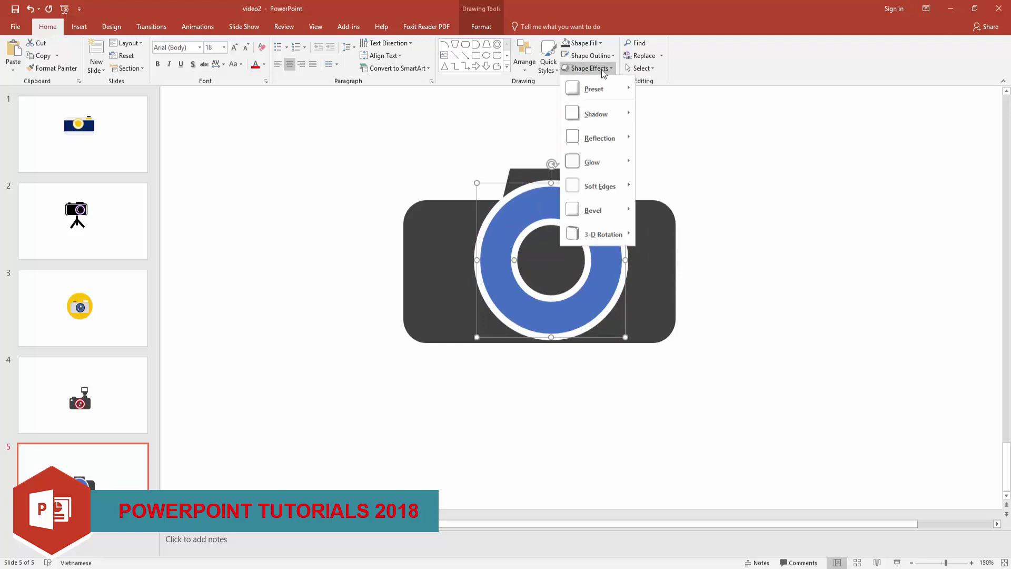
left_click(579, 68)
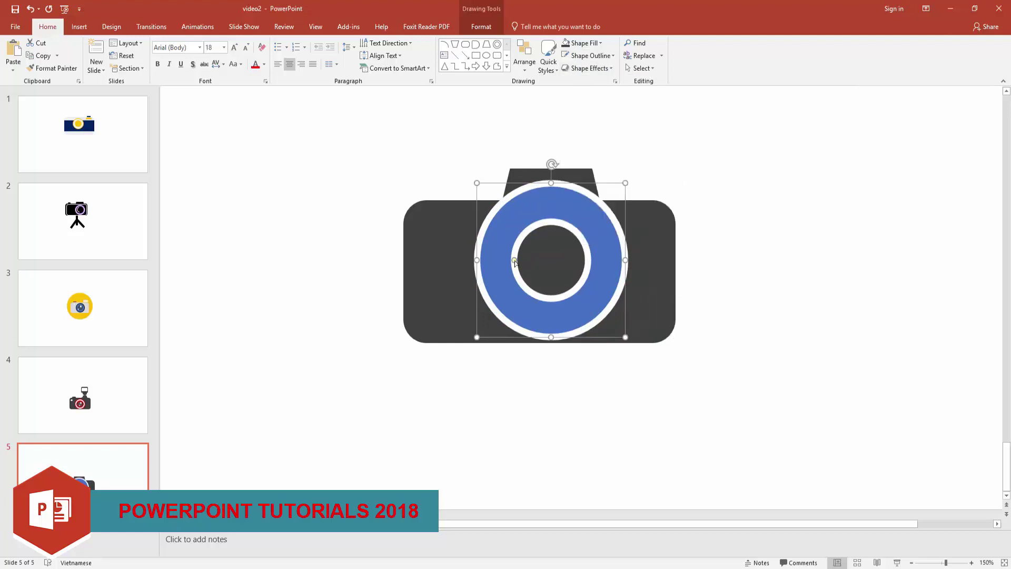
left_click_drag(514, 260, 499, 254)
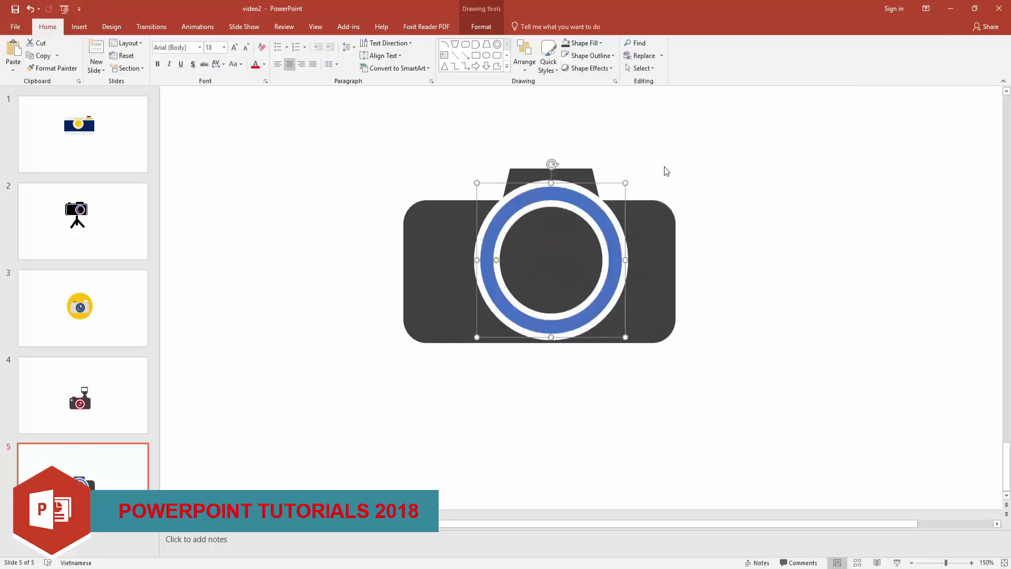
left_click(590, 55)
left_click(700, 306)
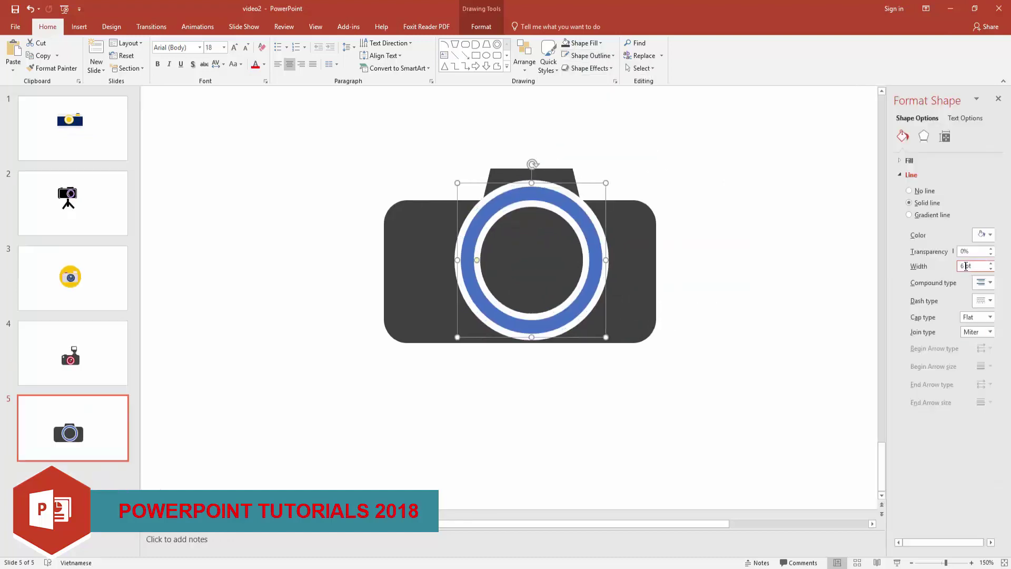
Set the lens outline width to 12 pt, thicken the ring and nudge it up.
key("BackSpace")
type("2")
key("Return")
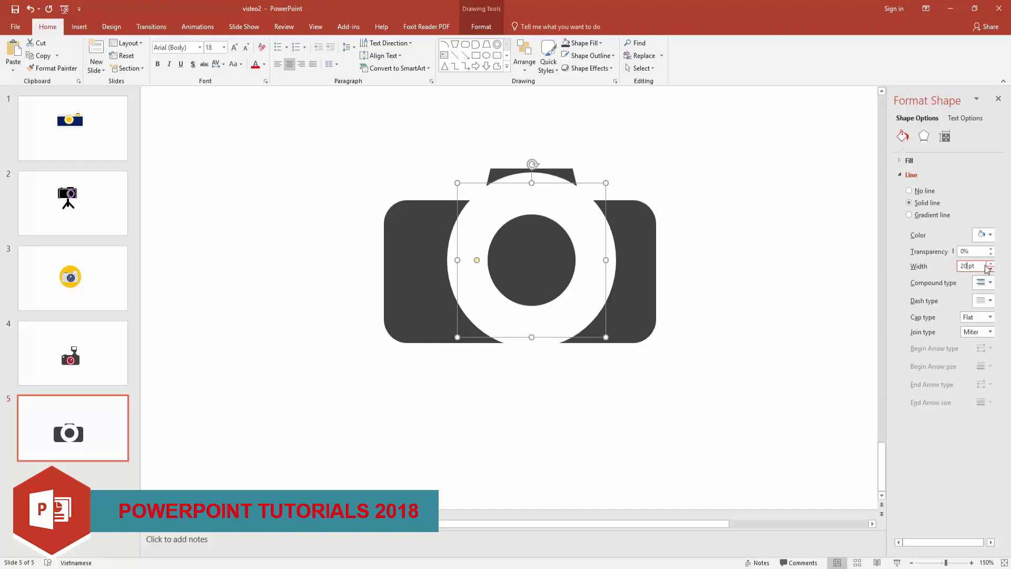
type("12")
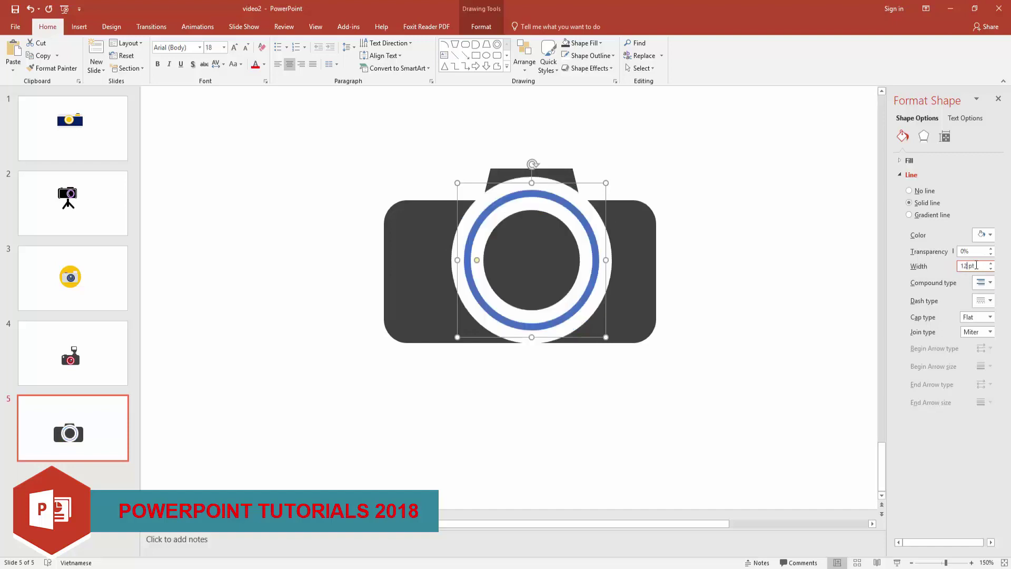
left_click_drag(477, 261, 514, 260)
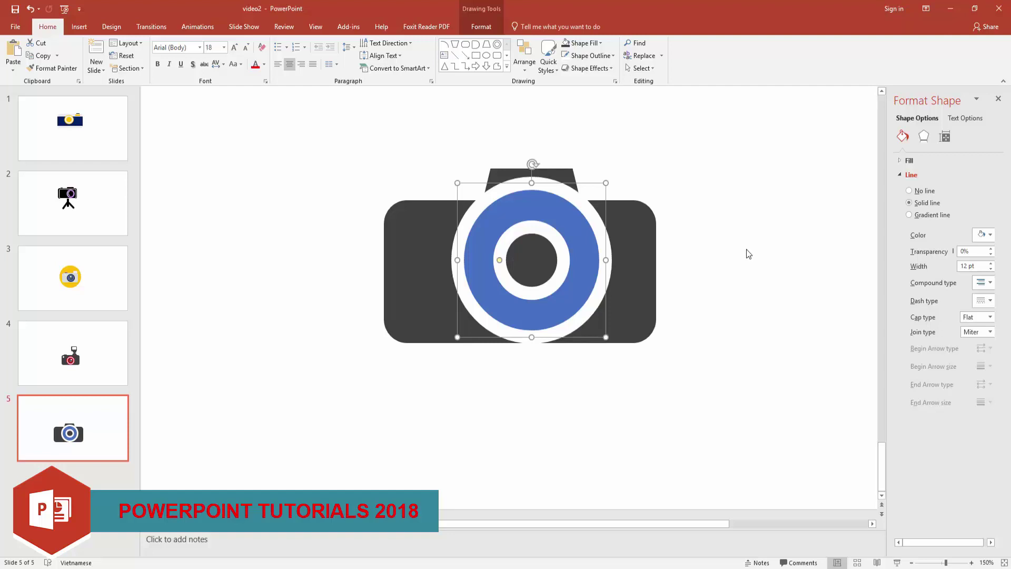
left_click_drag(582, 290, 581, 286)
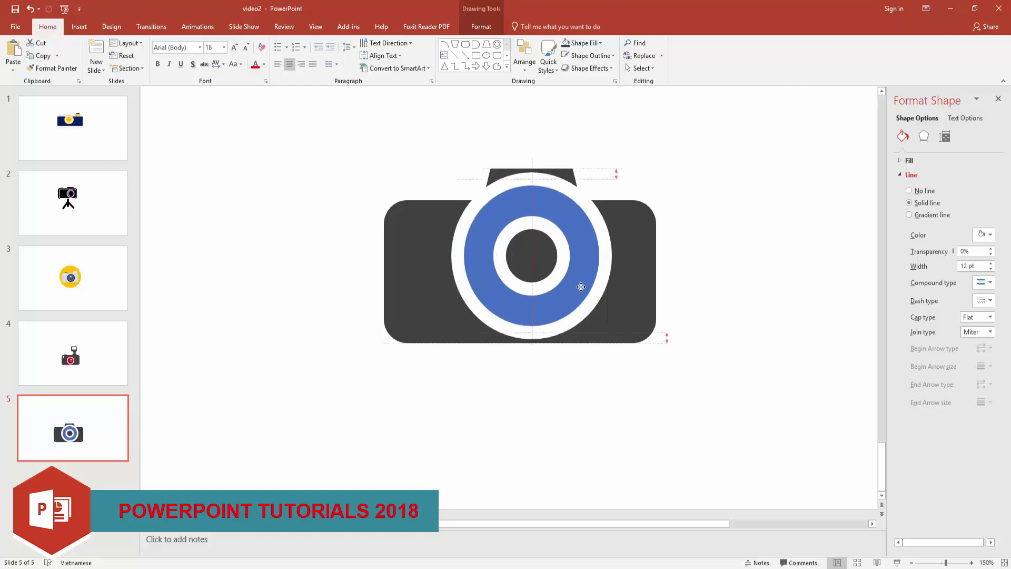
Enlarge the lens hole in the blue ring and nudge the ring slightly upward.
left_click(532, 176)
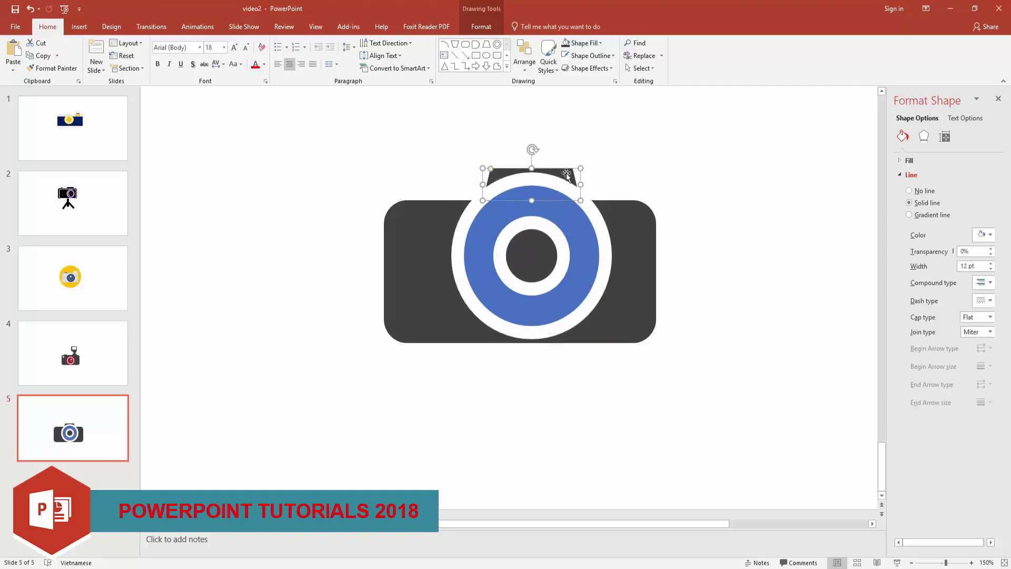
left_click(500, 247)
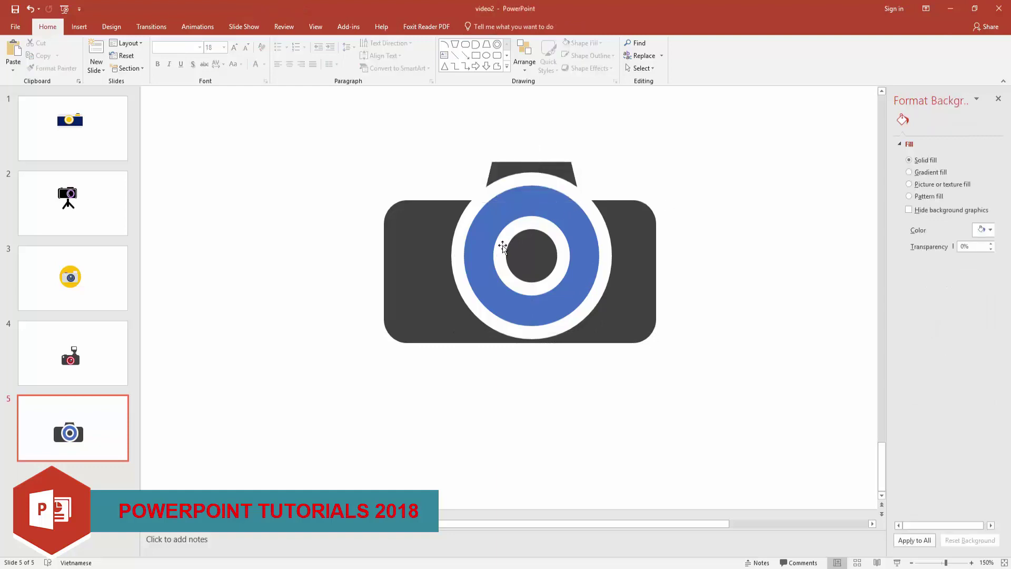
left_click_drag(500, 257, 497, 255)
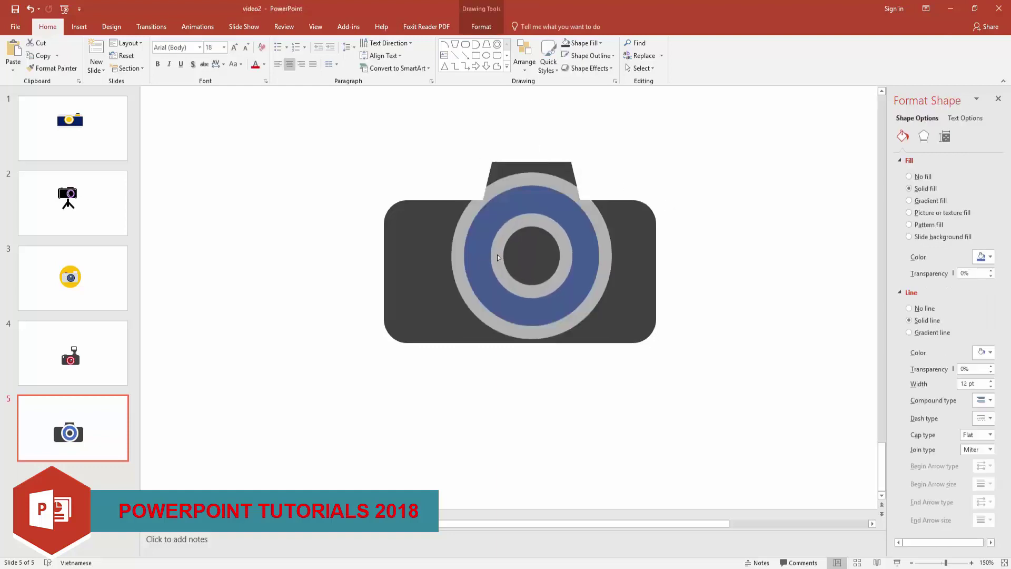
left_click(766, 252)
left_click(514, 210)
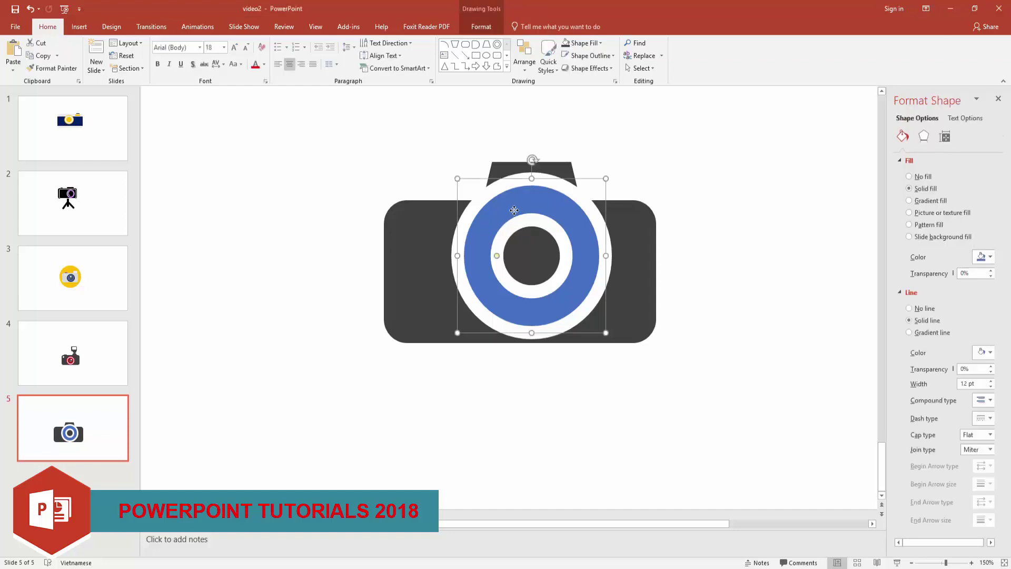
left_click_drag(514, 211, 514, 209)
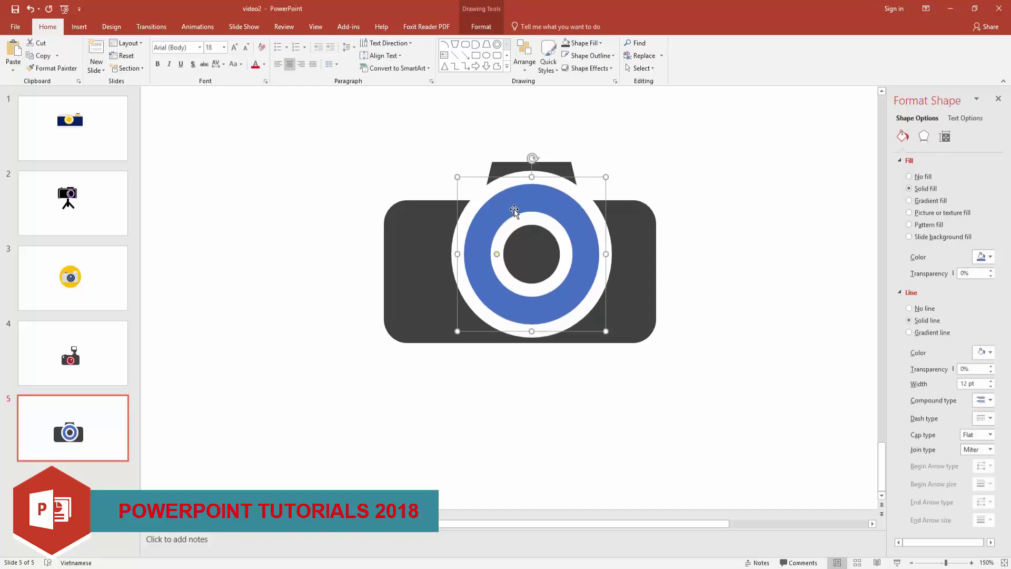
left_click(795, 199)
Draw a new donut over the lens with a smaller hole and white outline.
left_click(499, 48)
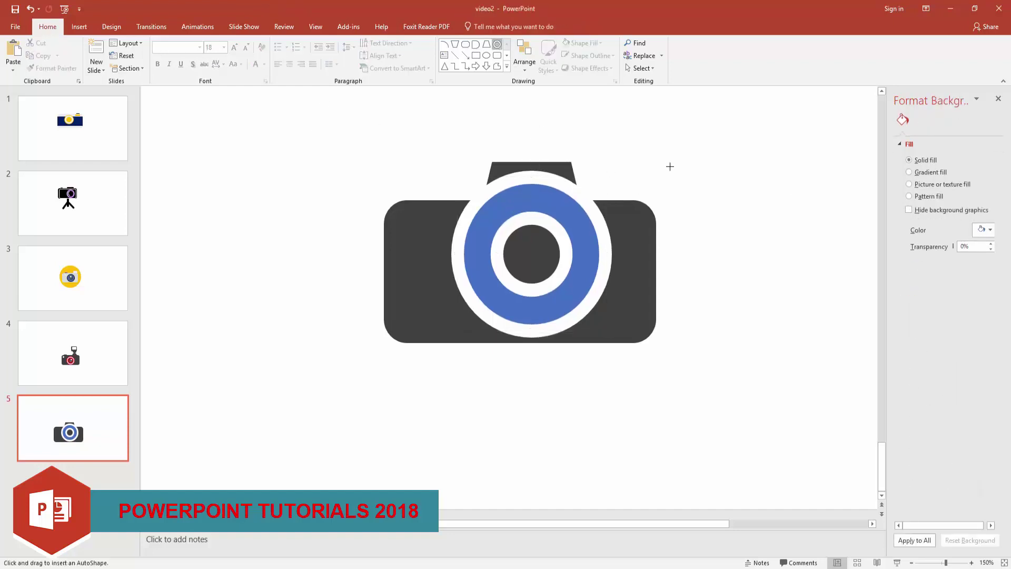
left_click_drag(665, 150, 784, 269)
left_click_drag(743, 237, 565, 273)
left_click_drag(503, 254, 512, 255)
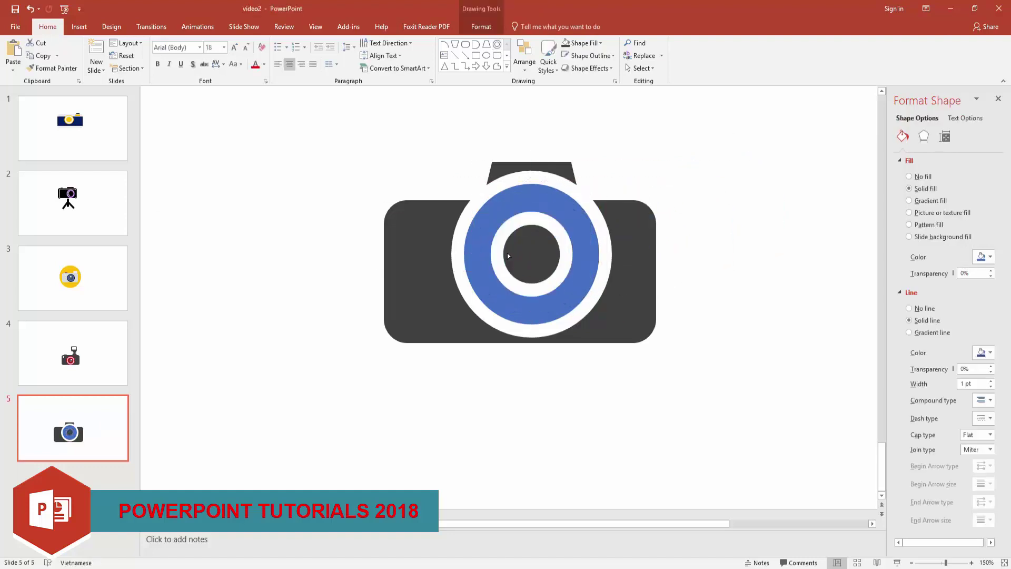
left_click(592, 57)
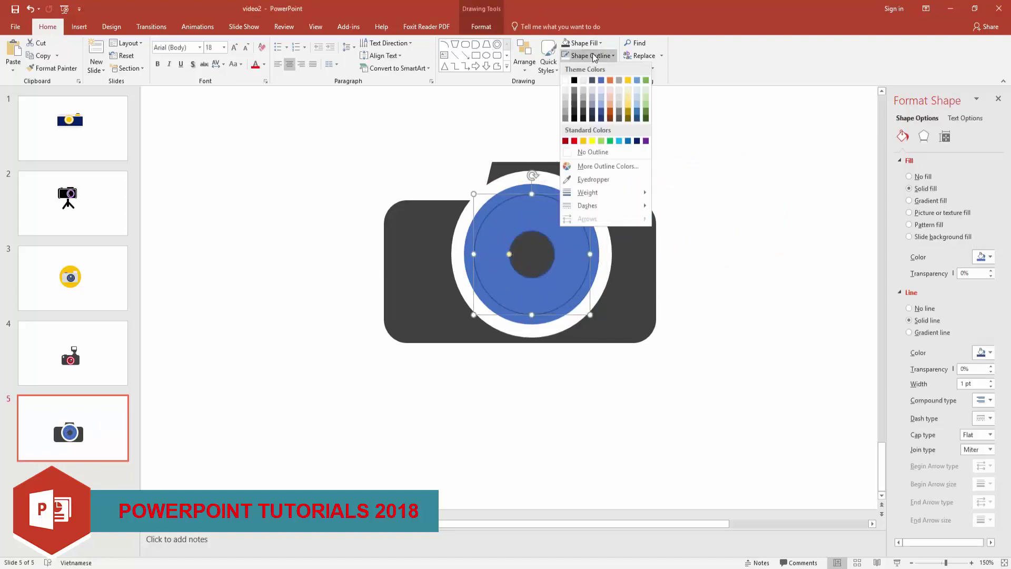
left_click(567, 75)
left_click(646, 164)
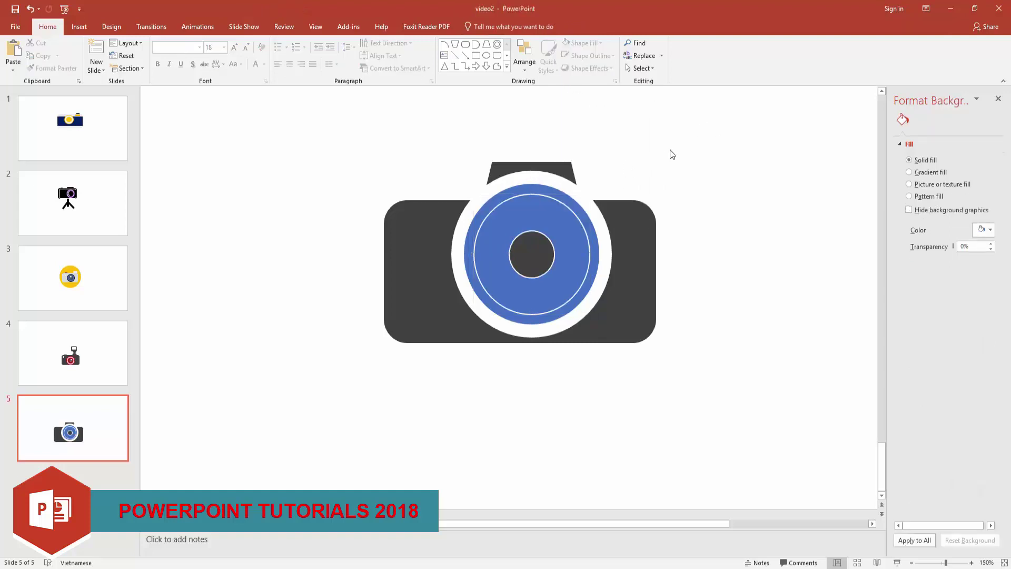
left_click(519, 227)
left_click(457, 243, "shift")
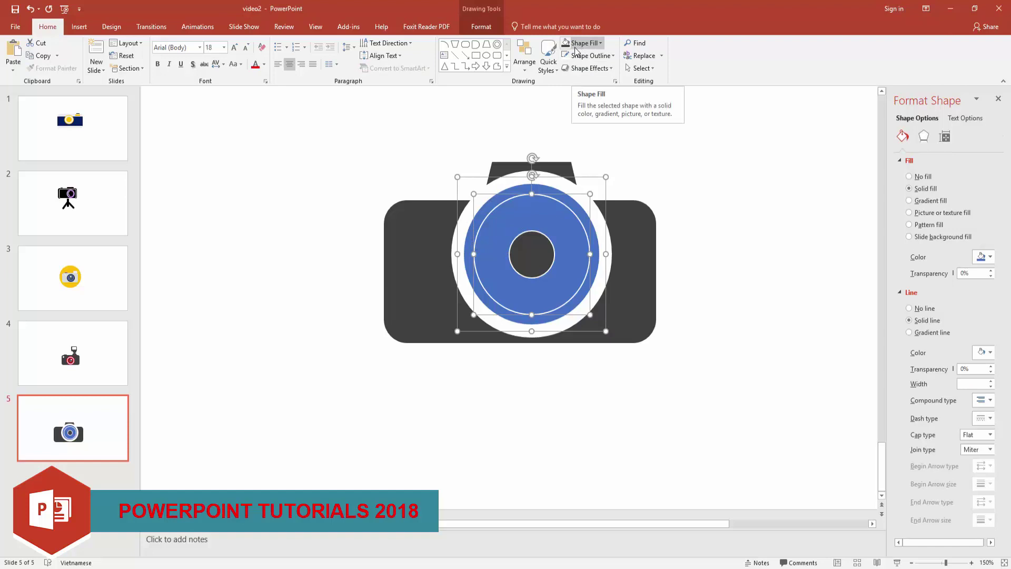
Copy and paste the white donut, shrinking the copy into a smaller inner ring.
key("Escape")
left_click(474, 241)
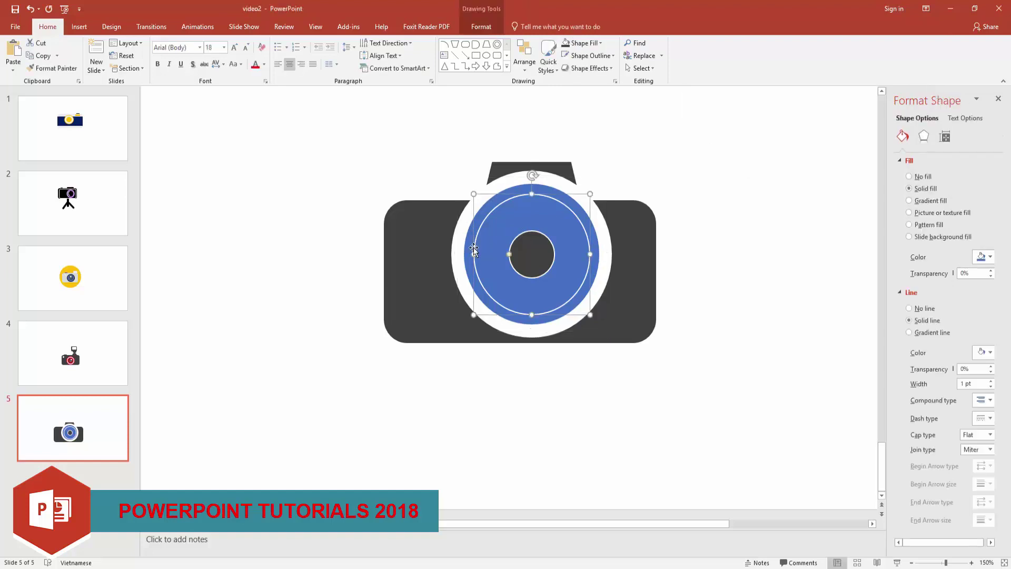
key("Escape")
left_click(579, 199)
right_click(524, 213)
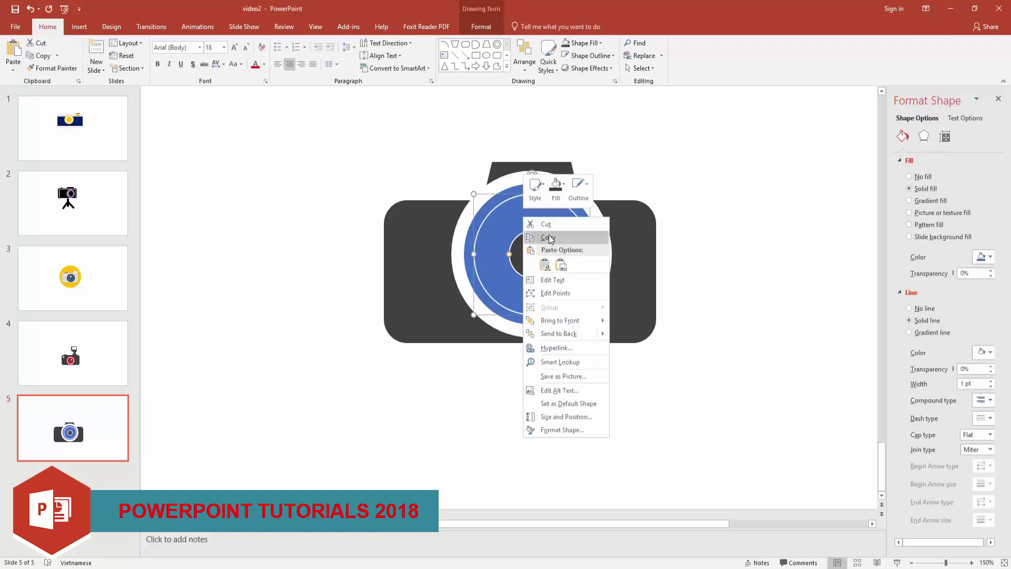
left_click(771, 236)
right_click(773, 232)
left_click(754, 219)
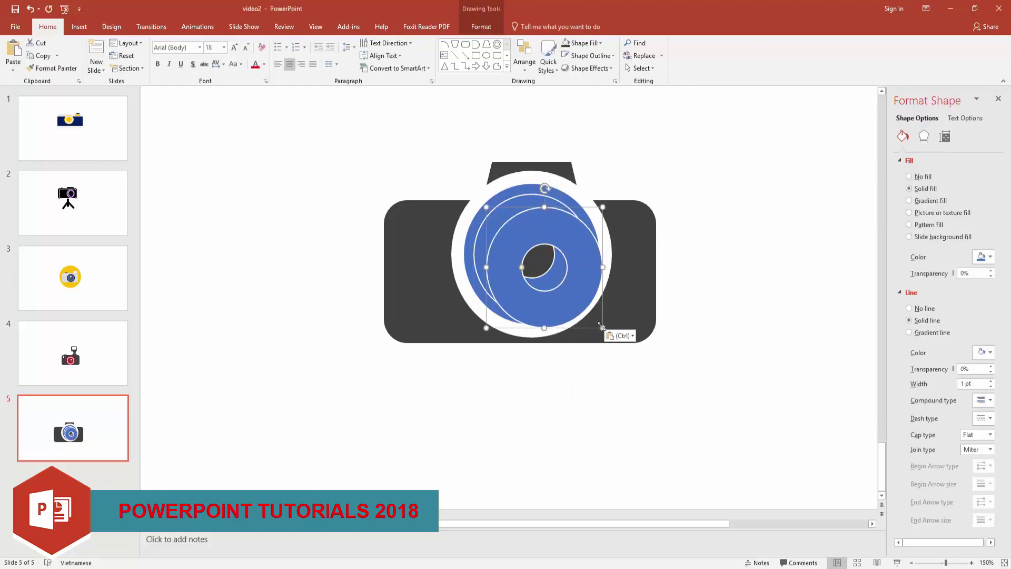
mouse_move(562, 280)
left_mouse_down()
mouse_move(568, 286)
mouse_move(555, 271)
left_mouse_up()
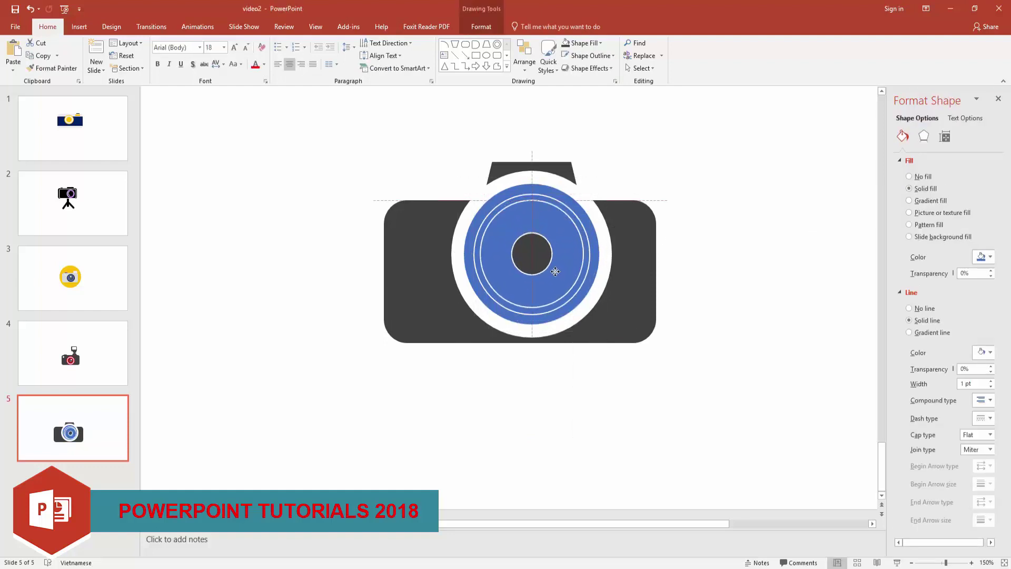
left_click(758, 214)
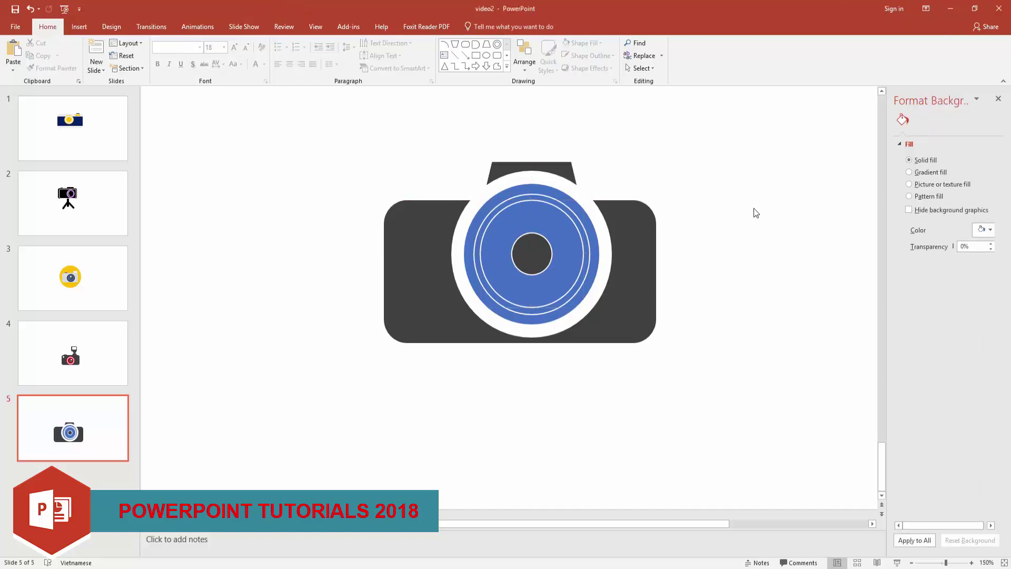
Group all the camera shapes and scale the group down.
left_click_drag(732, 141, 308, 334)
right_click(573, 245)
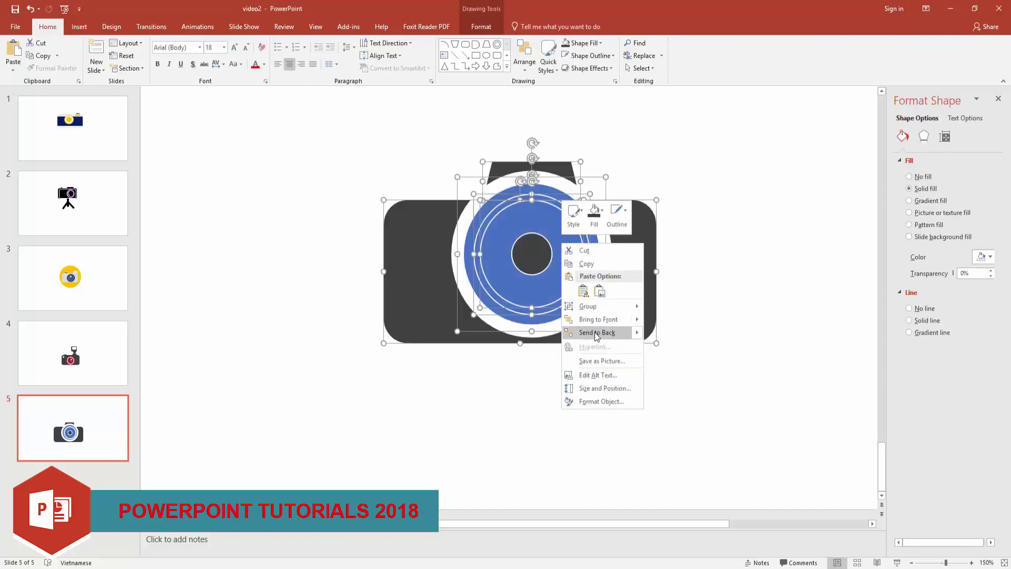
left_click(671, 306)
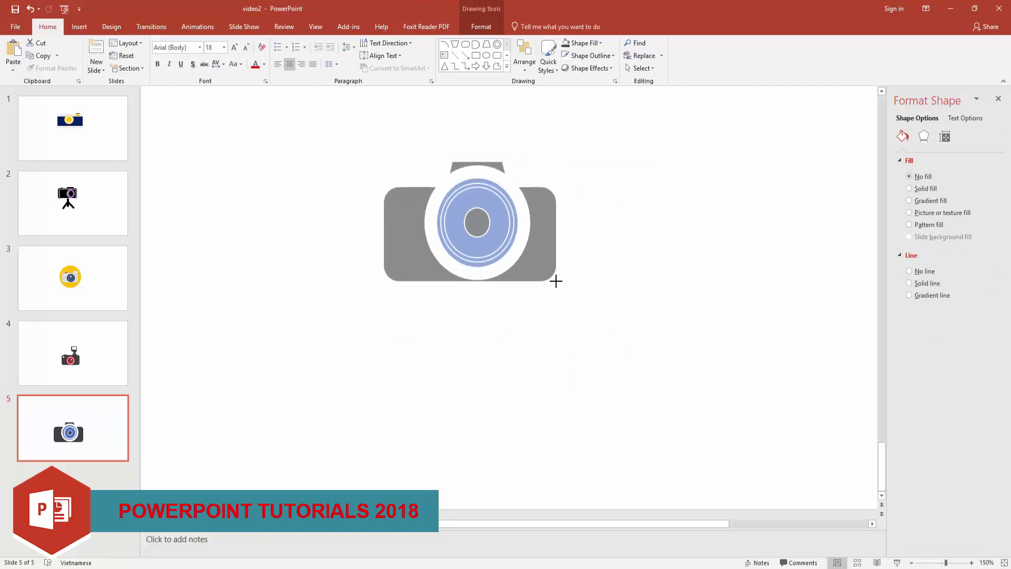
left_click_drag(611, 317, 572, 292)
left_click(573, 292)
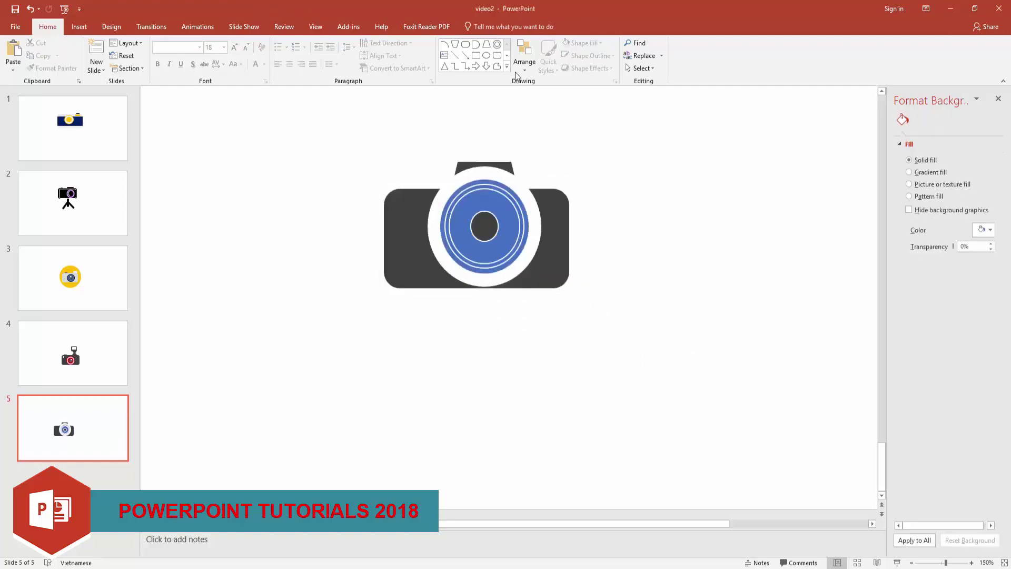
Add a large orange circle behind the camera with no outline.
left_click(494, 58)
left_click_drag(650, 172, 896, 437)
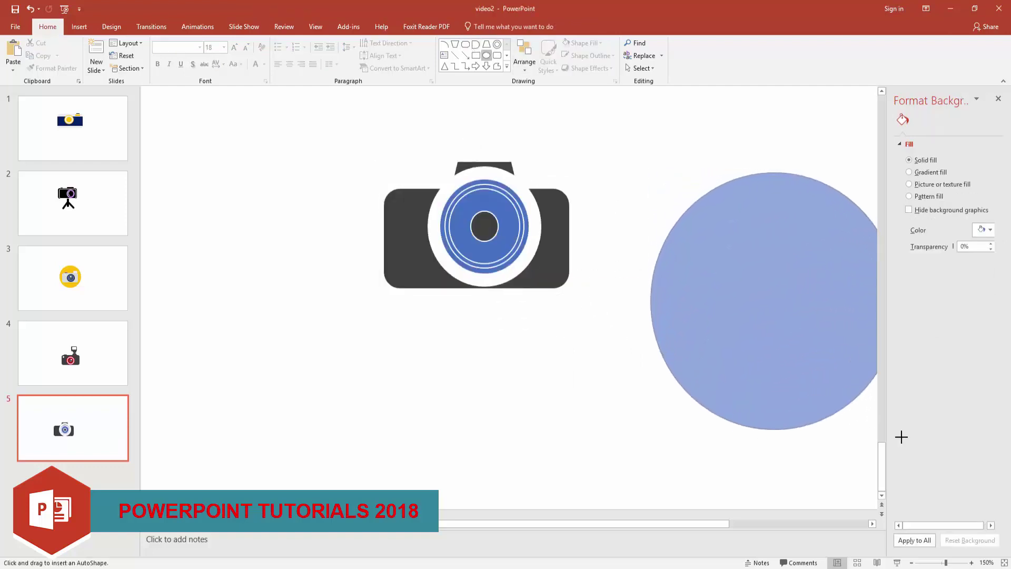
left_click_drag(669, 314, 412, 262)
left_click(584, 43)
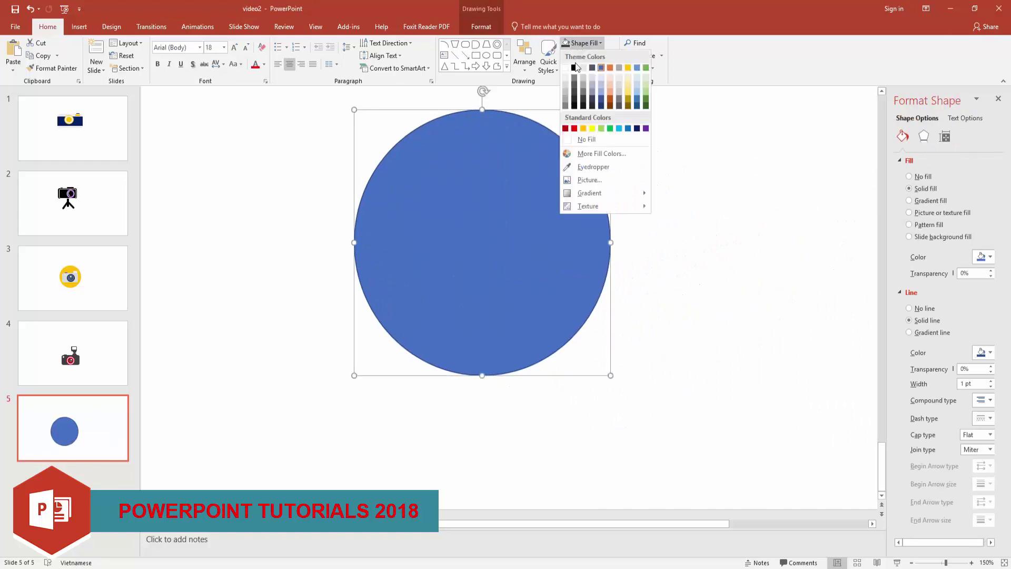
left_click(610, 67)
right_click(504, 294)
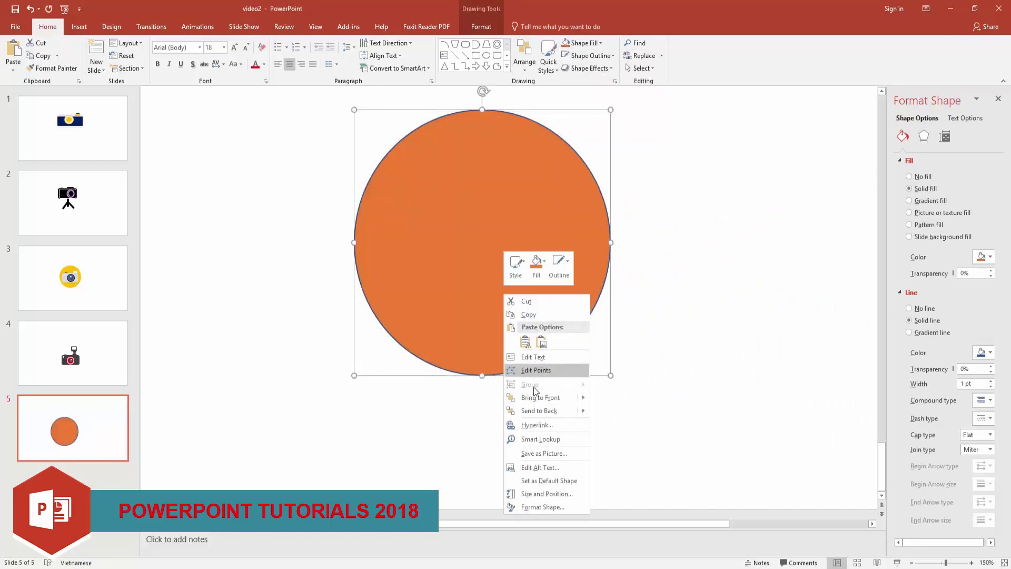
left_click(538, 411)
left_click_drag(545, 159, 543, 154)
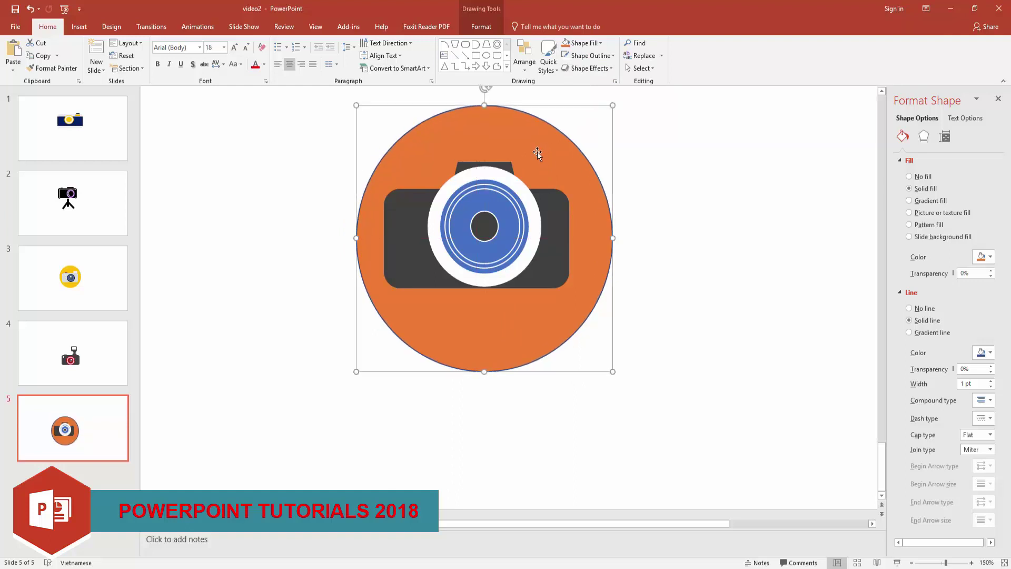
left_click(585, 56)
left_click(585, 154)
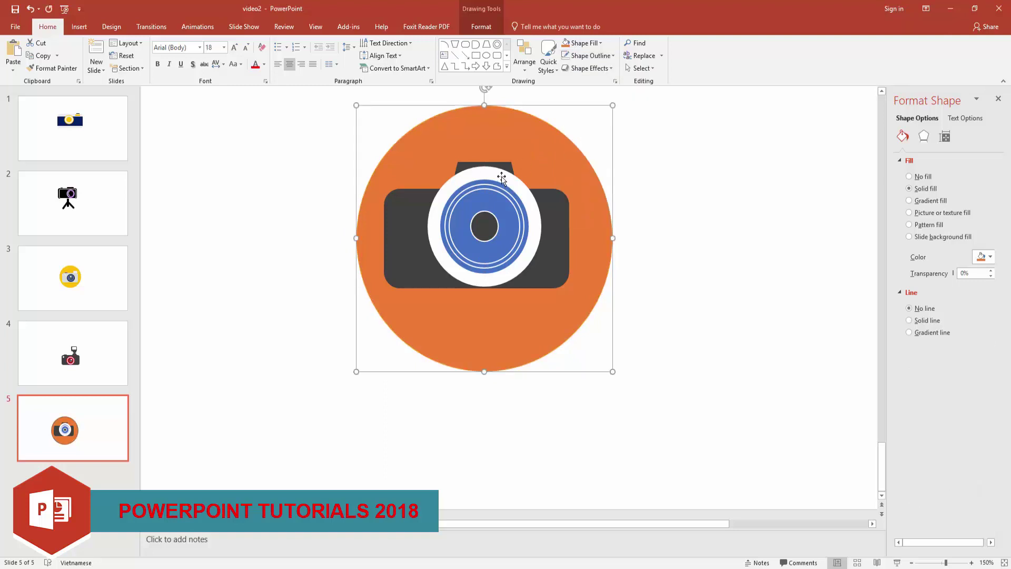
Set the lens circle's fill and outline to orange.
left_click(503, 180)
left_click(503, 179)
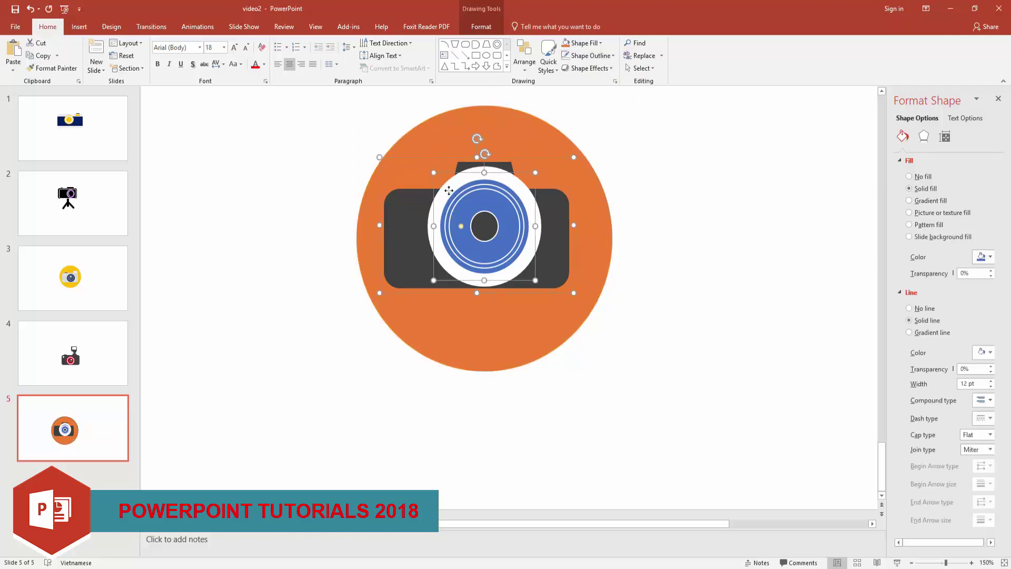
left_click(428, 225)
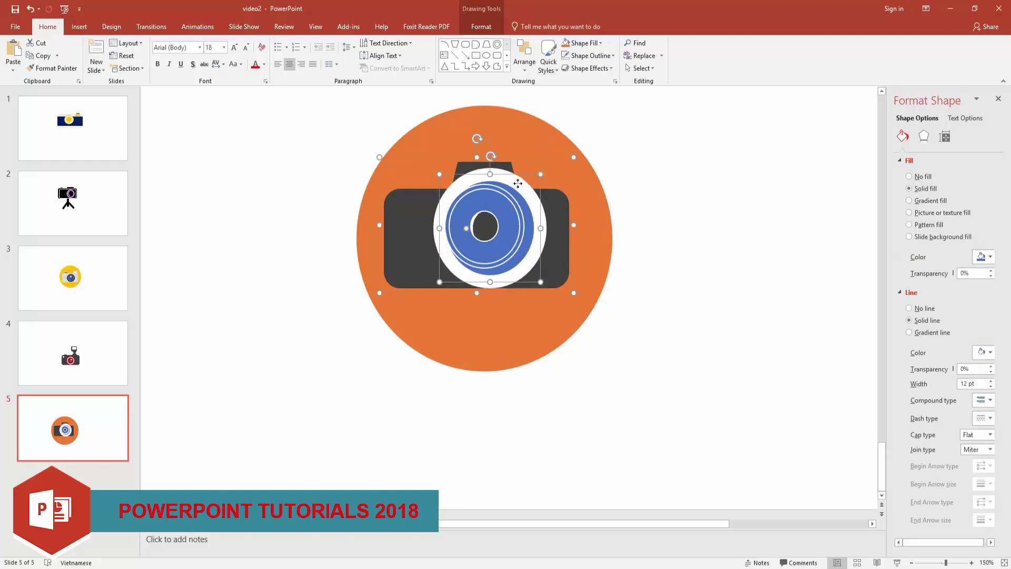
left_click(568, 46)
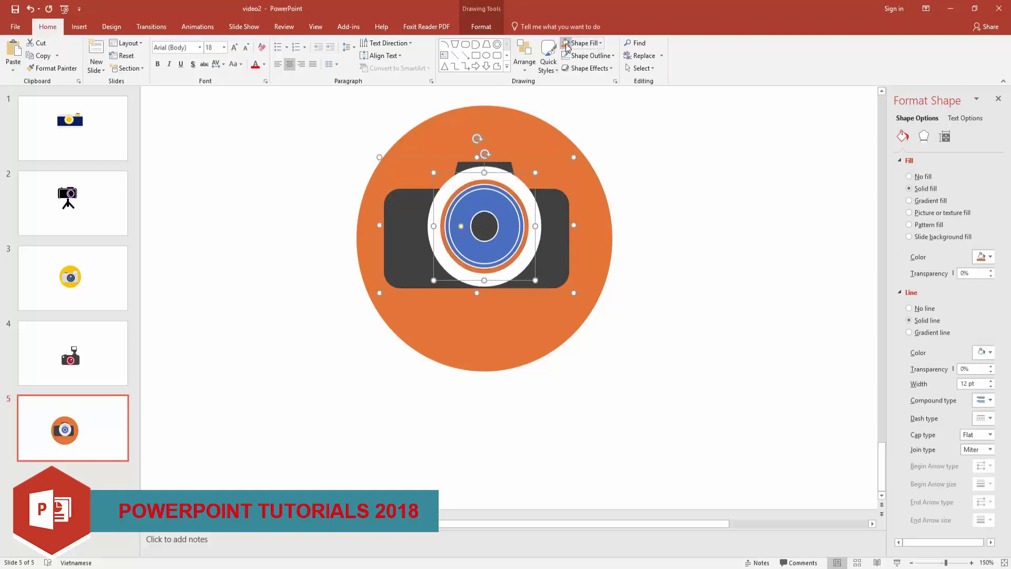
left_click(600, 43)
left_click(568, 62)
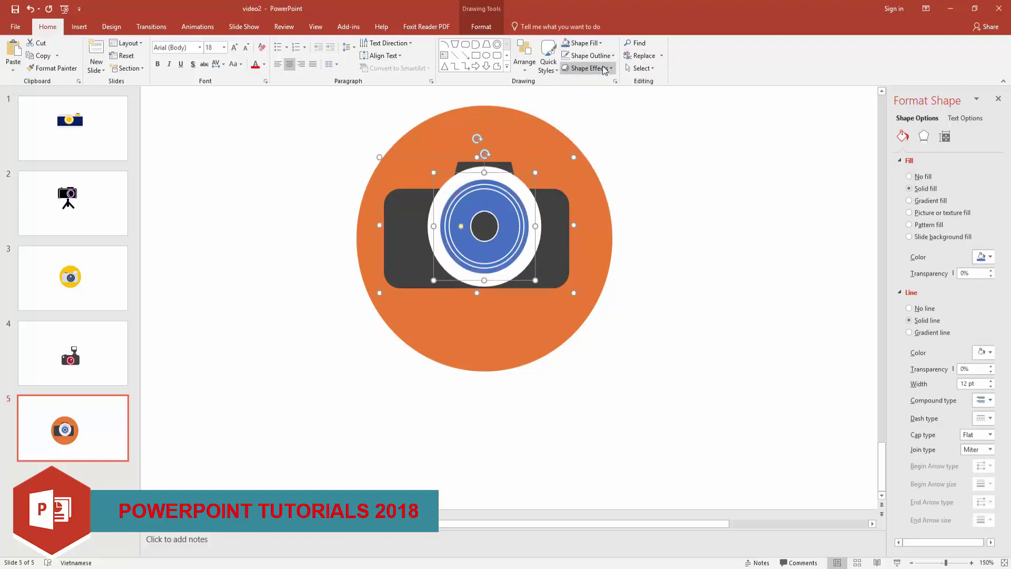
left_click(588, 56)
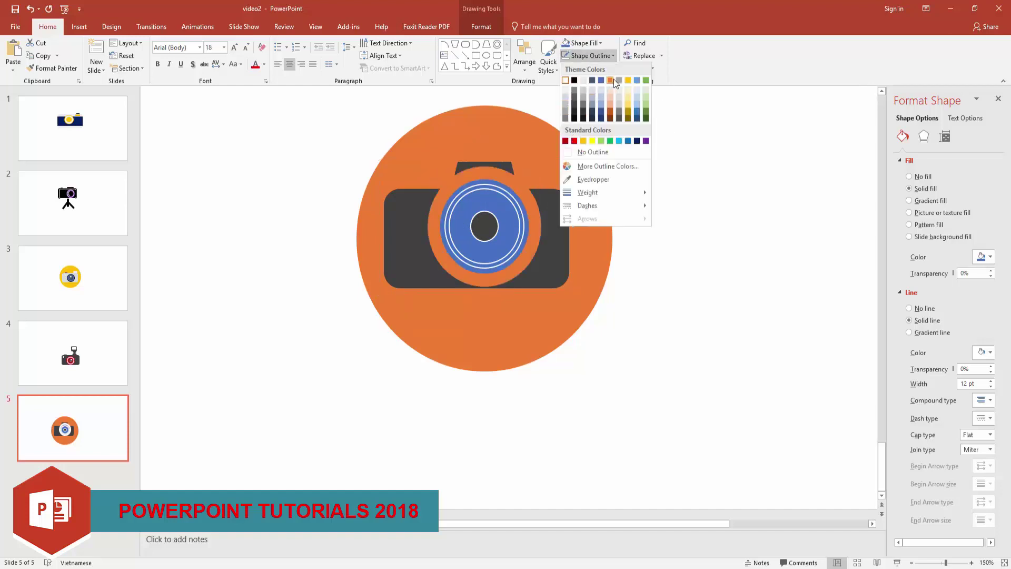
left_click(691, 139)
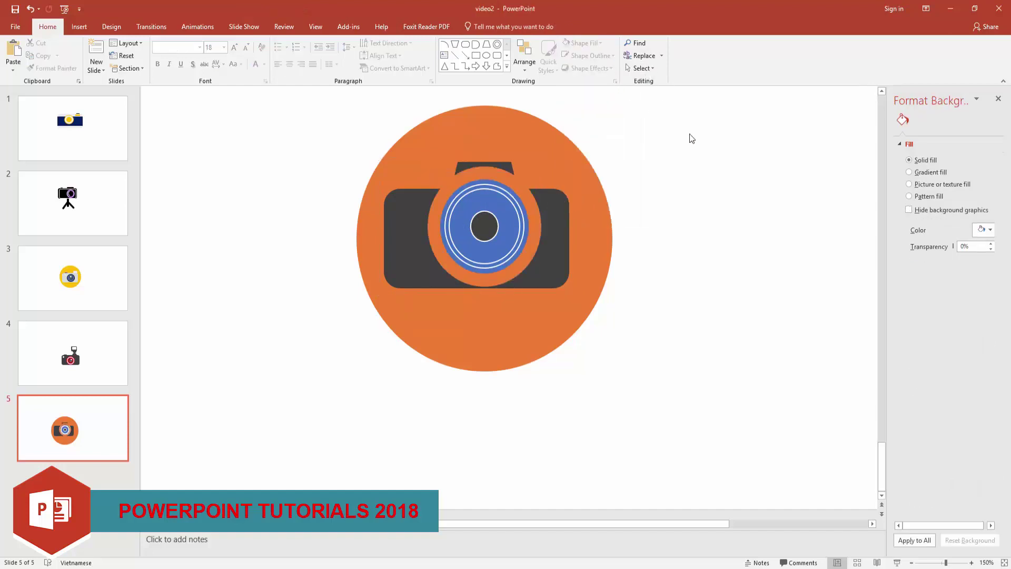
Select the camera group and centre it on the orange circle.
left_click_drag(697, 141, 287, 397)
left_click(706, 140)
left_click_drag(706, 125, 266, 427)
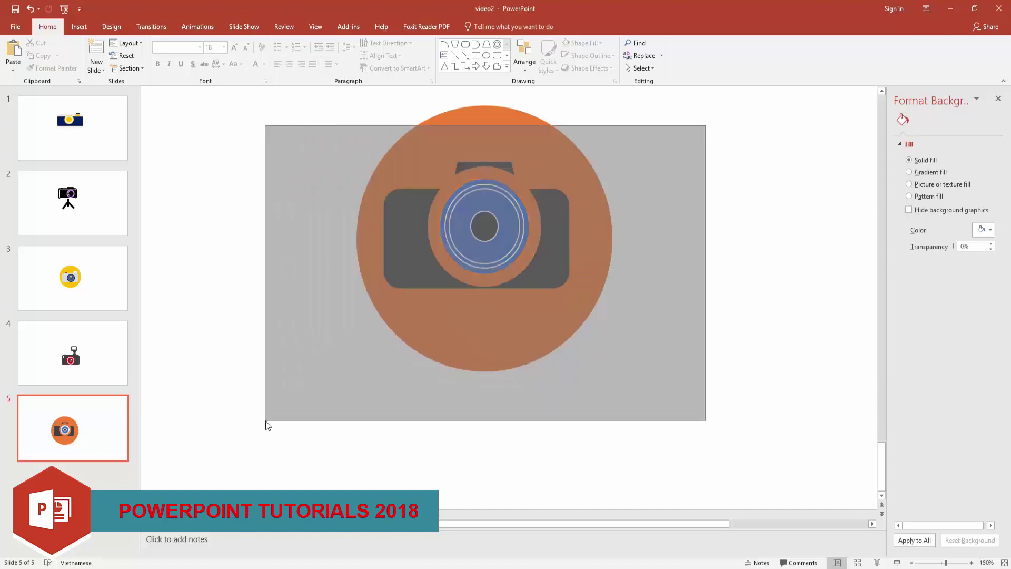
left_click(702, 190)
left_click_drag(738, 150, 267, 421)
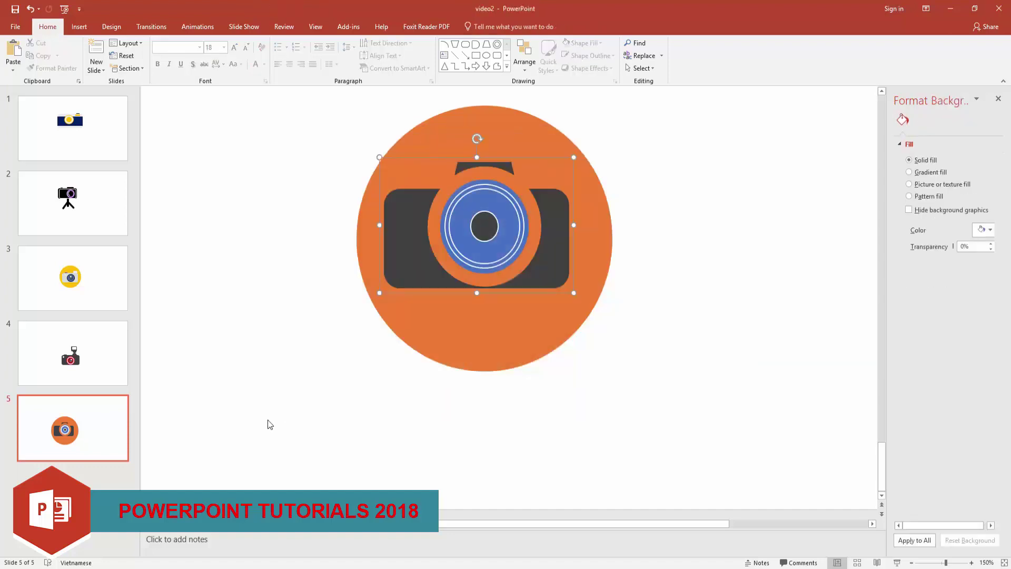
left_click(625, 345)
left_click_drag(557, 272, 565, 271)
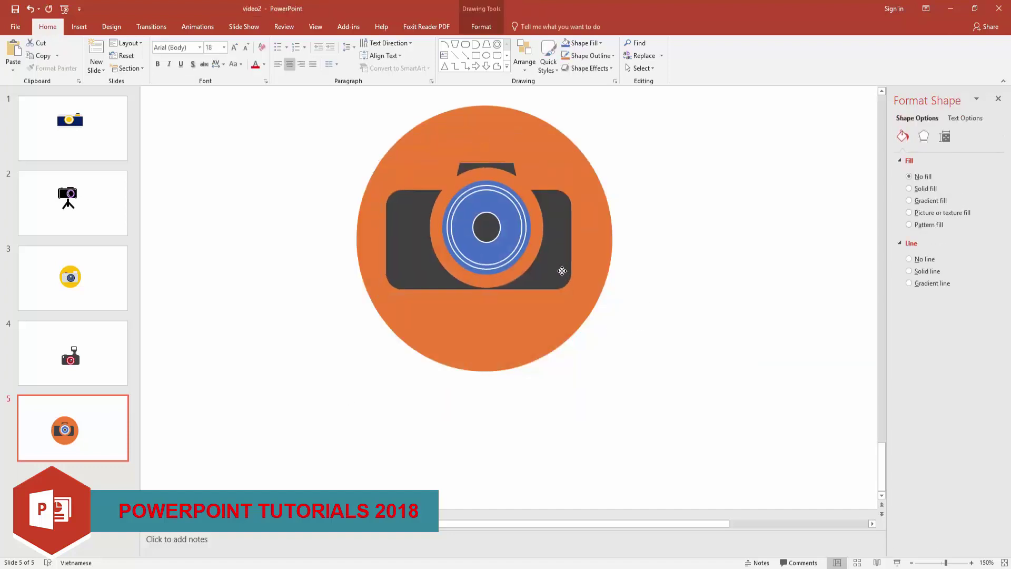
Group the camera with the orange circle and move the icon down and right.
right_click(531, 311)
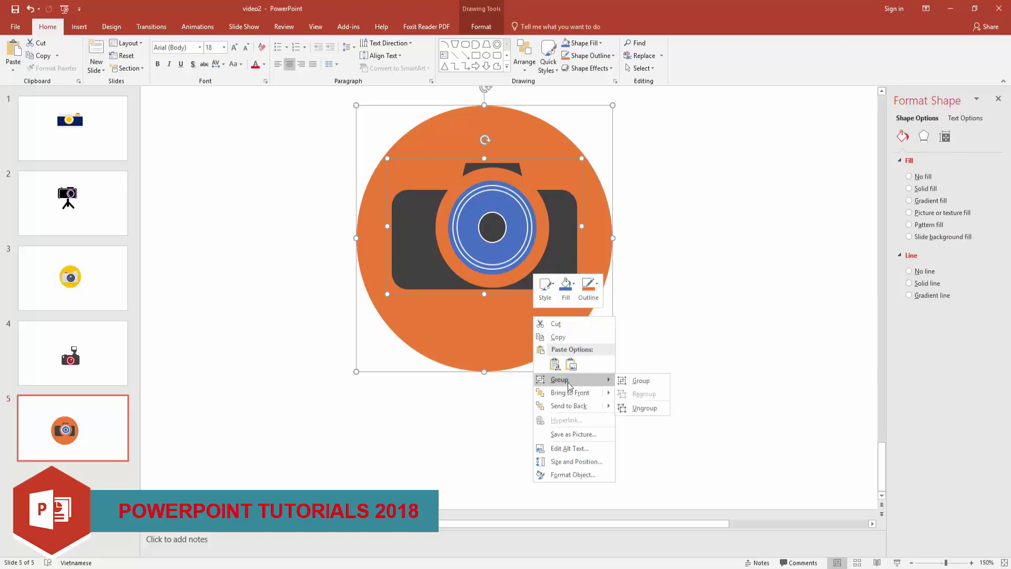
left_click(640, 381)
left_click_drag(500, 322, 523, 384)
left_click(445, 333)
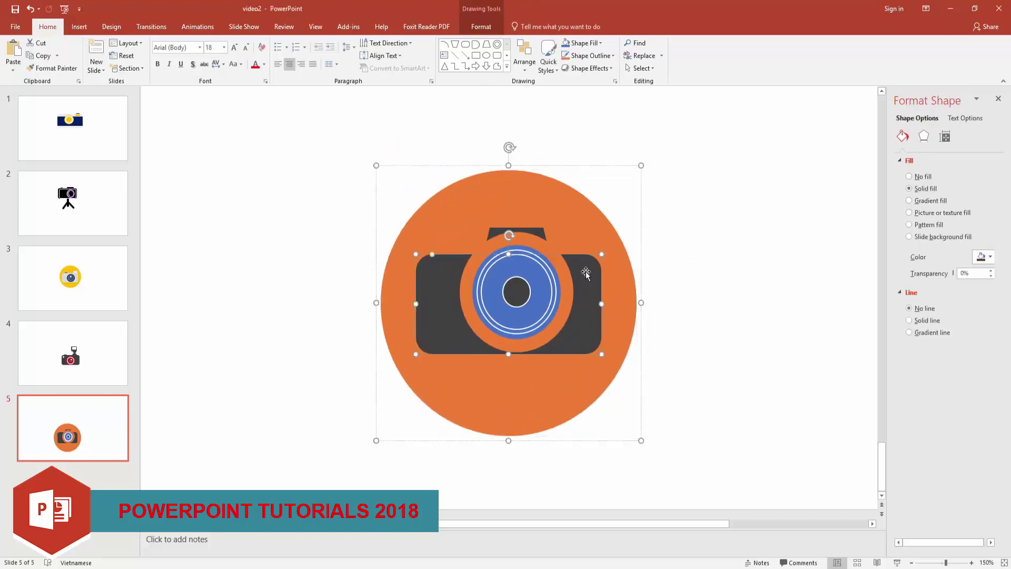
left_click(735, 295)
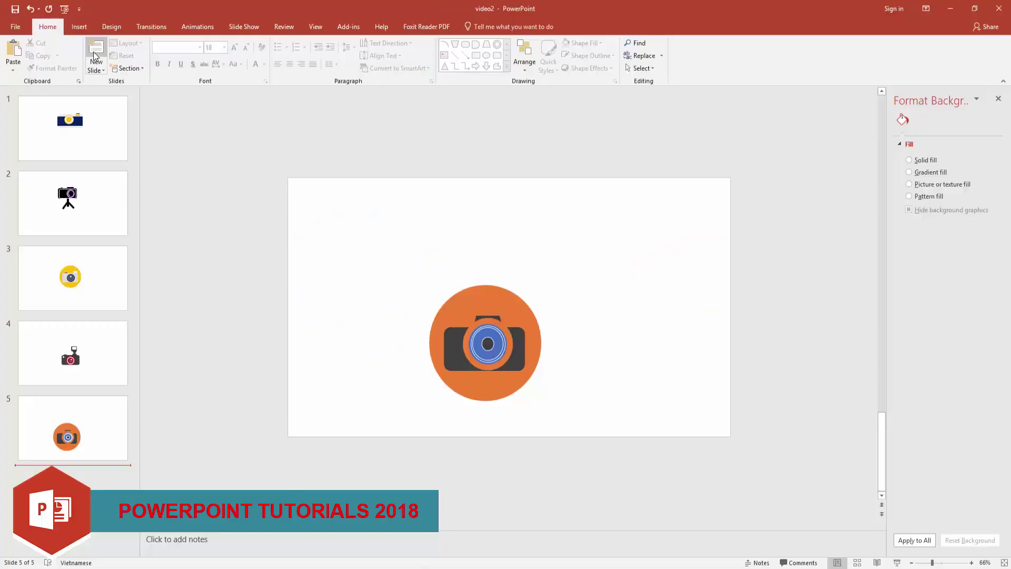
Add a new slide and draw a rounded-rectangle camera body.
left_click(93, 51)
left_click(998, 99)
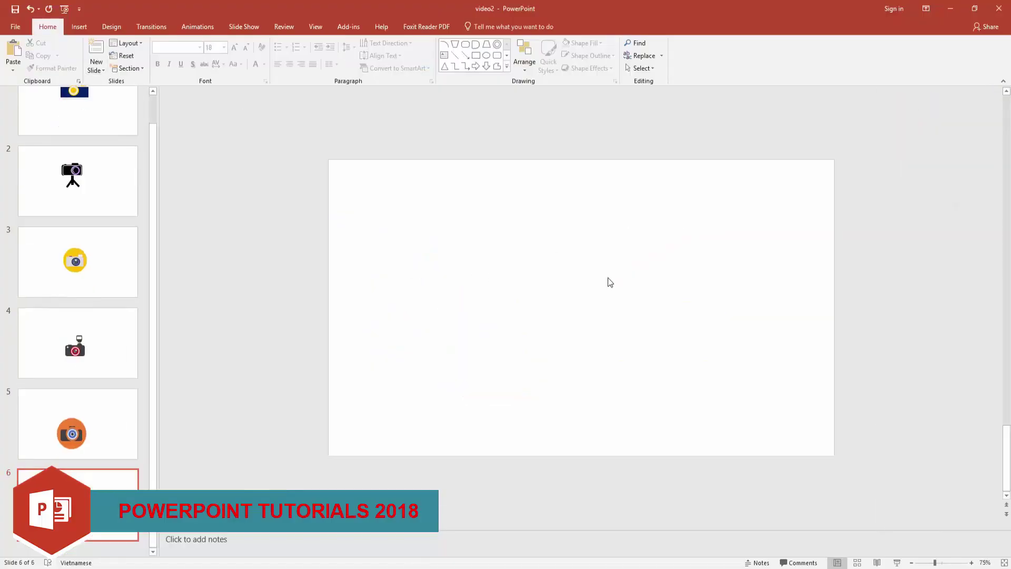
left_click(497, 55)
left_click_drag(449, 256, 692, 393)
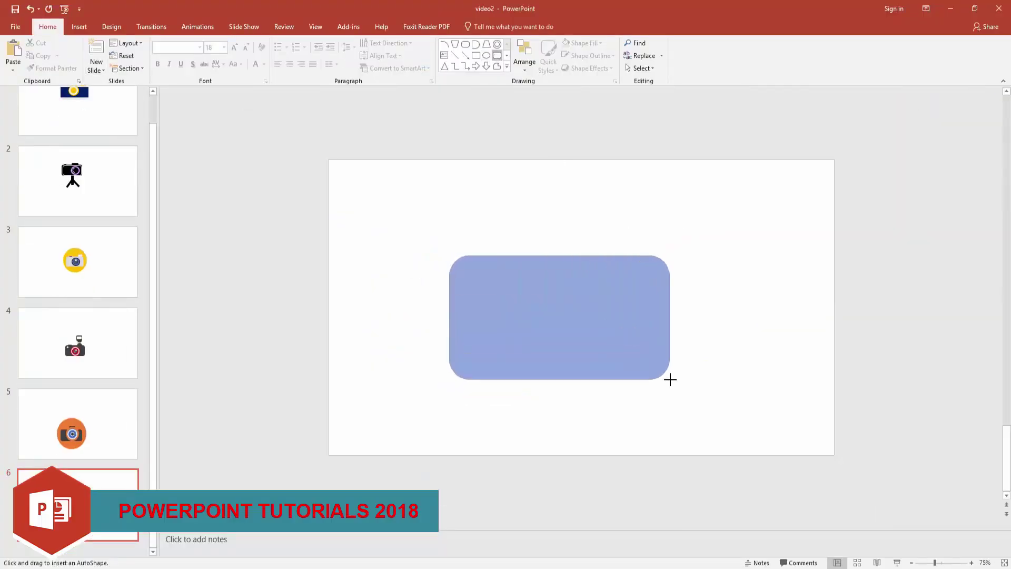
left_click(603, 188)
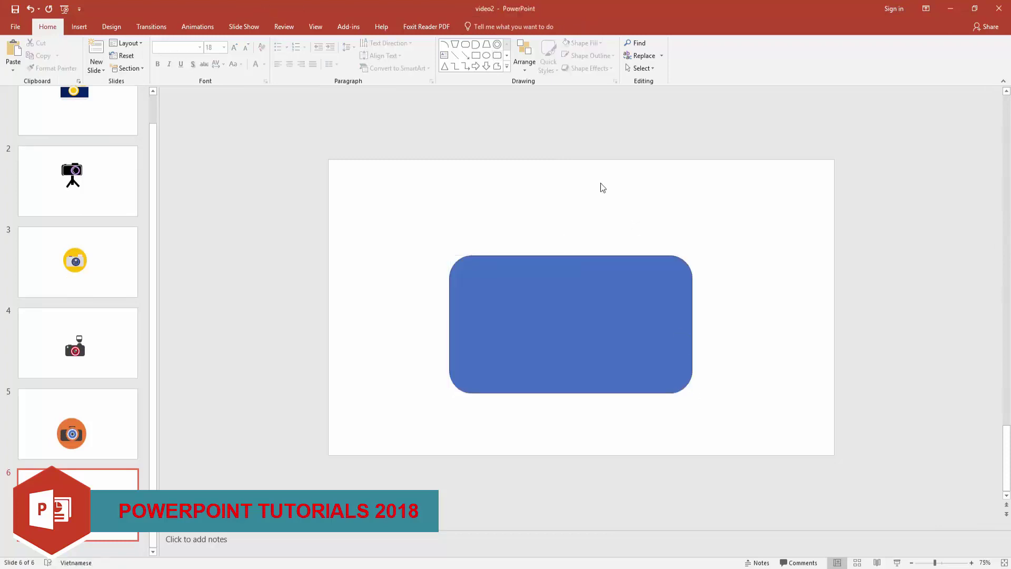
Add a wide bar and a smaller raised block as stepped tabs on top.
left_click(496, 56)
left_click_drag(490, 239, 661, 255)
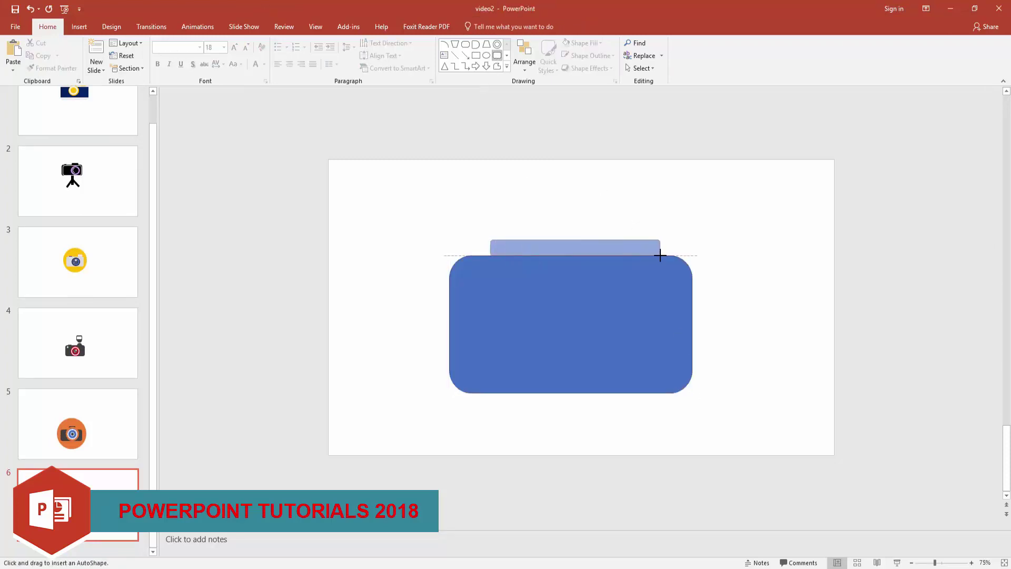
left_click(628, 203)
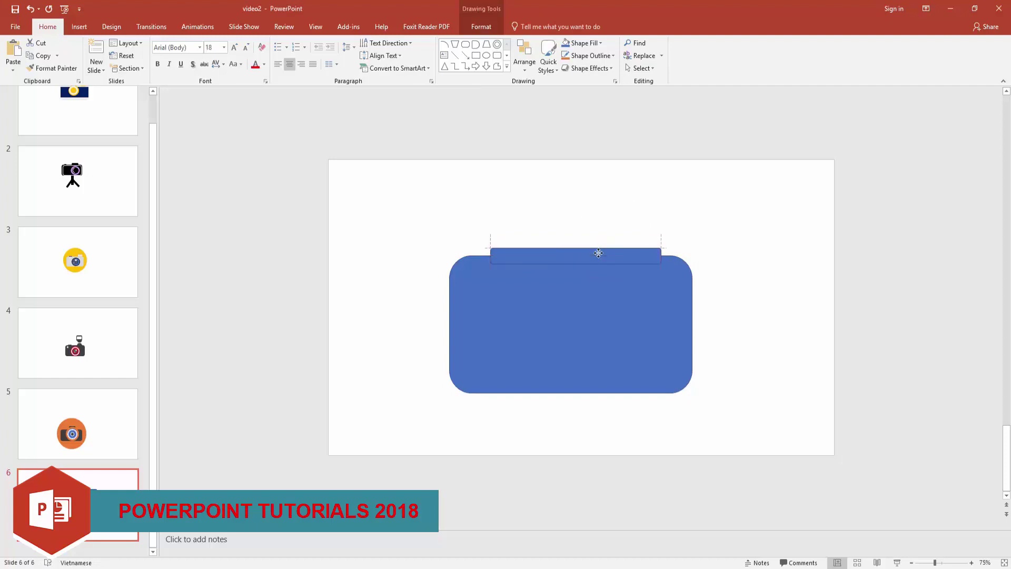
left_click(481, 56)
mouse_move(490, 217)
left_mouse_down()
mouse_move(591, 240)
mouse_move(542, 232)
left_mouse_up()
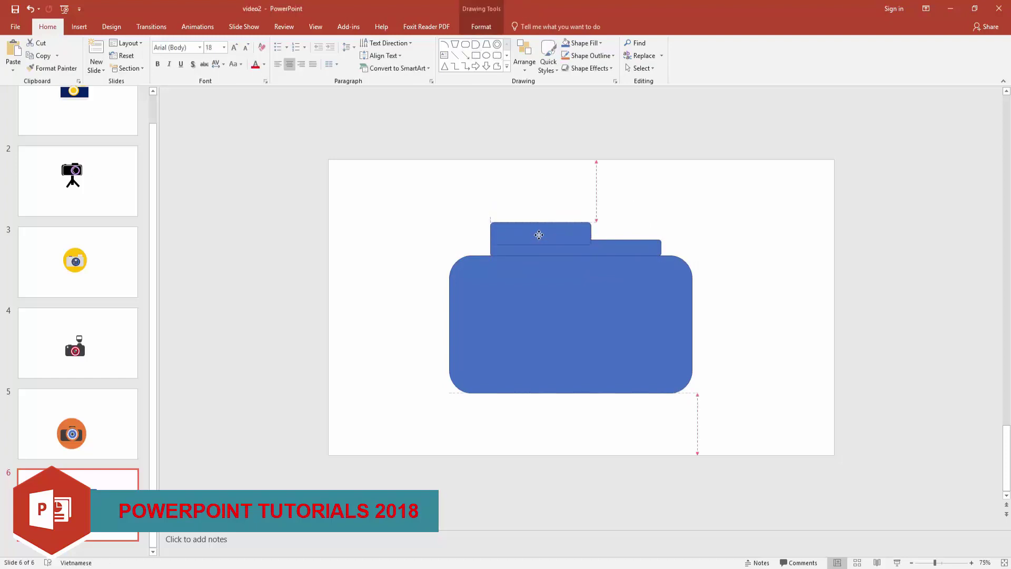
left_click(600, 247)
left_click(541, 237)
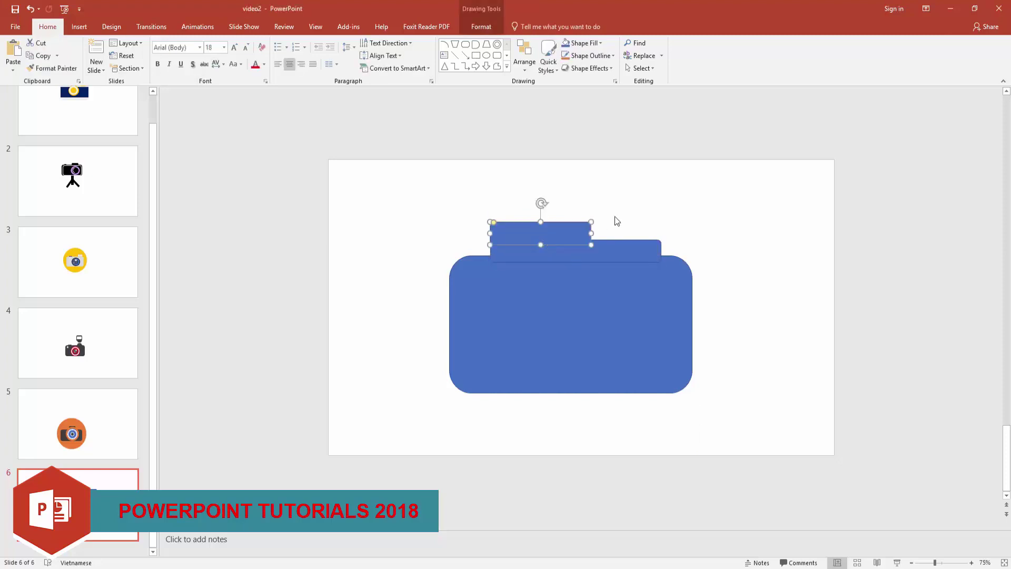
left_click(669, 215)
Give all three camera parts a light blue fill and no outlines.
key("ctrl+a")
right_click(586, 316)
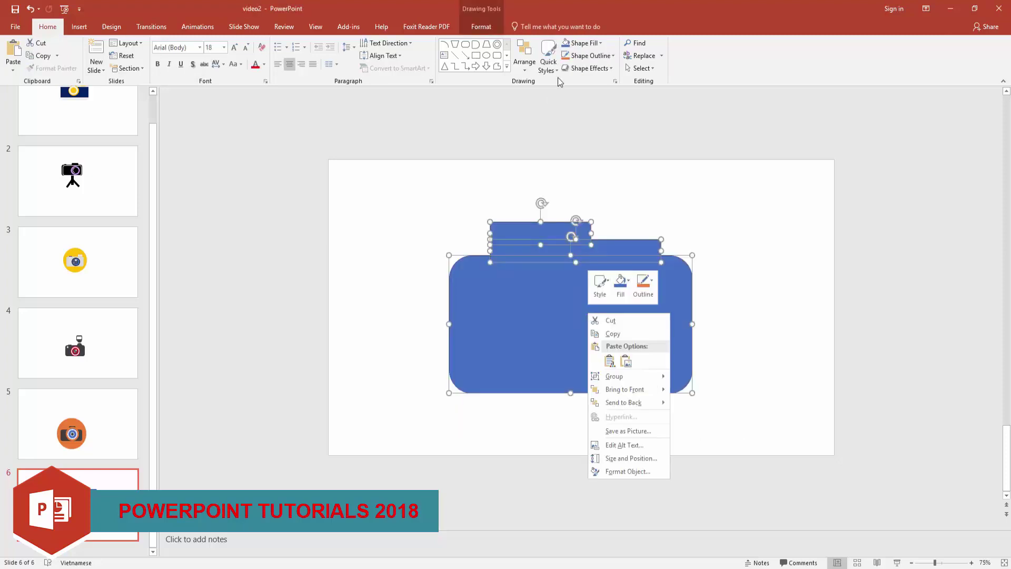
left_click(581, 43)
left_click(605, 99)
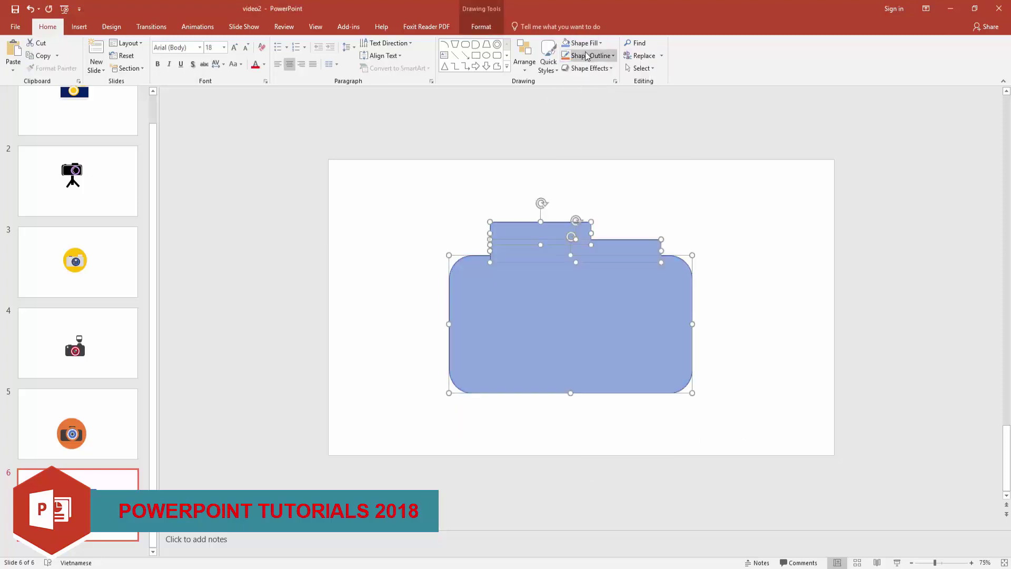
left_click(587, 56)
left_click(586, 152)
left_click(769, 300)
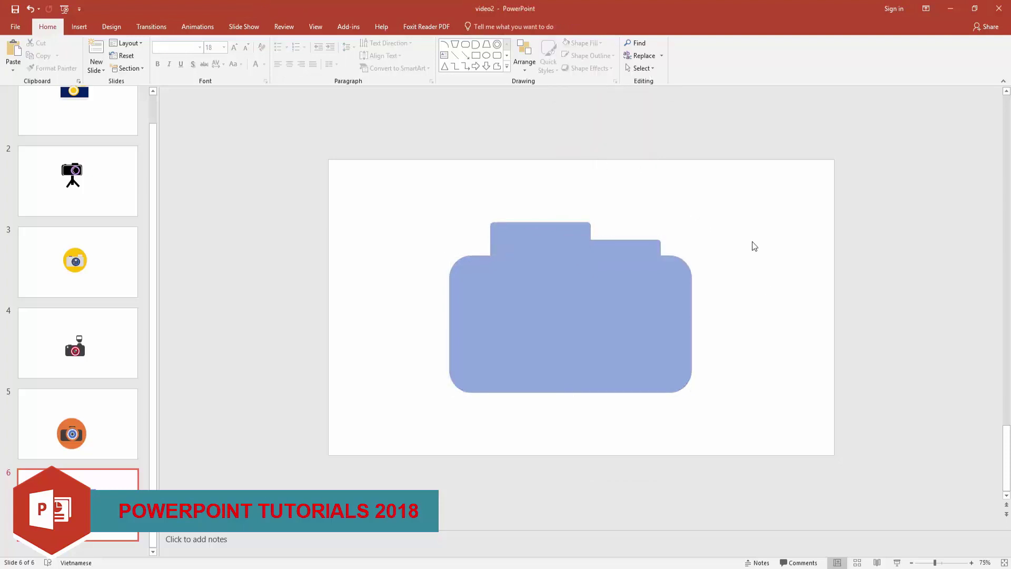
key("ctrl+a")
left_click(582, 42)
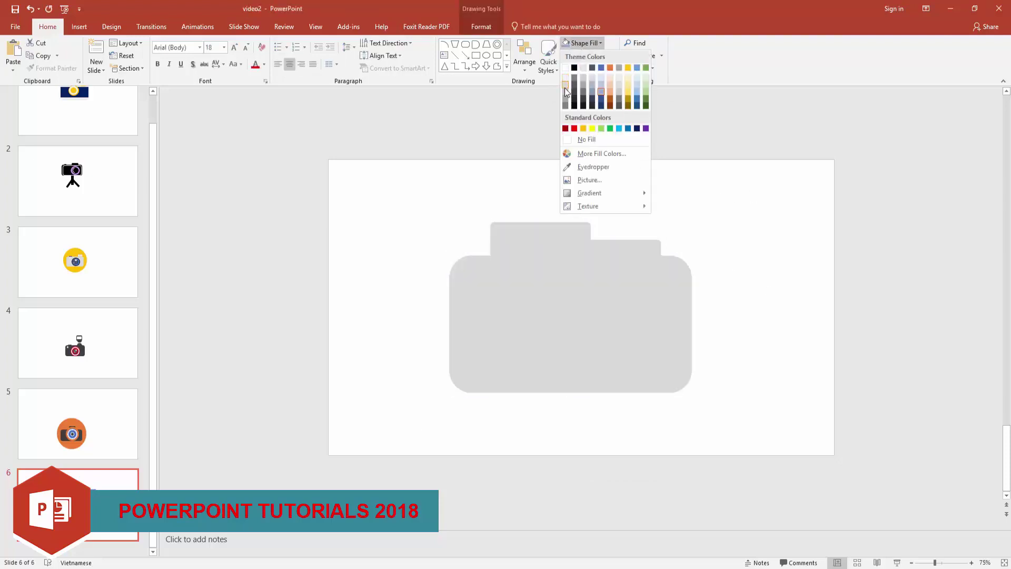
right_click(718, 199)
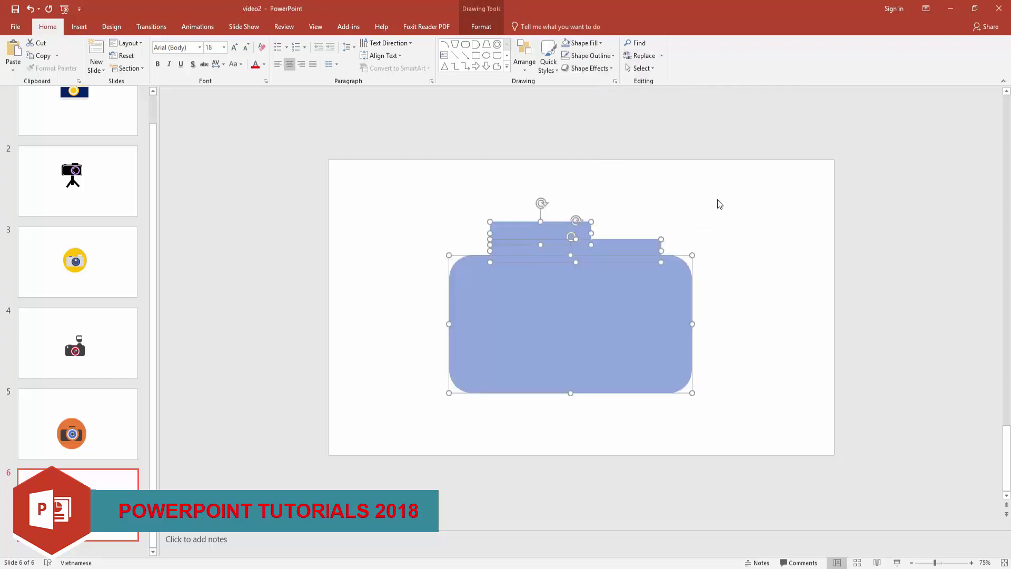
right_click(719, 198)
right_click(646, 182)
left_click(583, 168)
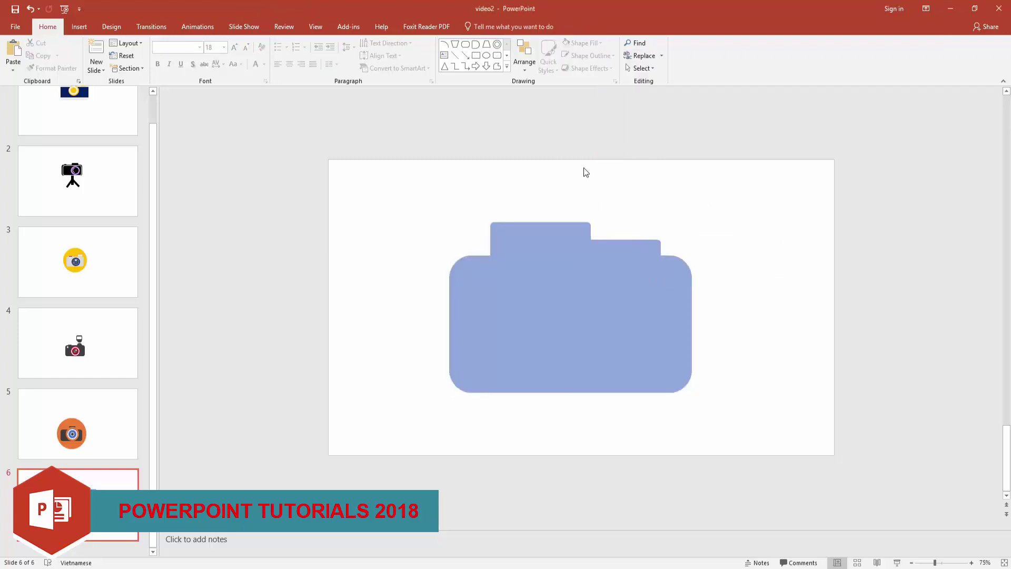
Give the slide a dark green background through Format Background.
right_click(356, 226)
left_click(385, 318)
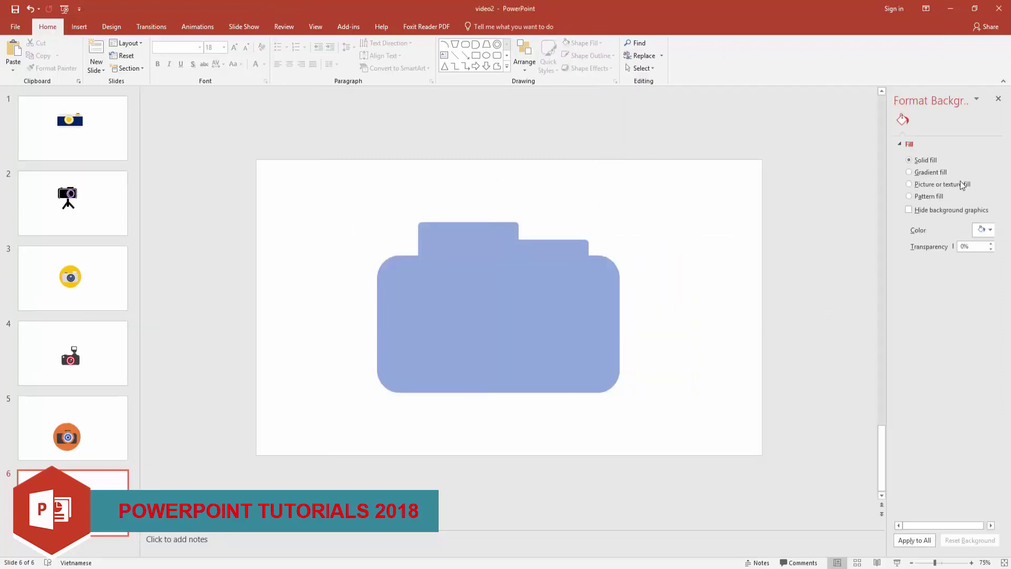
left_click(983, 230)
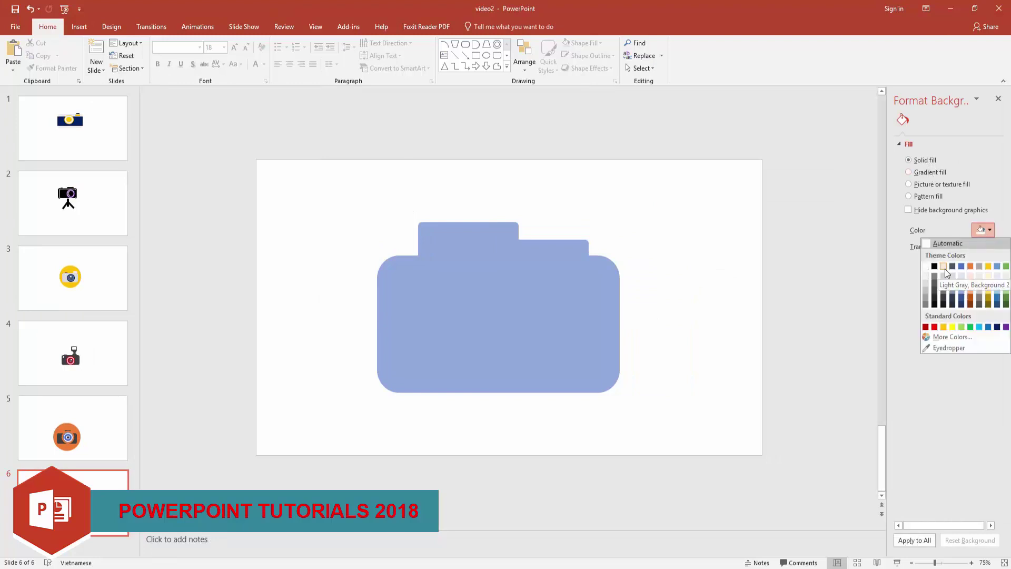
left_click(1005, 291)
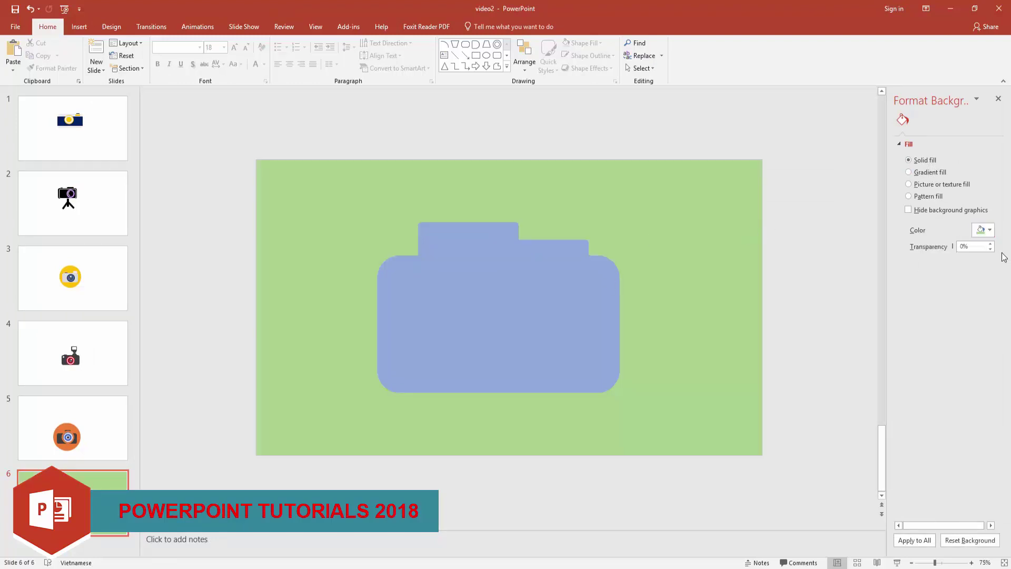
left_click(984, 230)
Group all the camera body parts and fill the group light grey.
left_click(1006, 305)
left_click(472, 236)
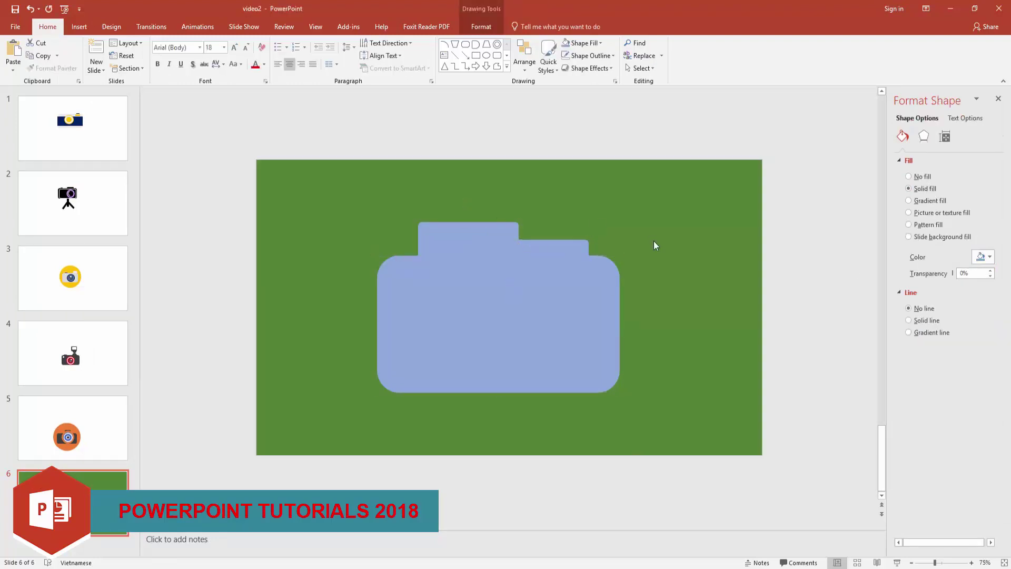
left_click(485, 334)
right_click(495, 324)
left_click(598, 389)
left_click(584, 43)
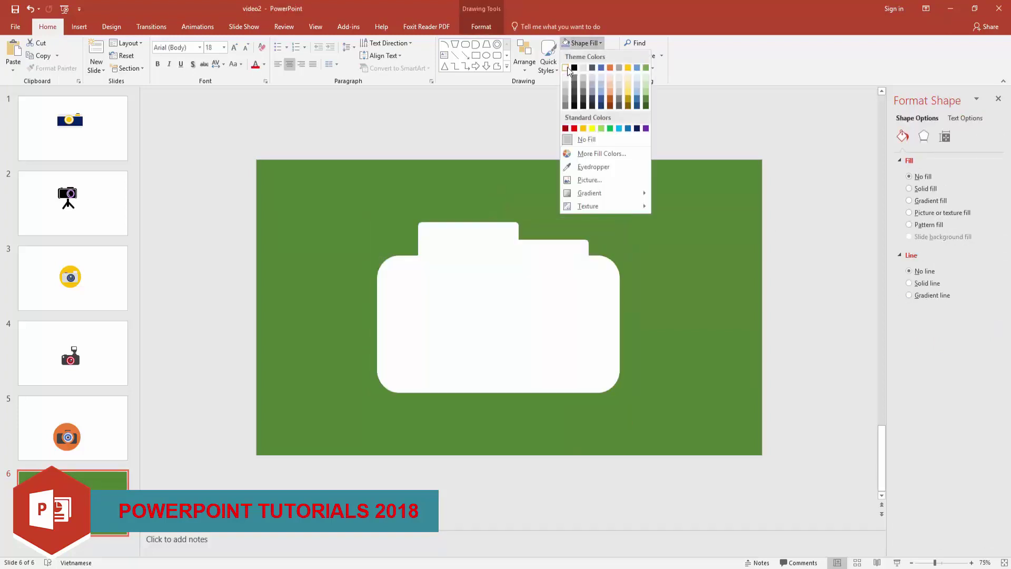
left_click(565, 76)
left_click(795, 182)
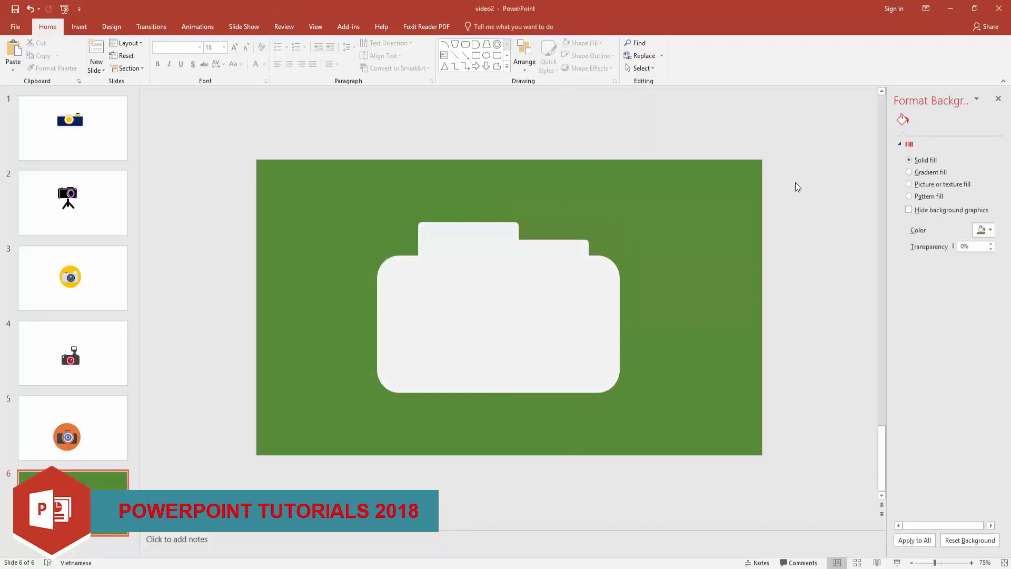
Draw a plain rectangle band across the middle of the camera body.
left_click(497, 54)
mouse_move(377, 282)
left_mouse_down()
mouse_move(633, 349)
mouse_move(619, 351)
left_mouse_up()
key("ctrl+z")
left_click(476, 54)
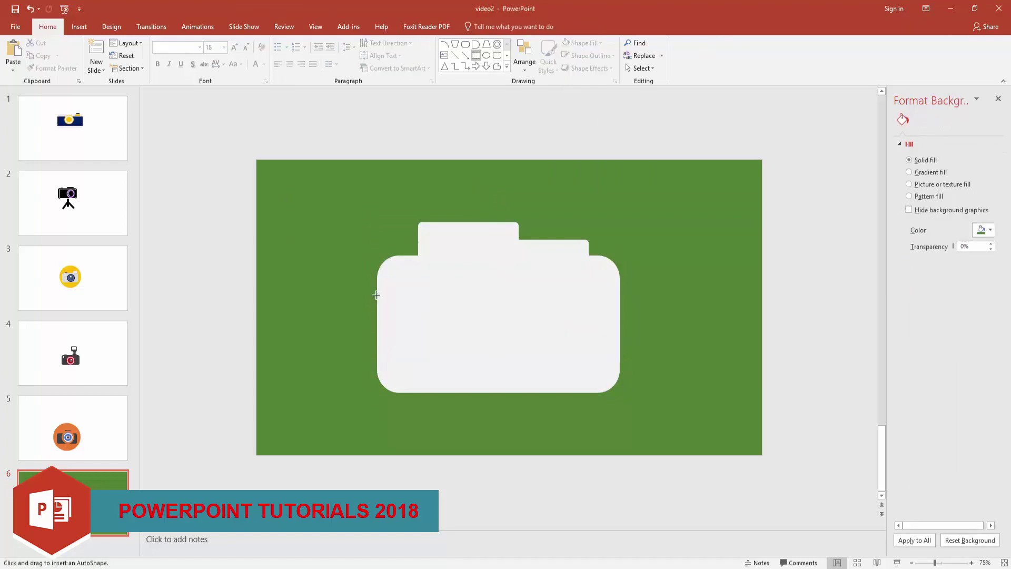
mouse_move(377, 295)
left_mouse_down()
mouse_move(626, 354)
mouse_move(619, 377)
left_mouse_up()
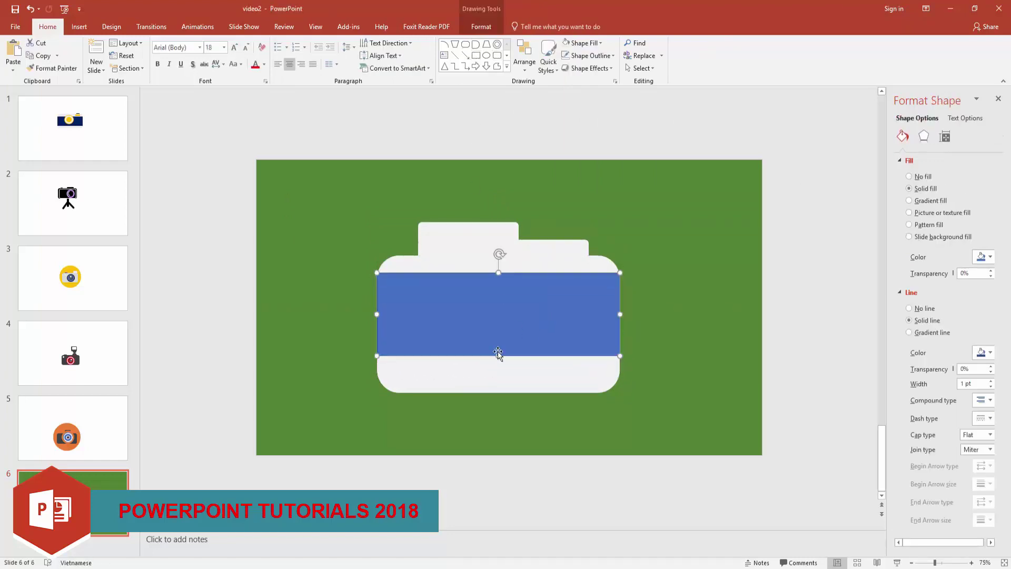
left_click_drag(498, 352, 497, 365)
Fill the band peach and remove its outline.
left_click(601, 42)
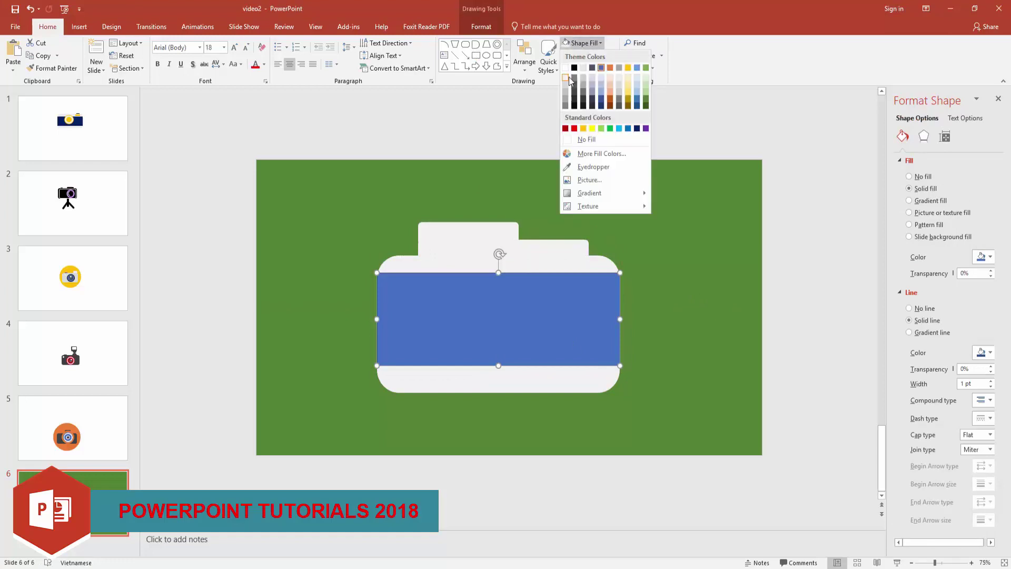
left_click(612, 92)
left_click(590, 55)
left_click(585, 151)
left_click(761, 217)
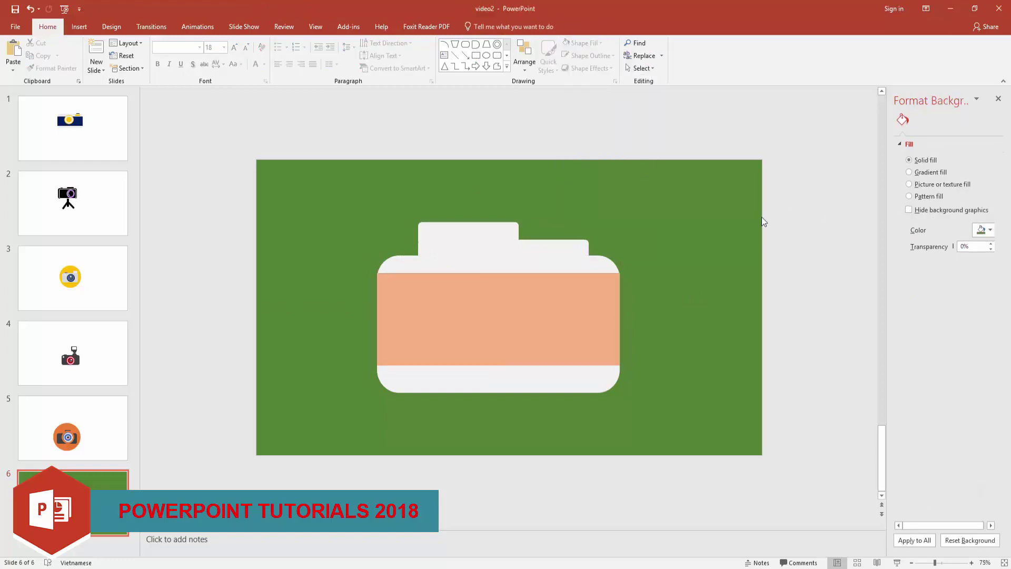
Widen the camera body, then stretch and lower the peach band to match its width.
left_click(543, 258)
left_click_drag(620, 392, 642, 396)
left_click(606, 319)
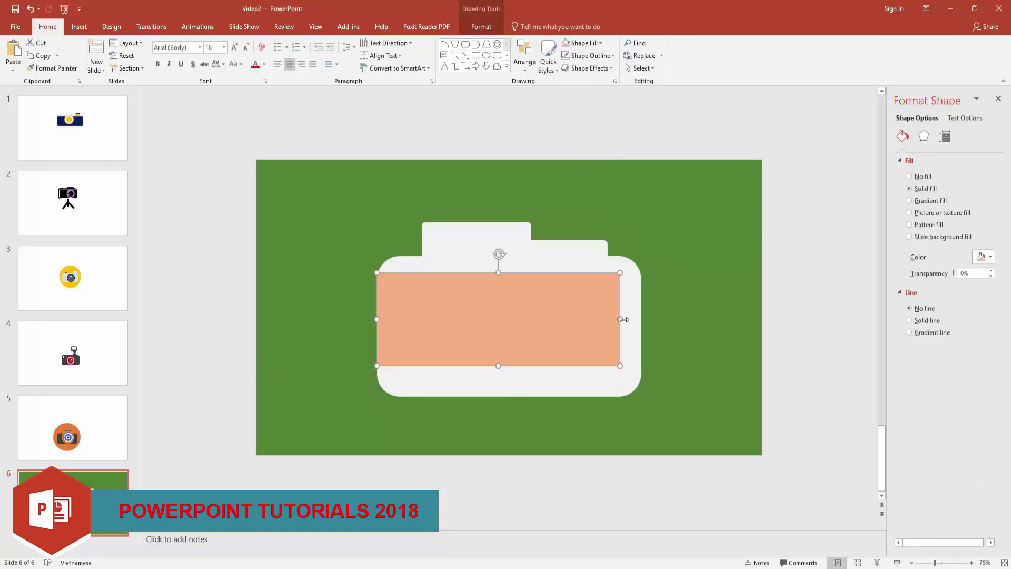
left_click_drag(620, 319, 641, 319)
left_click_drag(509, 365, 509, 374)
left_click(563, 232)
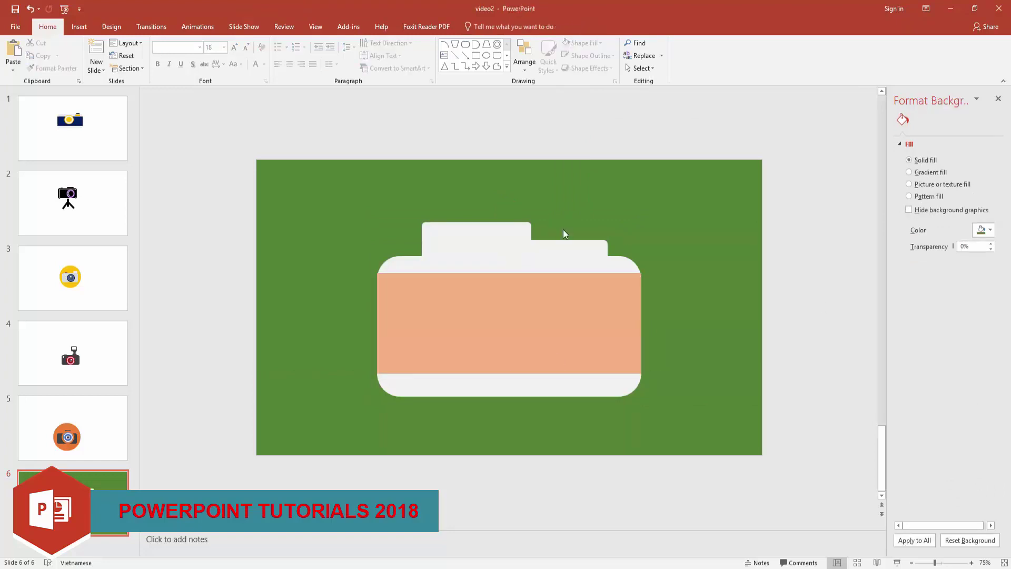
left_click(509, 323)
left_click(497, 44)
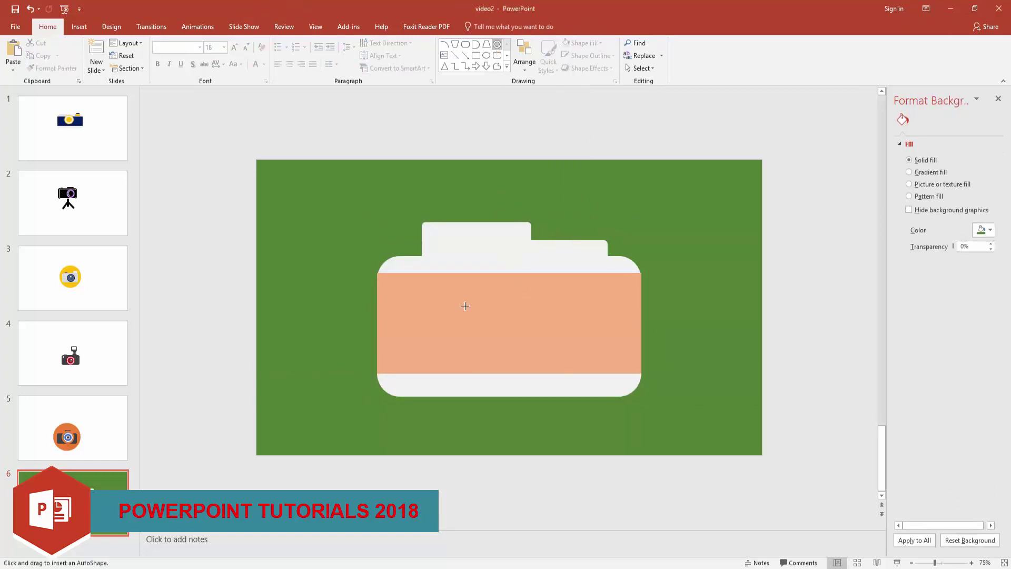
Draw a donut lens on the peach band with a 4.5 pt peach outline.
left_click_drag(458, 298, 567, 397)
mouse_move(546, 358)
left_mouse_down()
mouse_move(520, 334)
mouse_move(530, 355)
left_mouse_up()
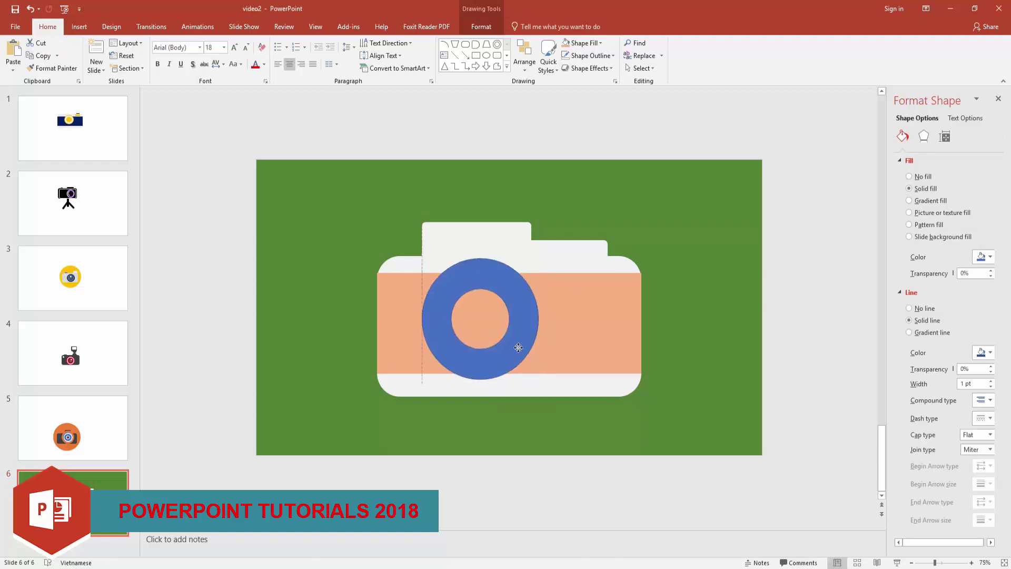
left_click(590, 56)
left_click(584, 127)
left_click(590, 55)
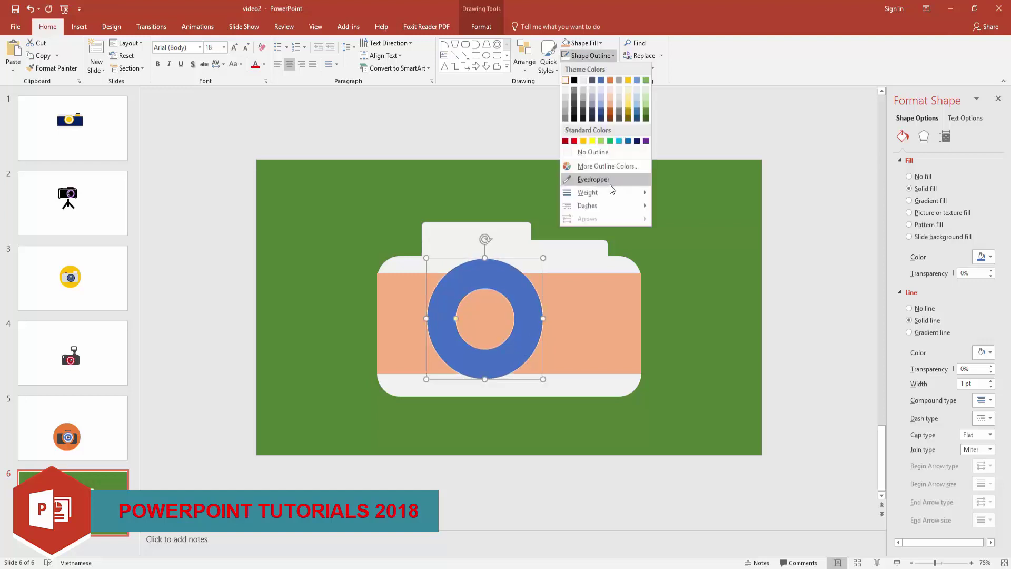
left_click(691, 277)
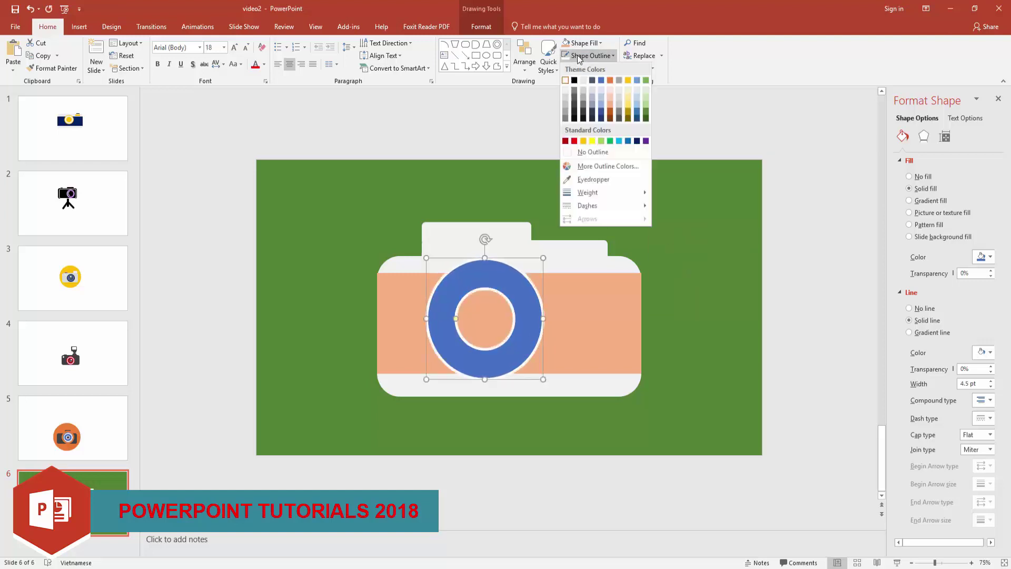
left_click(612, 107)
left_click(682, 205)
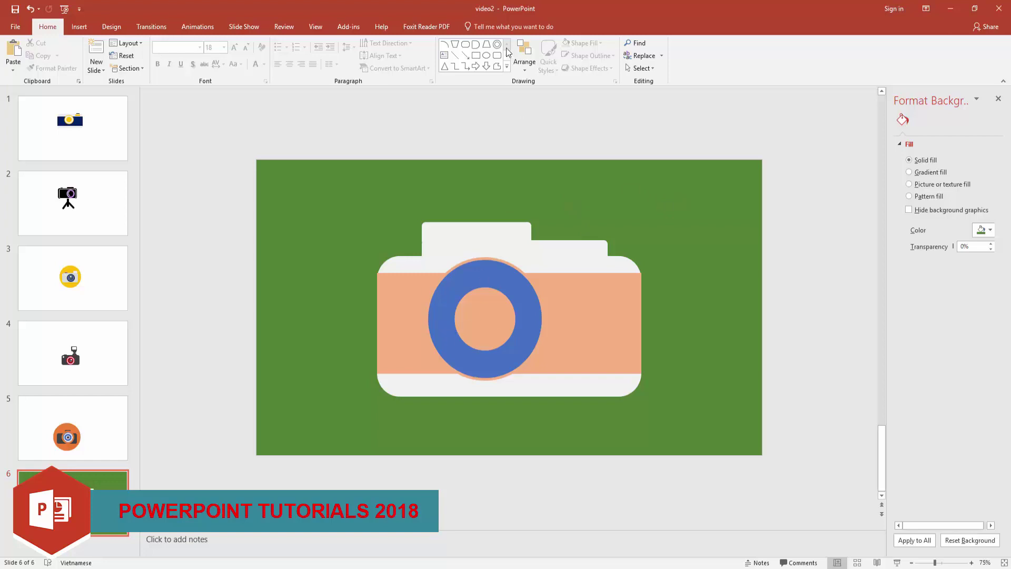
Place a circle inside the donut and fill it light green.
left_click(486, 54)
mouse_move(584, 202)
left_mouse_down()
mouse_move(648, 286)
mouse_move(676, 295)
left_mouse_up()
left_click_drag(653, 253, 499, 314)
mouse_move(543, 373)
left_mouse_down()
mouse_move(521, 363)
mouse_move(532, 368)
left_mouse_up()
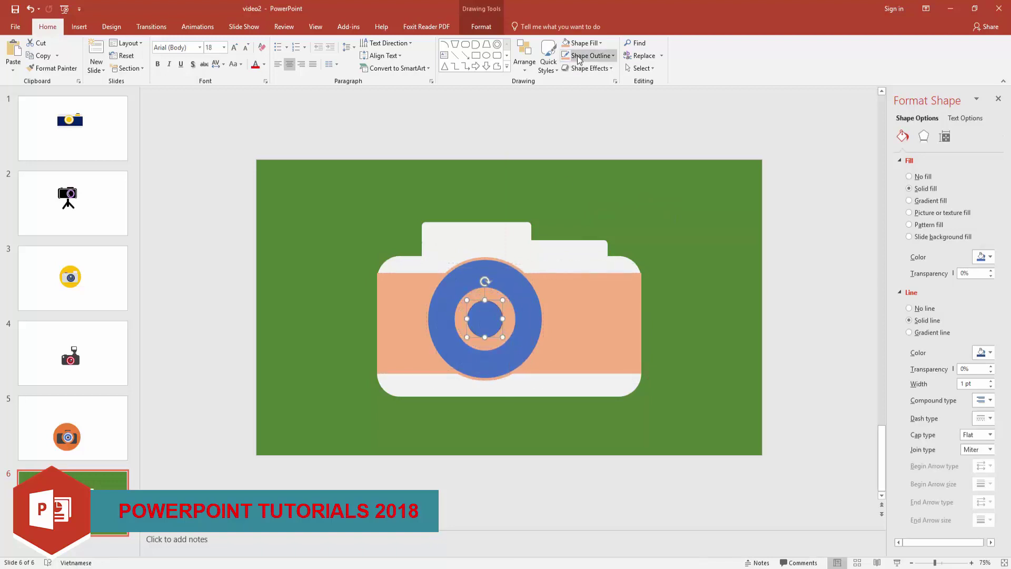
left_click(566, 42)
left_click(600, 43)
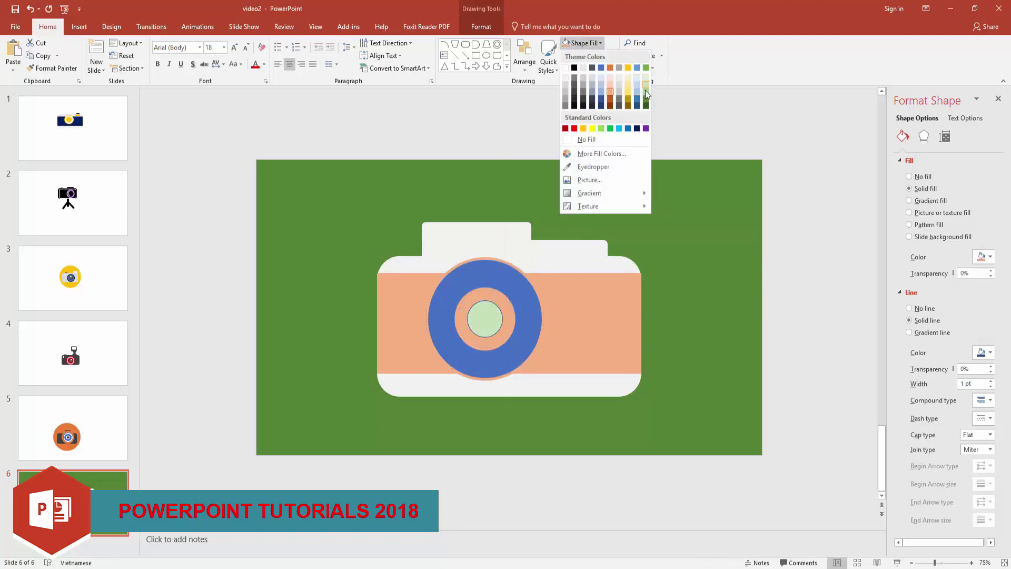
left_click(647, 84)
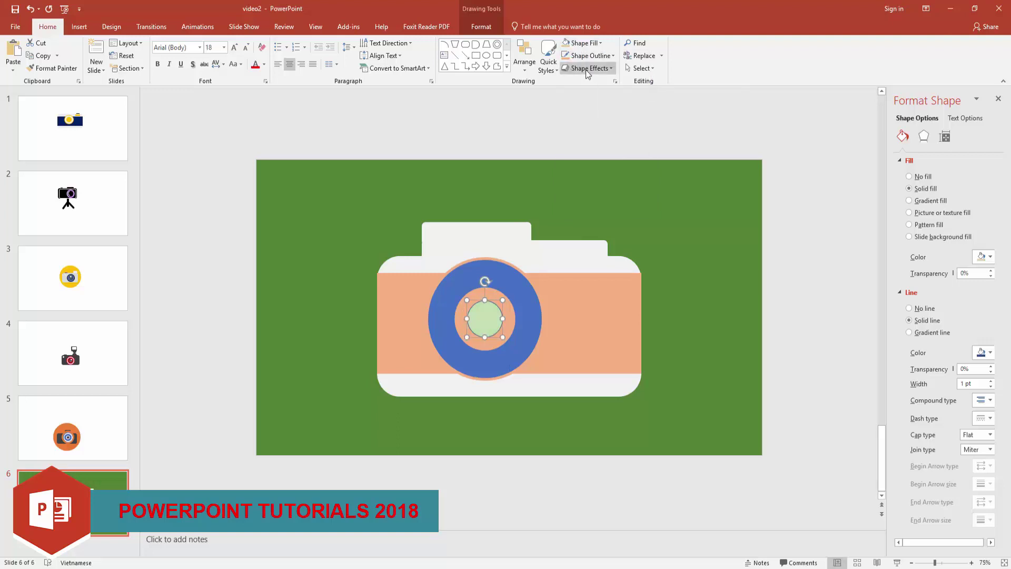
left_click(691, 203)
Adjust the height of the camera's wide top bar from its top edge.
left_click(465, 222)
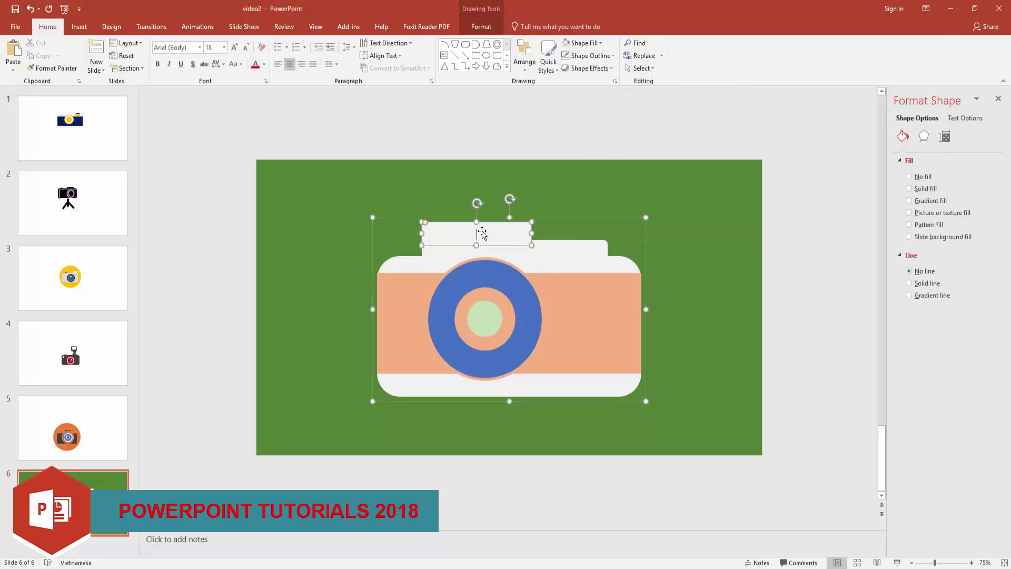
left_click(514, 241)
left_click_drag(514, 239, 515, 243)
left_click(713, 247)
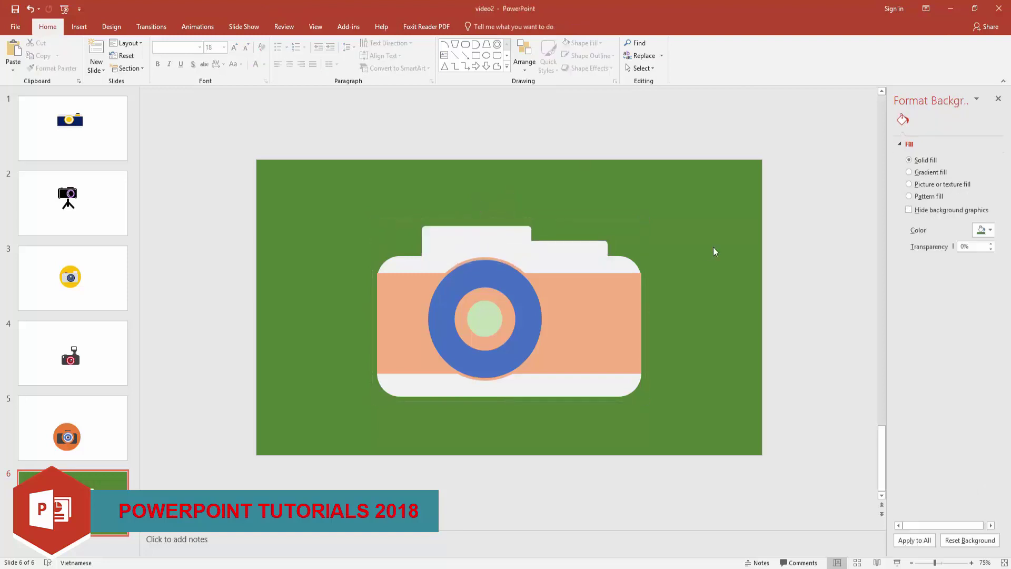
left_click(522, 312)
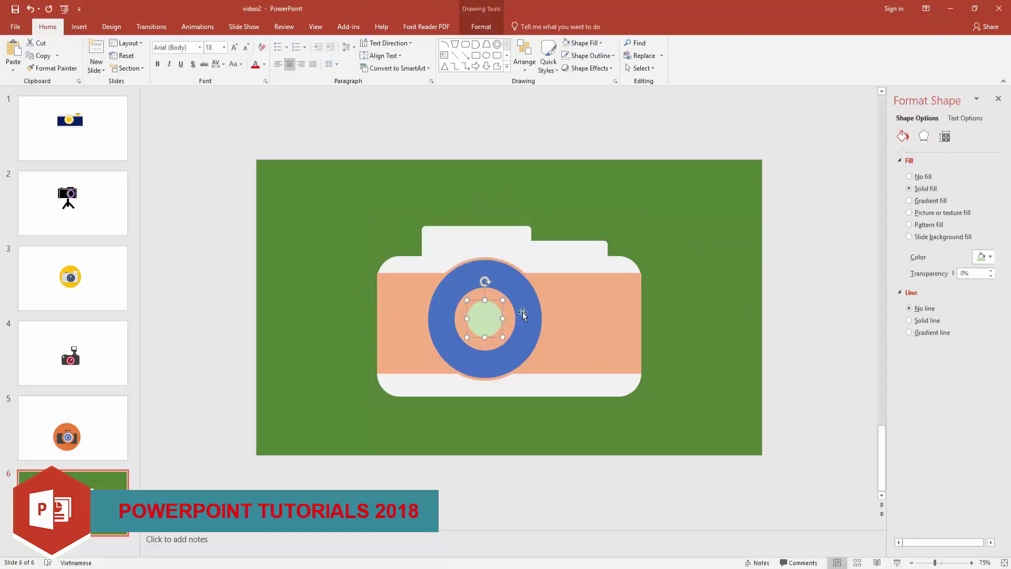
left_click(706, 328)
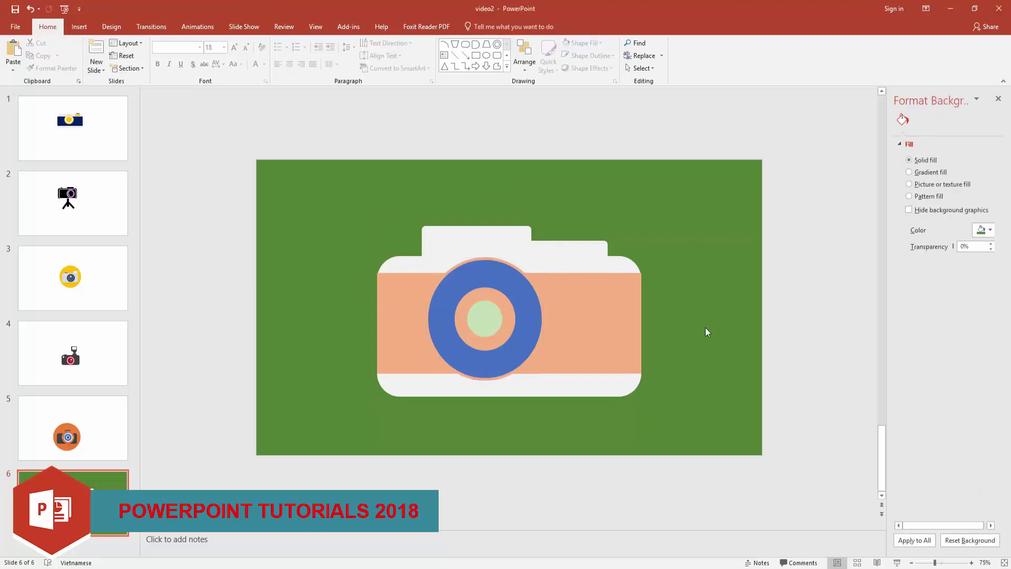
Draw a white, outline-free rounded panel on the right of the camera body.
left_click(497, 55)
left_click_drag(568, 294, 625, 325)
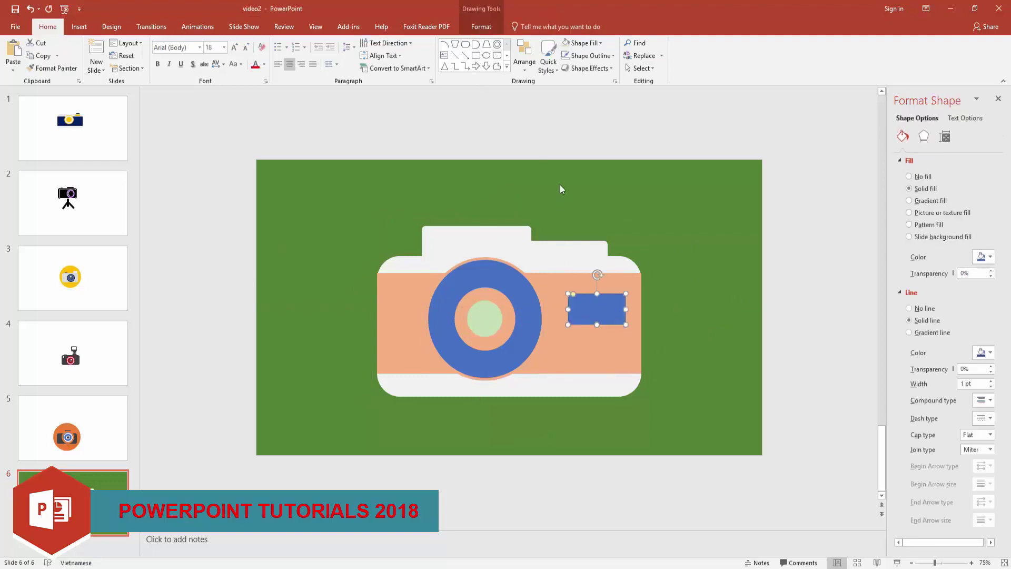
left_click(600, 42)
left_click(568, 62)
left_click(909, 308)
Add a thin white bar directly below the white panel.
left_click(497, 55)
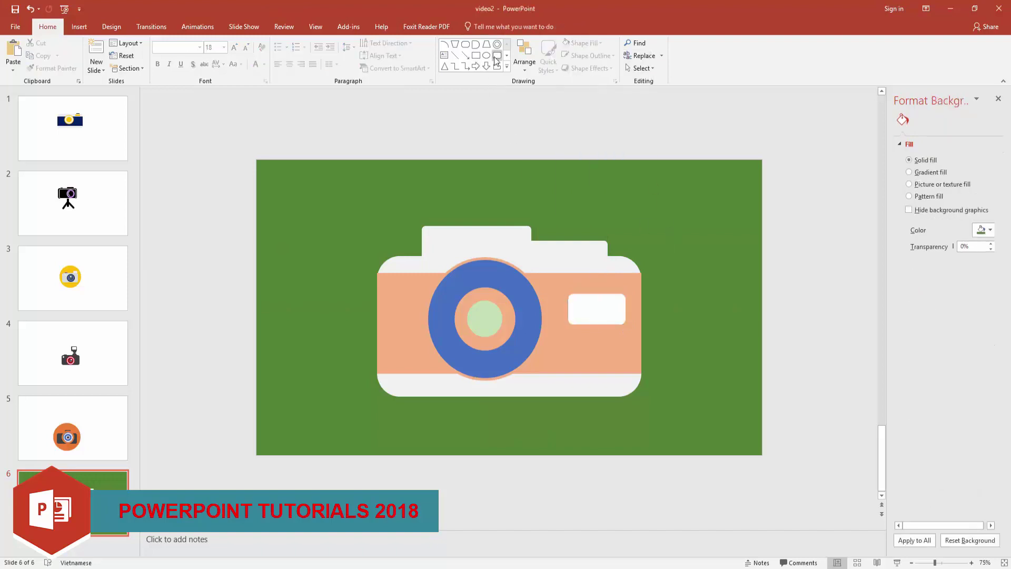
left_click_drag(568, 337, 626, 345)
left_click(579, 43)
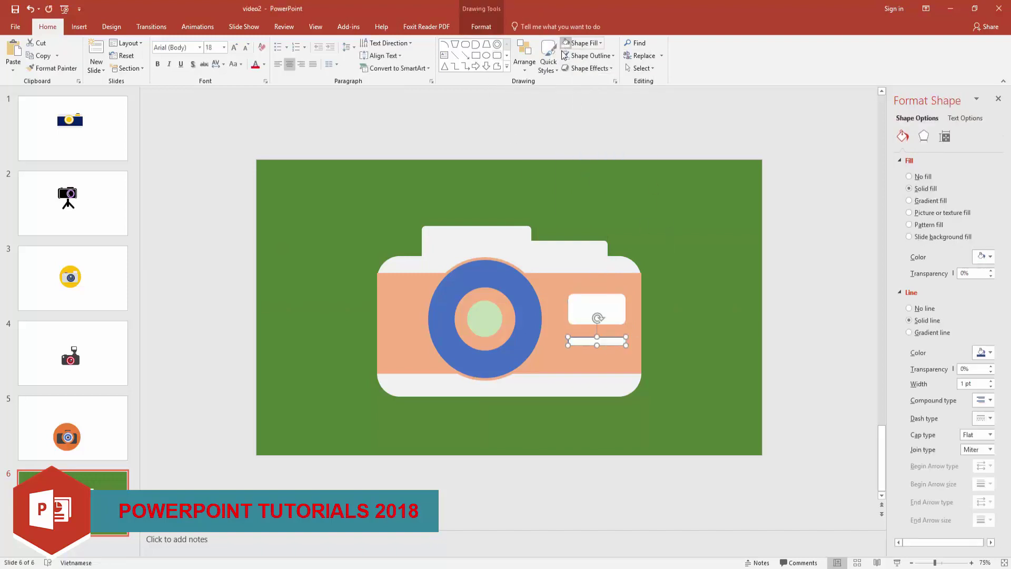
left_click(777, 227)
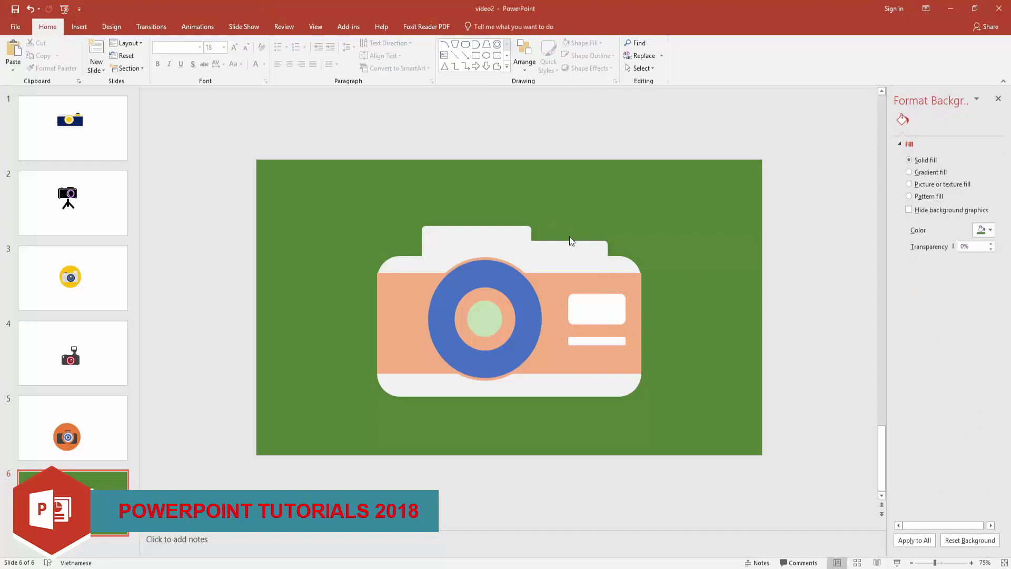
left_click(495, 58)
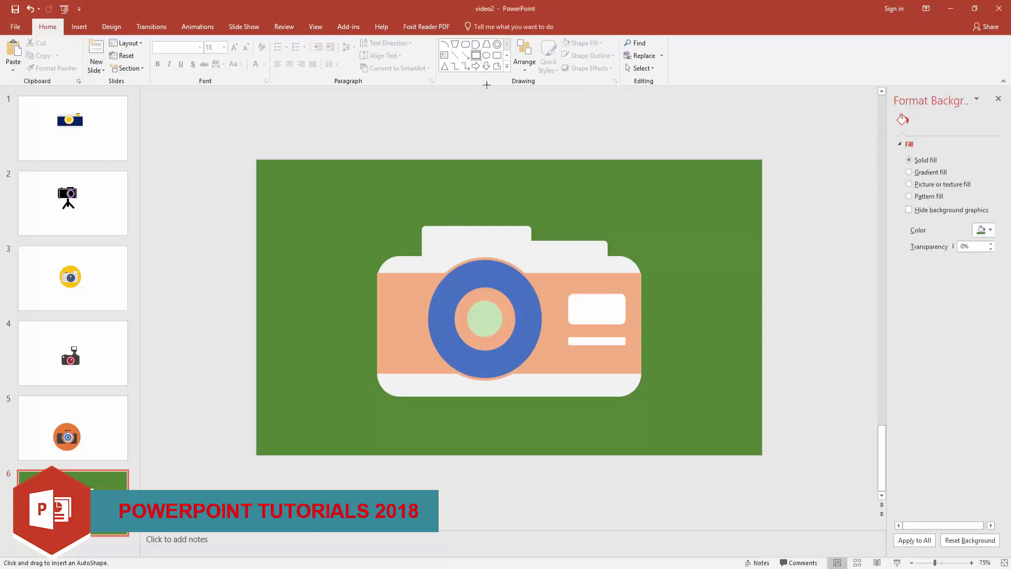
Draw a thin outline-free blue bar and move it onto the camera top.
left_click_drag(456, 200, 457, 201)
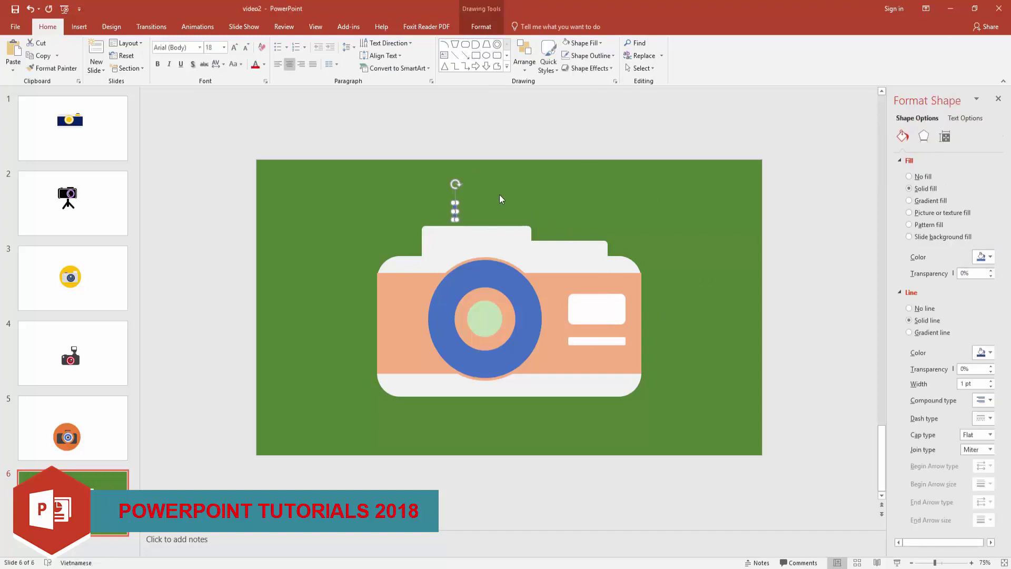
scroll(496, 197, "up", 3)
scroll(496, 197, "up", 3)
left_click(574, 56)
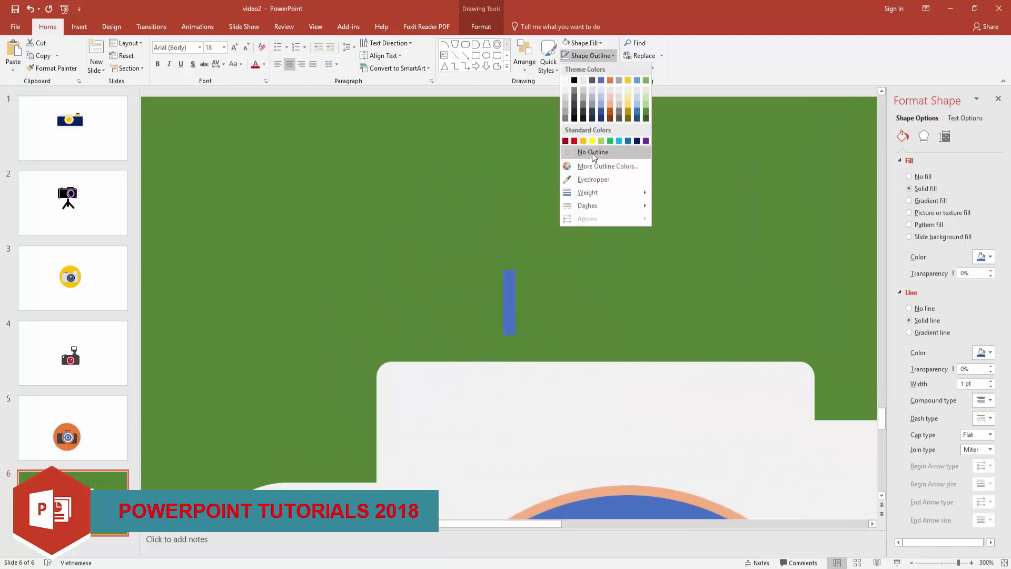
left_click(592, 153)
left_click_drag(508, 279, 511, 316)
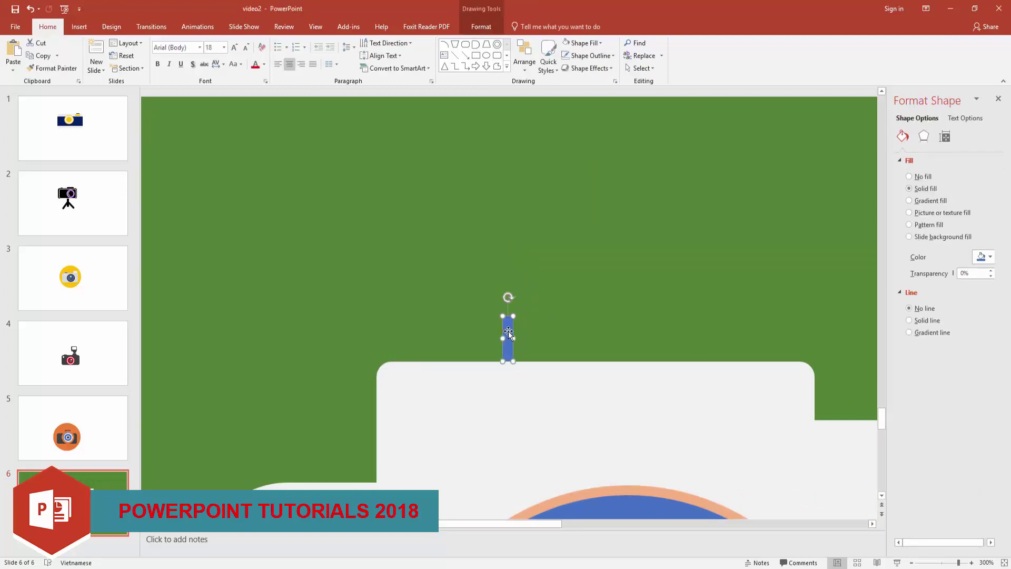
Paste a copy of the bar beside it and make the copy white with a white outline.
right_click(509, 331)
left_click(533, 352)
right_click(553, 311)
left_click(565, 332)
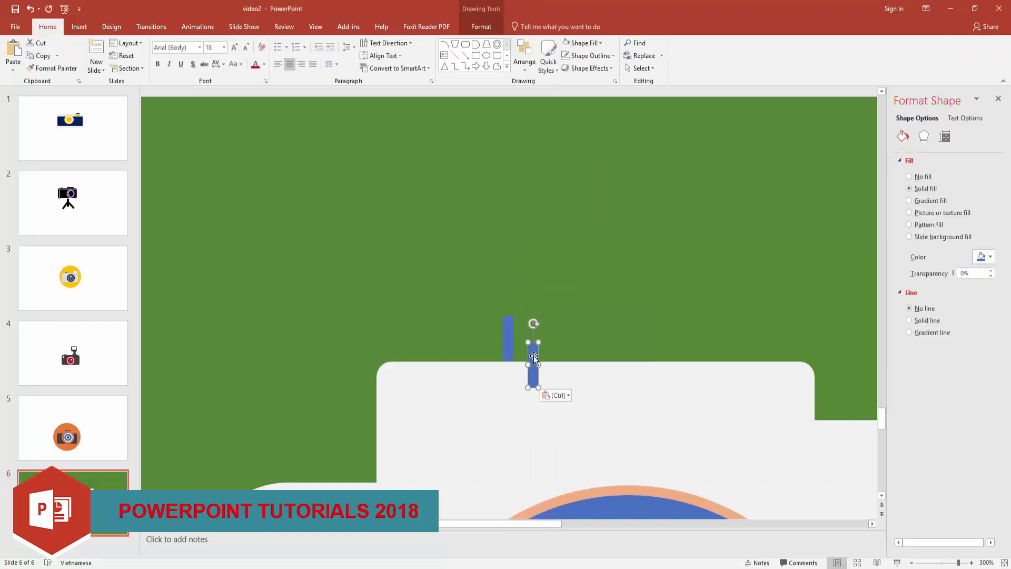
mouse_move(533, 355)
left_mouse_down()
mouse_move(520, 328)
mouse_move(537, 338)
mouse_move(519, 329)
left_mouse_up()
left_click(590, 55)
left_click(566, 80)
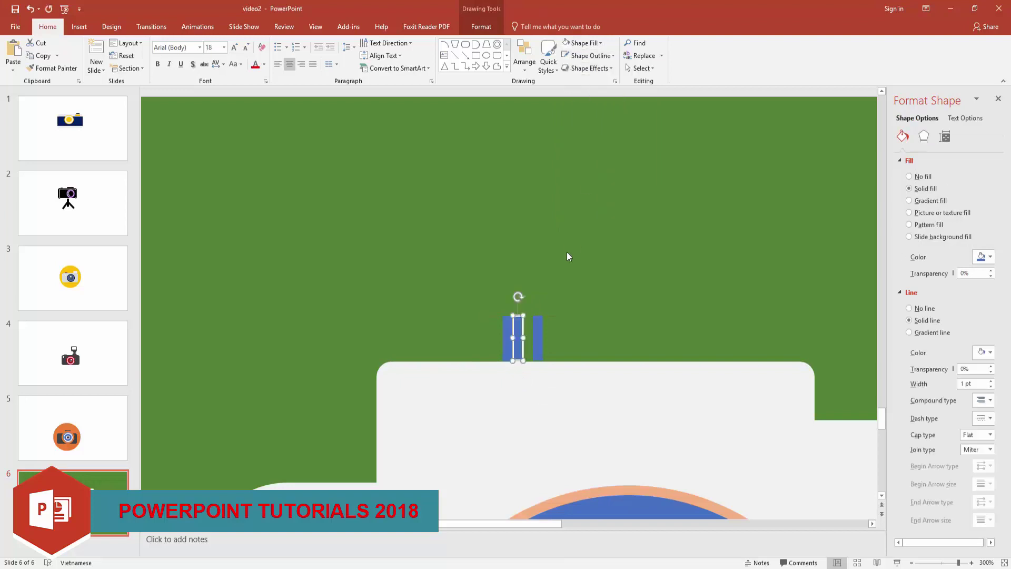
left_click(585, 42)
left_click(567, 67)
left_click(576, 244)
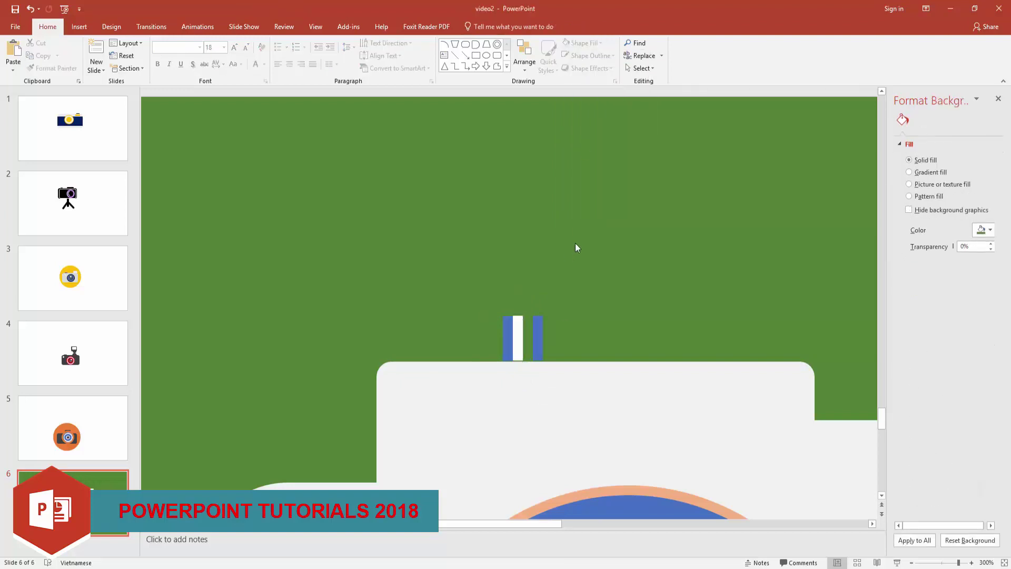
Line up the blue bar next to the white one and add another white copy beside it.
left_click(518, 339)
left_click_drag(538, 336, 528, 332)
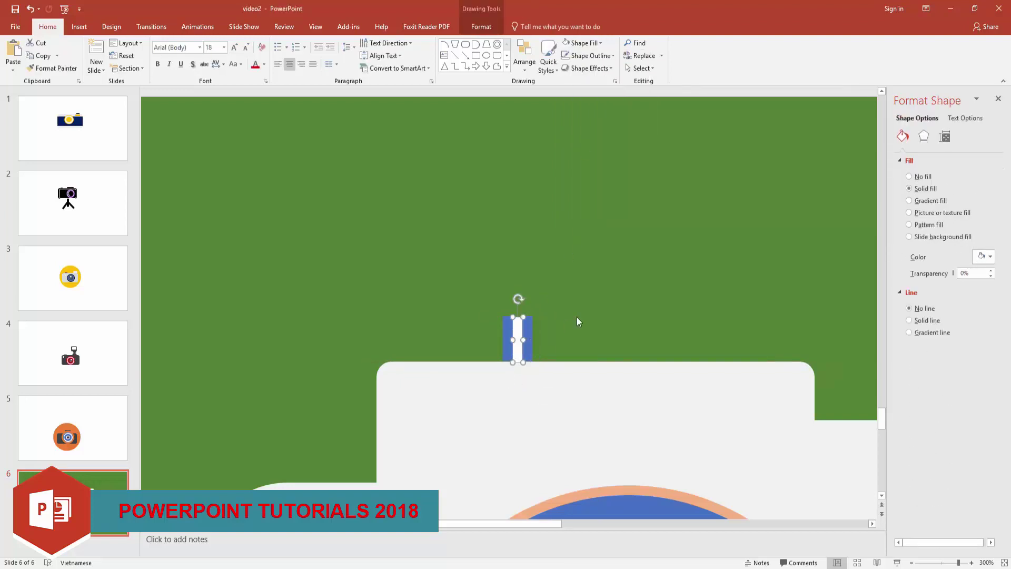
left_click(549, 314)
left_click(518, 340)
key("ctrl+c")
key("ctrl+v")
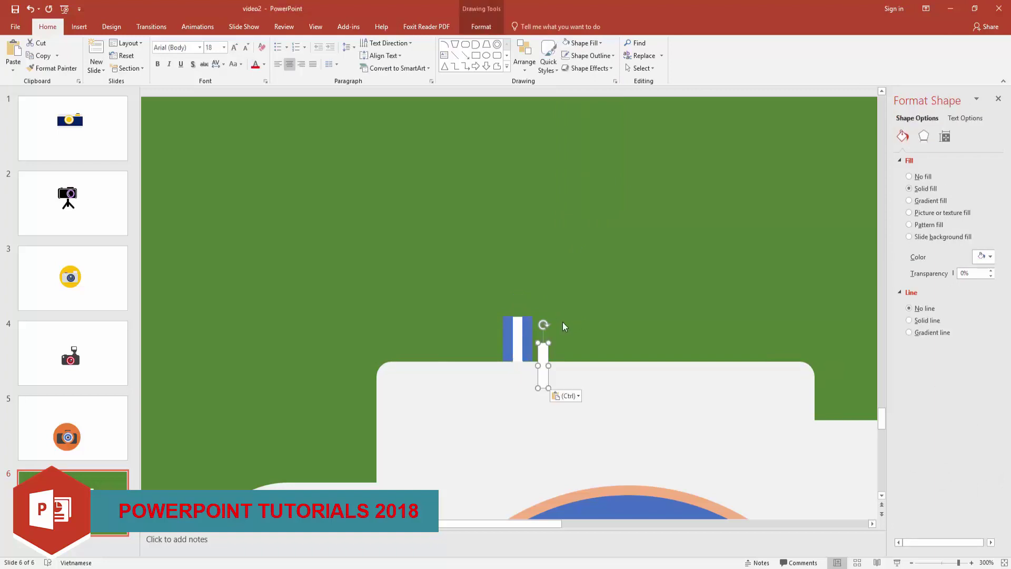
left_click_drag(543, 368, 538, 342)
left_click(498, 345)
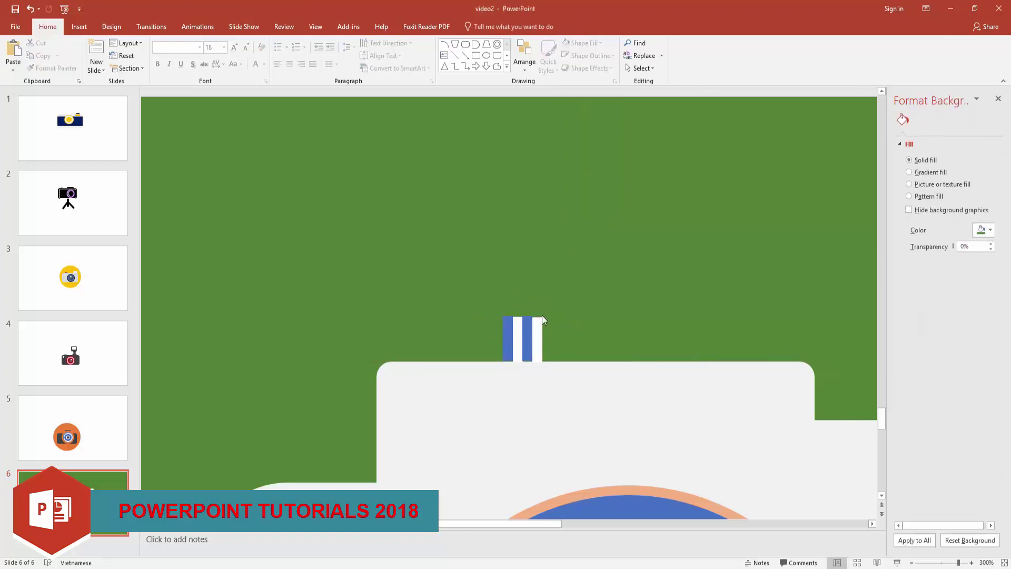
Duplicate the four stripes to extend the row, ending with an extra blue stripe on the right.
left_click(517, 337)
key("ctrl+c")
key("ctrl+v")
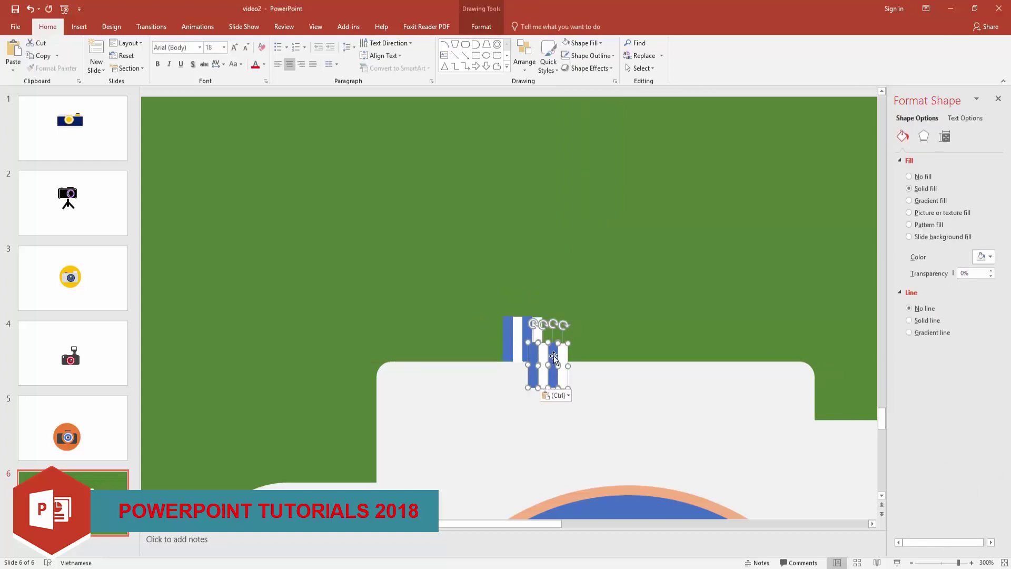
mouse_move(553, 347)
left_mouse_down()
mouse_move(570, 330)
mouse_move(551, 330)
mouse_move(607, 330)
left_mouse_up()
key("ctrl+v")
left_click(589, 246)
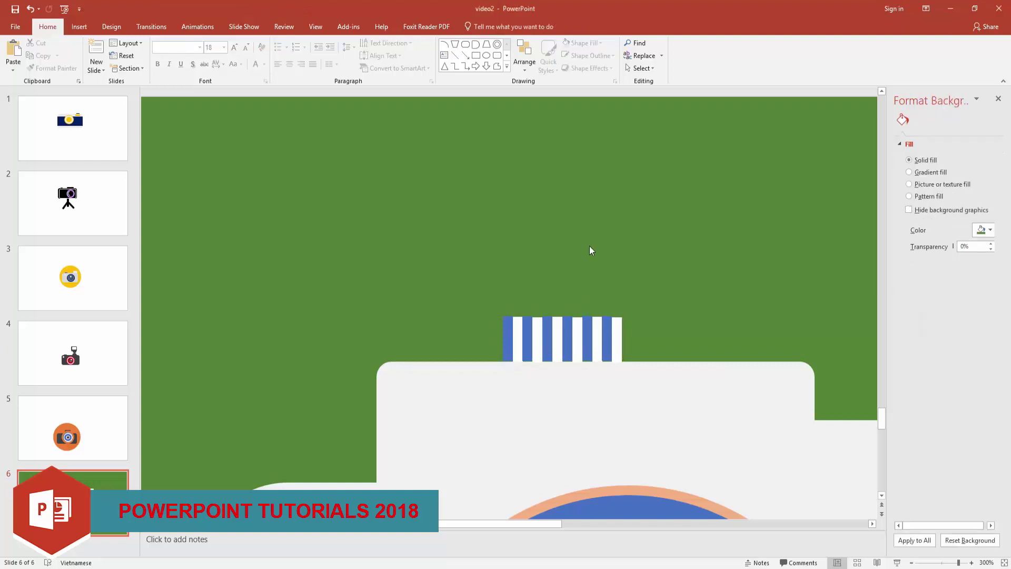
left_click(587, 330)
key("ctrl+c")
key("ctrl+v")
left_click_drag(612, 354, 627, 330)
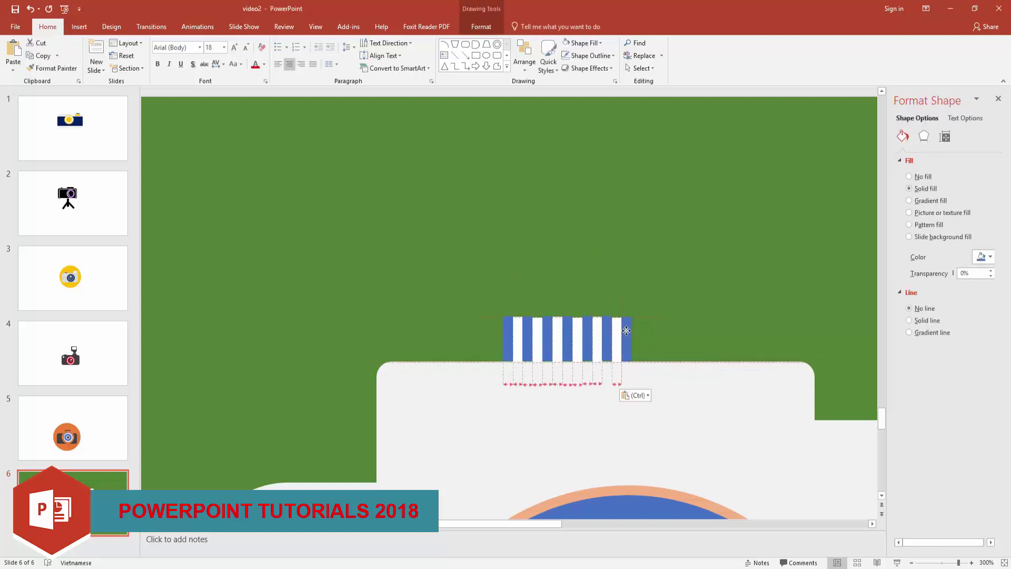
left_click(644, 311)
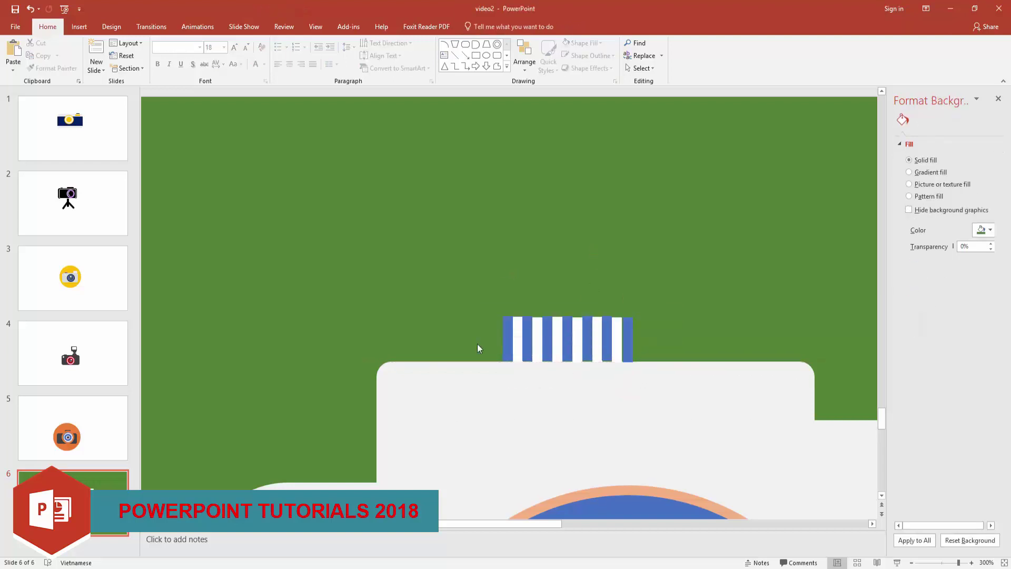
scroll(485, 262, "down", 10, "ctrl")
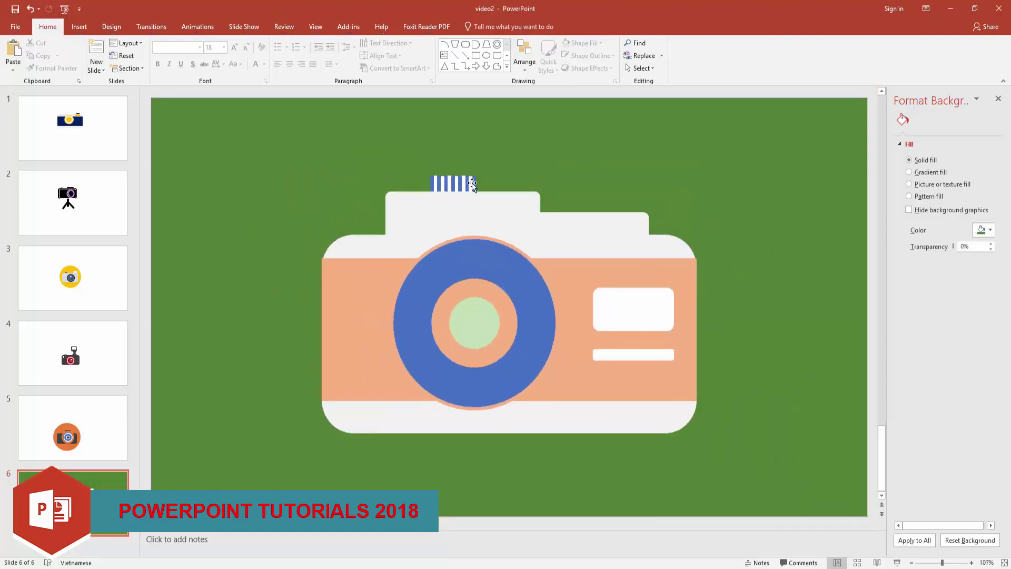
Zoom in and check the stripes in the row one by one, right to left.
left_click(454, 183)
left_click(501, 172)
scroll(501, 172, "up", 3, "ctrl")
scroll(501, 172, "up", 4, "ctrl")
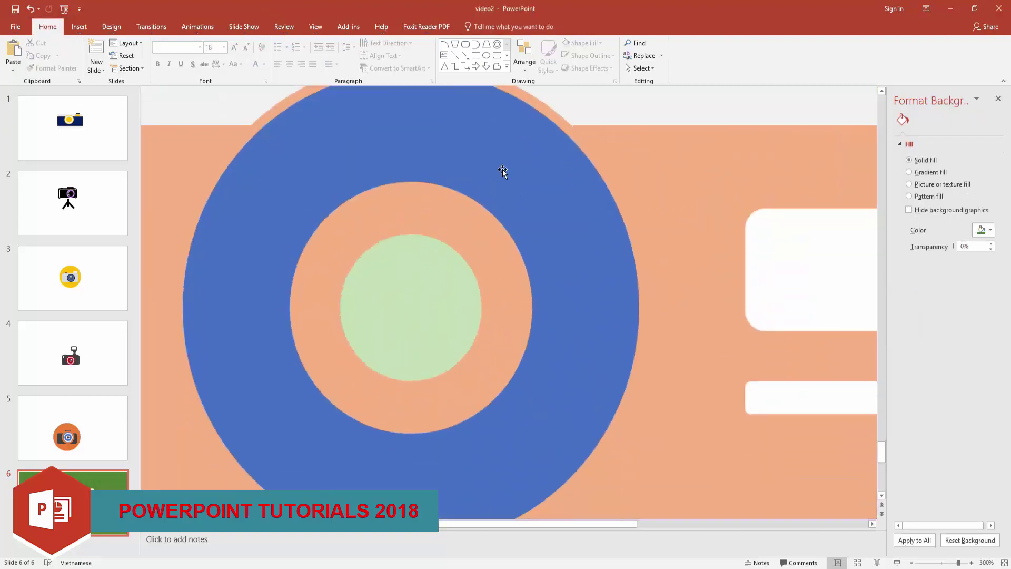
scroll(501, 169, "up", 3)
left_click(409, 210)
left_click(466, 210)
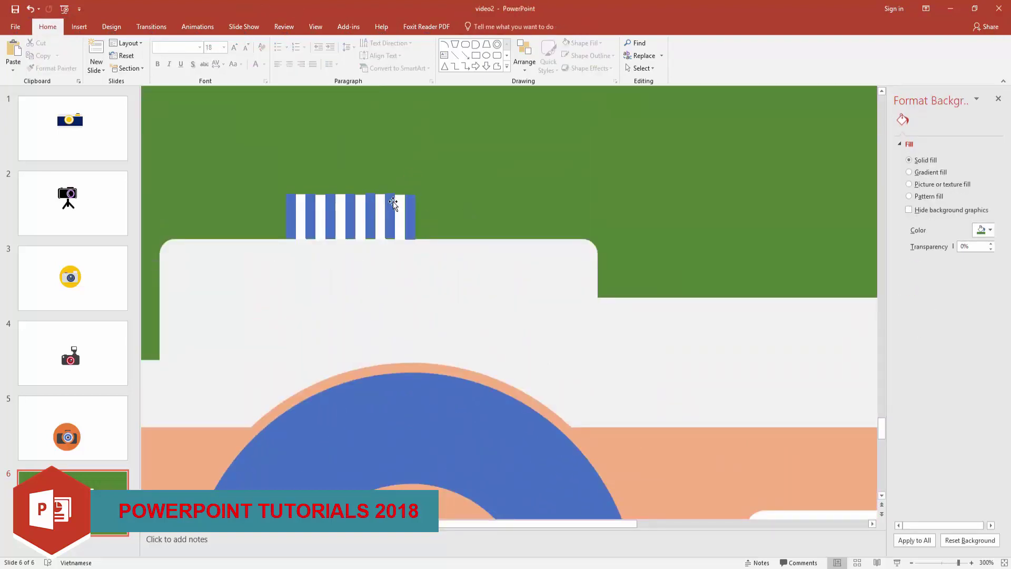
left_click(391, 208)
left_click(371, 215)
left_click(351, 215)
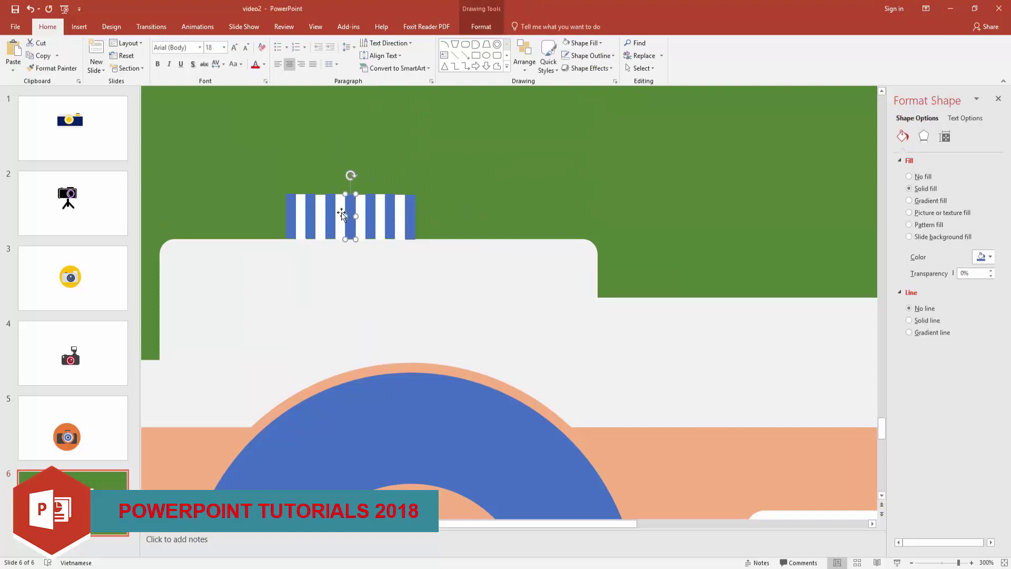
left_click(331, 215)
left_click(310, 216)
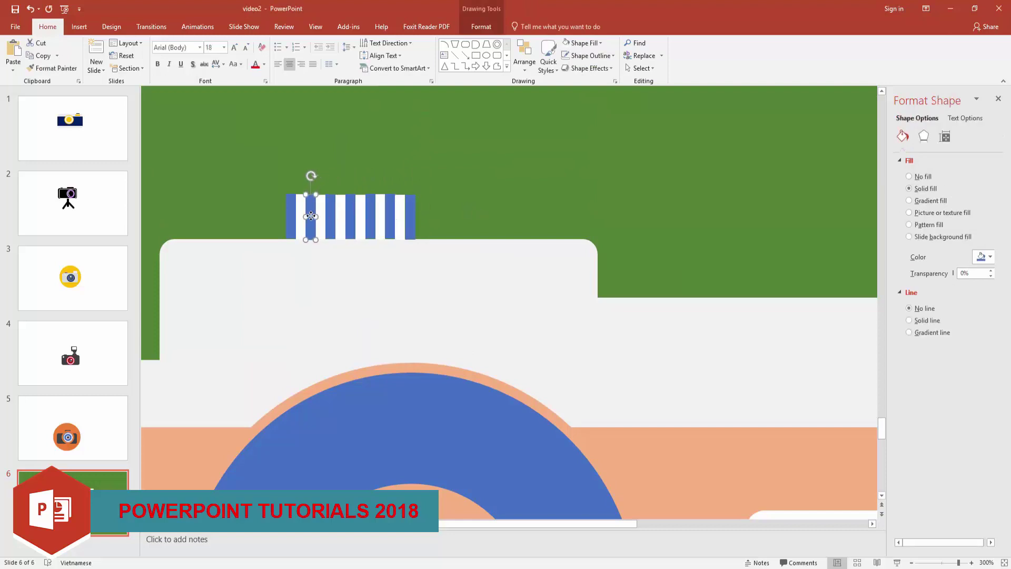
Select the stripes together as a multi-selection.
key("Escape")
left_click(409, 205, "shift")
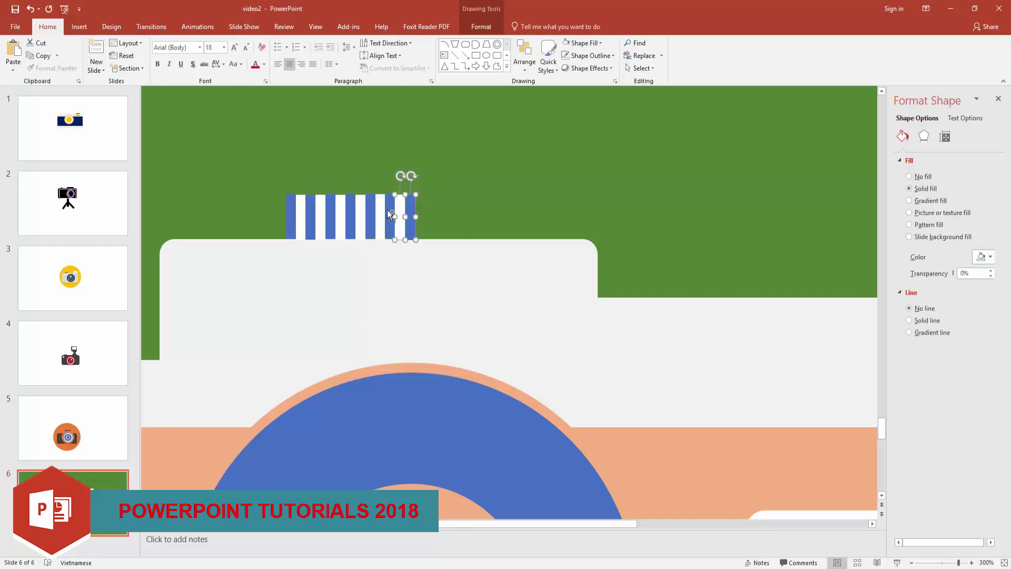
left_click(400, 208, "shift")
left_click(390, 210, "shift")
left_click(380, 211, "shift")
left_click(370, 210, "shift")
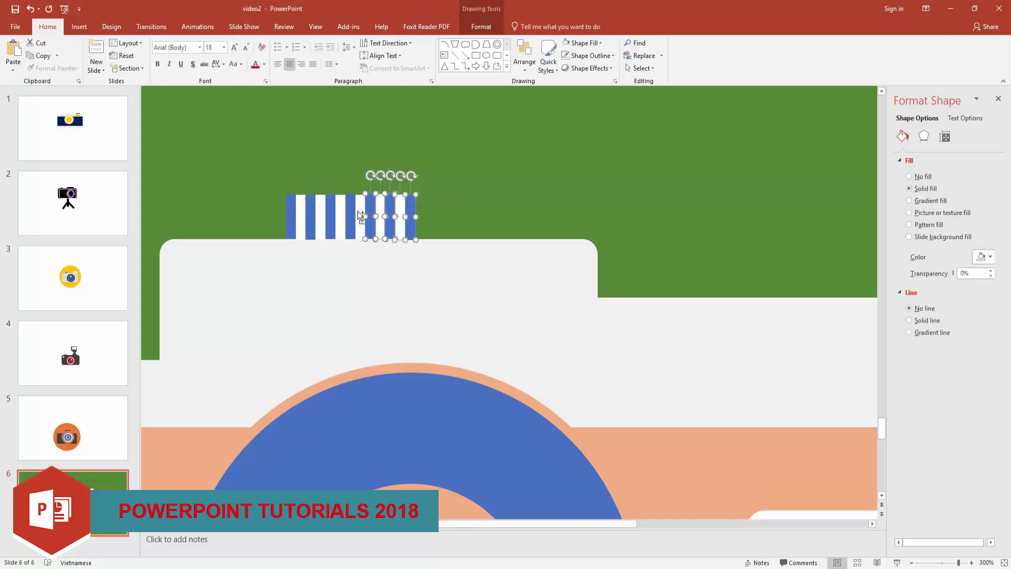
Group the stripes into one object and nudge it slightly left onto the camera top.
right_click(289, 213)
left_click(392, 271)
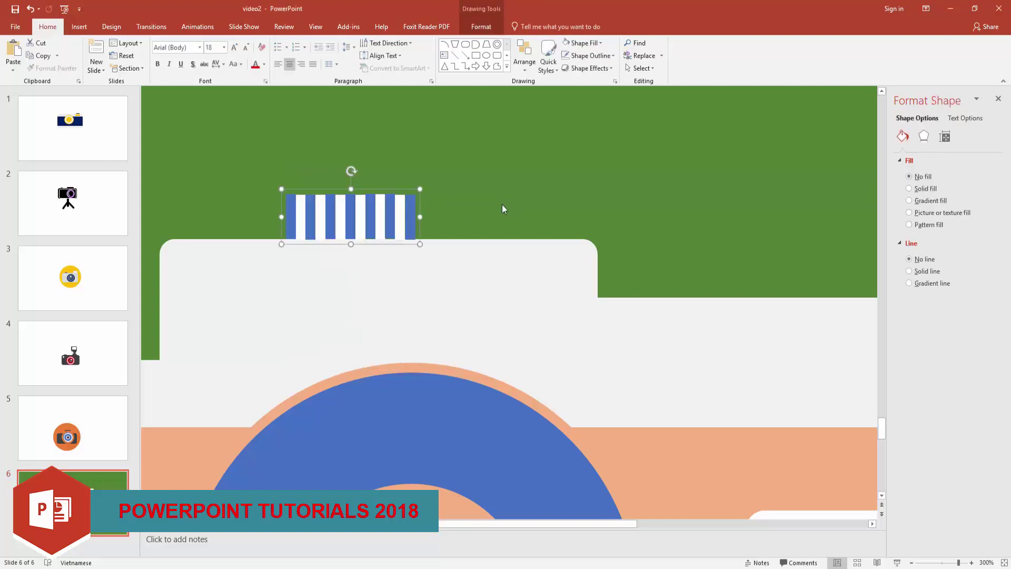
key("alt")
left_click(501, 204)
scroll(502, 205, "down", 5, "ctrl")
left_click(442, 126)
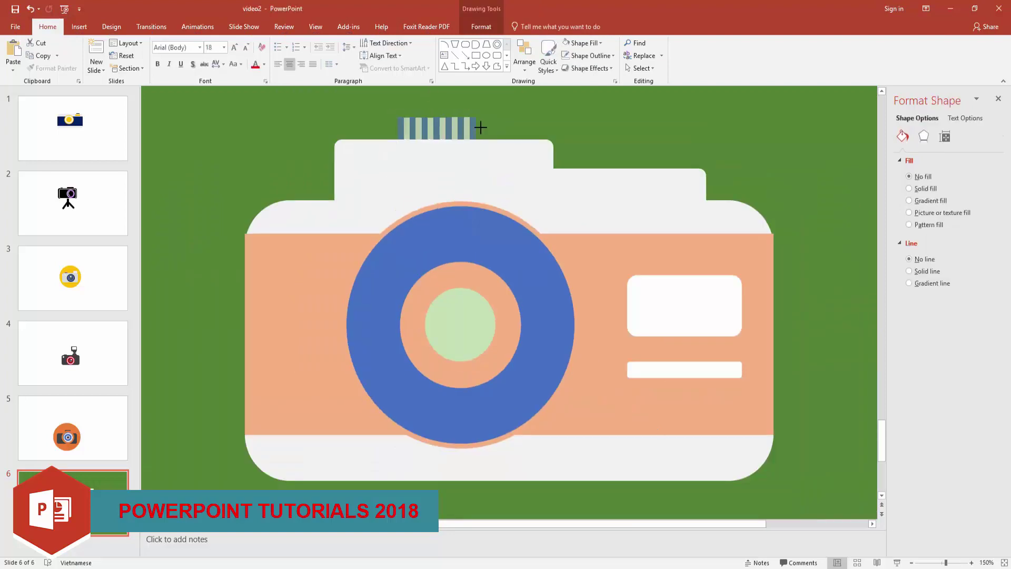
left_click_drag(392, 127, 377, 127)
left_click(635, 132)
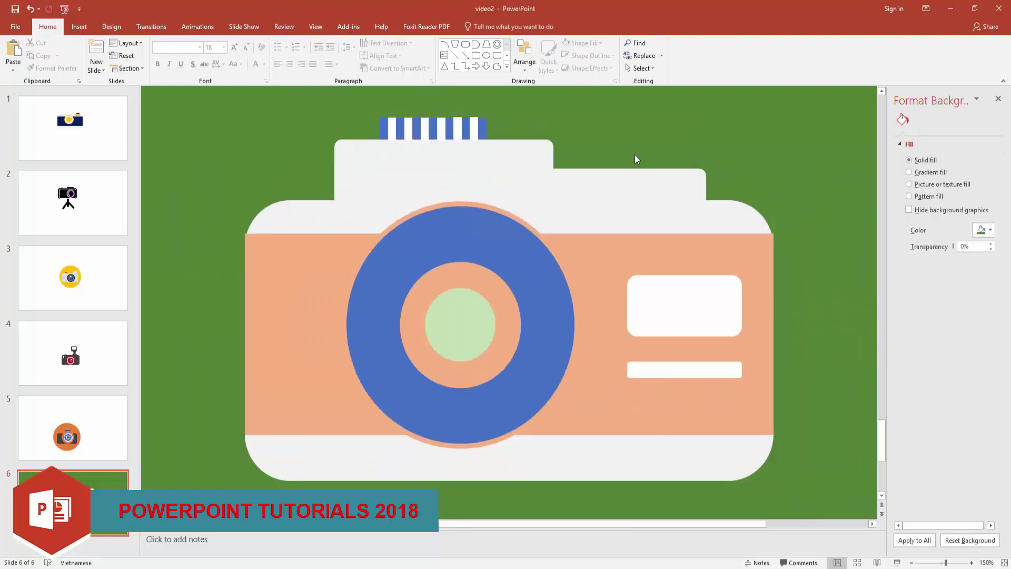
scroll(640, 161, "down", 5)
scroll(684, 201, "up", 2)
scroll(734, 238, "up", 1)
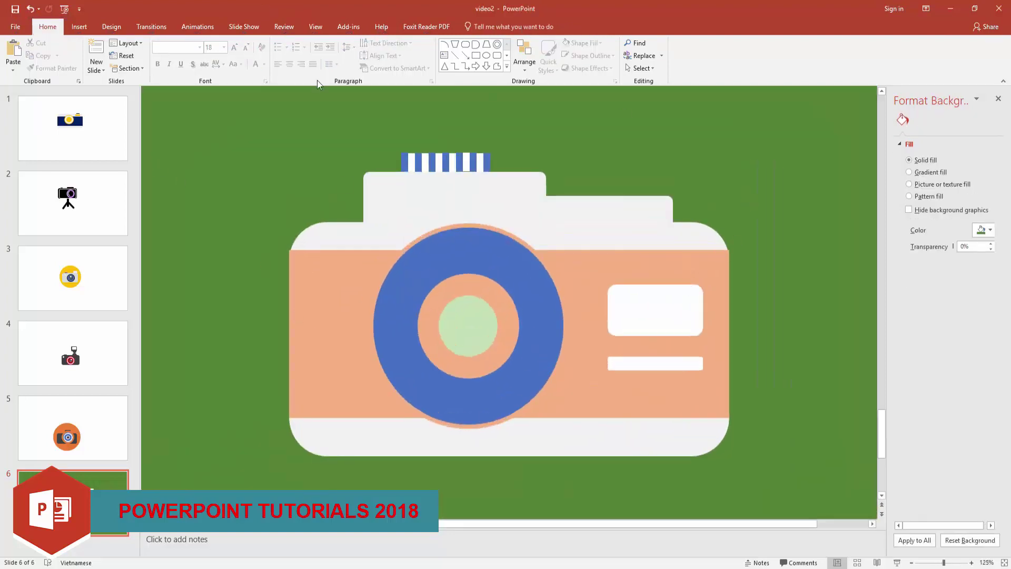
Draw a peach, outline-free Flowchart Delay lug beside the camera's right edge.
left_click(507, 68)
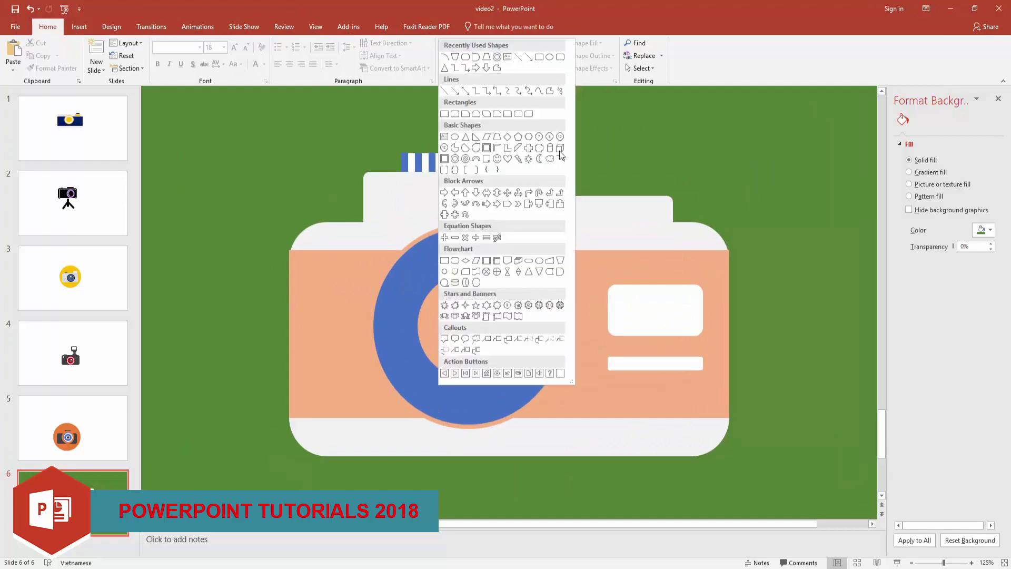
left_click(560, 272)
left_click_drag(681, 133, 726, 164)
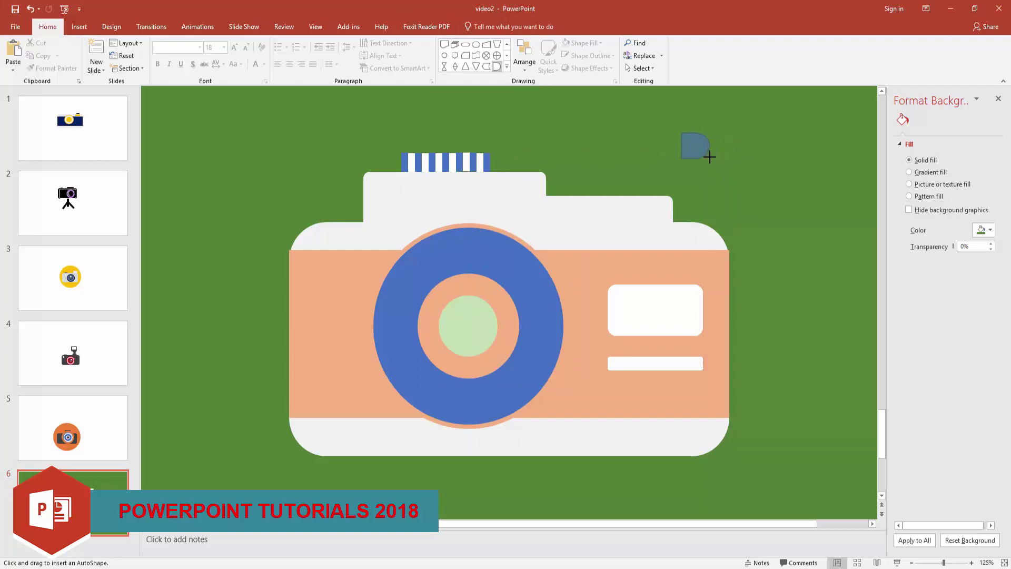
mouse_move(695, 146)
left_mouse_down()
mouse_move(742, 300)
mouse_move(729, 295)
left_mouse_up()
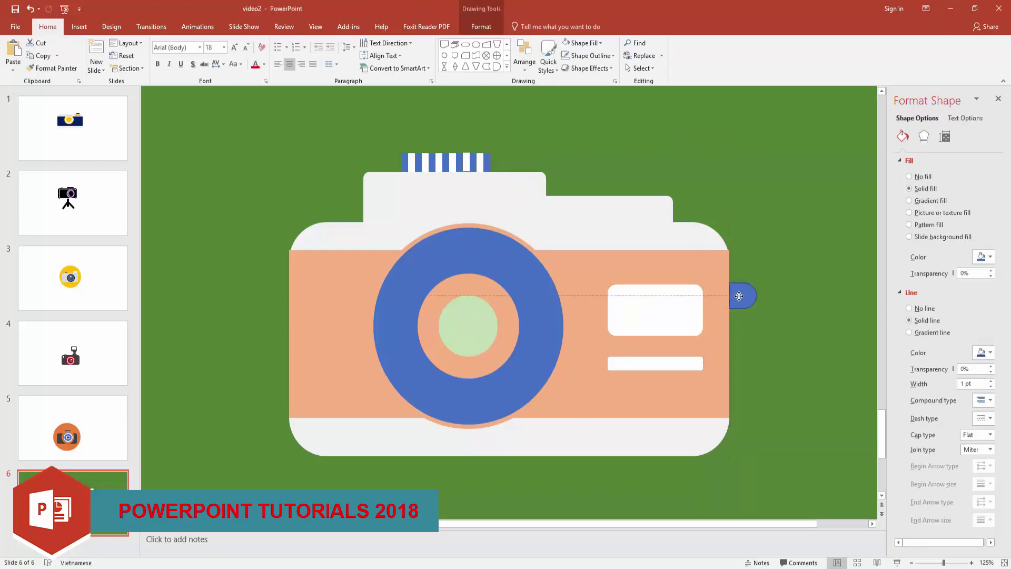
left_click(584, 42)
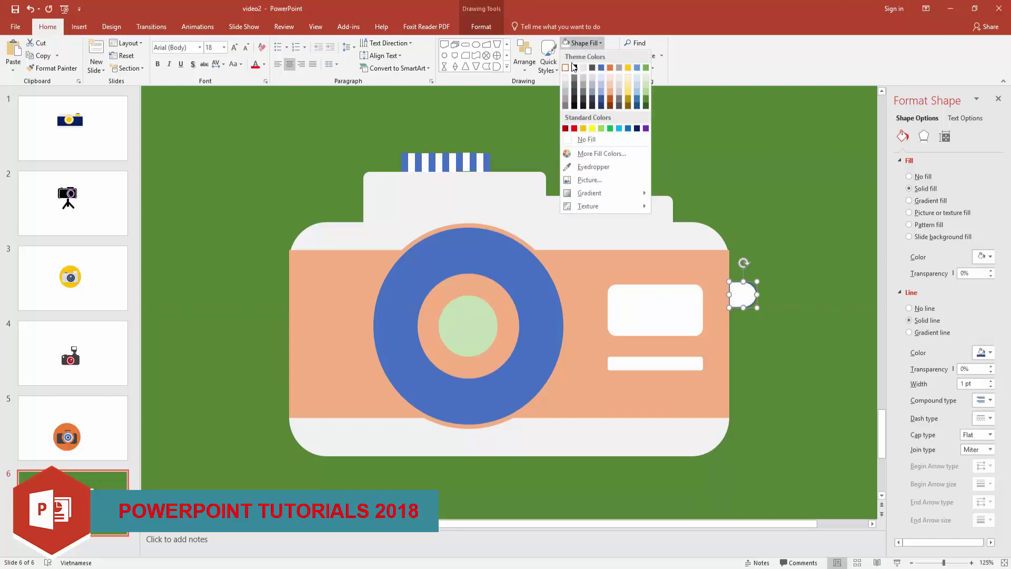
left_click(611, 90)
left_click(590, 55)
left_click(587, 139)
left_click(798, 219)
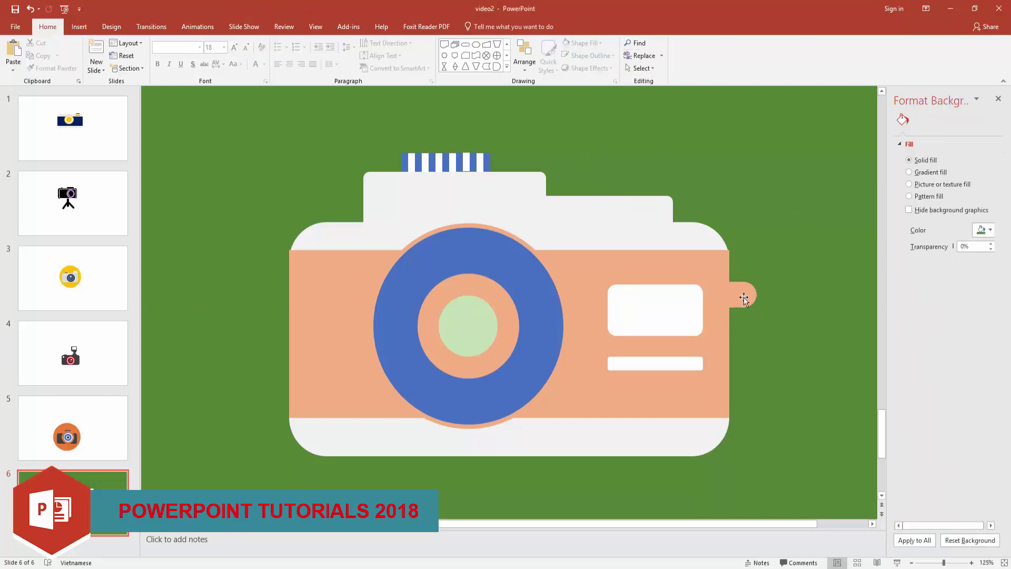
Ctrl-drag a copy of the peach lug to the camera's left side.
left_click(744, 295)
mouse_move(751, 297)
left_mouse_down()
mouse_move(230, 299)
mouse_move(286, 286)
mouse_move(286, 270)
left_mouse_up()
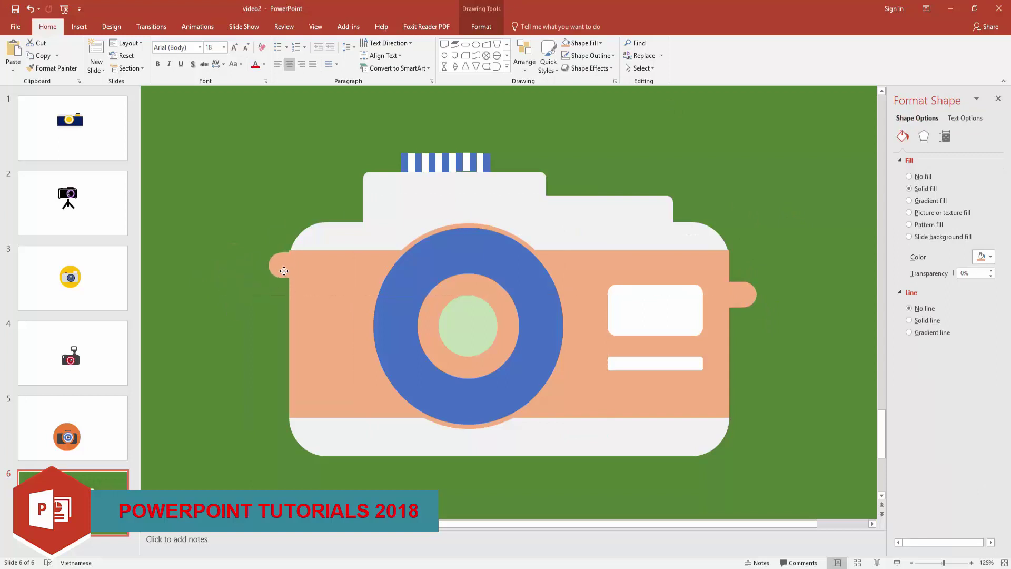
left_click(500, 128)
Add a small white, outline-free circle to the right lug and paste a copy onto the left lug.
left_click(446, 56)
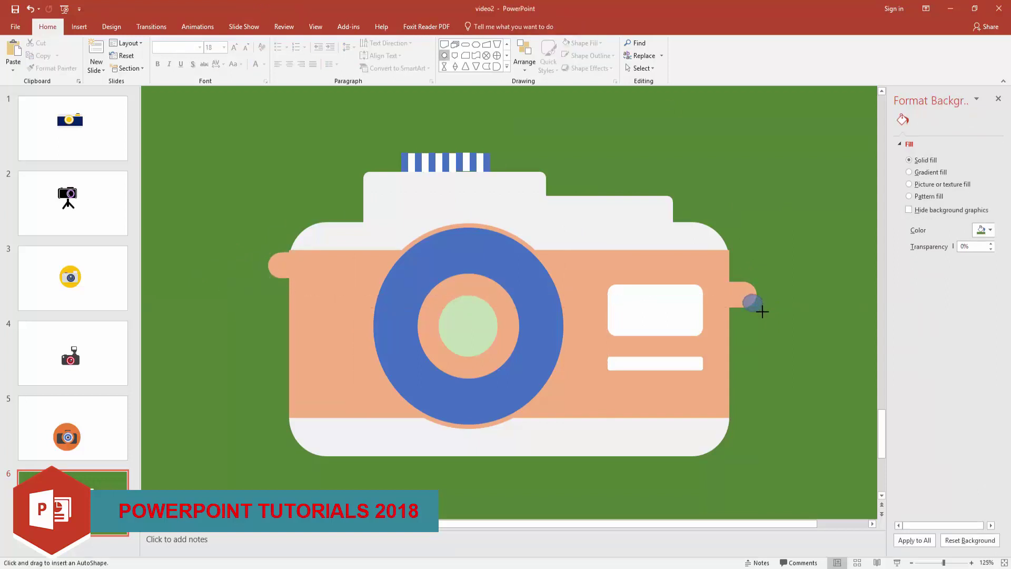
mouse_move(743, 295)
left_mouse_down()
mouse_move(762, 311)
mouse_move(747, 295)
left_mouse_up()
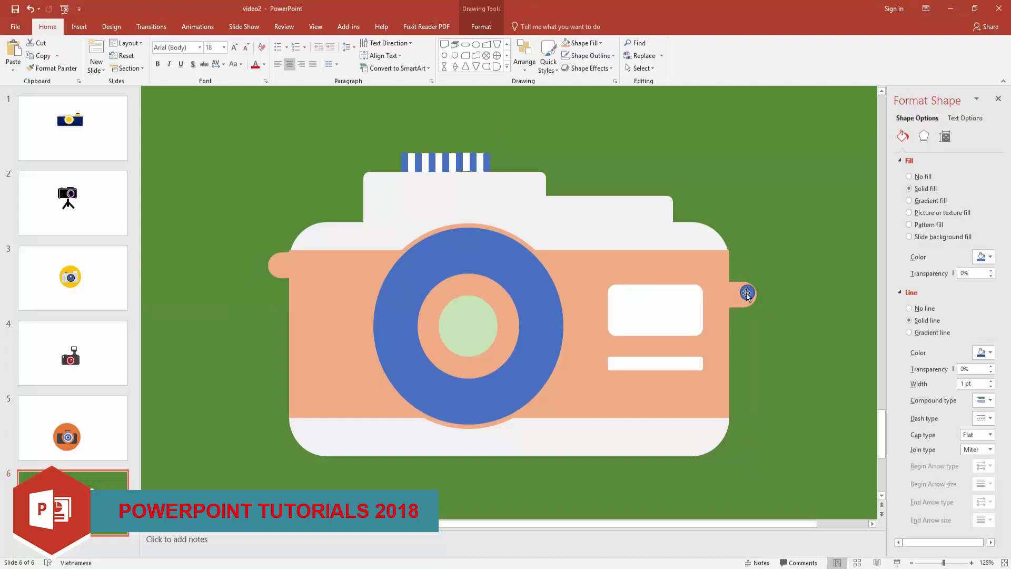
left_click(582, 42)
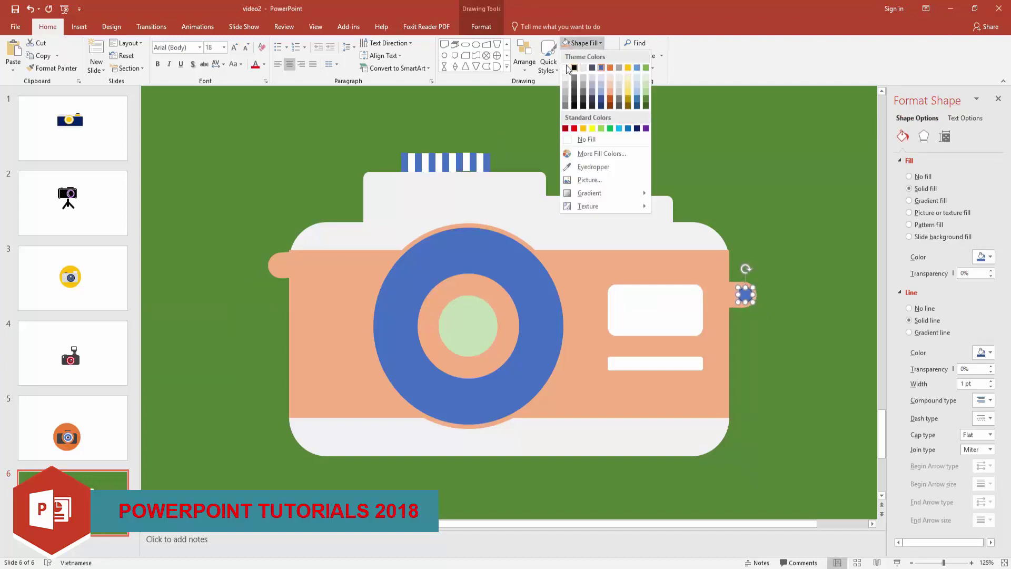
left_click(567, 68)
left_click(590, 55)
left_click(588, 149)
key("ctrl+c")
key("ctrl+v")
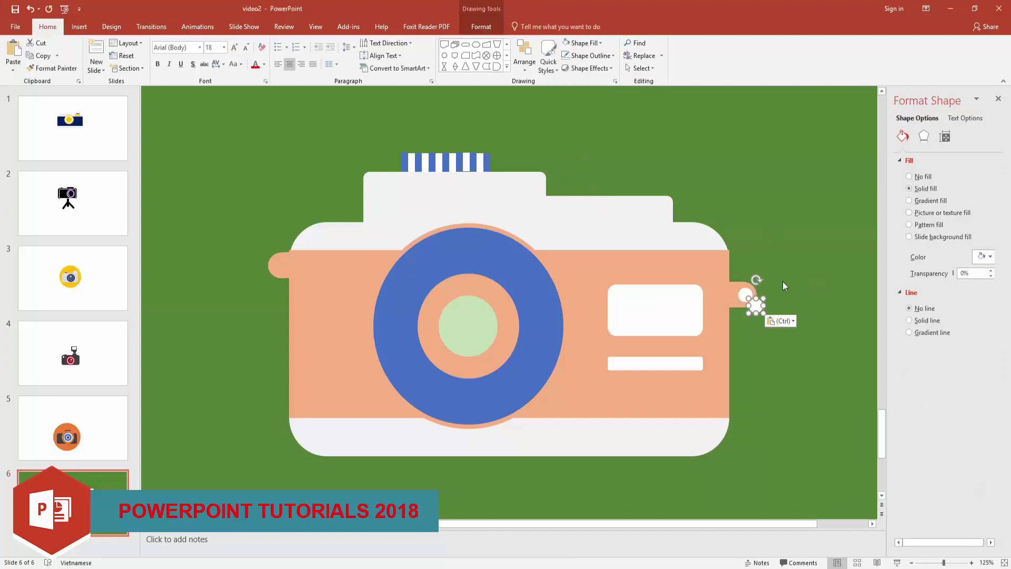
left_click_drag(755, 305, 278, 265)
left_click(251, 199)
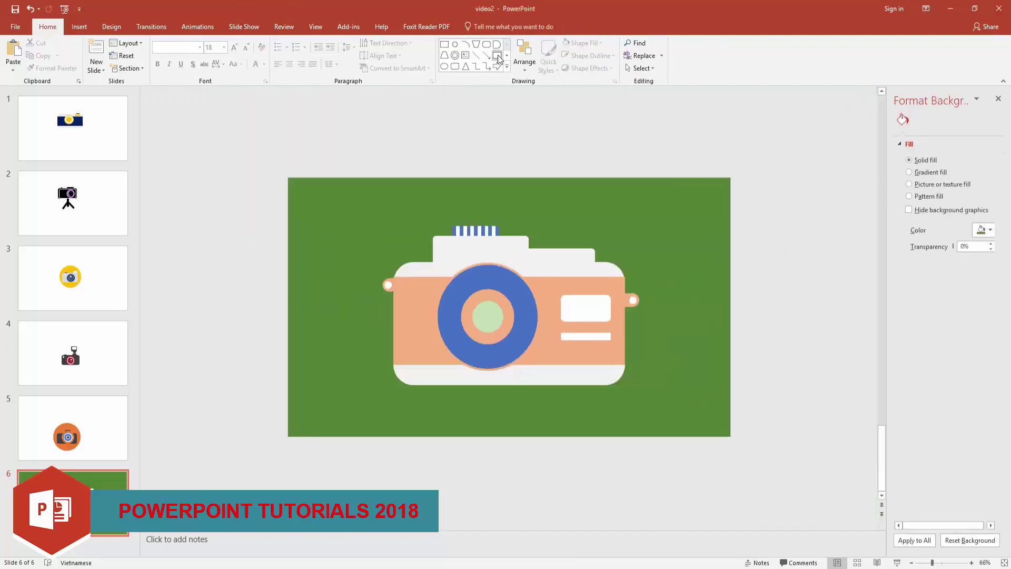
Draw a blue rectangle bar on the camera's top panel.
left_click(498, 56)
left_click_drag(437, 242, 486, 255)
left_click(582, 43)
left_click(586, 139)
left_click(577, 46)
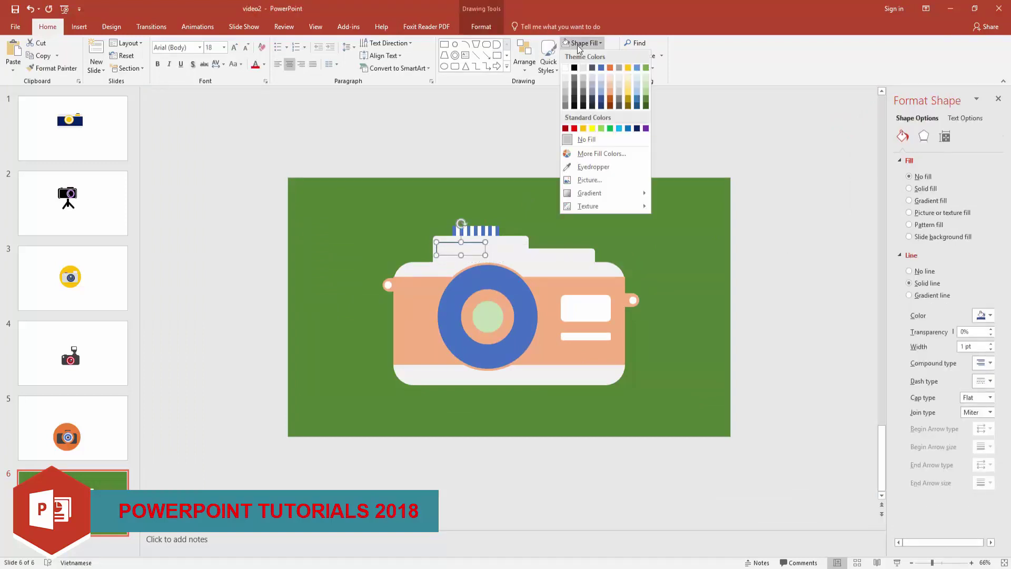
left_click(600, 67)
left_click(508, 147)
scroll(612, 255, "up", 4)
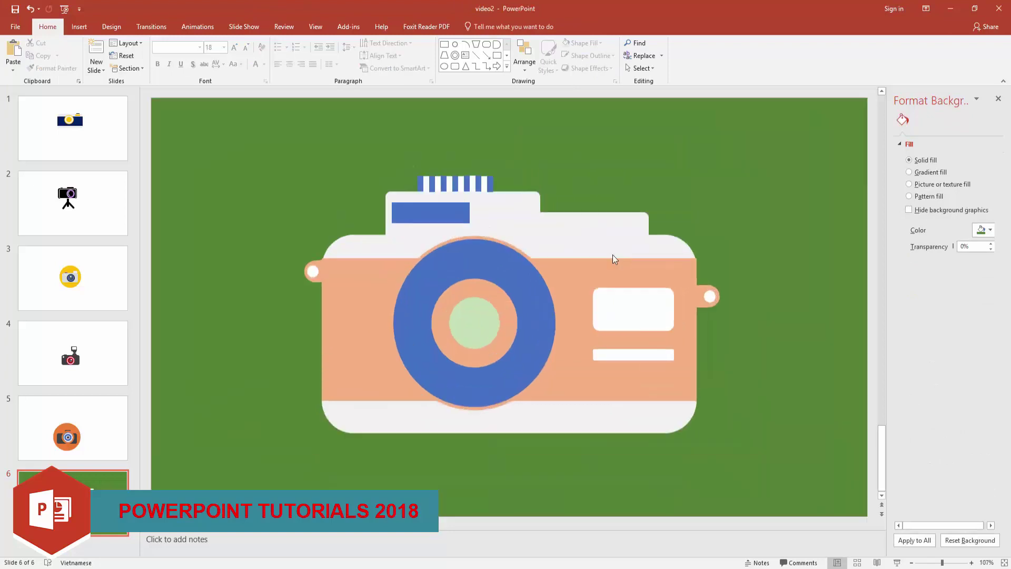
scroll(612, 254, "up", 3)
Paste copies of the white circle onto the top panel, colouring them dark blue and light blue.
left_click(455, 44)
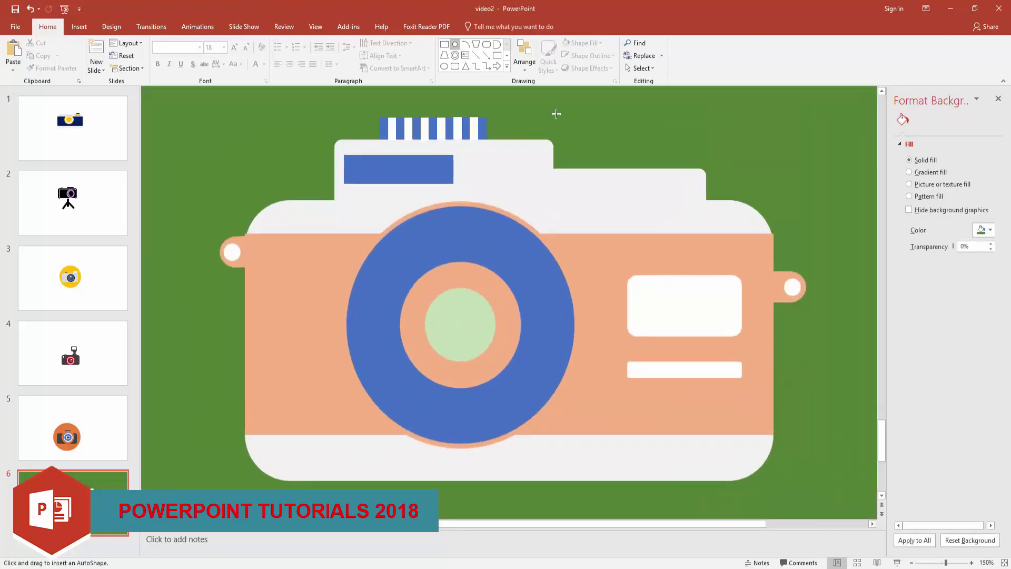
left_click(792, 287)
key("ctrl+c")
key("ctrl+v")
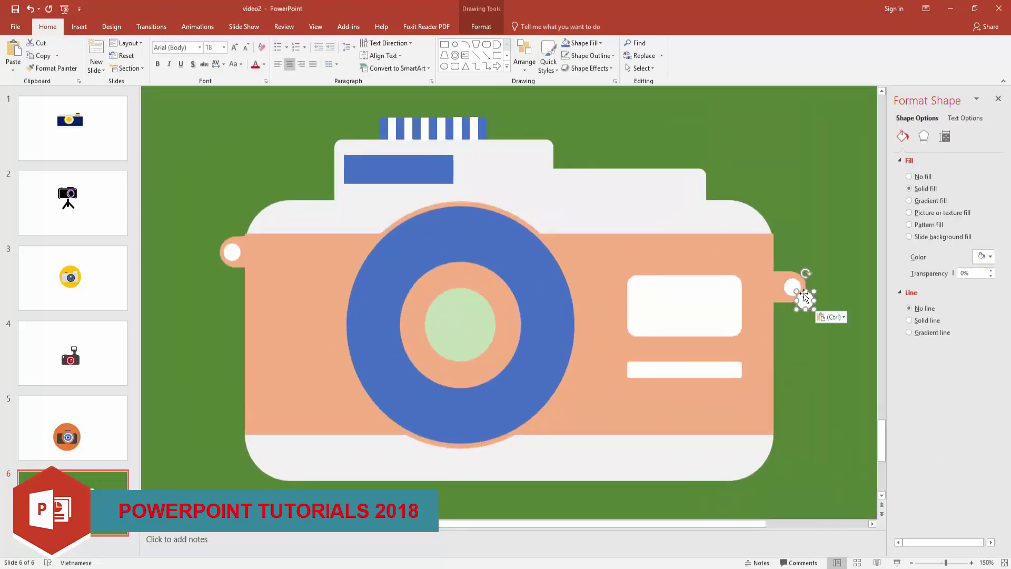
mouse_move(806, 299)
left_mouse_down()
mouse_move(484, 167)
mouse_move(513, 168)
left_mouse_up()
left_click(600, 43)
left_click(602, 68)
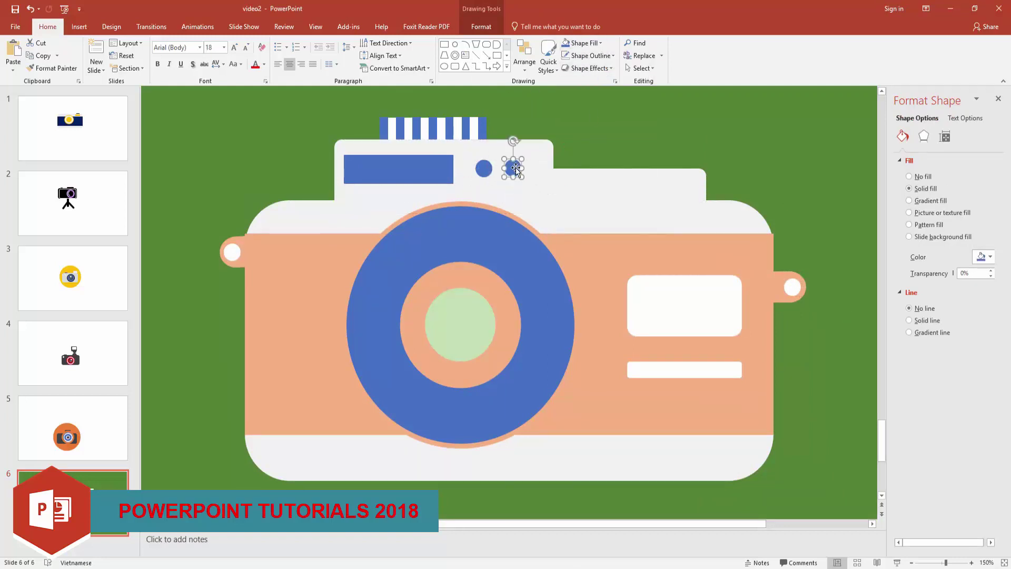
left_click(582, 43)
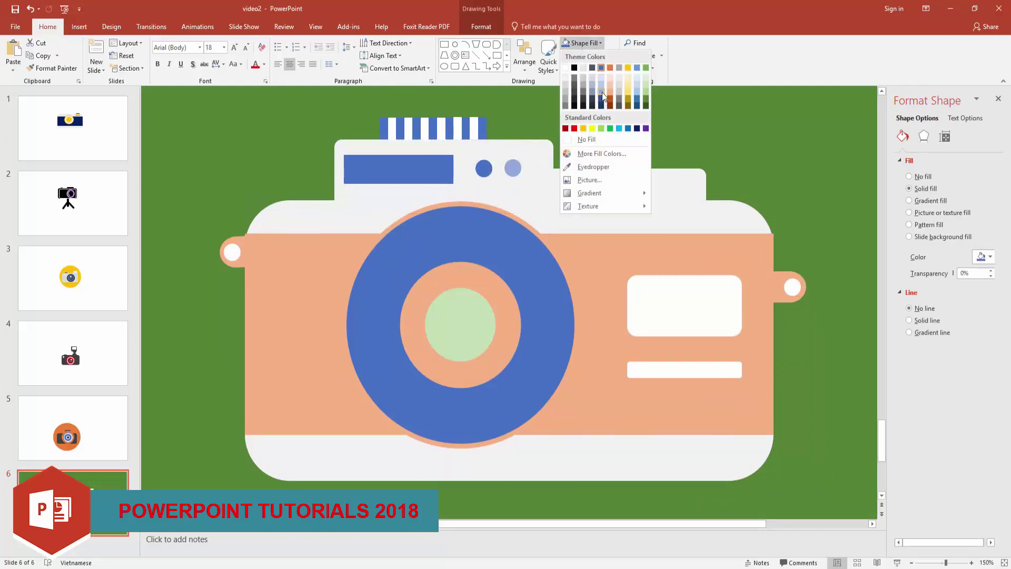
left_click(603, 95)
Add a third dot beside the others and fill it red.
left_click(483, 169)
key("ctrl+c")
key("ctrl+v")
mouse_move(485, 170)
left_mouse_down()
mouse_move(499, 183)
mouse_move(533, 169)
left_mouse_up()
left_click(601, 43)
left_click(575, 128)
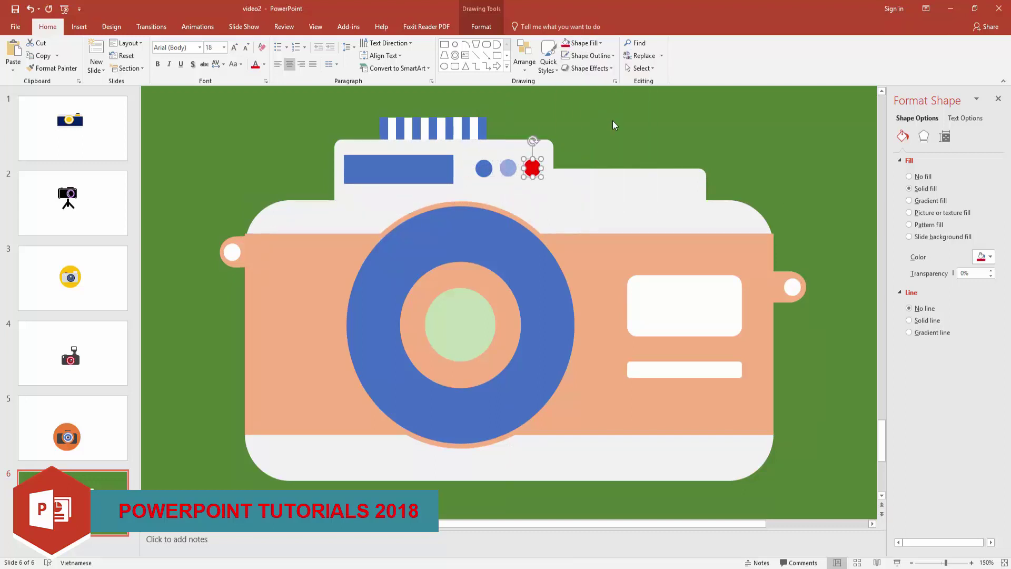
left_click(612, 125)
Reselect the light-blue and red dots to check the row's placement.
scroll(560, 212, "down", 5)
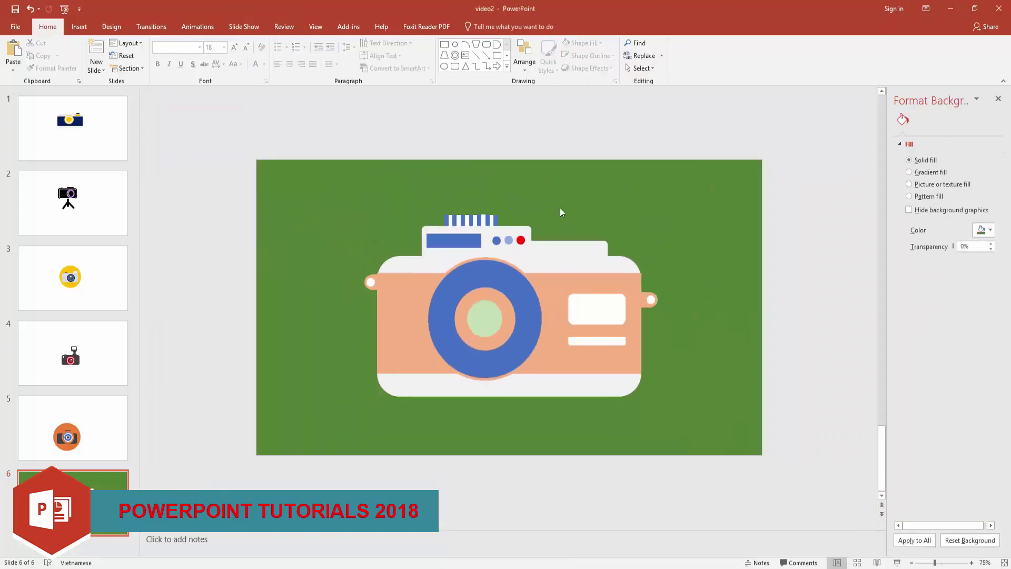
left_click(507, 241)
scroll(553, 229, "up", 5)
left_click(618, 229)
left_click(509, 304)
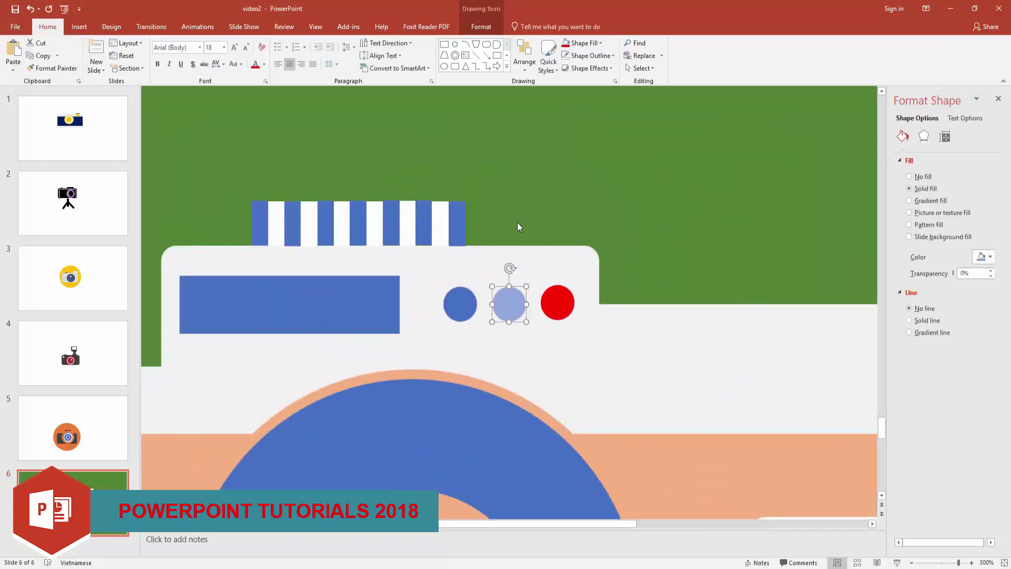
left_click(557, 302)
left_click(597, 200)
scroll(562, 195, "down", 5)
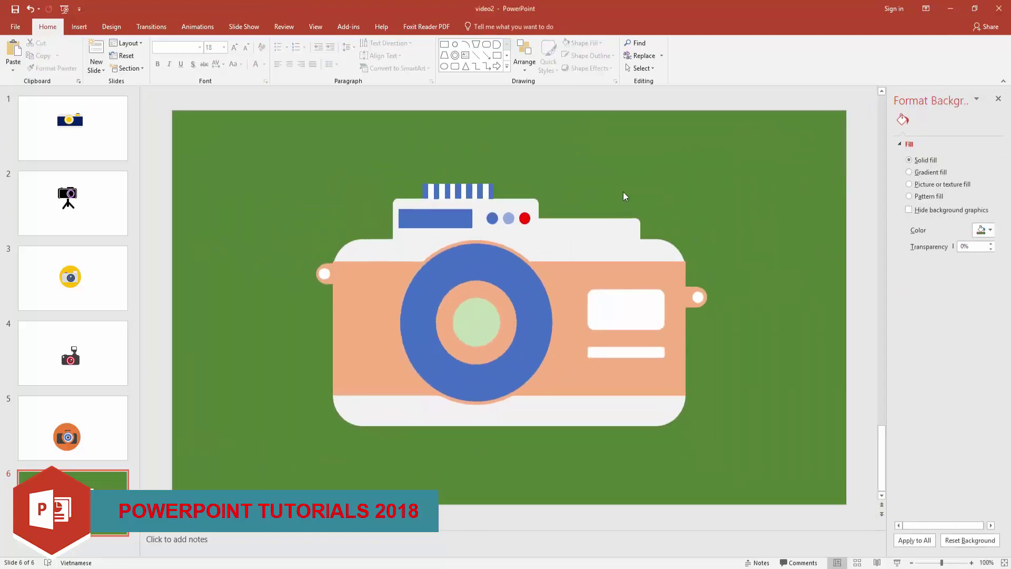
left_click(476, 47)
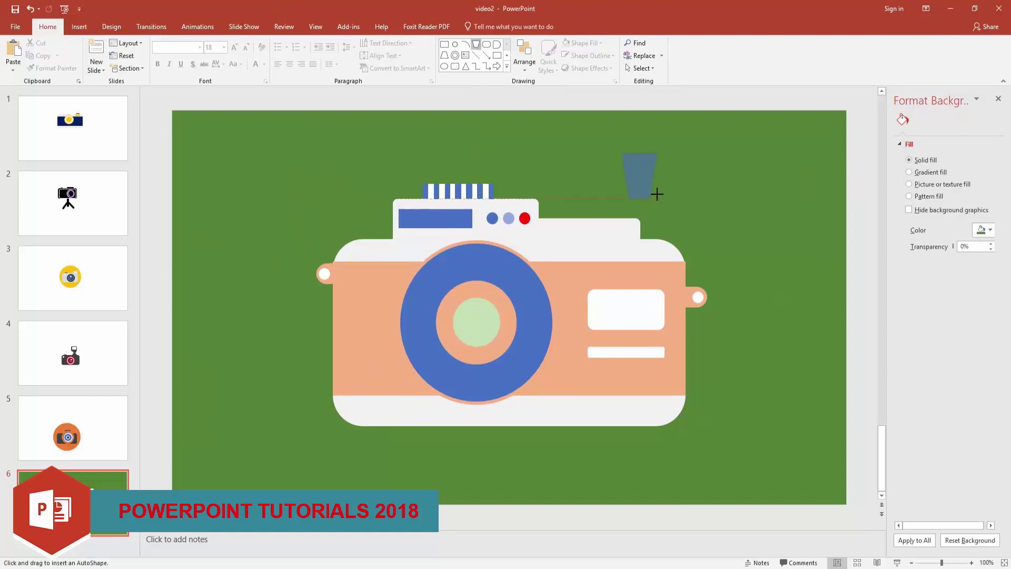
Draw a light-grey, outline-free trapezoid at the camera's top right.
mouse_move(623, 154)
left_mouse_down()
mouse_move(657, 175)
mouse_move(617, 207)
left_mouse_up()
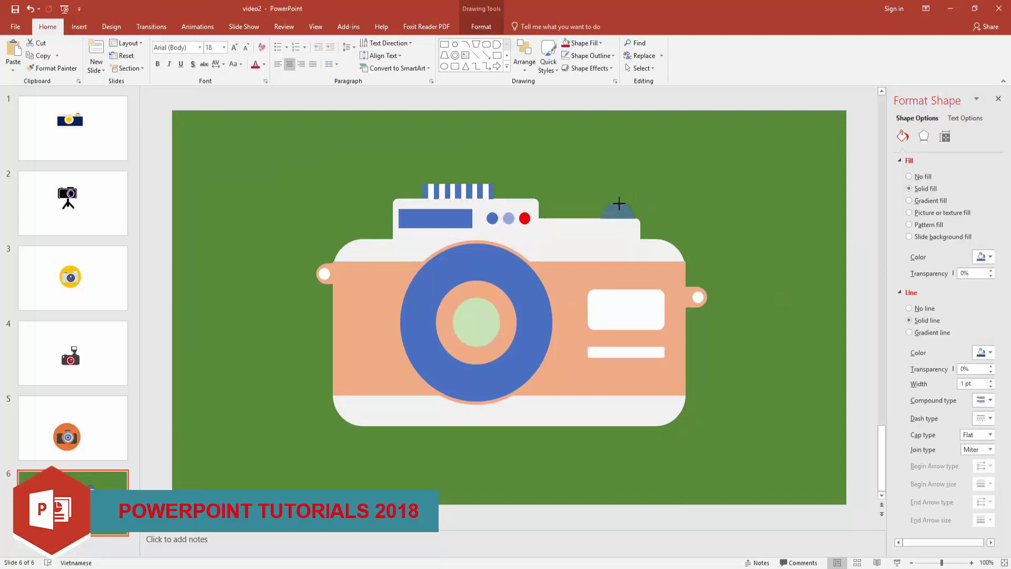
left_click(584, 43)
left_click(567, 68)
left_click(613, 55)
left_click(586, 90)
left_click(707, 163)
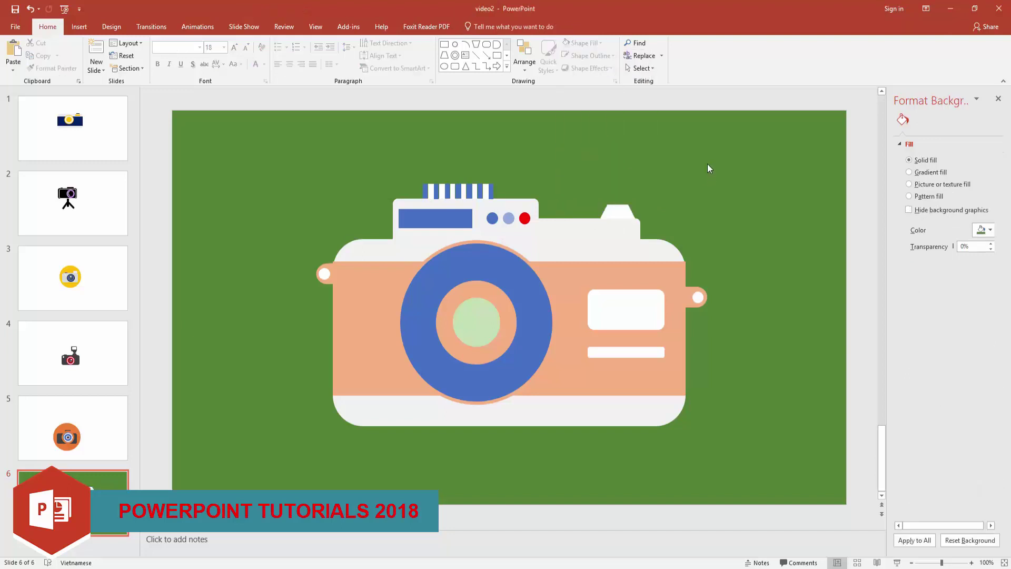
Add a rounded-rectangle bar with no outline on top of the trapezoid.
left_click(455, 67)
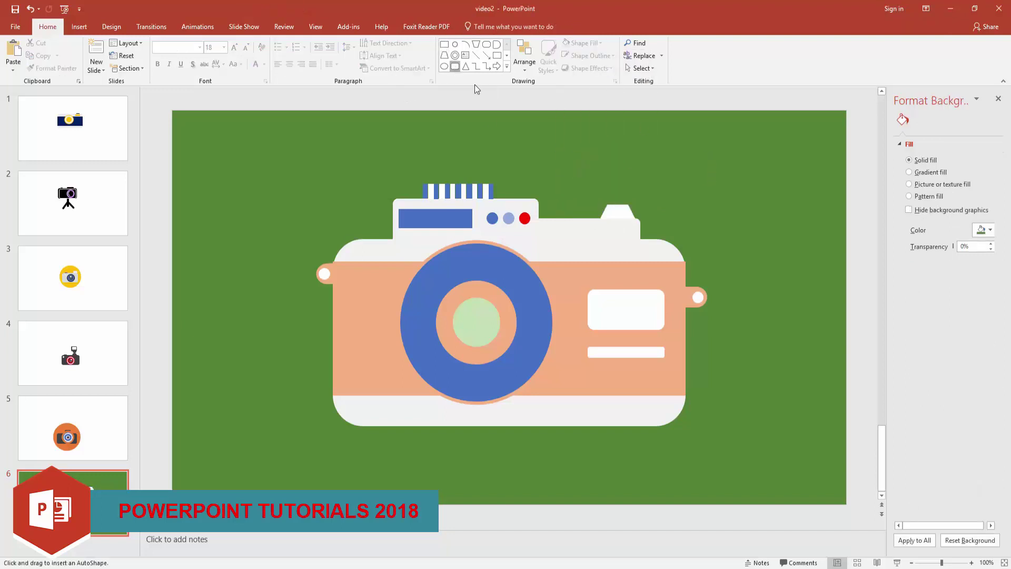
left_click_drag(633, 181, 615, 197)
left_click(589, 56)
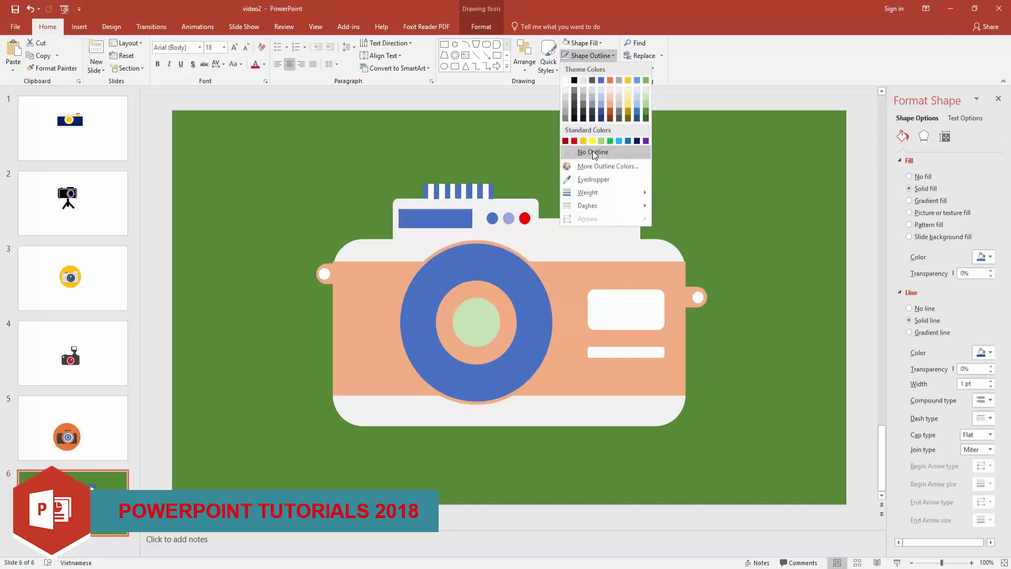
left_click(592, 151)
left_click(700, 207)
scroll(592, 318, "down", 3, "ctrl")
scroll(686, 302, "up", 4, "ctrl")
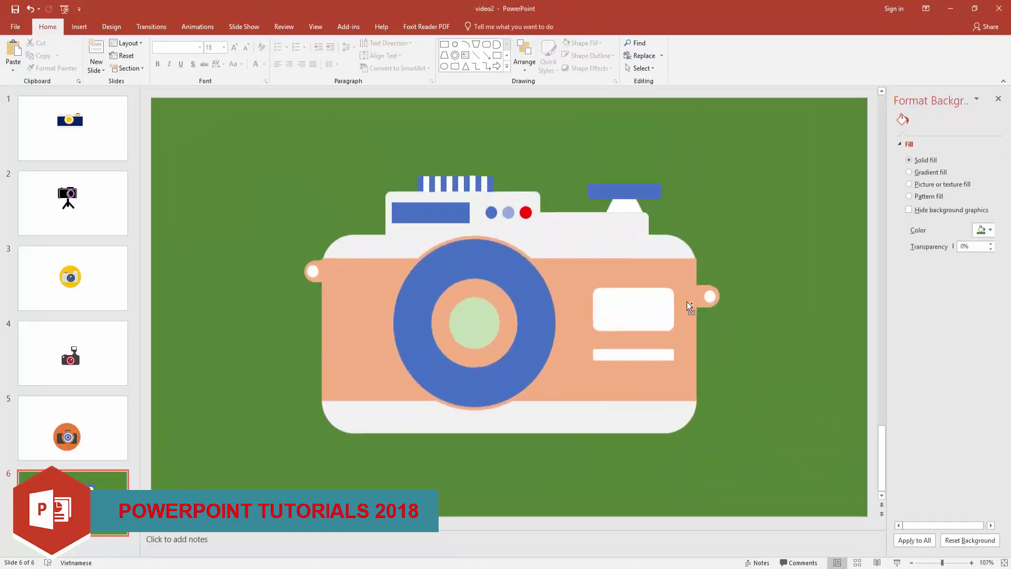
scroll(680, 262, "down", 3, "ctrl")
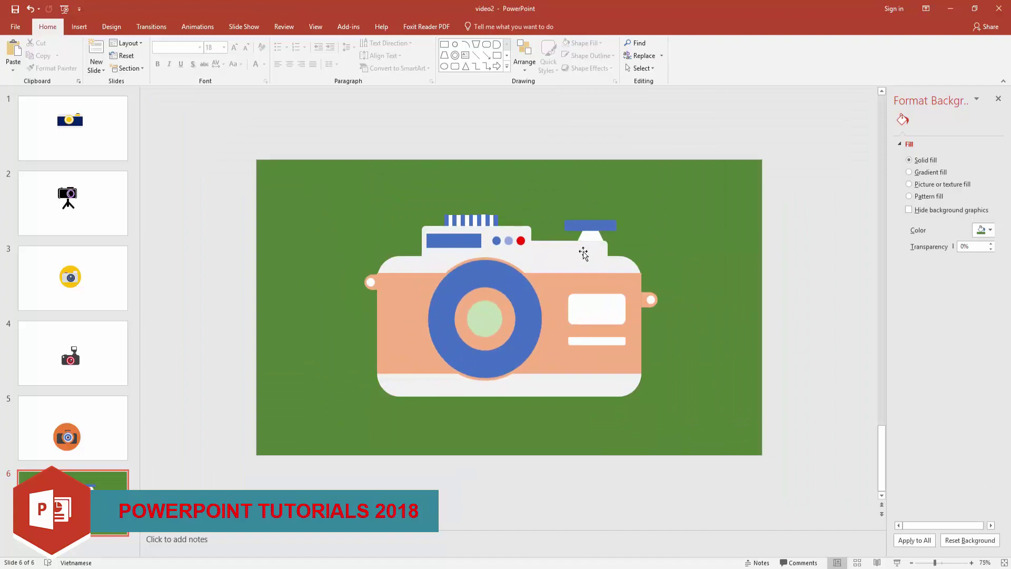
Duplicate the camera, fill the copy black, ungroup it and union the pieces into one silhouette.
left_click(625, 390)
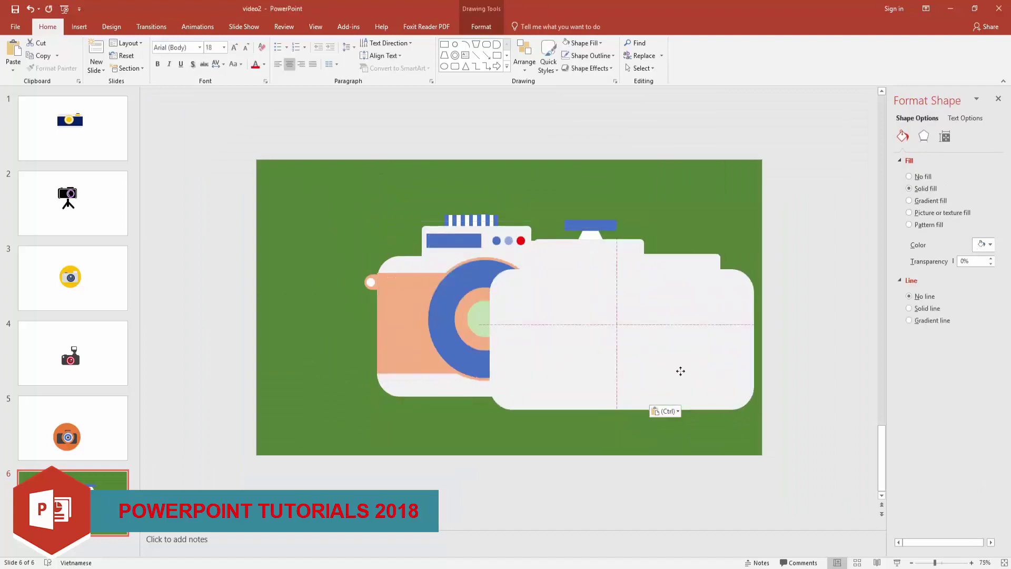
left_click_drag(625, 391, 710, 397)
left_click(600, 42)
left_click(578, 65)
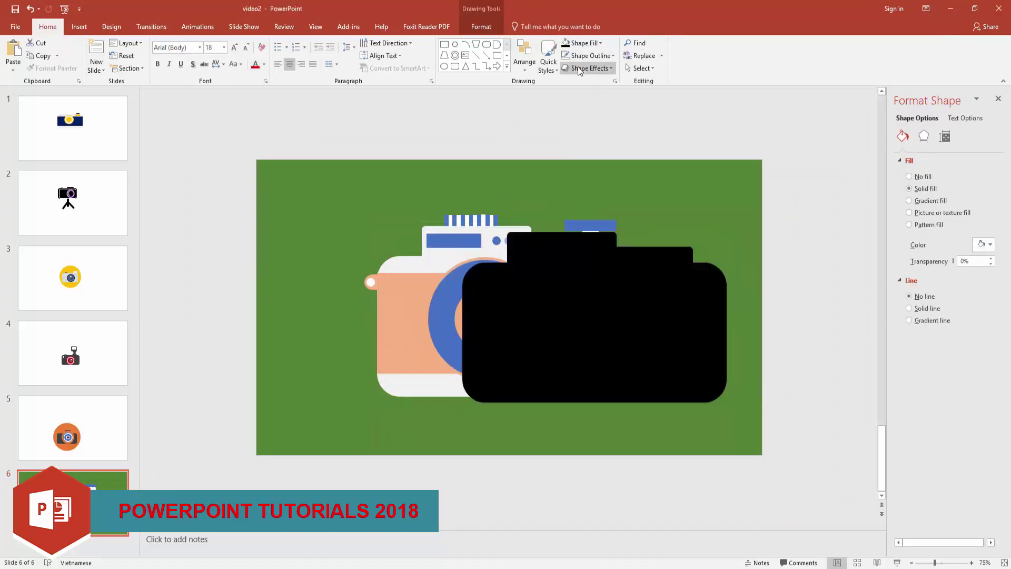
right_click(680, 285)
left_click(792, 377)
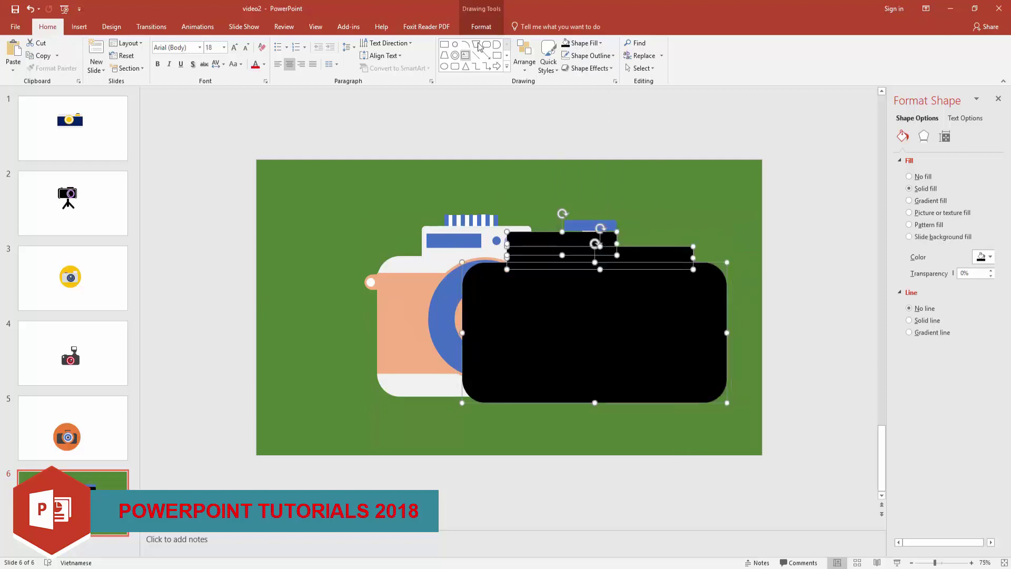
left_click(481, 27)
left_click(104, 68)
left_click(106, 79)
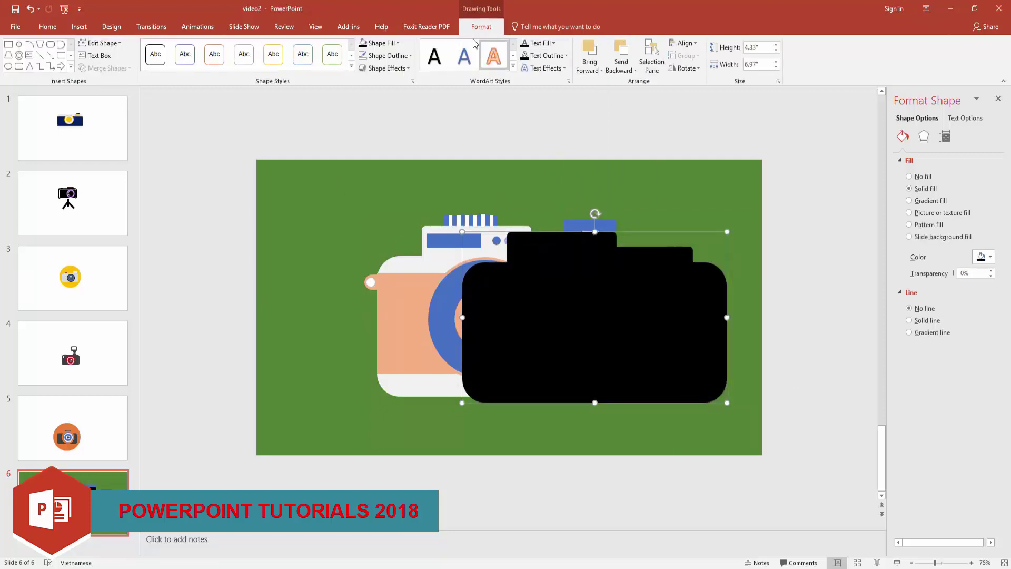
Draw a rectangle over the camera's left half and fragment it with the black body.
left_click(8, 44)
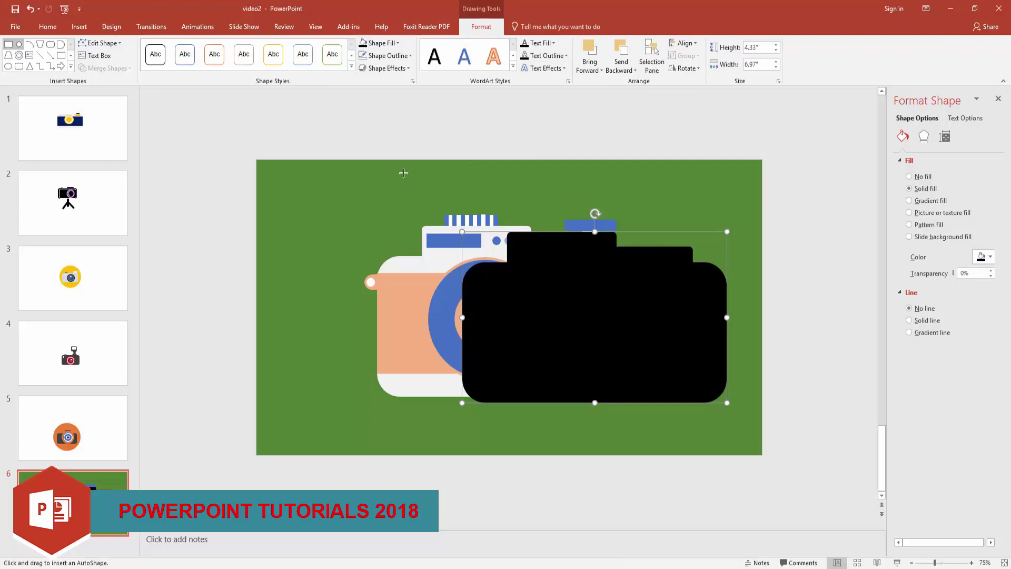
left_click_drag(437, 189, 598, 422)
left_click(661, 316, "shift")
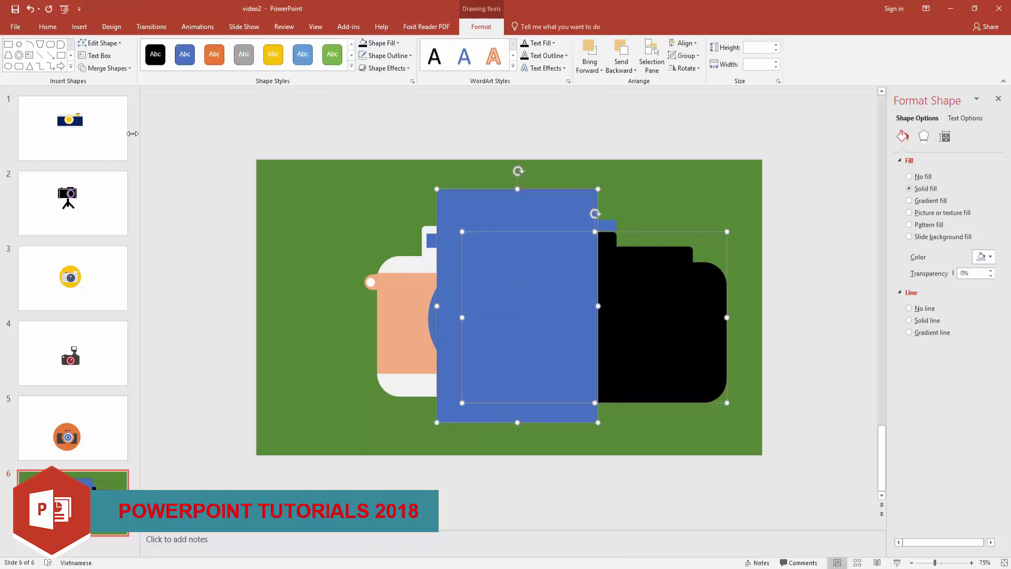
left_click(104, 68)
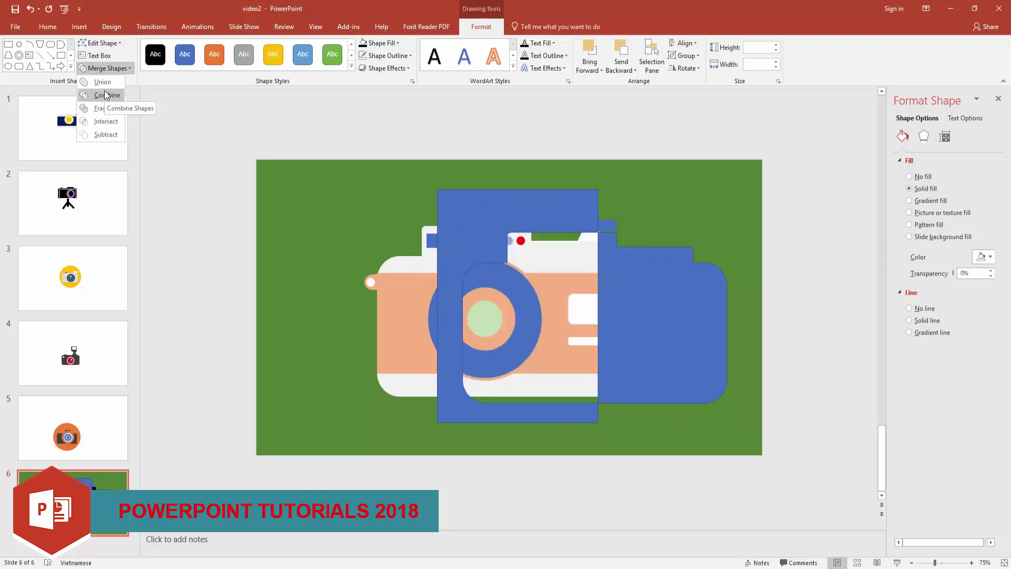
left_click(107, 107)
left_click(221, 113)
left_click_drag(533, 280, 691, 281)
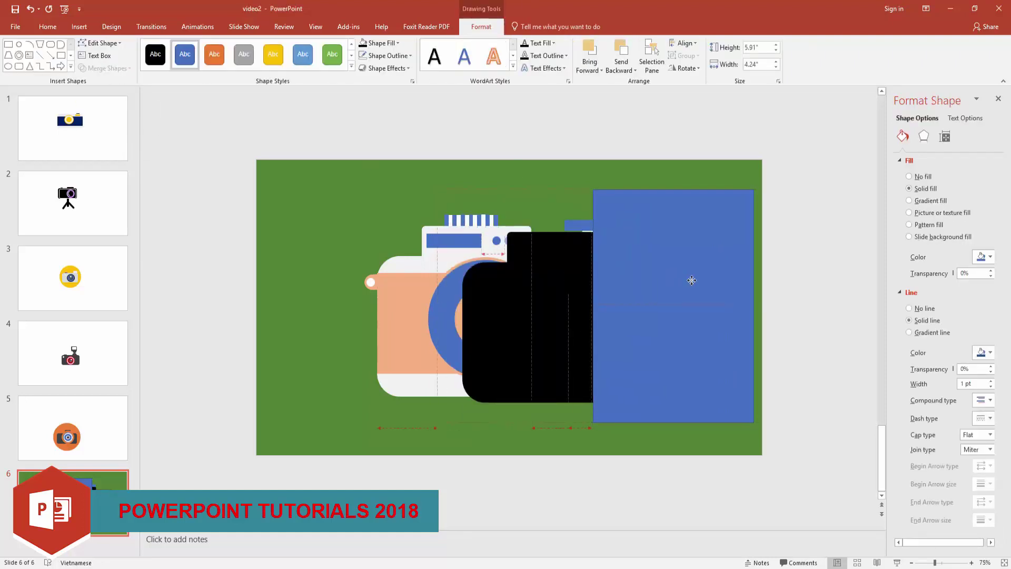
Intersect the rectangle with the black body to keep only the camera's right half.
left_click(636, 268, "shift")
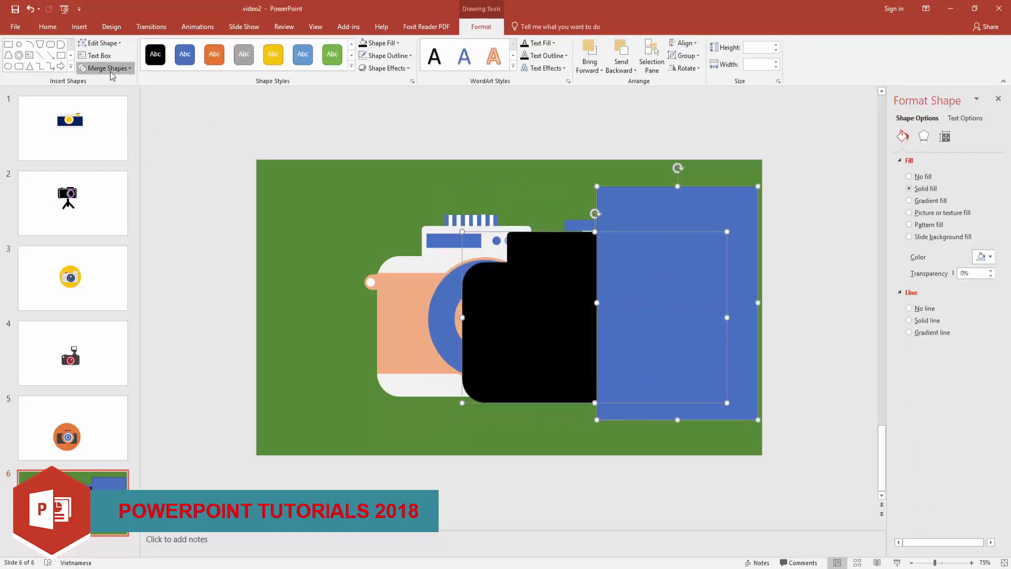
left_click(103, 68)
left_click(105, 121)
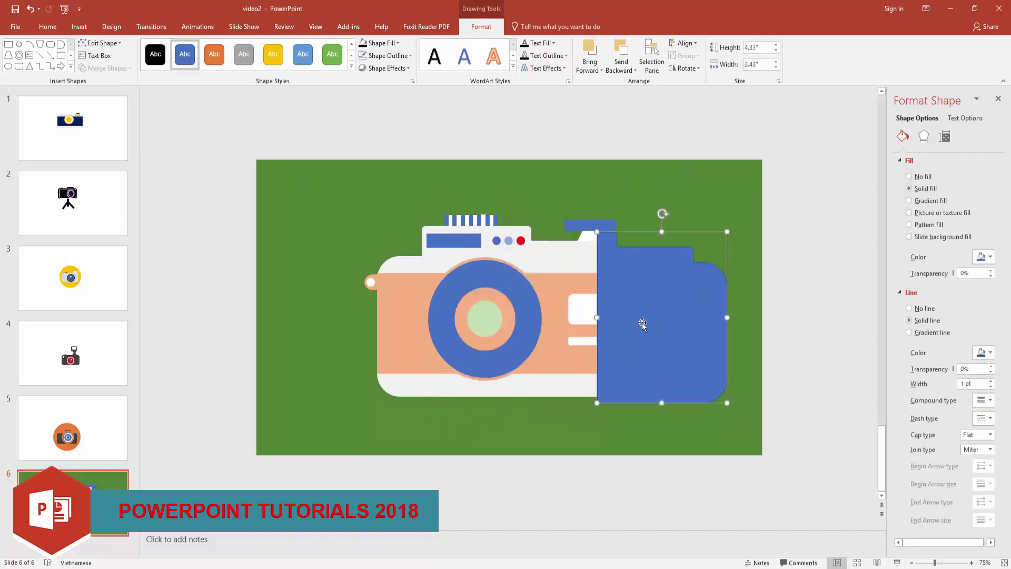
left_click_drag(663, 332, 530, 311)
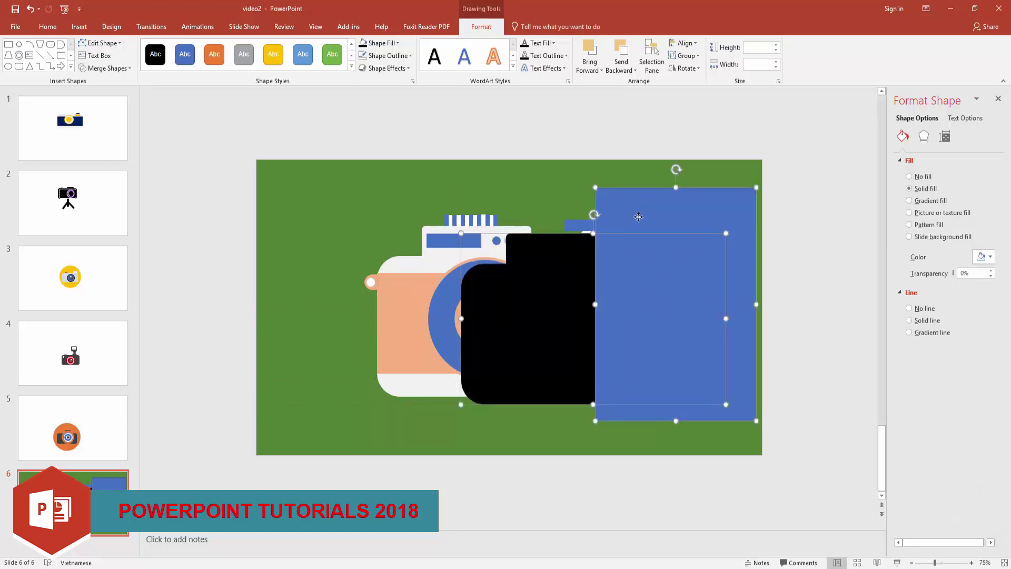
left_click_drag(638, 216, 626, 217)
left_click(643, 372)
left_click_drag(643, 372, 629, 372)
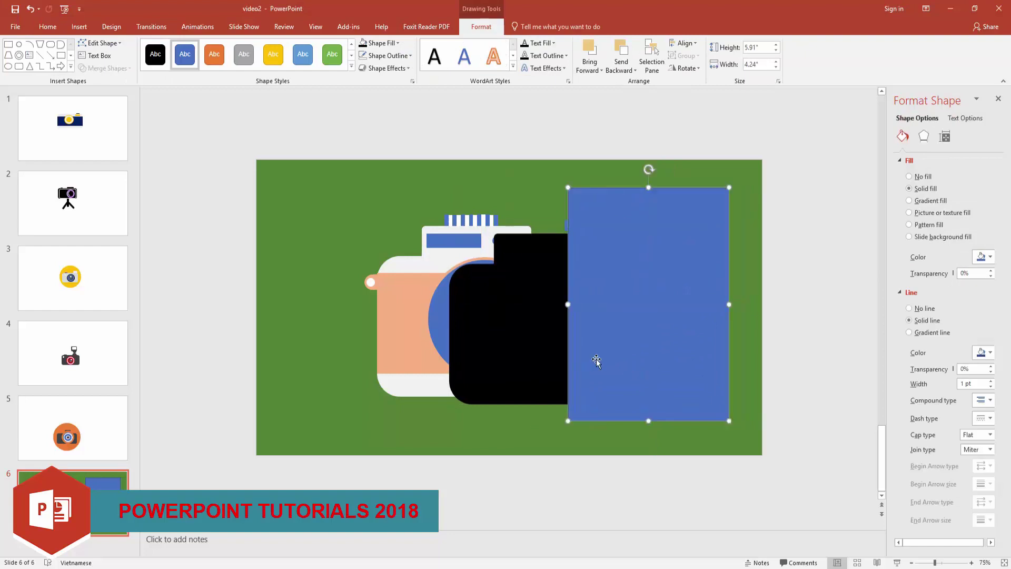
left_click(505, 327, "shift")
left_click(104, 68)
left_click(108, 113)
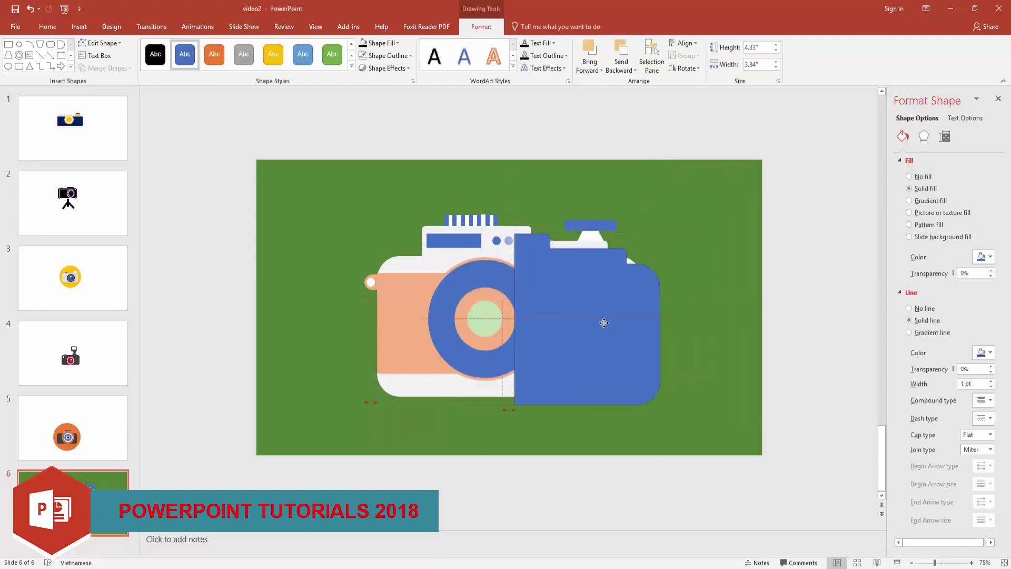
left_click_drag(604, 323, 594, 315)
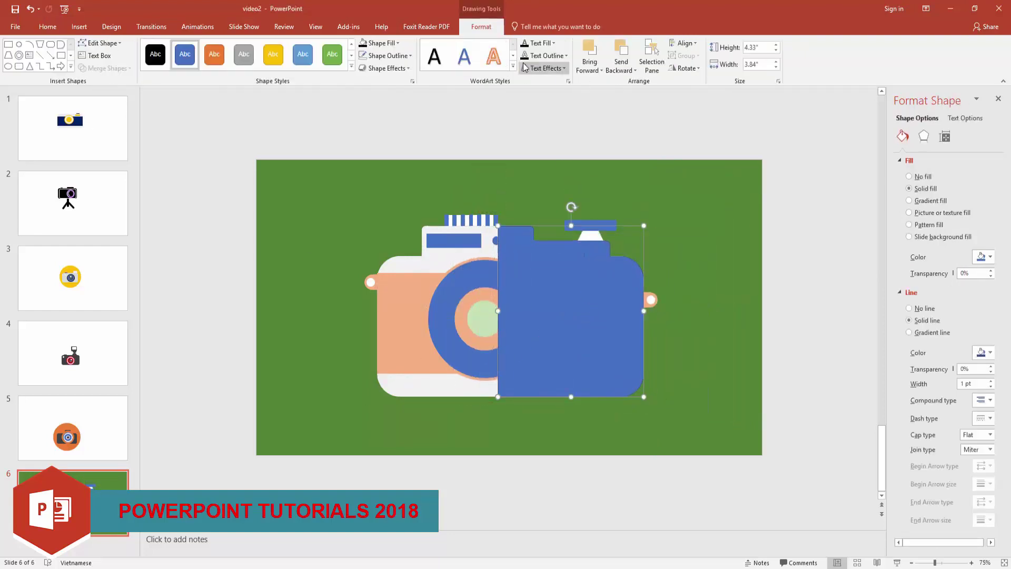
Fill the half-body shape black with no outline and 90% transparency.
left_click(380, 43)
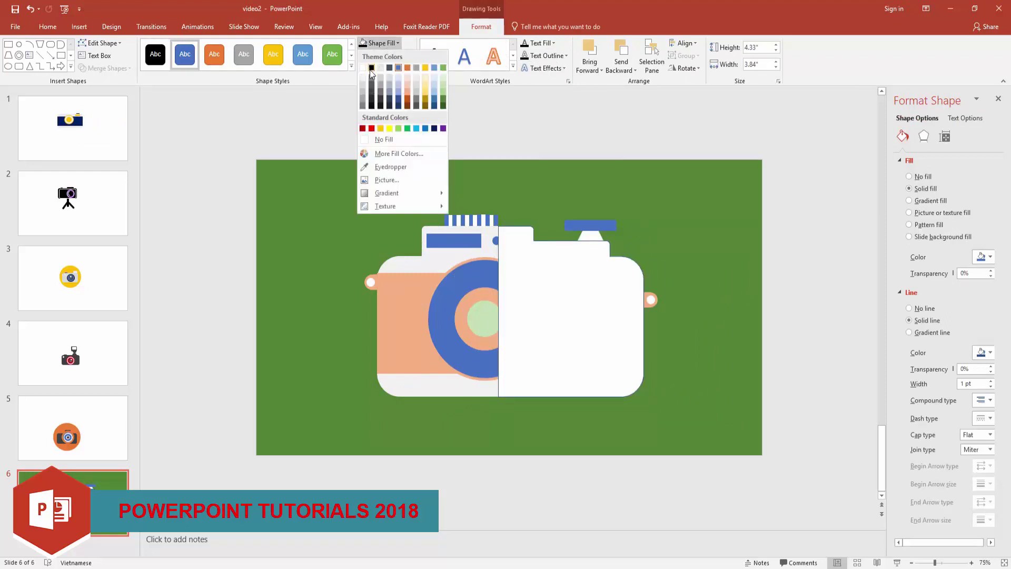
left_click(371, 68)
left_click(387, 55)
left_click(387, 151)
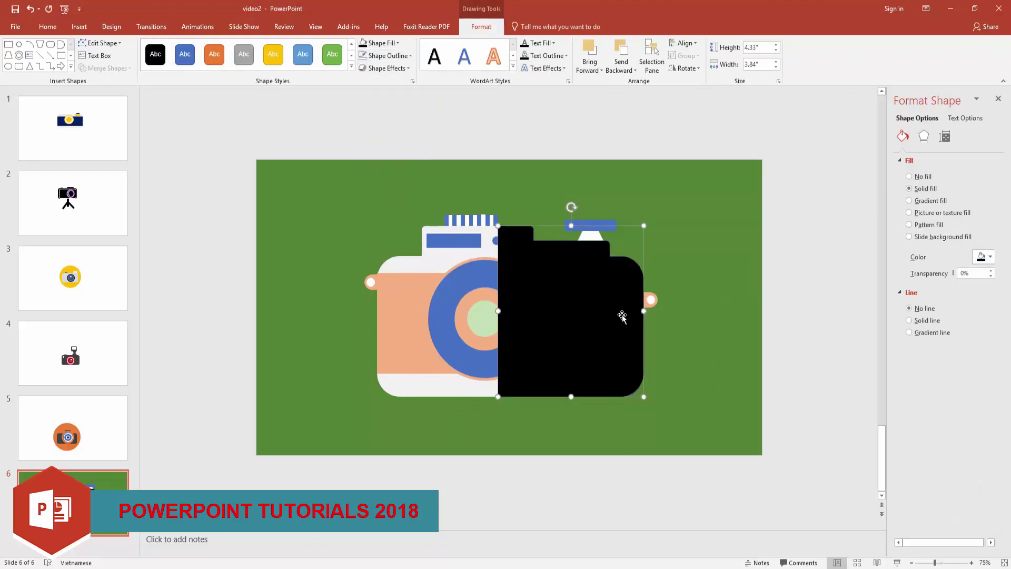
left_click(991, 271)
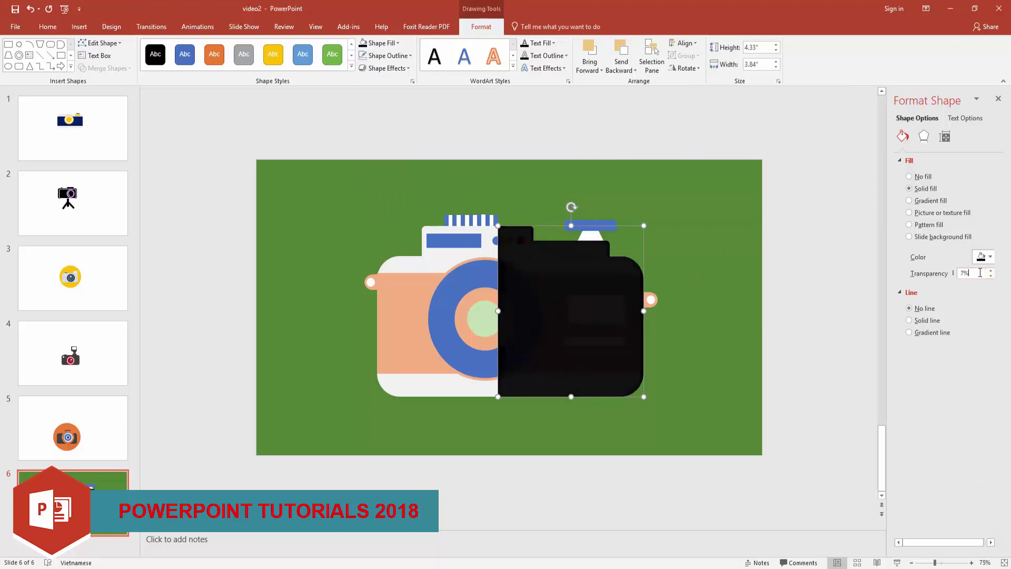
type("90")
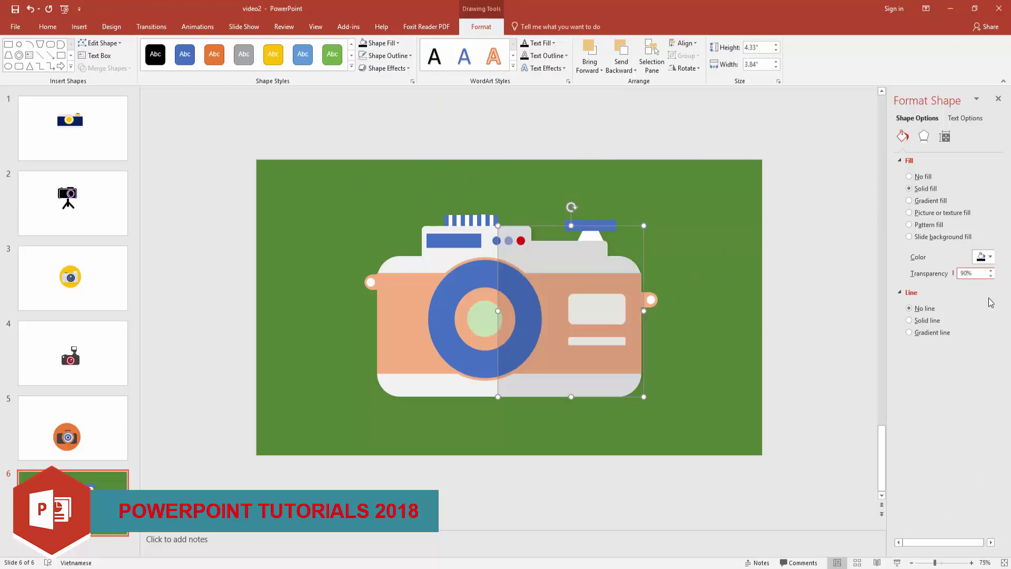
left_click(841, 320)
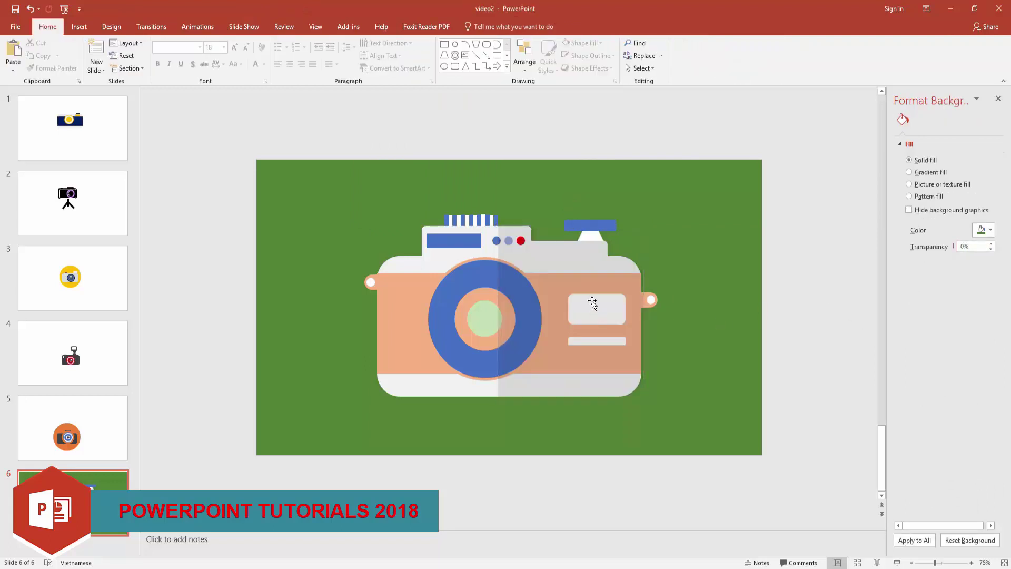
Send the lens shape behind the body and bring the blue lens ring to the front.
right_click(477, 273)
left_click(479, 283)
right_click(477, 298)
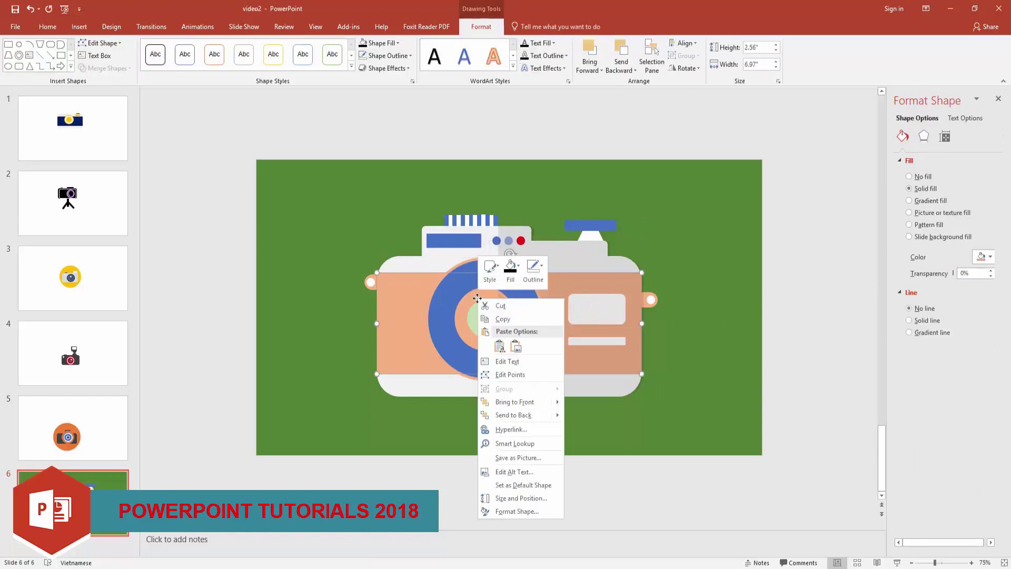
left_click(513, 415)
right_click(488, 266)
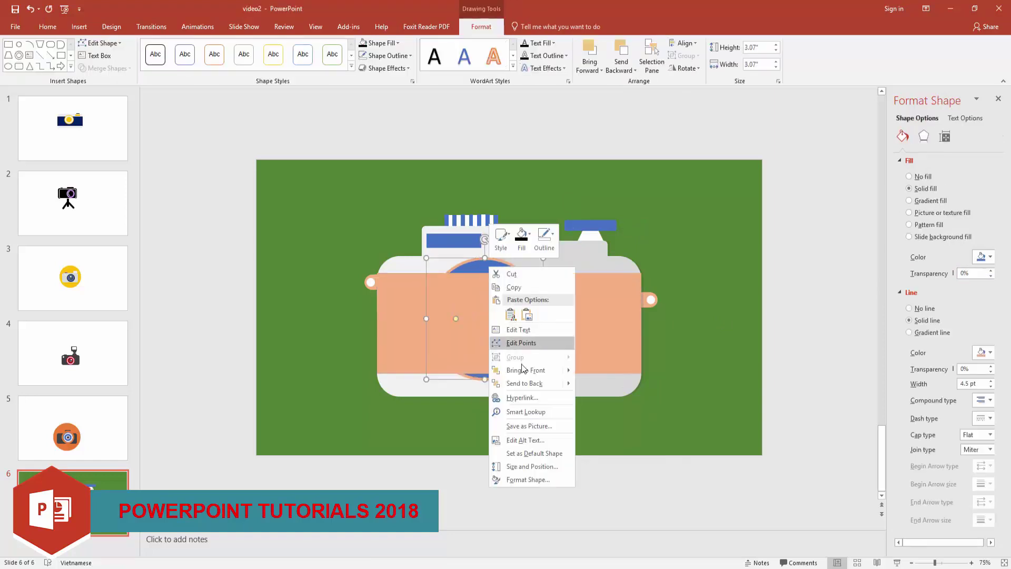
left_click(523, 369)
left_click(486, 327)
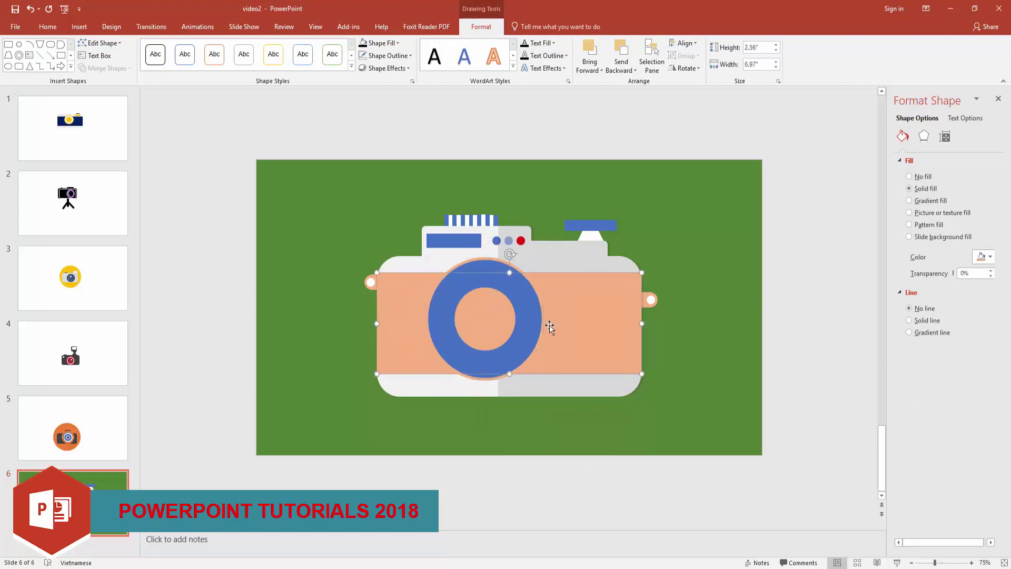
left_click(708, 366)
left_click(478, 379)
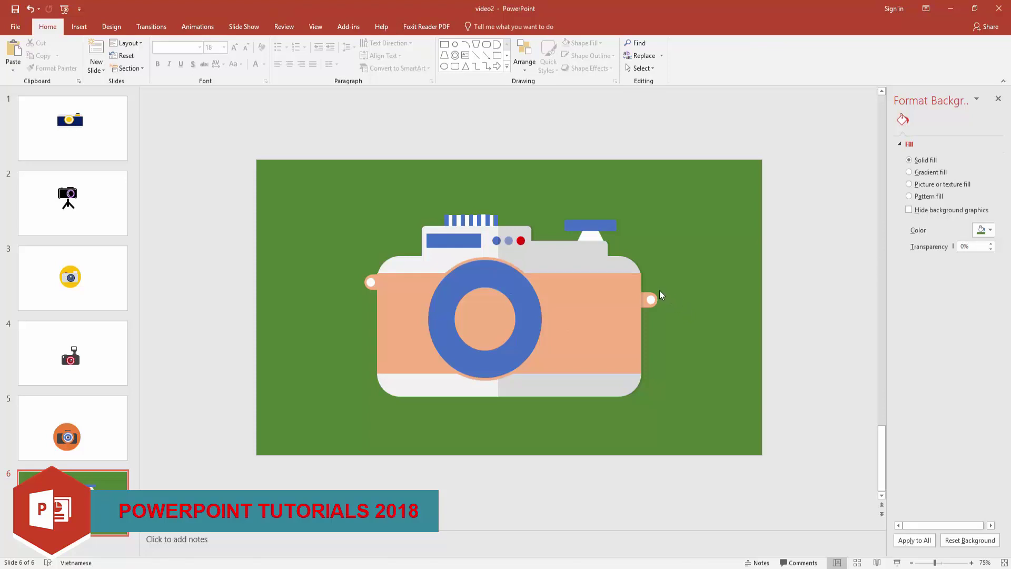
Paste the lens centre and label shapes back and bring the lens ring above the peach band.
key("ctrl+v")
left_click(486, 315)
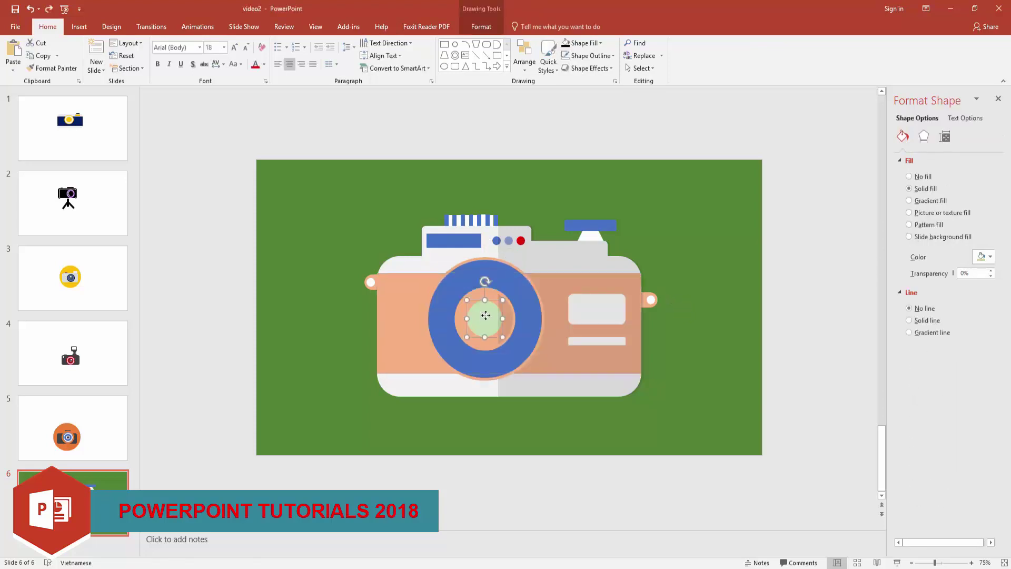
left_click_drag(485, 315, 694, 243)
left_click(484, 280)
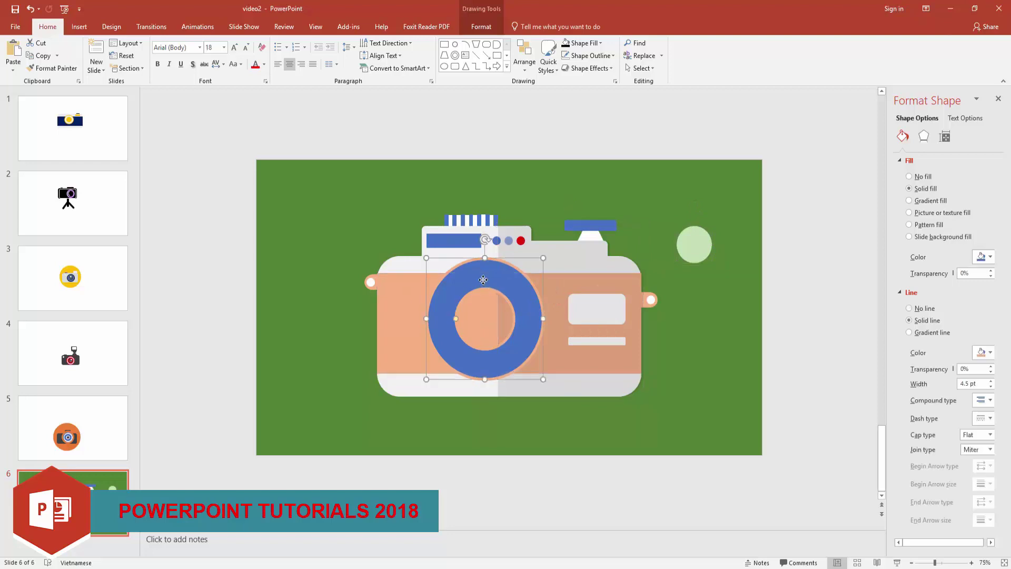
right_click(486, 267)
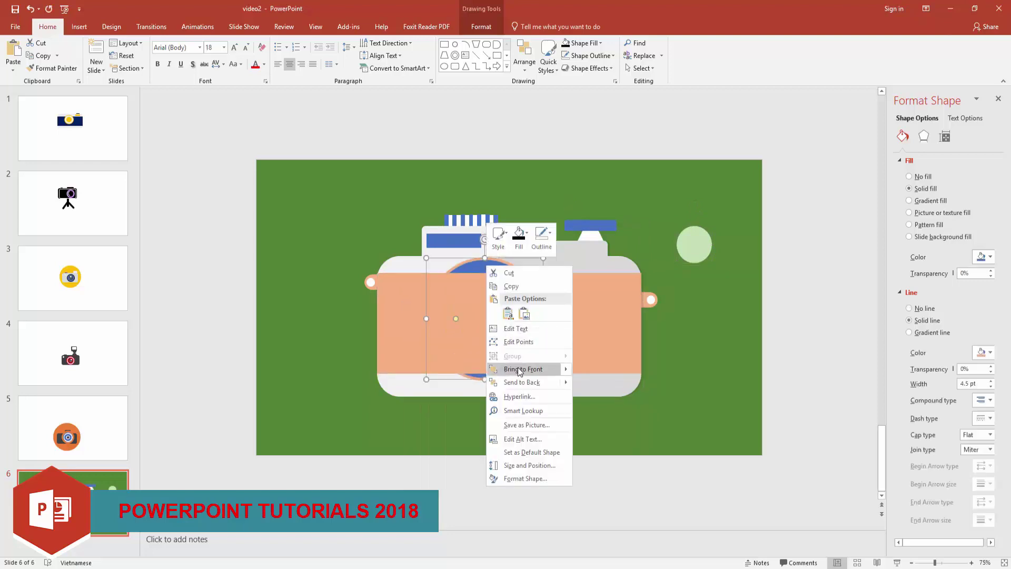
left_click(519, 369)
left_click_drag(694, 244, 487, 320)
Centre the green circle inside the blue lens ring.
right_click(677, 247)
key("Escape")
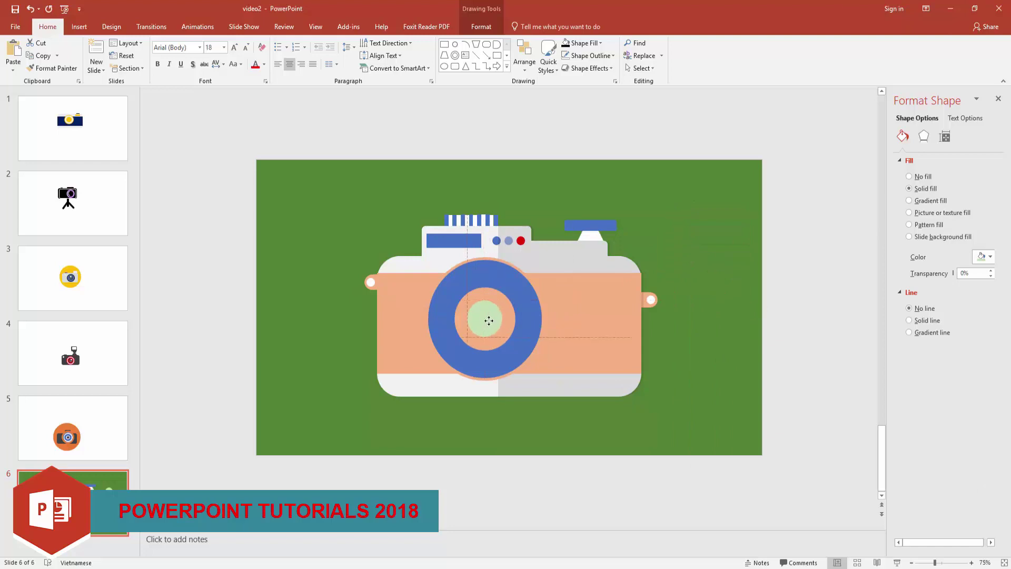
left_click(503, 277, "shift")
left_click(481, 26)
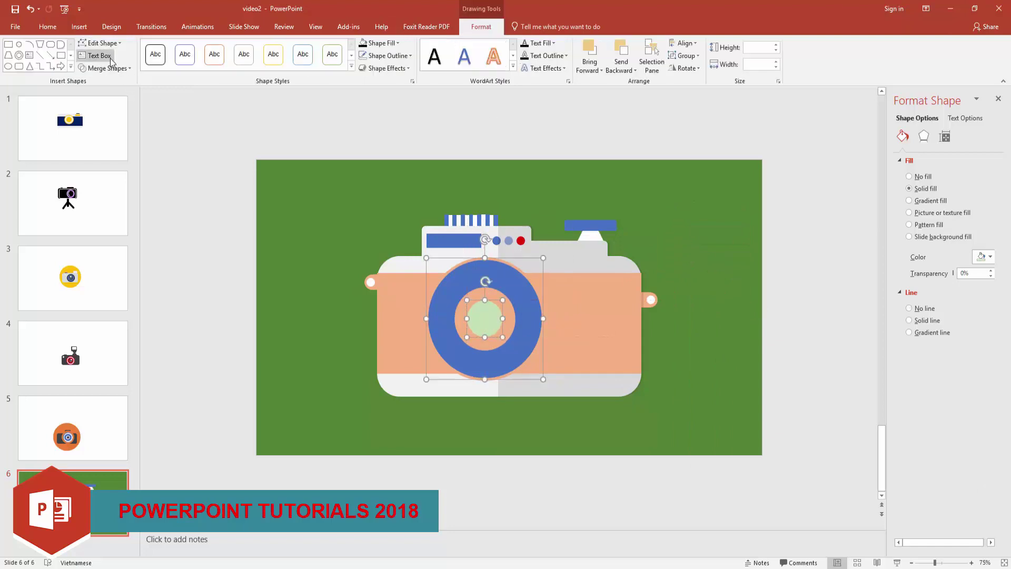
left_click(556, 55)
left_click(715, 378)
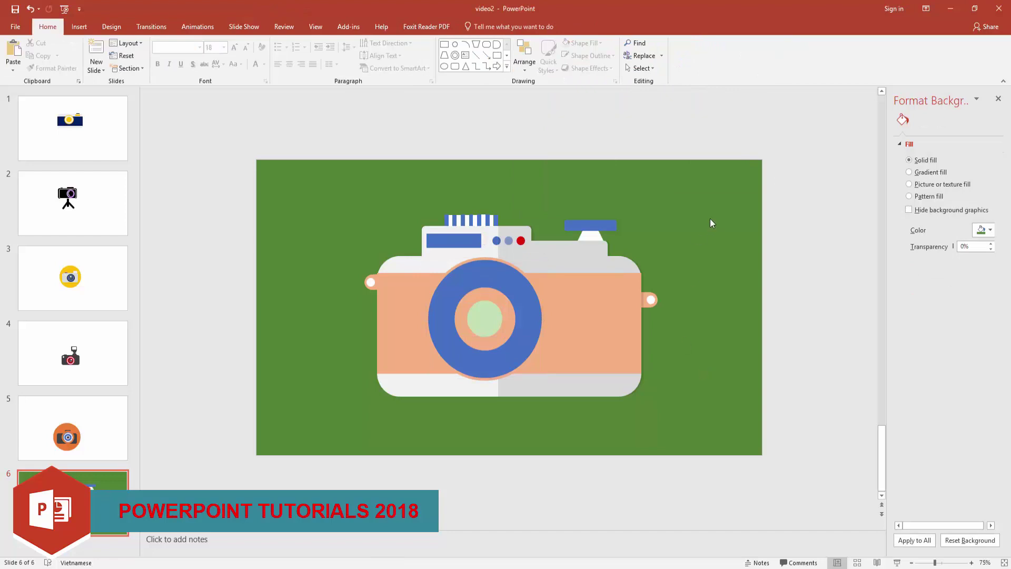
Nudge the small top circle left and shorten the blue rectangle on the camera top.
left_click(495, 240)
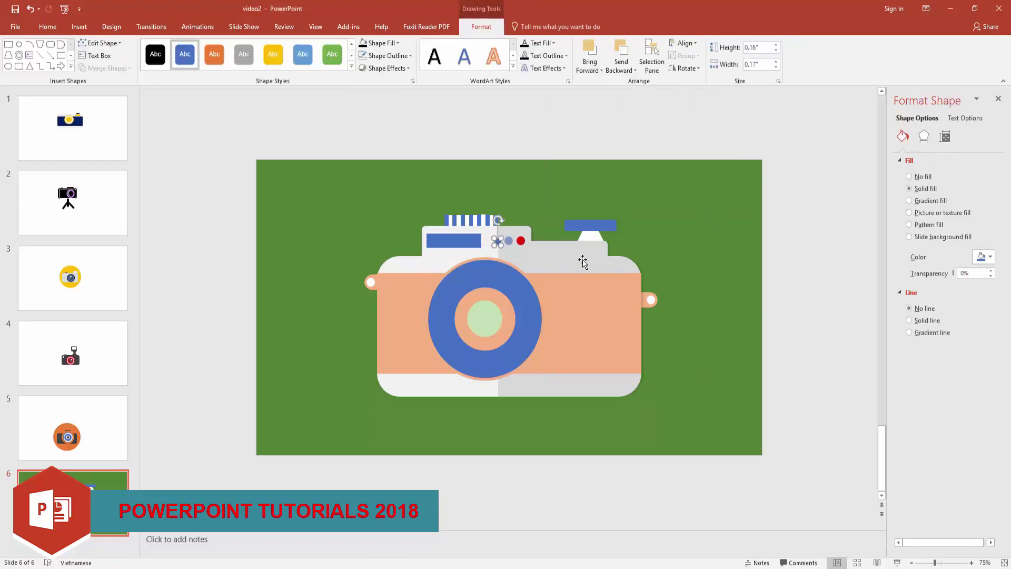
scroll(582, 264, "up", 10)
key("Left")
key("Left")
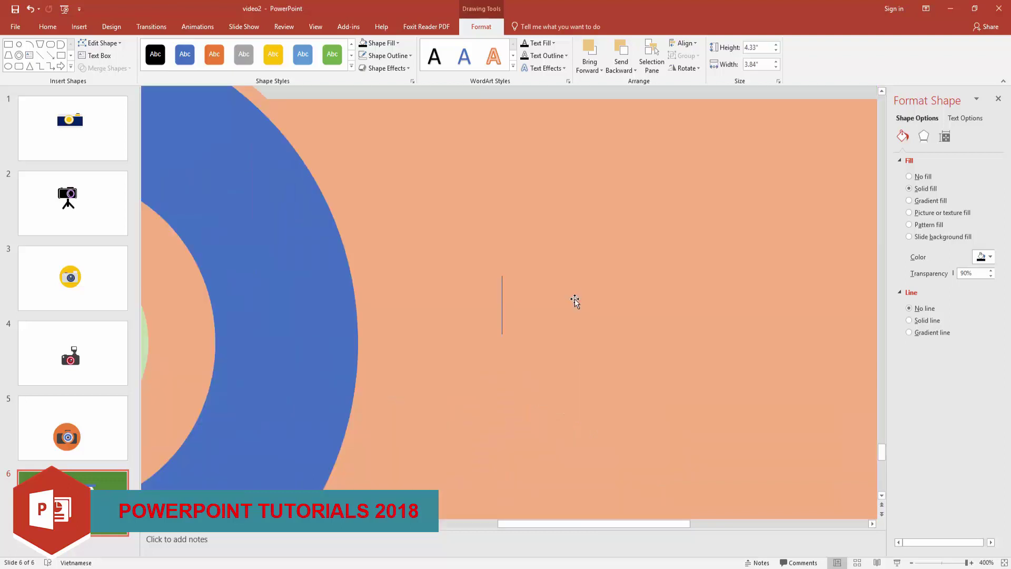
scroll(574, 297, "down", 10)
left_click(798, 239)
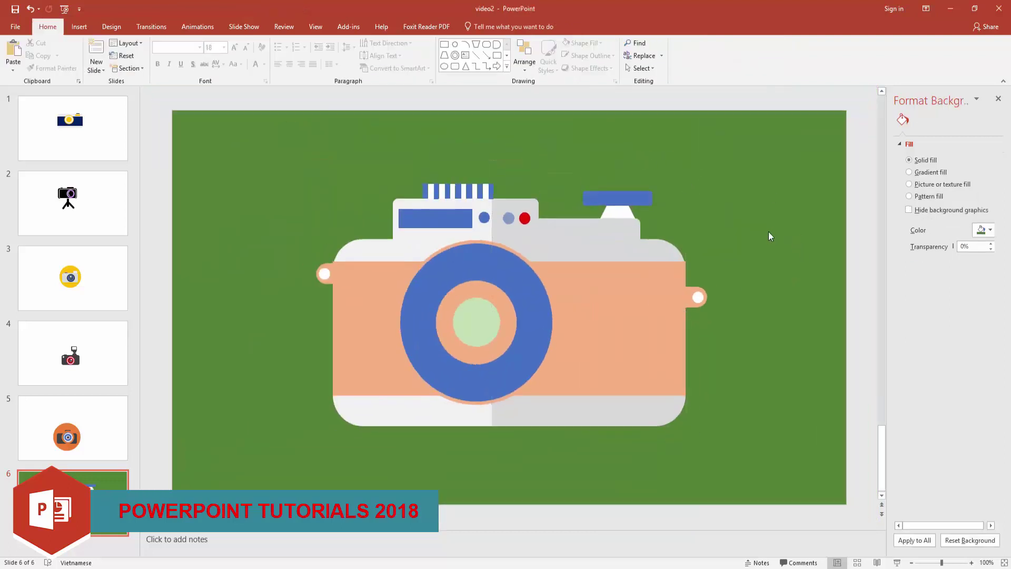
left_click(637, 200)
left_click_drag(653, 193, 644, 195)
left_click(706, 204)
Select all the camera parts and group them into a single object.
scroll(705, 204, "down", 5, "ctrl")
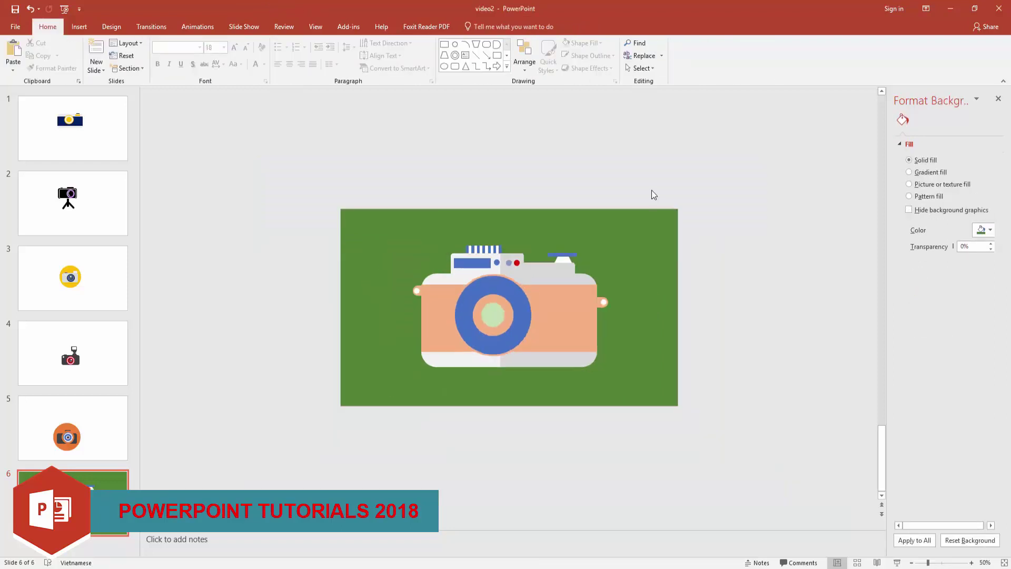
left_click_drag(613, 244, 375, 373)
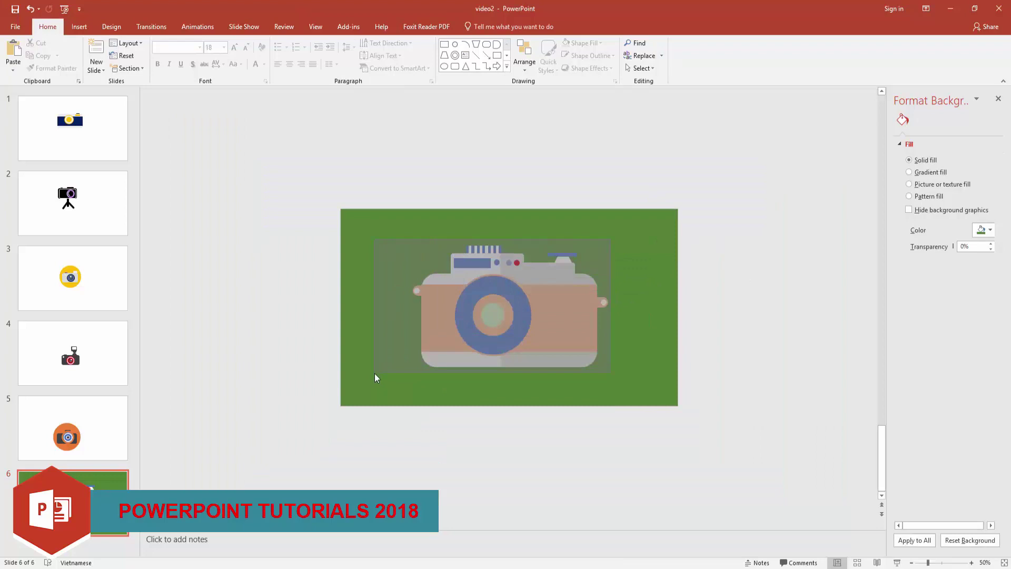
right_click(535, 296)
left_click(564, 357)
left_click(640, 364)
Move the grouped camera to the centre of the green slide.
left_click_drag(547, 326, 607, 306)
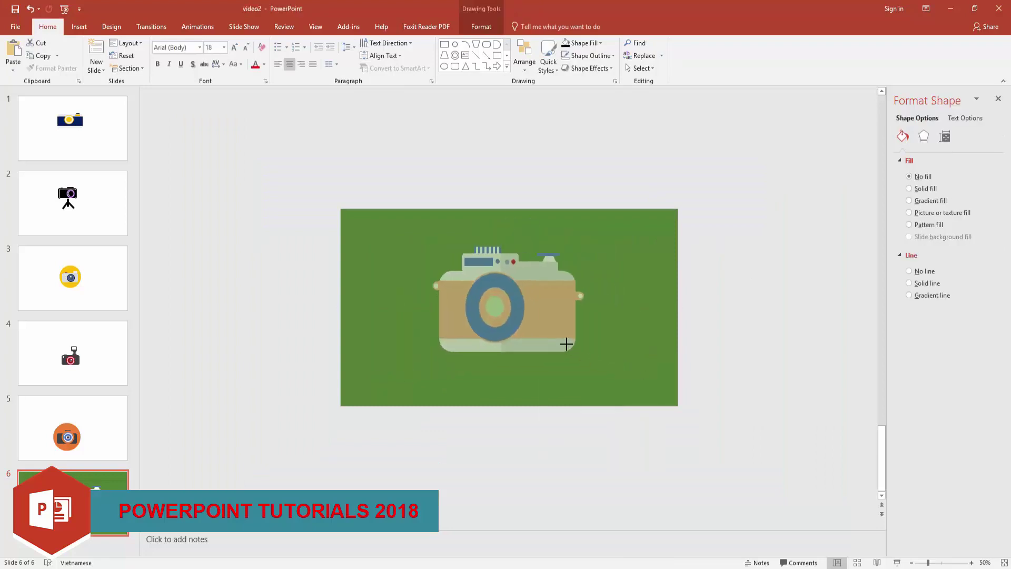
left_click(681, 296)
left_click(616, 300)
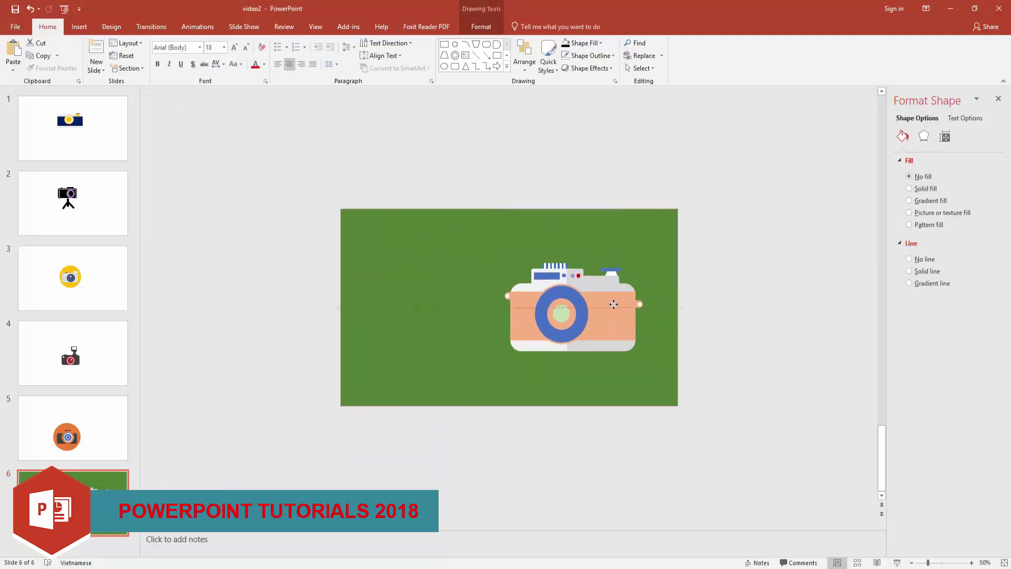
left_click_drag(646, 314, 576, 311)
scroll(592, 298, "up", 3)
left_click(831, 317)
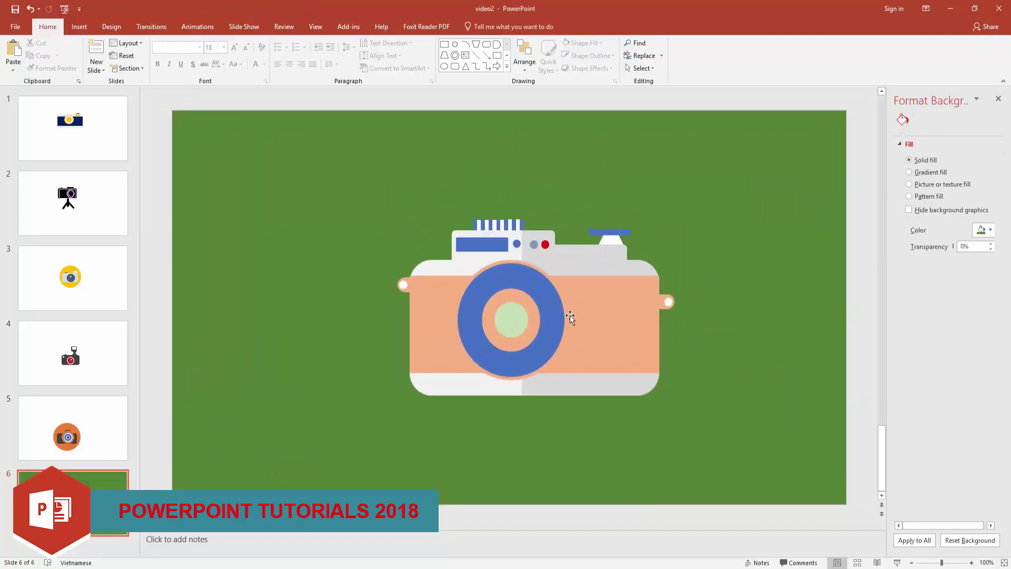
scroll(570, 315, "down", 5)
scroll(569, 315, "up", 5)
Draw a white rectangle with no outline on the camera's right side.
left_click_drag(592, 293, 647, 316)
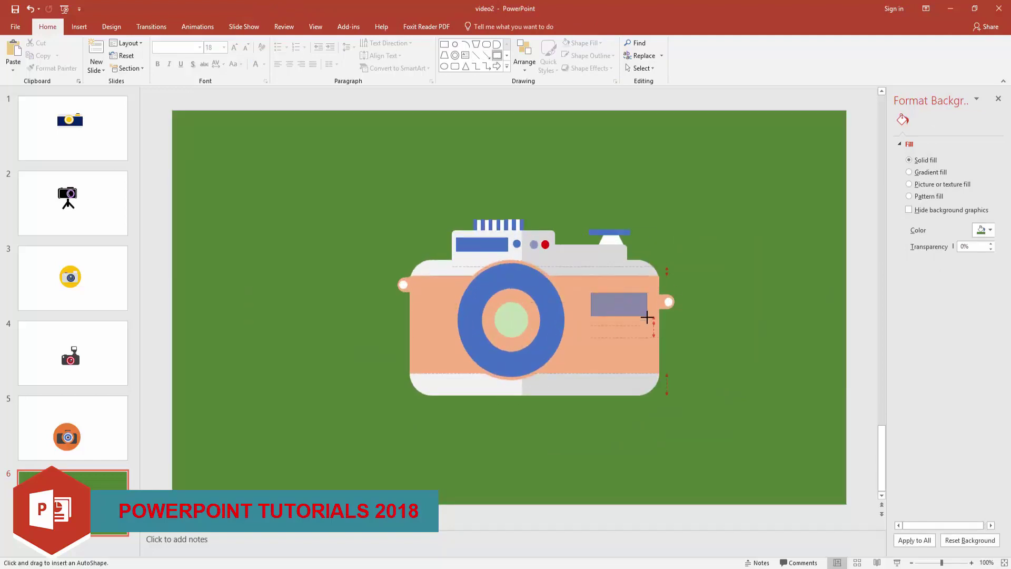
left_click(600, 42)
left_click(568, 68)
left_click(592, 55)
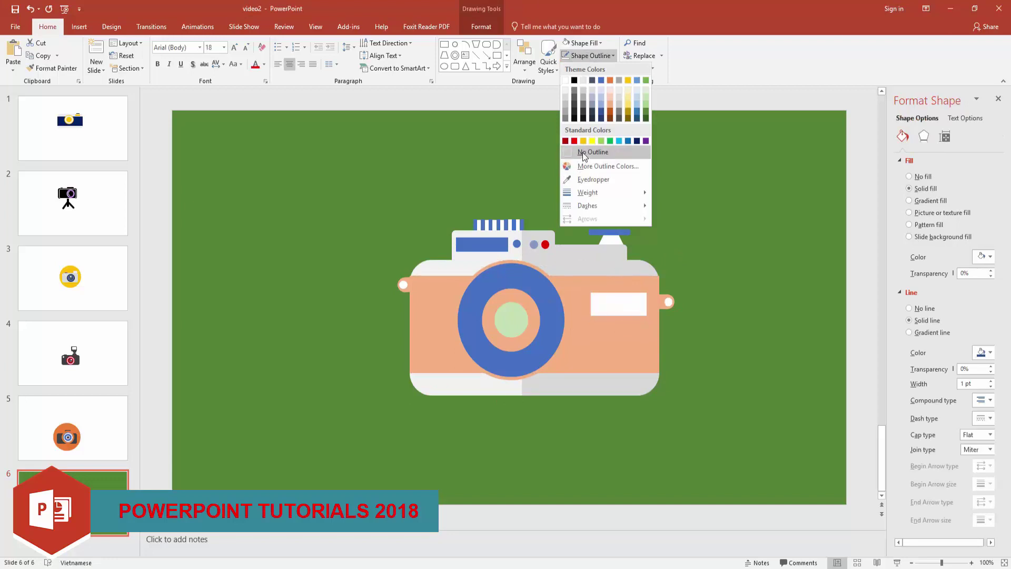
left_click(590, 153)
key("Escape")
Add a thin white bar without outline below the white rectangle.
left_click(497, 55)
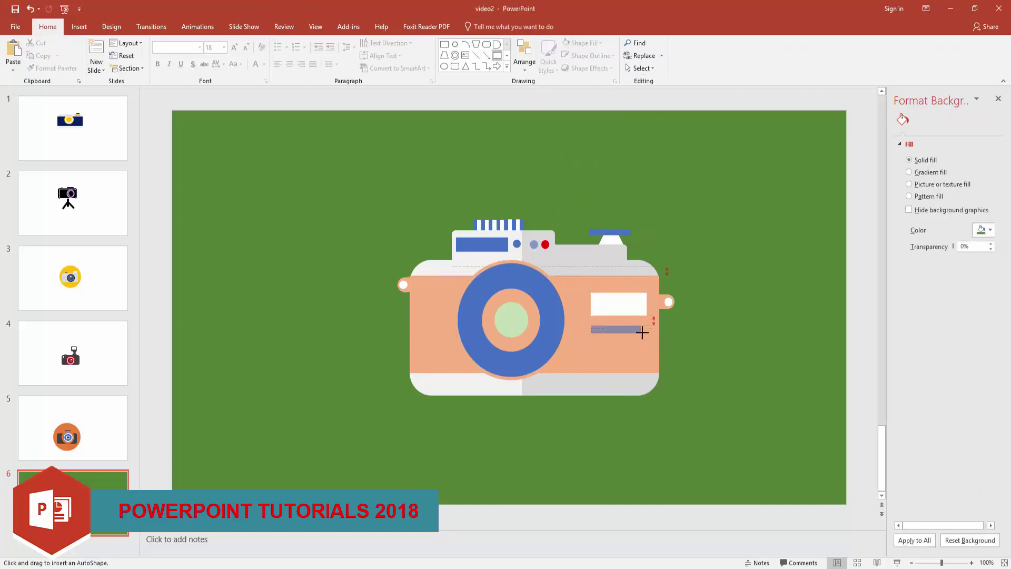
left_click_drag(648, 330, 617, 317)
left_click(681, 153)
left_click(627, 327)
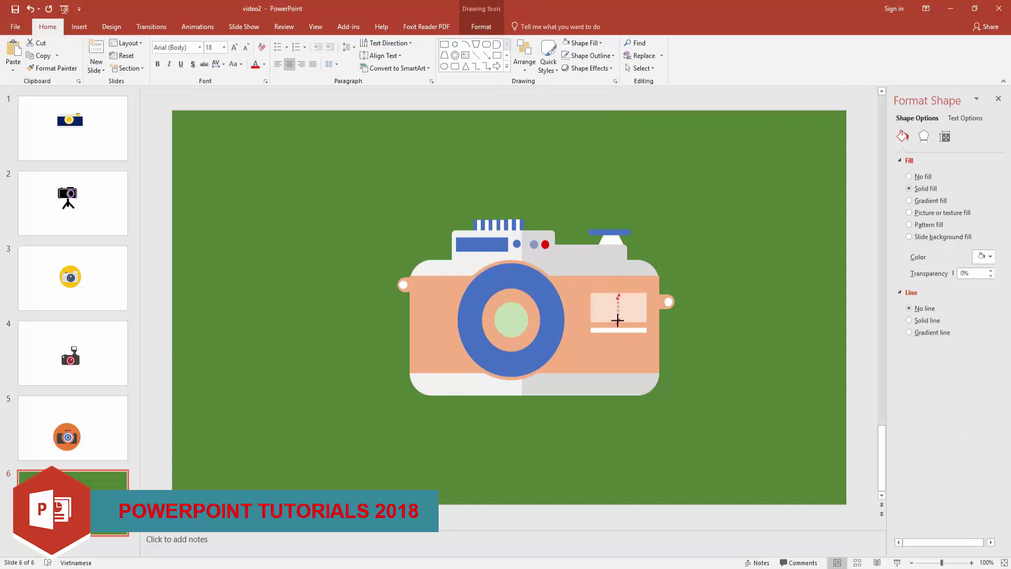
left_click(725, 254)
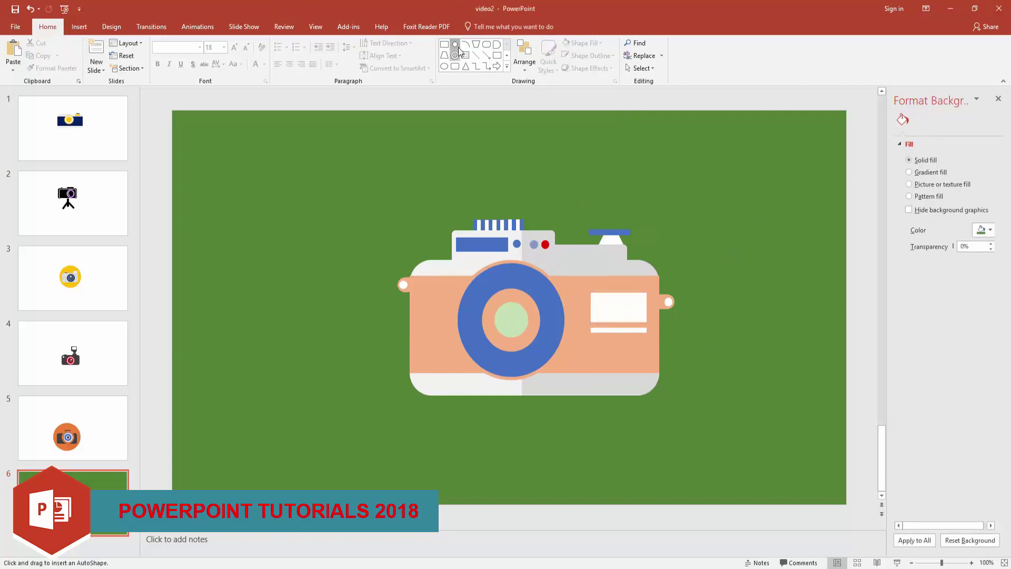
Draw a small white oval on the camera body.
mouse_move(539, 169)
left_mouse_down()
mouse_move(433, 296)
mouse_move(453, 297)
left_mouse_up()
left_click(580, 43)
left_click(566, 208)
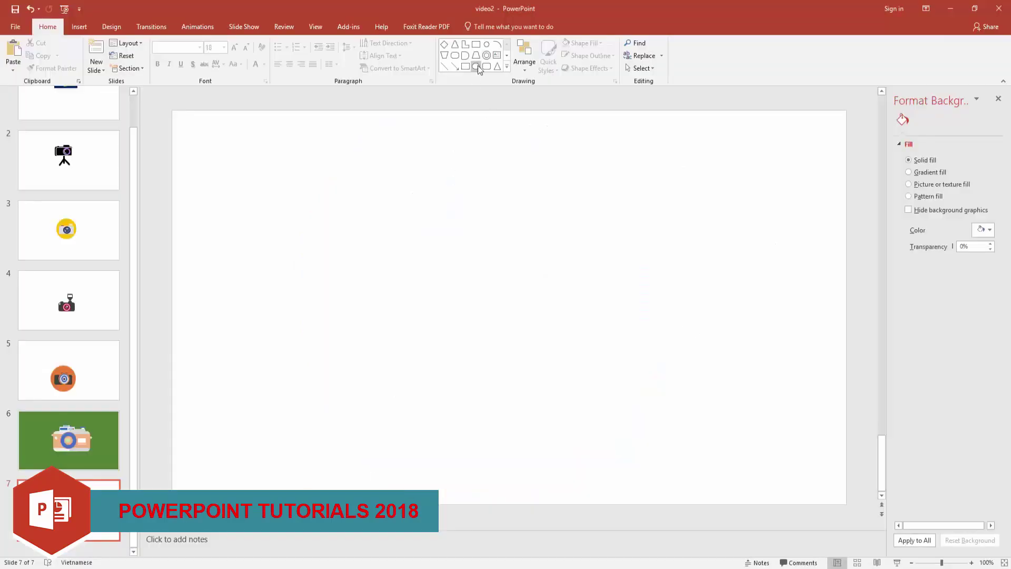
Draw a large dark green circle on the new slide.
left_click(478, 69)
mouse_move(356, 189)
left_mouse_down()
mouse_move(578, 361)
mouse_move(579, 421)
left_mouse_up()
left_click(600, 43)
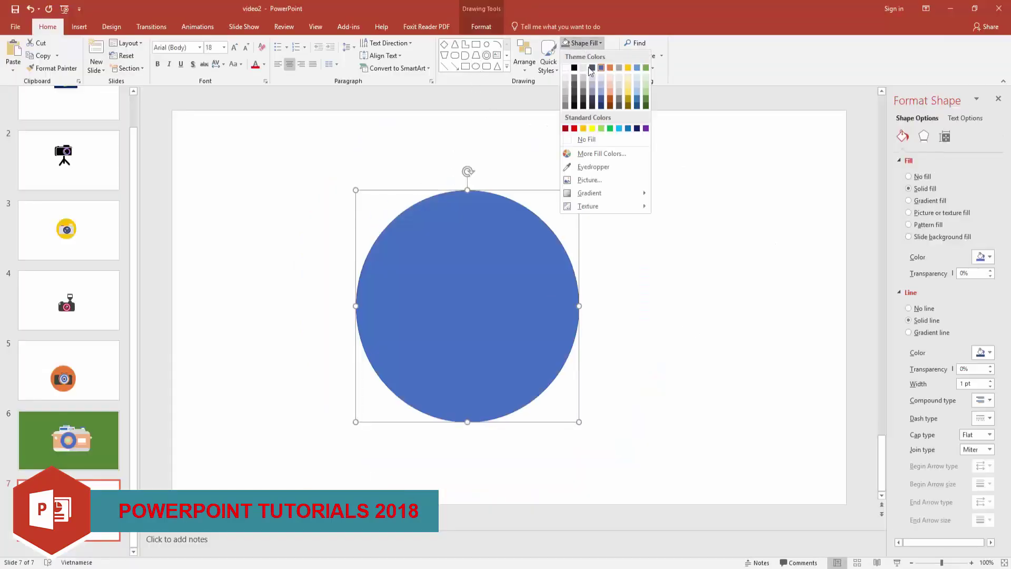
left_click(646, 105)
Draw a black rounded-rectangle camera body inside the circle.
left_click(486, 67)
mouse_move(408, 278)
left_mouse_down()
mouse_move(508, 332)
mouse_move(449, 311)
left_mouse_up()
key("Escape")
left_click(429, 316)
left_click(599, 42)
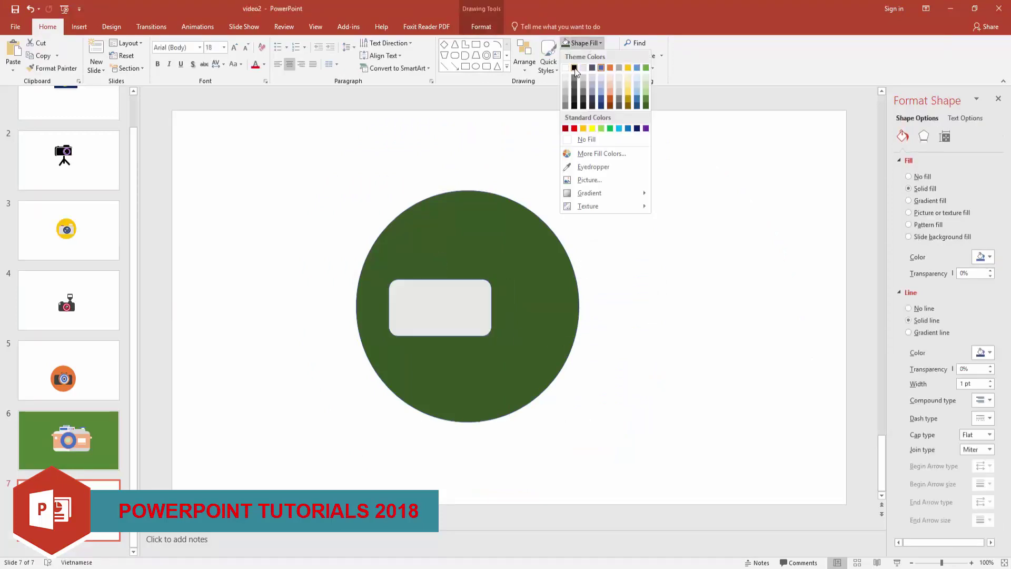
left_click(589, 64)
left_click(486, 181)
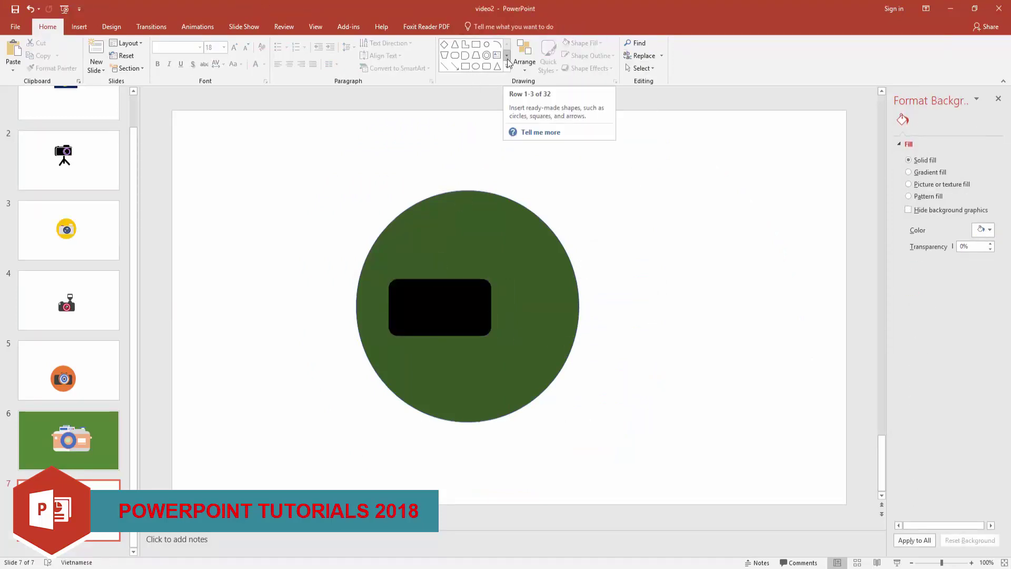
Place a black trapezoid on top of the camera body.
left_click(476, 55)
mouse_move(563, 153)
left_mouse_down()
mouse_move(606, 167)
mouse_move(420, 272)
left_mouse_up()
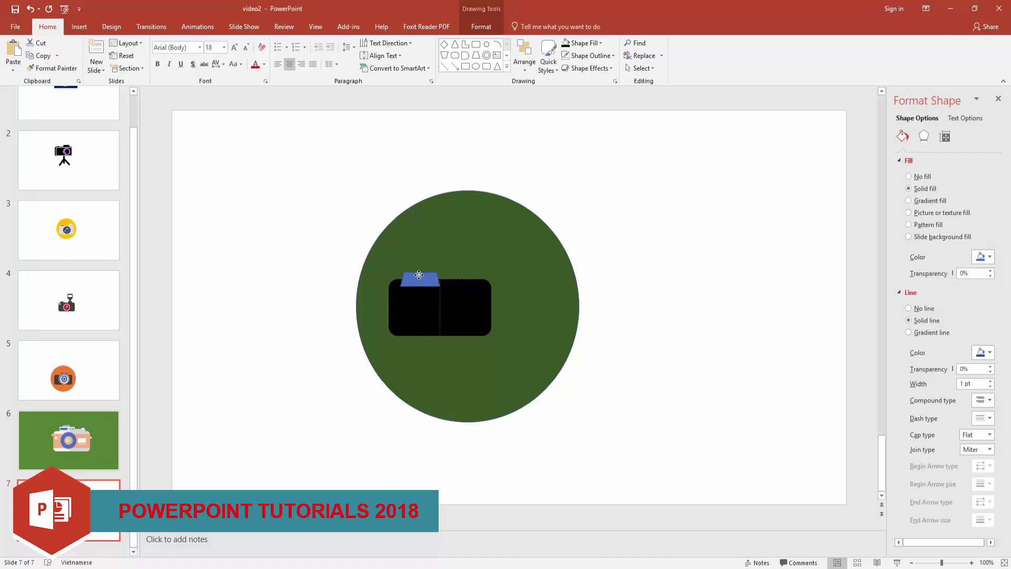
left_click(580, 42)
left_click(551, 174)
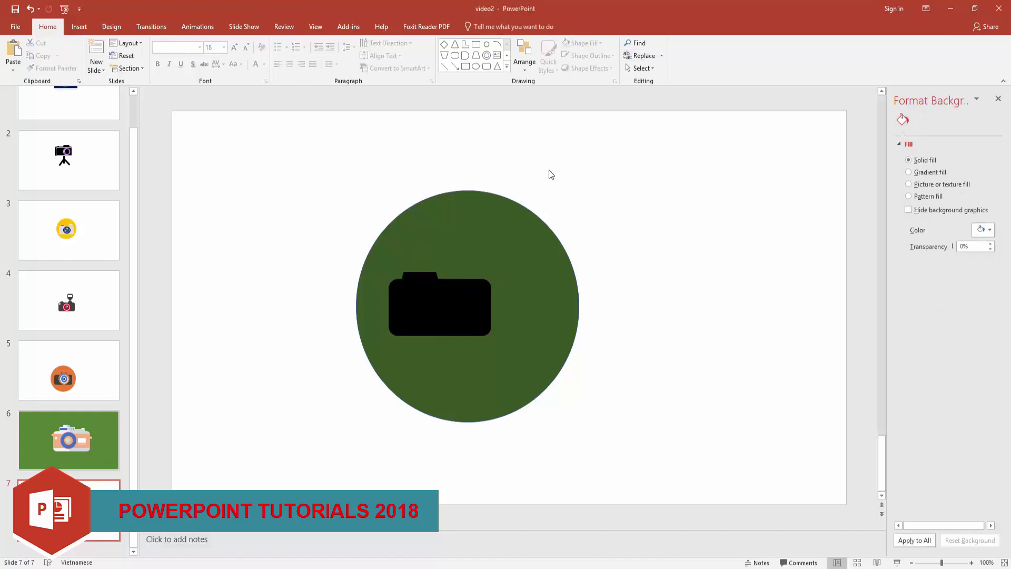
Add a small white strip with no outline against the body's right side.
left_click(476, 70)
mouse_move(492, 291)
left_mouse_down()
mouse_move(502, 324)
mouse_move(495, 311)
left_mouse_up()
left_click(590, 56)
left_click(584, 151)
left_click(582, 43)
left_click(569, 61)
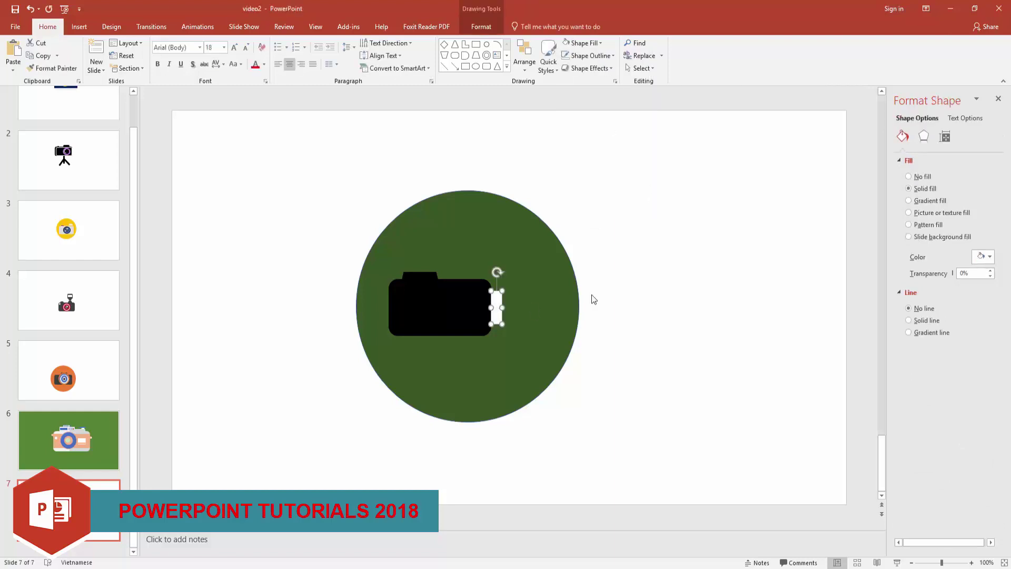
left_click(592, 296)
Add a sideways black trapezoid lens with no outline beside the white strip.
left_click(477, 57)
mouse_move(578, 134)
left_mouse_down()
mouse_move(632, 163)
mouse_move(618, 151)
left_mouse_up()
mouse_move(599, 117)
left_mouse_down()
mouse_move(570, 140)
mouse_move(482, 301)
left_mouse_up()
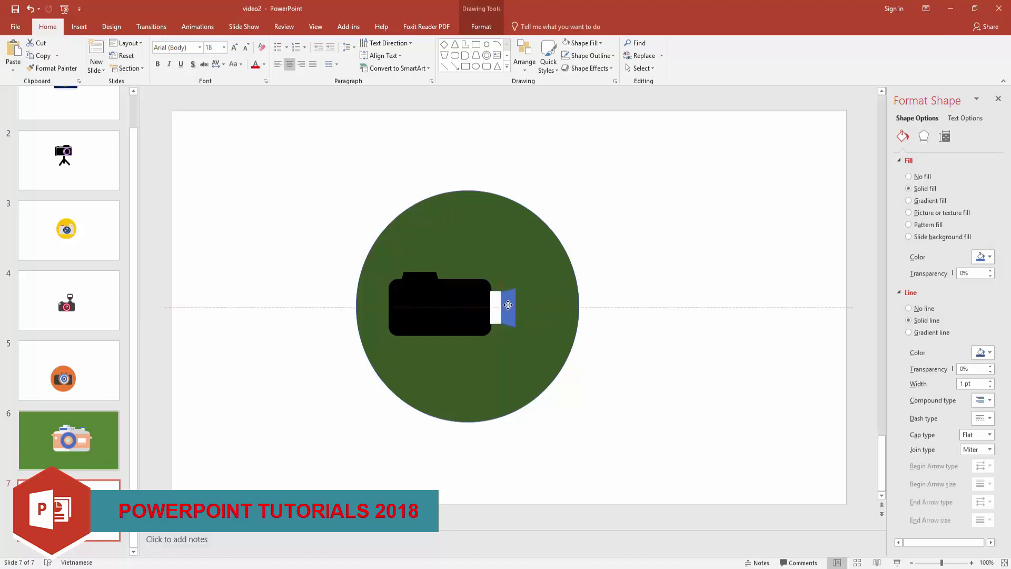
left_click_drag(483, 304, 507, 304)
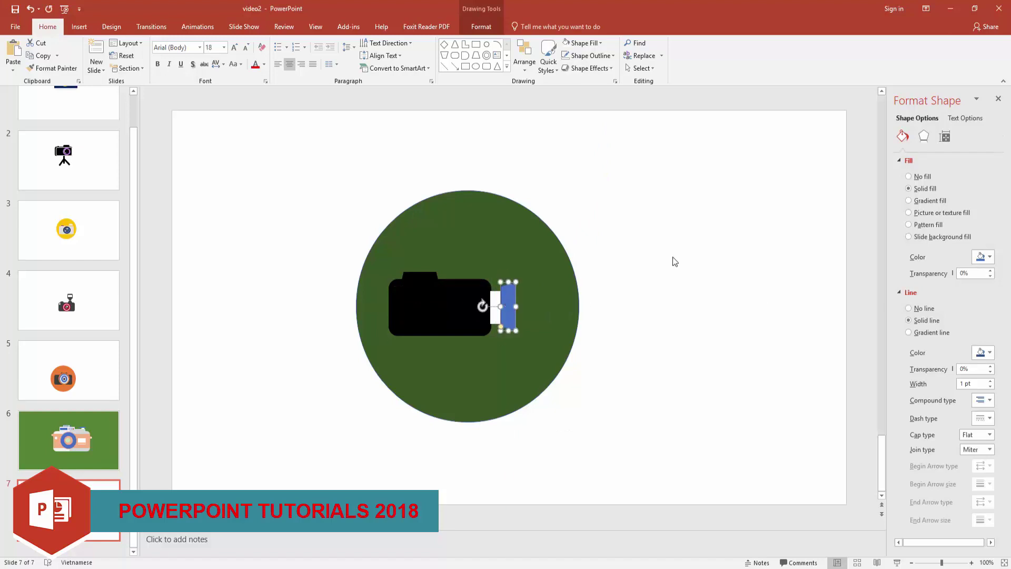
left_click(566, 42)
left_click(591, 55)
left_click(567, 55)
left_click(637, 175)
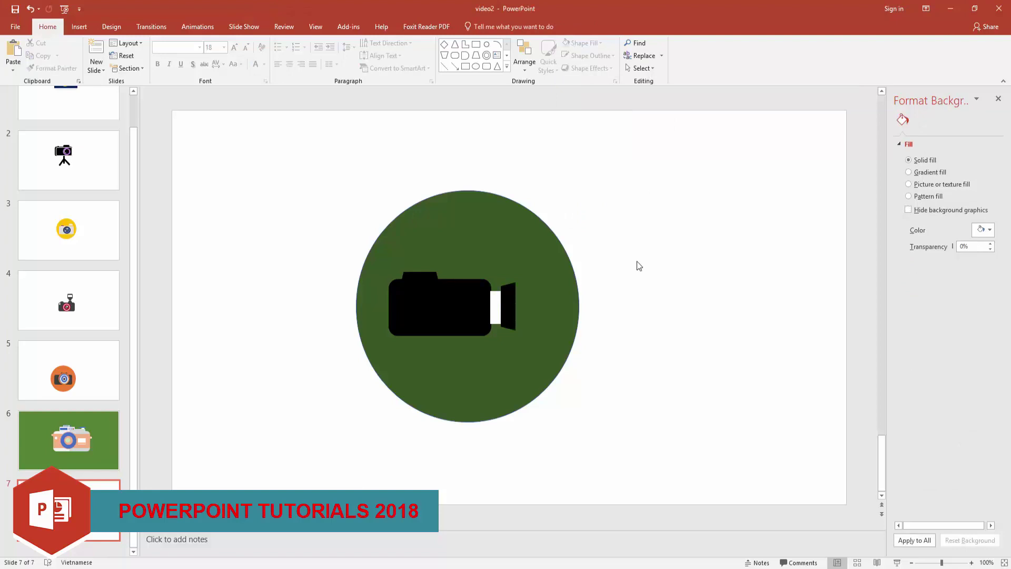
Draw a grey rounded-rectangle screen inside the camera body.
left_click(487, 66)
left_click_drag(401, 298, 477, 324)
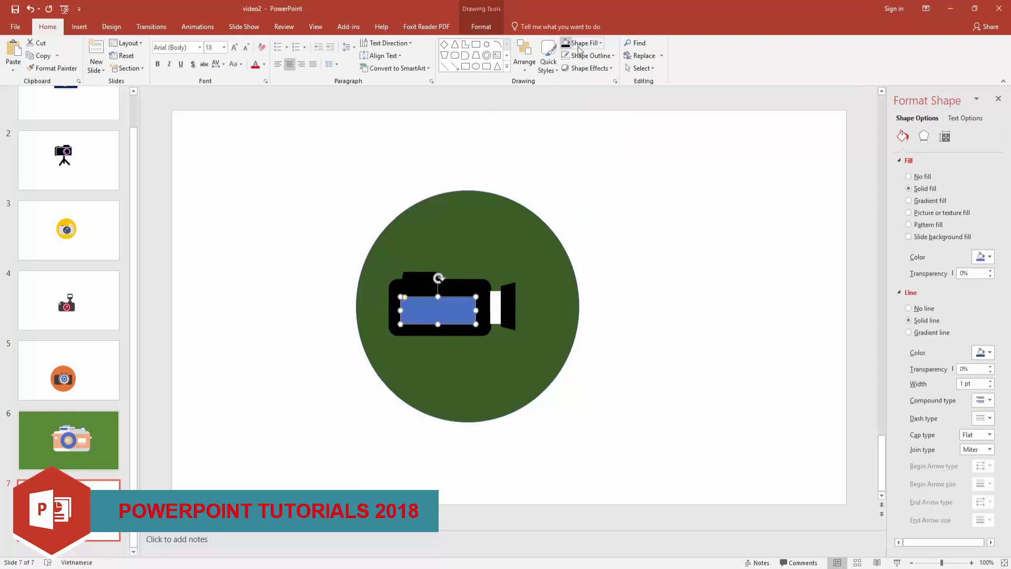
left_click(582, 43)
left_click(566, 90)
key("Escape")
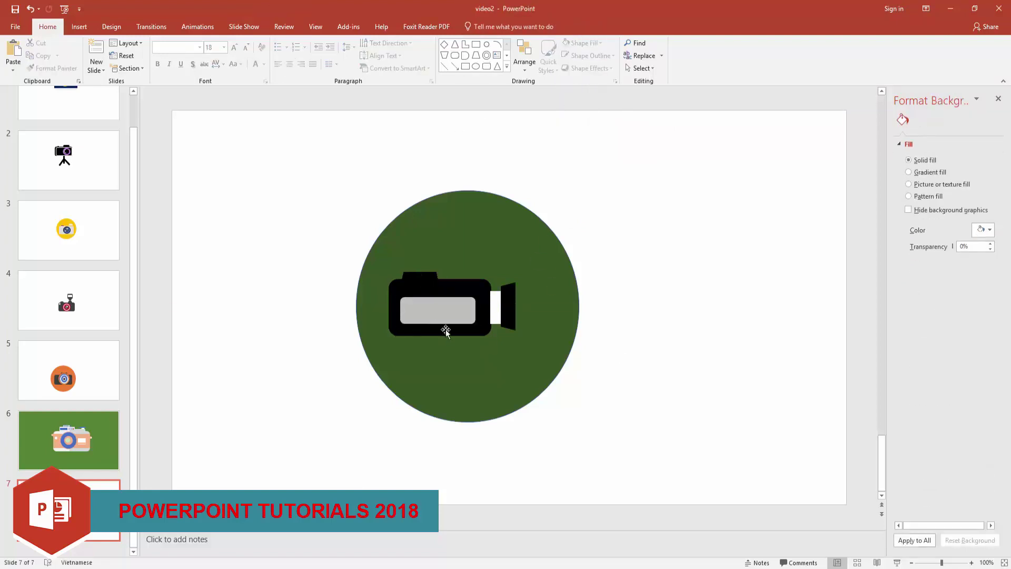
left_click(443, 322)
left_click(634, 285)
Draw a diamond shape and position it to the right of the circle.
left_click(506, 68)
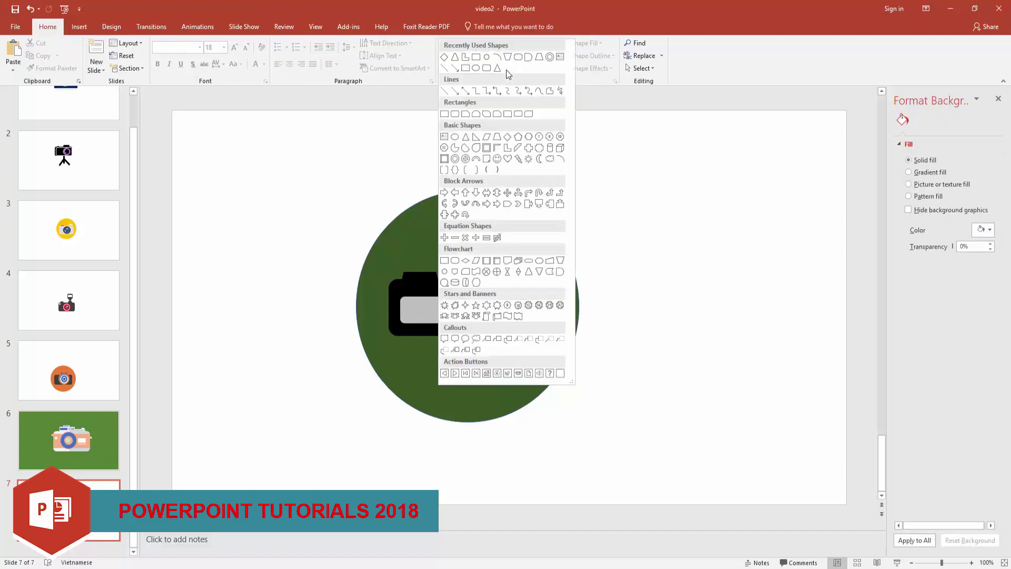
left_click(445, 57)
left_click_drag(575, 232, 764, 427)
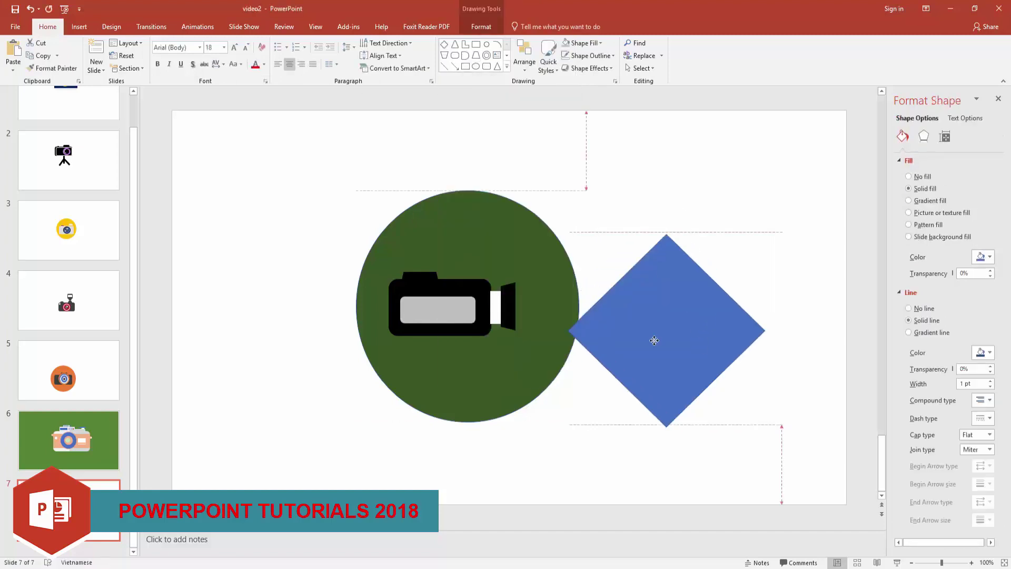
left_click_drag(694, 312, 515, 312)
right_click(514, 311)
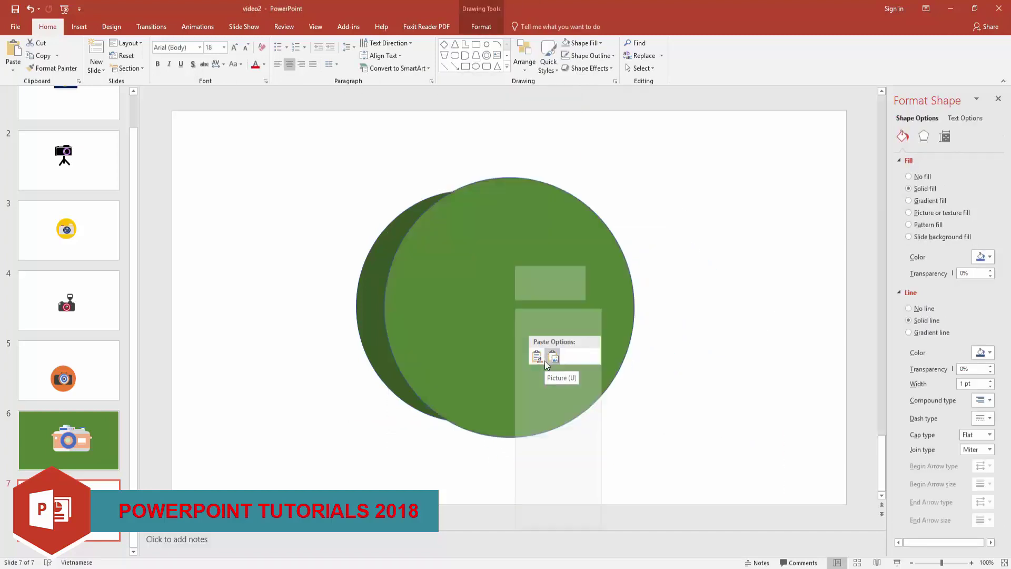
left_click(553, 384)
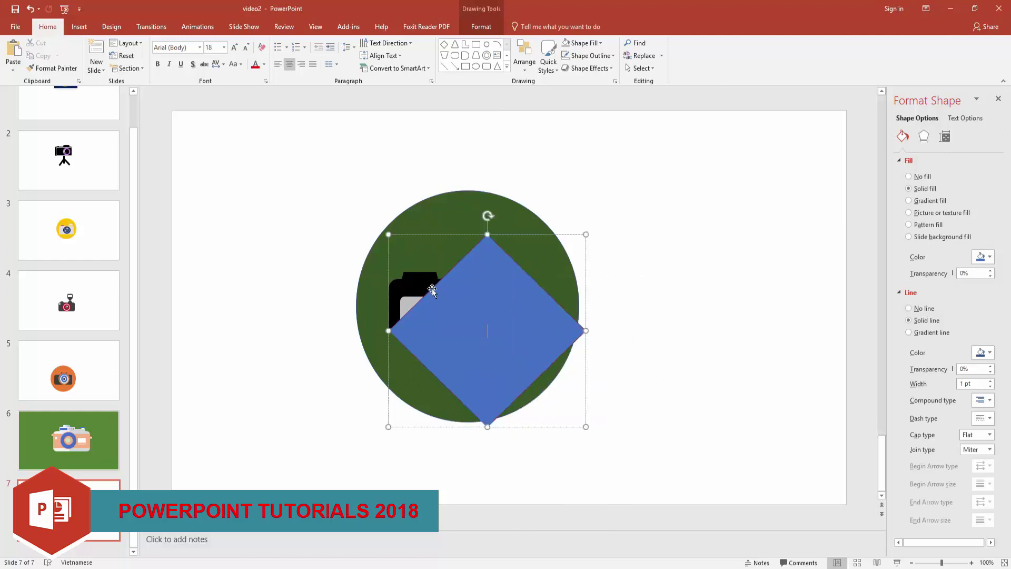
left_click(514, 305)
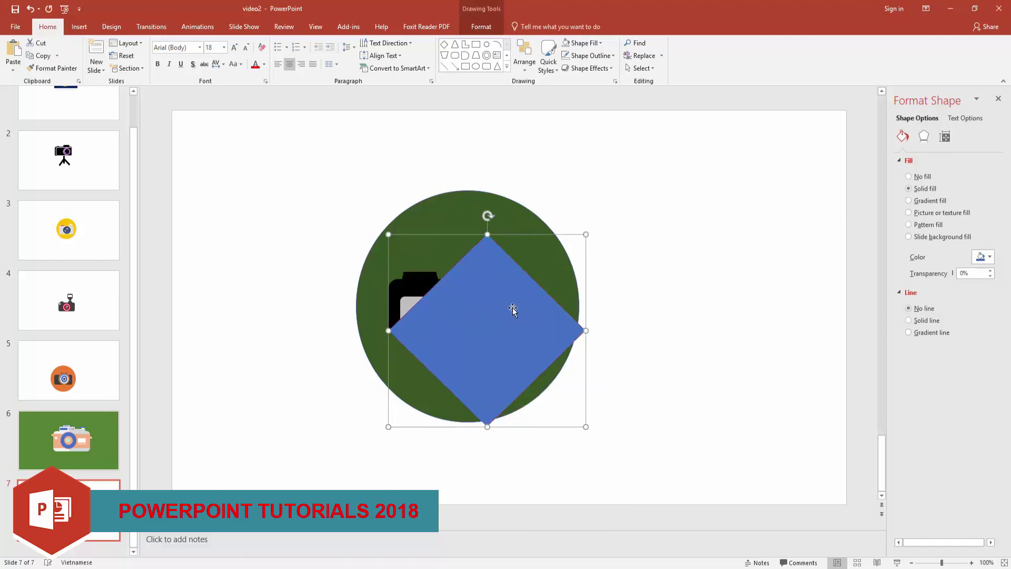
left_click_drag(514, 305, 713, 305)
Give the diamond a black fill at 80% transparency.
right_click(700, 333)
left_click(582, 43)
left_click(585, 140)
left_click(691, 294)
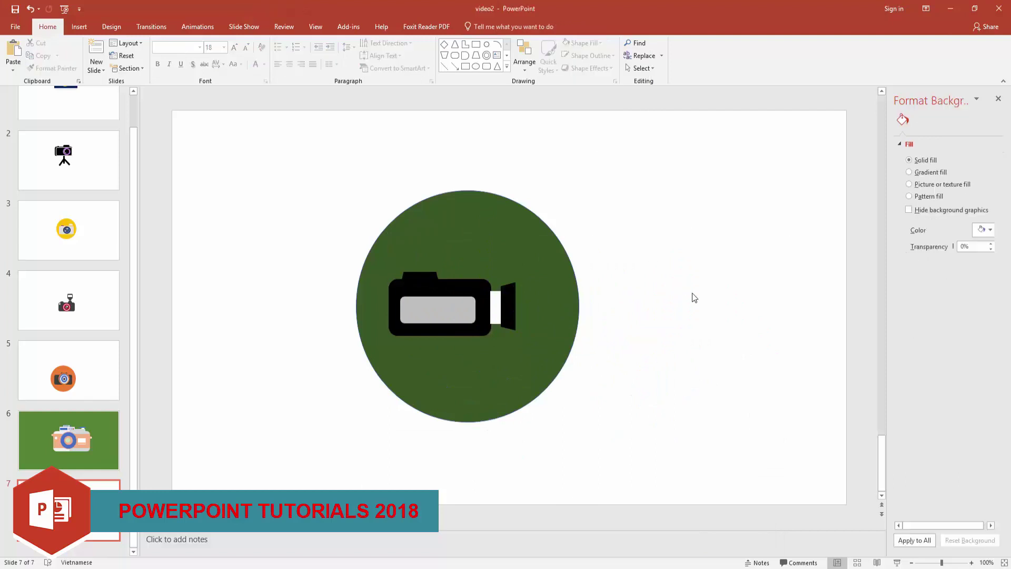
key("ctrl+z")
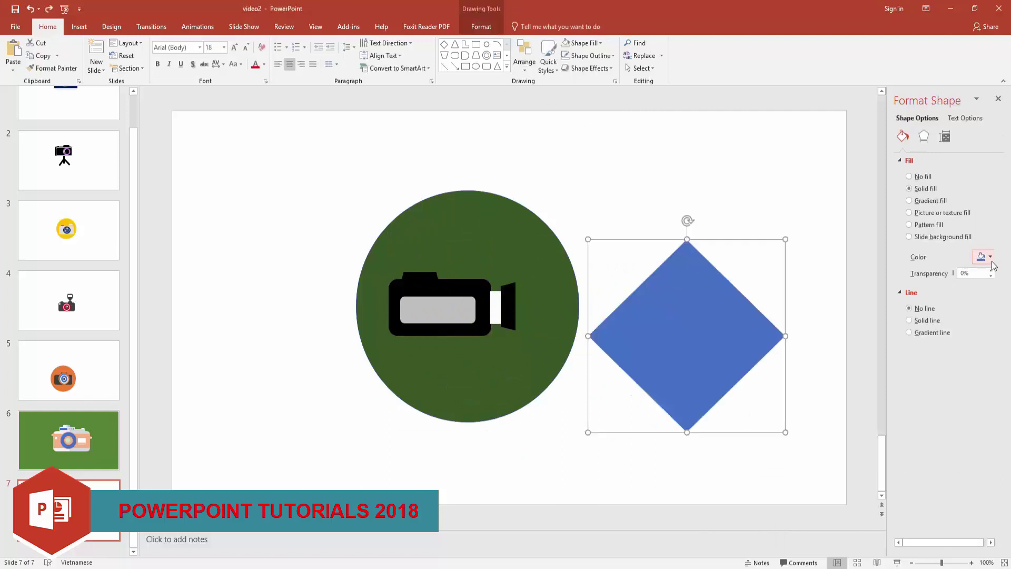
left_click(990, 257)
left_click(996, 276)
type("80")
key("Return")
Edit the diamond's points into a long diagonal shadow trailing from the camera.
right_click(691, 278)
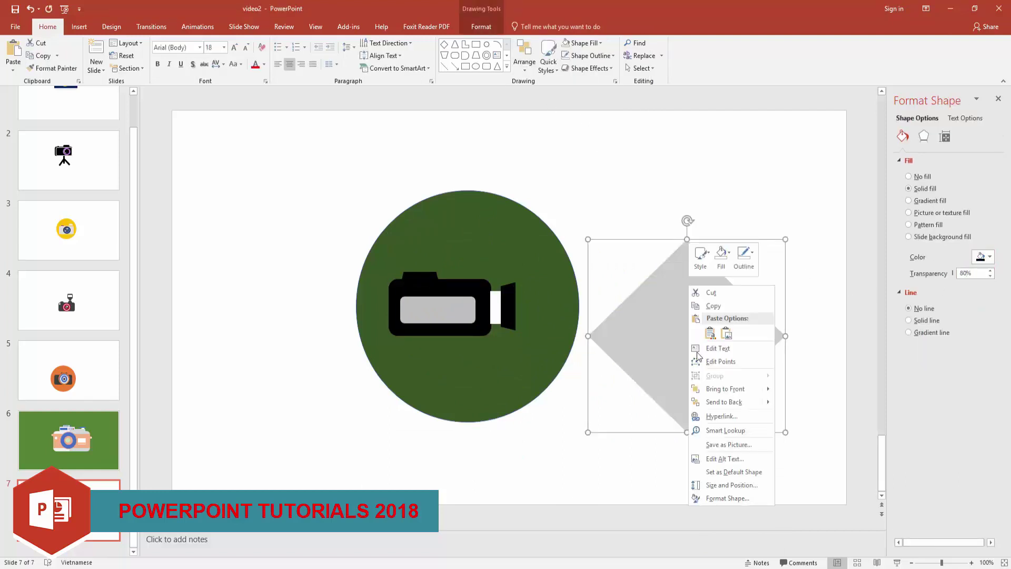
left_click(716, 364)
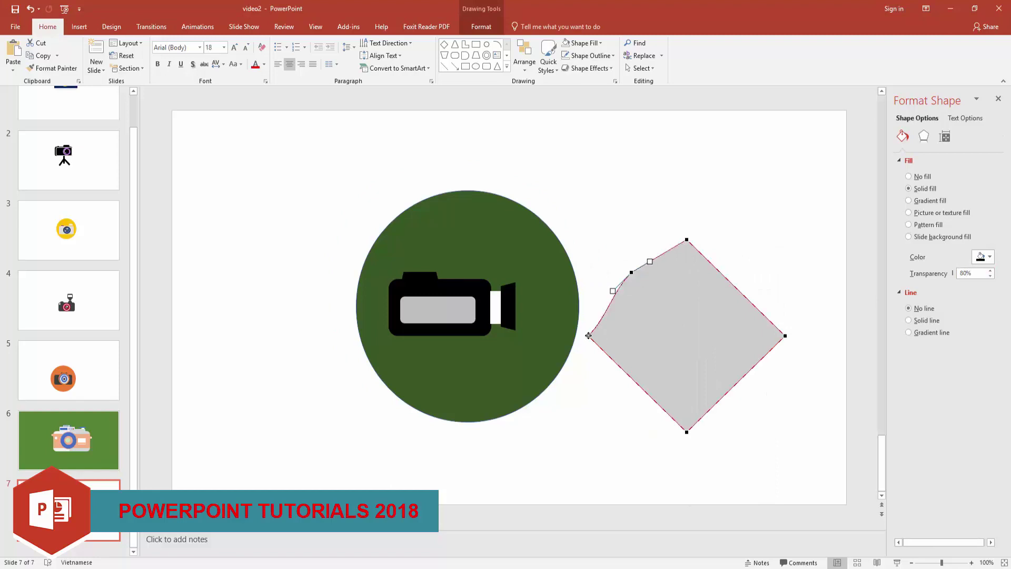
left_click_drag(588, 335, 393, 337)
left_click_drag(393, 283, 393, 283)
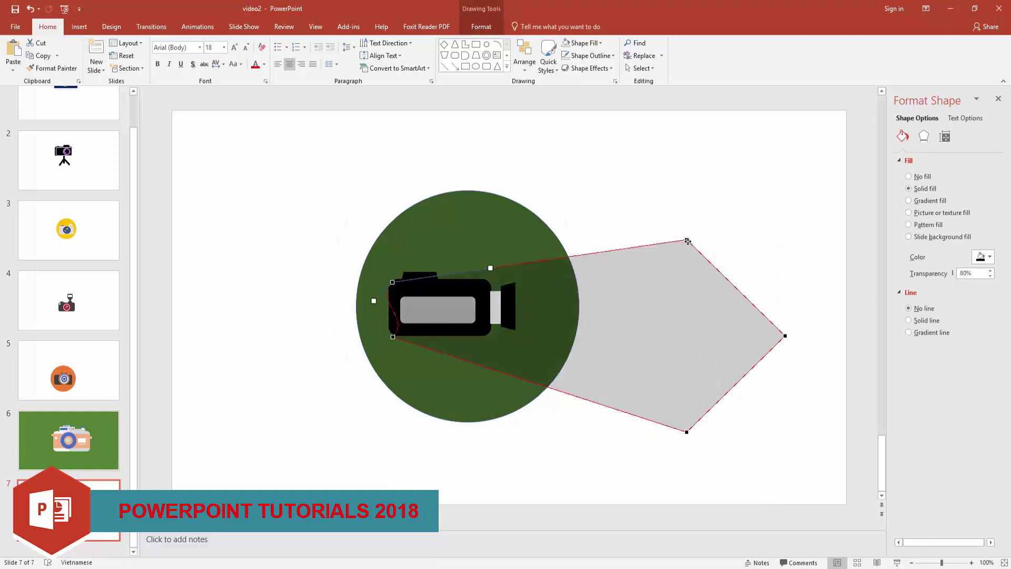
left_click_drag(485, 280, 516, 282)
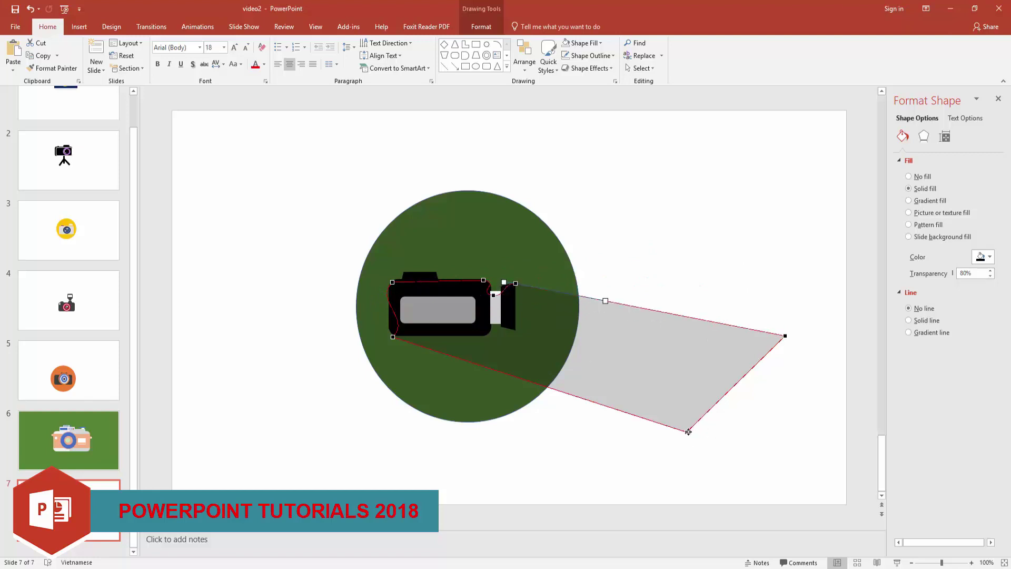
left_click_drag(689, 432, 591, 508)
left_click_drag(785, 335, 739, 366)
left_click(718, 248)
left_click(488, 400)
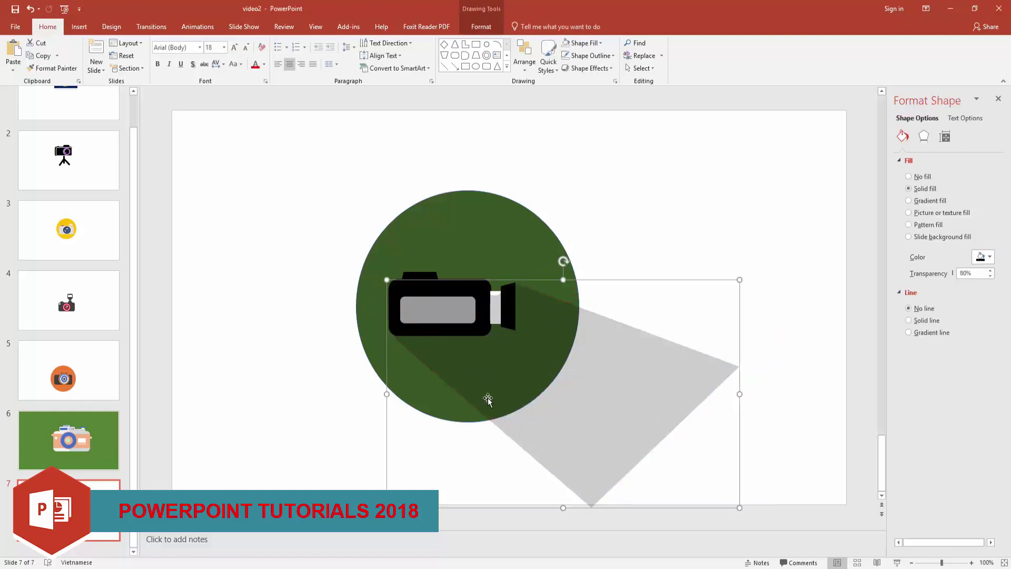
left_click_drag(418, 344, 416, 342)
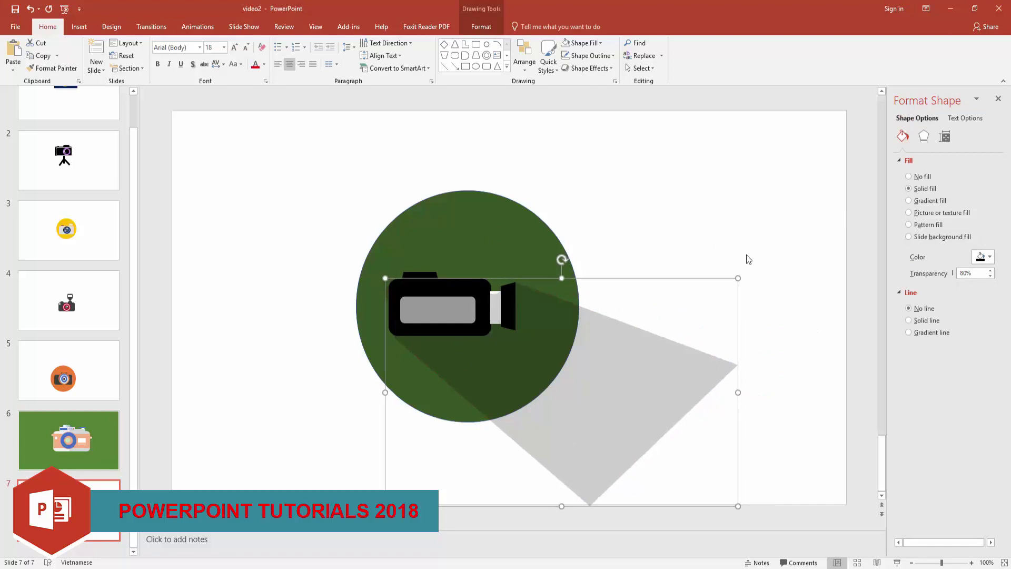
right_click(616, 375)
left_click(648, 242)
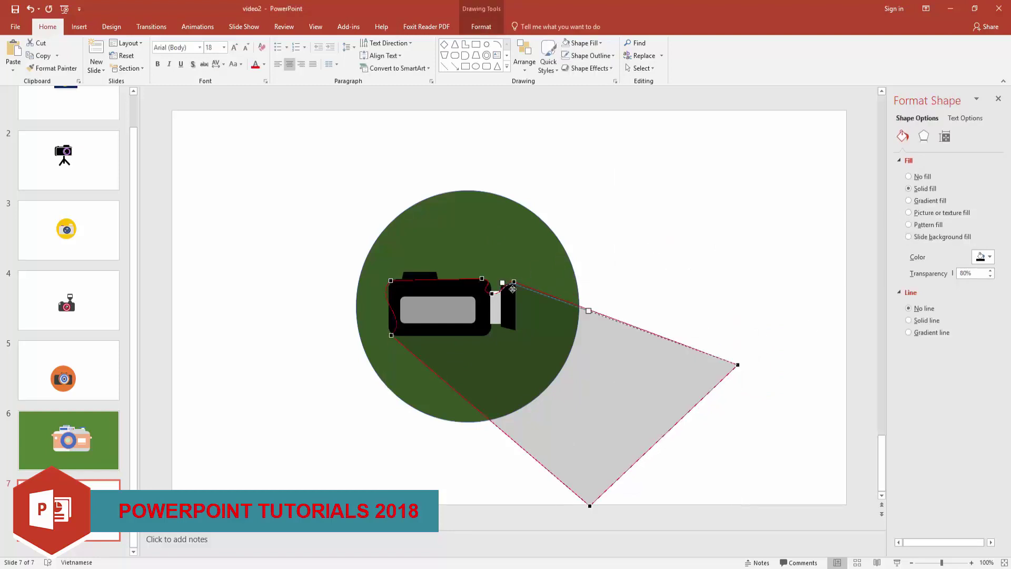
Select the green circle and preview a brighter green fill.
left_click(742, 274)
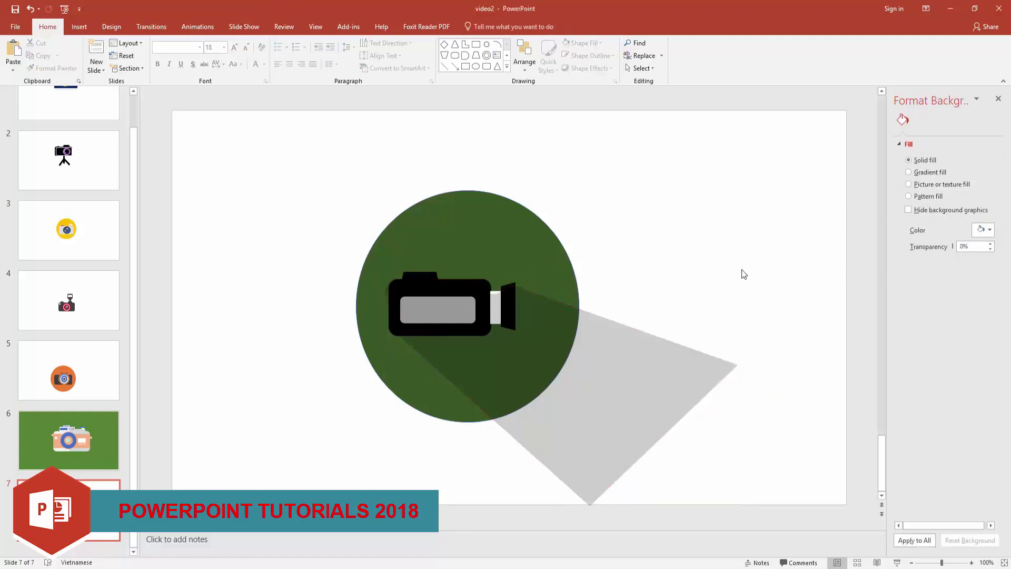
left_click(537, 214)
left_click(582, 42)
Apply the brighter green and paste a duplicate circle exactly over the original.
left_click(646, 99)
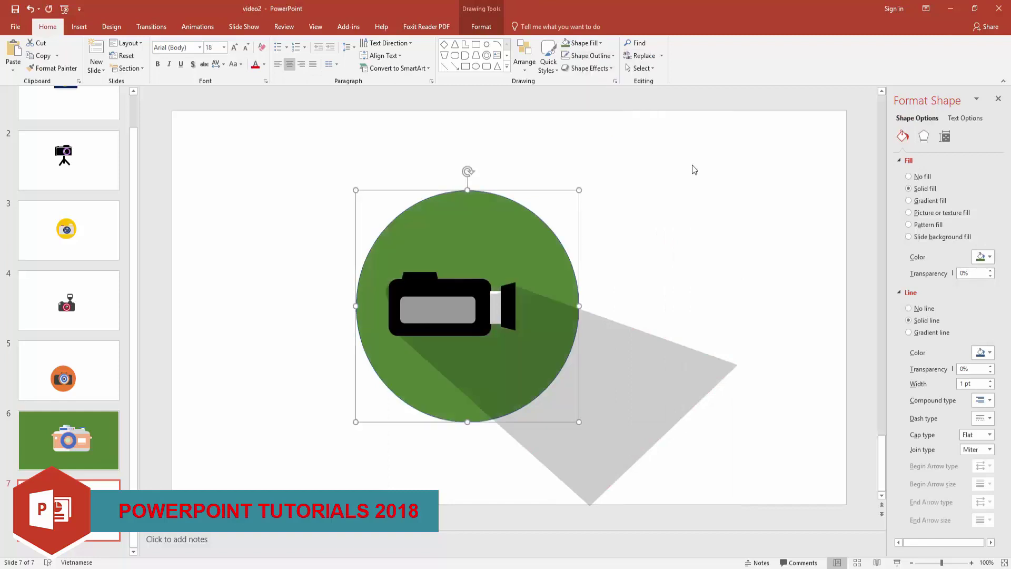
key("ctrl+c")
key("ctrl+v")
left_click_drag(511, 243, 502, 234)
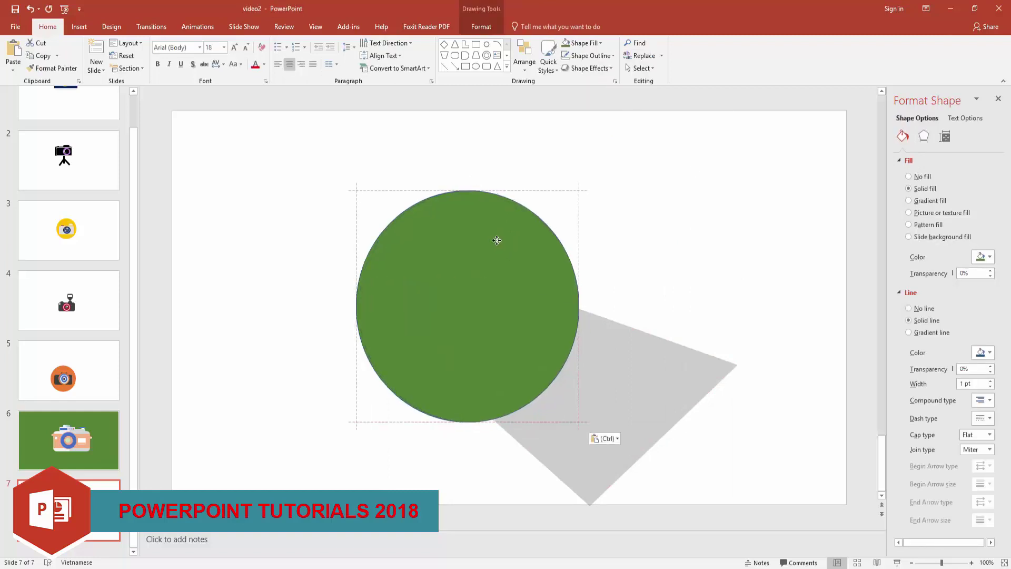
Bring the shadow in front and select it together with the circle copy.
right_click(638, 359)
left_click(680, 468)
left_click(642, 225)
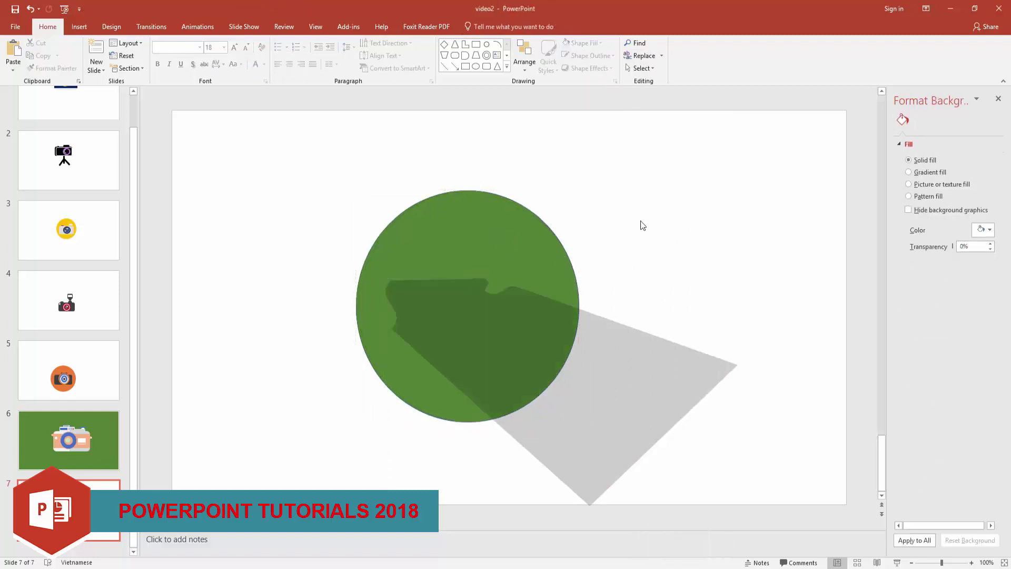
key("ctrl+a")
left_click(480, 27)
Fragment the shadow against the circle copy, replacing a trial Combine.
left_click(105, 68)
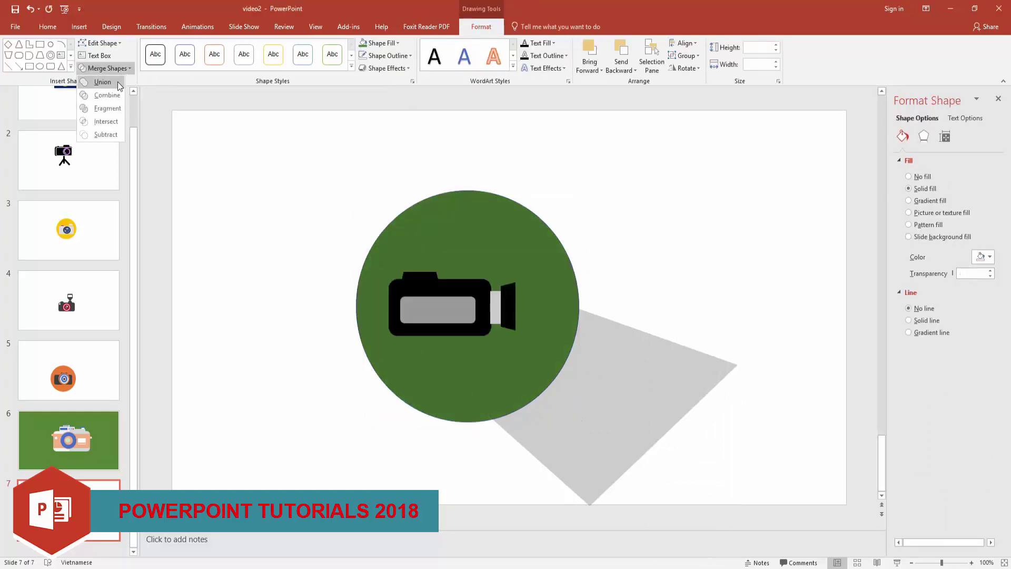
left_click(115, 95)
left_click(261, 163)
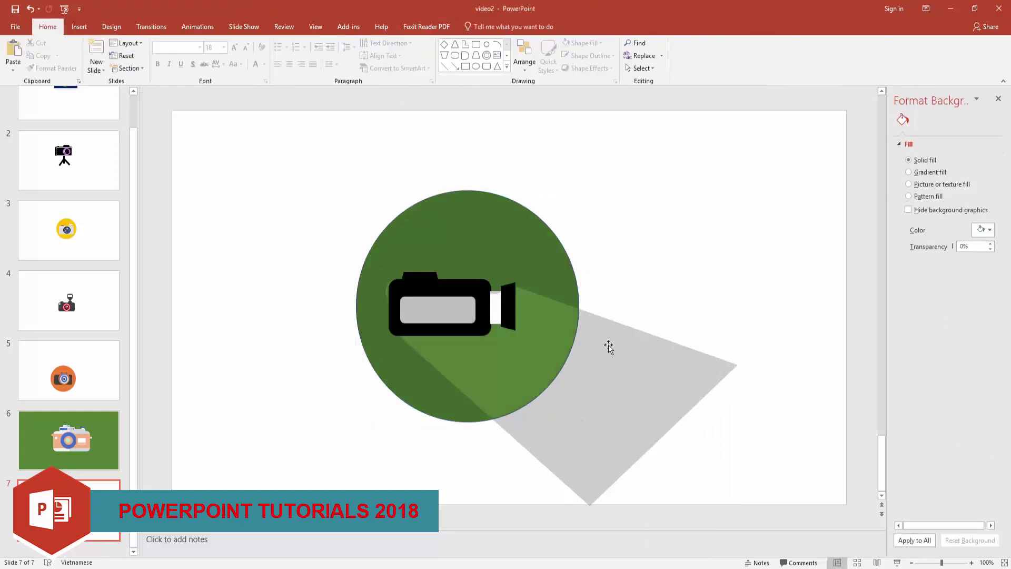
left_click(608, 346)
key("ctrl+z")
left_click(105, 68)
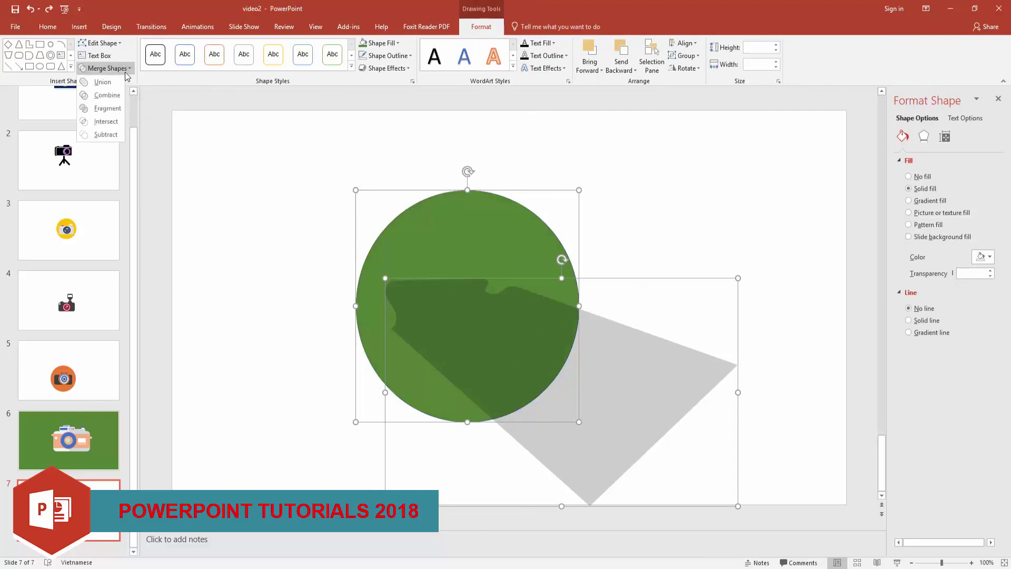
left_click(105, 111)
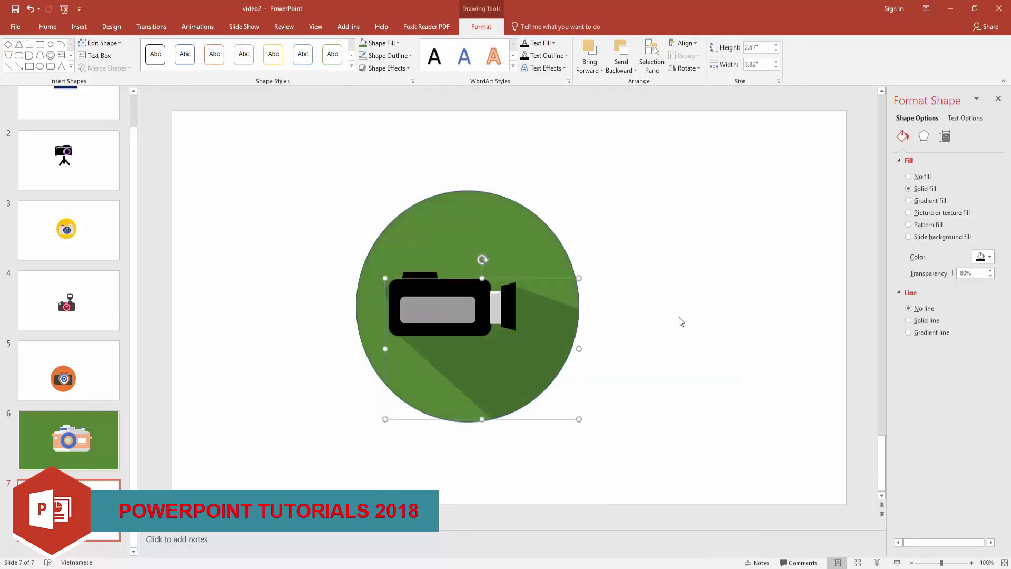
Nudge the clipped shadow fragment right, down and left into alignment.
key("Right")
key("Right")
key("Down")
key("Down")
key("Down")
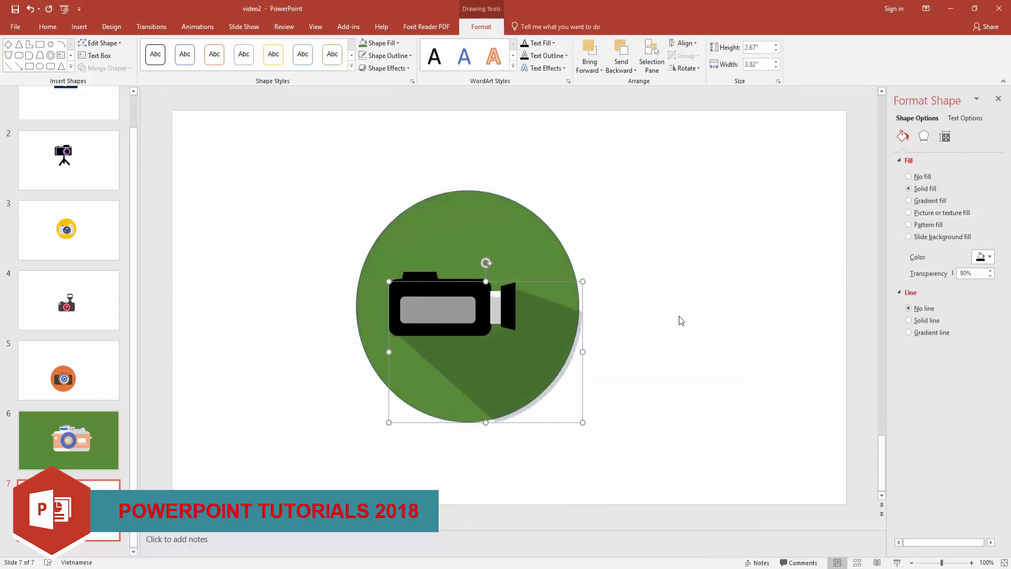
key("Down")
key("Left")
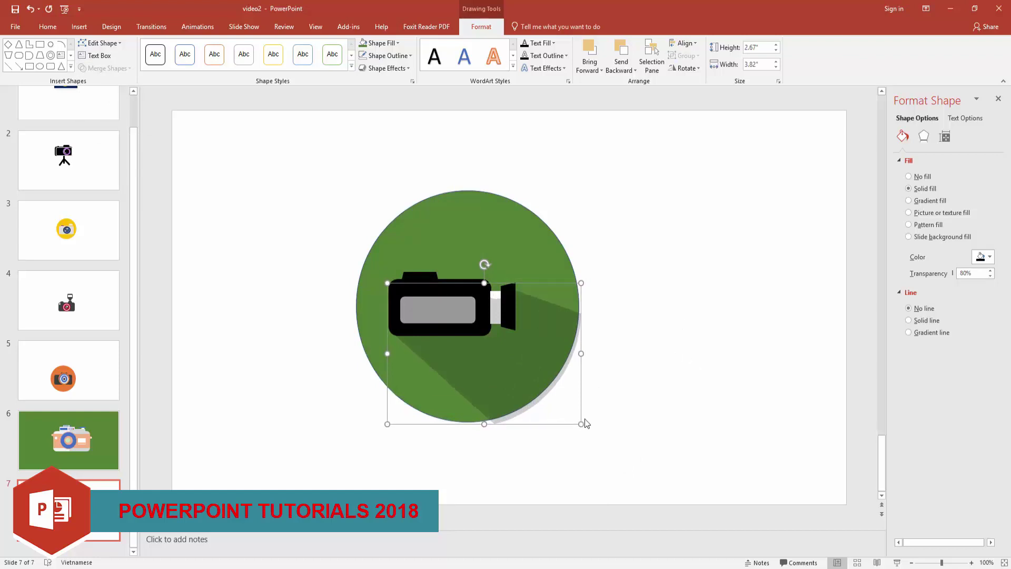
left_click(679, 296)
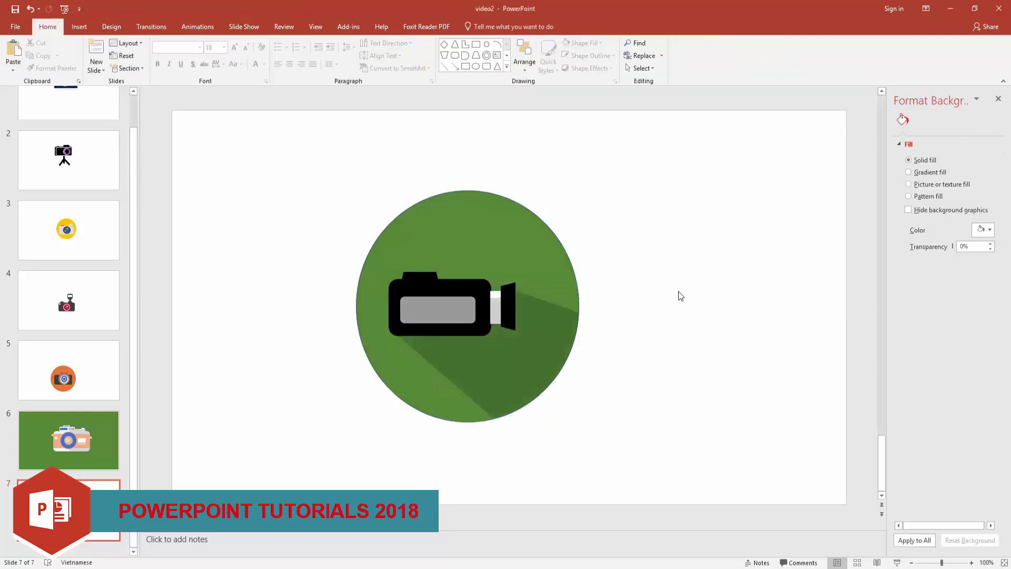
Move the large shadow shape out to the right of the green circle.
left_click(421, 311)
left_click(425, 275, "shift")
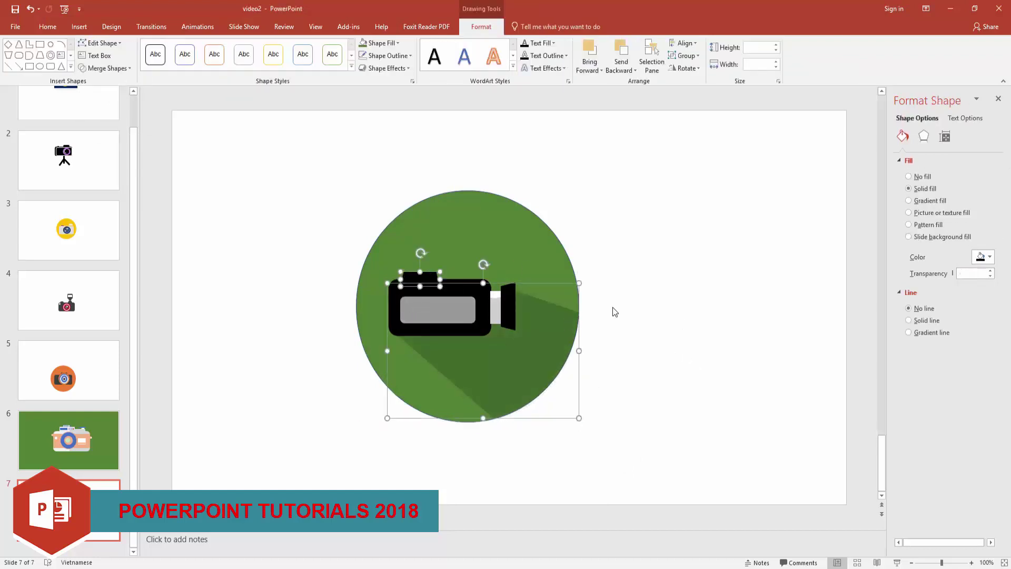
left_click(625, 367)
left_click(509, 292)
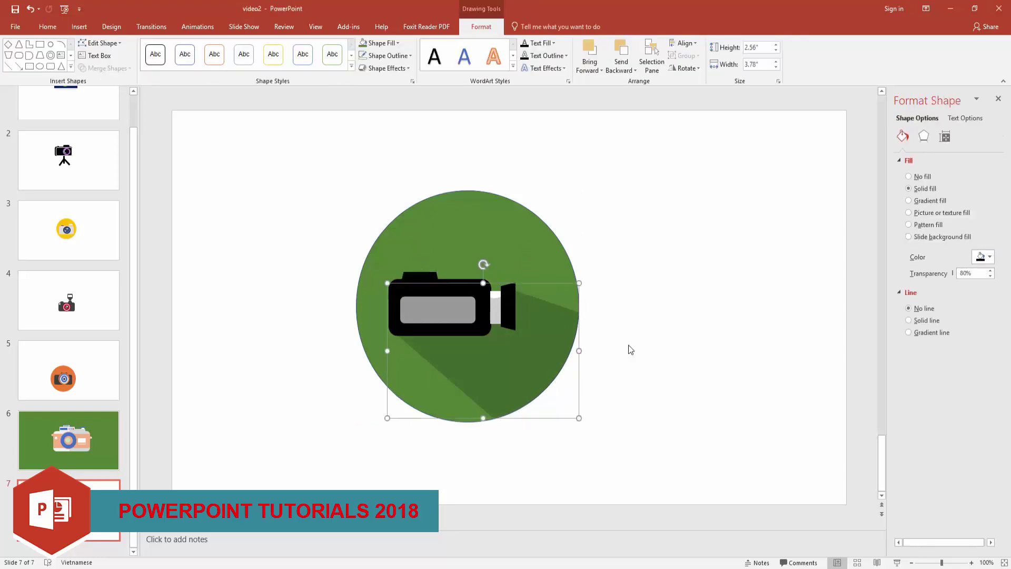
left_click_drag(574, 342, 810, 298)
Group the camera body and its top piece into a single camera group.
left_click(497, 305)
right_click(447, 294)
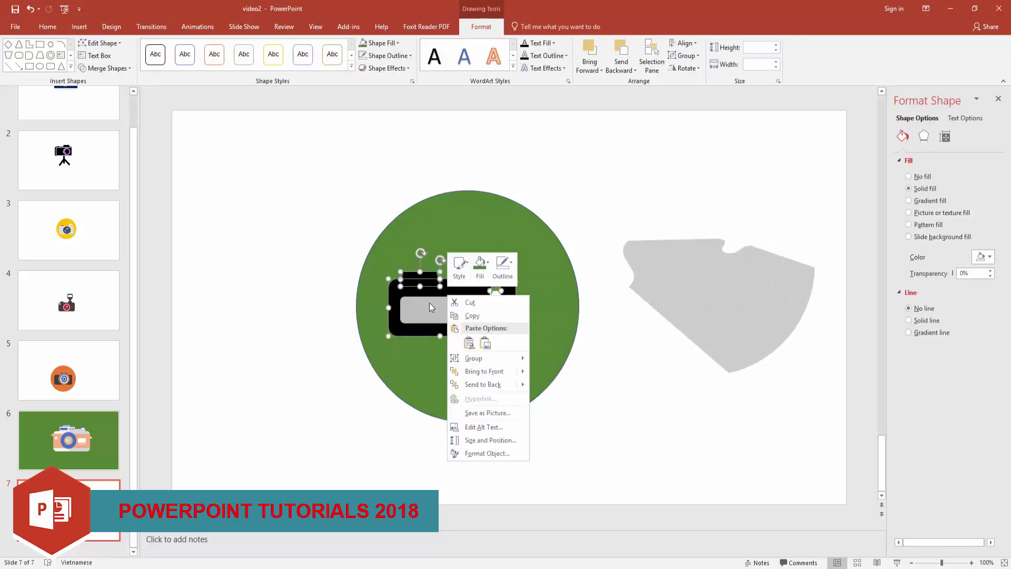
key("Escape")
right_click(440, 302)
left_click(558, 369)
right_click(462, 302)
key("Escape")
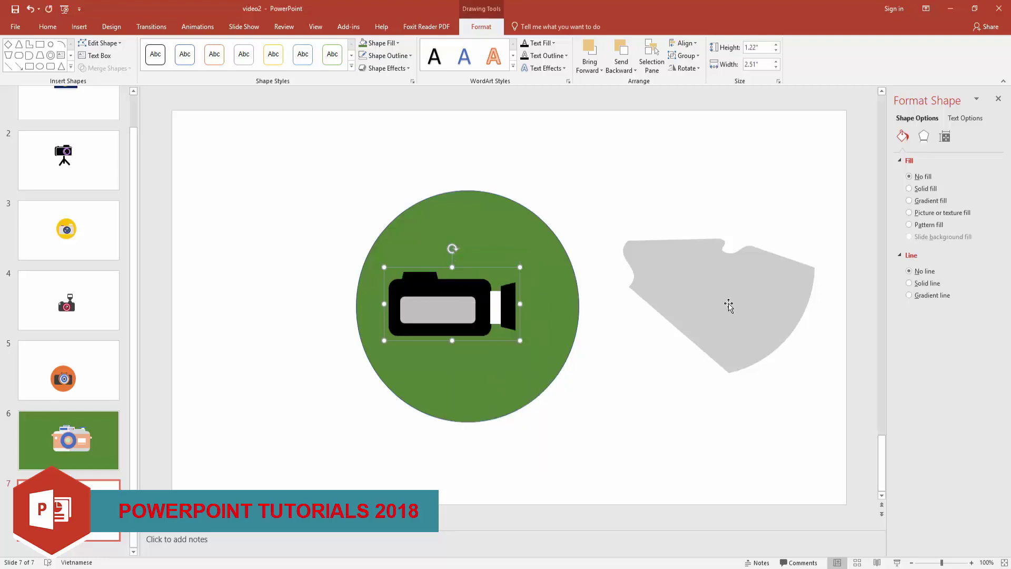
Return the shadow behind the camera, nudge the camera up, and shift the circle up-left.
left_click_drag(727, 302, 492, 348)
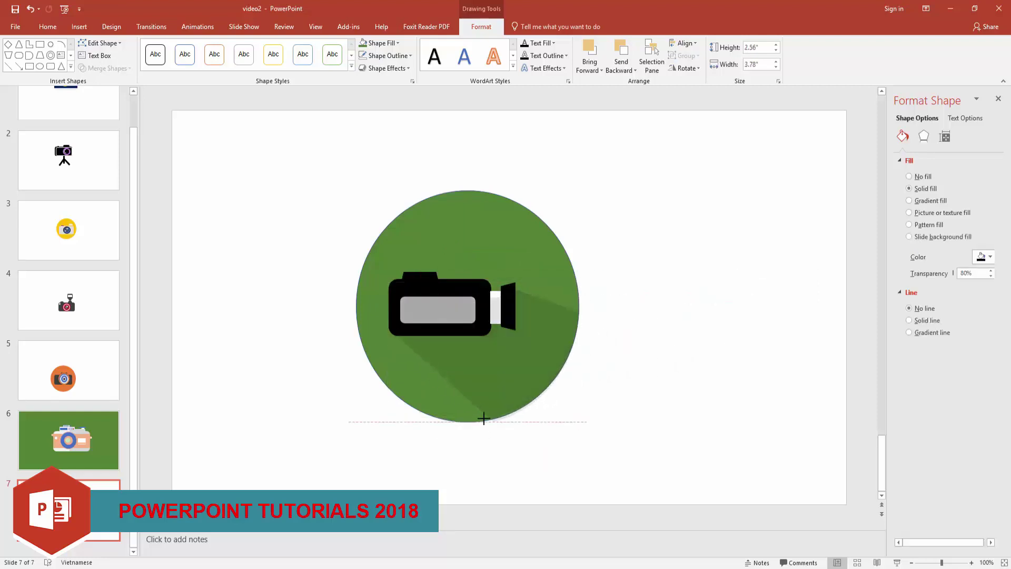
left_click(705, 306)
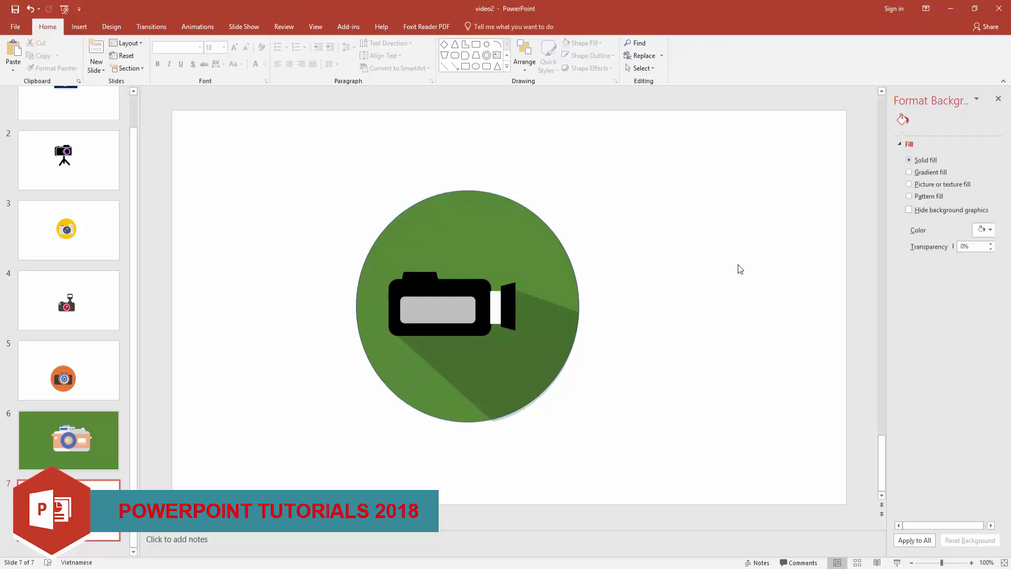
left_click_drag(472, 290, 470, 286)
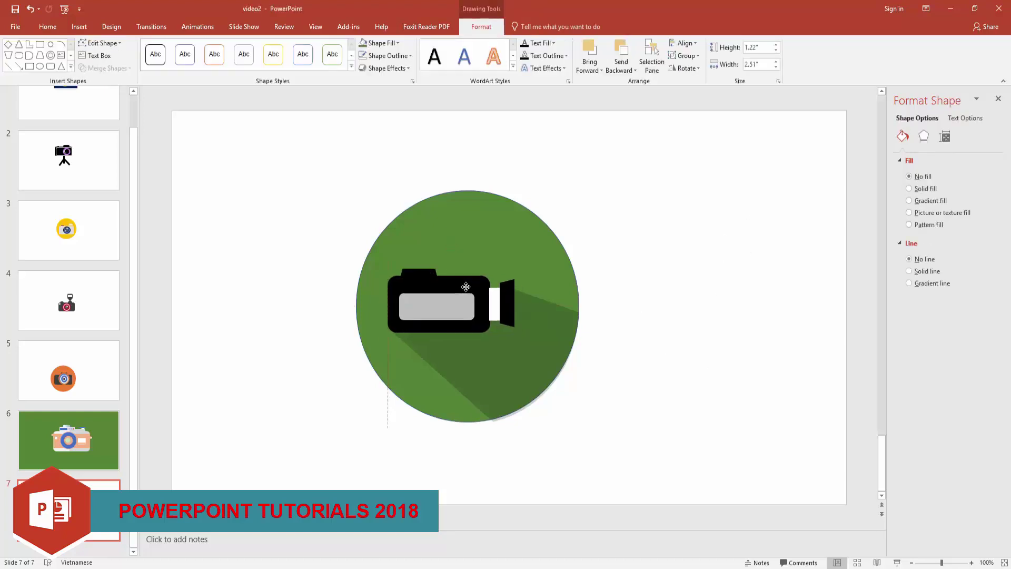
left_click(695, 254)
left_click_drag(544, 237, 507, 227)
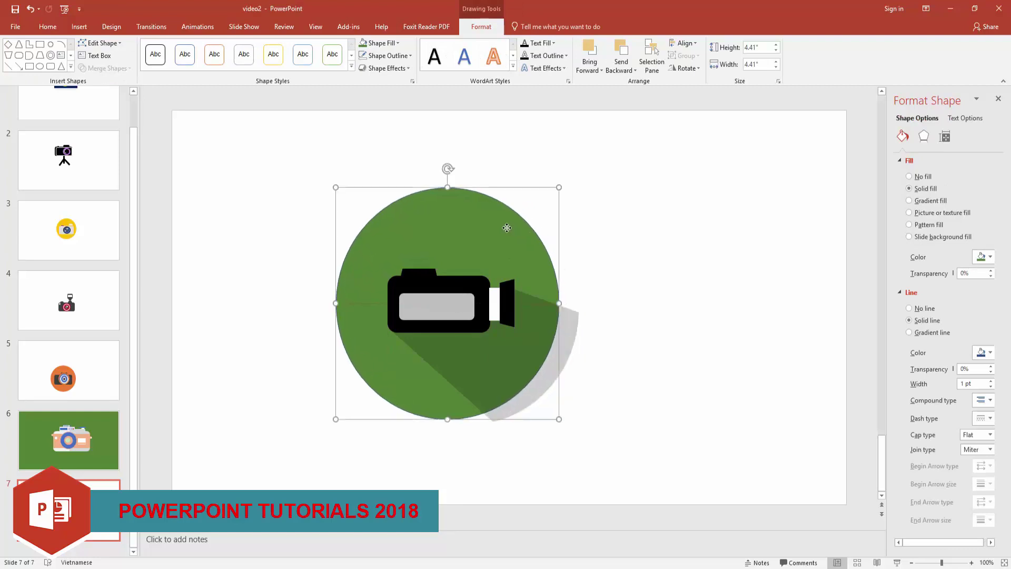
key("ctrl+x")
key("ctrl+v")
Send the shadow to the back and fragment the circle, camera and shadow with Merge Shapes.
left_click(569, 316)
right_click(571, 314)
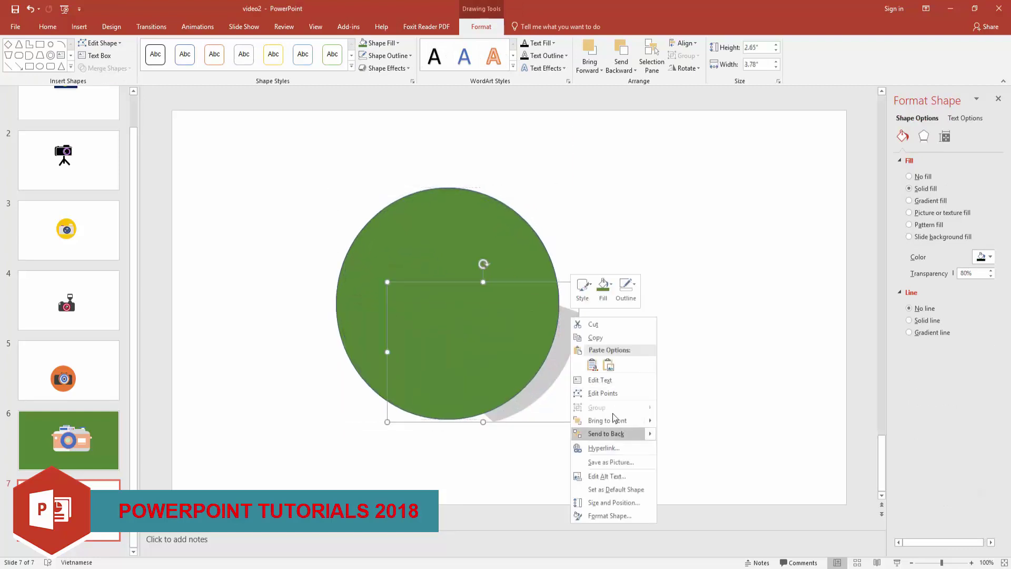
left_click(608, 427)
left_click_drag(608, 427, 242, 149)
left_click(104, 68)
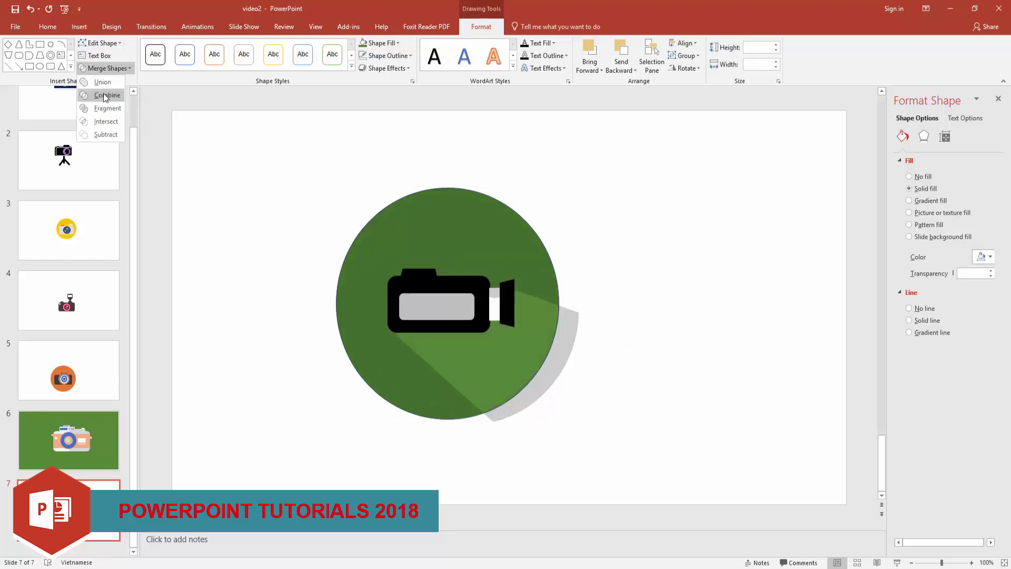
left_click(104, 108)
Group the camera, circle and shadow fragments into one icon and reposition it on the slide.
left_click(662, 248)
key("Tab")
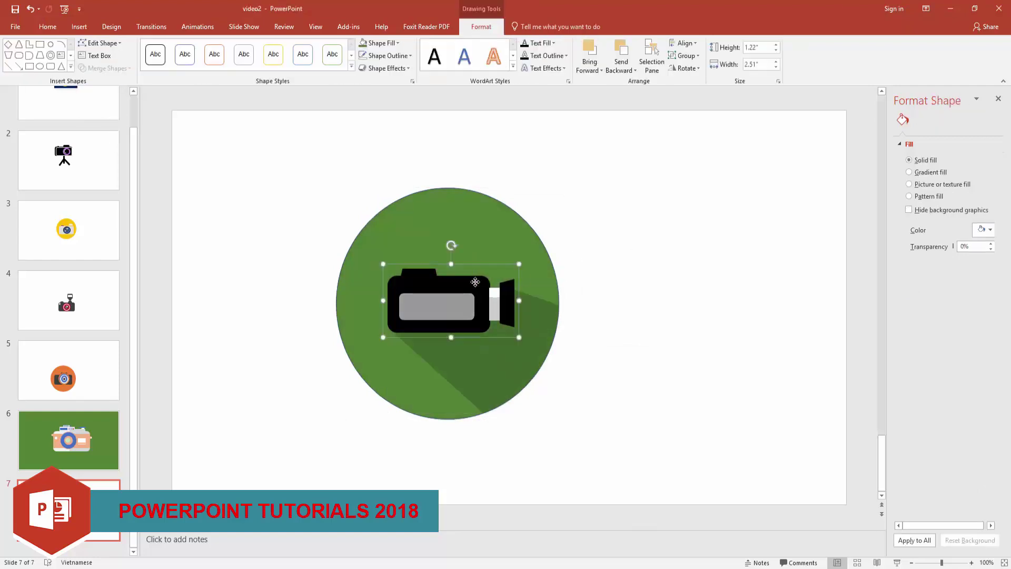
left_click(681, 255)
key("Tab")
left_click(437, 224, "shift")
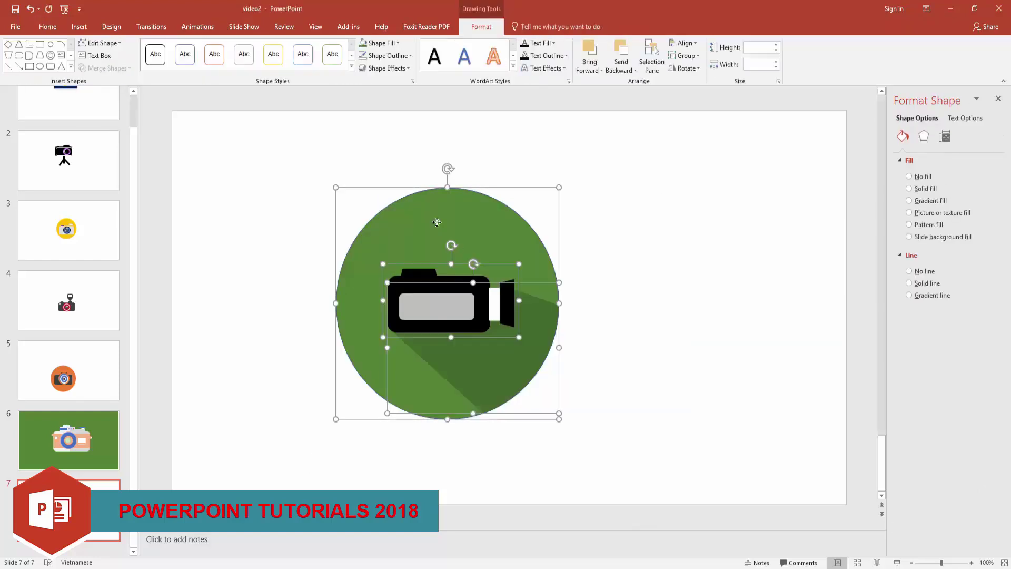
right_click(437, 224)
left_click(532, 285)
left_click(660, 221)
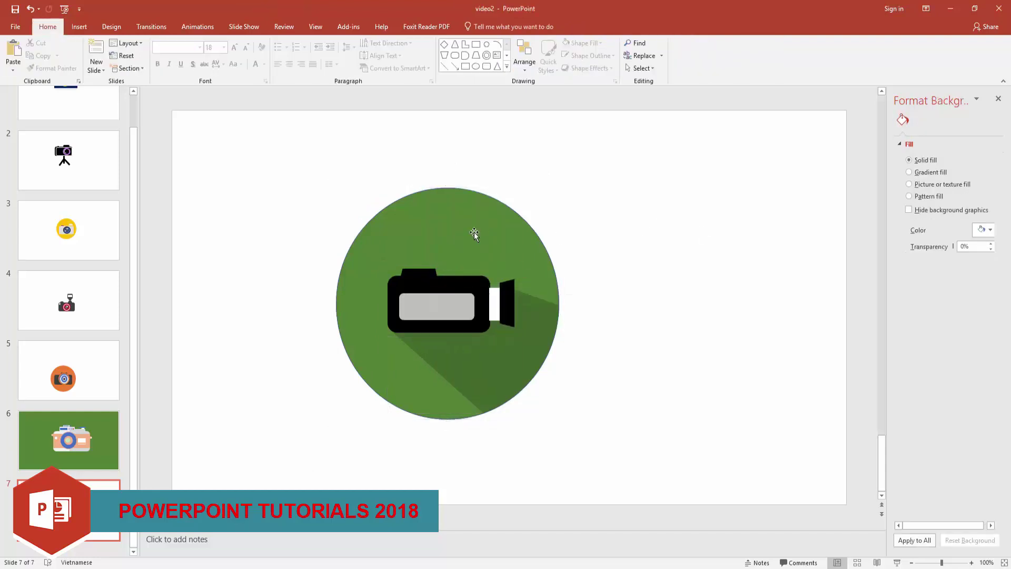
left_click_drag(474, 230, 518, 237)
left_click(724, 349)
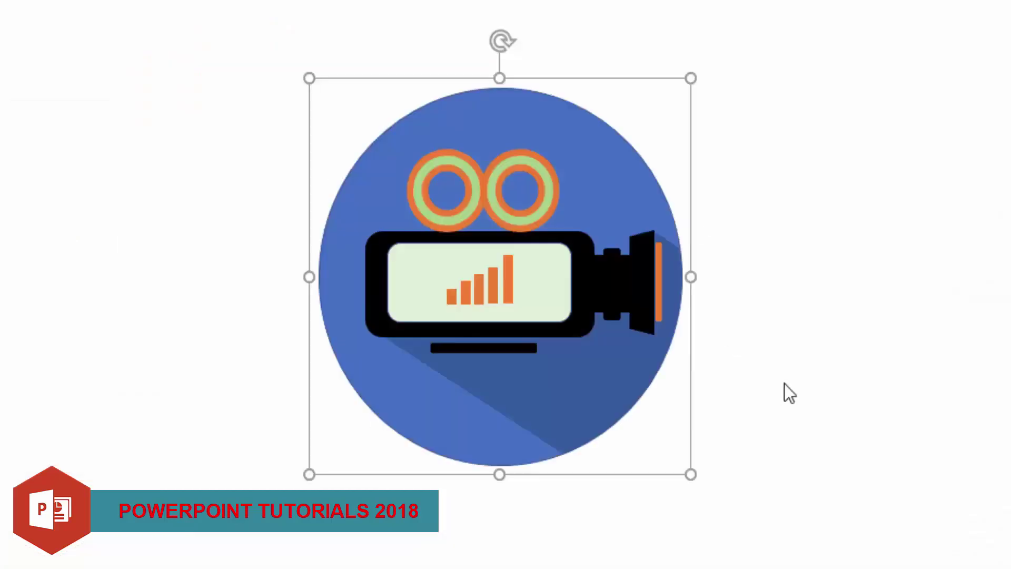
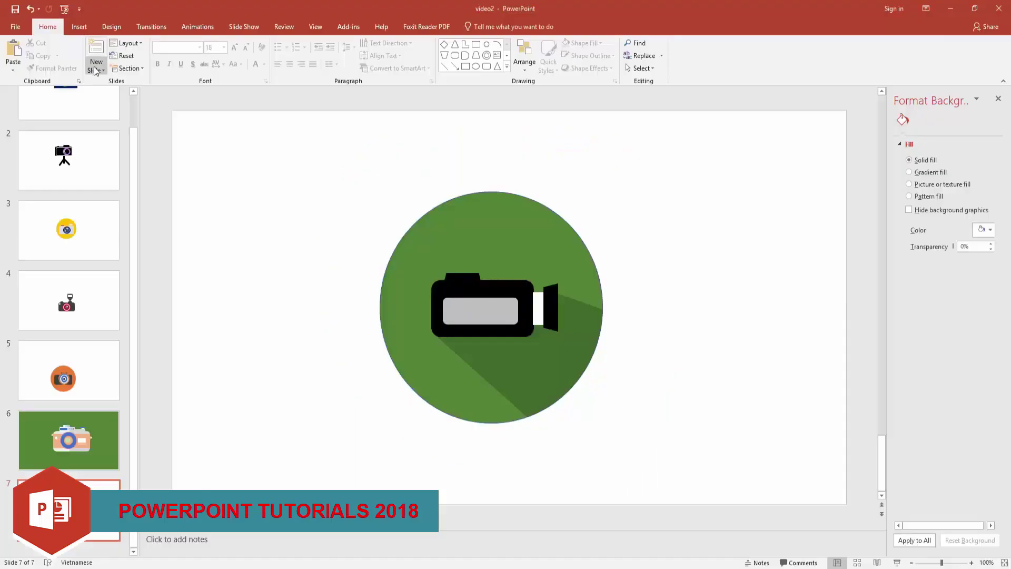
Add a blank slide and draw a black, outline-free rounded rectangle as the camera body.
left_click(97, 66)
left_click(115, 218)
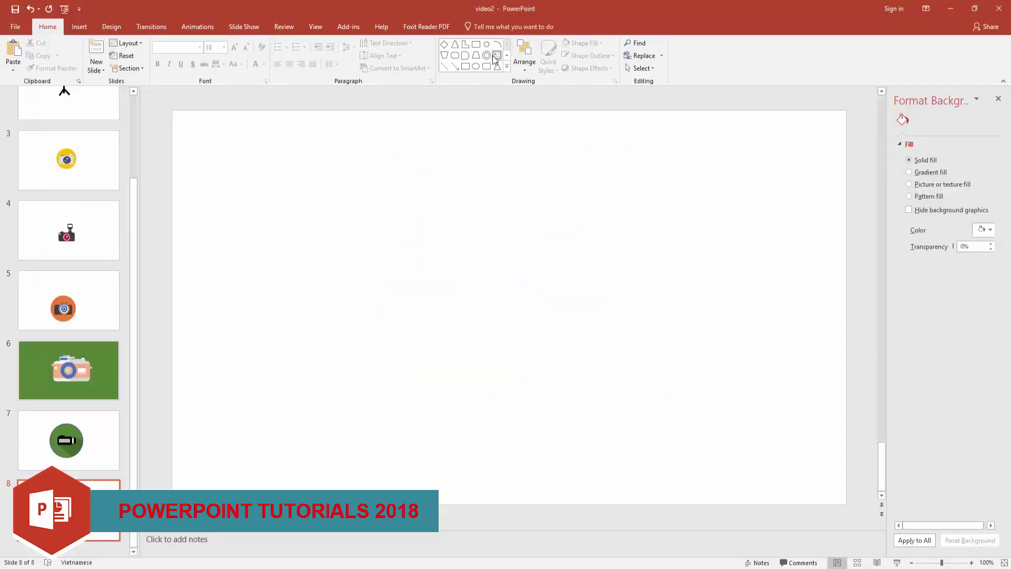
left_click_drag(403, 255, 546, 320)
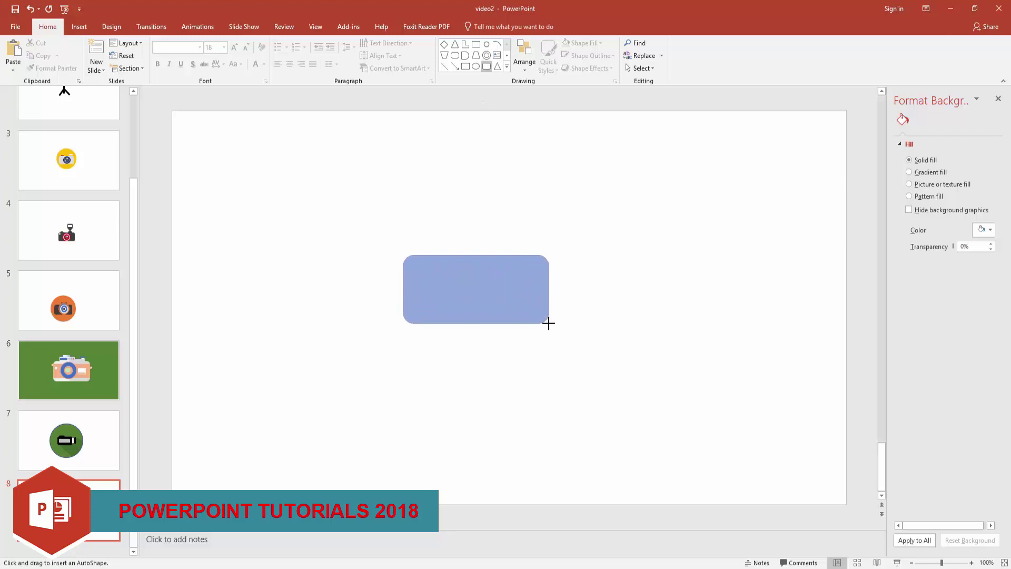
left_click_drag(549, 323, 551, 323)
left_click(579, 42)
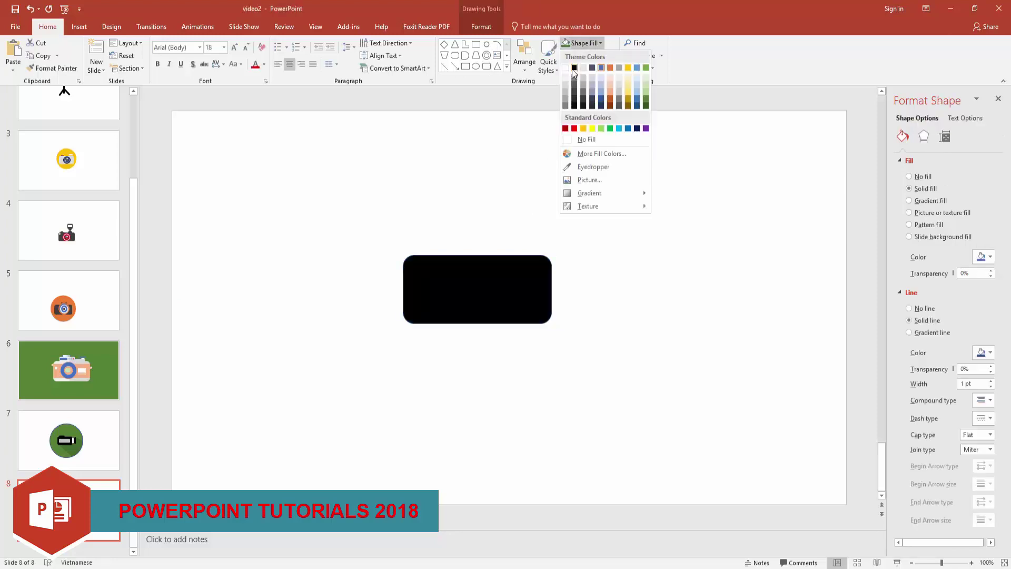
left_click(574, 66)
left_click(590, 55)
left_click(574, 154)
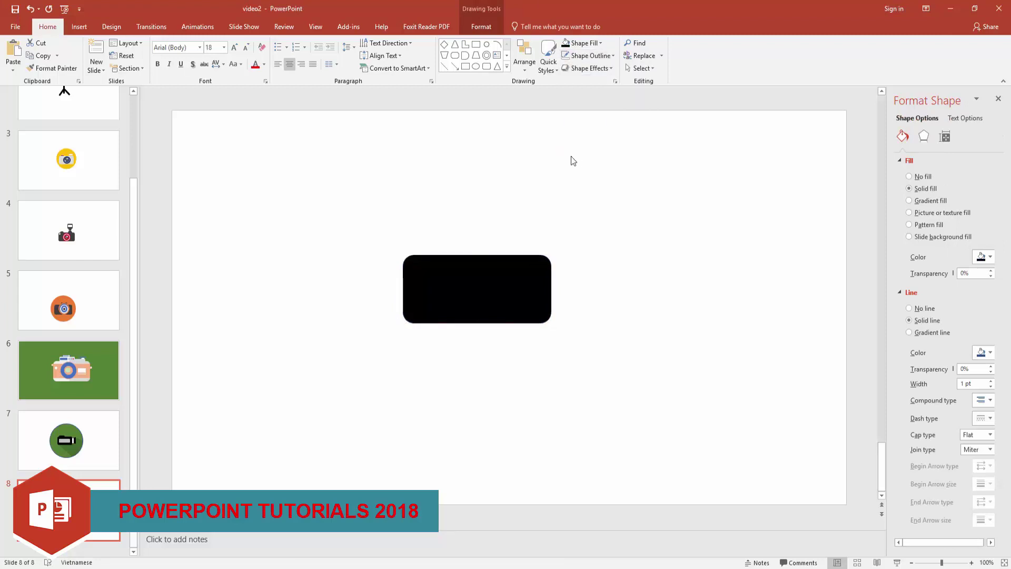
left_click(358, 316)
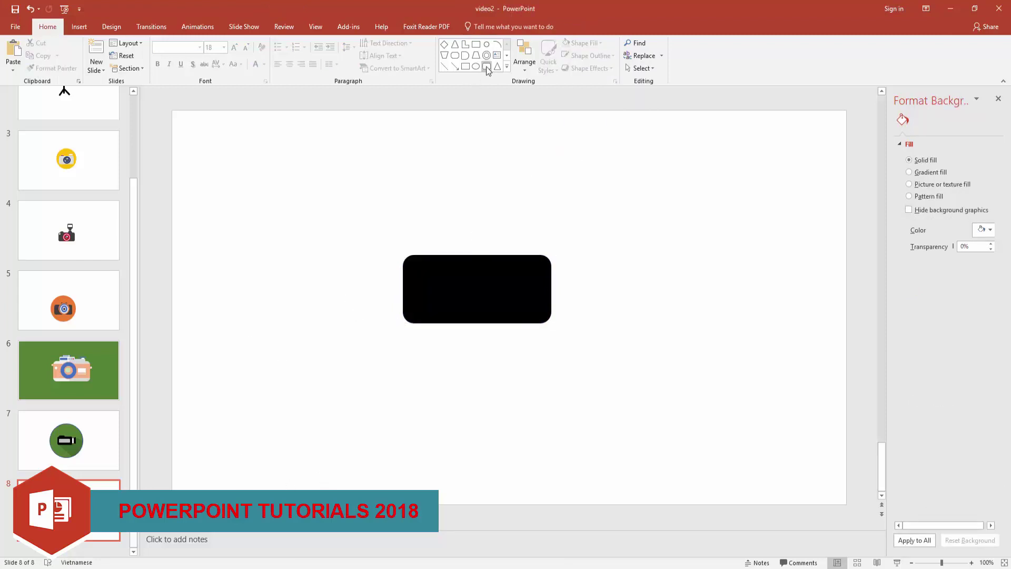
Draw a small rectangle, a trapezoid lens hood, a thin front strip and a small rounded connector.
mouse_move(552, 277)
left_mouse_down()
mouse_move(599, 297)
mouse_move(564, 306)
mouse_move(580, 284)
left_mouse_up()
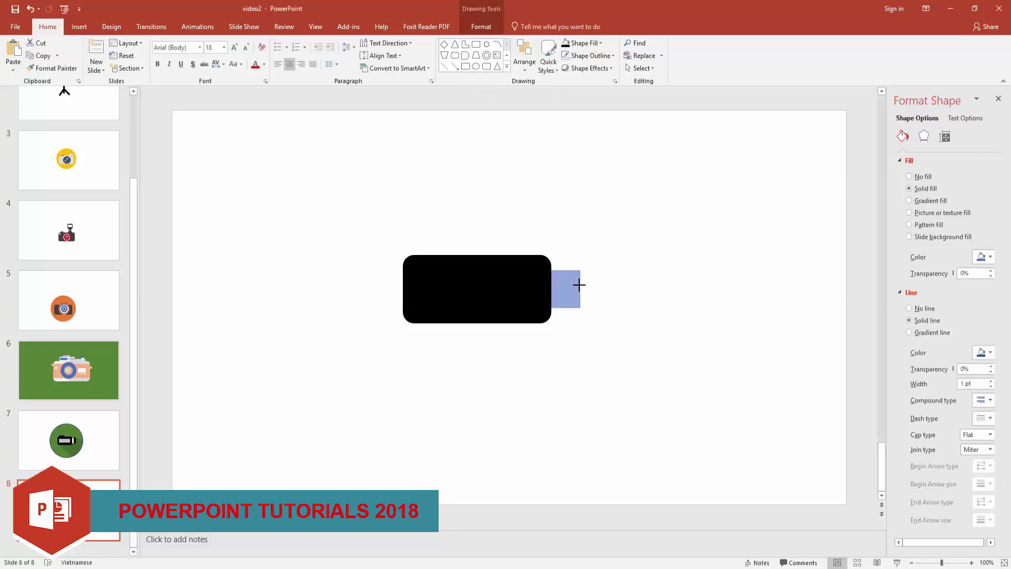
left_click(534, 92)
mouse_move(626, 164)
left_mouse_down()
mouse_move(675, 187)
mouse_move(568, 286)
mouse_move(589, 323)
left_mouse_up()
left_click(641, 257)
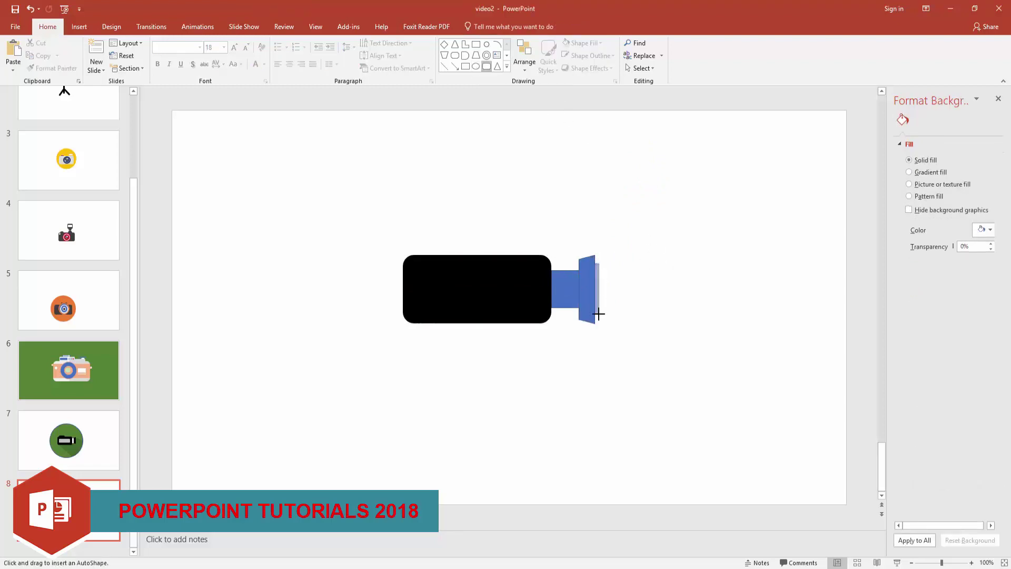
left_click_drag(599, 314, 600, 315)
left_click(657, 278)
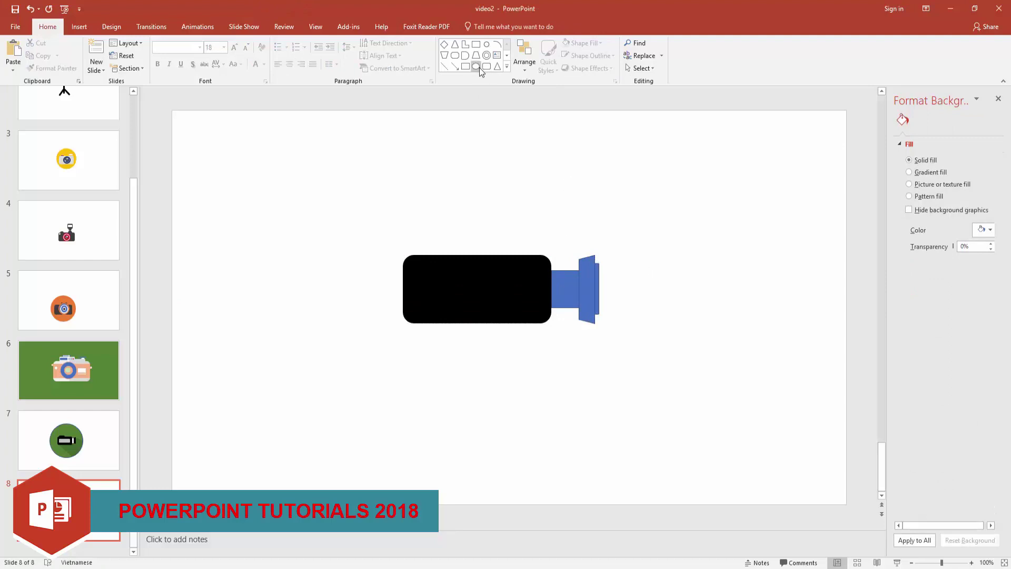
mouse_move(566, 231)
left_mouse_down()
mouse_move(574, 277)
mouse_move(562, 290)
mouse_move(585, 295)
left_mouse_up()
left_click(663, 276)
Make the lens hood and connector black with no outline, and colour the thin front strip orange.
left_click(589, 306)
left_click(661, 283)
left_click(555, 276)
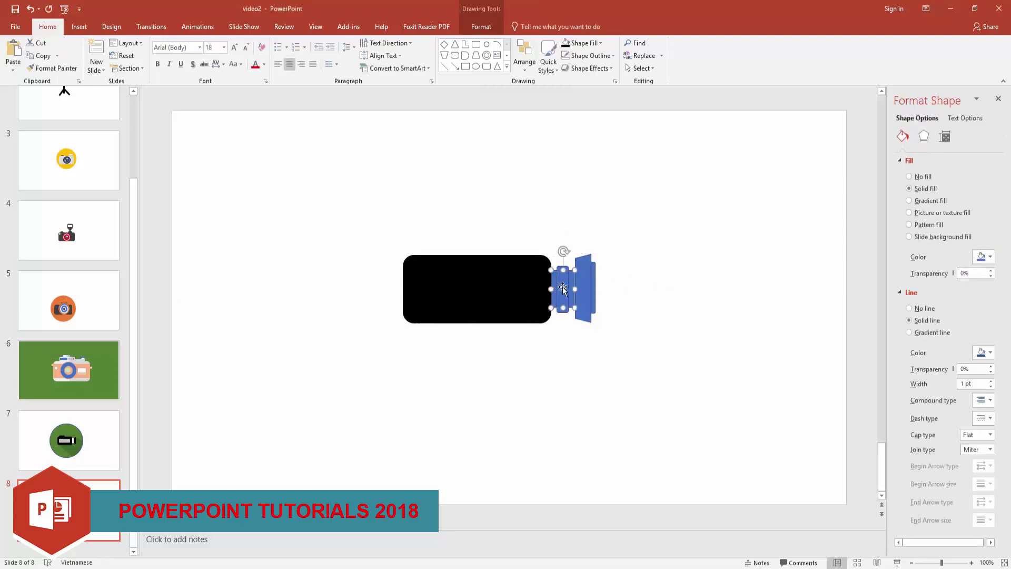
left_click(580, 43)
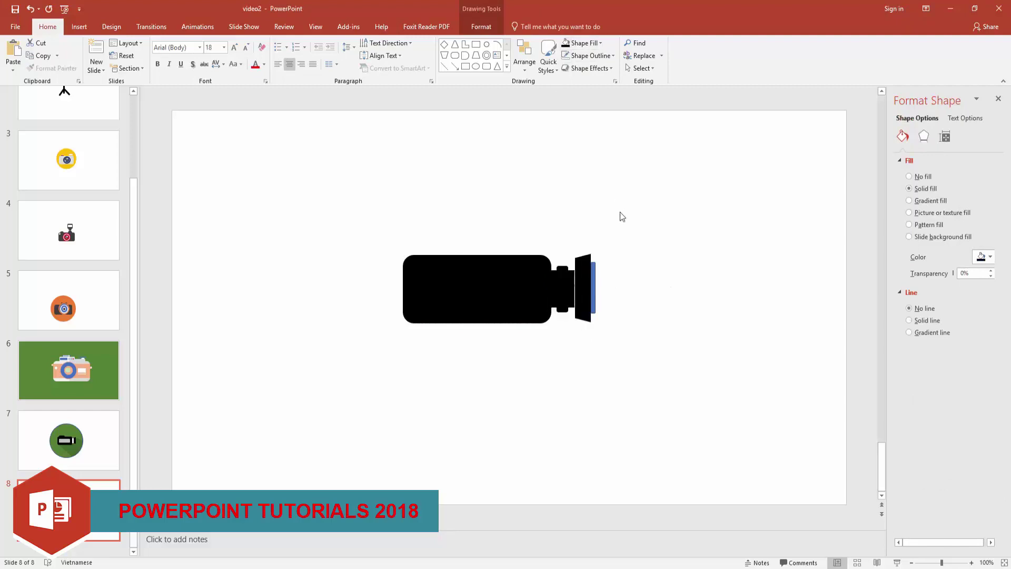
left_click(614, 55)
left_click(579, 154)
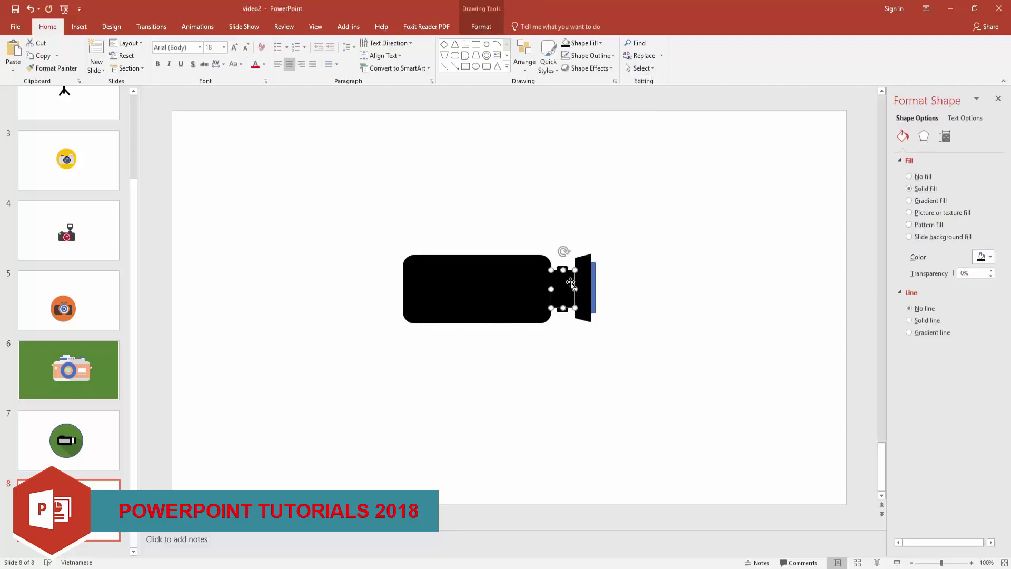
left_click(643, 271)
left_click(593, 277)
left_click(577, 45)
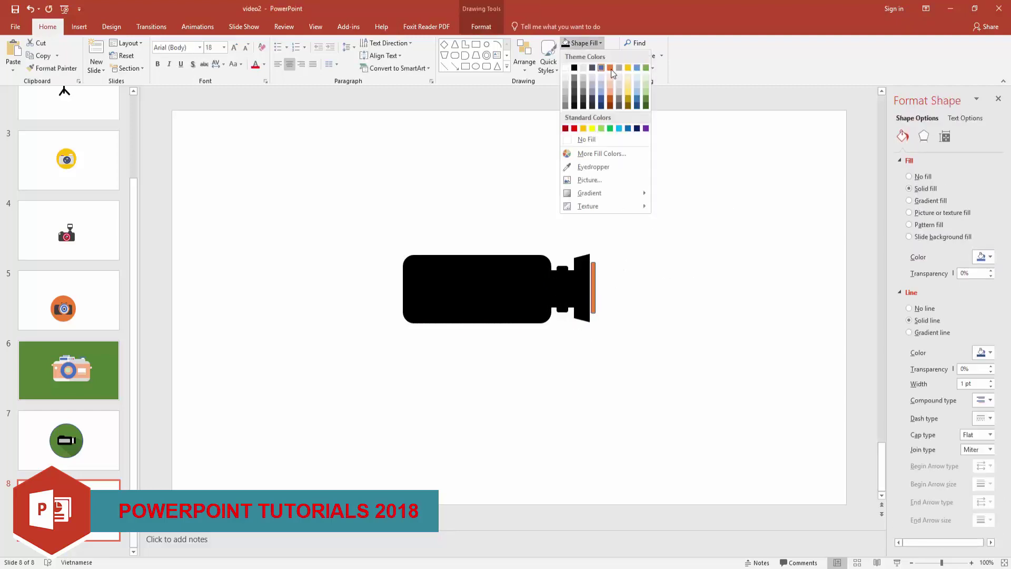
left_click(611, 69)
left_click(649, 284)
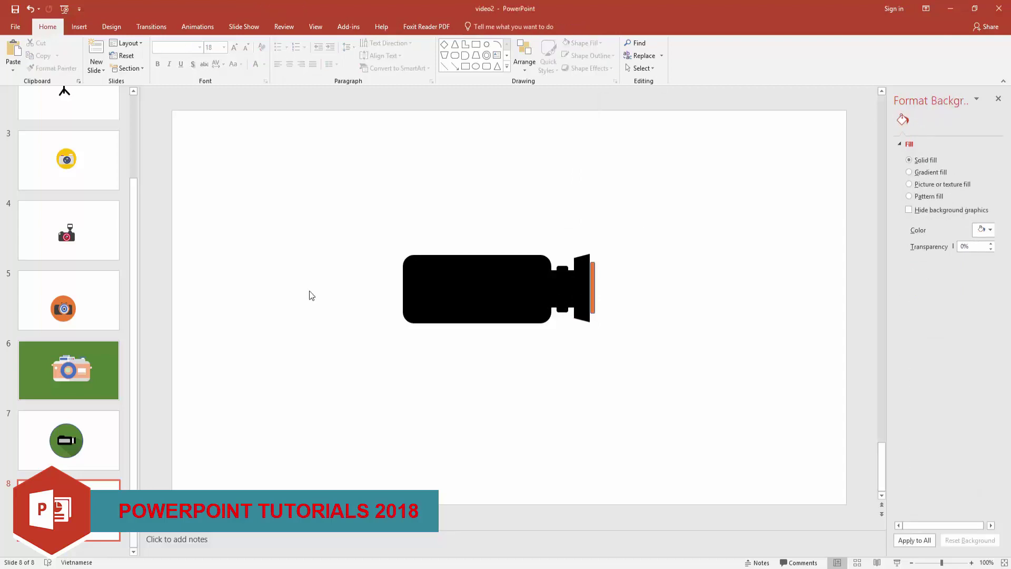
Draw a light-green screen rectangle inside the camera body.
left_click_drag(418, 263, 537, 313)
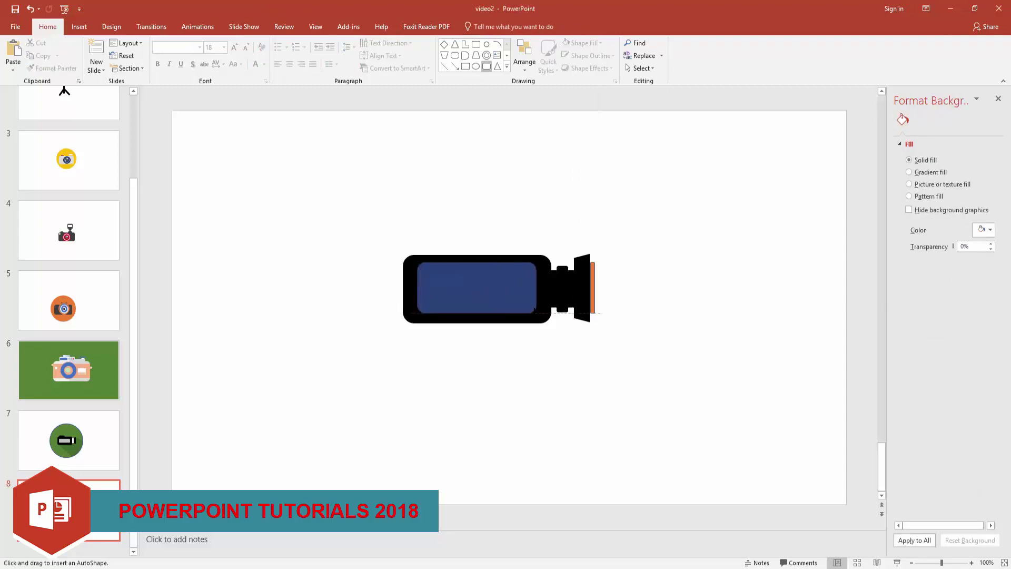
left_click(579, 43)
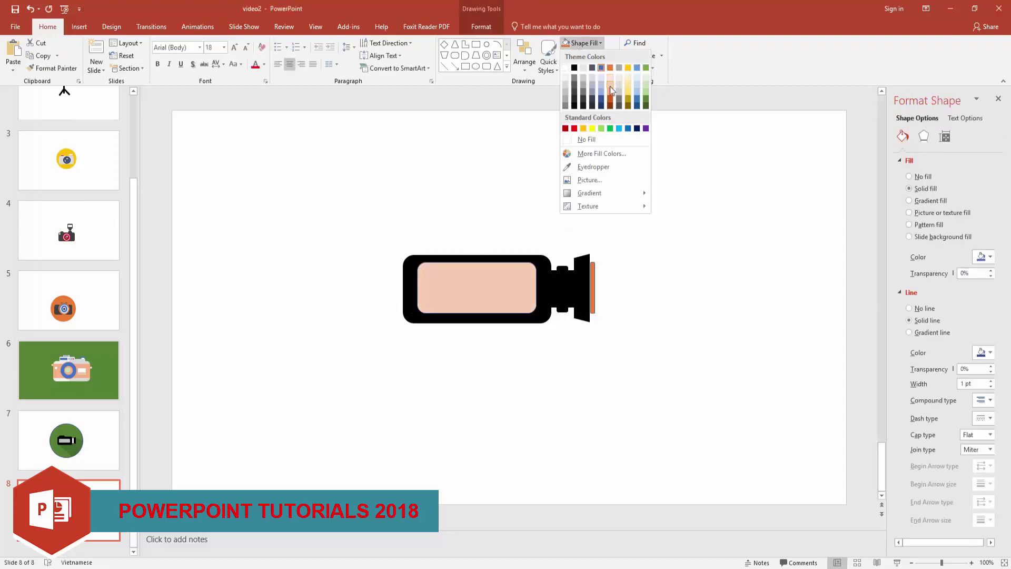
left_click(642, 92)
left_click(452, 93)
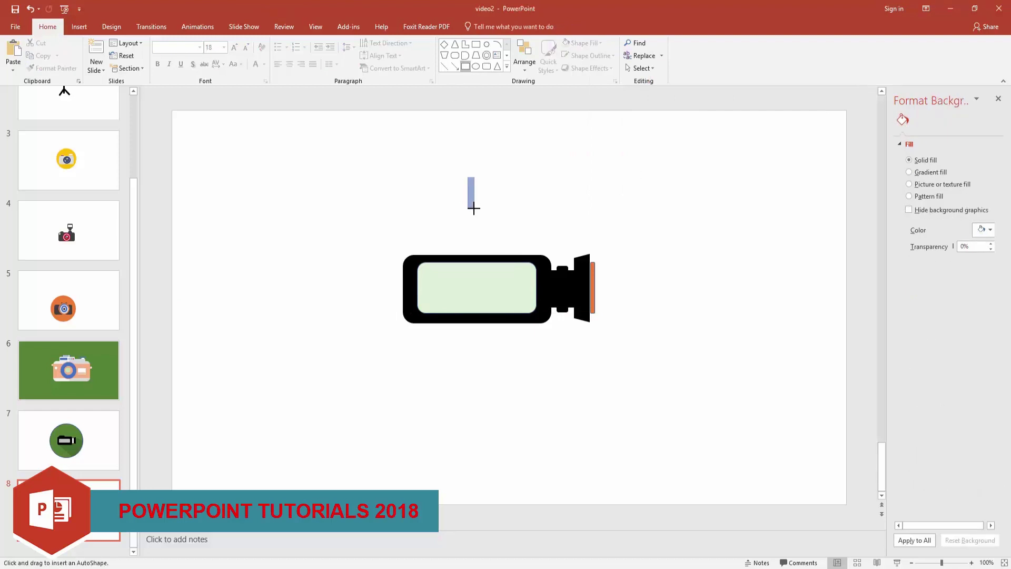
Draw a thin orange bar and paste copies to make a row of five bars.
left_click_drag(474, 209, 475, 209)
left_click(580, 43)
left_click(611, 52)
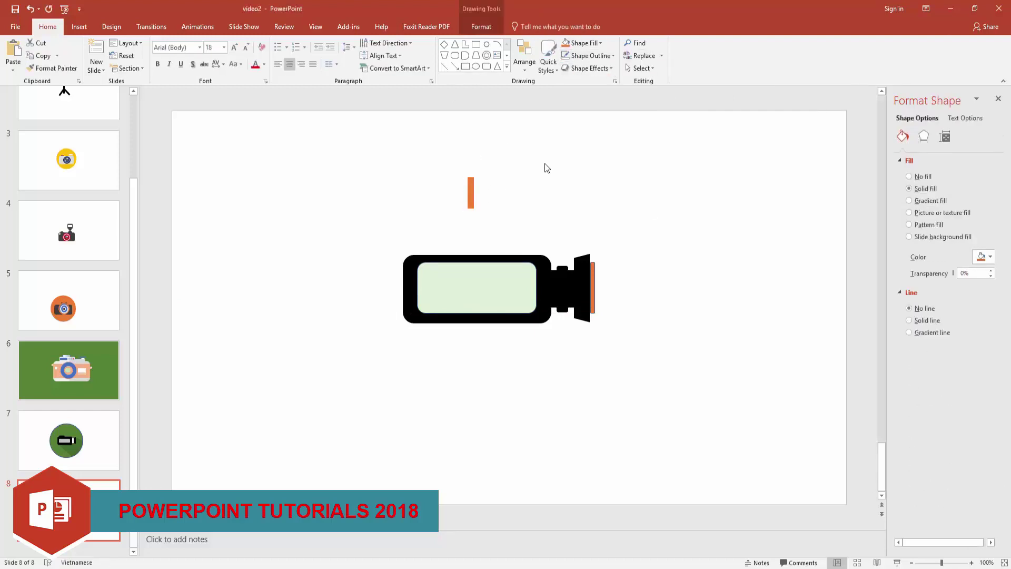
key("ctrl+c")
key("ctrl+v")
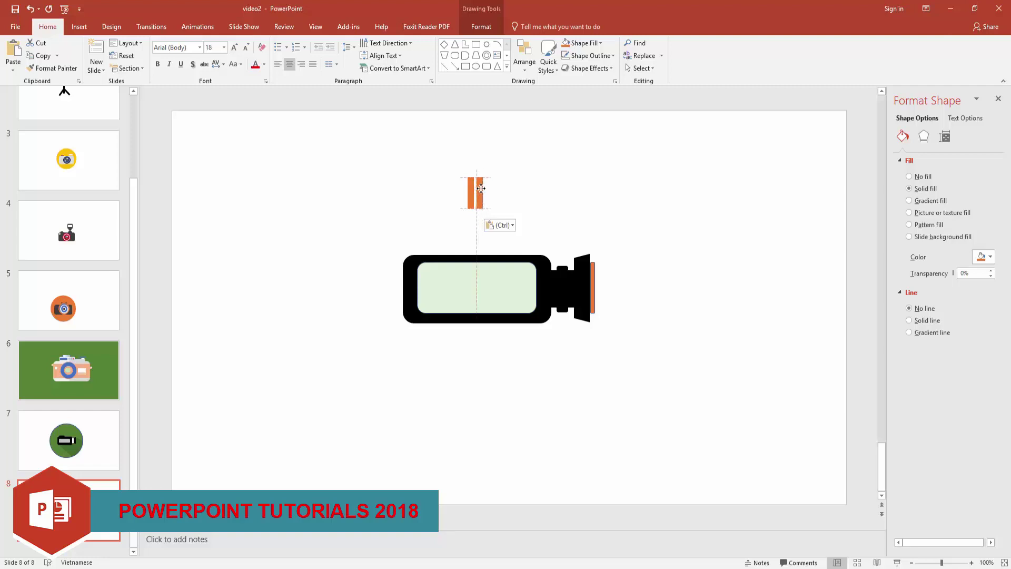
key("Right")
key("Right")
key("Right")
key("ctrl+v")
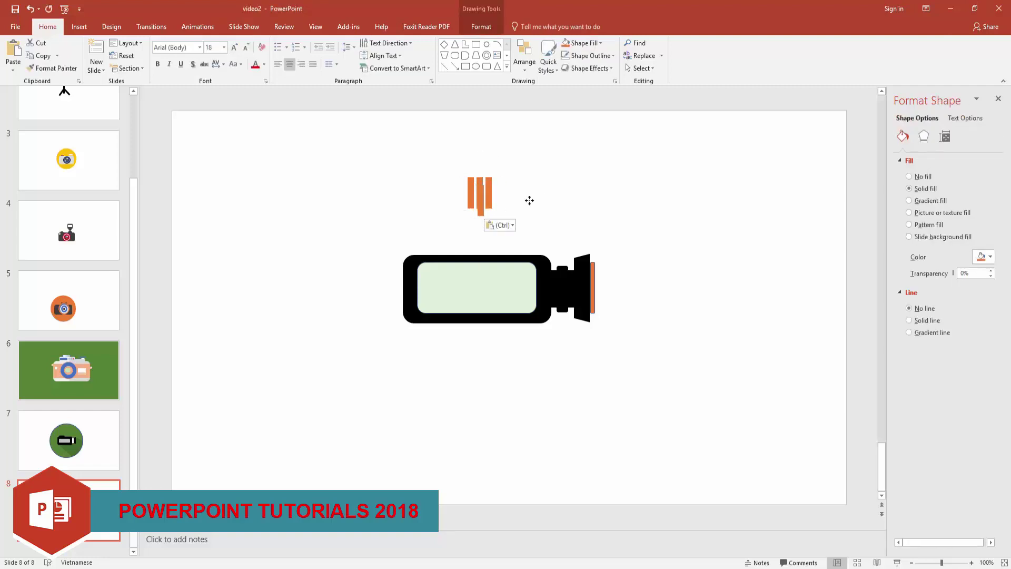
left_click_drag(496, 198, 499, 198)
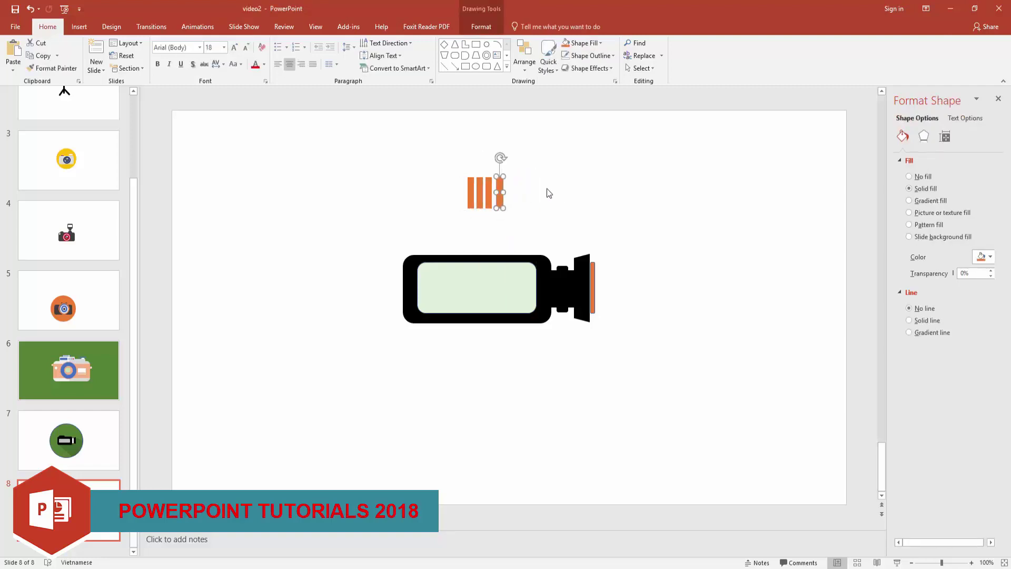
key("ctrl+v")
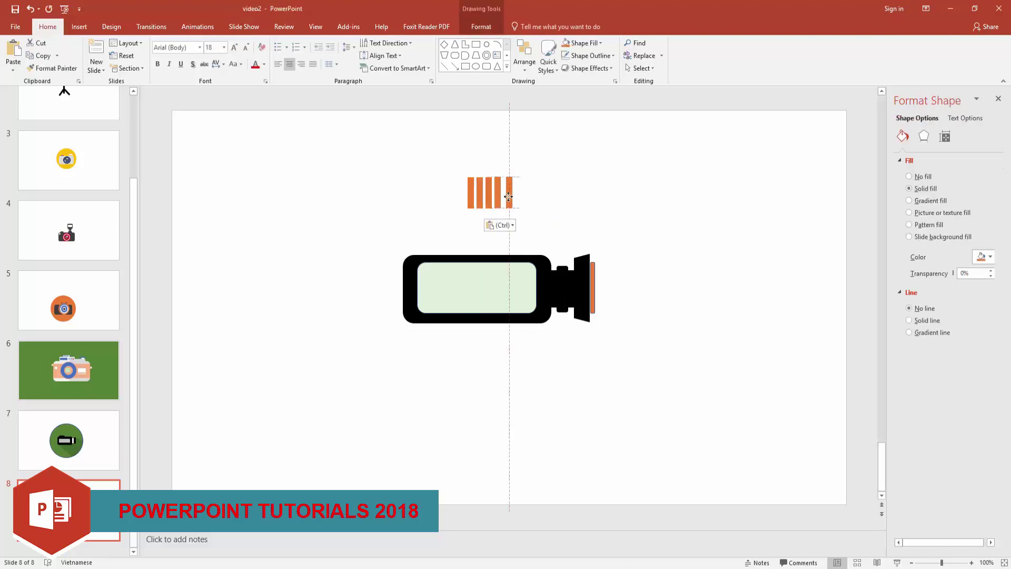
left_click(555, 192)
Resize the orange bars so their heights rise from left to right.
scroll(545, 188, "up", 2, "ctrl")
scroll(544, 187, "up", 10, "ctrl")
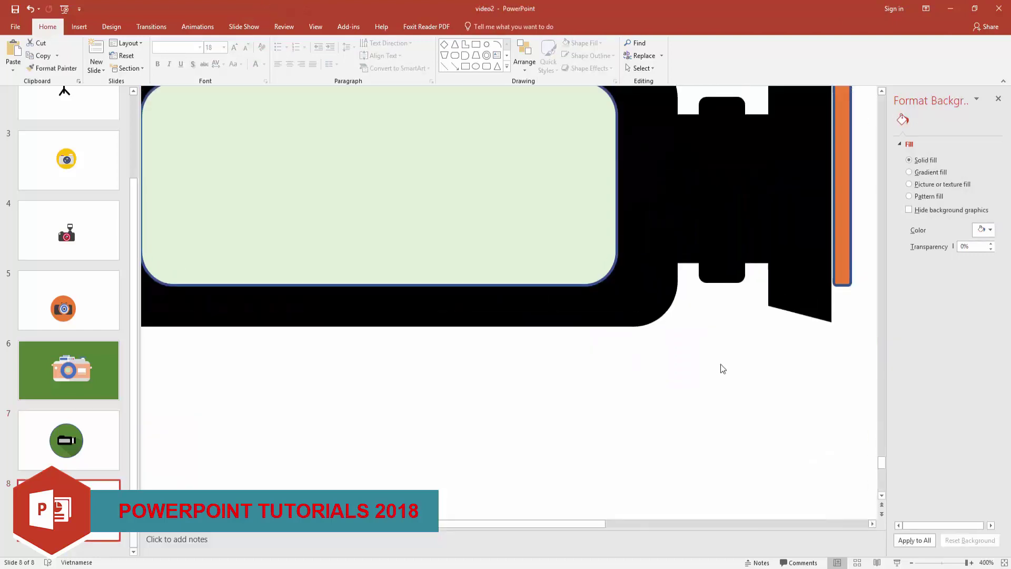
scroll(723, 369, "up", 5)
left_click(355, 176)
left_click_drag(355, 173, 354, 261)
left_click(391, 178)
mouse_move(392, 175)
left_mouse_down()
mouse_move(396, 255)
mouse_move(396, 240)
left_mouse_up()
left_click(427, 179)
left_click_drag(427, 176, 427, 223)
left_click(463, 179)
left_click_drag(463, 173, 463, 205)
Group the five orange bars and move the group into the green screen.
left_click_drag(599, 159, 295, 331)
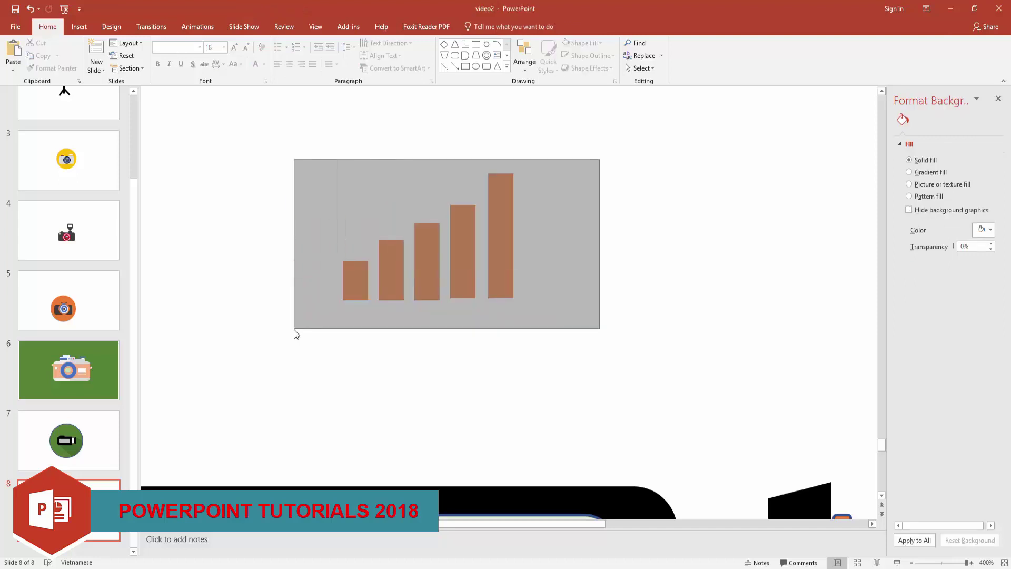
right_click(459, 219)
left_click(574, 266)
scroll(587, 334, "down", 5, "ctrl")
mouse_move(508, 266)
left_mouse_down()
mouse_move(512, 399)
mouse_move(490, 426)
left_mouse_up()
Check the front strip's outline settings, then draw a thin bar beneath the camera body.
left_click(716, 427)
left_click(568, 56)
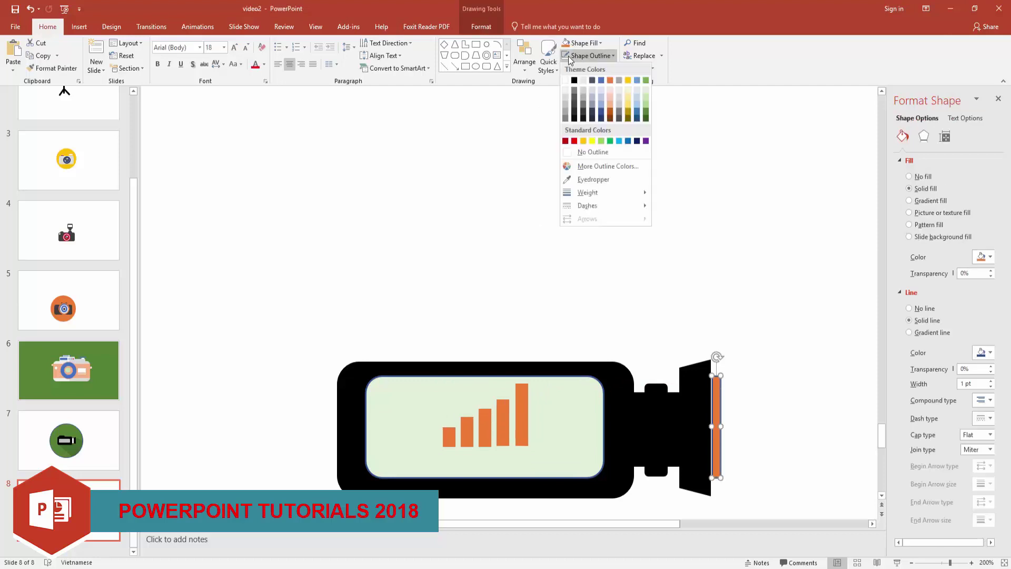
left_click(714, 257)
scroll(713, 257, "down", 2, "ctrl")
left_click(462, 258)
left_click(713, 257)
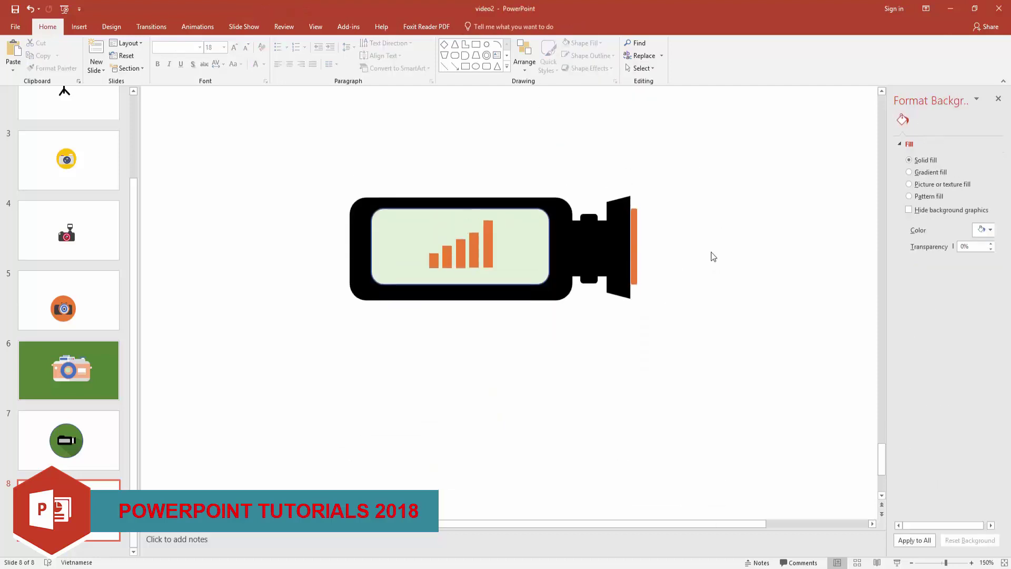
scroll(713, 256, "up", 2)
mouse_move(421, 178)
left_mouse_down()
mouse_move(526, 190)
mouse_move(470, 419)
left_mouse_up()
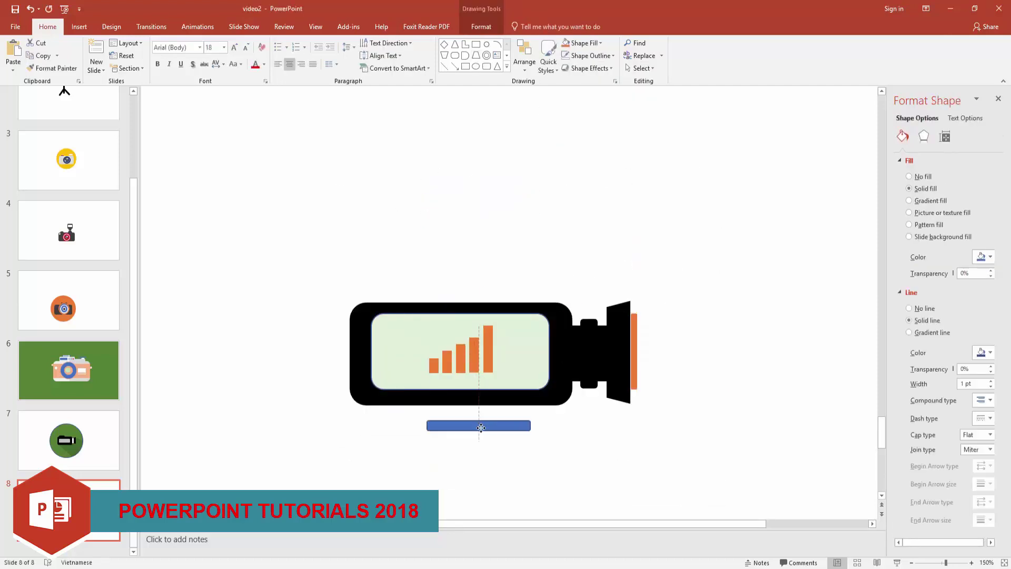
Fill the base bar beneath the camera black.
left_click(600, 42)
left_click(614, 126)
left_click(562, 415)
scroll(562, 416, "down", 1)
Draw a donut ring on the camera with green fill and a 6 pt orange outline.
left_click(486, 55)
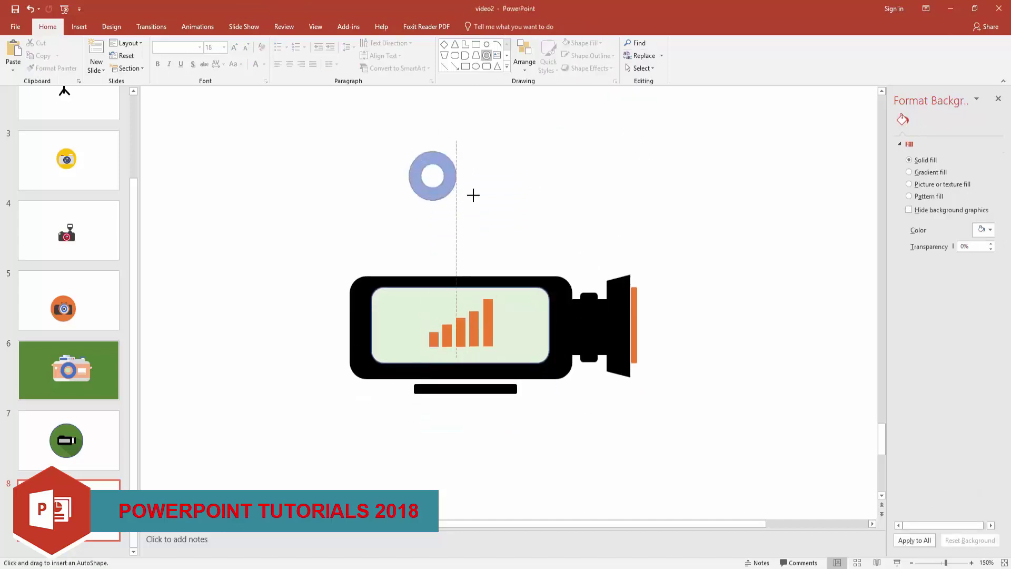
left_click_drag(409, 151, 510, 256)
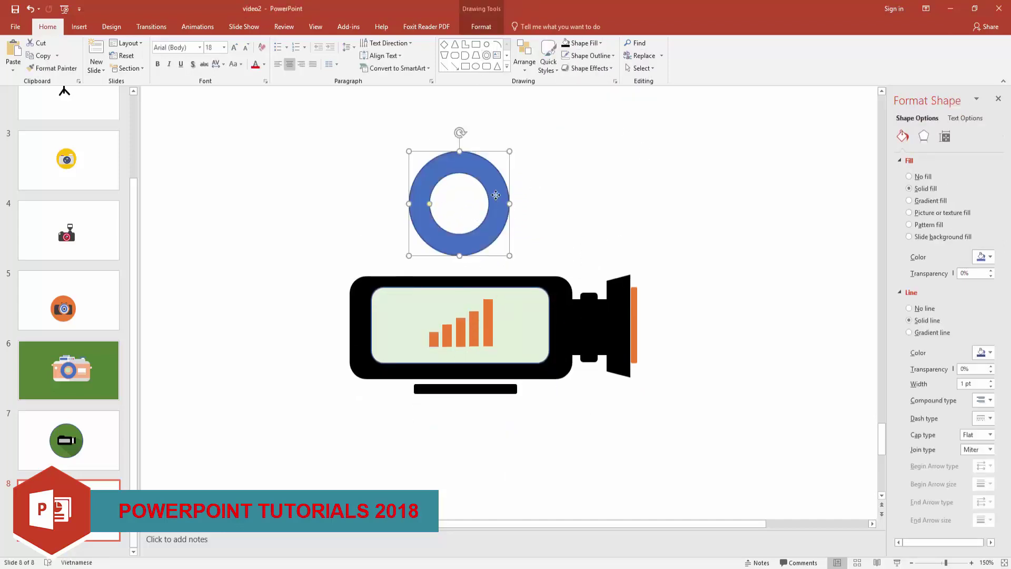
left_click(580, 43)
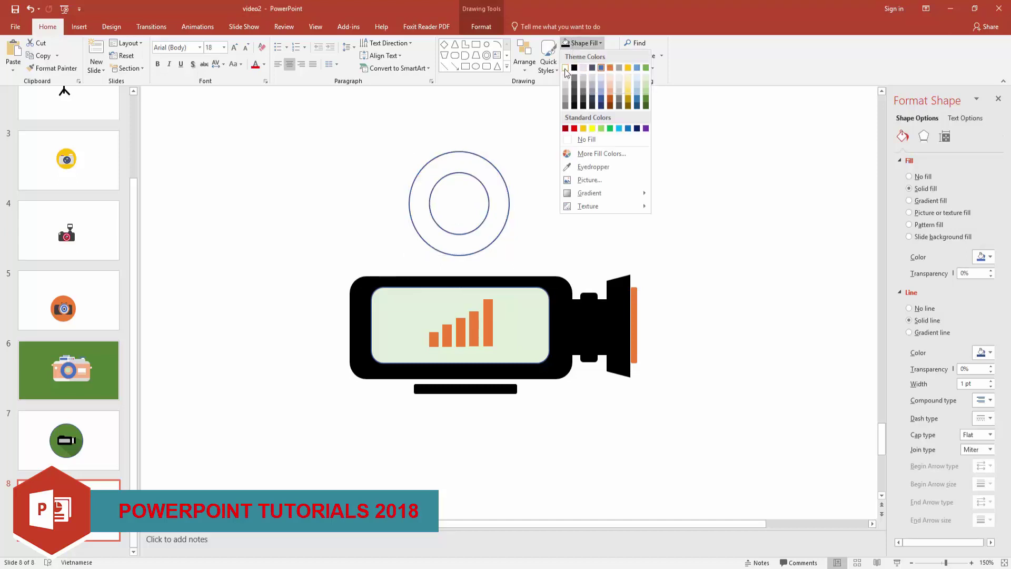
left_click(645, 68)
left_click(590, 55)
left_click(611, 81)
left_click(613, 55)
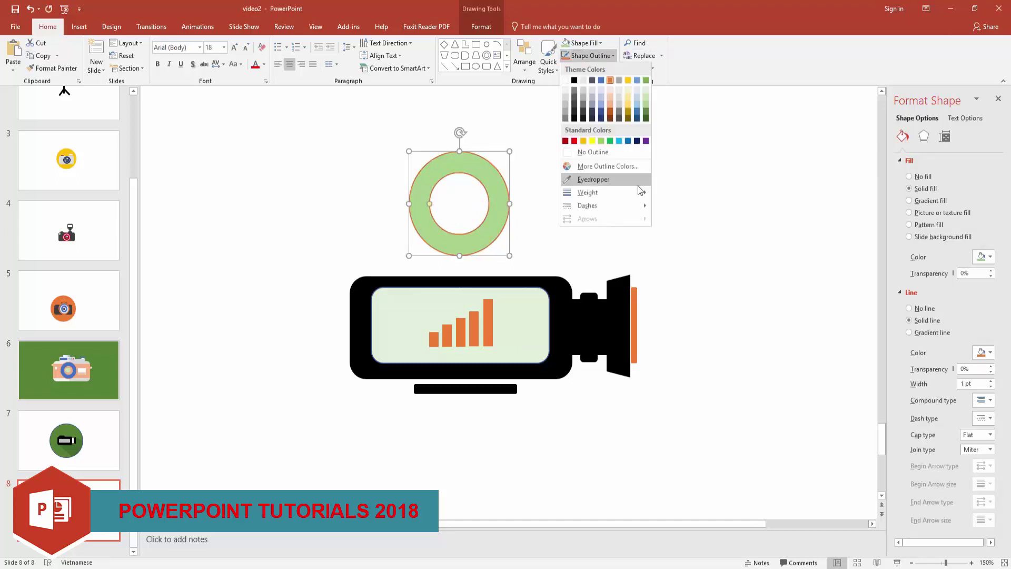
left_click(700, 275)
mouse_move(509, 256)
left_mouse_down()
mouse_move(470, 215)
mouse_move(428, 254)
left_mouse_up()
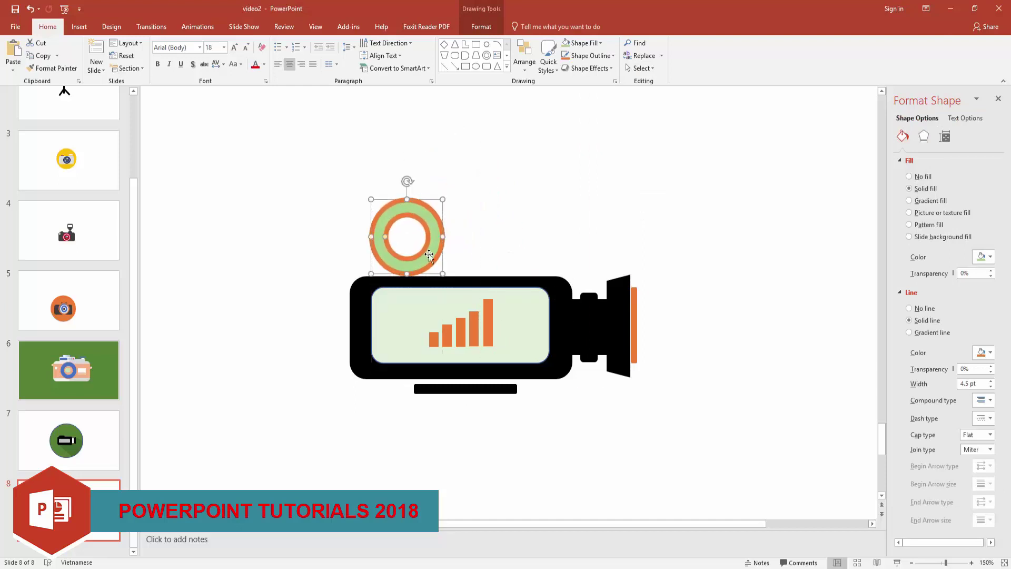
left_click(613, 55)
left_click(701, 287)
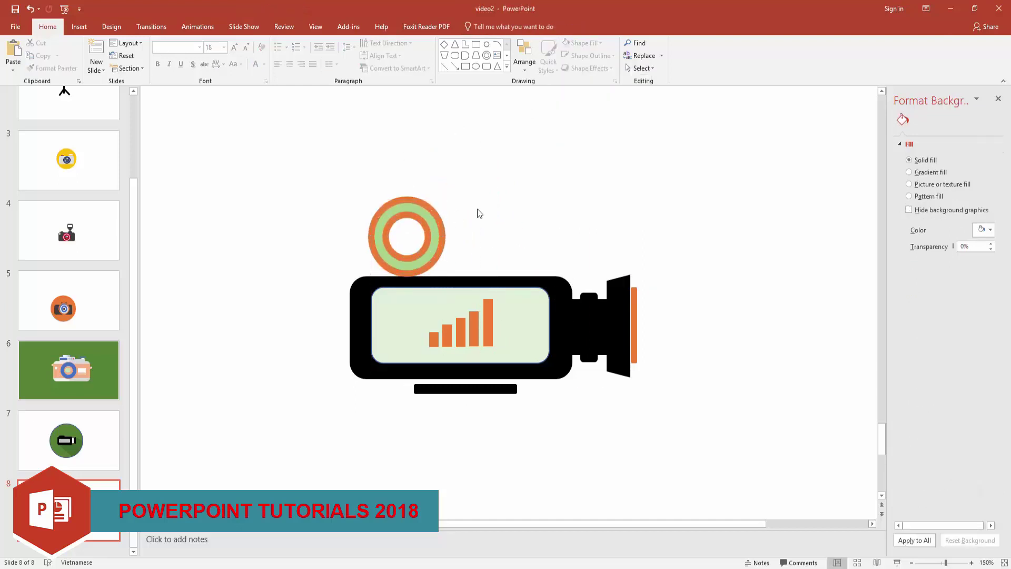
Place a copy of the ring beside the first one as a second film reel.
mouse_move(430, 215)
left_mouse_down()
mouse_move(499, 231)
mouse_move(487, 222)
left_mouse_up()
left_click(611, 191)
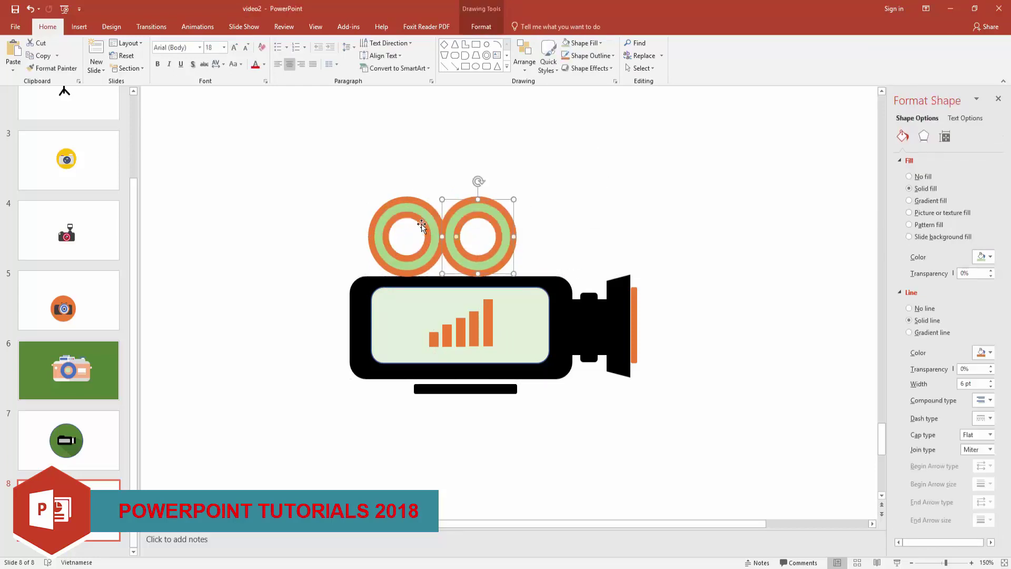
left_click(601, 215)
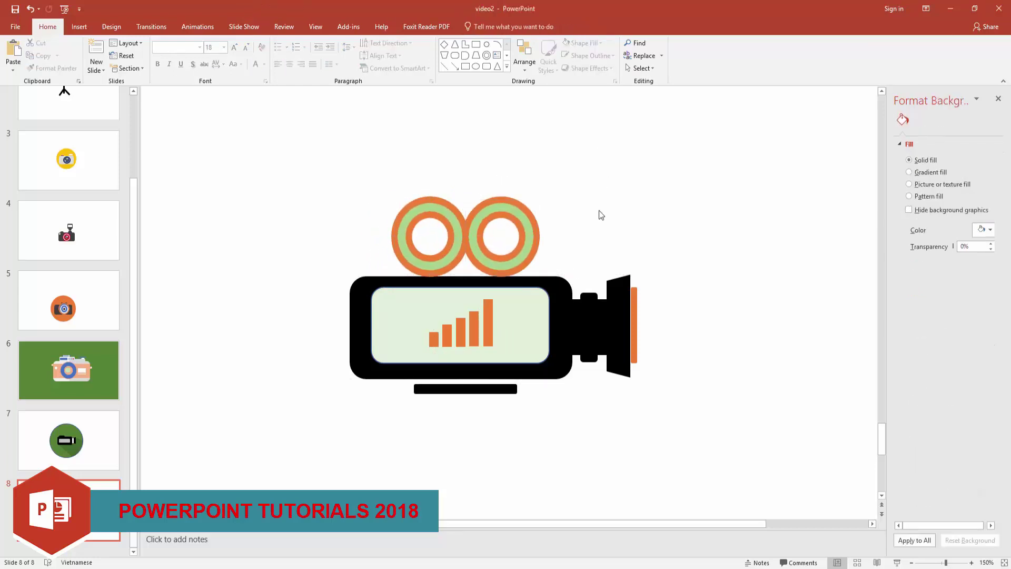
scroll(509, 225, "down", 5)
left_click(470, 224)
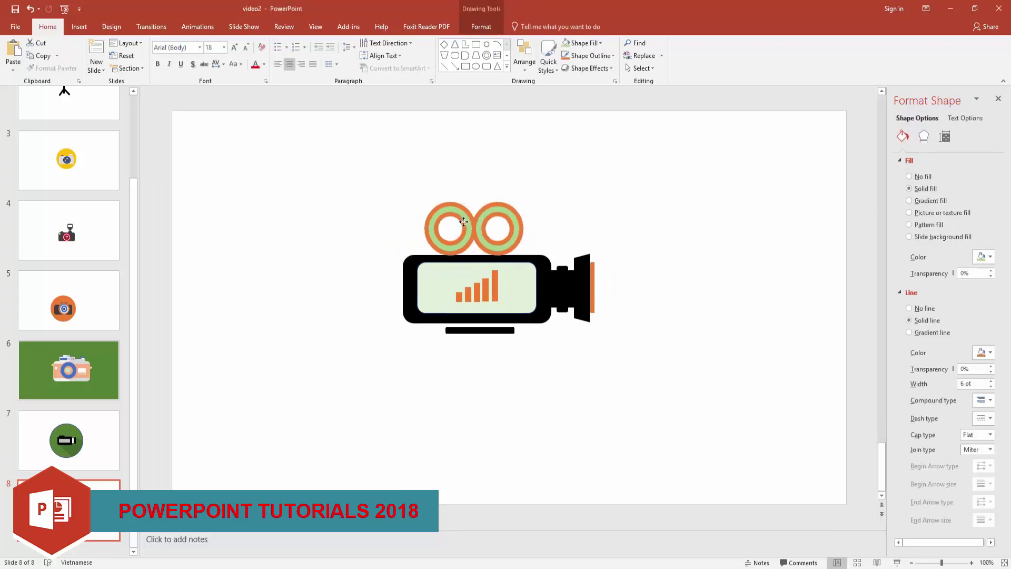
left_click(683, 211)
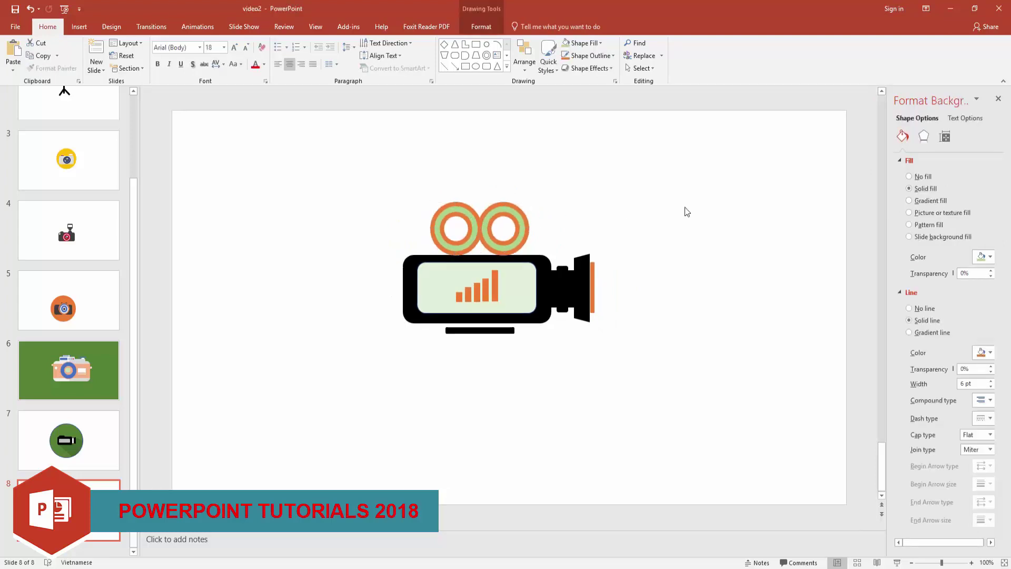
Delete a stray rounded rectangle and group all the camera parts into one object.
left_click(486, 67)
mouse_move(482, 369)
left_mouse_down()
mouse_move(489, 385)
mouse_move(480, 366)
left_mouse_up()
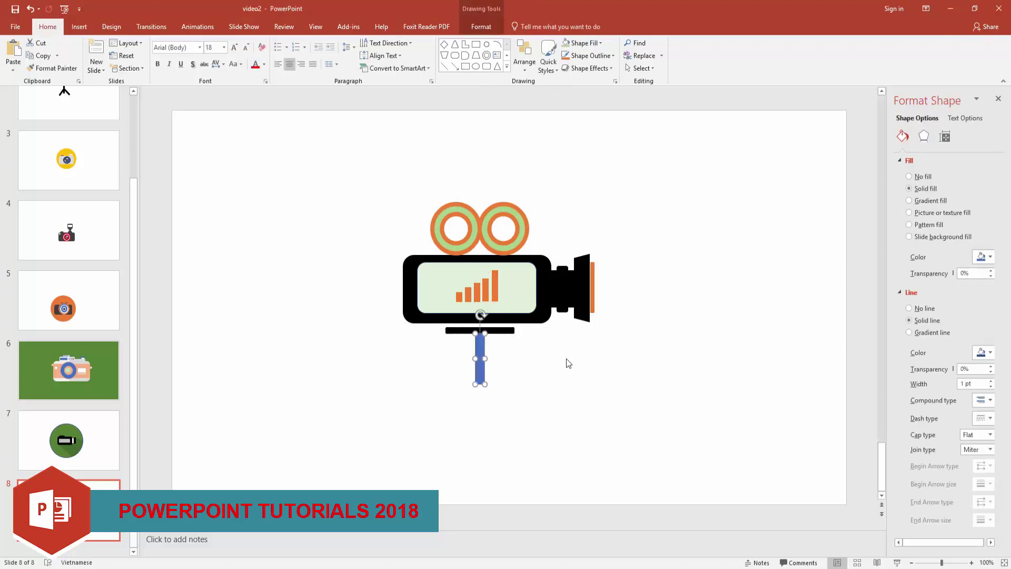
key("Delete")
left_click_drag(675, 363, 387, 168)
right_click(518, 275)
left_click(627, 343)
scroll(560, 369, "down", 2, "ctrl")
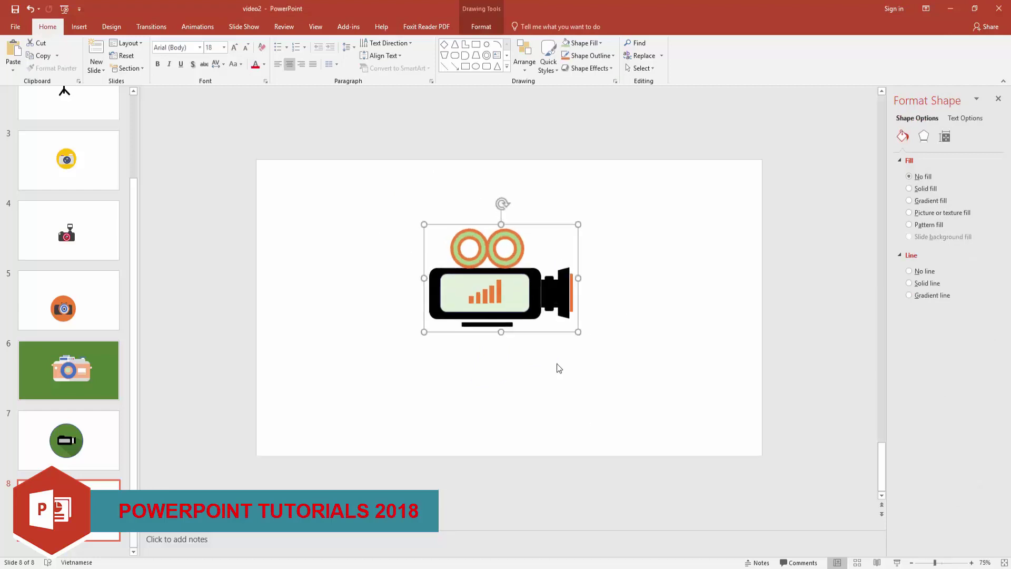
left_click(560, 368)
Draw a circle, send it behind the camera, and centre the camera on it.
left_click_drag(326, 228, 503, 411)
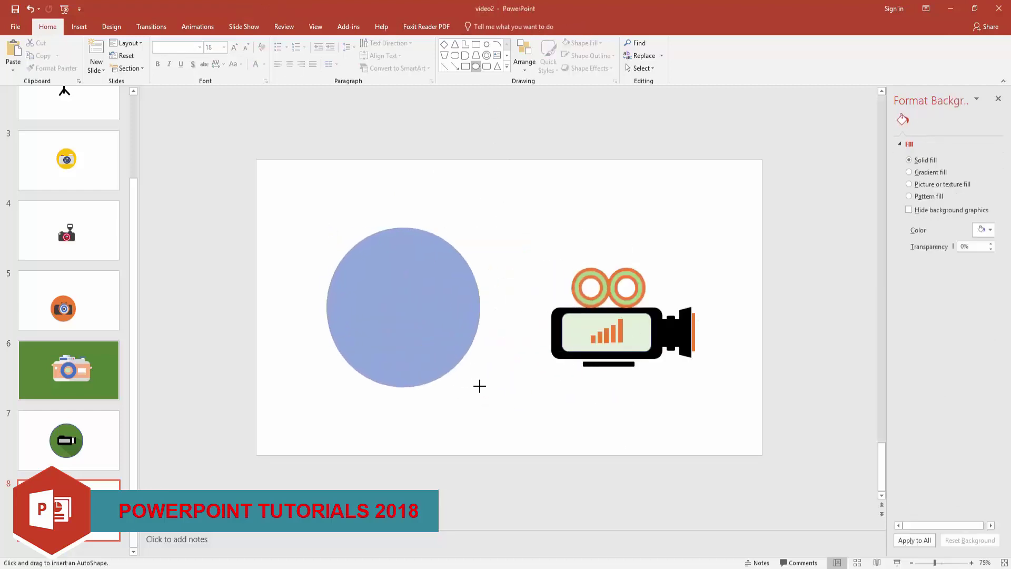
right_click(405, 381)
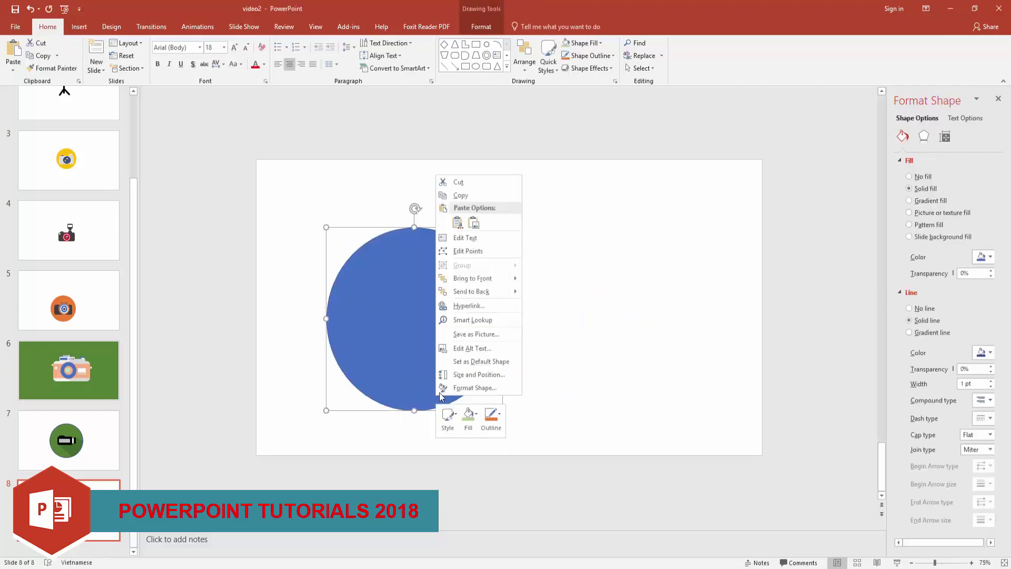
left_click(426, 205)
left_click_drag(437, 325, 439, 325)
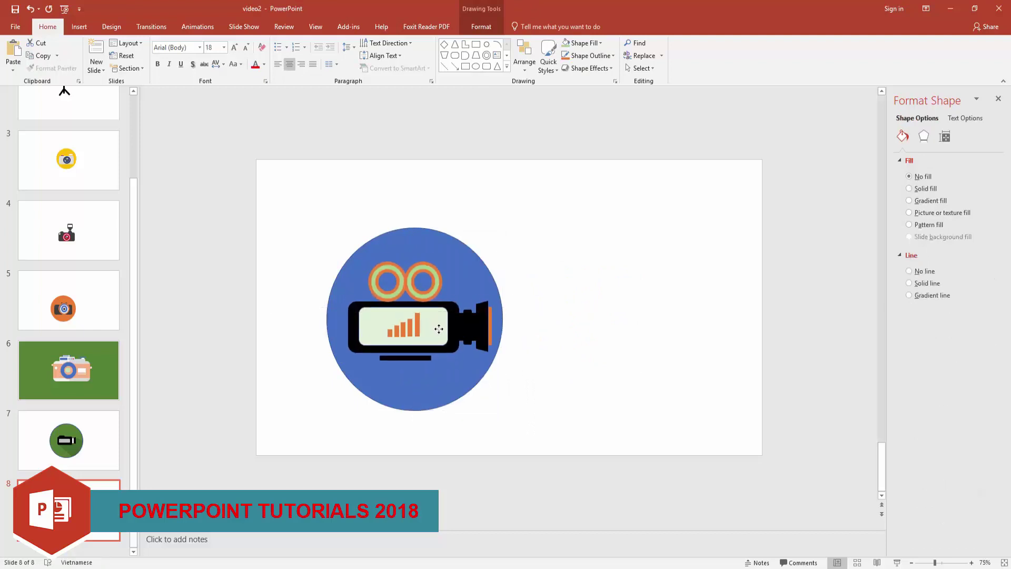
Draw a diamond at the circle's lower right with black fill, 80% transparency and no outline.
left_click(520, 339)
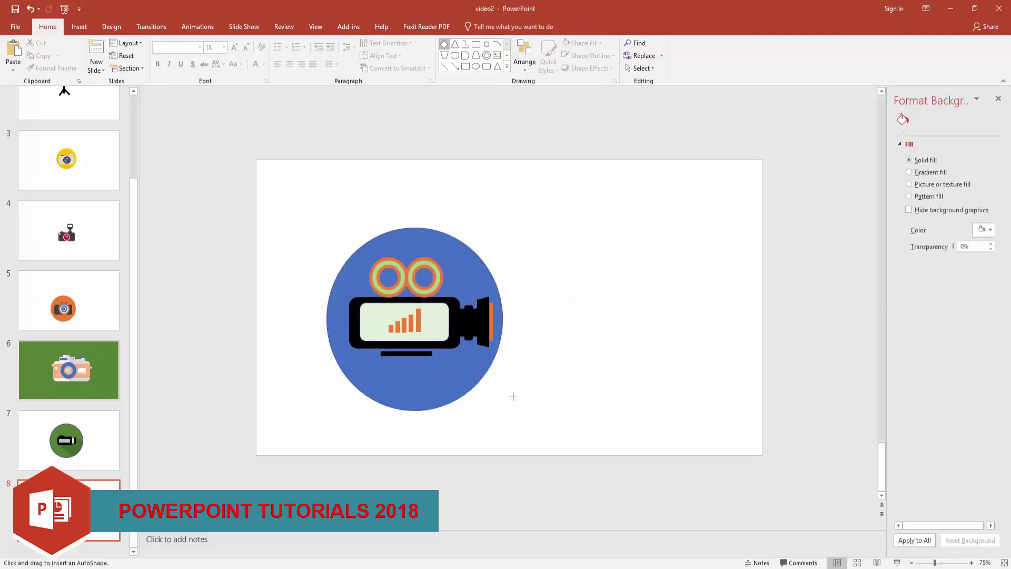
mouse_move(513, 397)
left_mouse_down()
mouse_move(578, 425)
mouse_move(560, 384)
left_mouse_up()
left_click(990, 257)
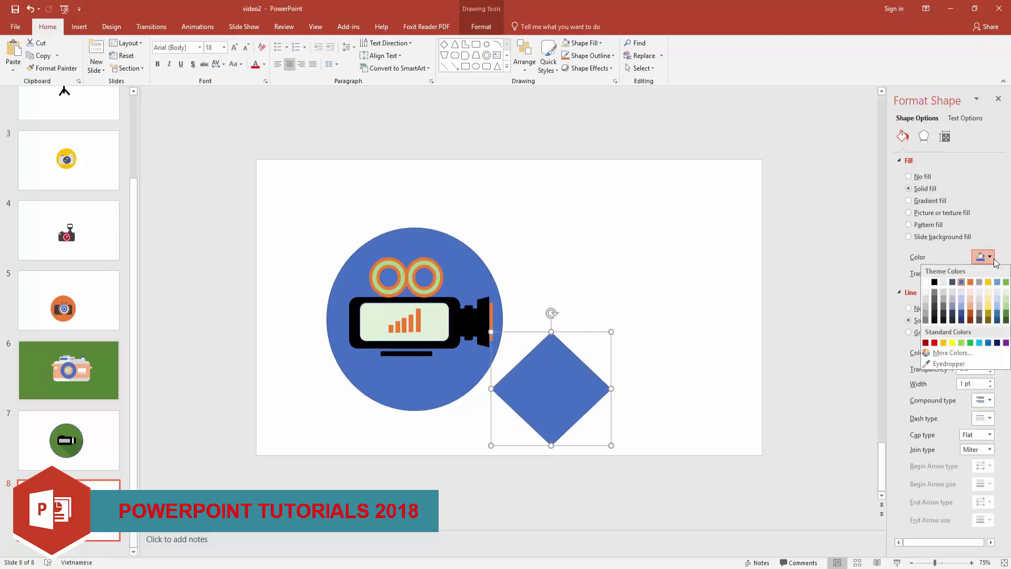
left_click(935, 282)
triple_click(972, 273)
type("80")
left_click(909, 308)
Edit the diamond's points to stretch it into a long diagonal shadow from the camera.
right_click(553, 379)
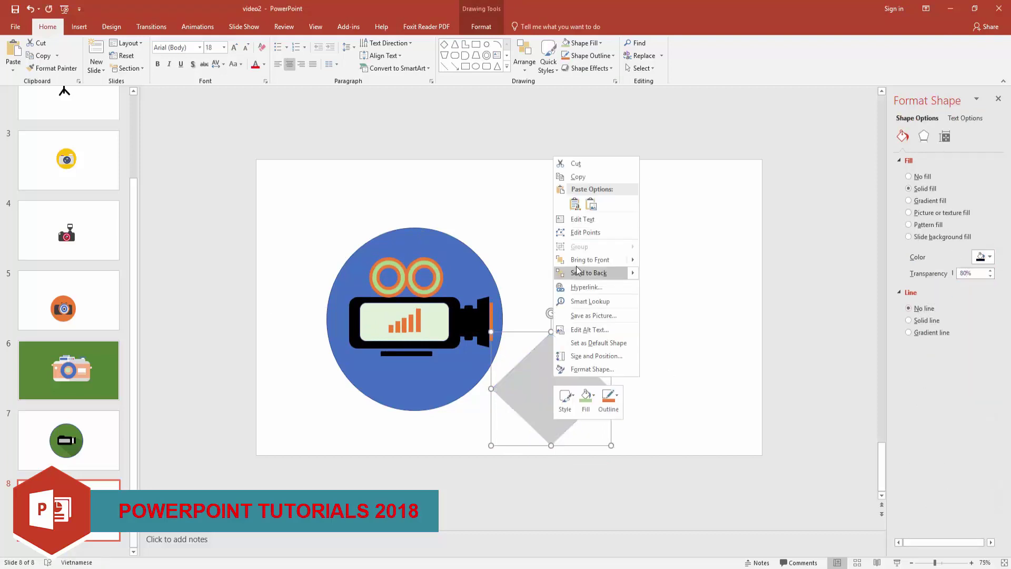
left_click(585, 232)
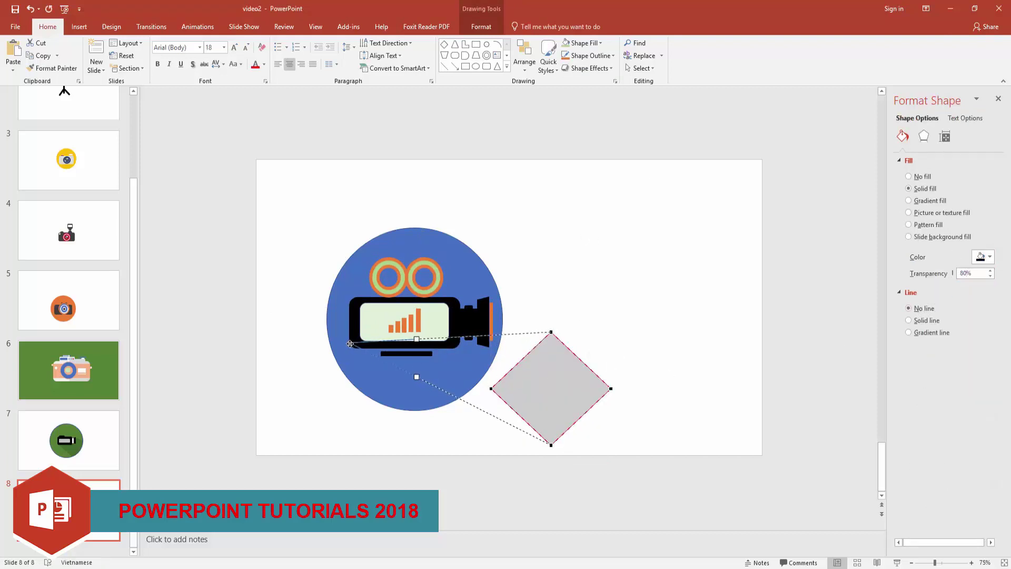
left_click_drag(350, 344, 350, 342)
left_click(549, 331)
left_click_drag(454, 299, 454, 299)
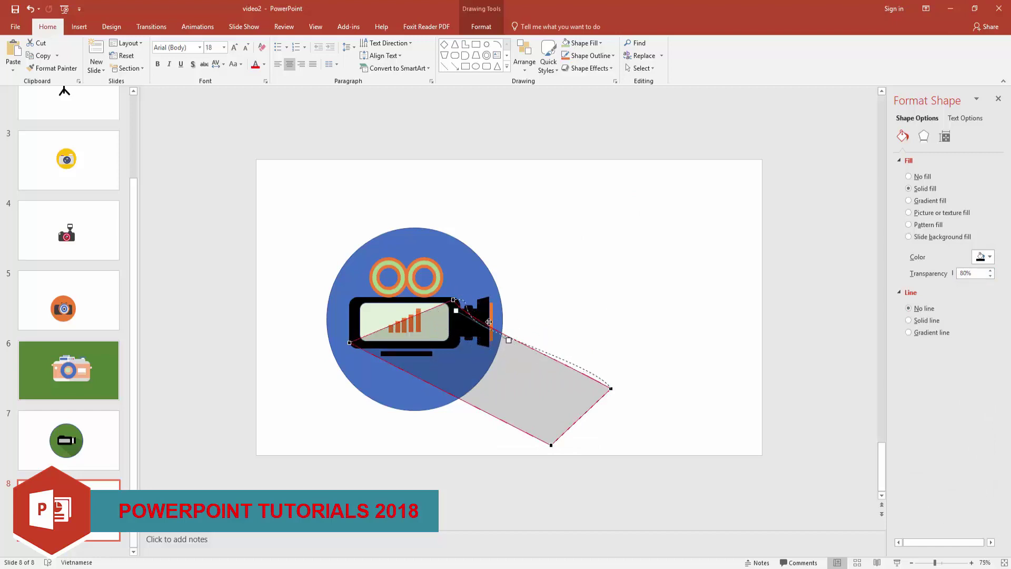
left_click(453, 299)
left_click_drag(487, 323, 492, 298)
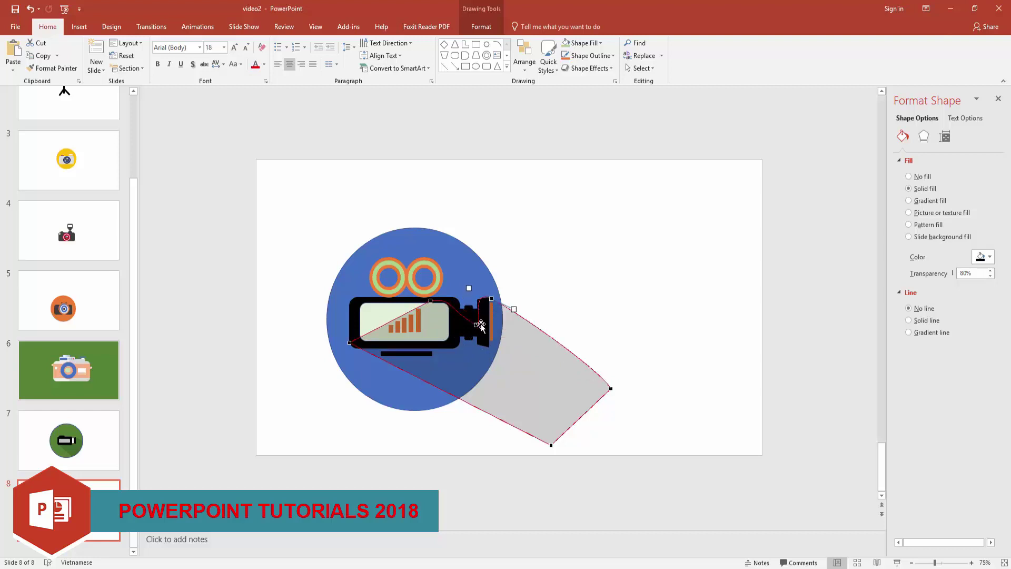
left_click_drag(602, 410, 599, 416)
left_click_drag(551, 445, 532, 461)
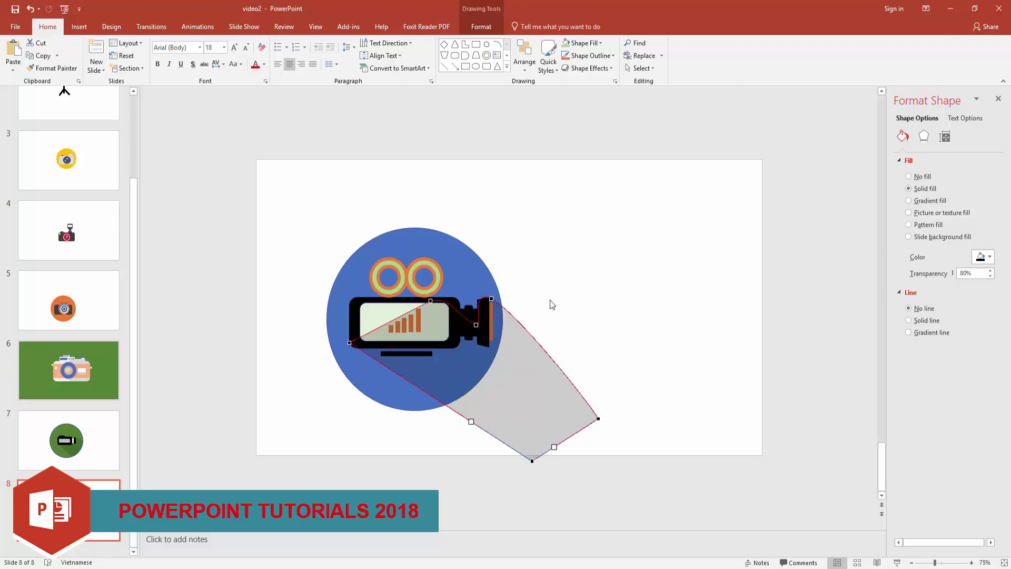
left_click(637, 324)
Intersect the shadow with a copy of the blue circle and send it behind the camera.
left_click(459, 254)
key("ctrl+v")
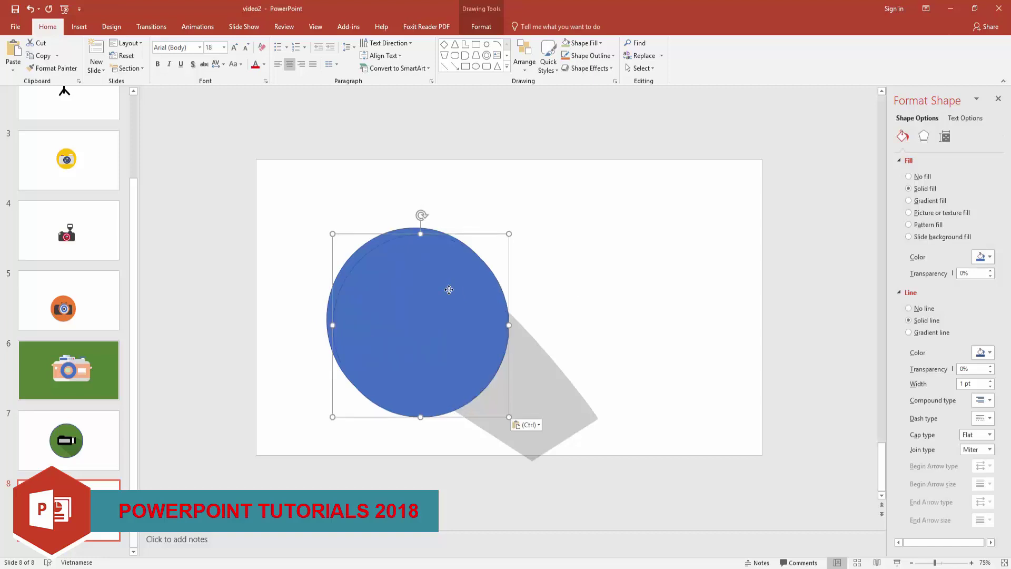
left_click(442, 284)
right_click(527, 379)
left_click(548, 264)
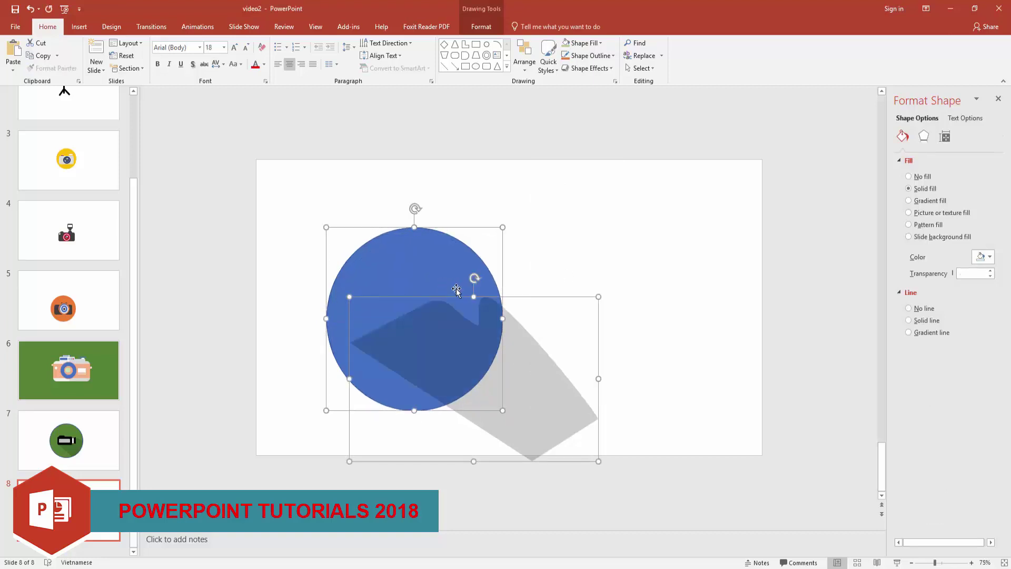
left_click(481, 27)
left_click(104, 68)
left_click(105, 129)
right_click(411, 260)
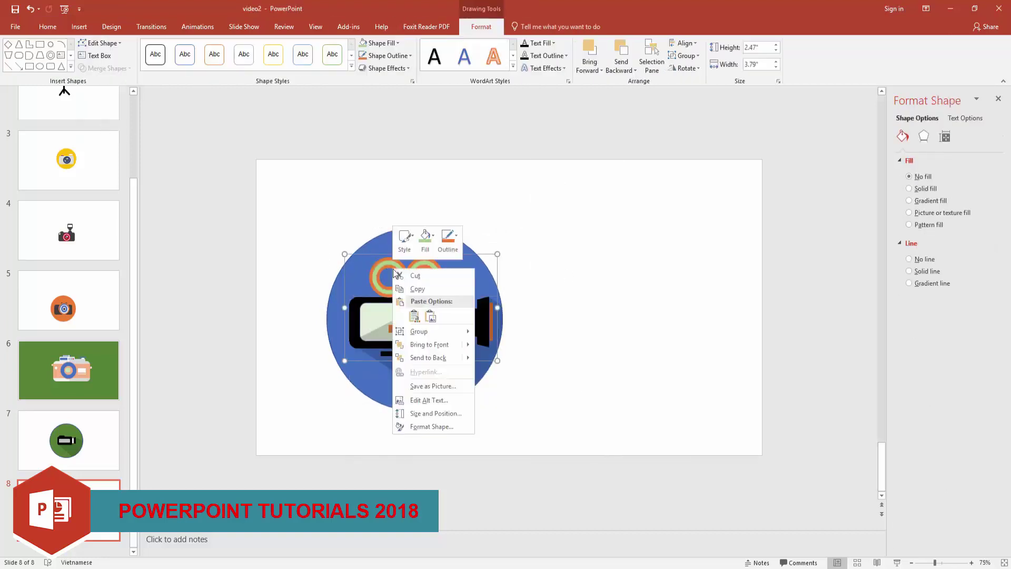
left_click(421, 370)
Group all the icon parts and move the icon to the slide centre.
left_click(648, 285)
left_click_drag(514, 221, 289, 422)
right_click(454, 265)
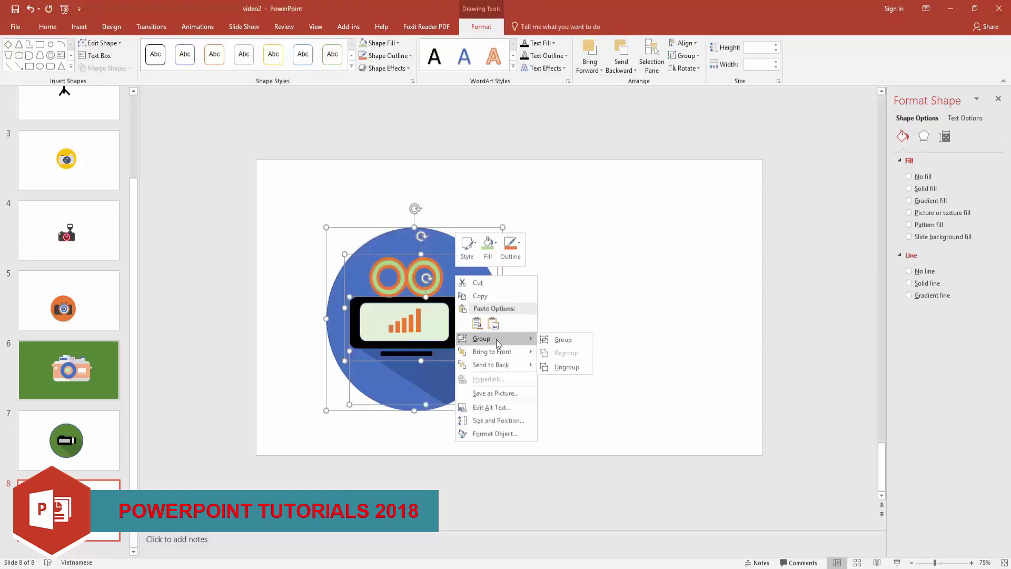
left_click(582, 339)
left_click_drag(448, 319, 546, 309)
left_click(676, 369)
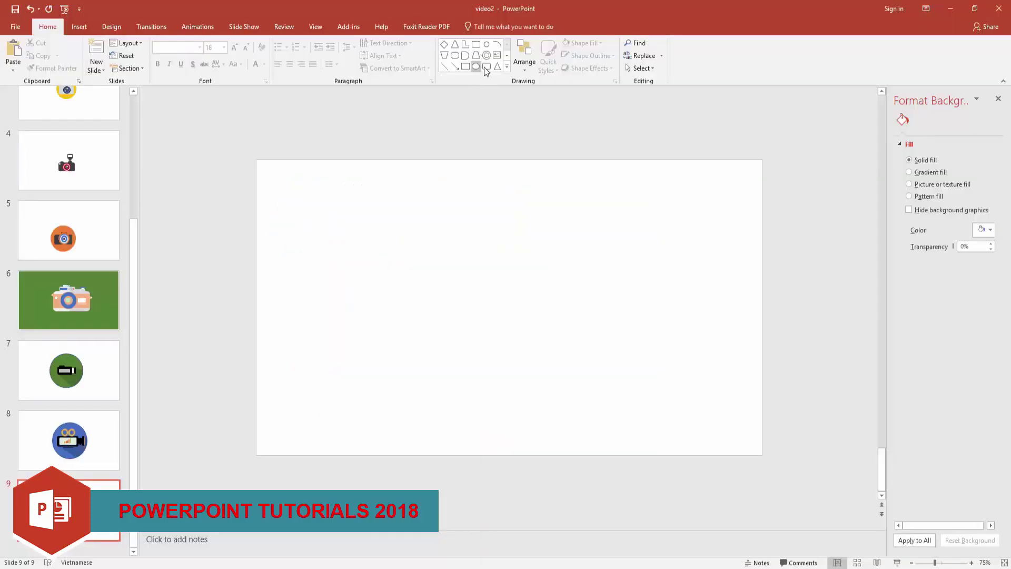
Draw a tall green rounded rectangle for the body with a smaller dark gold block beneath it.
left_click_drag(406, 229, 451, 323)
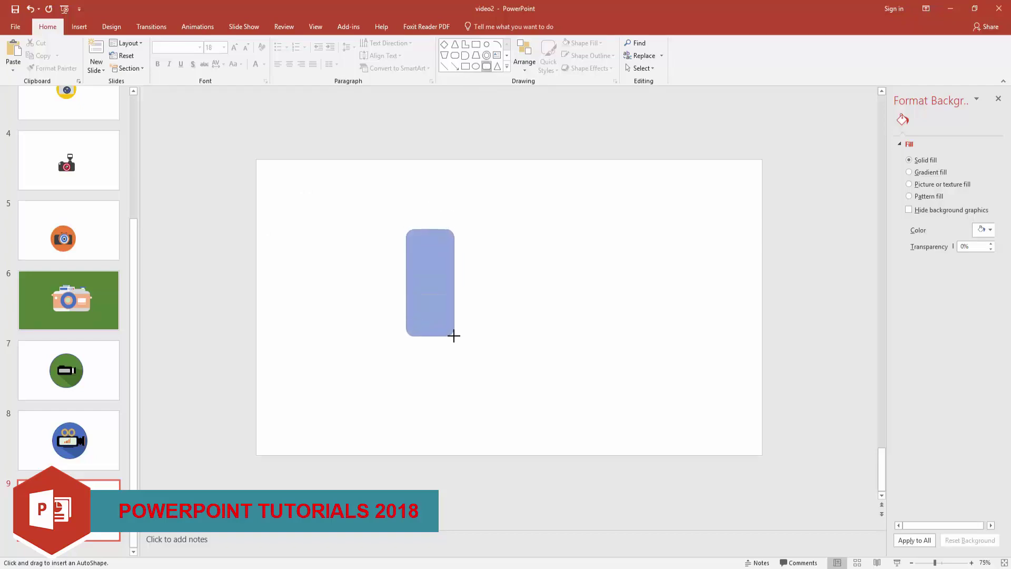
left_click(600, 43)
left_click(648, 64)
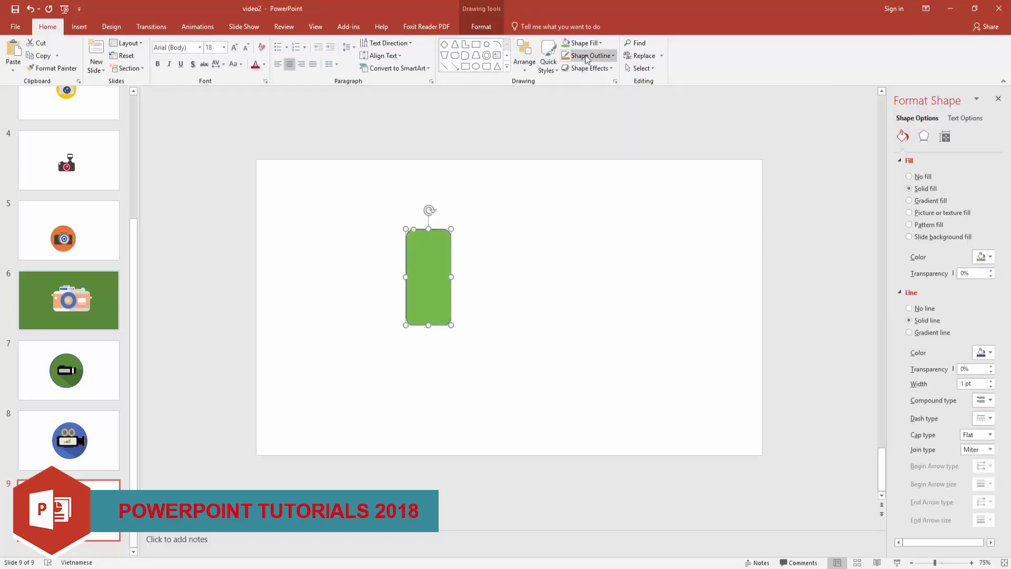
left_click(487, 67)
mouse_move(407, 325)
left_mouse_down()
mouse_move(451, 365)
mouse_move(434, 359)
left_mouse_up()
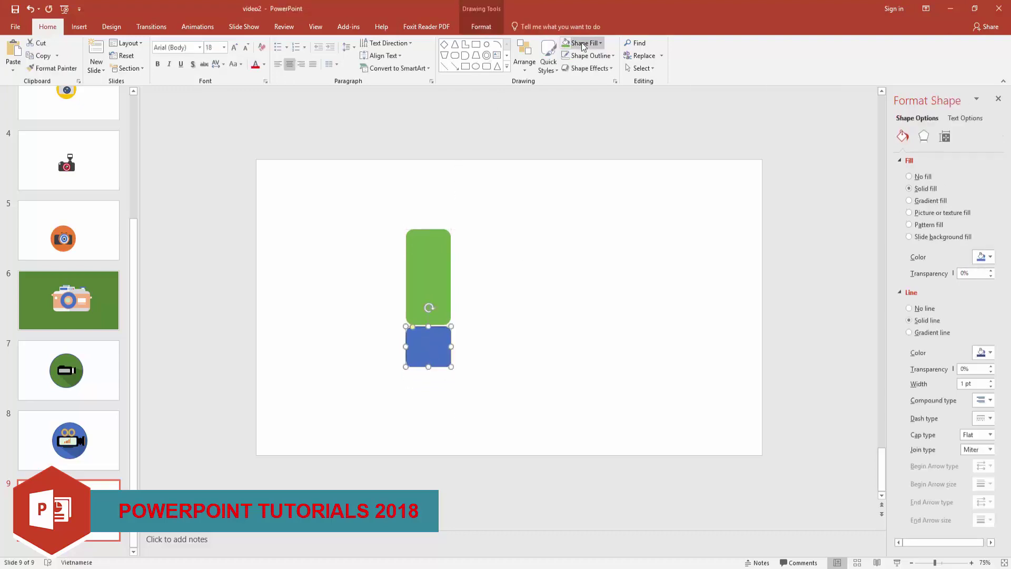
left_click(600, 43)
left_click(630, 97)
left_click(586, 246)
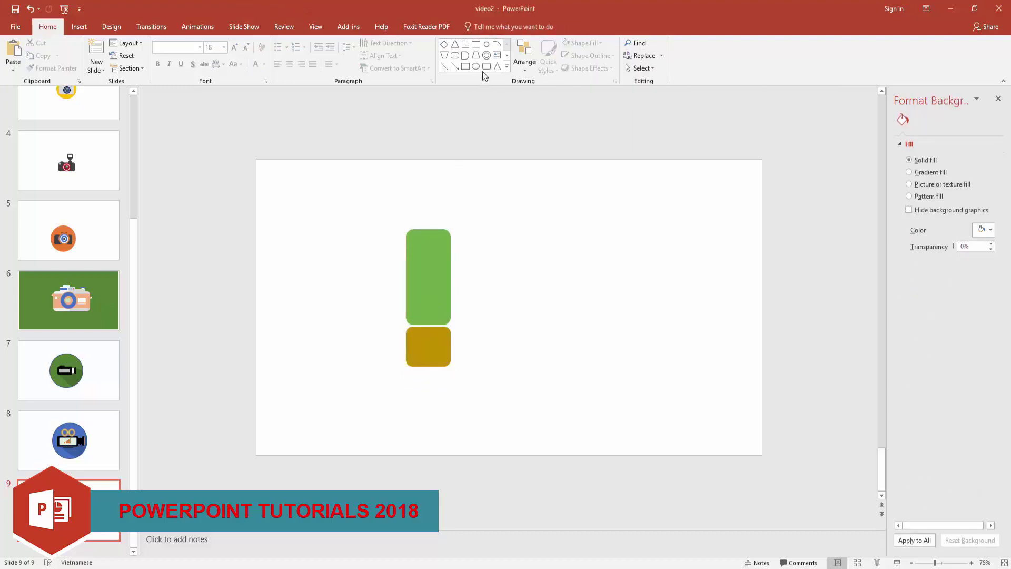
Add a white donut ring on the body with a blue circle inside it as the lens.
mouse_move(476, 252)
left_mouse_down()
mouse_move(525, 304)
mouse_move(412, 264)
left_mouse_up()
left_click(586, 42)
left_click(570, 62)
left_click(458, 279)
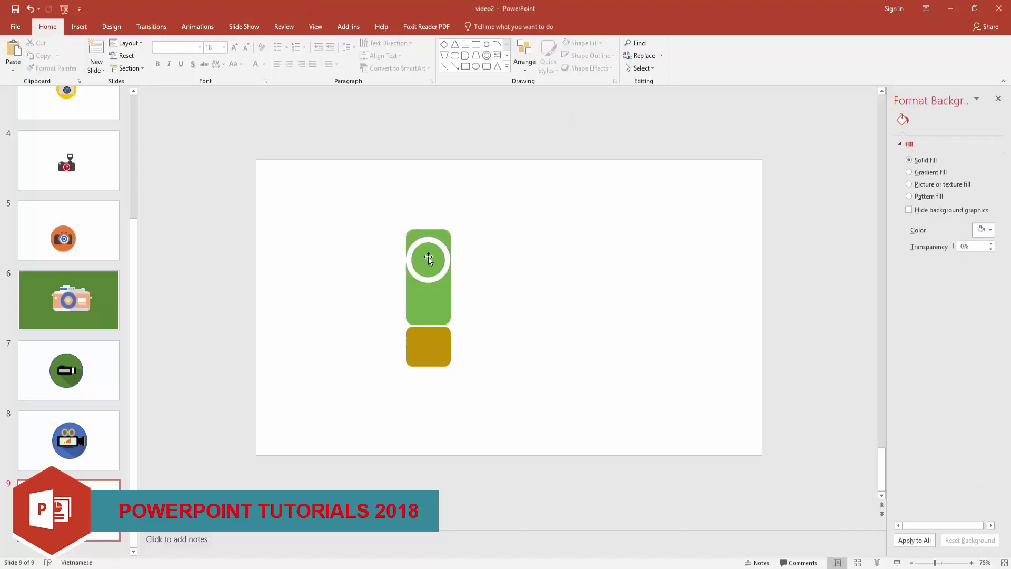
mouse_move(513, 173)
left_mouse_down()
mouse_move(538, 199)
mouse_move(431, 254)
left_mouse_up()
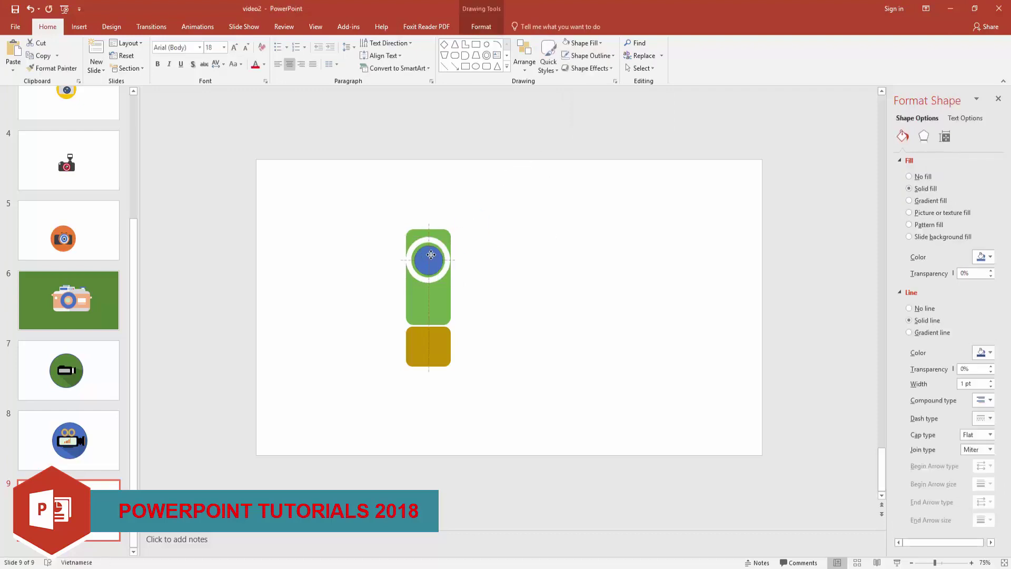
left_click(488, 268)
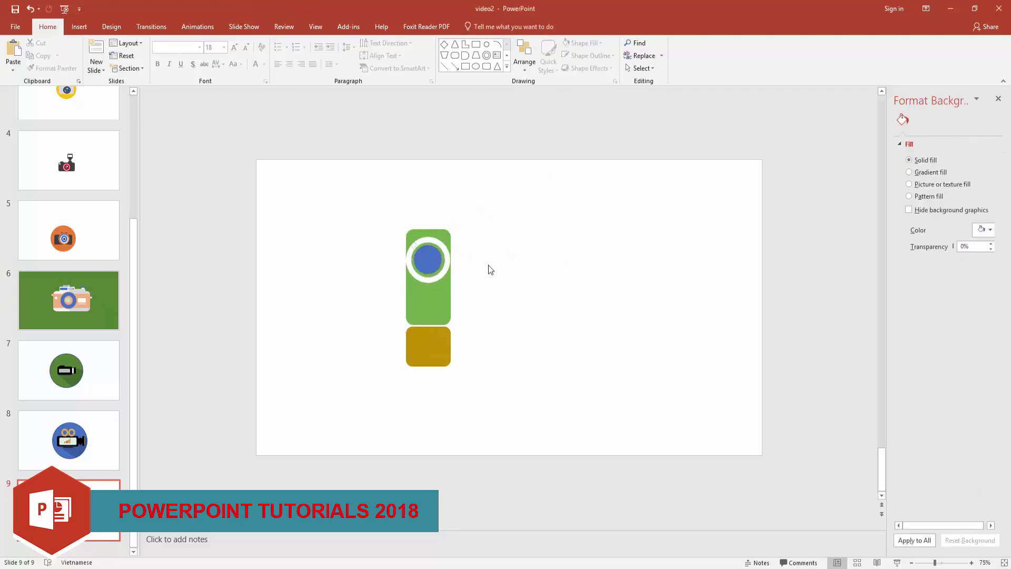
scroll(458, 266, "up", 2)
scroll(429, 259, "up", 3)
left_click(353, 216)
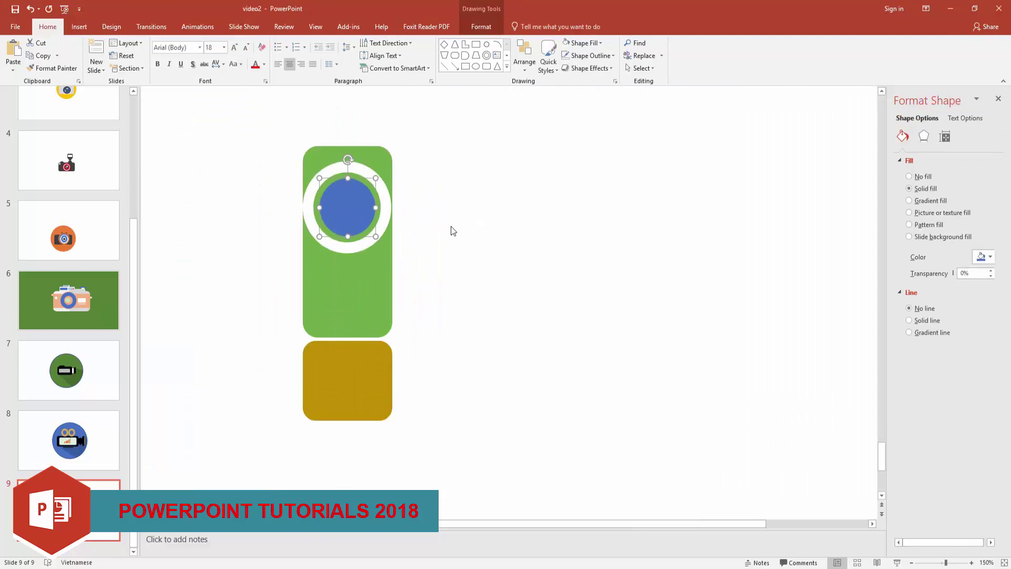
Draw a small orange circle with no outline at the centre of the lens.
left_click(487, 44)
mouse_move(494, 165)
left_mouse_down()
mouse_move(531, 209)
mouse_move(349, 208)
left_mouse_up()
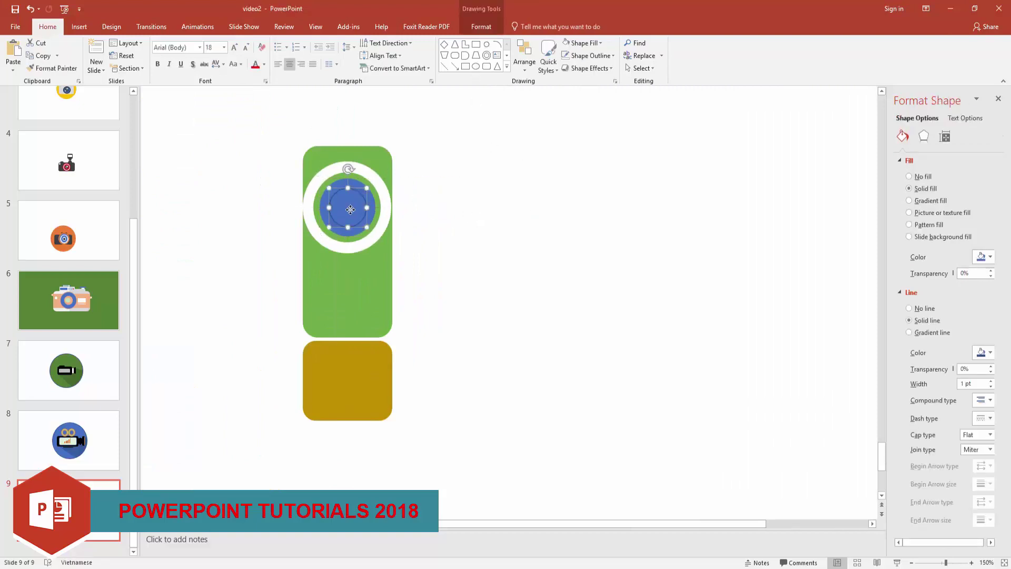
left_click(600, 43)
left_click(615, 66)
left_click(522, 167)
left_click(355, 185)
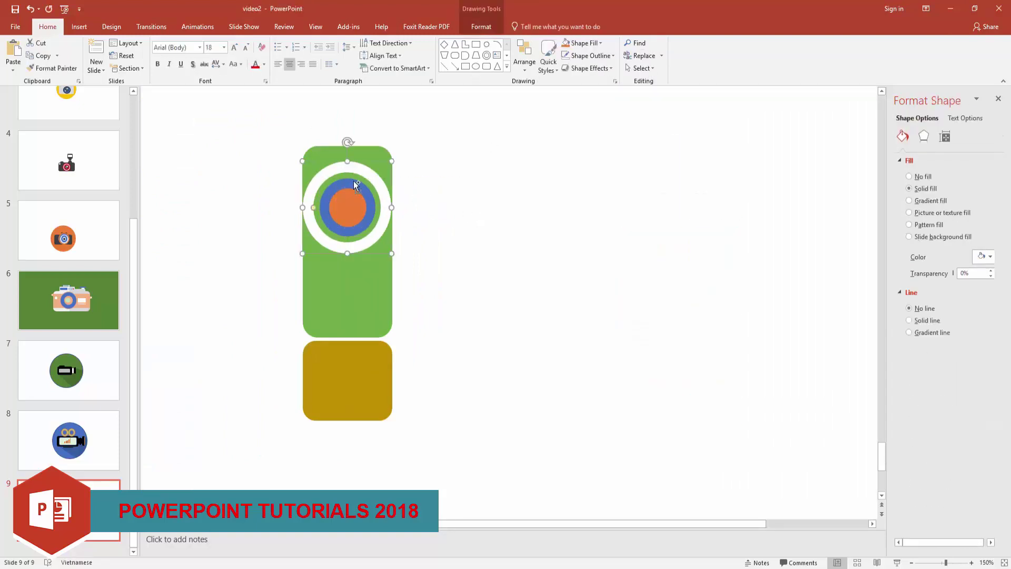
double_click(352, 197)
Make three thin orange bars without outlines, group them, and place them in the body's lower part.
left_click(624, 167)
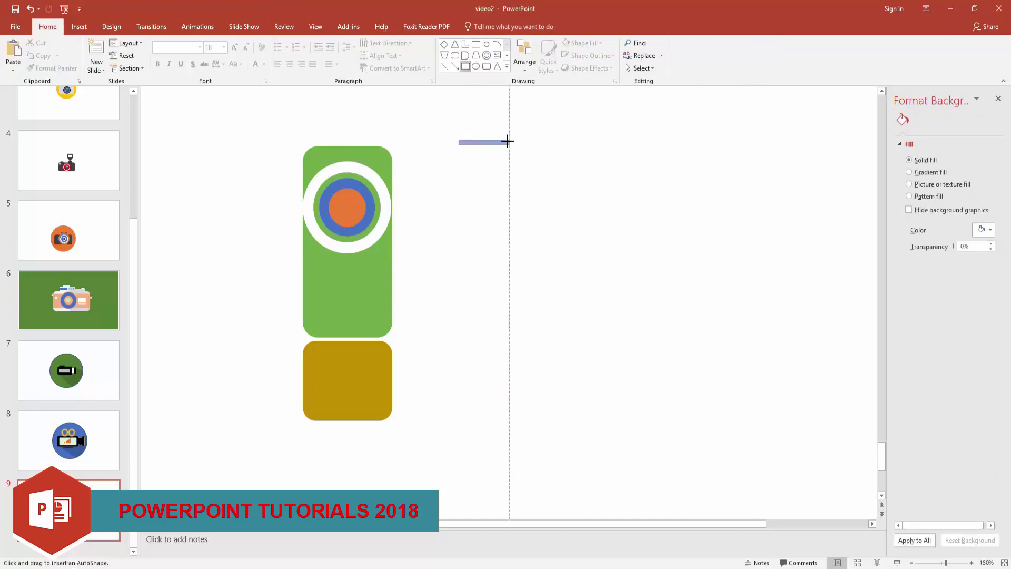
left_click_drag(508, 141, 509, 144)
key("ctrl+d")
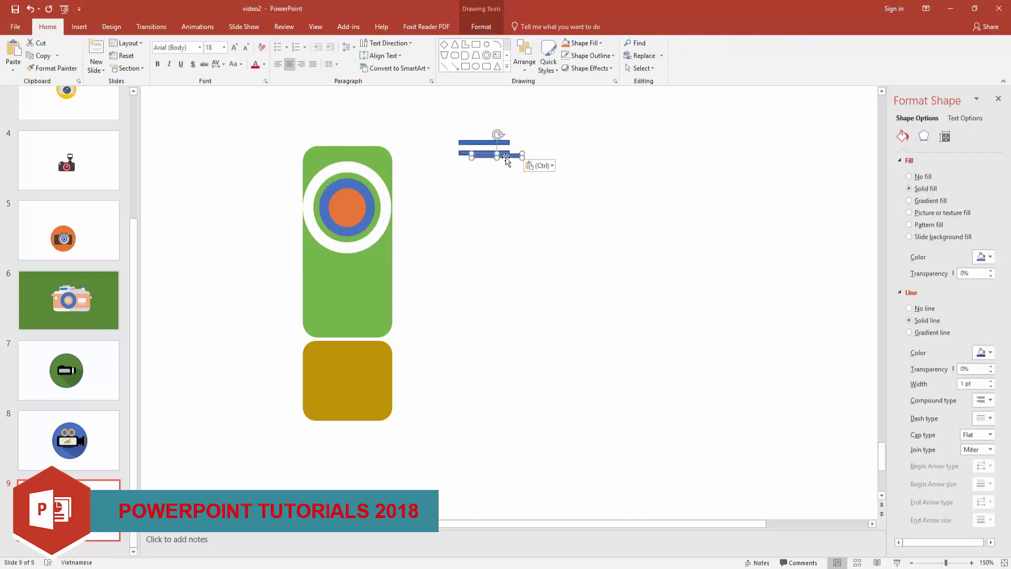
key("ctrl+d")
left_click(478, 172)
left_click_drag(521, 176, 448, 125)
left_click(574, 42)
left_click(563, 56)
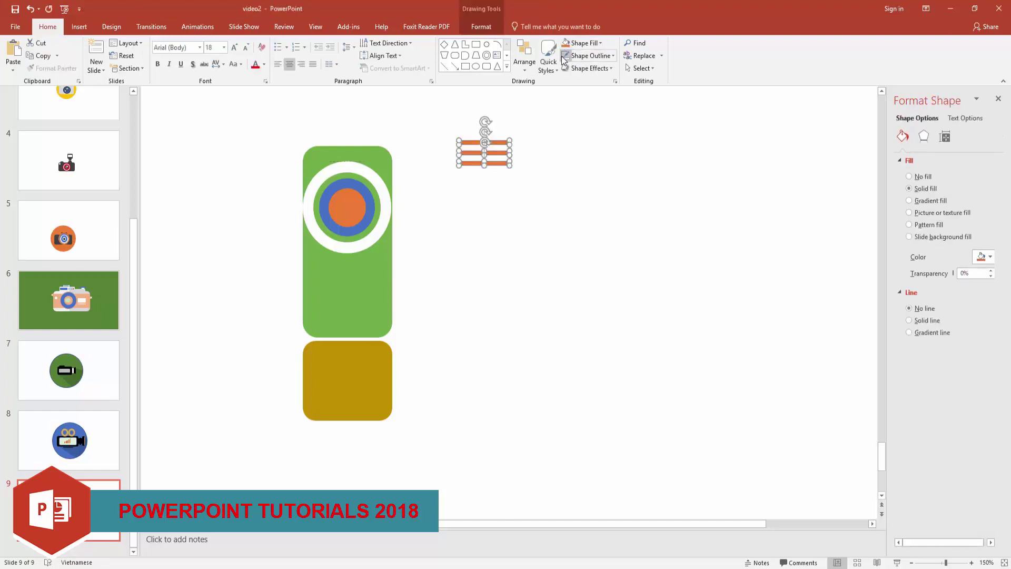
right_click(485, 153)
left_click(601, 226)
left_click_drag(485, 152, 347, 315)
left_click(579, 221)
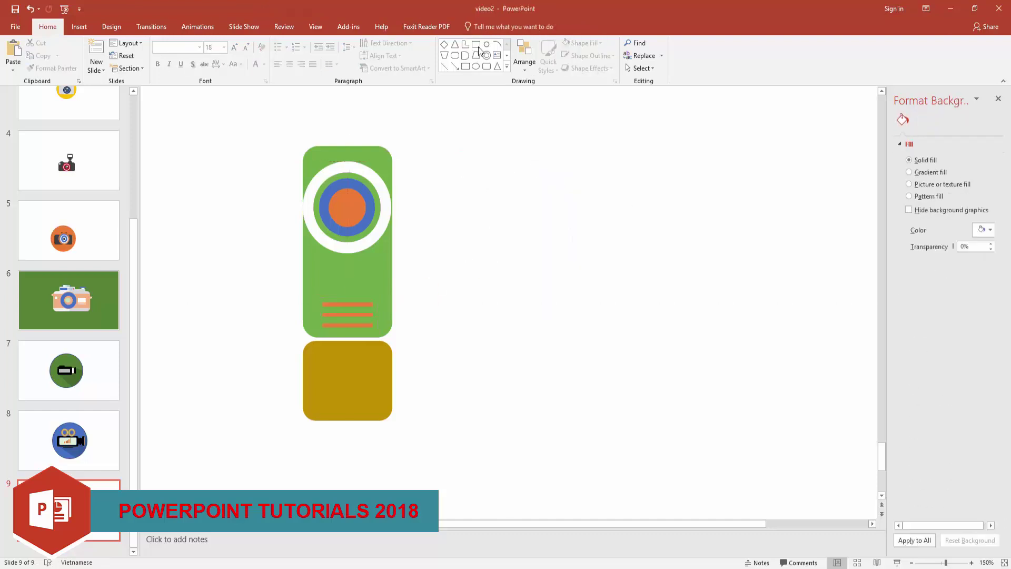
Add a red record dot on the gold block and copy the green body.
left_click_drag(346, 391, 346, 384)
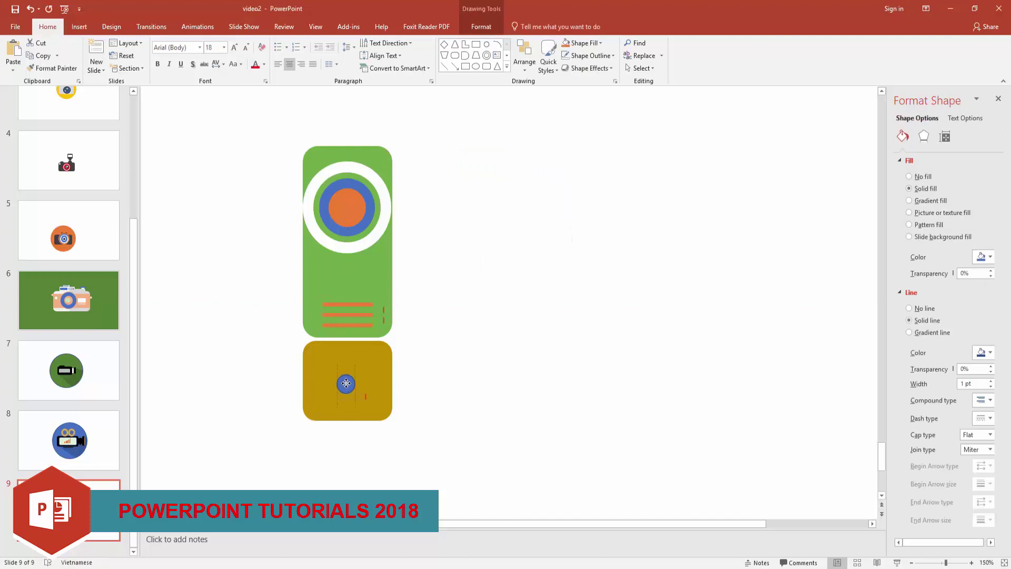
left_click(565, 57)
left_click(574, 132)
left_click(568, 217)
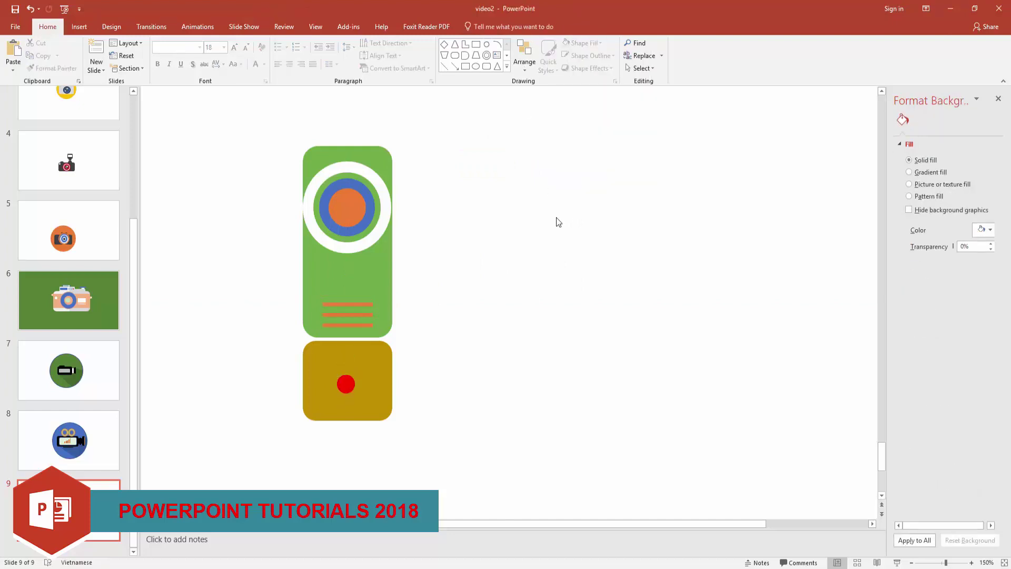
left_click(379, 267)
left_click(477, 272)
Paste a copy of the green body beside it and fill it black.
key("ctrl+v")
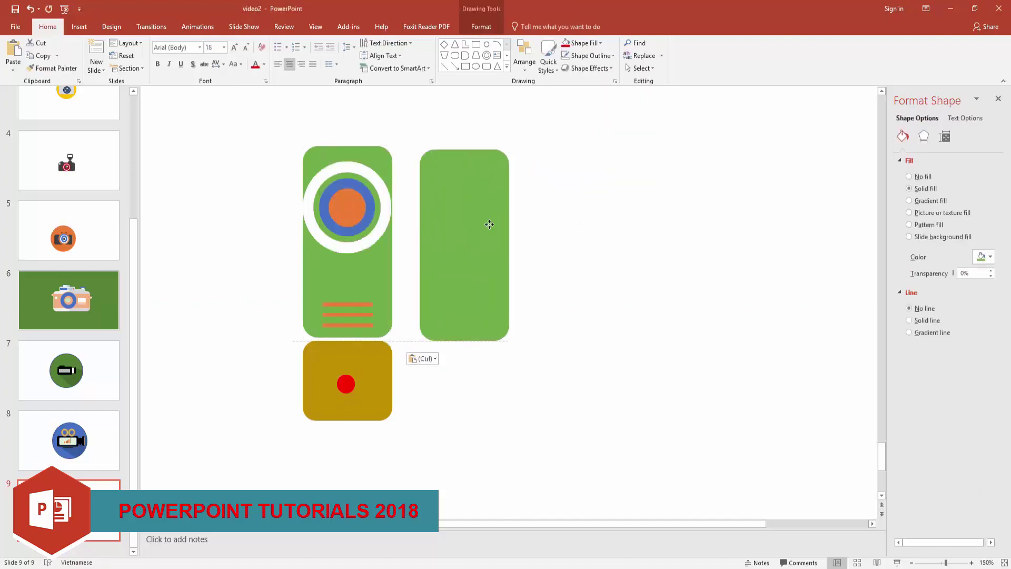
left_click_drag(490, 222, 518, 217)
left_click(998, 98)
left_click(585, 43)
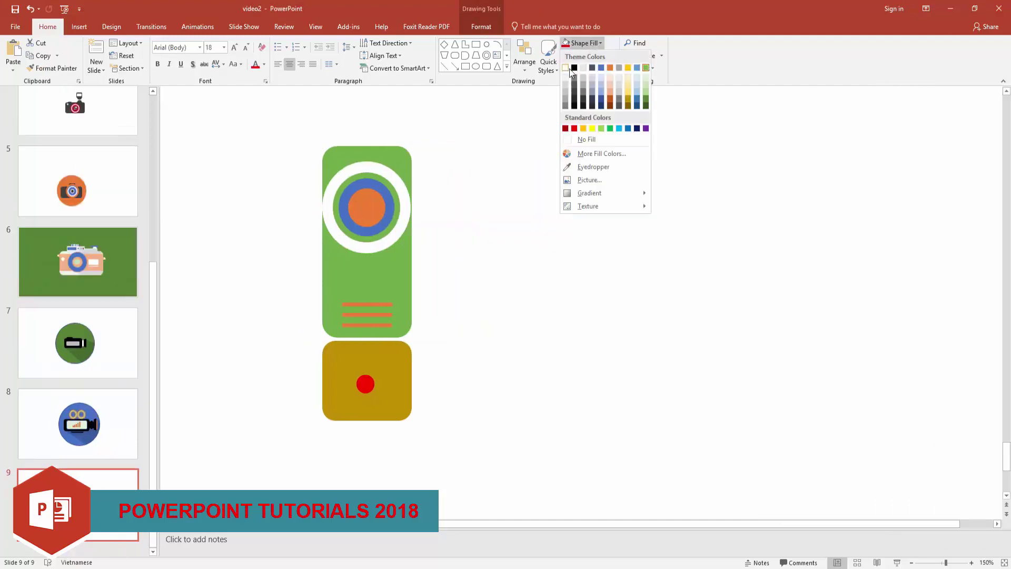
left_click(578, 65)
Draw a rectangle over the black copy's left half and subtract it with Merge Shapes.
left_click(465, 66)
left_click_drag(468, 107, 529, 365)
left_click(545, 182, "shift")
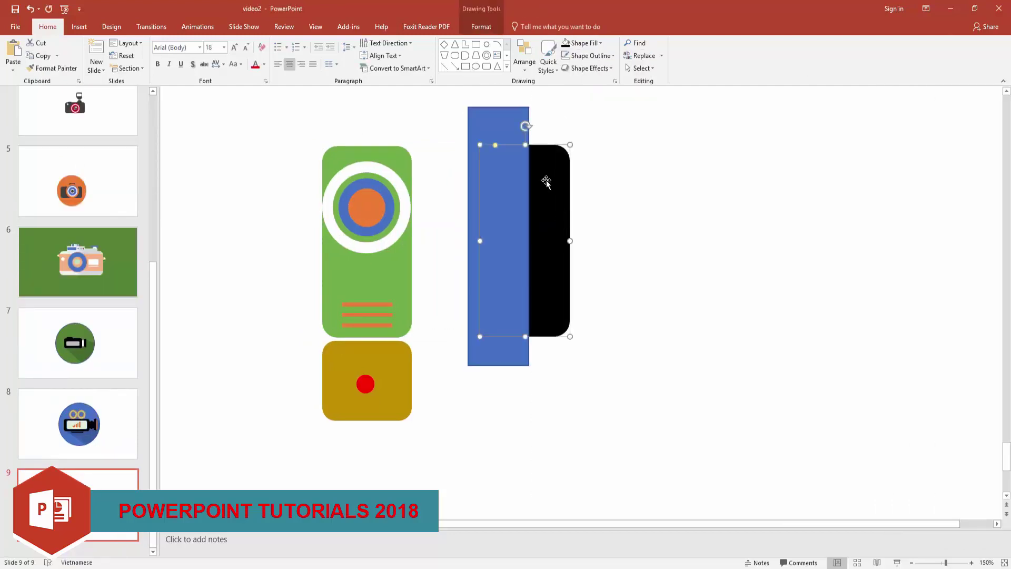
right_click(545, 182)
left_click(574, 281)
left_click(482, 27)
left_click(105, 68)
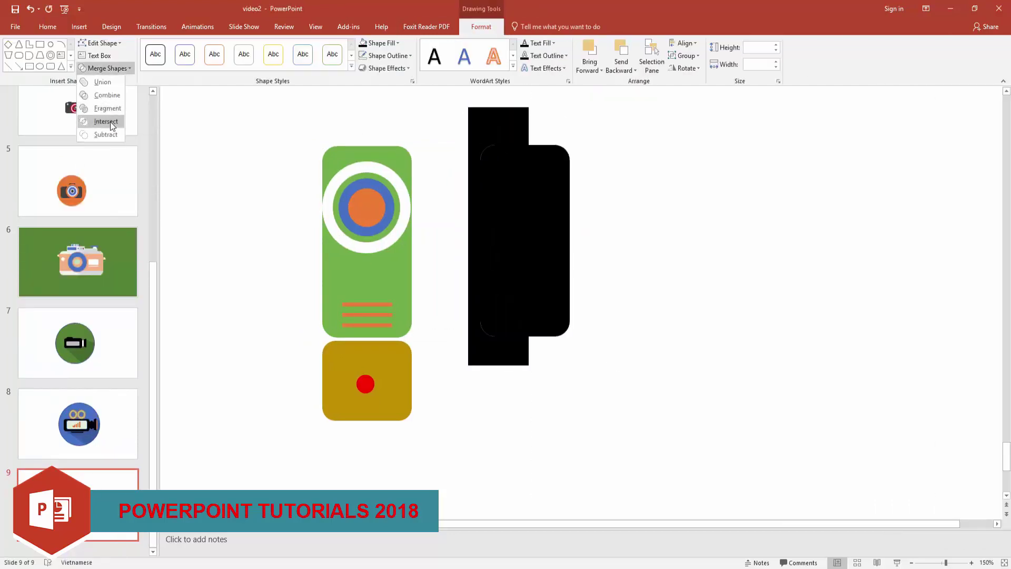
left_click(110, 131)
Redo the subtraction with a repositioned rectangle and move the black right half onto the body.
mouse_move(555, 197)
left_mouse_down()
mouse_move(398, 197)
mouse_move(542, 196)
left_mouse_up()
key("ctrl+z")
key("ctrl+z")
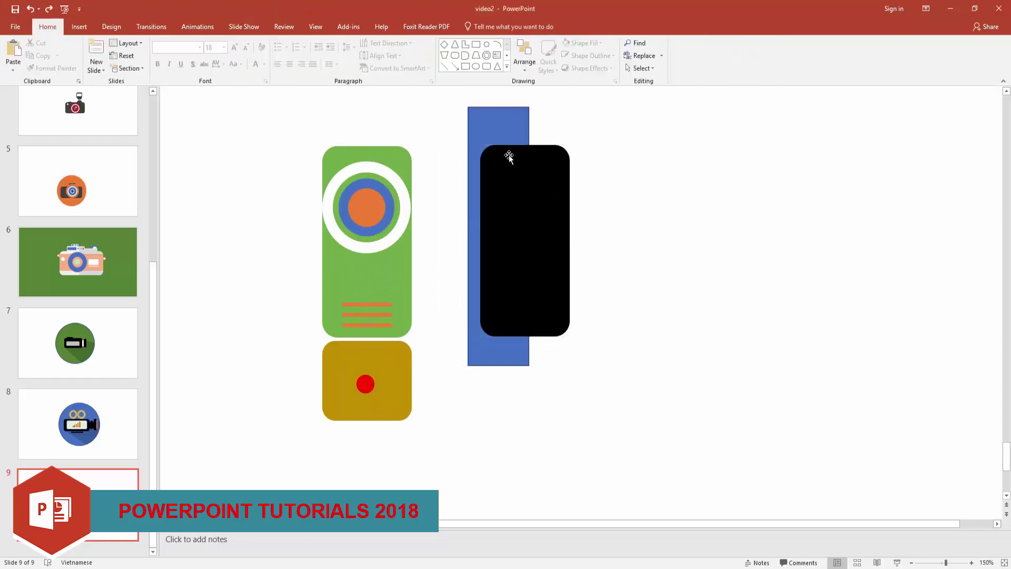
left_click_drag(495, 132, 487, 131)
left_click(106, 68)
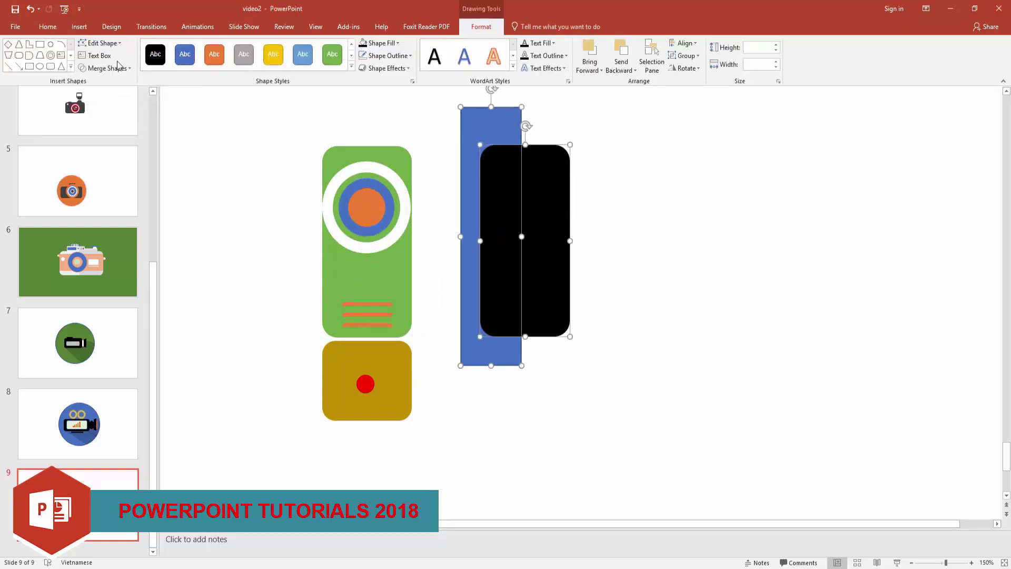
left_click(100, 135)
left_click_drag(545, 226, 392, 199)
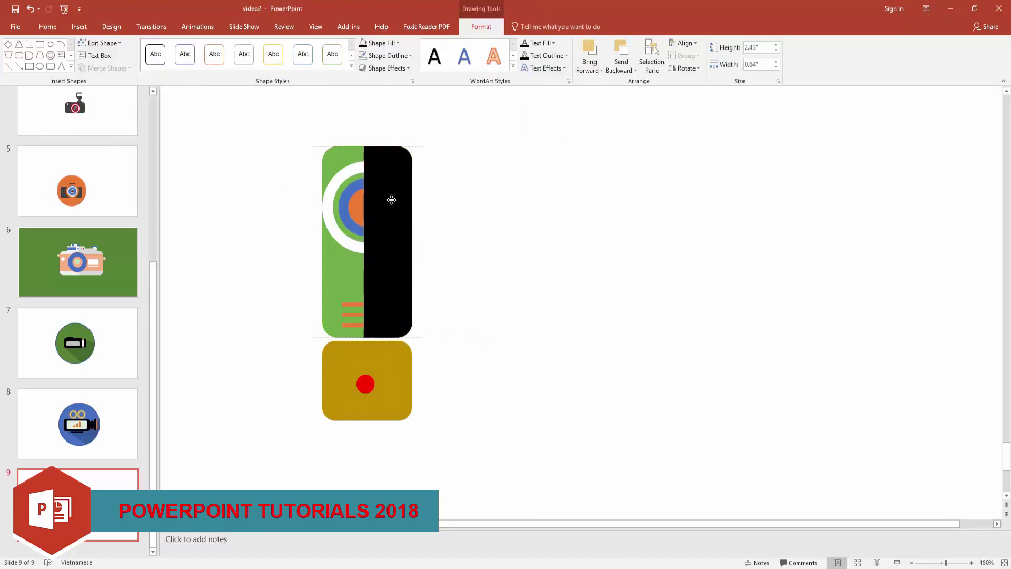
Set the black half to 90% transparency and align it with the body's centre line.
right_click(400, 176)
left_click(437, 378)
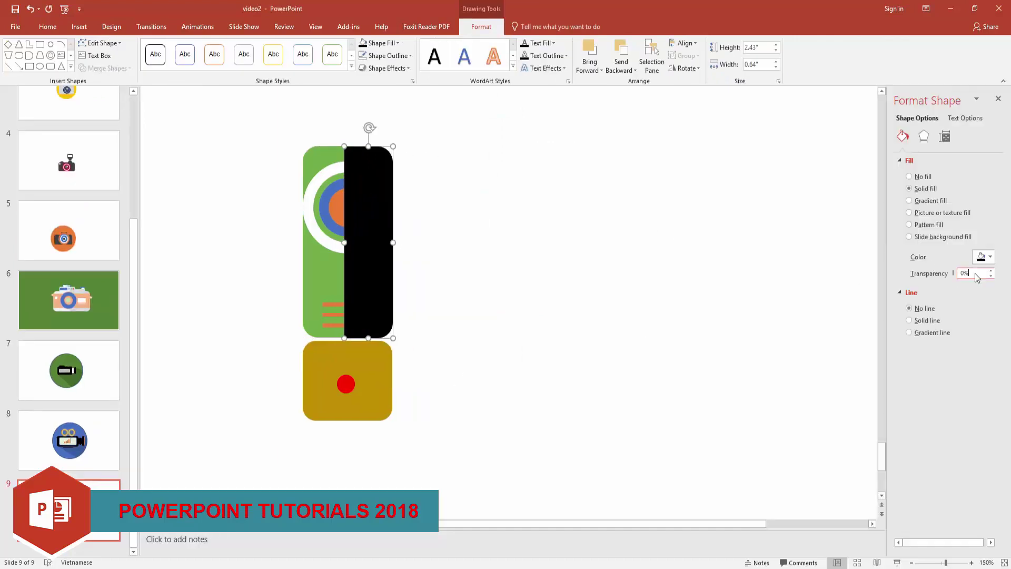
type("90")
key("Return")
left_click(728, 192)
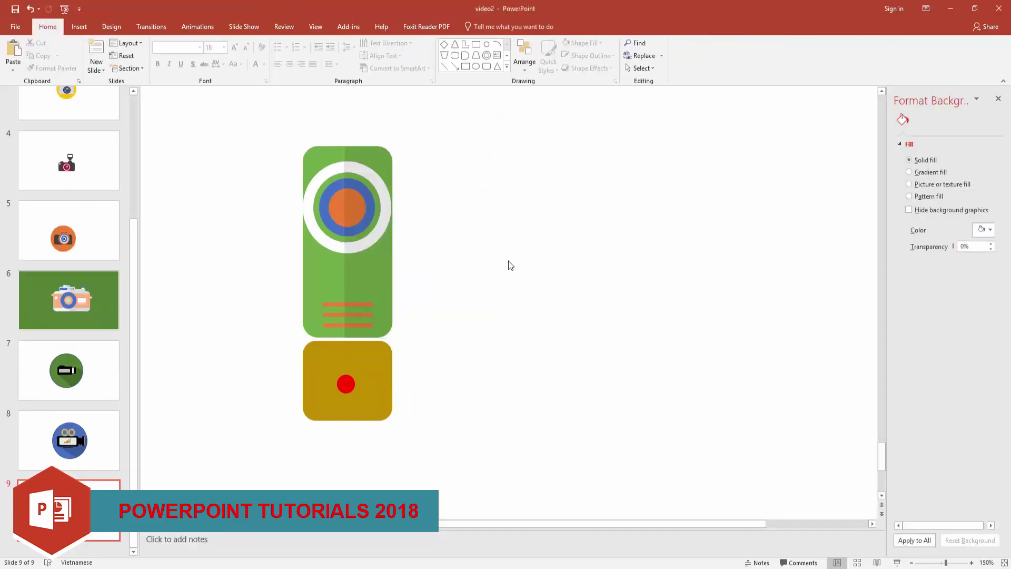
left_click(369, 242)
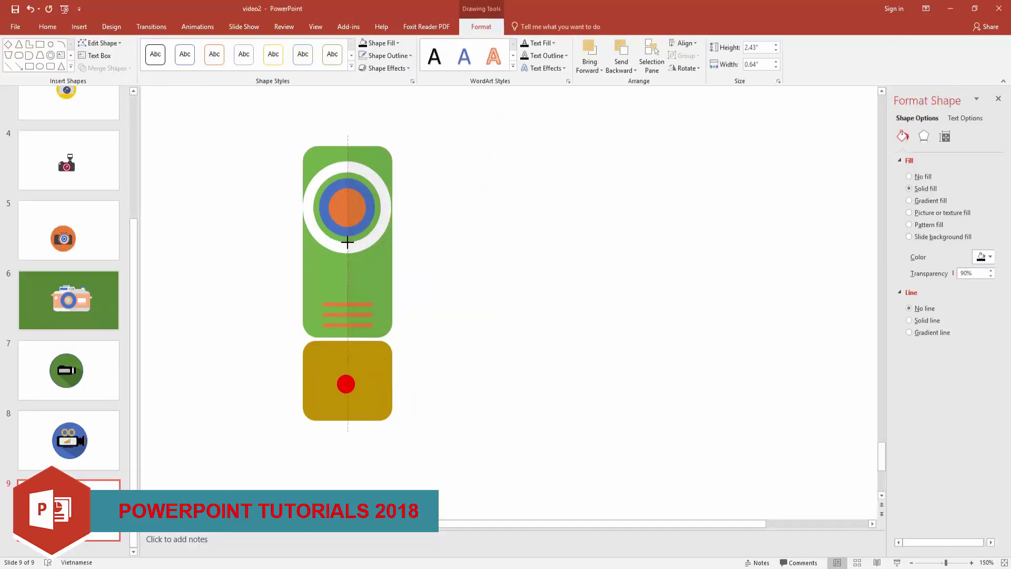
left_click_drag(347, 243, 347, 243)
left_click(545, 237)
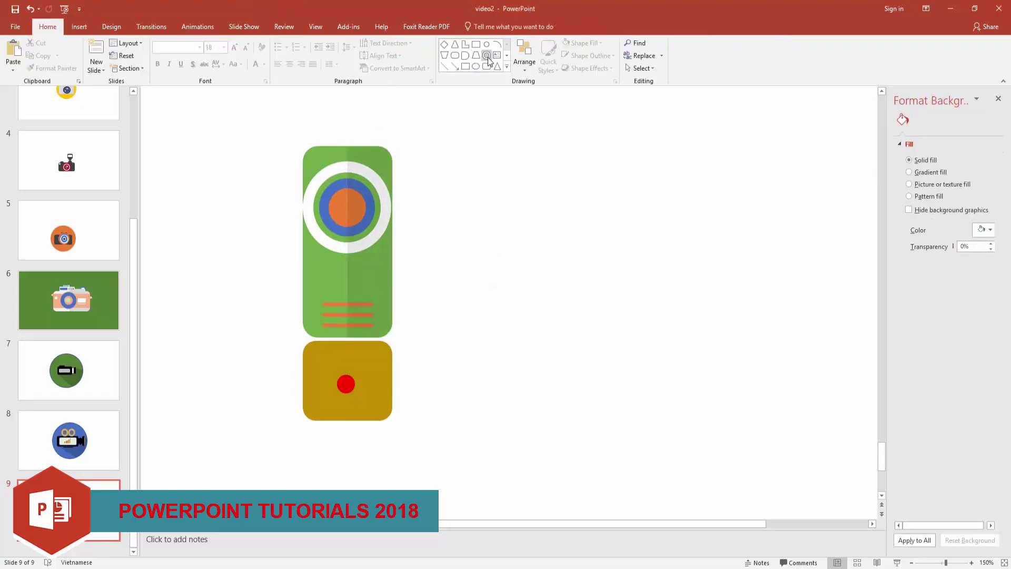
Draw a purple rounded rectangle, enlarge it, and place it beside the body as the flip screen.
left_click_drag(446, 183, 548, 254)
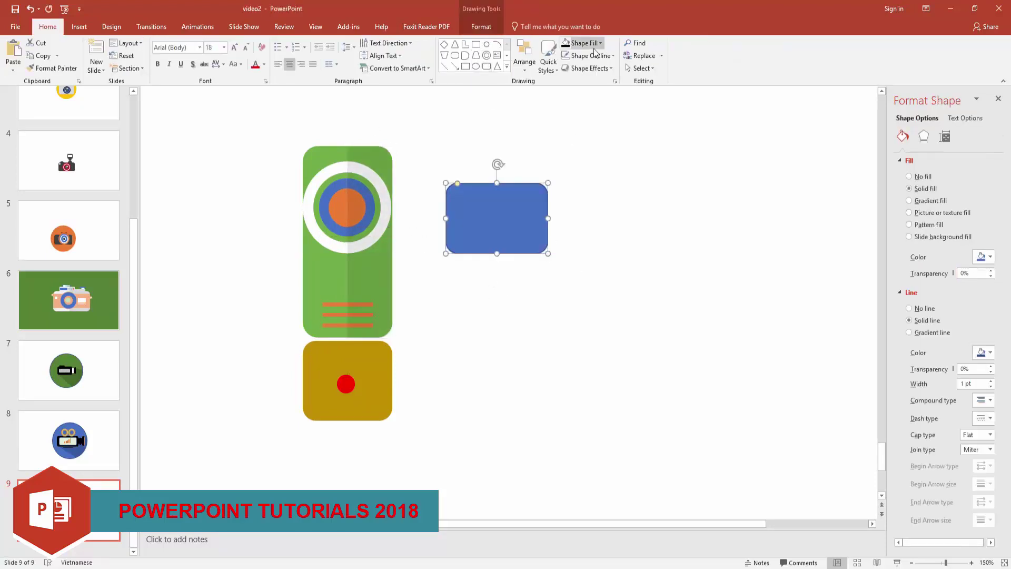
left_click(582, 42)
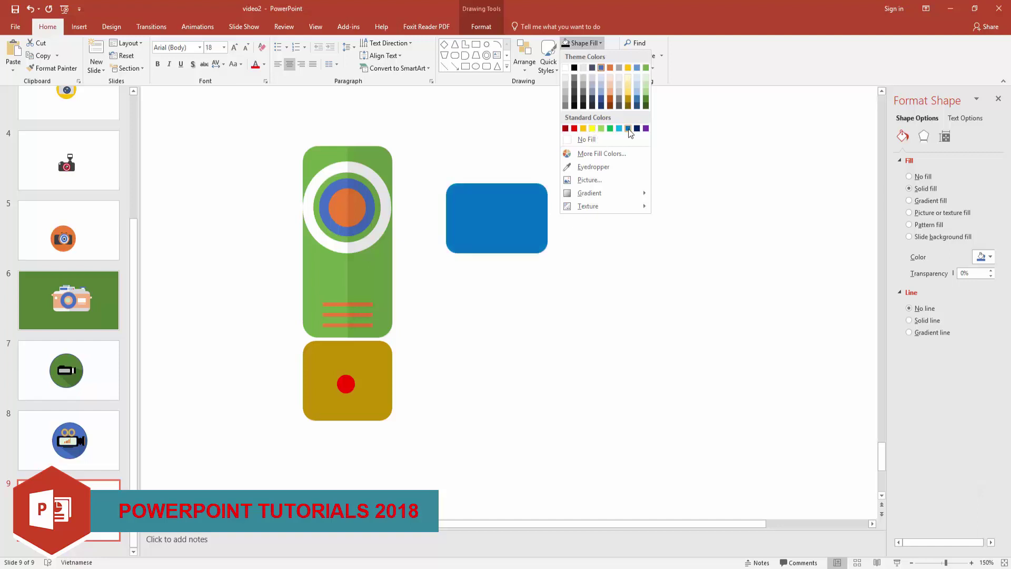
left_click(647, 128)
left_click_drag(548, 184, 569, 172)
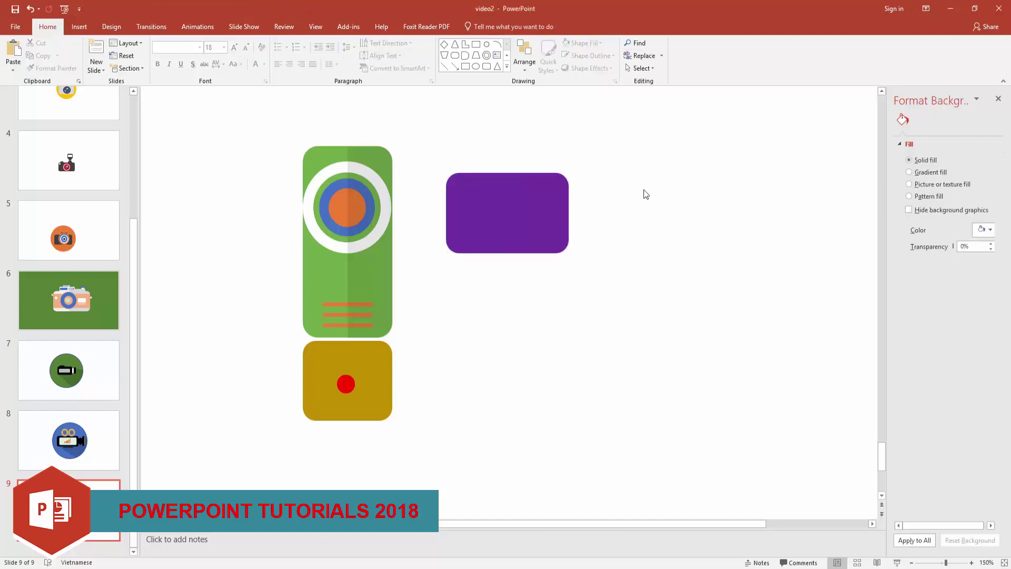
left_click_drag(517, 208, 475, 206)
left_click(610, 165)
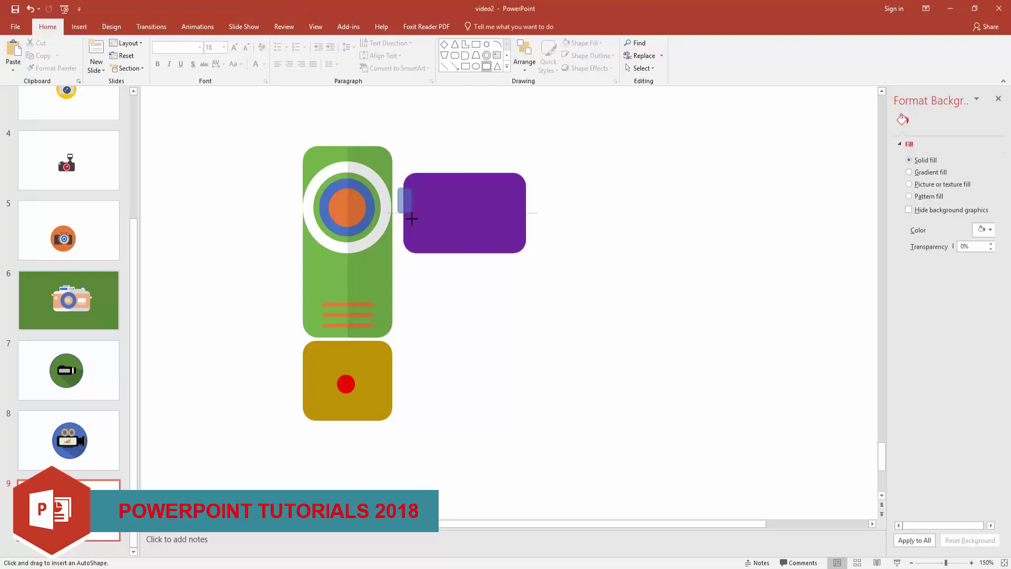
Add a small green hinge between body and screen, and draw a bar inside the screen.
left_click_drag(410, 235, 411, 236)
left_click(579, 43)
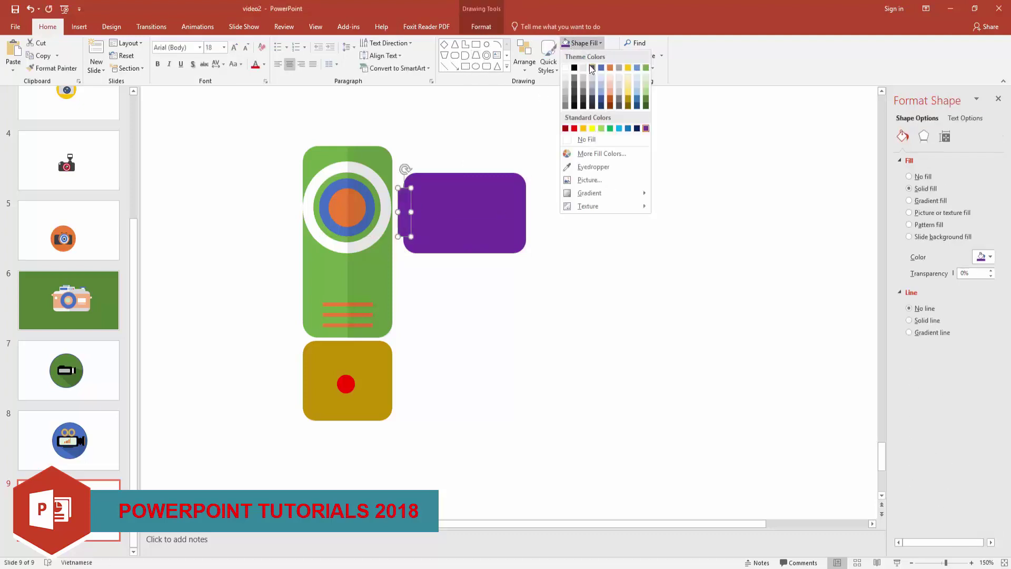
left_click(646, 67)
left_click(490, 203, "shift")
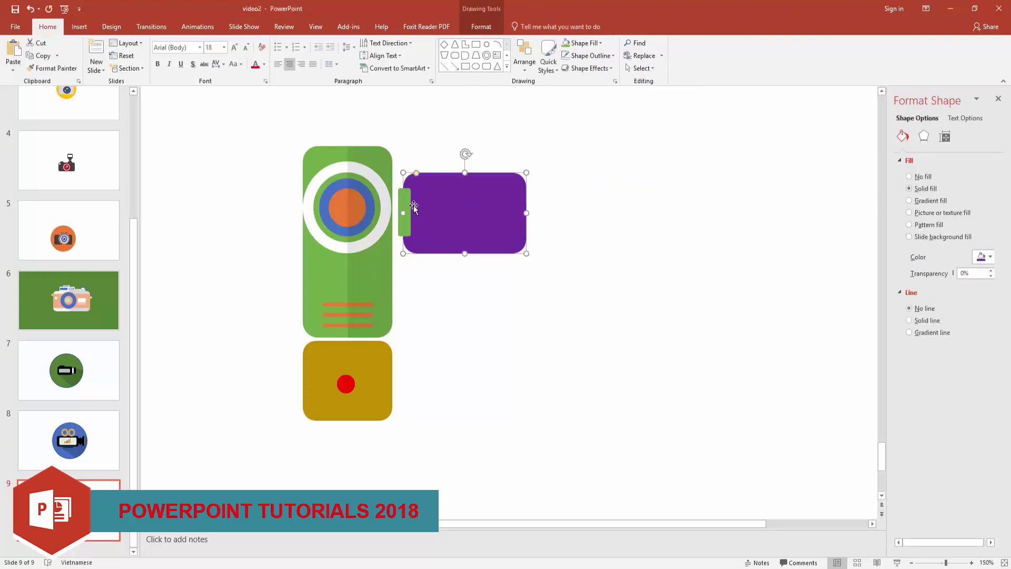
left_click(600, 206)
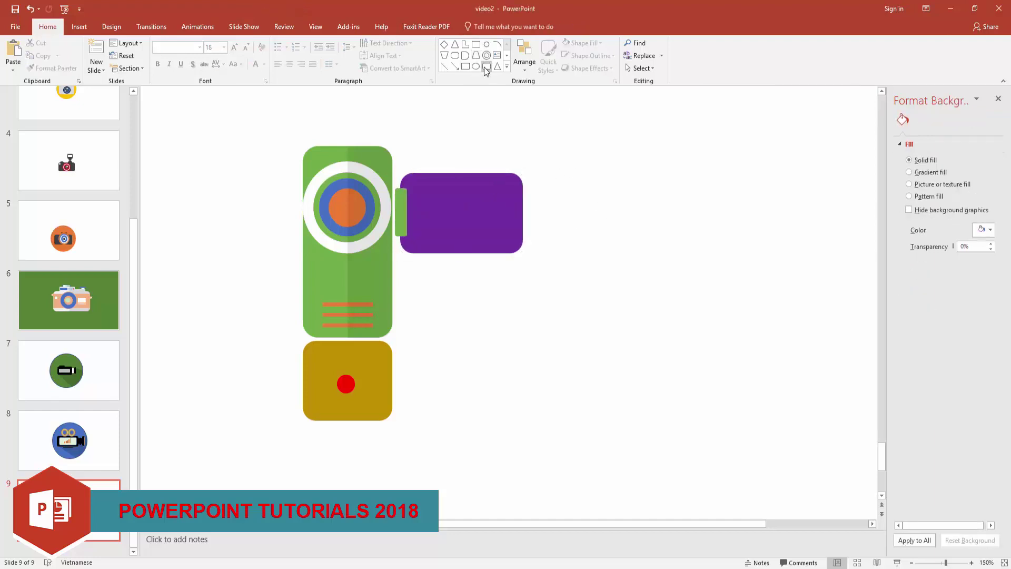
left_click_drag(407, 205, 498, 222)
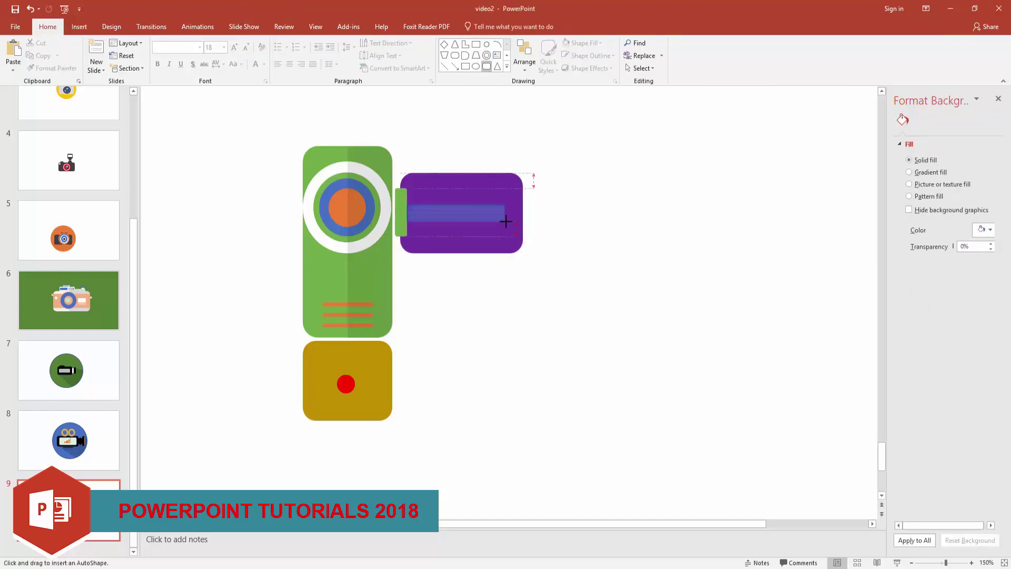
Add a half-round cap at the right end of the bar inside the purple screen.
left_click(596, 210)
left_click(451, 212)
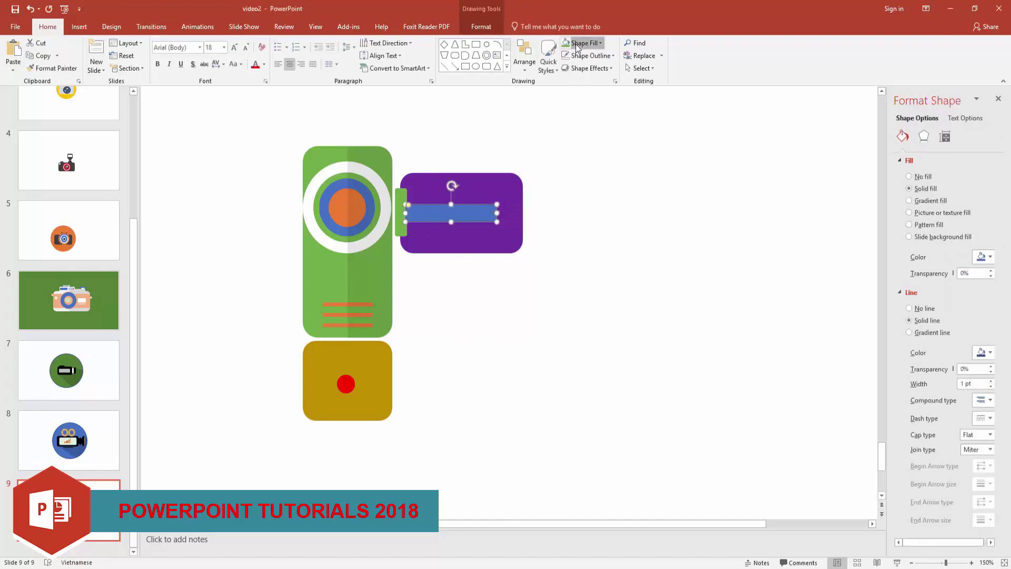
left_click(506, 67)
left_click(536, 154)
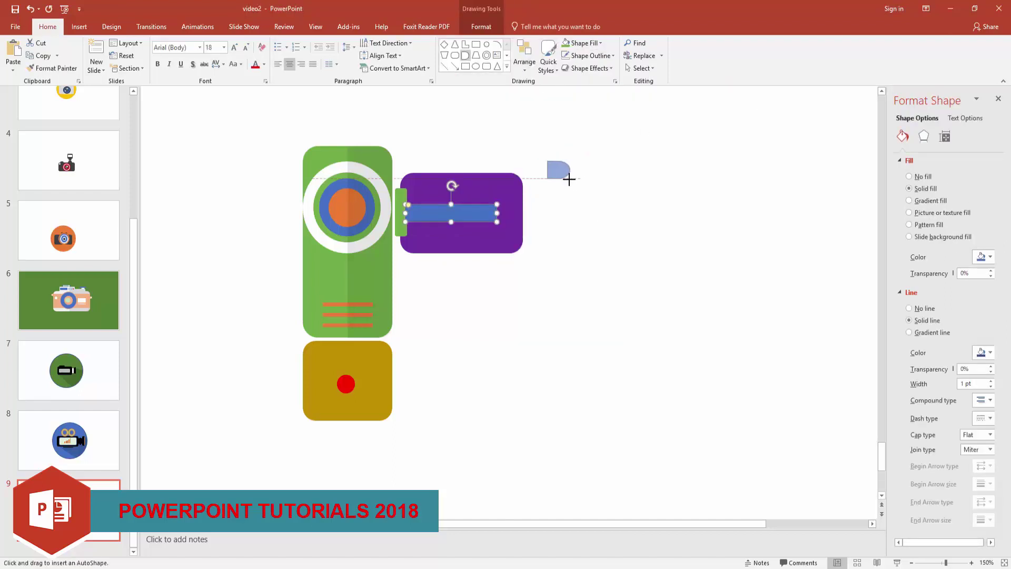
left_click_drag(555, 170, 503, 211)
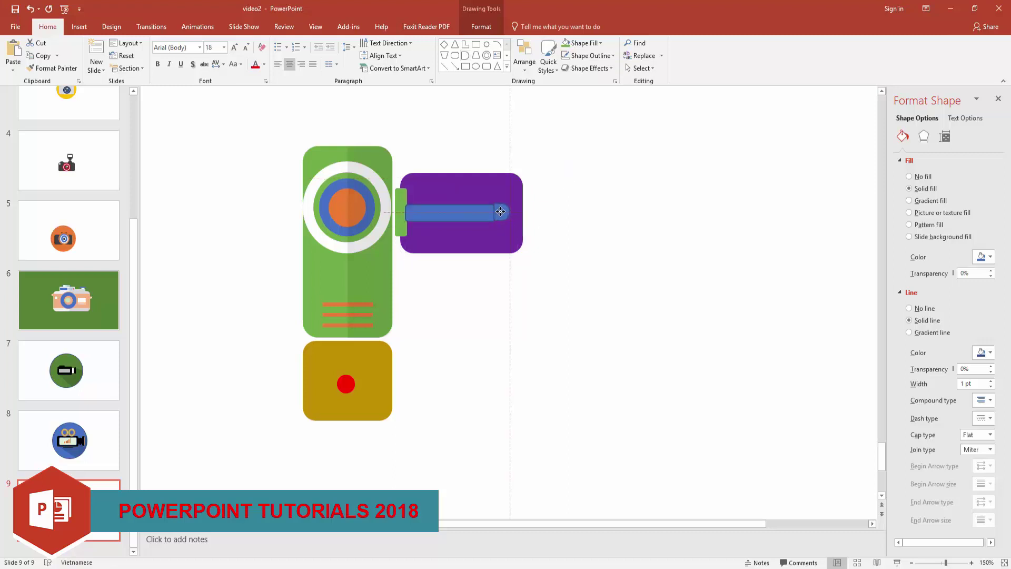
left_click(584, 210)
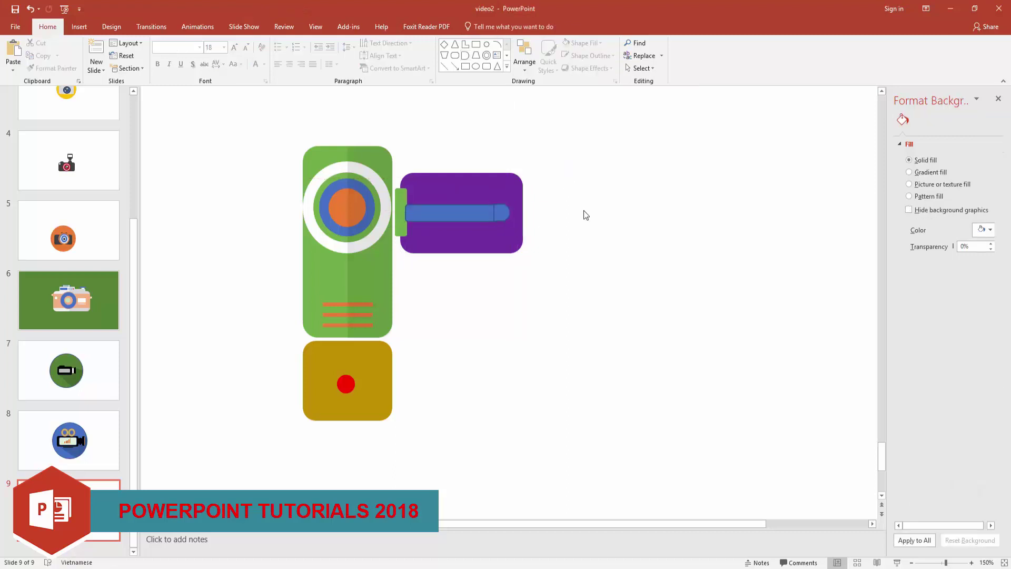
Give the bar and cap a white 2.25 pt outline with no fill.
left_click(485, 214)
left_click(580, 43)
left_click(590, 55)
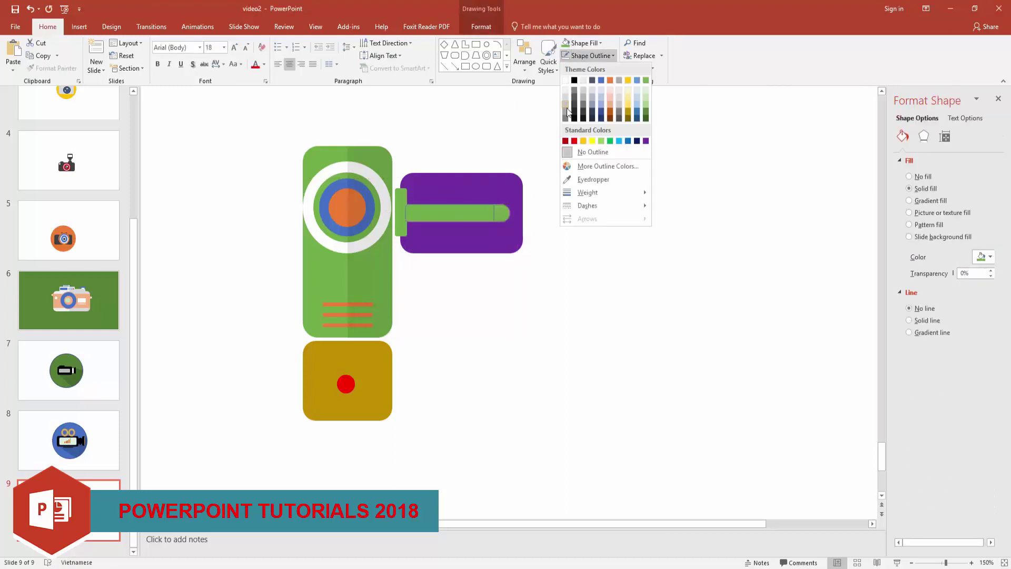
left_click(565, 81)
left_click(579, 42)
left_click(593, 139)
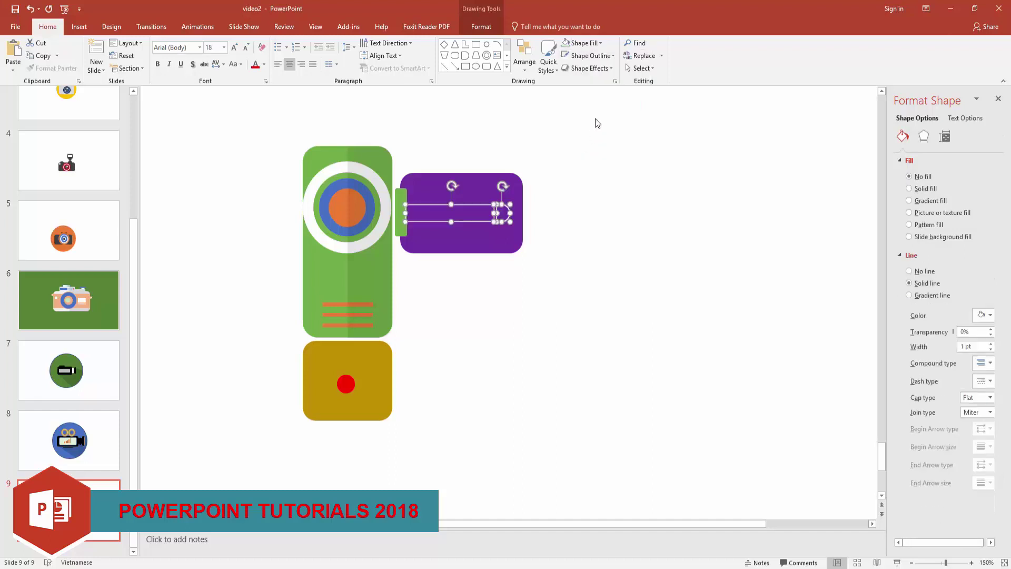
left_click(590, 56)
left_click(695, 253)
left_click(529, 194)
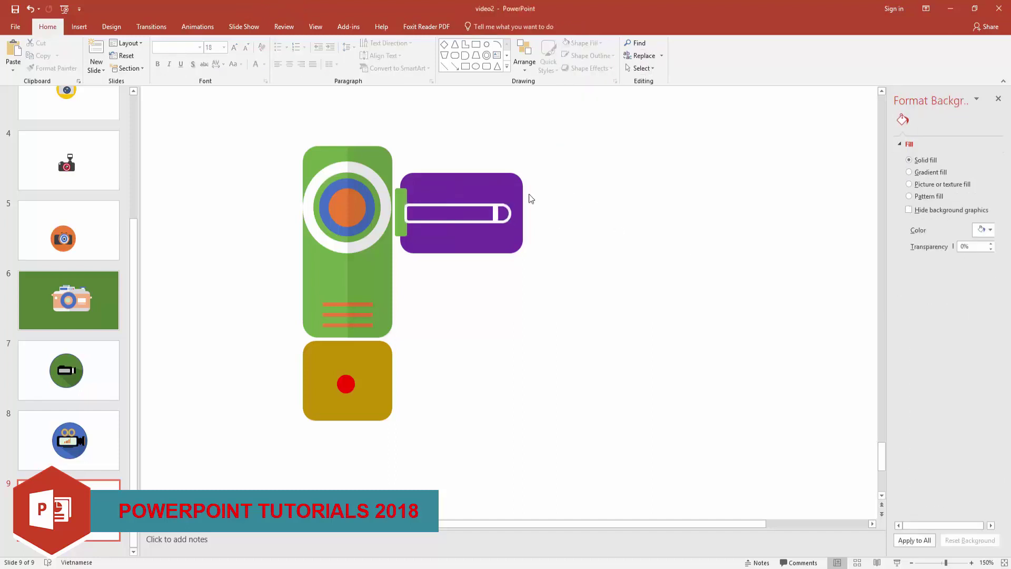
Bring the small green hinge to the front, over the bar.
left_click(502, 215)
left_click(580, 43)
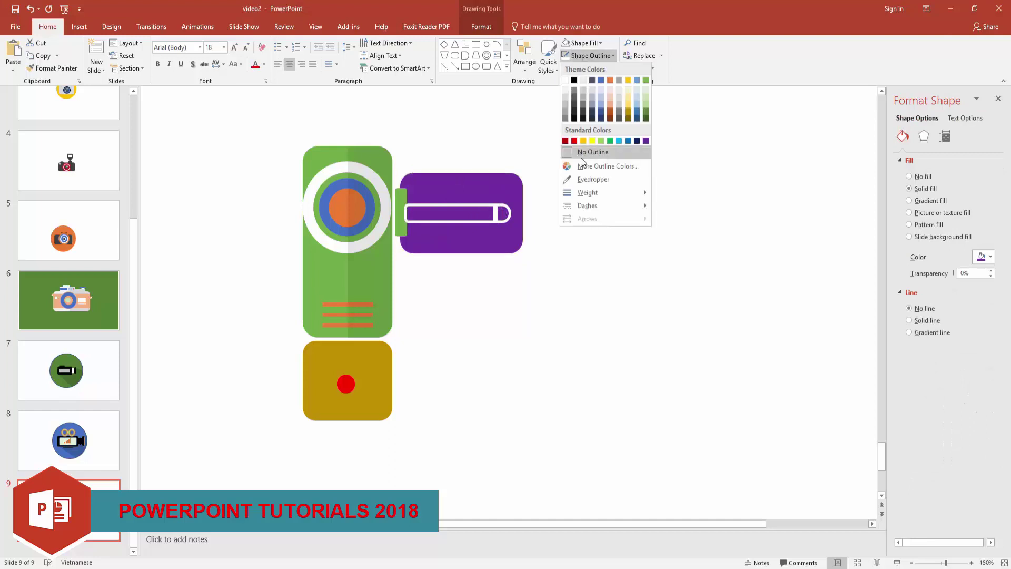
left_click(432, 207)
left_click(432, 207)
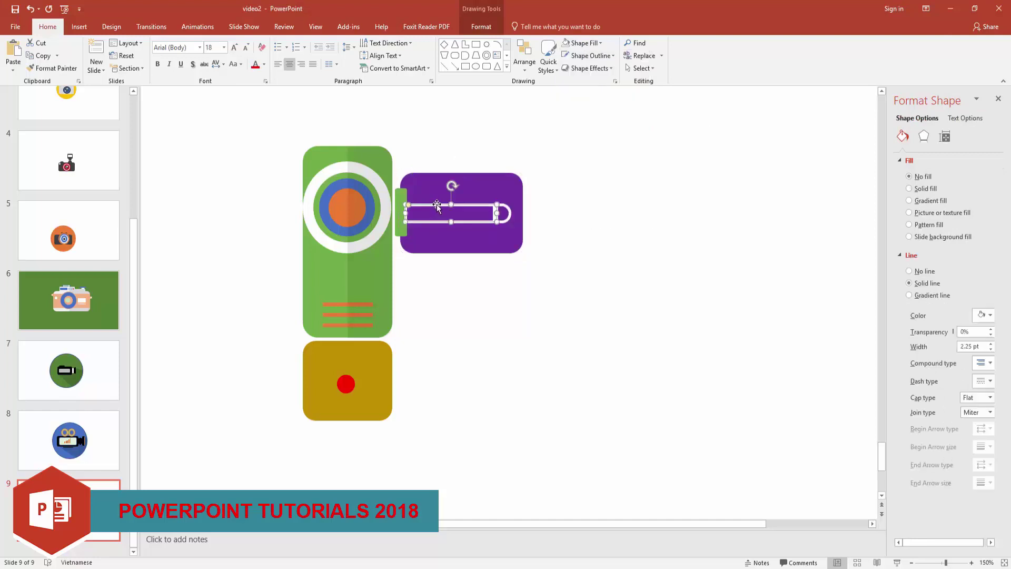
left_click(509, 208, "shift")
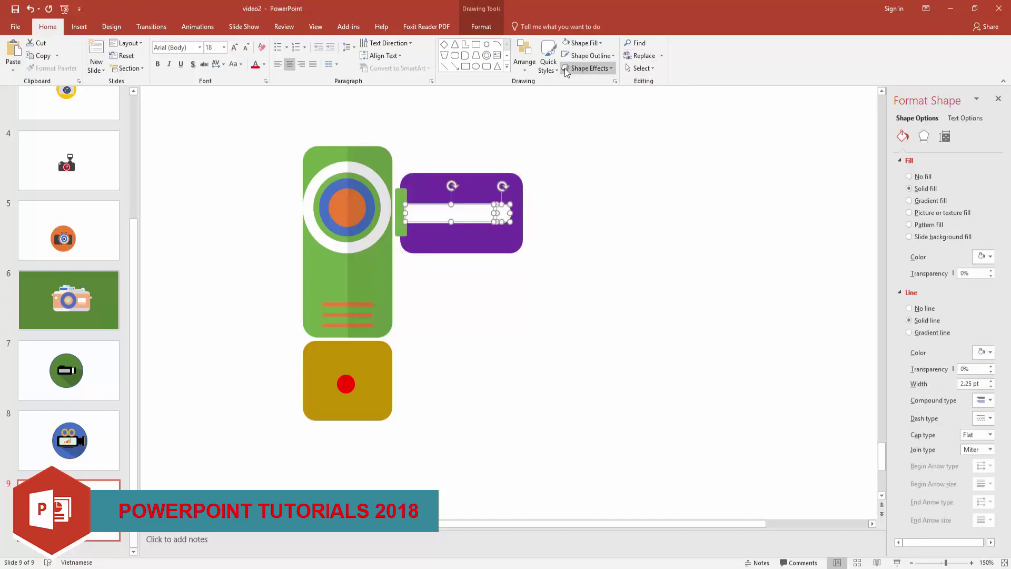
left_click(631, 159)
right_click(401, 198)
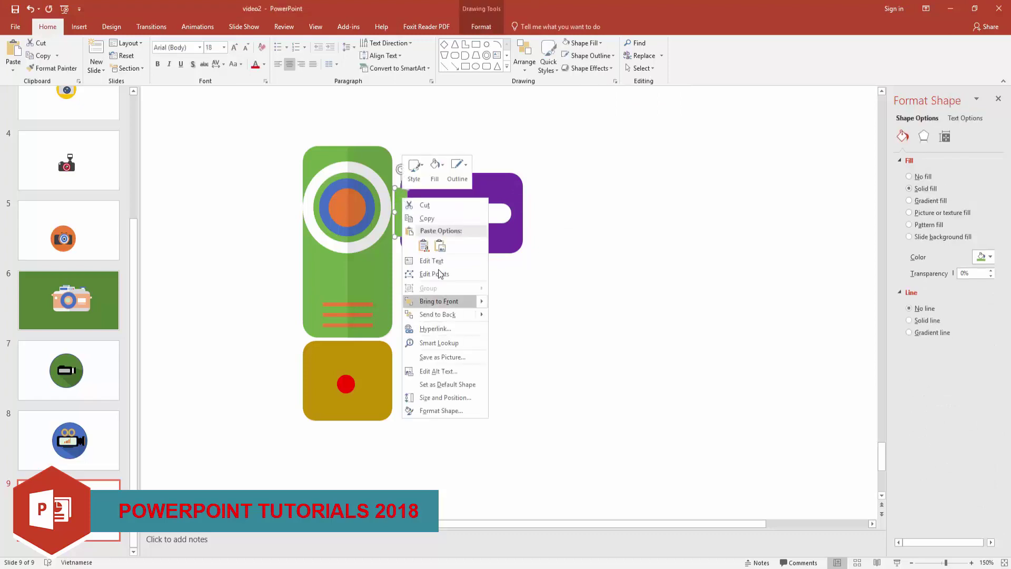
left_click(444, 299)
left_click(645, 237)
Add a red circle at the bar's right end and duplicate the purple screen.
mouse_move(574, 193)
left_mouse_down()
mouse_move(592, 212)
mouse_move(497, 213)
left_mouse_up()
left_click(600, 43)
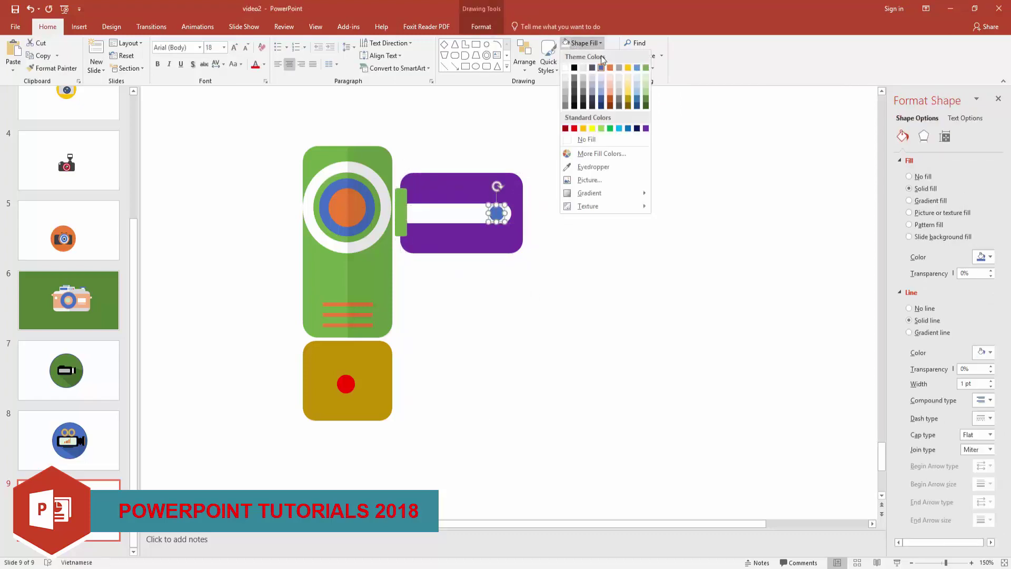
left_click(573, 128)
left_click(619, 130)
key("Tab")
Duplicate the purple screen rectangle, move the copy right, and fill it black.
key("ctrl+d")
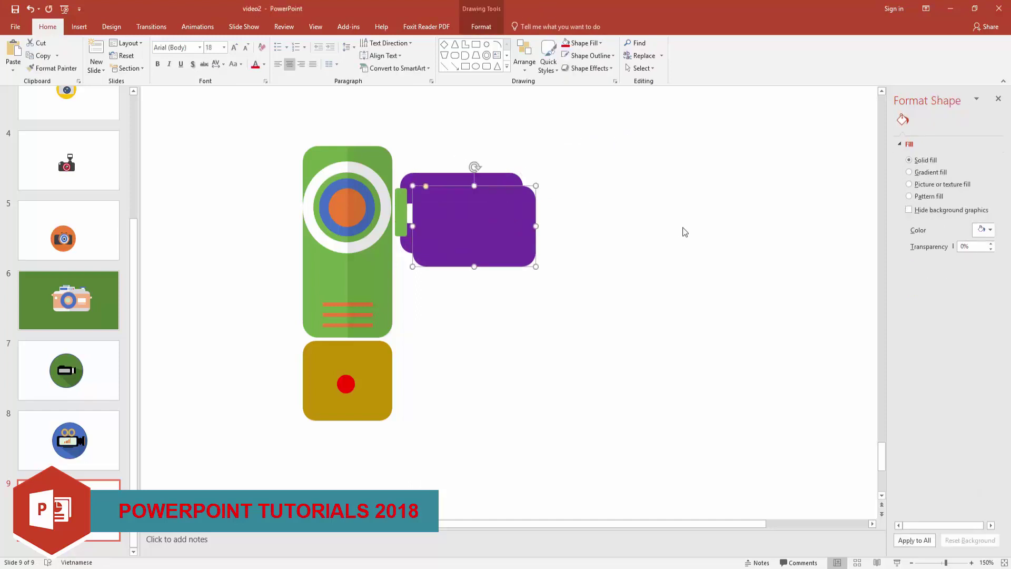
left_click_drag(474, 231, 606, 235)
right_click(621, 218)
key("Escape")
left_click(998, 98)
left_click(590, 43)
left_click(574, 67)
left_click(518, 132)
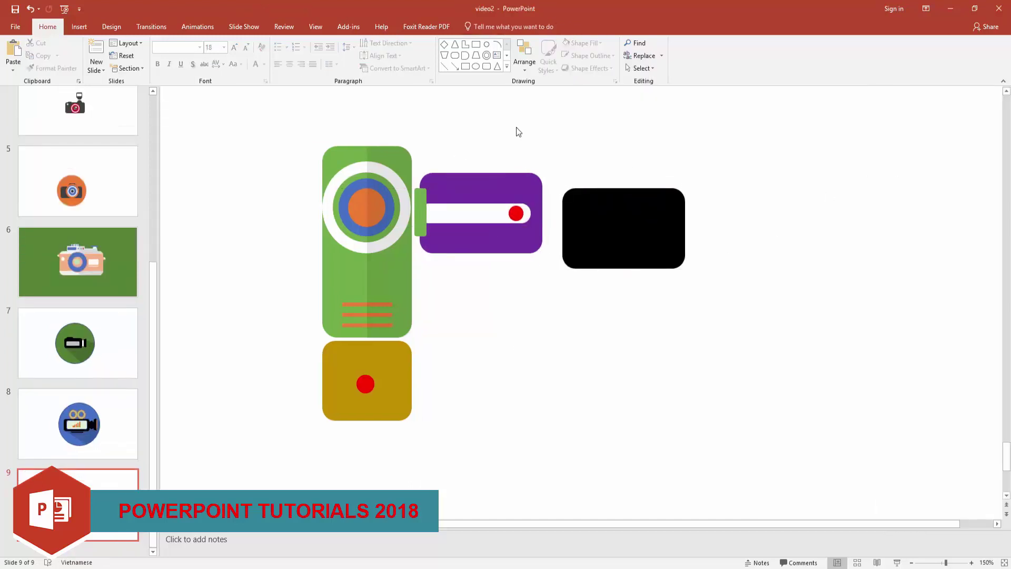
Draw a large diamond and rotate and position it overlapping the black rectangle.
left_click_drag(594, 131, 797, 326)
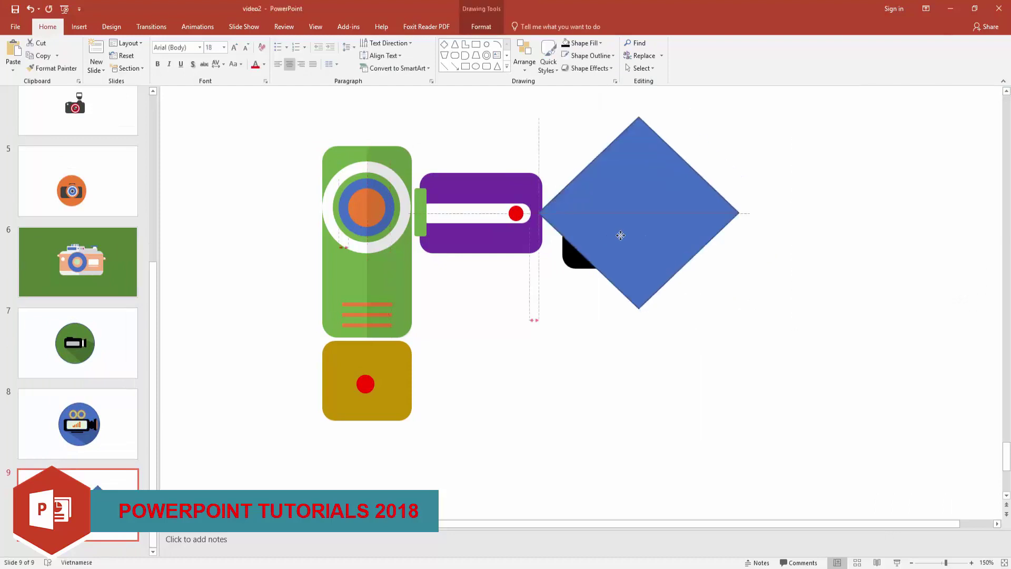
left_click_drag(766, 247, 640, 196)
scroll(640, 196, "down", 5)
left_click_drag(619, 134, 637, 139)
left_click_drag(634, 239, 633, 240)
left_click_drag(695, 172, 705, 158)
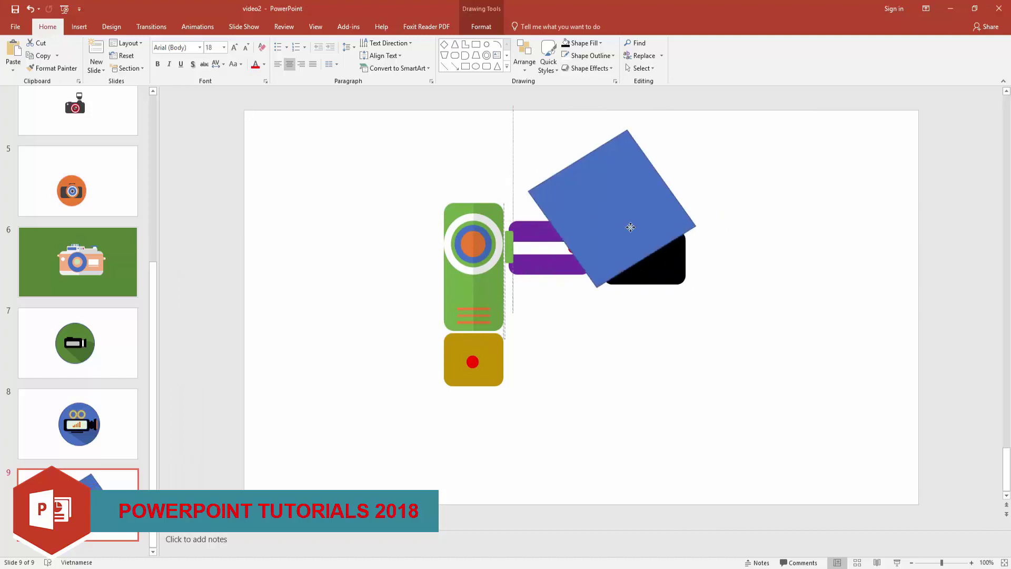
left_click_drag(630, 226, 632, 229)
Subtract the diamond from the black rectangle with Merge Shapes, leaving a black triangle.
right_click(648, 263)
key("Escape")
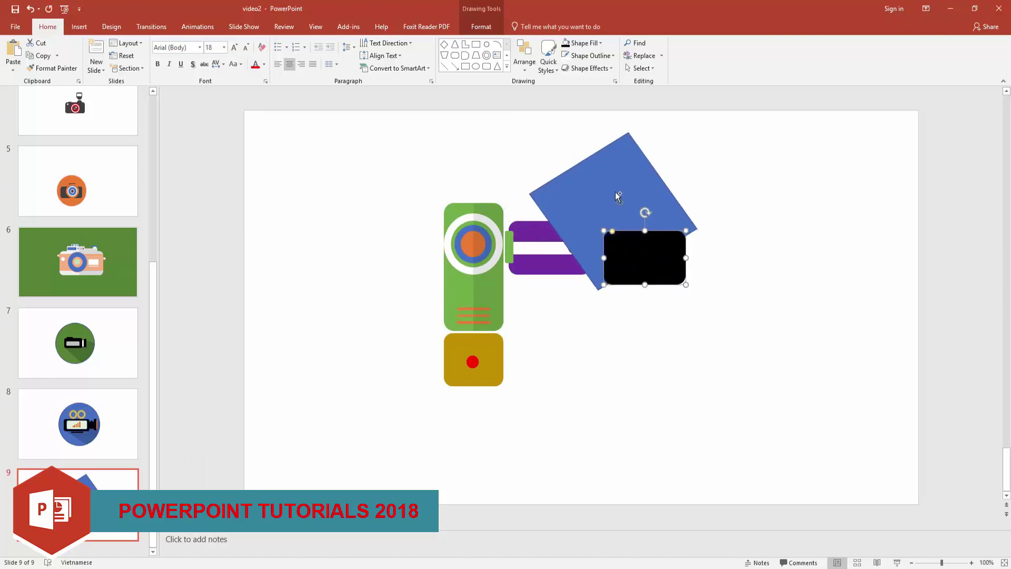
left_click(632, 200, "shift")
left_click(481, 27)
left_click(104, 68)
left_click(104, 135)
Fit the black triangle over the purple flip screen at 80% transparency.
left_click_drag(661, 273, 564, 260)
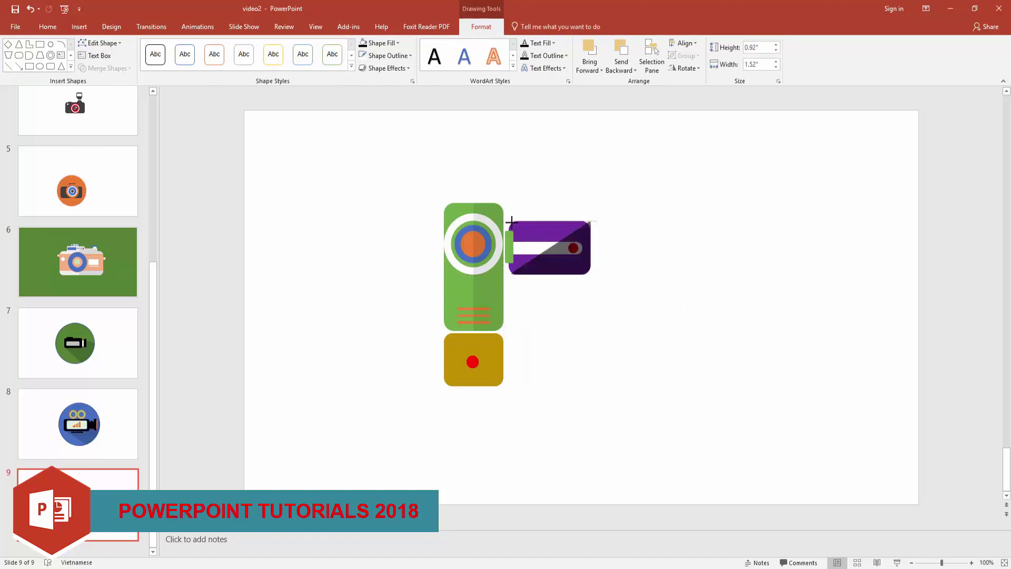
left_click_drag(511, 219, 588, 220)
right_click(571, 240)
left_click(611, 440)
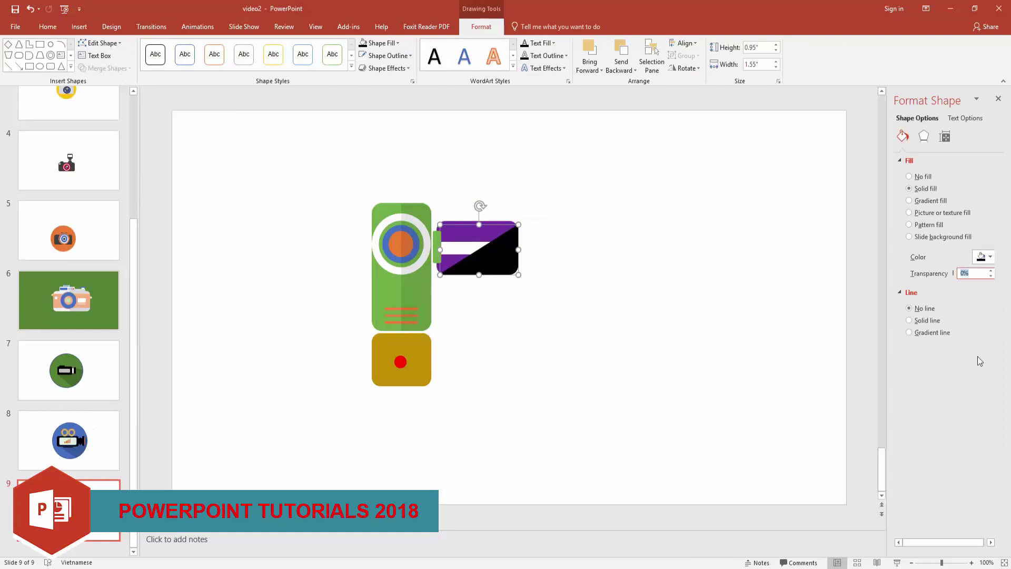
type("80")
Place the translucent highlight onto the purple screen and bring up the full shapes gallery.
left_click(733, 247)
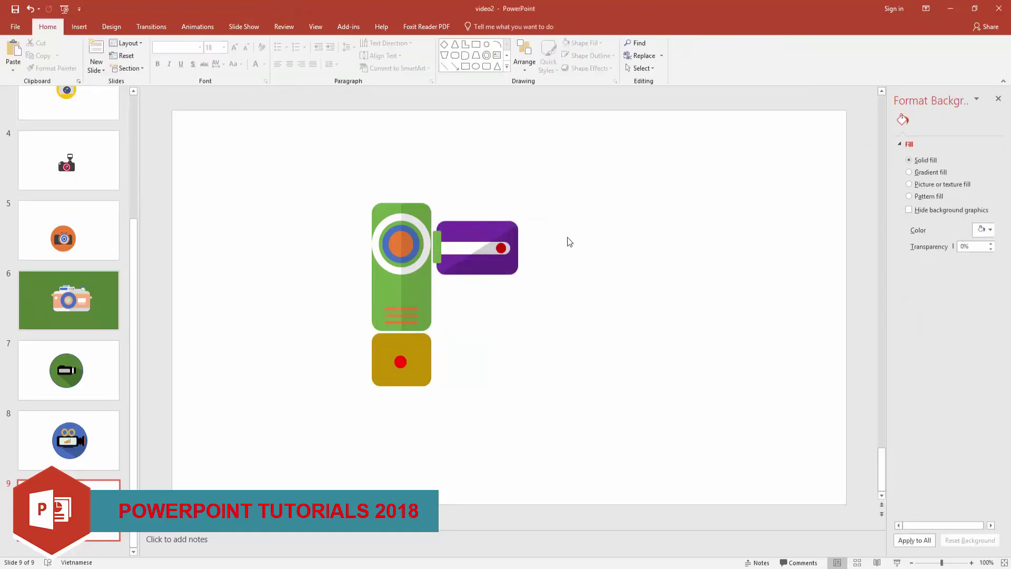
mouse_move(567, 237)
left_mouse_down()
mouse_move(571, 264)
mouse_move(499, 257)
left_mouse_up()
right_click(501, 248)
left_click(579, 277)
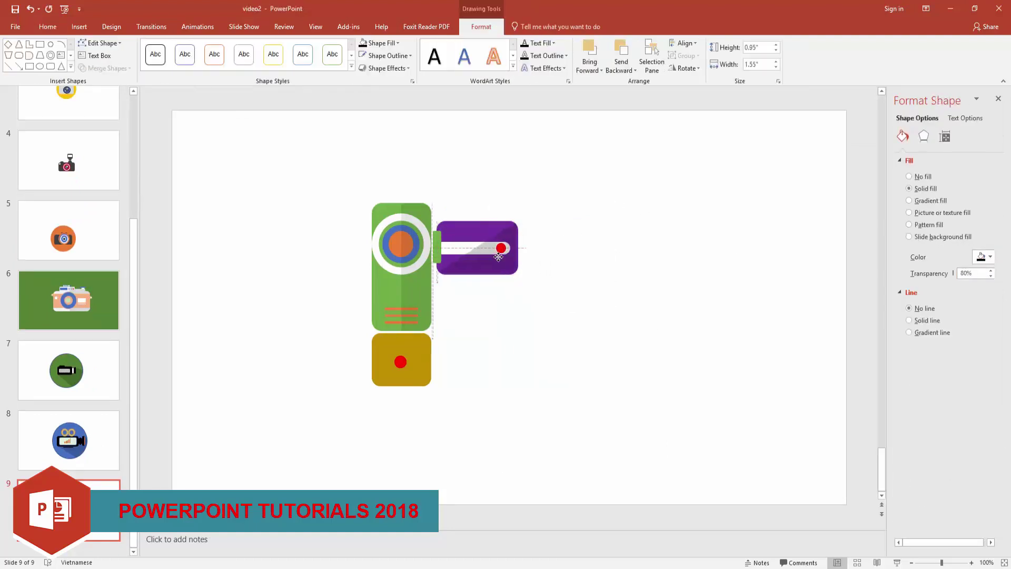
left_click(681, 311)
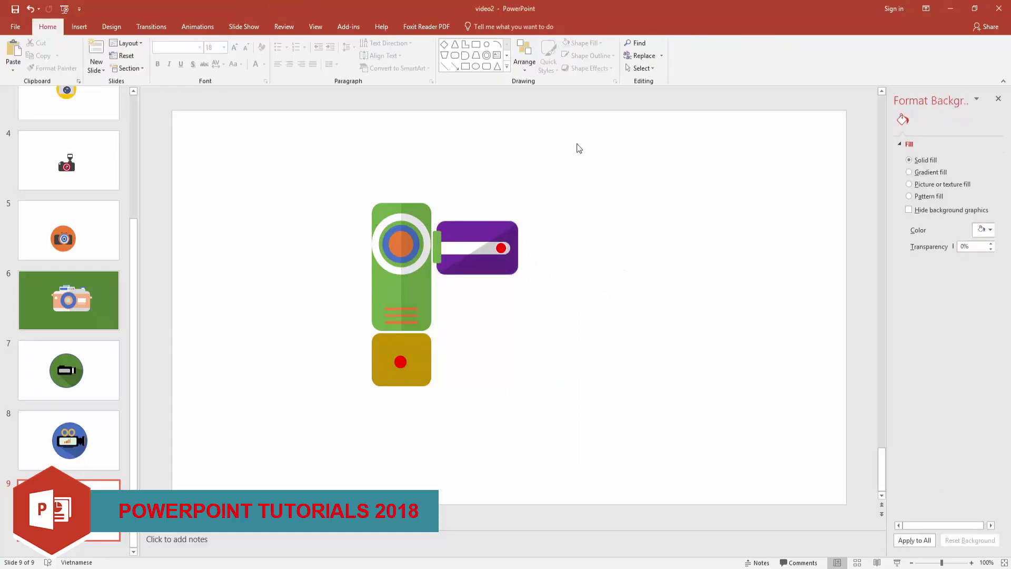
left_click(504, 67)
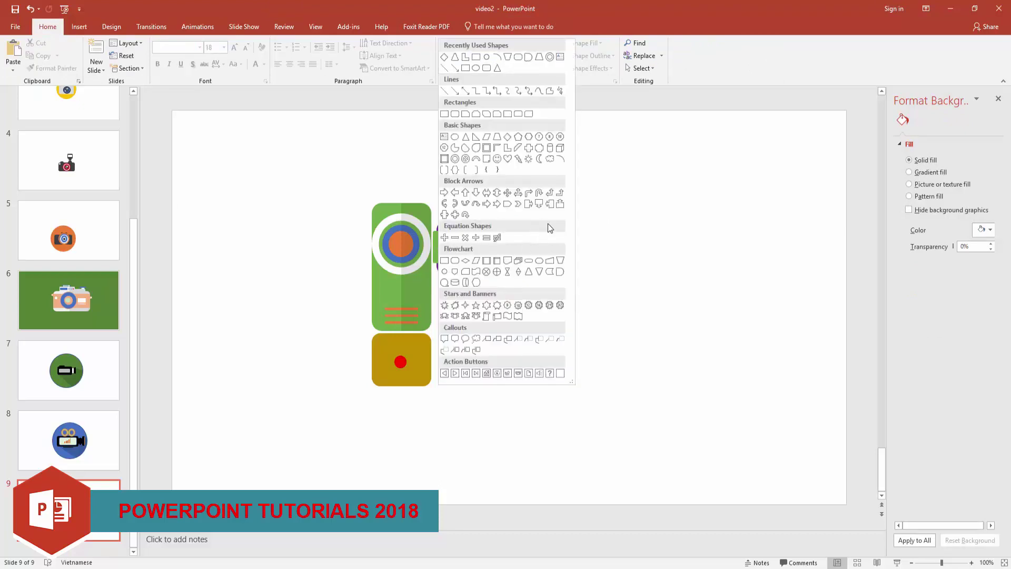
Group all the camcorder parts with Ctrl+G and move the group toward the slide centre.
left_click(604, 192)
left_click_drag(548, 156, 369, 390)
key("ctrl+g")
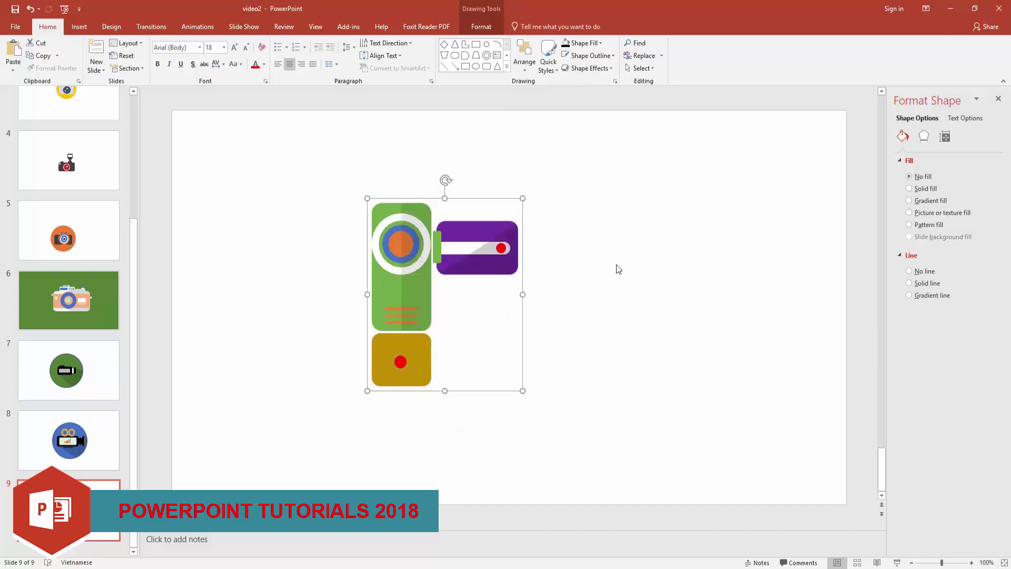
left_click_drag(476, 248, 528, 260)
left_click(618, 334)
Draw a large circle beside the camcorder and fill it light blue.
left_click(480, 69)
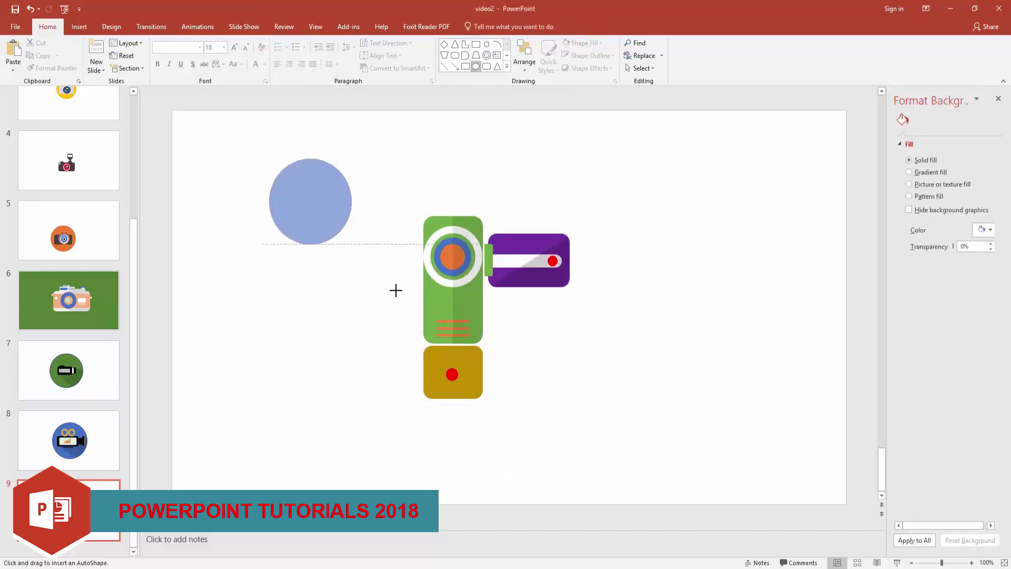
left_click_drag(265, 158, 470, 369)
left_click_drag(363, 272, 291, 250)
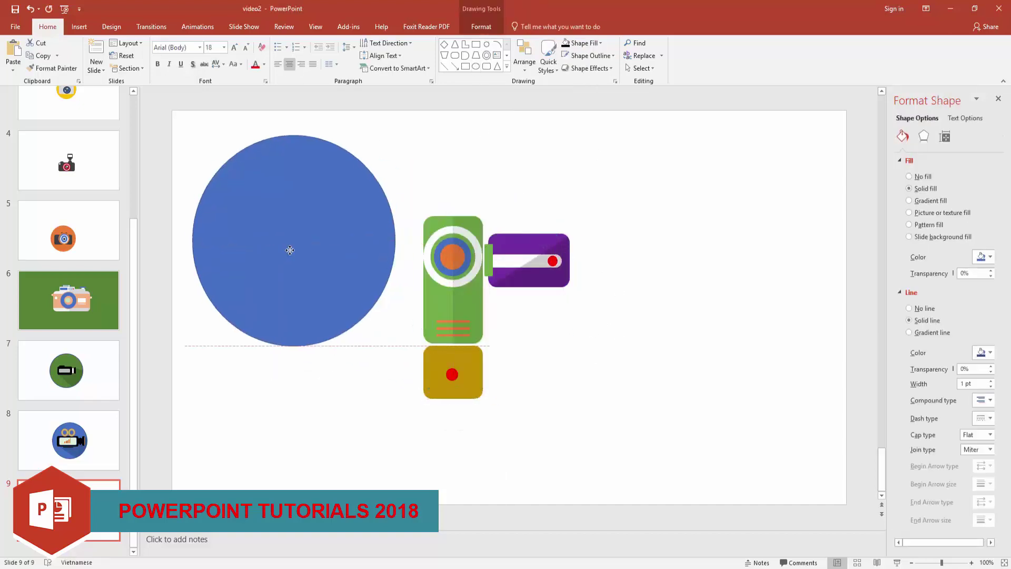
left_click(600, 44)
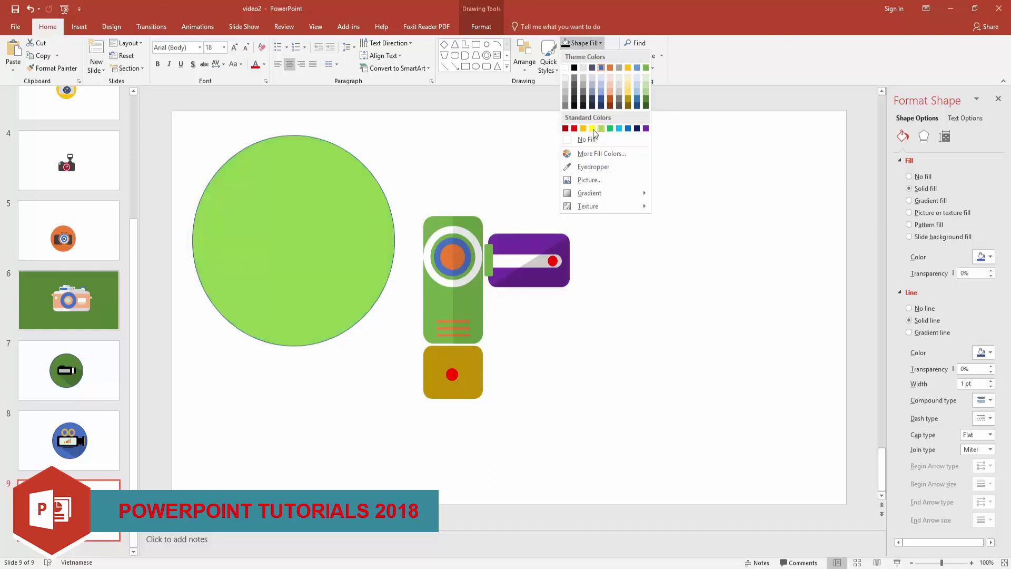
left_click(640, 94)
left_click(620, 166)
Bring the camcorder in front of the circle, set it on the circle, and centre both.
mouse_move(627, 215)
left_mouse_down()
mouse_move(615, 319)
mouse_move(416, 405)
left_mouse_up()
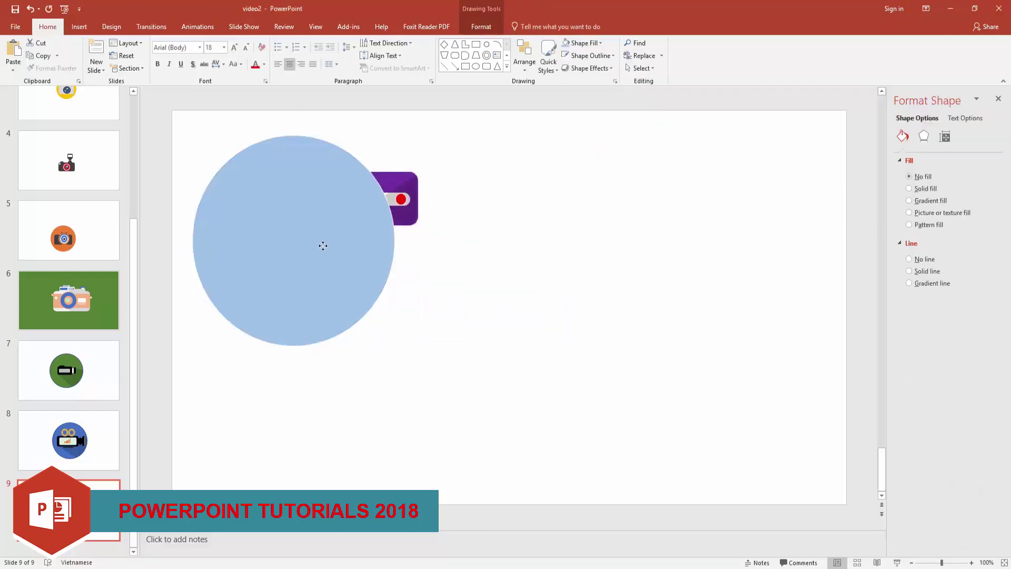
right_click(446, 259)
left_click(485, 339)
left_click_drag(556, 389, 368, 312)
left_click_drag(378, 267, 573, 324)
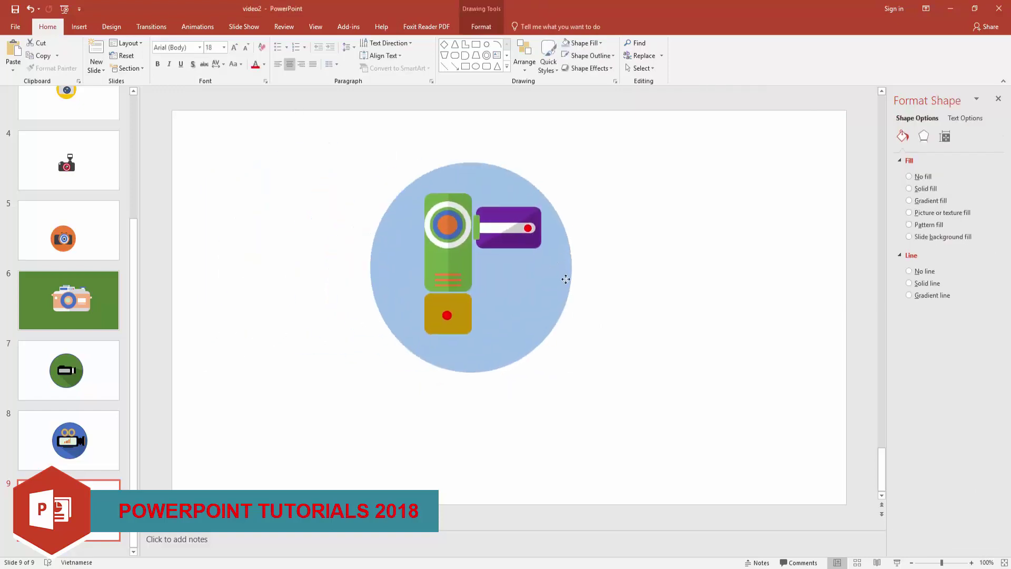
left_click(674, 288)
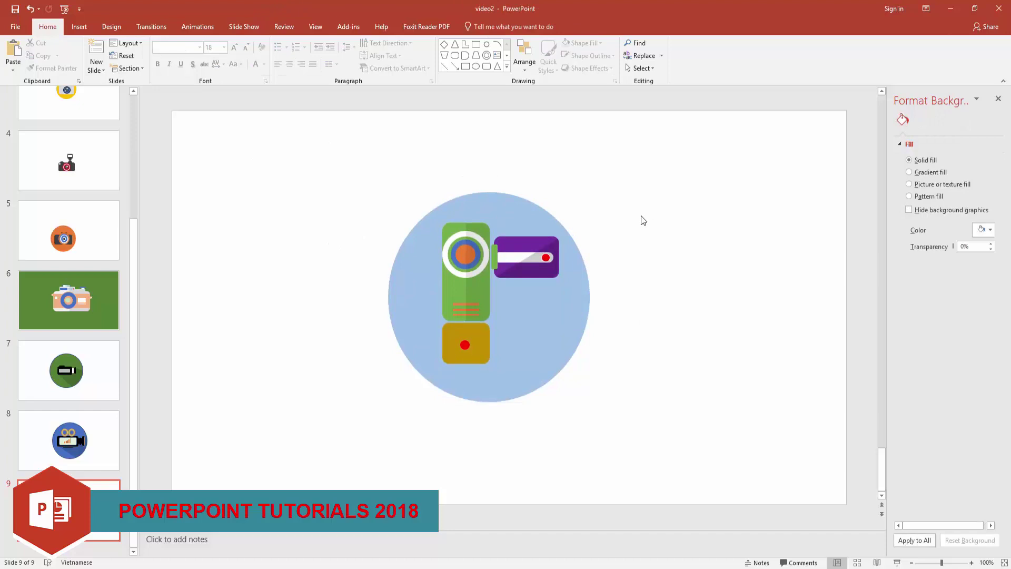
Draw an outline-free diamond right of the circle and enter Edit Points mode.
left_click(444, 46)
left_click_drag(609, 230, 783, 476)
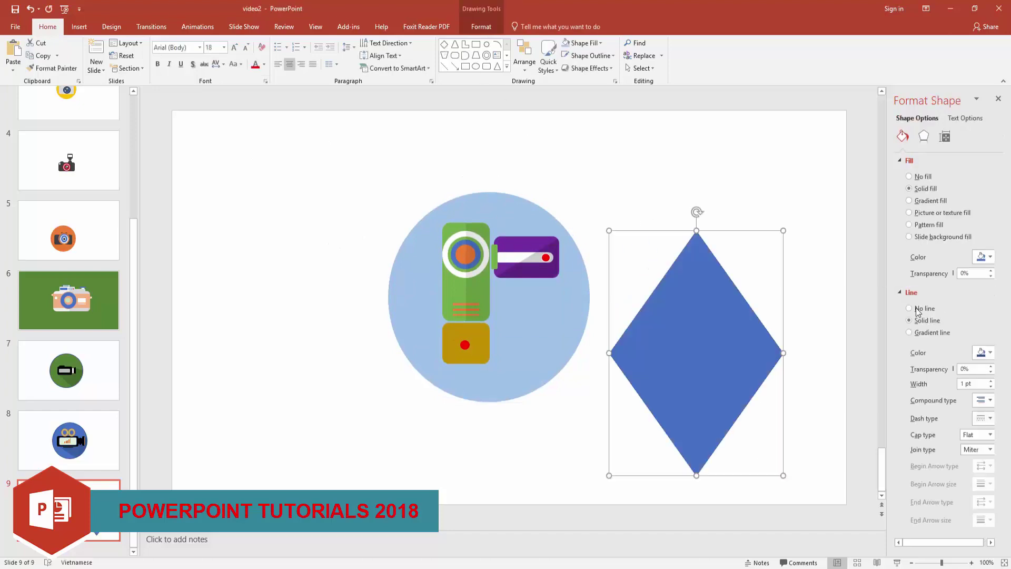
left_click(918, 312)
right_click(679, 310)
left_click(720, 384)
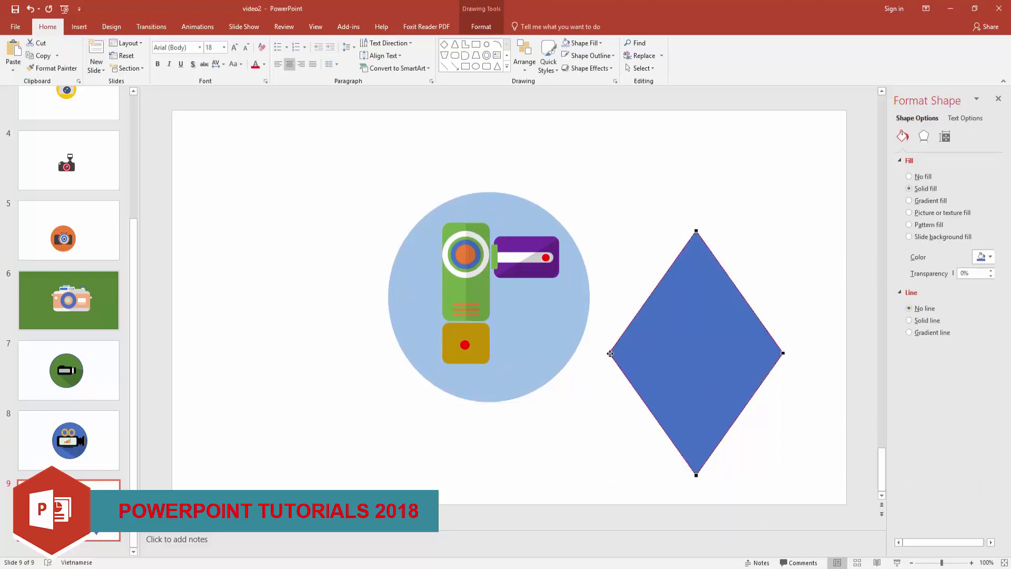
Reshape the diamond's points into a long diagonal shadow trailing from the camcorder.
left_click_drag(610, 353, 445, 359)
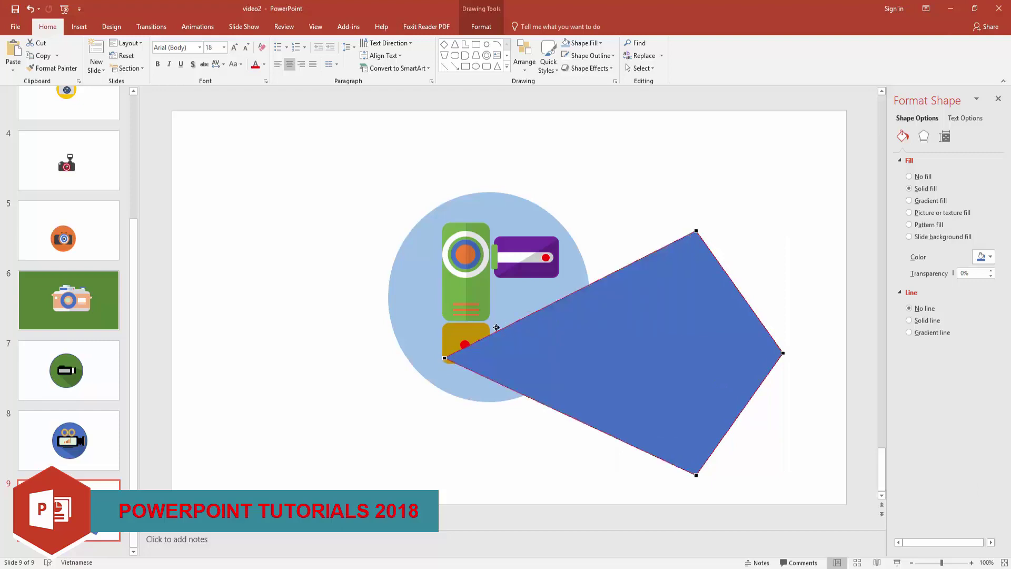
left_click_drag(453, 298, 451, 226)
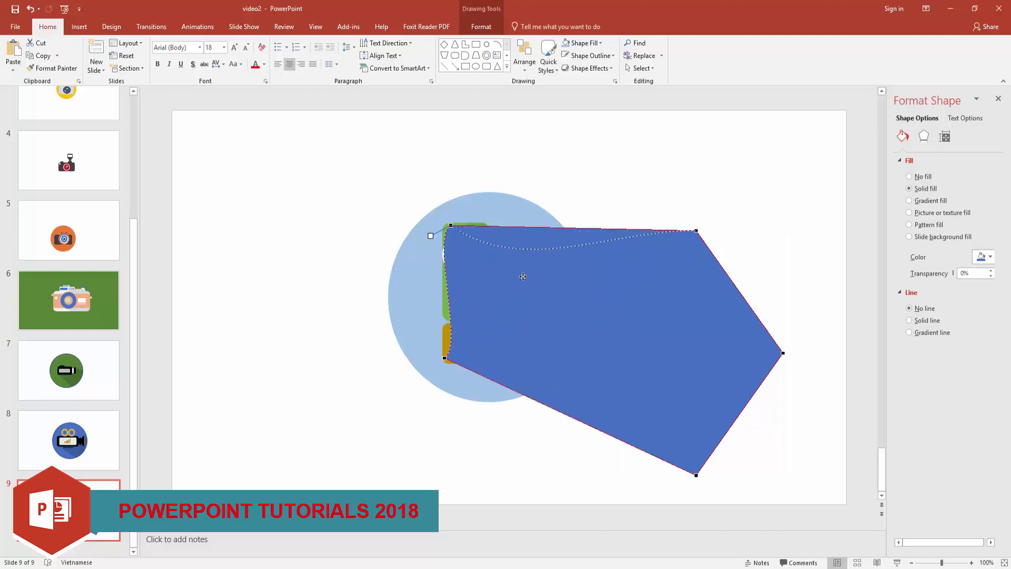
left_click_drag(523, 276, 523, 277)
left_click_drag(554, 241, 553, 240)
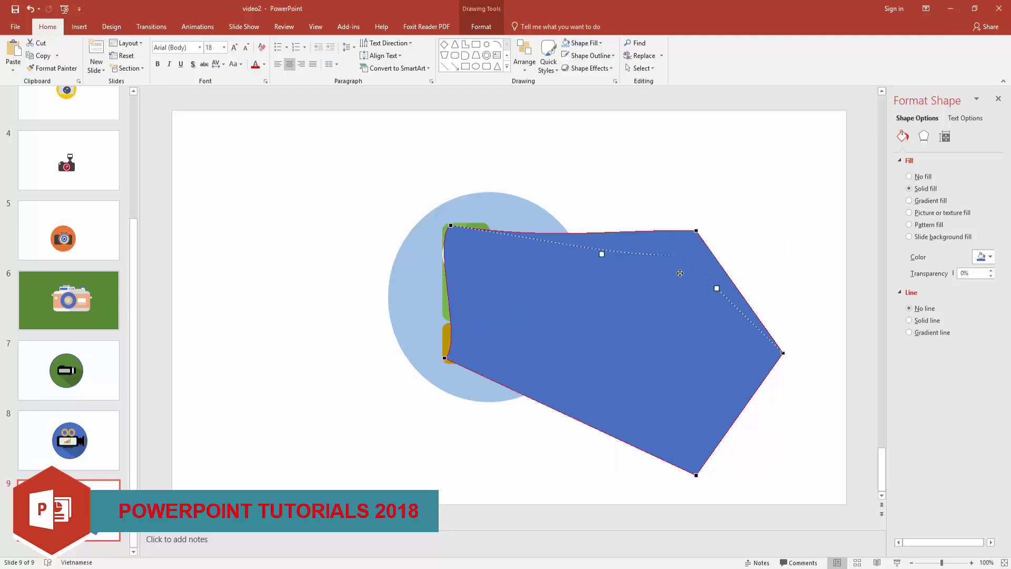
left_click_drag(680, 273, 677, 268)
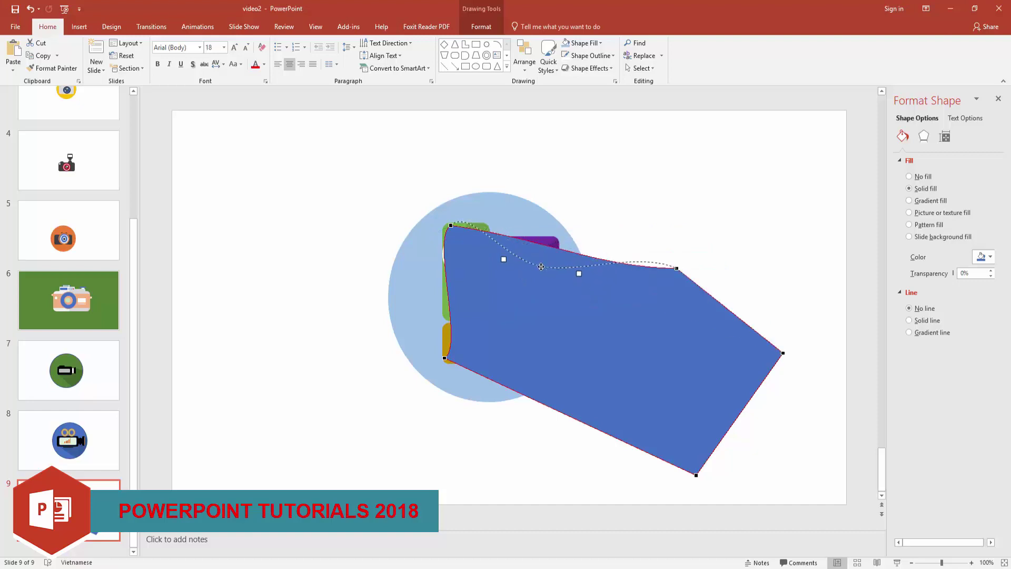
left_click_drag(540, 266, 541, 266)
right_click(600, 263)
left_click(634, 375)
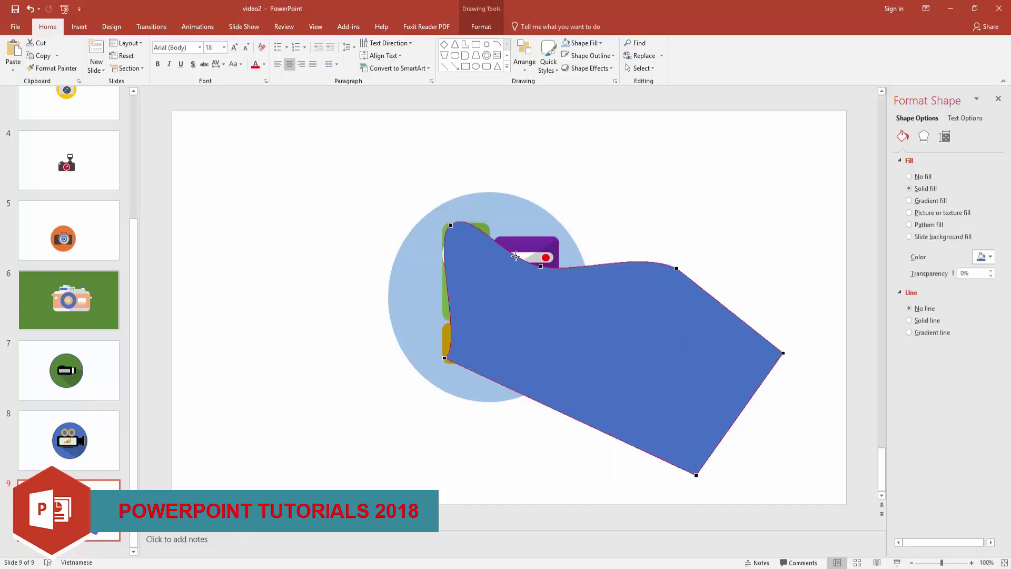
mouse_move(513, 246)
left_mouse_down()
mouse_move(575, 244)
mouse_move(637, 299)
left_mouse_up()
left_click(753, 289)
Set the shadow shape to 80% transparency.
left_click(641, 352)
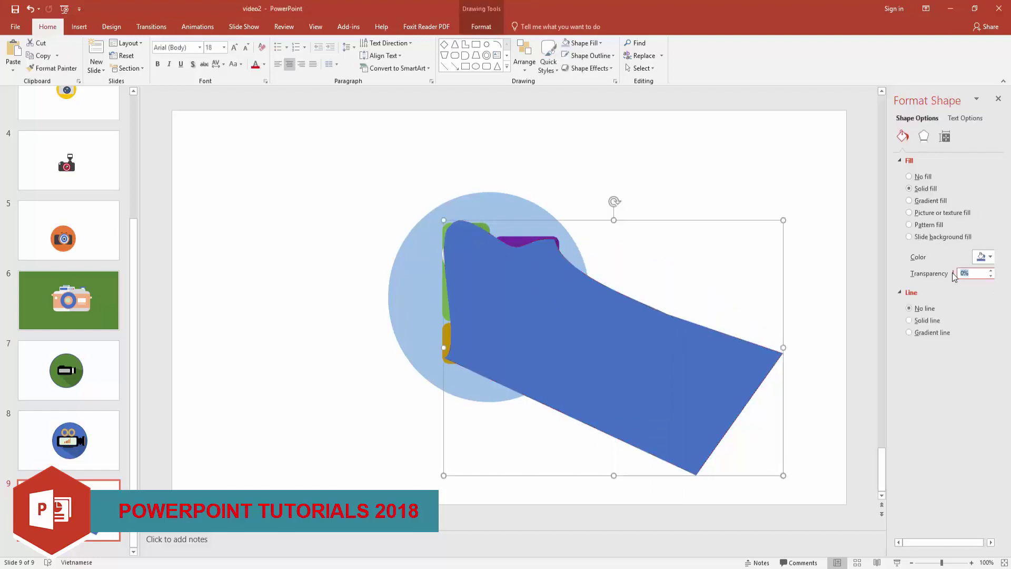
type("80")
key("Return")
Clip the shadow to the light-blue circle by intersecting it with an aligned circle copy.
left_click(735, 252)
key("ctrl+v")
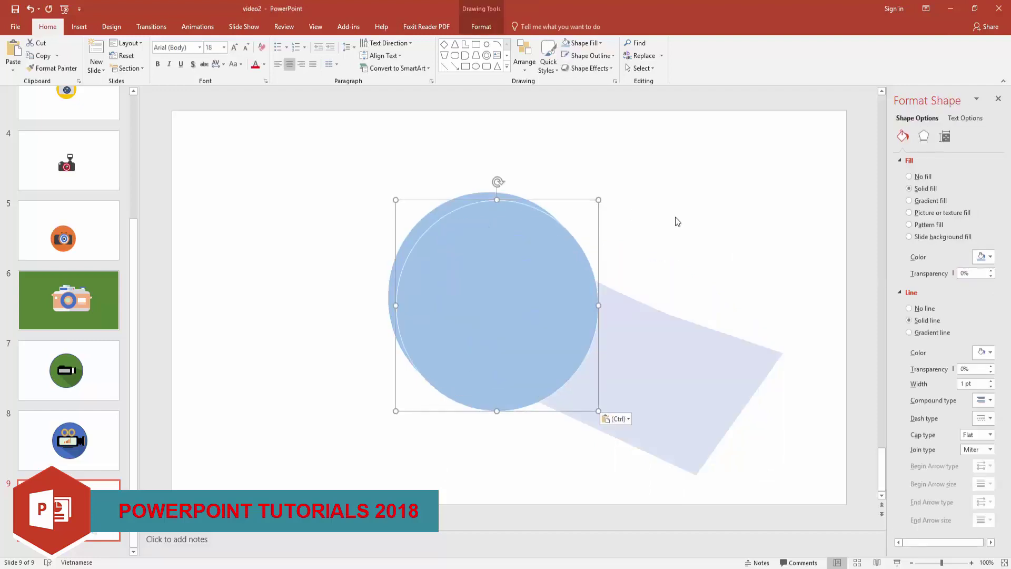
left_click_drag(522, 260, 514, 252)
left_click(662, 323)
right_click(661, 322)
left_click(698, 426)
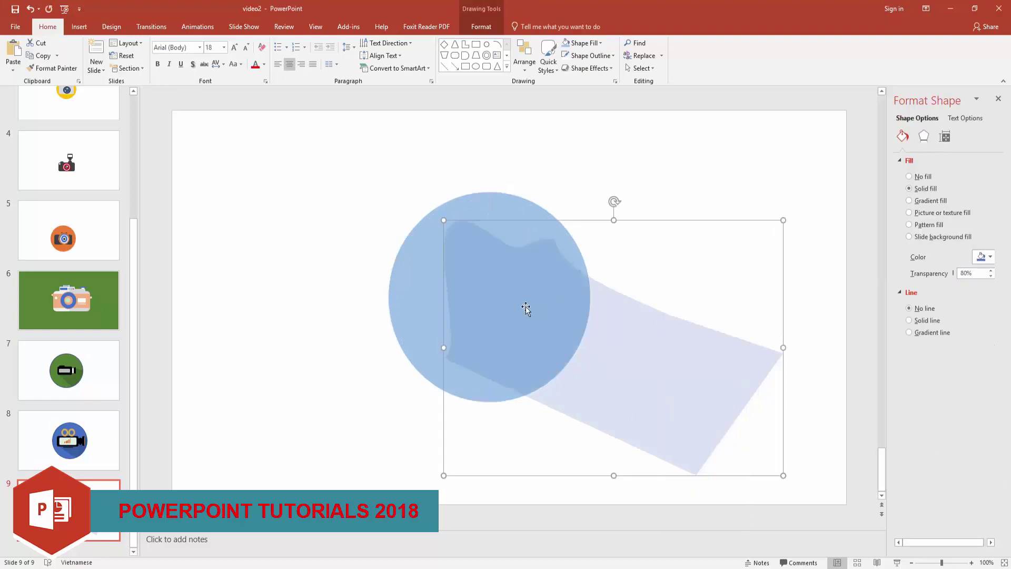
left_click(109, 124)
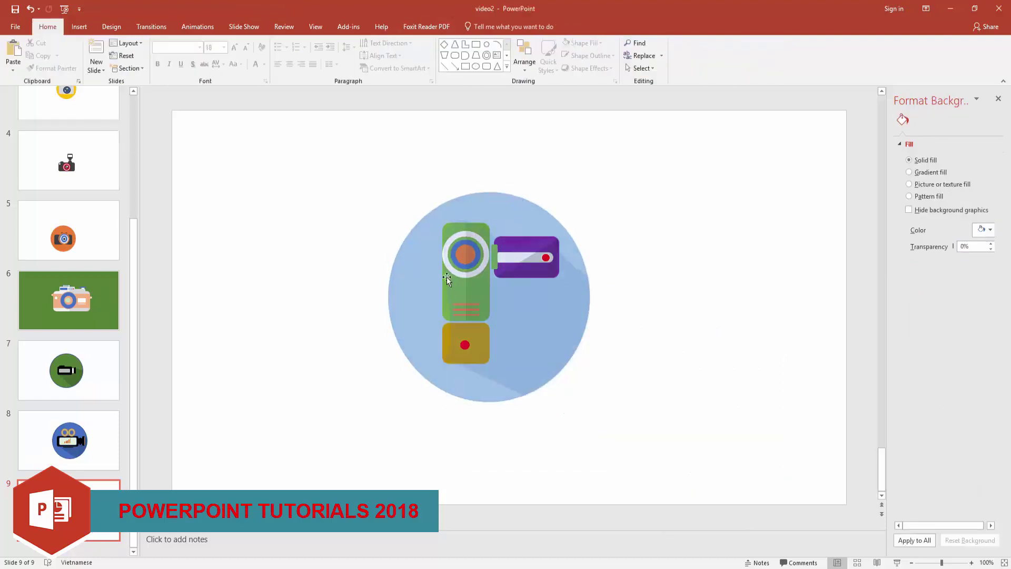
Bring the camcorder to the front, above the clipped shadow.
right_click(447, 276)
left_click(514, 389)
right_click(446, 277)
left_click(496, 398)
left_click(724, 270)
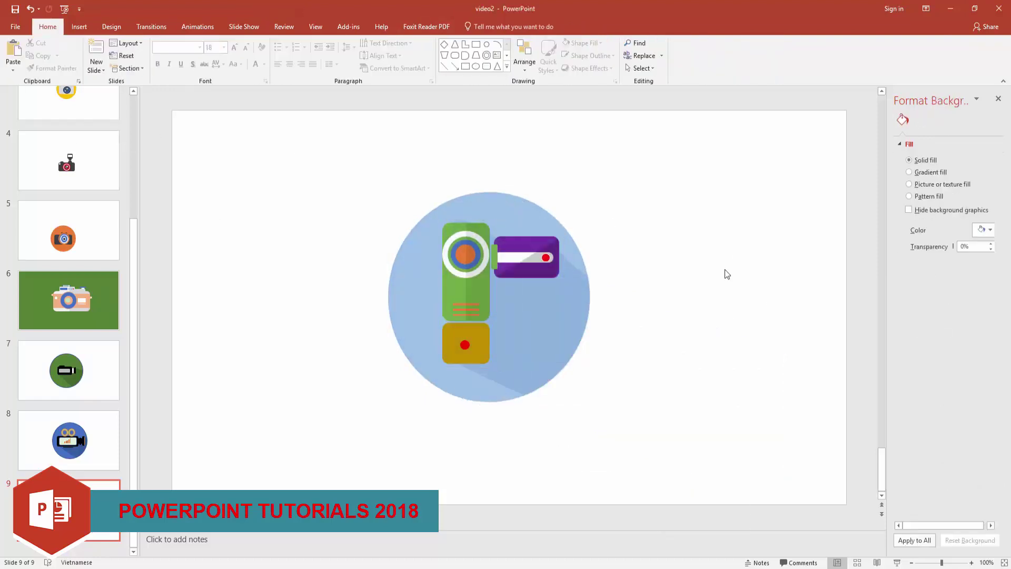
left_click(527, 242)
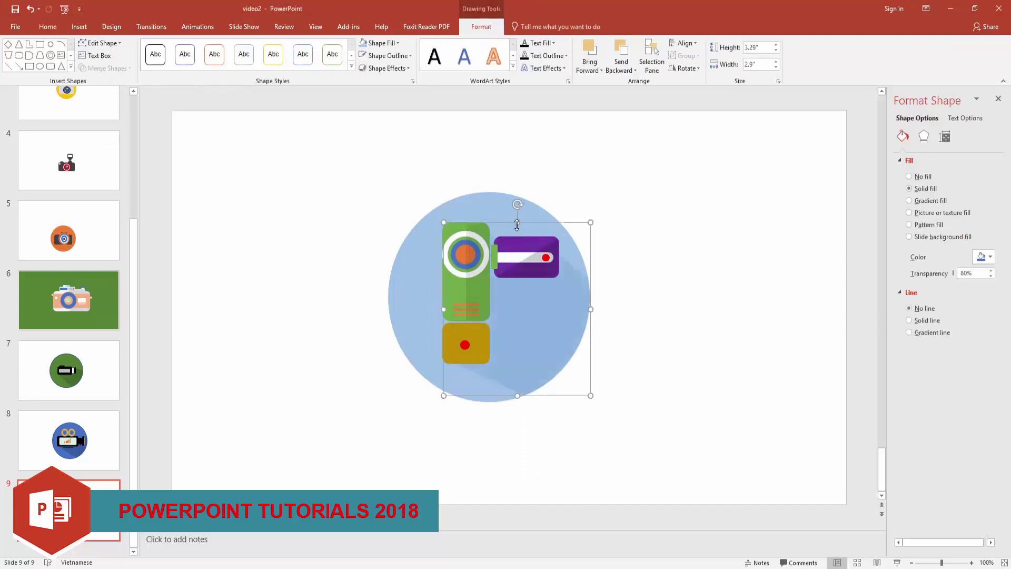